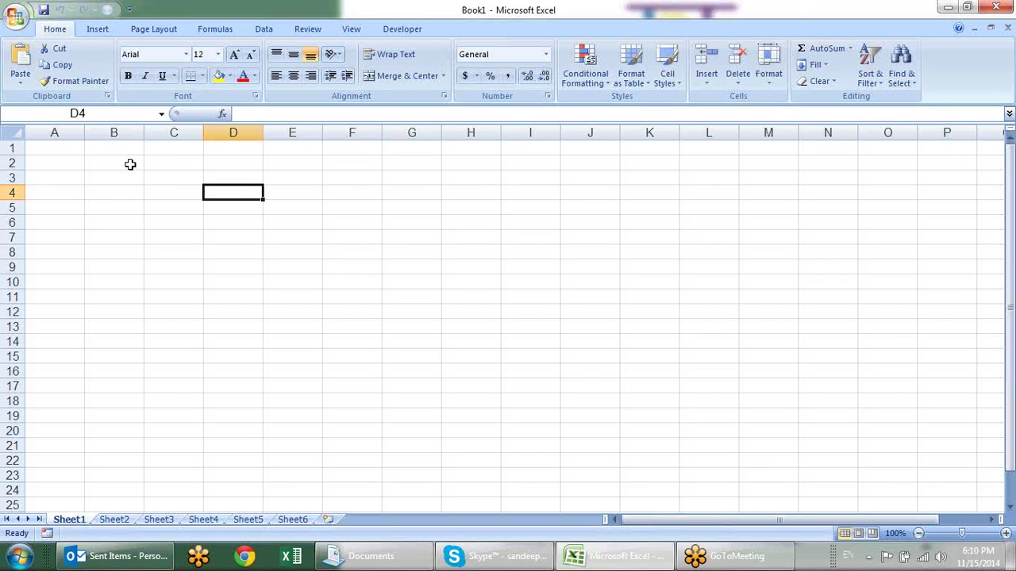
Step: Enter the headings Date in A1 and Name in B1, correcting the Name typo
{"action": "left_click", "coordinate": [73, 151]}
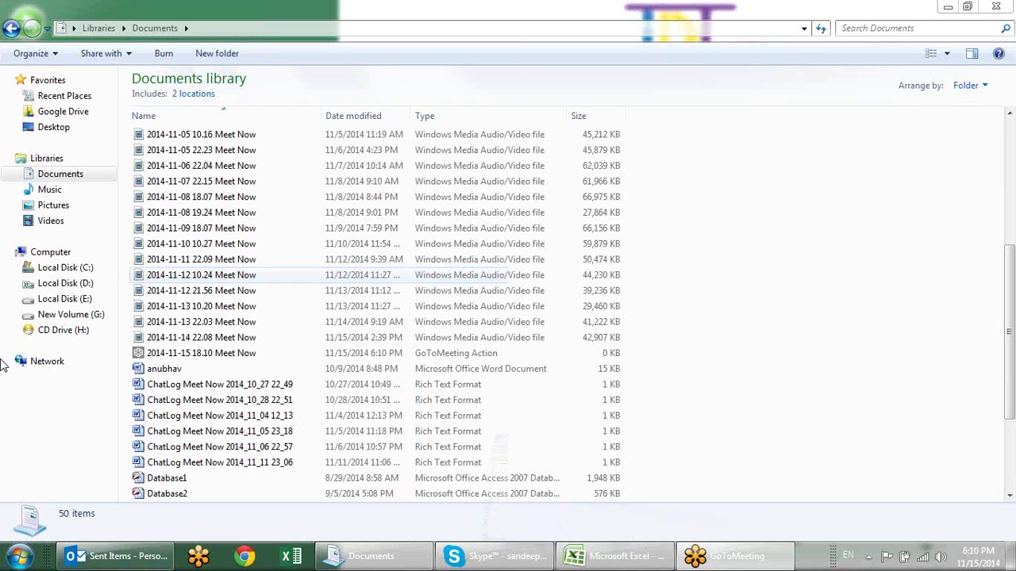
{"action": "left_click", "coordinate": [948, 7]}
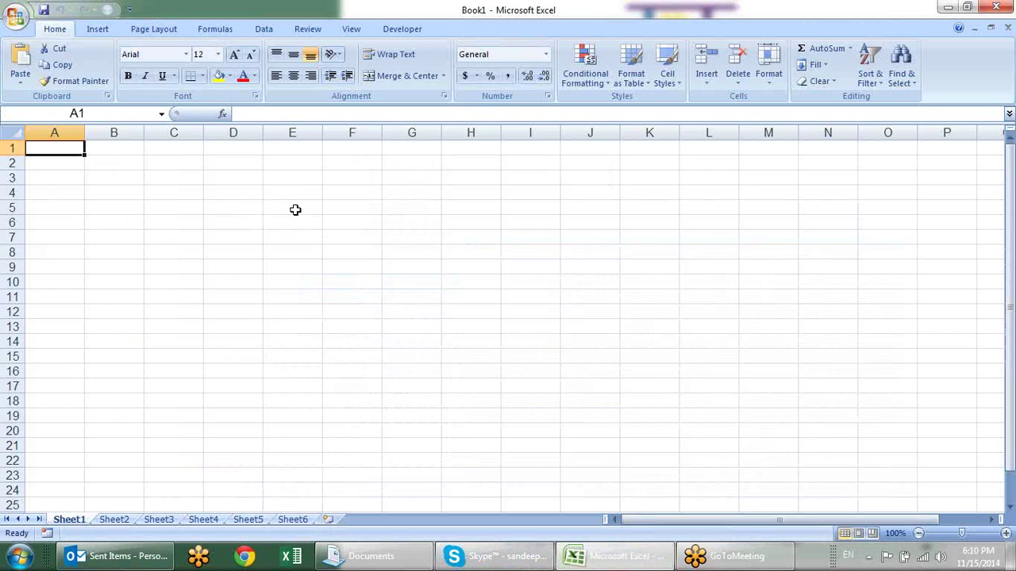
{"action": "type", "text": "Date"}
{"action": "key", "text": "Tab"}
{"action": "type", "text": "Nsame"}
{"action": "key", "text": "BackSpace"}
{"action": "key", "text": "BackSpace"}
{"action": "type", "text": "me"}
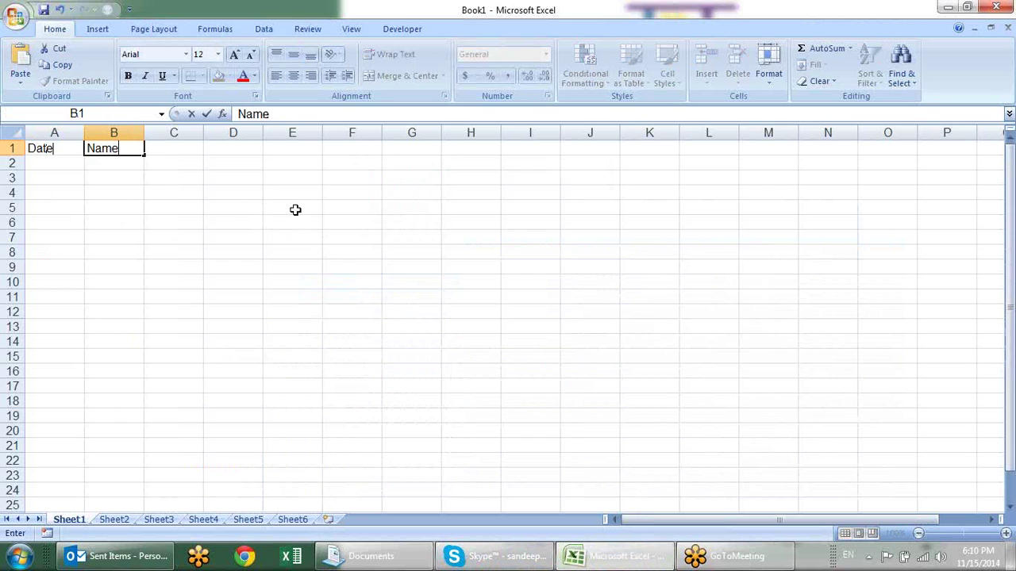
{"action": "key", "text": "Tab"}
Step: Add the City and Sales headings in C1 and D1, then return to A2
{"action": "type", "text": "City"}
{"action": "key", "text": "Tab"}
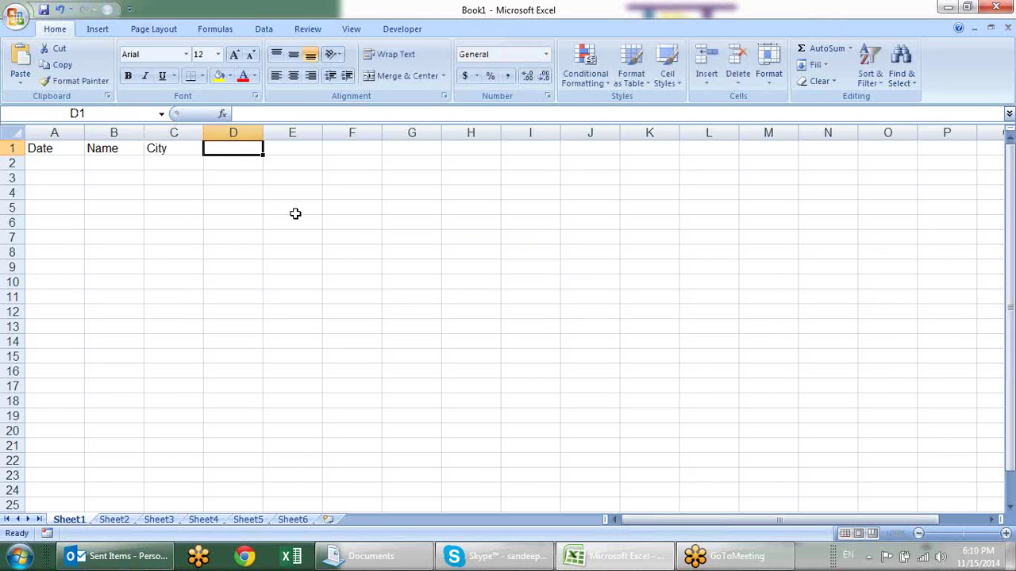
{"action": "type", "text": "Sale"}
{"action": "key", "text": "BackSpace"}
{"action": "key", "text": "BackSpace"}
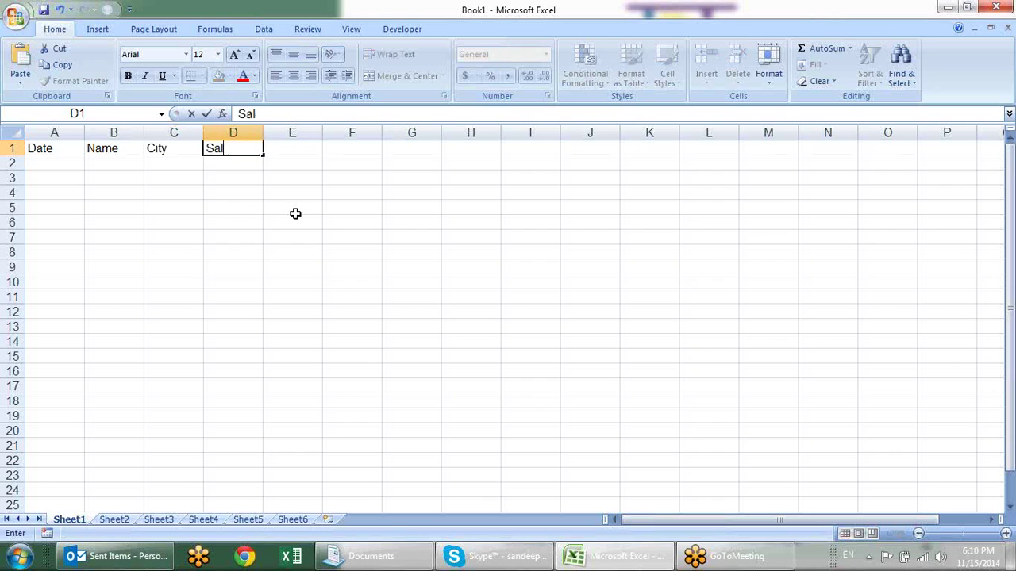
{"action": "type", "text": "ales"}
{"action": "key", "text": "Return"}
{"action": "key", "text": "Up"}
{"action": "key", "text": "Down"}
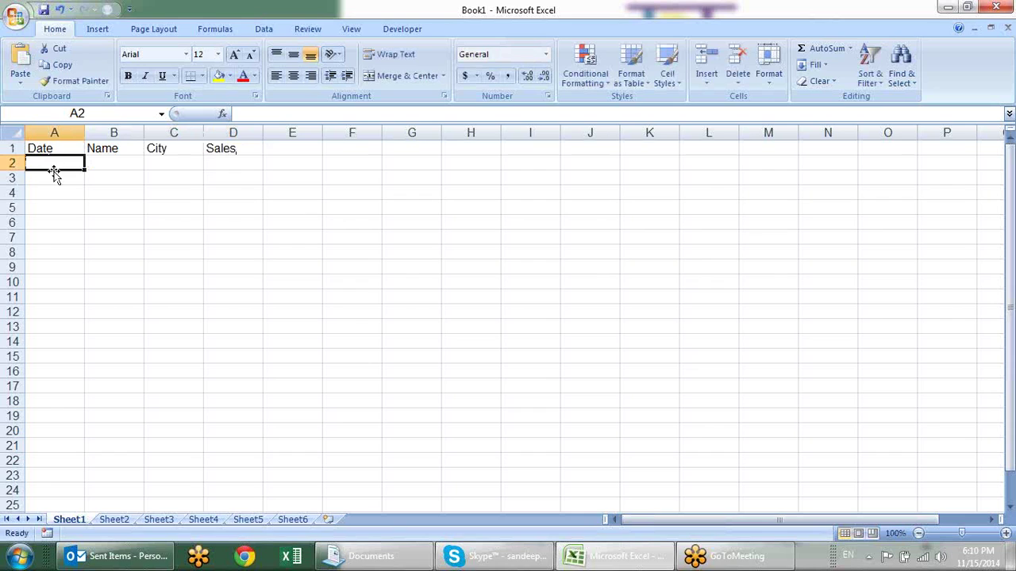
Step: Enter the start date in A2 and the formula =A2+1 in A3
{"action": "type", "text": "1"}
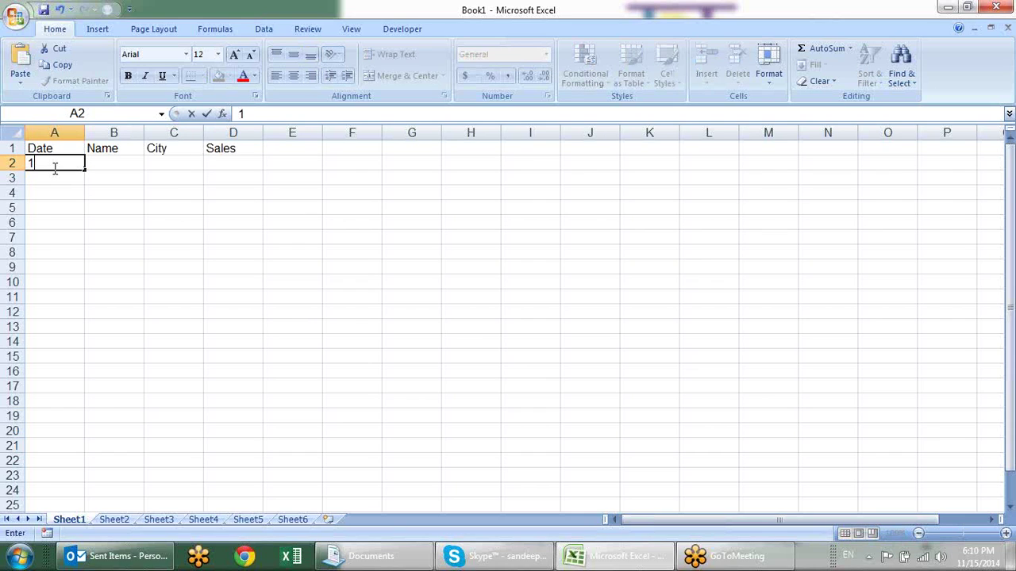
{"action": "type", "text": "20"}
{"action": "key", "text": "Return"}
{"action": "type", "text": "=A2+1"}
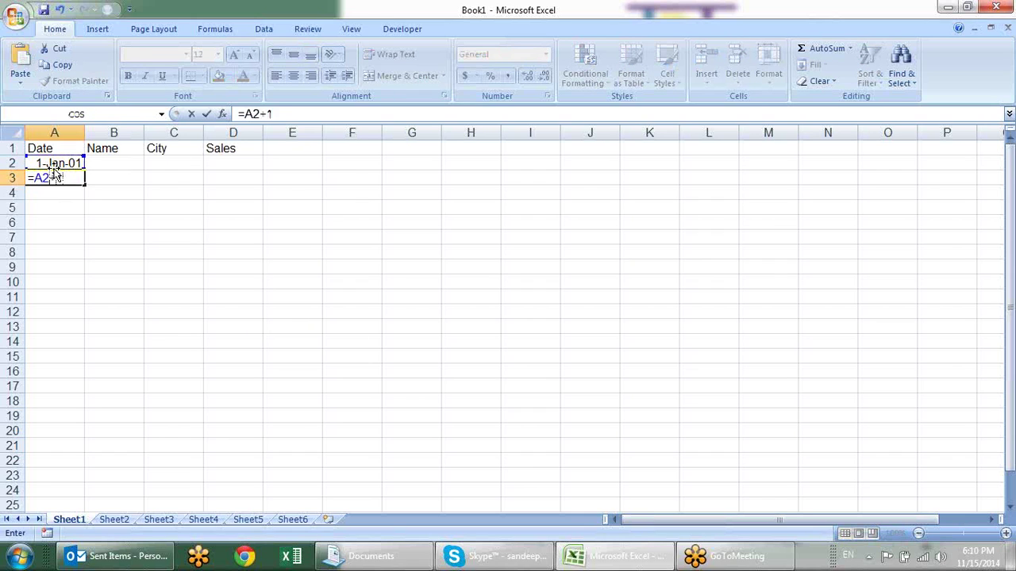
{"action": "key", "text": "Return"}
Step: Enter a sample name in B2 and a city in C2
{"action": "left_click", "coordinate": [112, 165]}
{"action": "type", "text": "sandeep"}
{"action": "key", "text": "Return"}
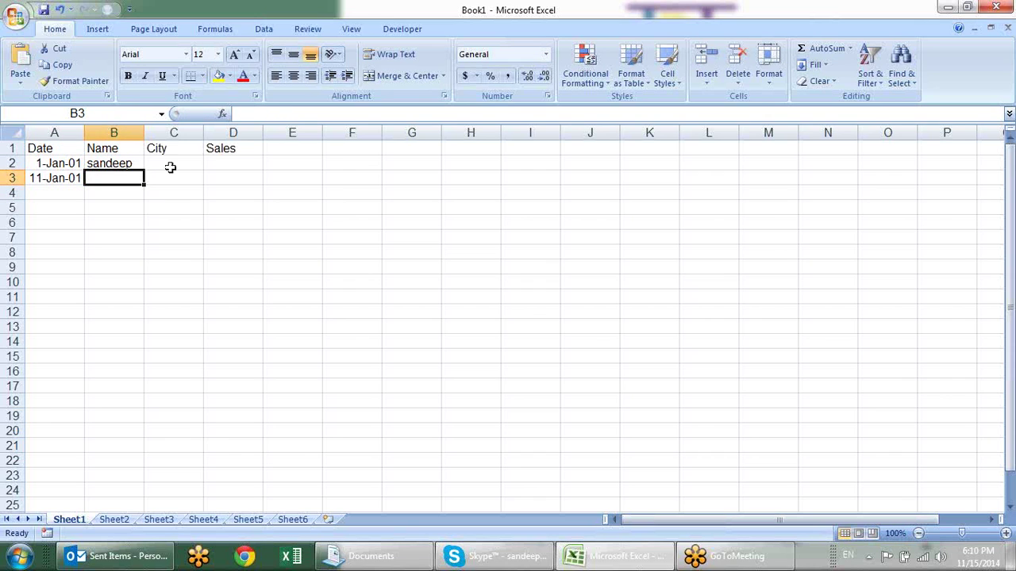
{"action": "left_click", "coordinate": [170, 166]}
{"action": "type", "text": "palwal"}
{"action": "key", "text": "Tab"}
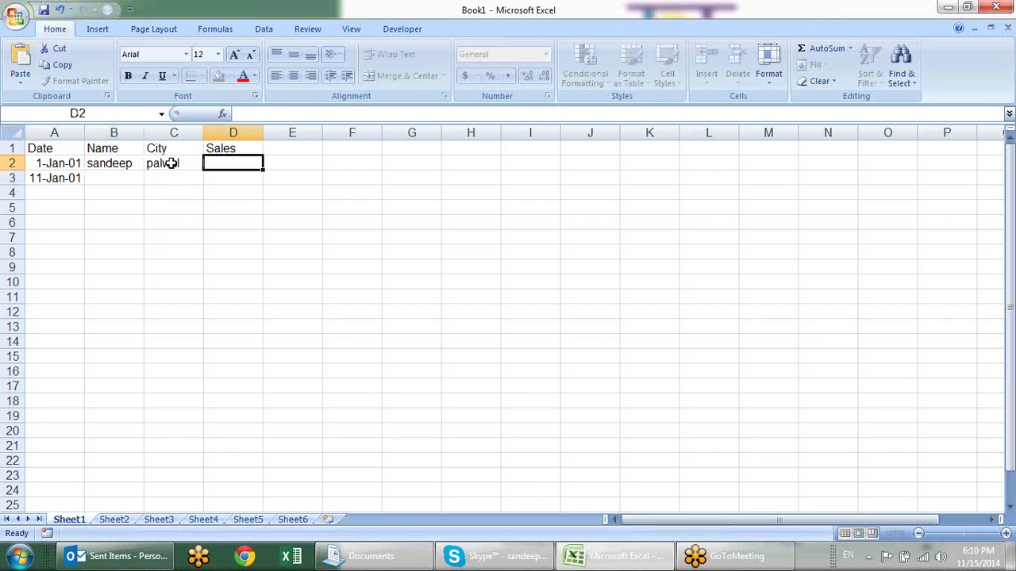
Step: Put a =RANDBETWEEN(10, ...) random Sales formula in D2
{"action": "type", "text": "=ra"}
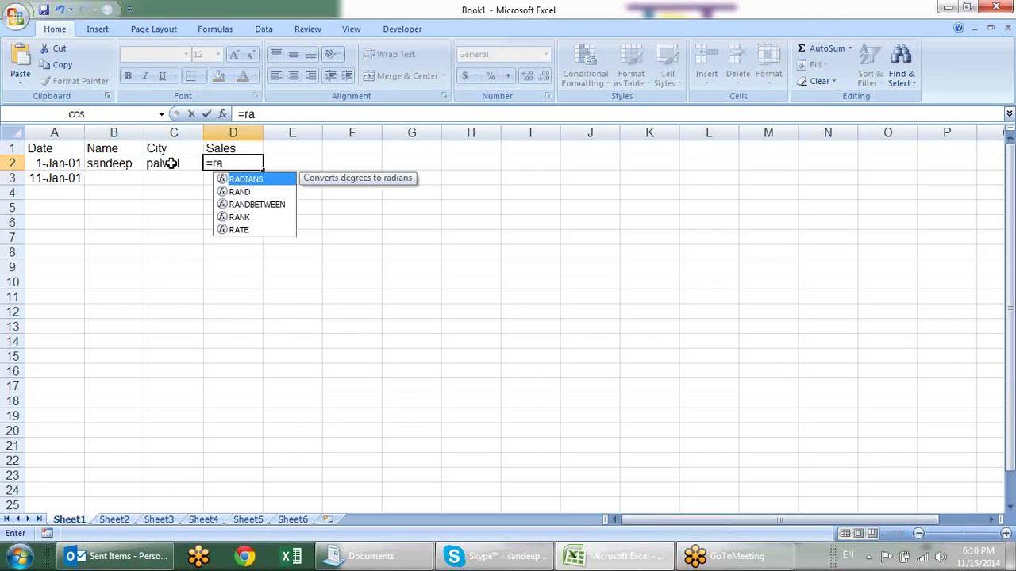
{"action": "key", "text": "Down"}
{"action": "key", "text": "Down"}
{"action": "key", "text": "Tab"}
{"action": "type", "text": "10,"}
{"action": "key", "text": "Return"}
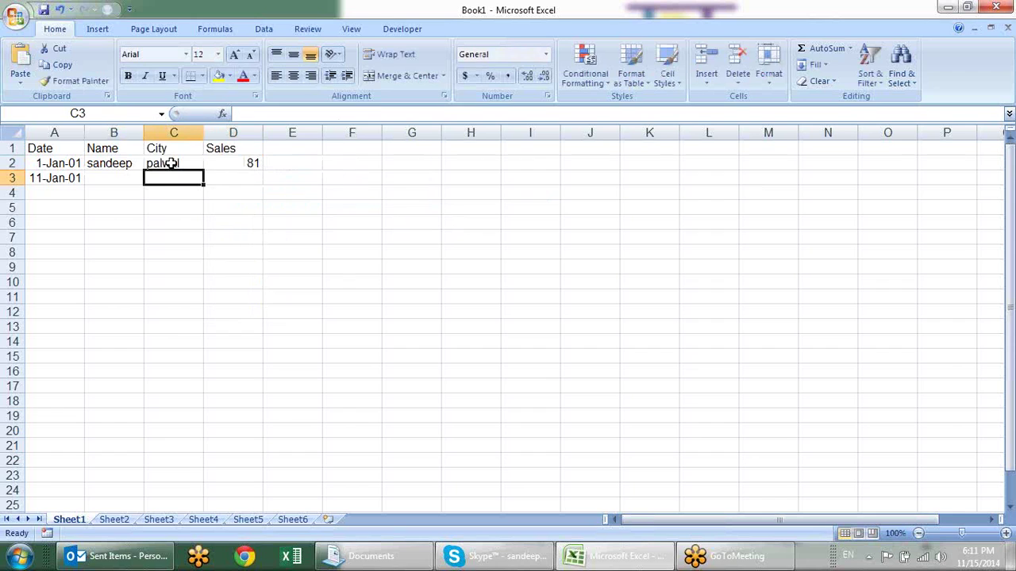
Step: Fill the row 2 entries and date formula down the table to row 775
{"action": "mouse_move", "coordinate": [114, 178]}
{"action": "left_mouse_down"}
{"action": "mouse_move", "coordinate": [239, 194]}
{"action": "mouse_move", "coordinate": [244, 173]}
{"action": "left_mouse_up"}
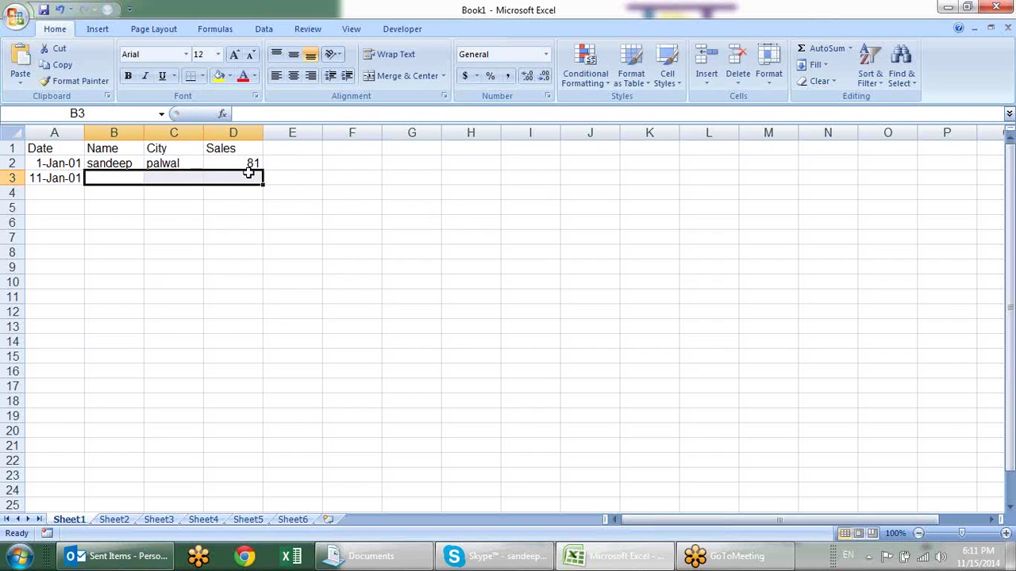
{"action": "mouse_move", "coordinate": [125, 163]}
{"action": "left_mouse_down"}
{"action": "mouse_move", "coordinate": [251, 163]}
{"action": "mouse_move", "coordinate": [262, 183]}
{"action": "left_mouse_up"}
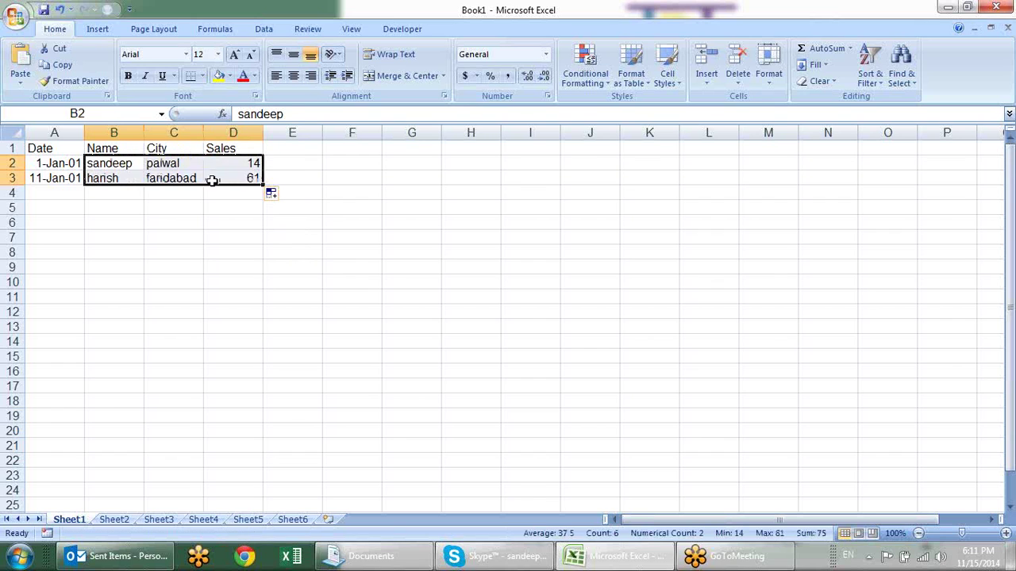
{"action": "mouse_move", "coordinate": [73, 177]}
{"action": "left_mouse_down"}
{"action": "mouse_move", "coordinate": [175, 190]}
{"action": "mouse_move", "coordinate": [251, 176]}
{"action": "mouse_move", "coordinate": [189, 568]}
{"action": "left_mouse_up"}
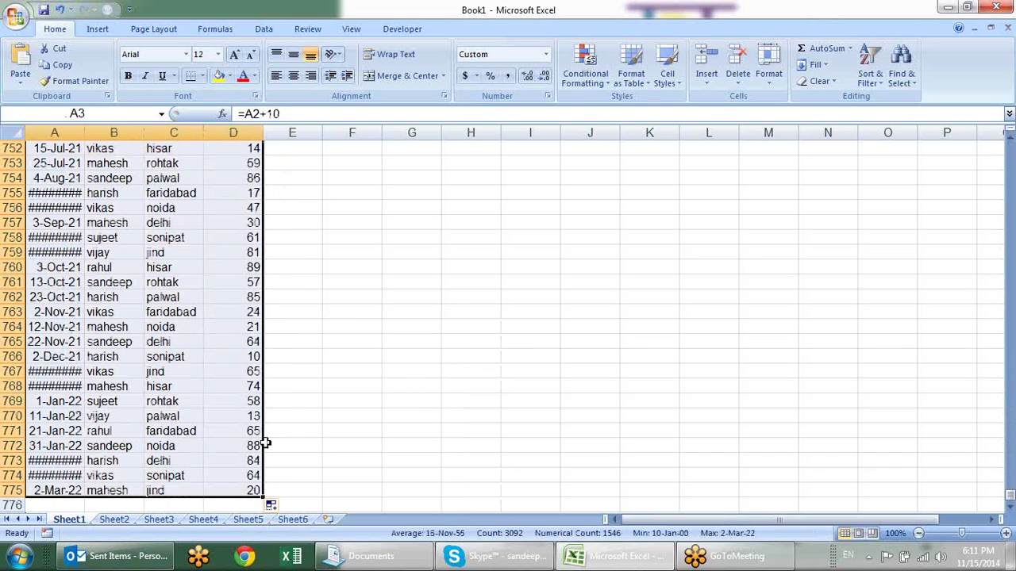
Step: Copy the filled range and paste it back over itself as values only
{"action": "key", "text": "ctrl+c"}
{"action": "key", "text": "ctrl+BackSpace"}
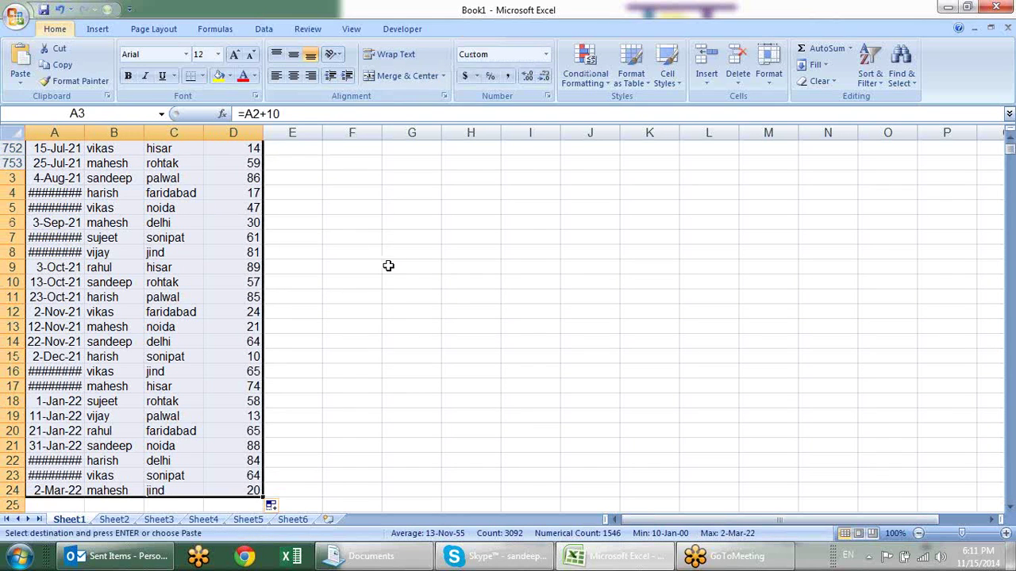
{"action": "key", "text": "ctrl+alt+v"}
{"action": "key", "text": "v"}
{"action": "key", "text": "Return"}
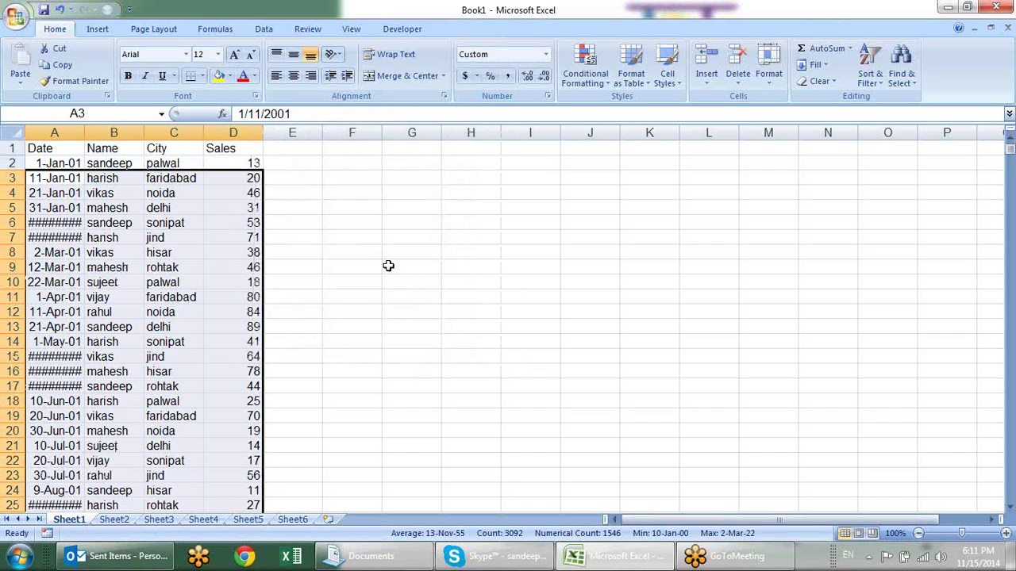
Step: AutoFit column A to show full dates and enter today's date 15-Nov-14 in A8
{"action": "left_click", "coordinate": [388, 266]}
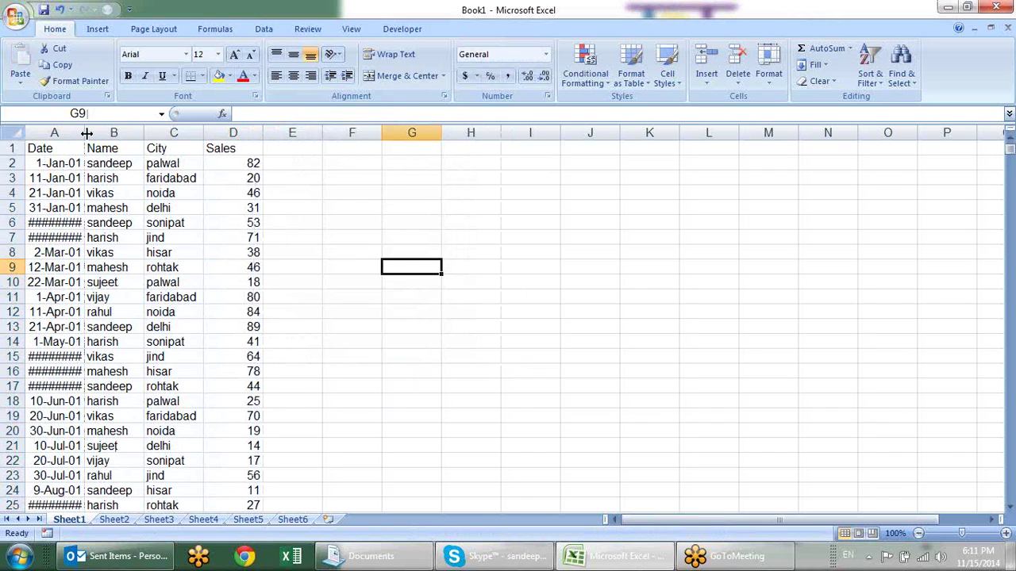
{"action": "double_click", "coordinate": [87, 133]}
{"action": "left_click", "coordinate": [391, 313]}
{"action": "left_click", "coordinate": [73, 254]}
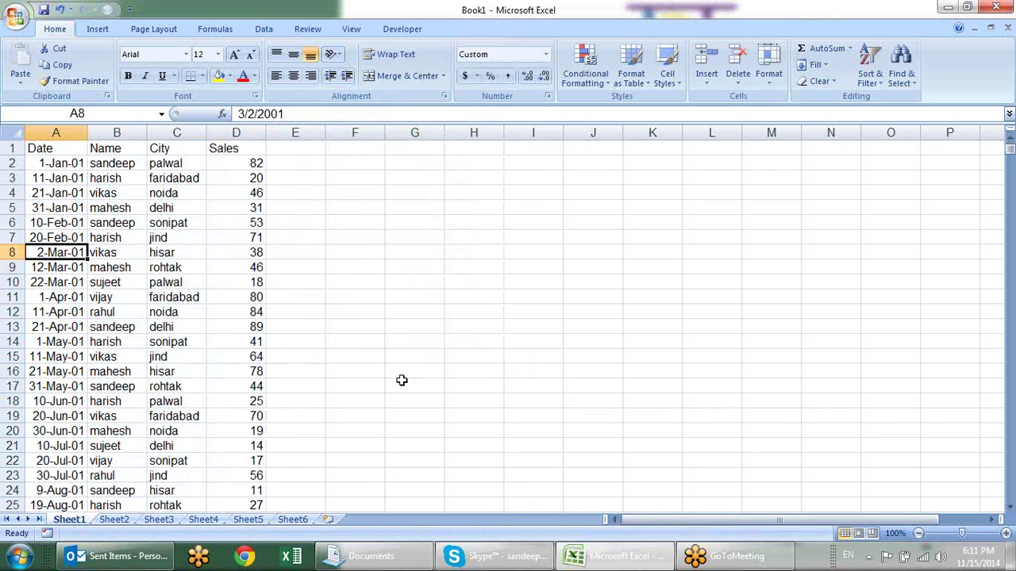
{"action": "key", "text": "ctrl+semicolon"}
{"action": "key", "text": "Return"}
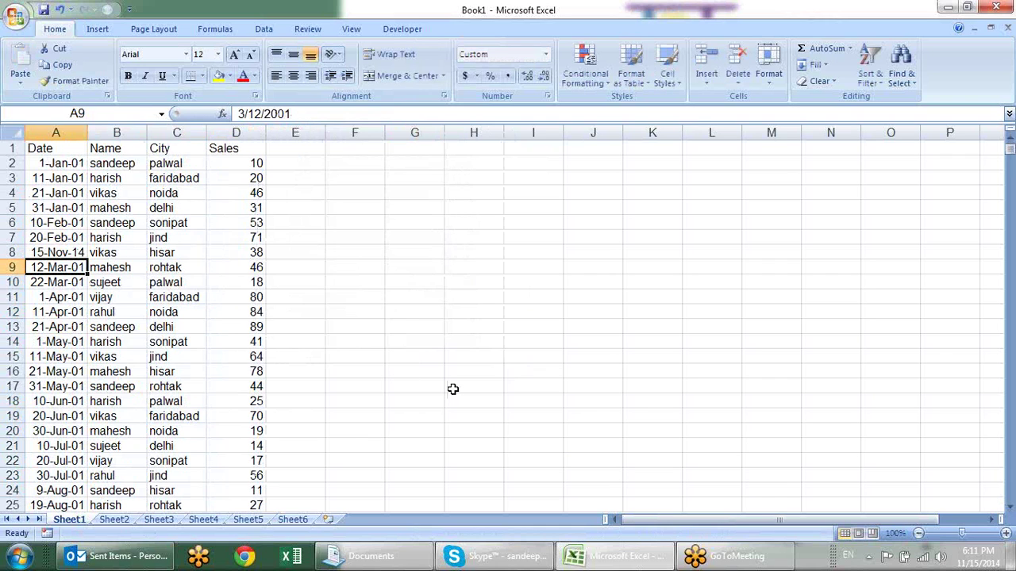
Step: Set A9 to 14-Nov-14 by inserting today's date and editing the day
{"action": "key", "text": "ctrl+semicolon"}
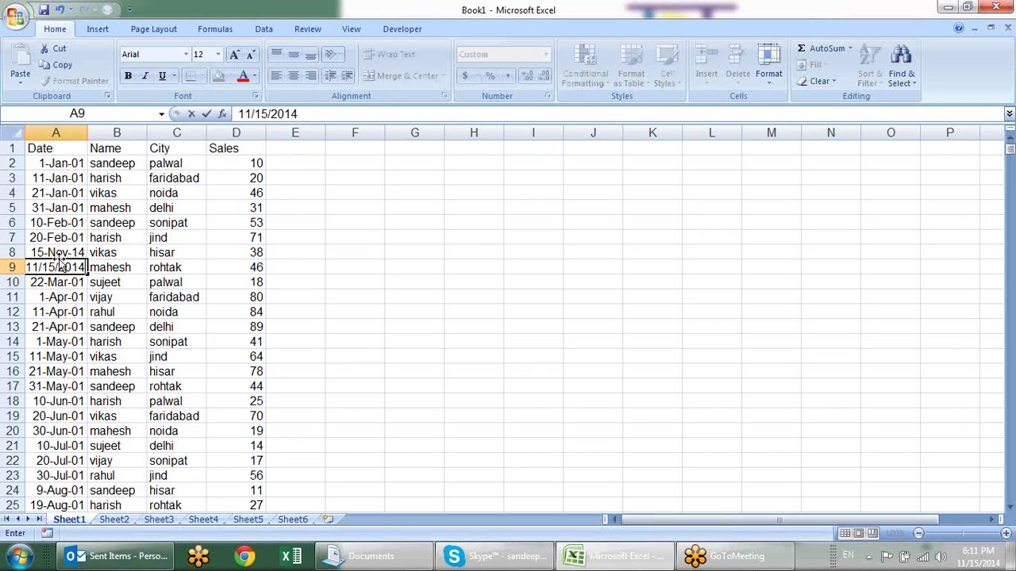
{"action": "key", "text": "ctrl+Return"}
{"action": "key", "text": "ctrl+semicolon"}
{"action": "key", "text": "BackSpace"}
{"action": "type", "text": "4-Nov-"}
{"action": "key", "text": "Return"}
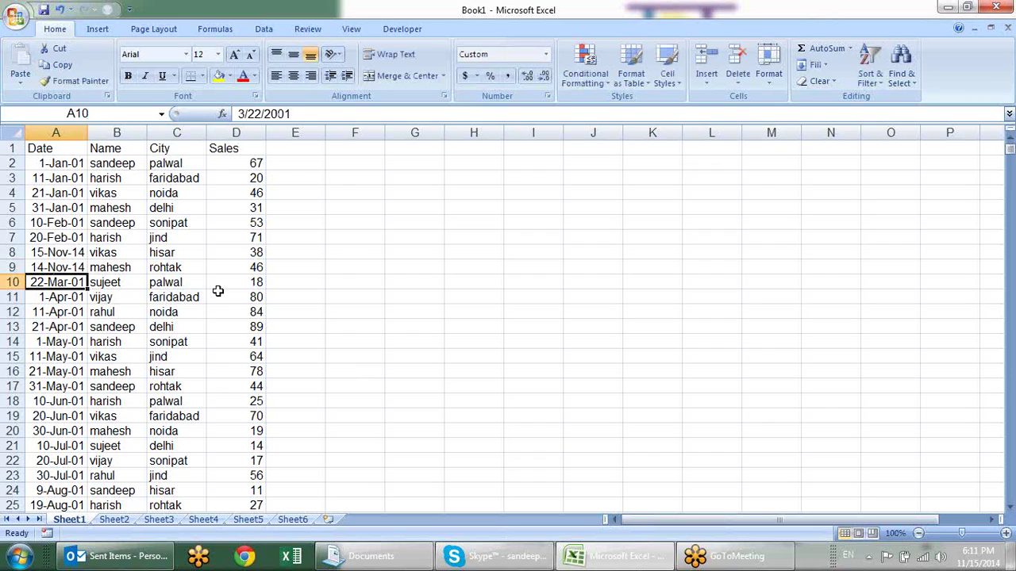
Step: Set A10 to 16-Nov-14, then select Sales cell D5
{"action": "key", "text": "ctrl+semicolon"}
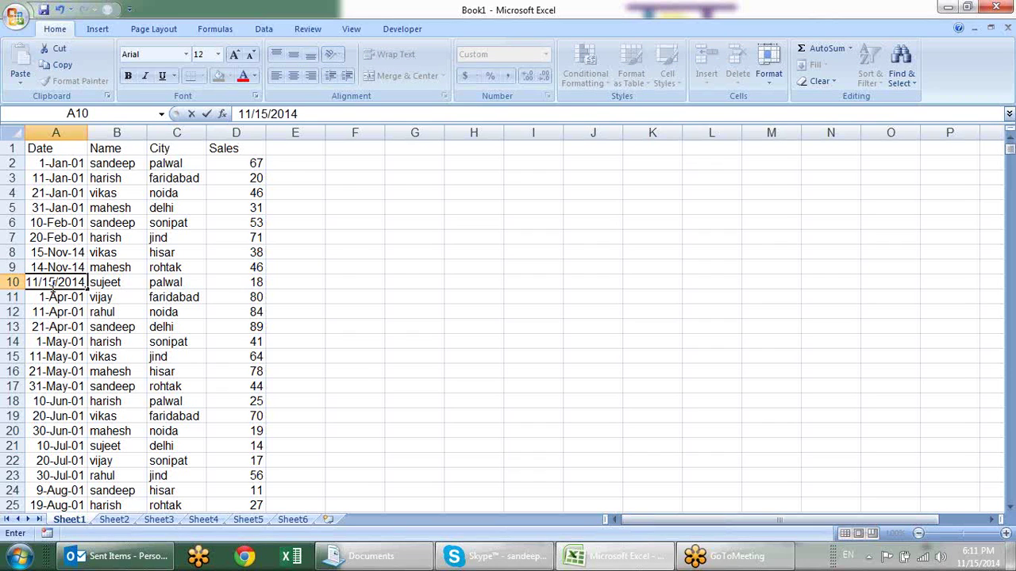
{"action": "type", "text": "="}
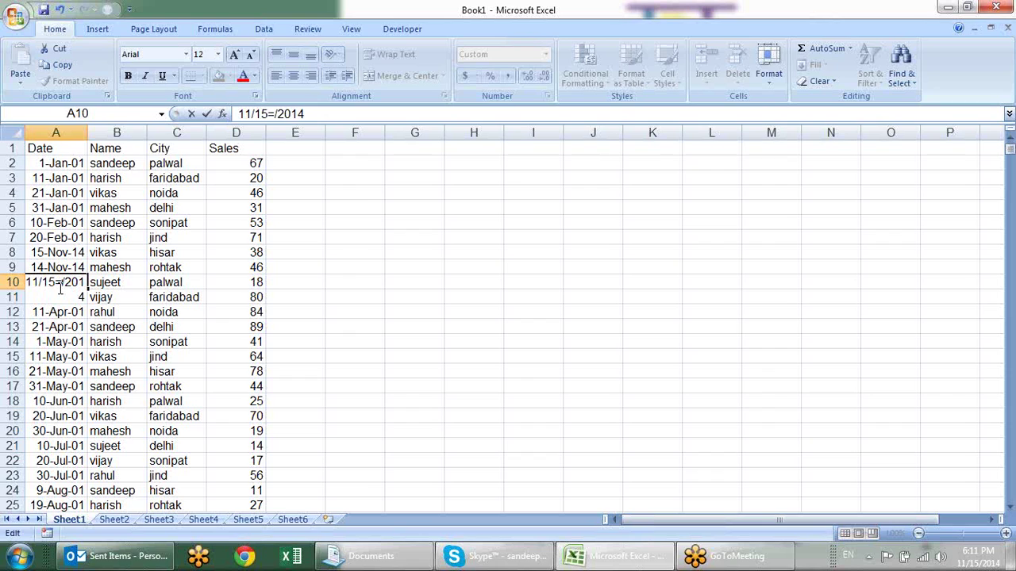
{"action": "key", "text": "BackSpace"}
{"action": "key", "text": "BackSpace"}
{"action": "type", "text": "6"}
{"action": "key", "text": "Return"}
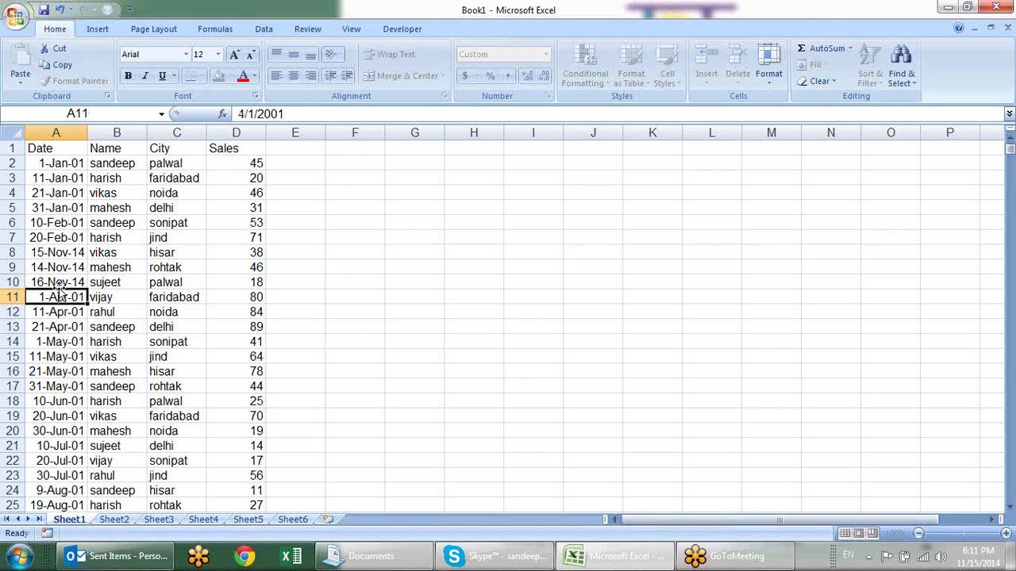
{"action": "left_click", "coordinate": [526, 240]}
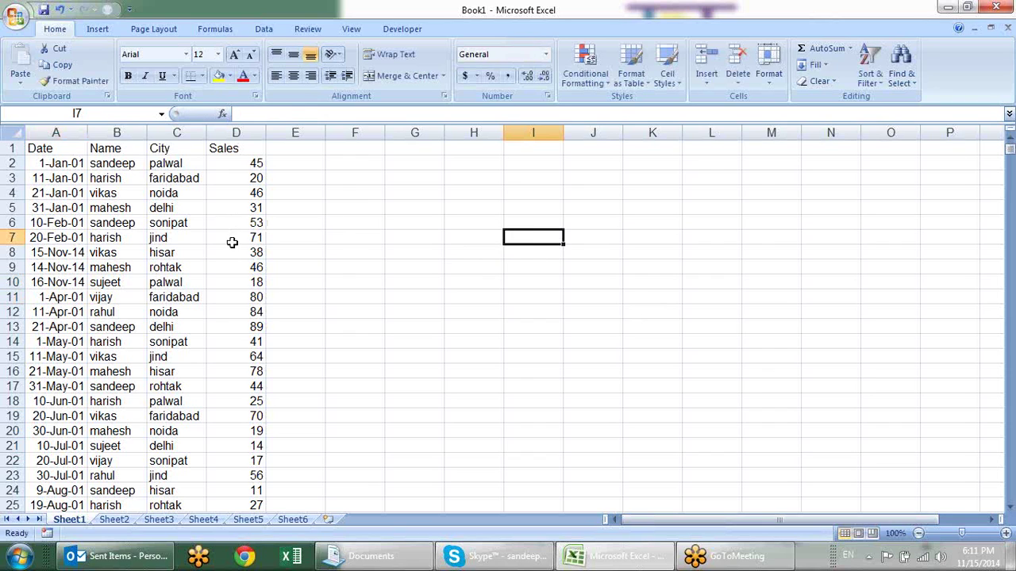
{"action": "left_click", "coordinate": [236, 209]}
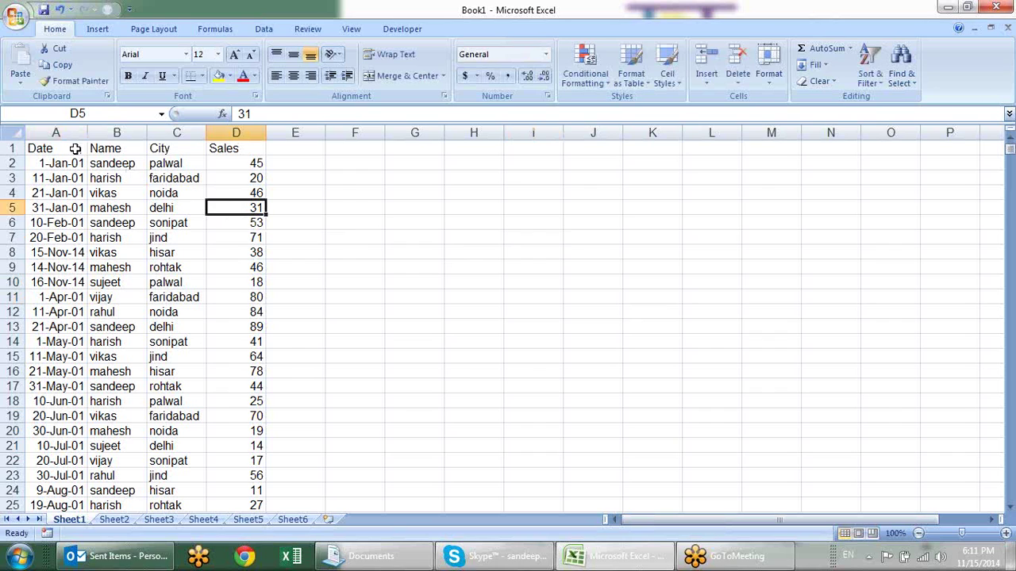
Step: Select cells in the table and glance at the Borders list without changing anything
{"action": "left_click_drag", "start_coordinate": [76, 150], "coordinate": [222, 138]}
{"action": "left_click", "coordinate": [208, 209]}
{"action": "left_click", "coordinate": [197, 181]}
{"action": "left_click", "coordinate": [235, 175]}
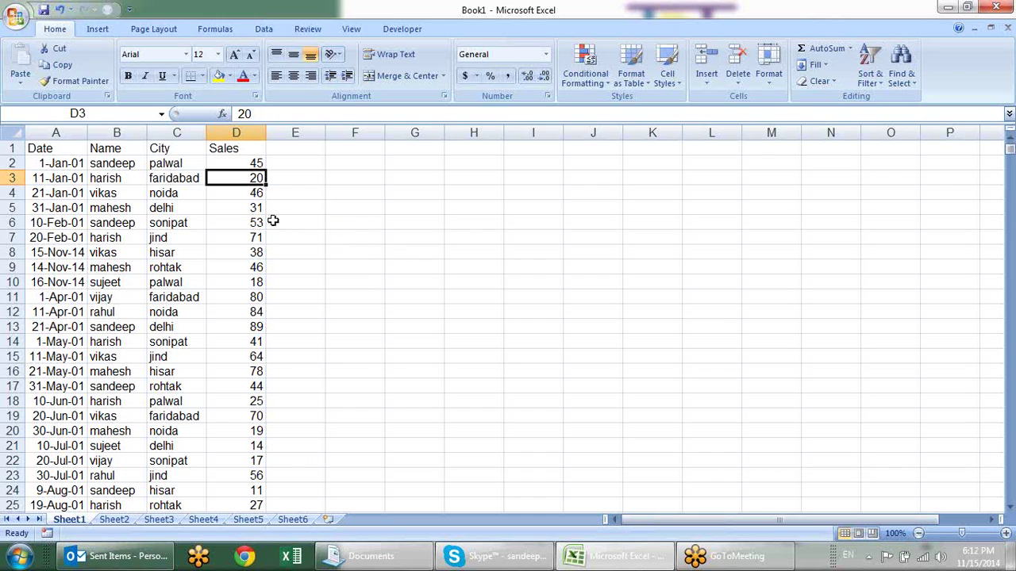
{"action": "left_click", "coordinate": [203, 76]}
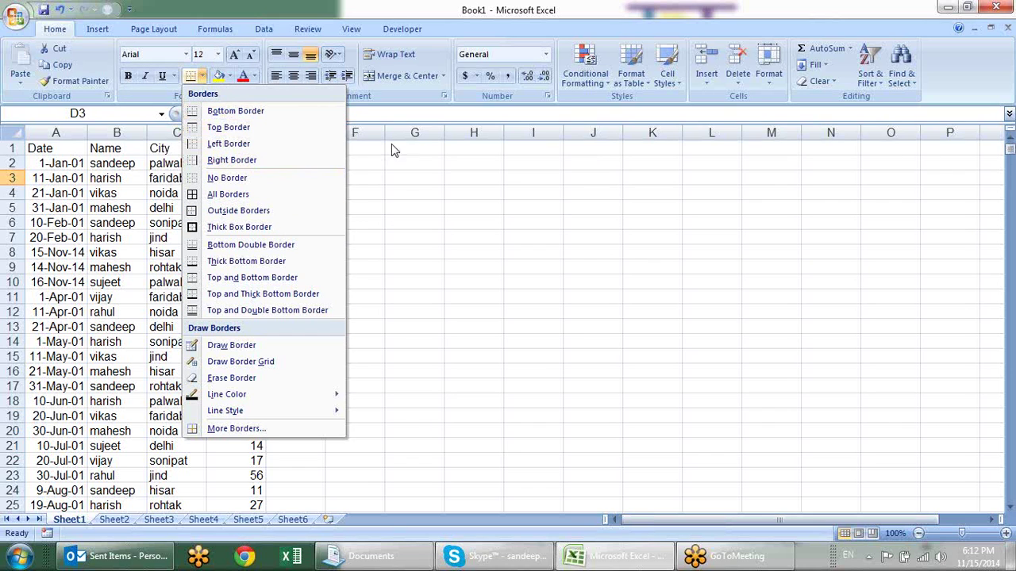
{"action": "key", "text": "Escape"}
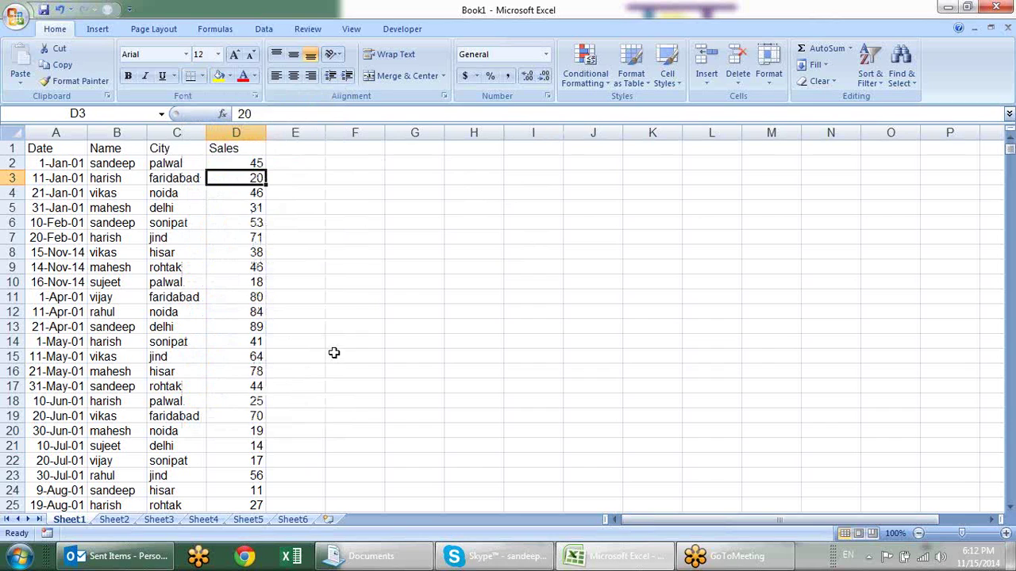
Step: Select Sales cell D4 and bring up the Conditional Formatting menu
{"action": "left_click", "coordinate": [354, 194]}
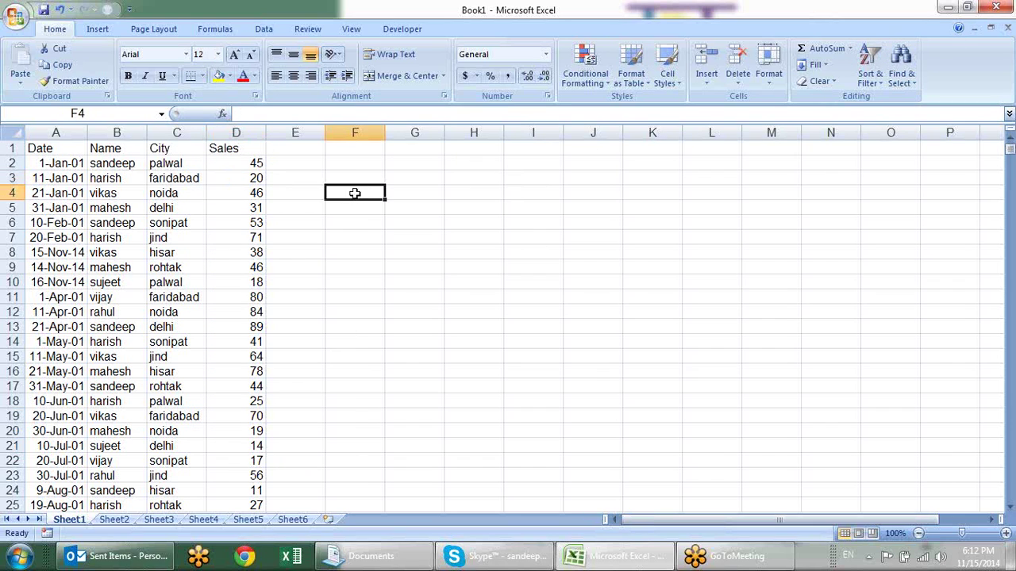
{"action": "left_click", "coordinate": [236, 163]}
{"action": "left_click", "coordinate": [221, 192]}
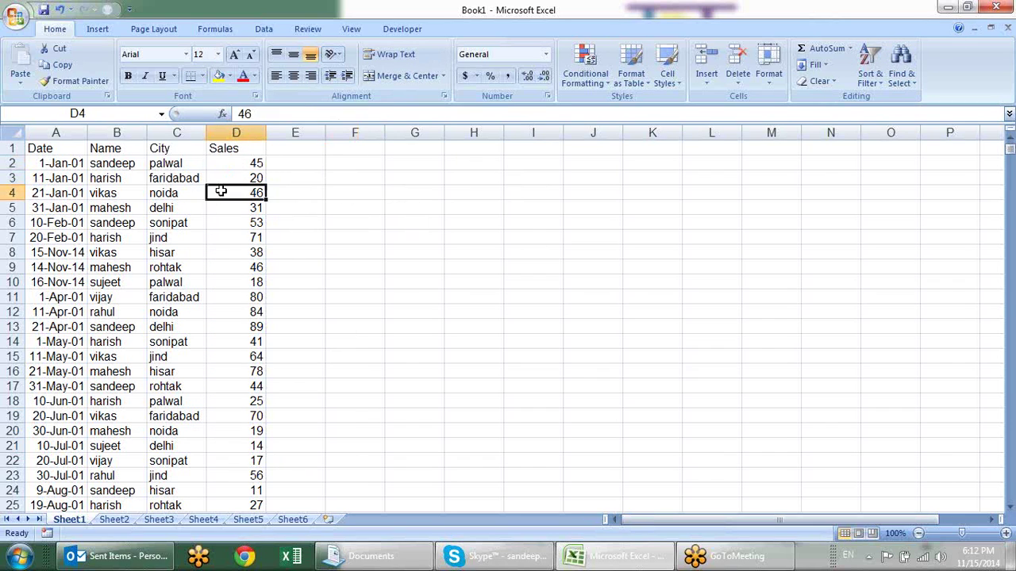
{"action": "left_click", "coordinate": [585, 64]}
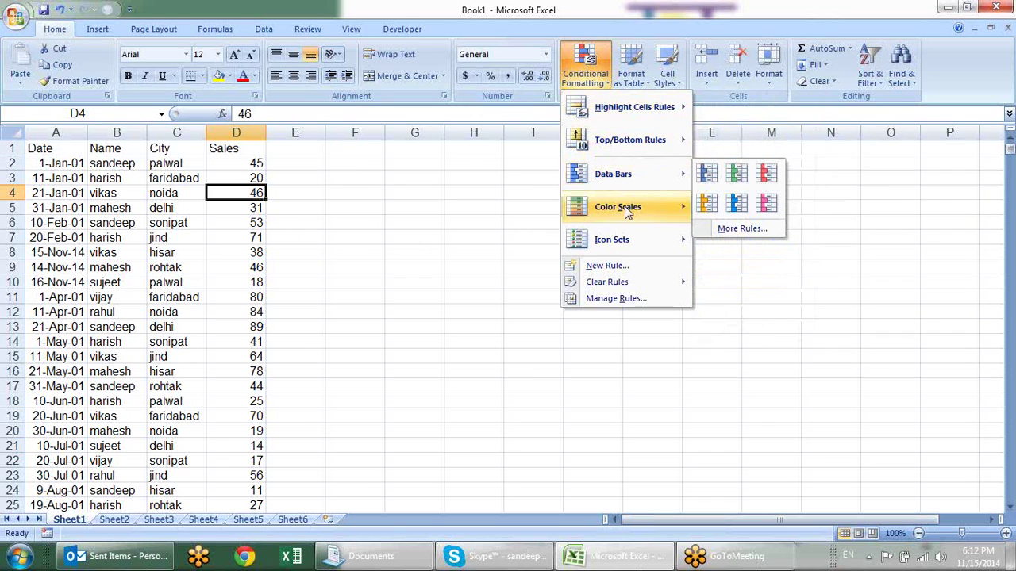
{"action": "mouse_move", "coordinate": [633, 107]}
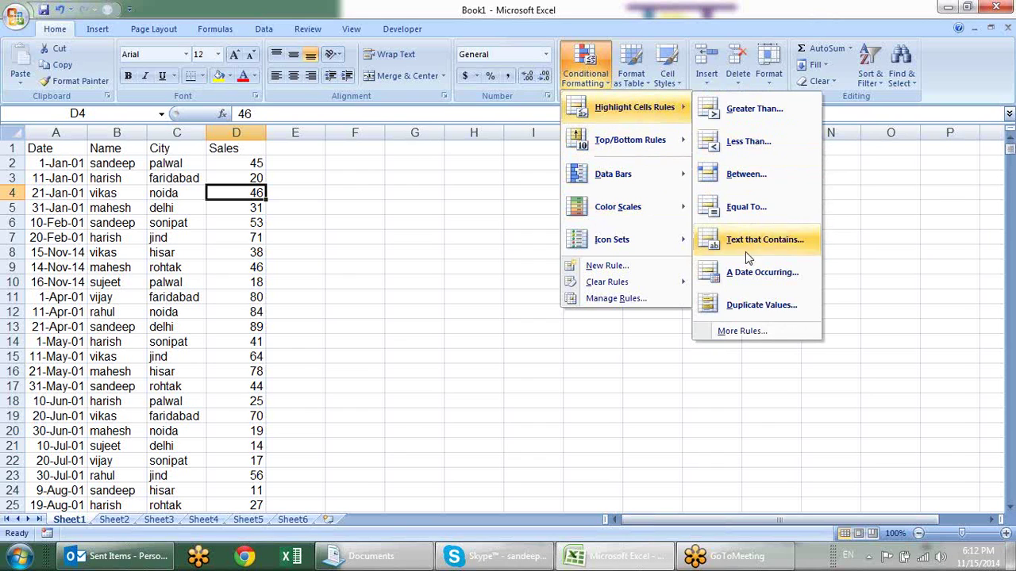
Step: Close the menu and select Sales values D2 through D775, then scroll back to the top
{"action": "left_click", "coordinate": [468, 296]}
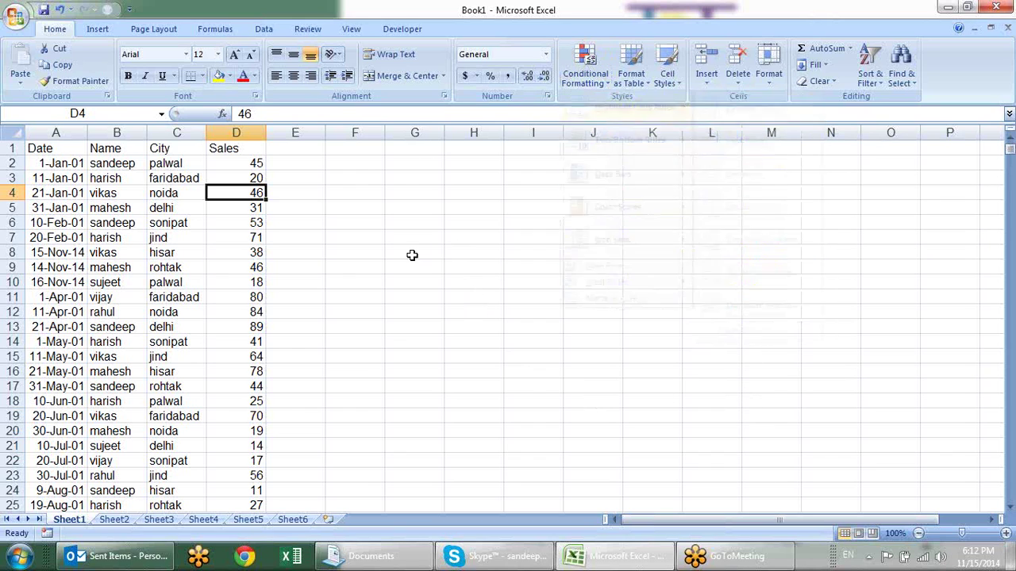
{"action": "left_click", "coordinate": [231, 168]}
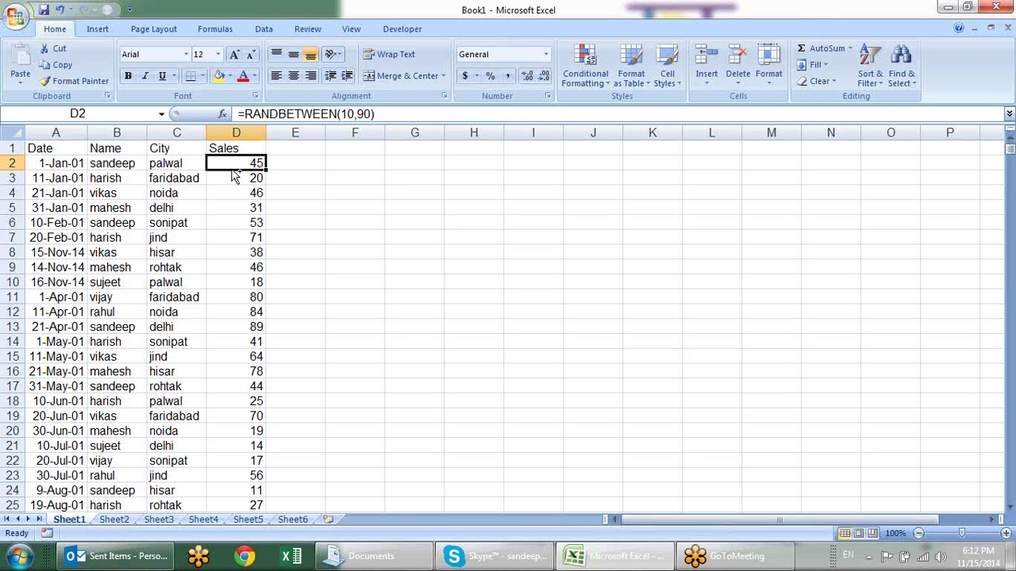
{"action": "key", "text": "ctrl+shift+Down"}
{"action": "scroll", "coordinate": [231, 169], "scroll_direction": "up", "scroll_amount": 9}
{"action": "scroll", "coordinate": [231, 169], "scroll_direction": "up", "scroll_amount": 9}
{"action": "scroll", "coordinate": [231, 169], "scroll_direction": "up", "scroll_amount": 10}
{"action": "left_click_drag", "start_coordinate": [1010, 458], "coordinate": [1009, 148]}
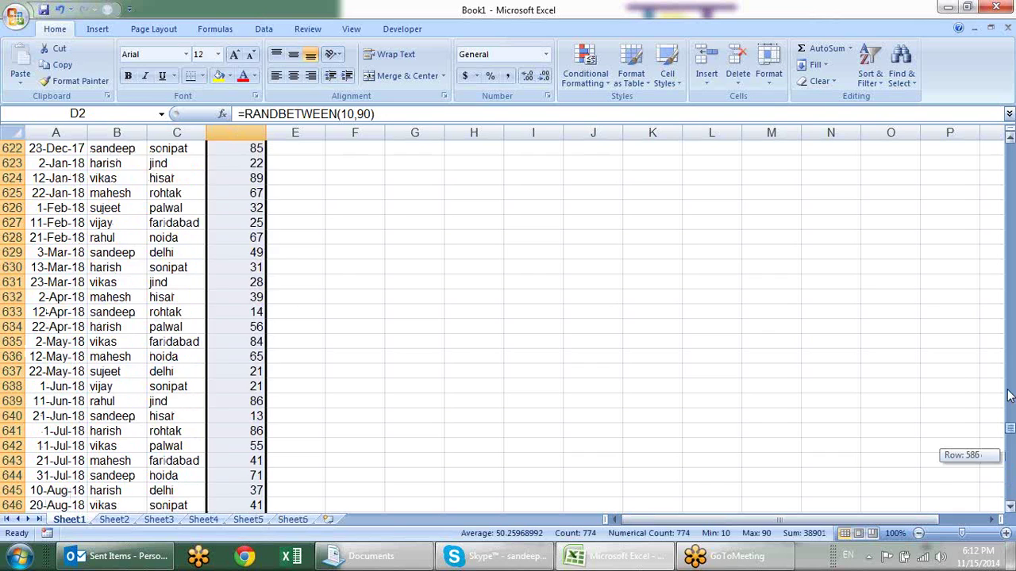
Step: Start a Highlight Cells Greater Than rule with threshold 50, moving its dialog aside
{"action": "left_click", "coordinate": [602, 84]}
{"action": "mouse_move", "coordinate": [633, 108]}
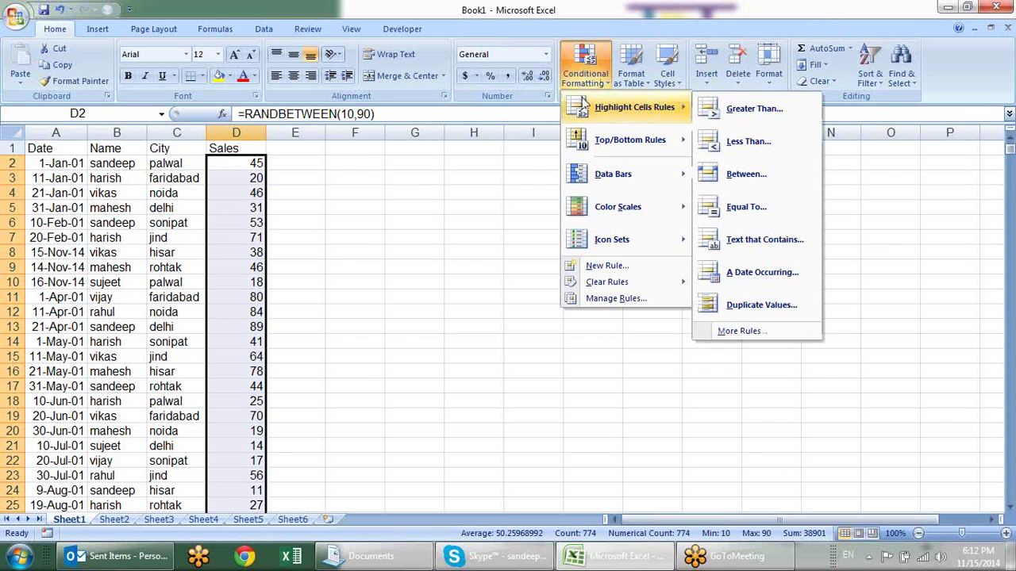
{"action": "left_click", "coordinate": [757, 116]}
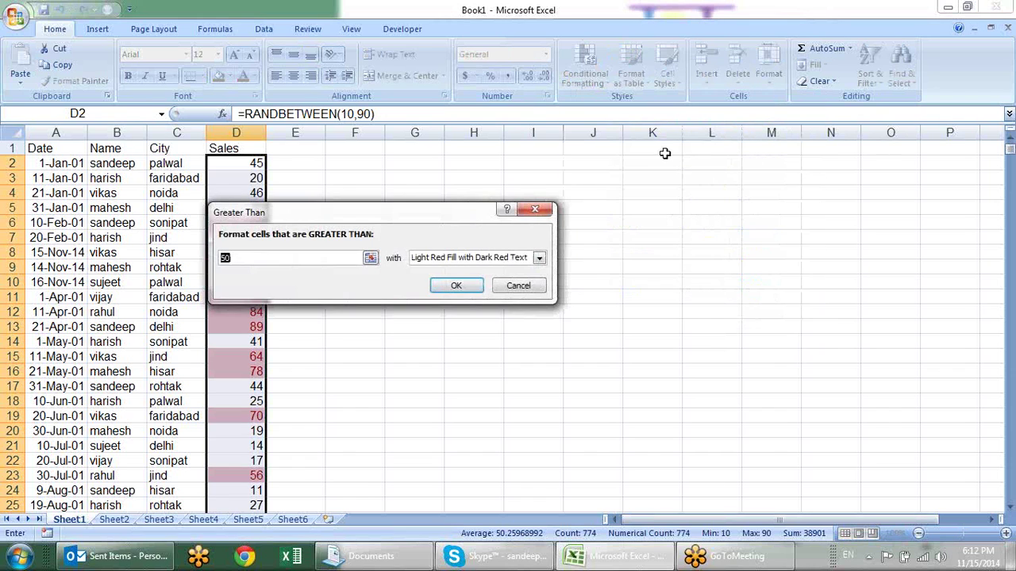
{"action": "mouse_move", "coordinate": [410, 207]}
{"action": "left_mouse_down"}
{"action": "mouse_move", "coordinate": [519, 187]}
{"action": "mouse_move", "coordinate": [516, 157]}
{"action": "left_mouse_up"}
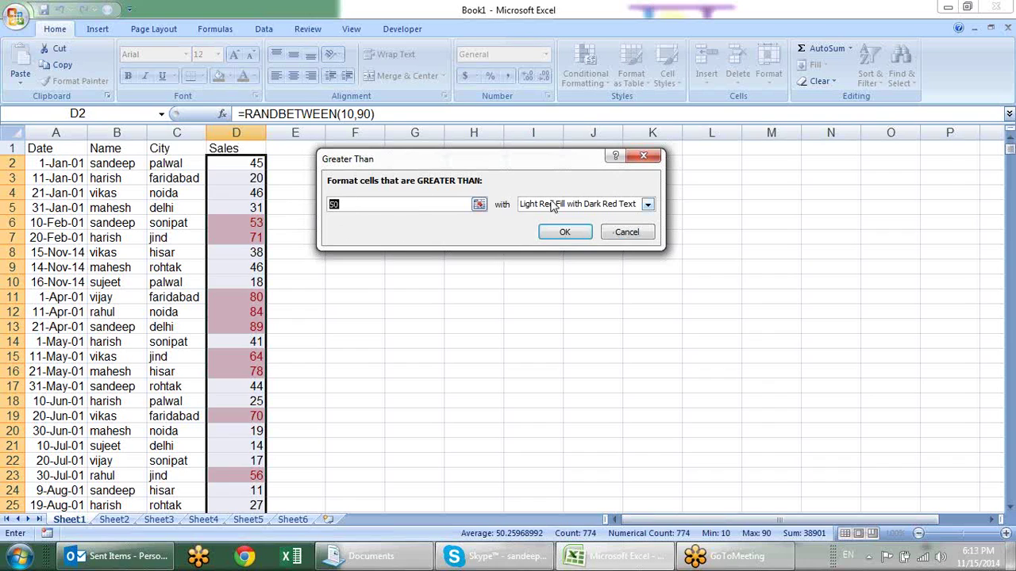
Step: Preview Yellow Fill, Green Fill and Red Border formats for the rule
{"action": "left_click", "coordinate": [647, 205]}
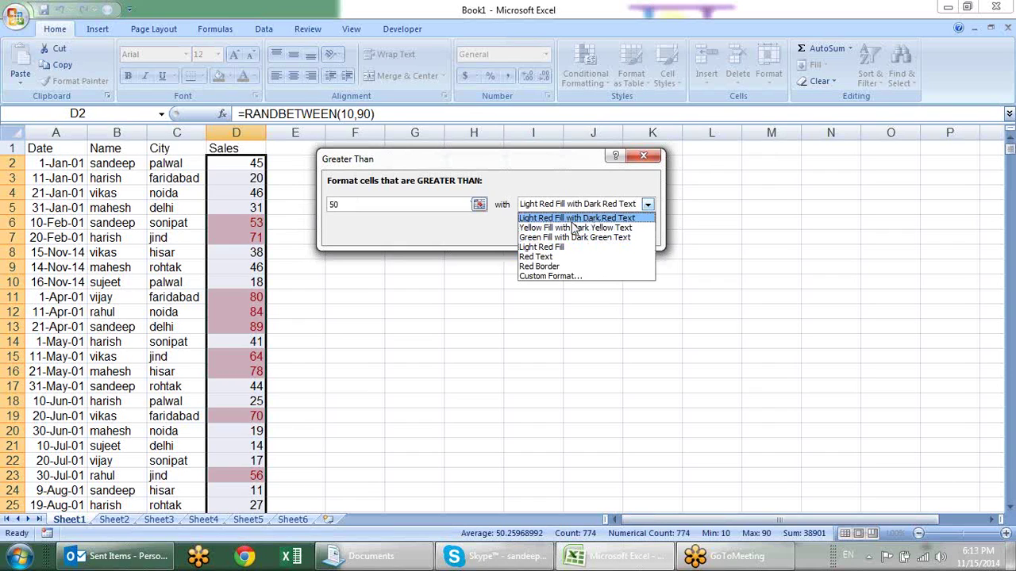
{"action": "left_click", "coordinate": [573, 228]}
{"action": "left_click", "coordinate": [648, 206]}
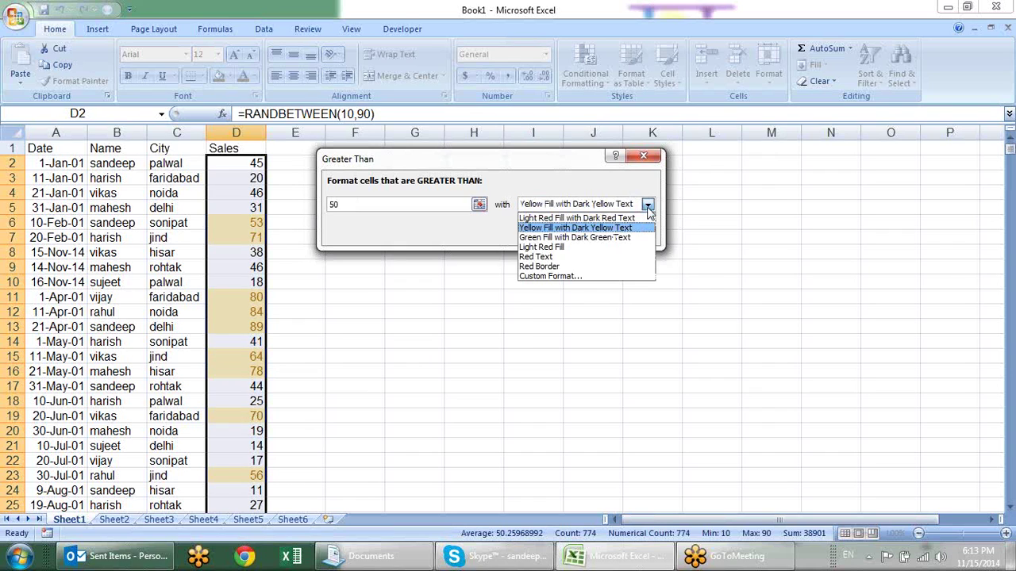
{"action": "left_click", "coordinate": [574, 237]}
{"action": "left_click", "coordinate": [647, 204]}
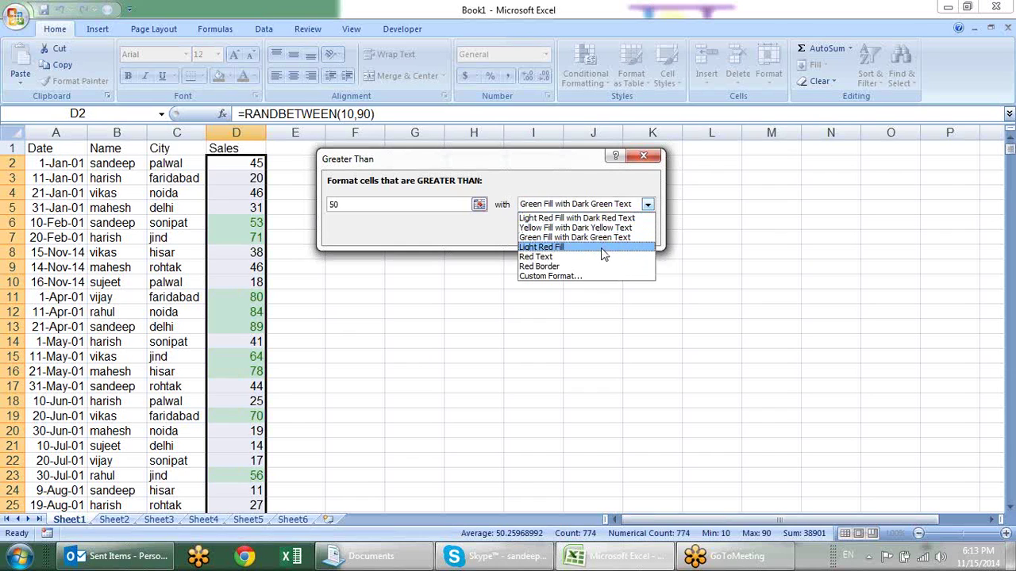
{"action": "left_click", "coordinate": [557, 266]}
{"action": "left_click", "coordinate": [647, 205]}
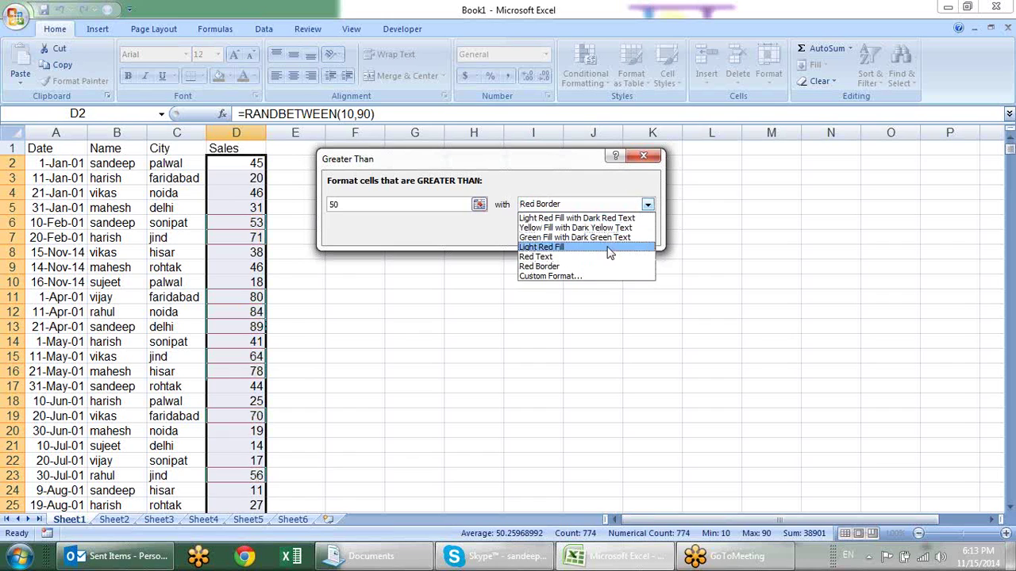
Step: Define a custom format with a plain yellow fill, keeping General number format
{"action": "left_click", "coordinate": [597, 279]}
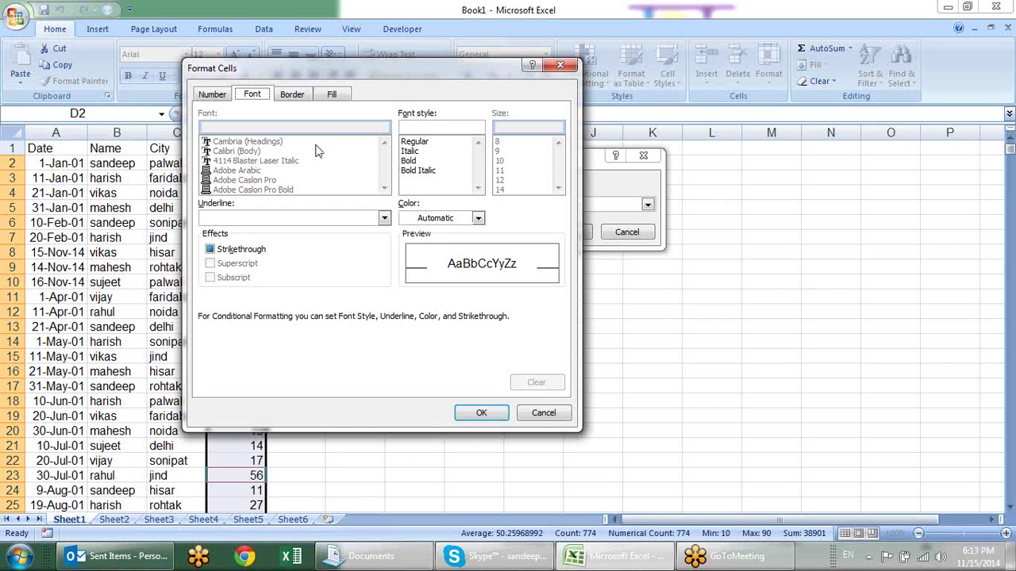
{"action": "left_click", "coordinate": [214, 96]}
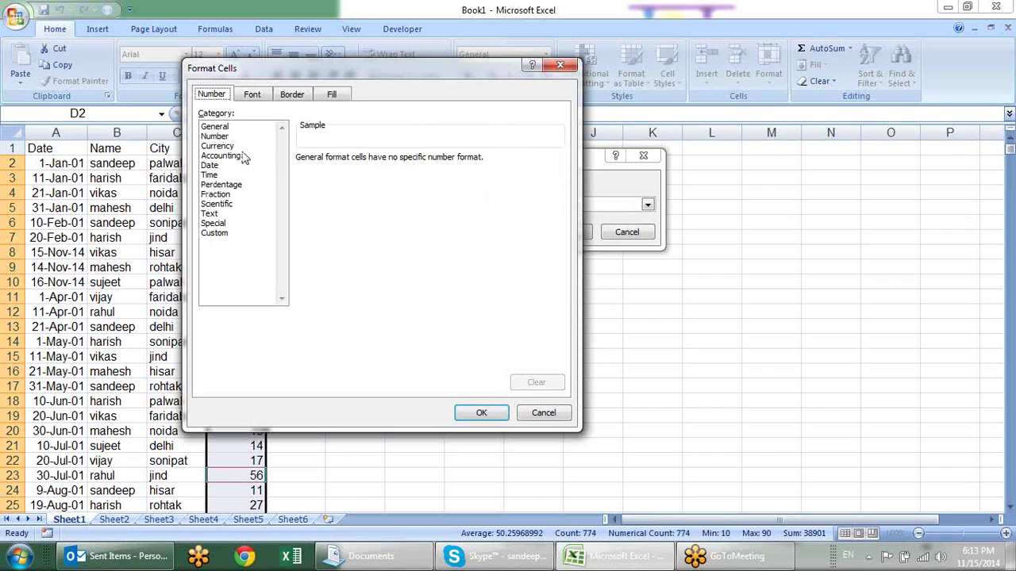
{"action": "left_click", "coordinate": [238, 147]}
{"action": "left_click", "coordinate": [251, 127]}
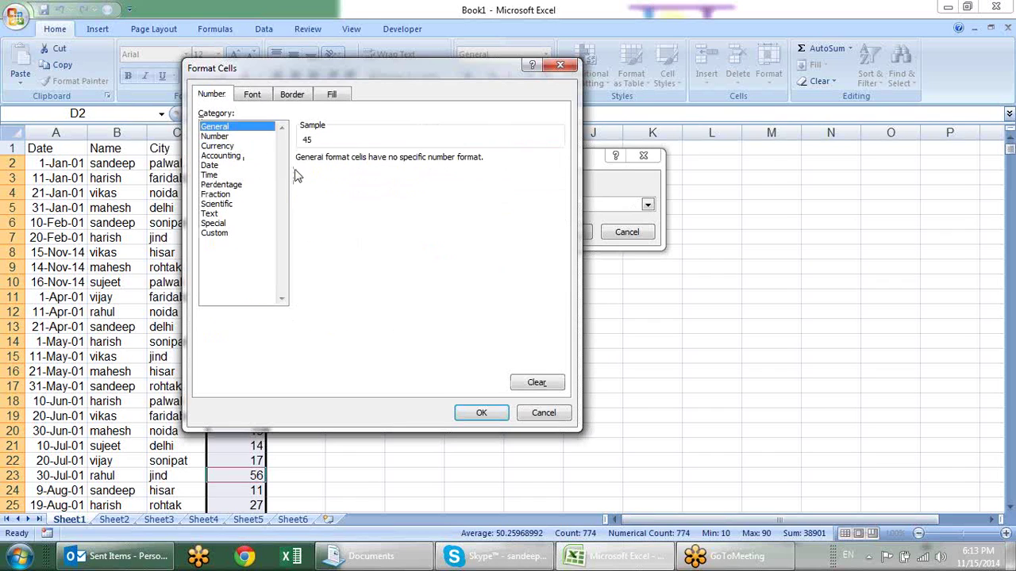
{"action": "left_click", "coordinate": [252, 95]}
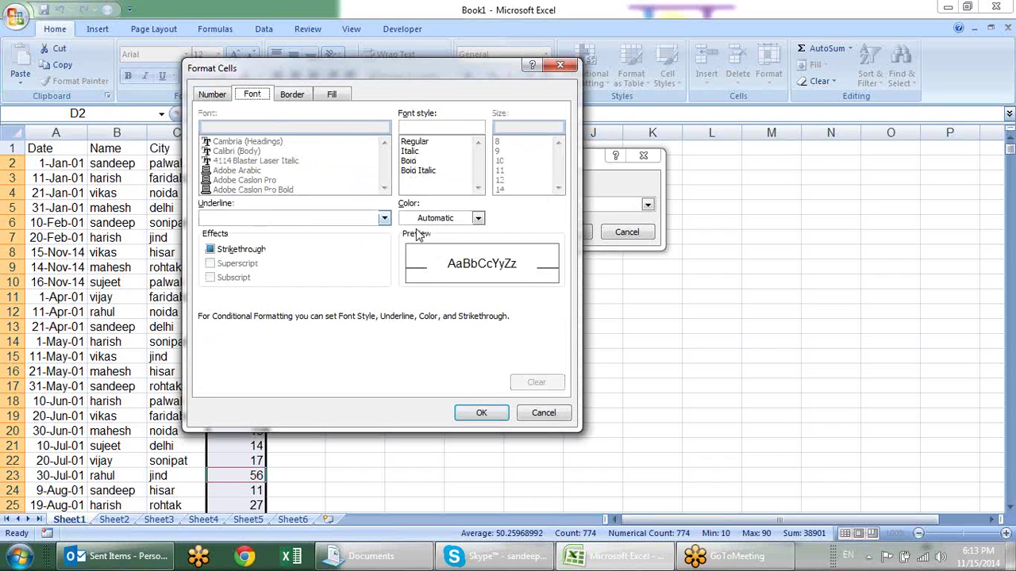
{"action": "left_click", "coordinate": [302, 103]}
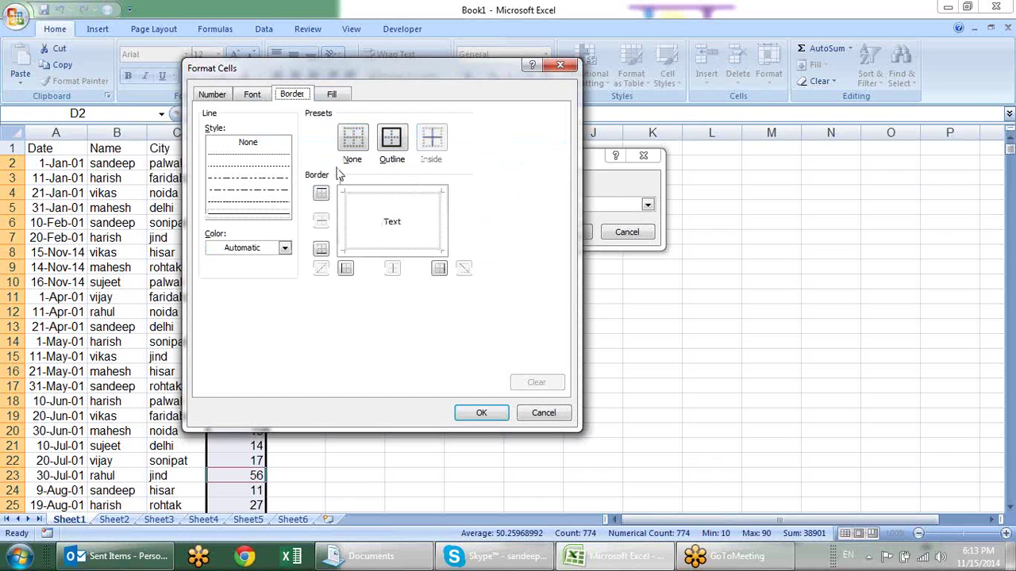
{"action": "left_click", "coordinate": [331, 96]}
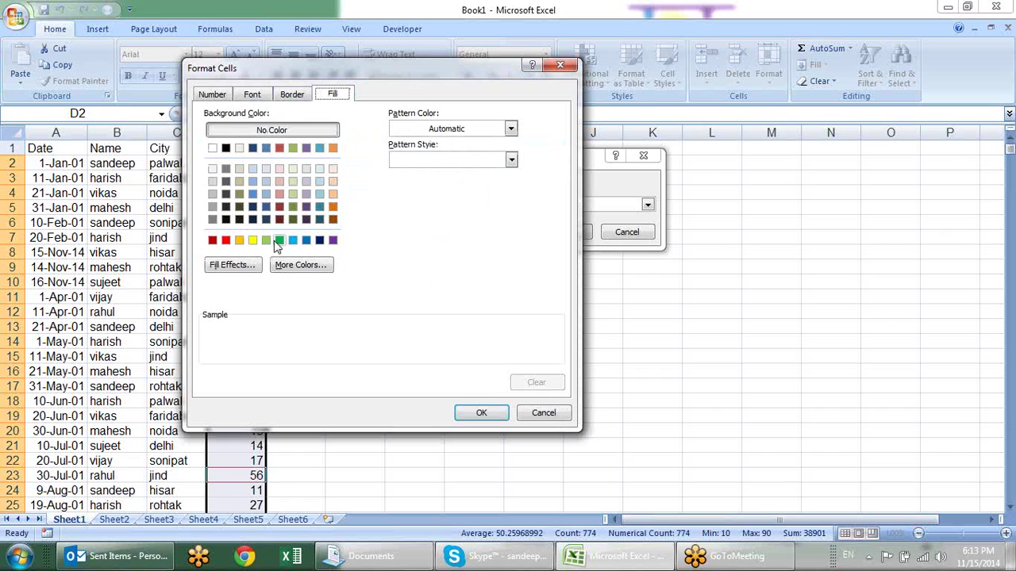
{"action": "left_click", "coordinate": [251, 241]}
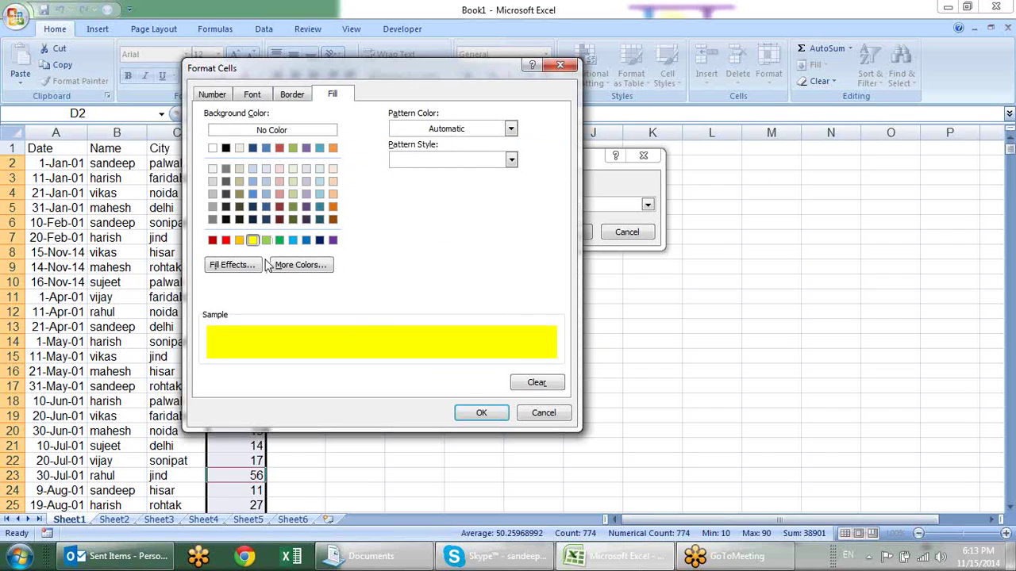
{"action": "left_click", "coordinate": [481, 413]}
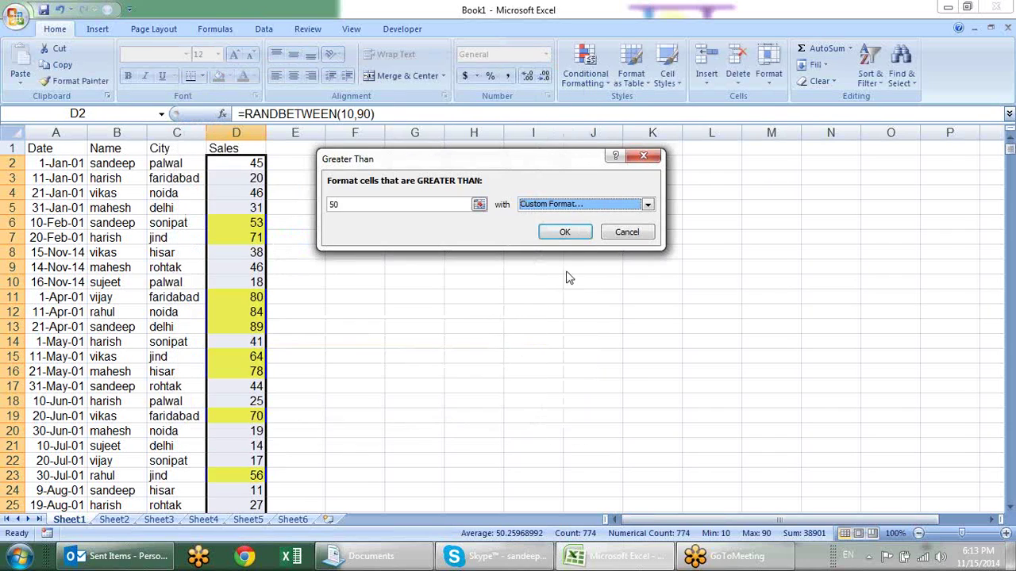
Step: Try cell J2 as the rule's comparison value via the collapse button
{"action": "left_click_drag", "start_coordinate": [357, 204], "coordinate": [300, 204]}
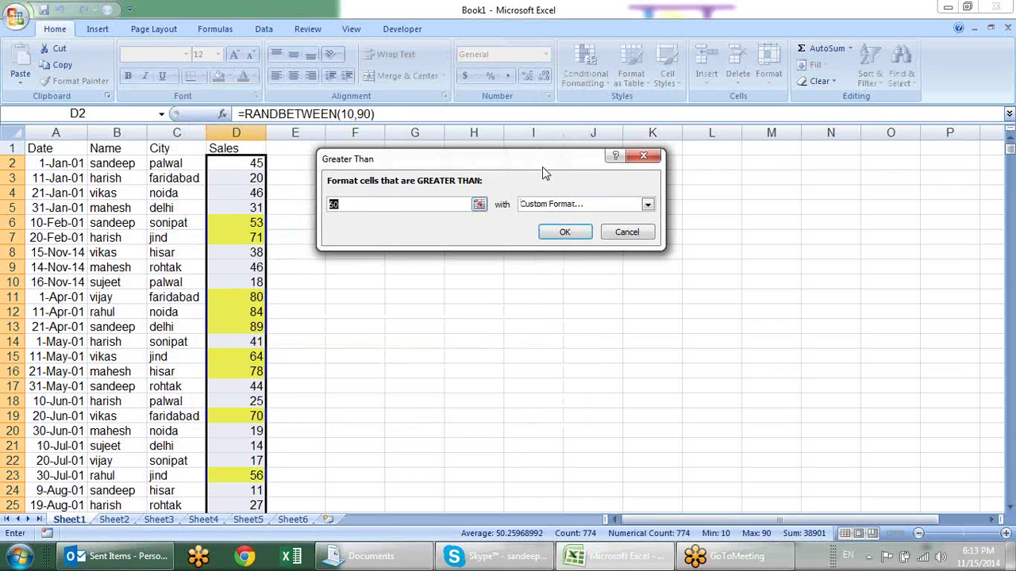
{"action": "left_click", "coordinate": [452, 204]}
{"action": "left_click_drag", "start_coordinate": [517, 158], "coordinate": [498, 259]}
{"action": "left_click", "coordinate": [460, 306]}
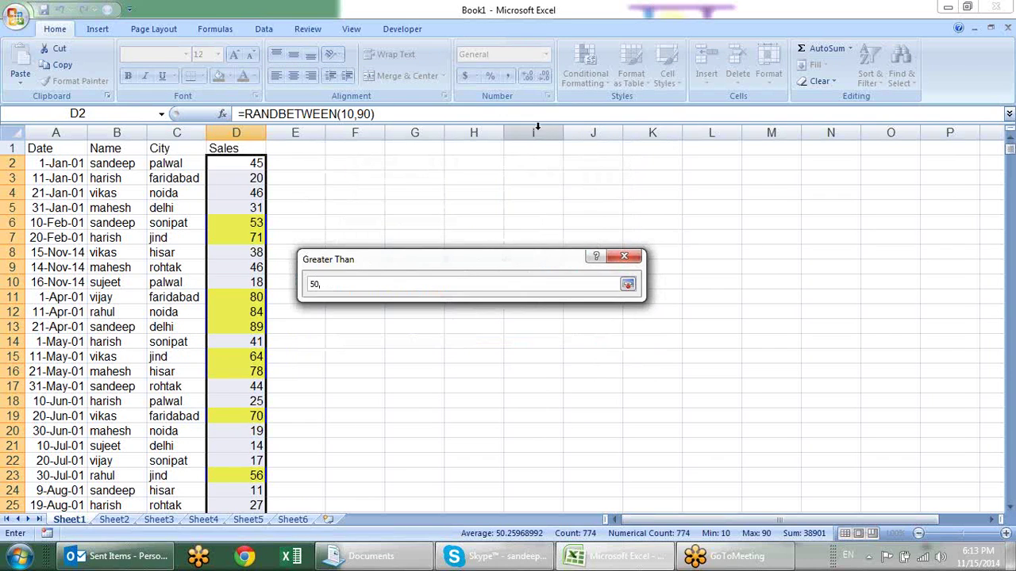
{"action": "left_click", "coordinate": [627, 283]}
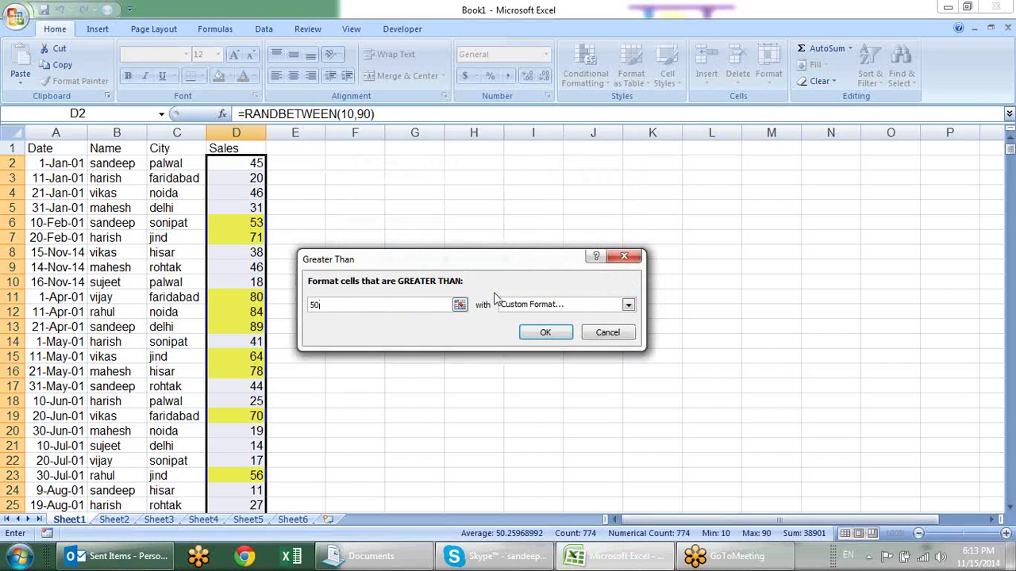
{"action": "left_click", "coordinate": [461, 306]}
{"action": "left_click", "coordinate": [576, 159]}
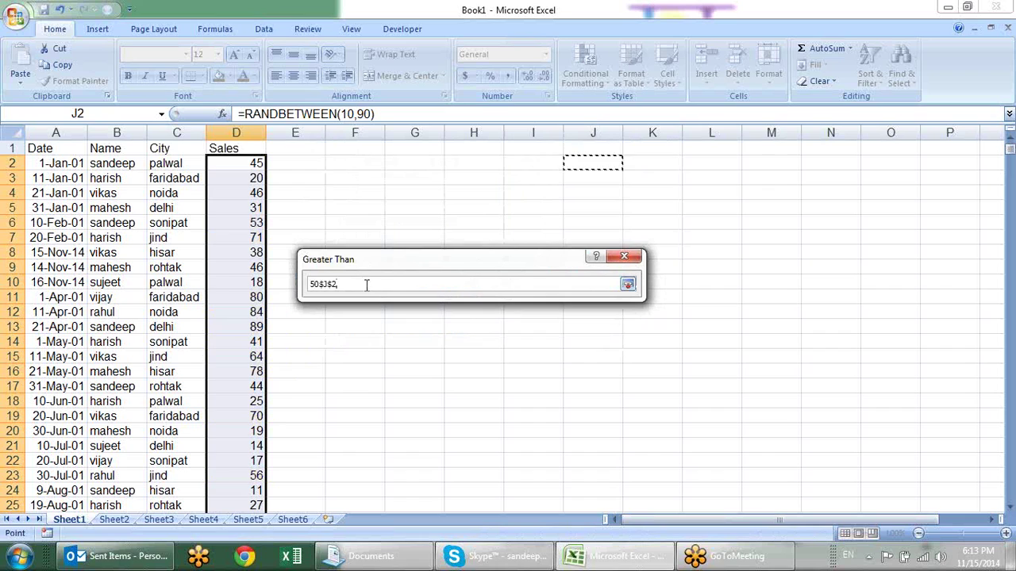
Step: Restore the threshold to 50 and apply the greater-than rule
{"action": "key", "text": "BackSpace"}
{"action": "key", "text": "BackSpace"}
{"action": "key", "text": "BackSpace"}
{"action": "key", "text": "BackSpace"}
{"action": "key", "text": "BackSpace"}
{"action": "type", "text": "50"}
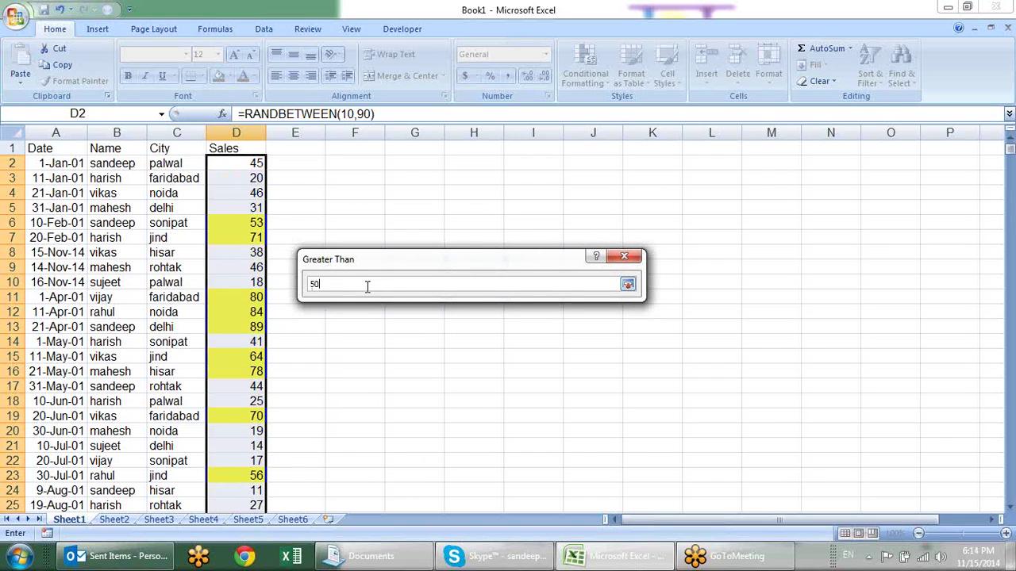
{"action": "key", "text": "Return"}
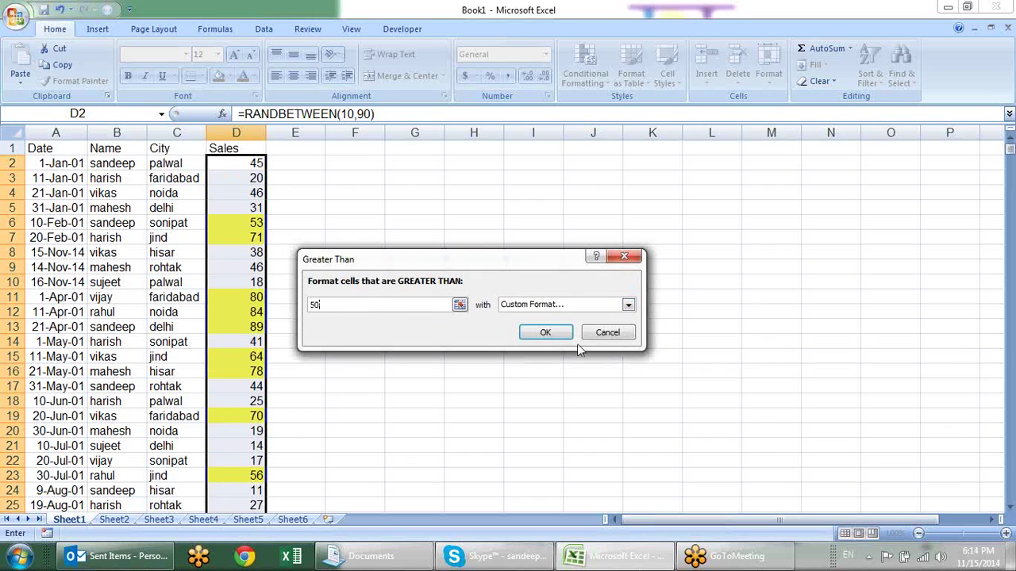
{"action": "left_click", "coordinate": [558, 333]}
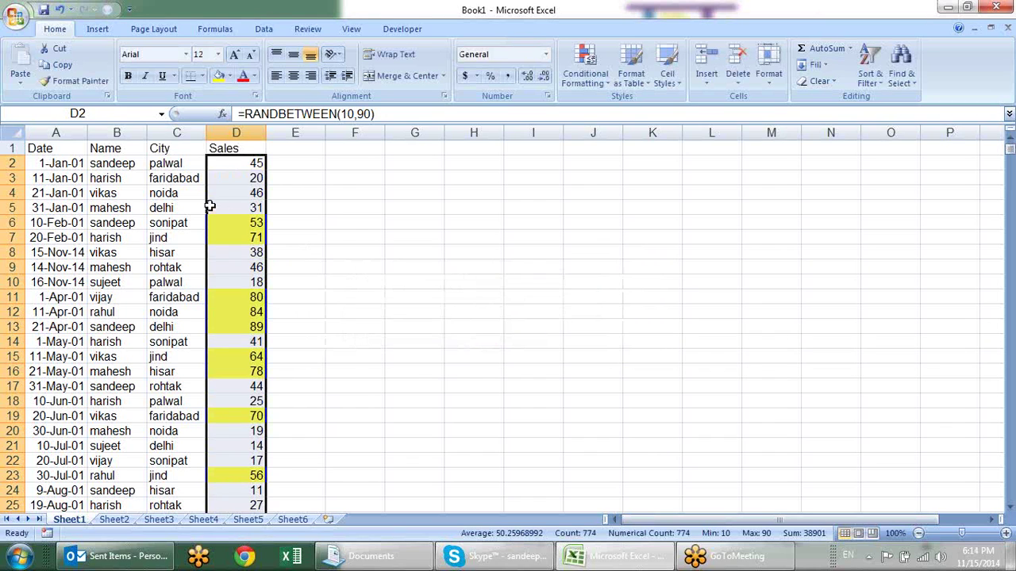
Step: Change the Sales value in D4 to 51
{"action": "left_click", "coordinate": [286, 224]}
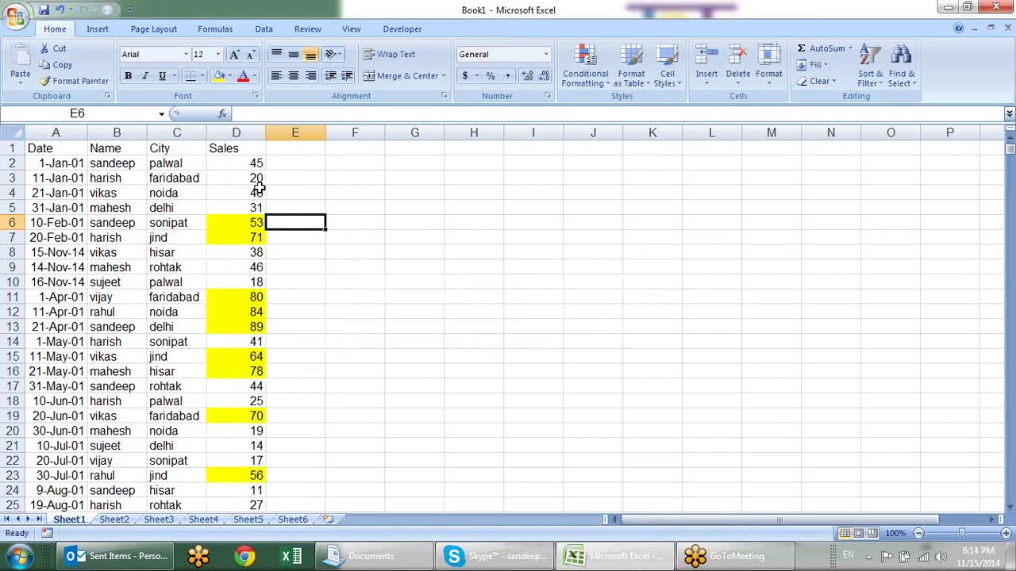
{"action": "left_click", "coordinate": [260, 190]}
{"action": "type", "text": "51"}
{"action": "key", "text": "Return"}
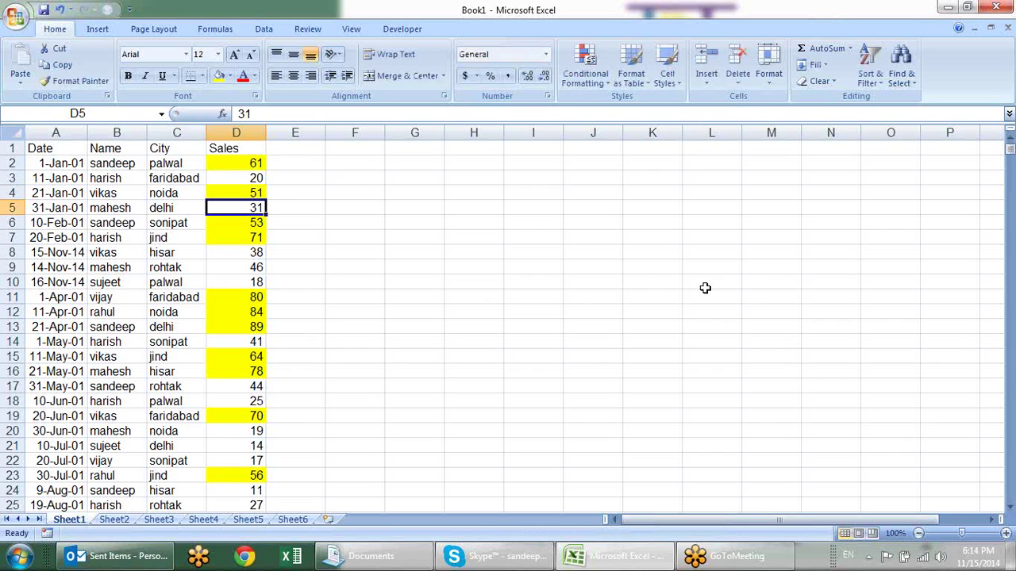
Step: Select D2:D775, copy it and paste it back as values only
{"action": "left_click", "coordinate": [258, 168]}
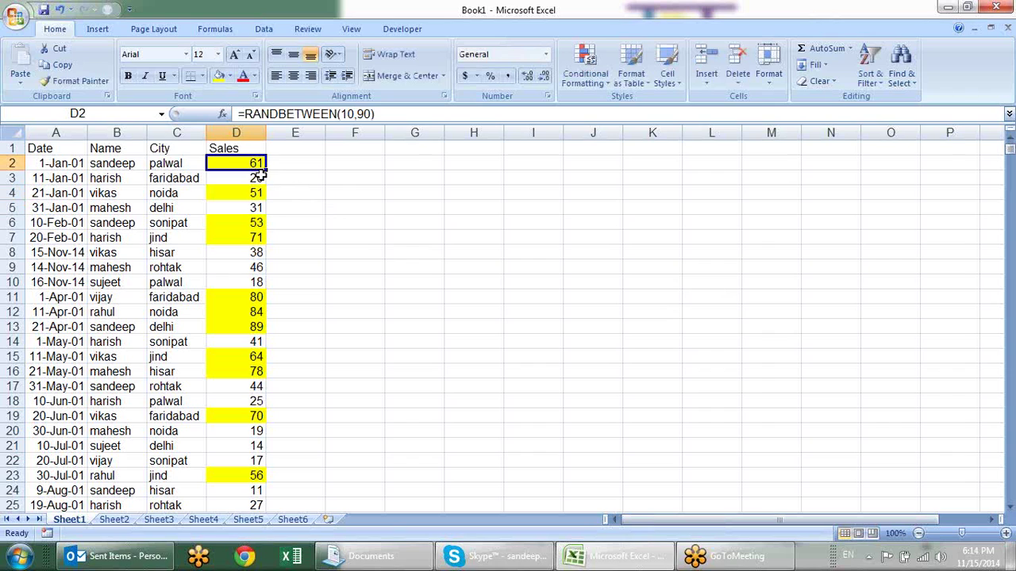
{"action": "key", "text": "Left"}
{"action": "key", "text": "Left"}
{"action": "key", "text": "Down"}
{"action": "key", "text": "Down"}
{"action": "key", "text": "Right"}
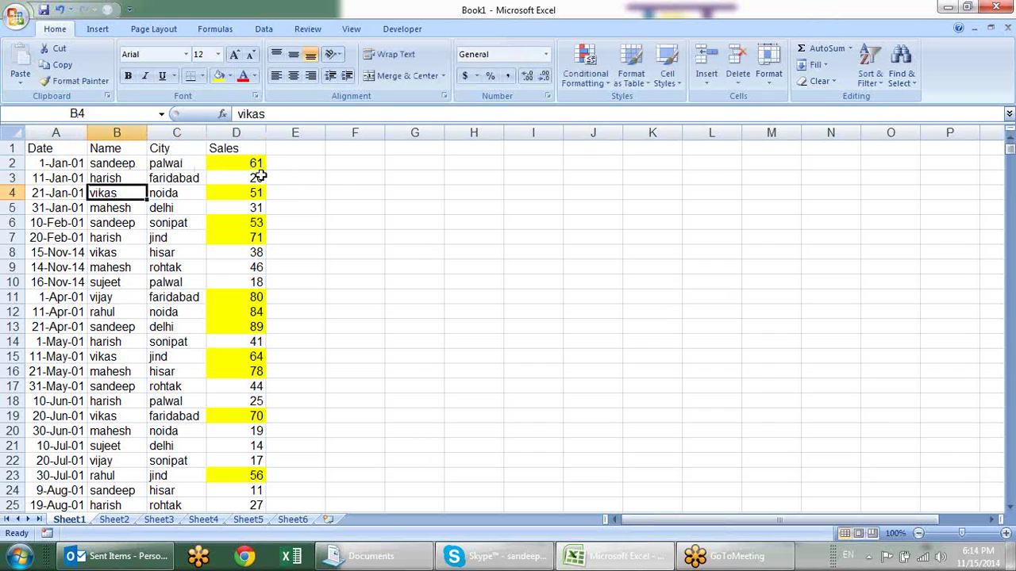
{"action": "key", "text": "Down"}
{"action": "key", "text": "Down"}
{"action": "key", "text": "Left"}
{"action": "key", "text": "Right"}
{"action": "key", "text": "Right"}
{"action": "key", "text": "Right"}
{"action": "key", "text": "Up"}
{"action": "key", "text": "Up"}
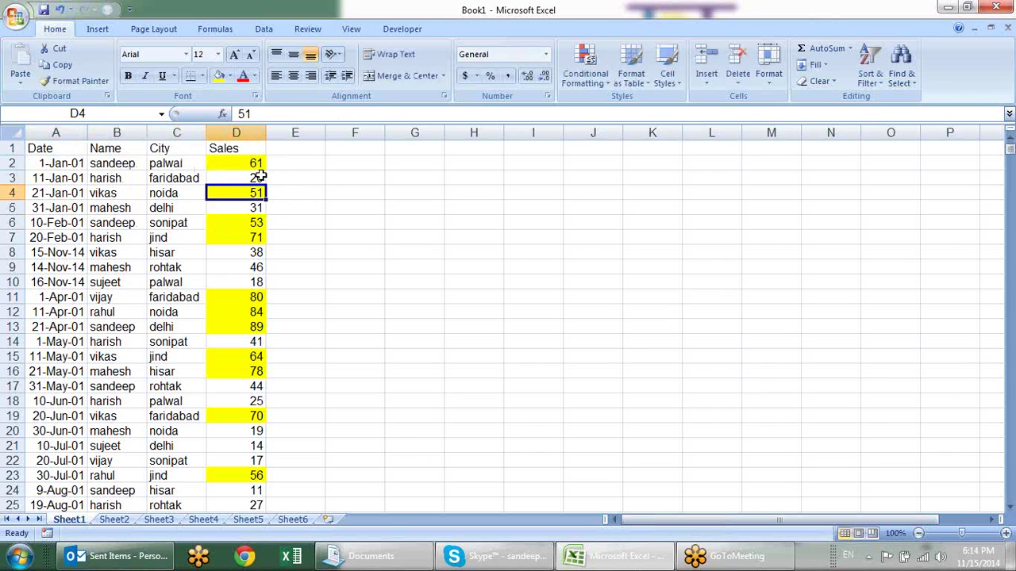
{"action": "key", "text": "Up"}
{"action": "key", "text": "Up"}
{"action": "key", "text": "ctrl+shift+Down"}
{"action": "key", "text": "ctrl+c"}
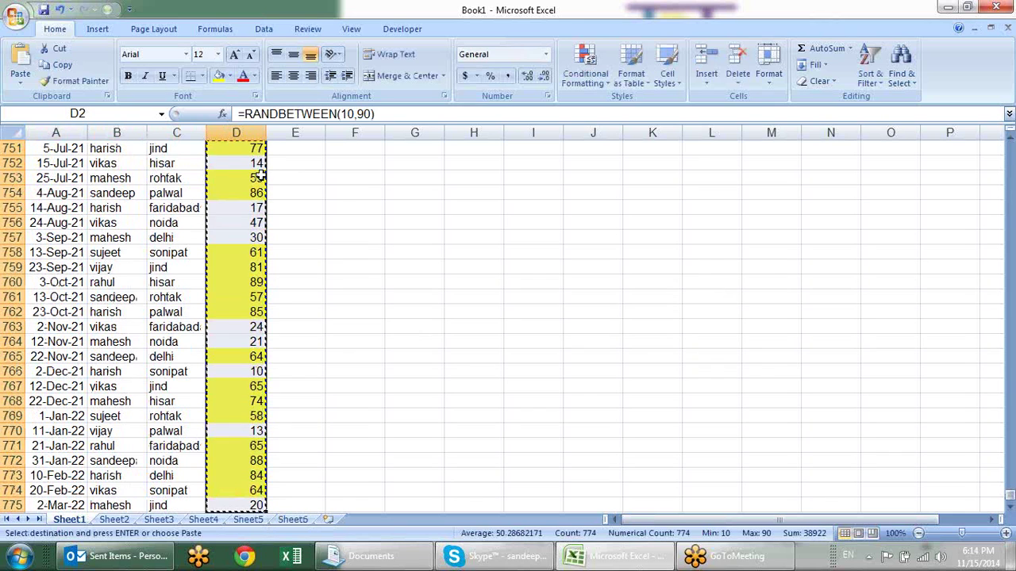
{"action": "key", "text": "ctrl+alt+v"}
{"action": "key", "text": "v"}
{"action": "key", "text": "Return"}
{"action": "key", "text": "Up"}
{"action": "key", "text": "Down"}
{"action": "key", "text": "Down"}
{"action": "key", "text": "Down"}
{"action": "key", "text": "Down"}
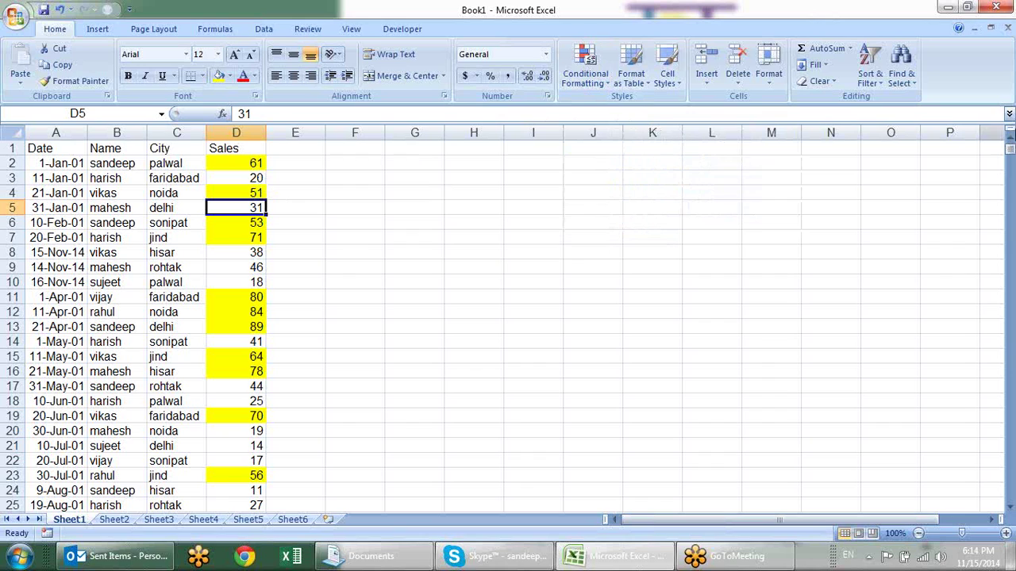
Step: In Manage Rules, show This Worksheet's rules, delete the Cell Value > 50 rule, and apply
{"action": "left_click", "coordinate": [589, 82]}
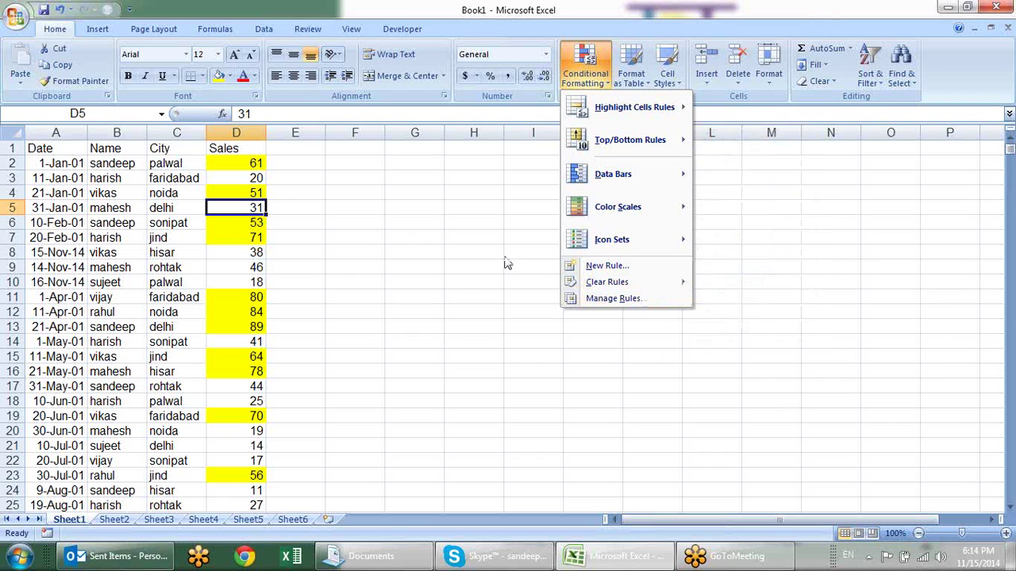
{"action": "left_click", "coordinate": [615, 299]}
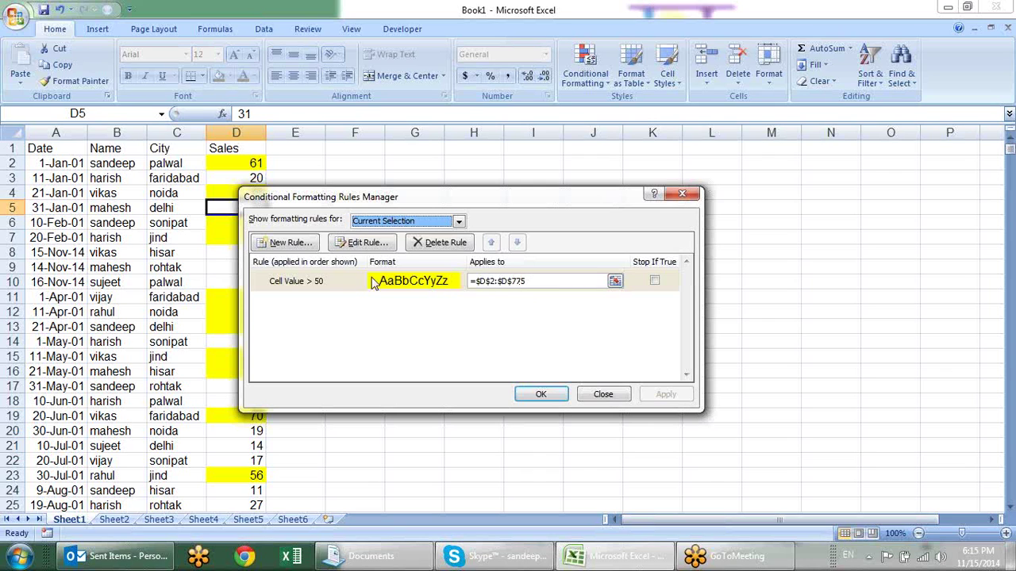
{"action": "left_click", "coordinate": [340, 282]}
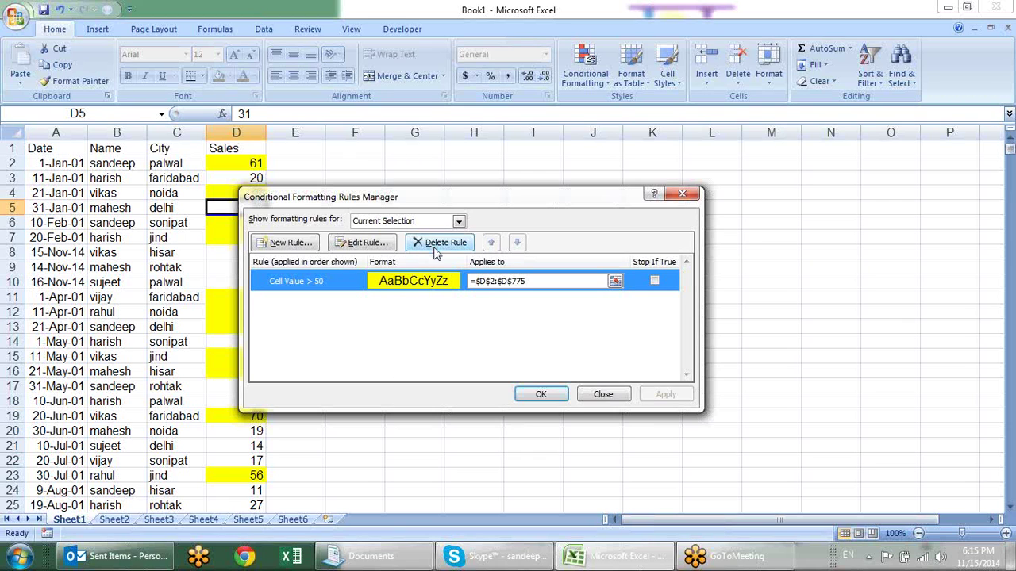
{"action": "left_click_drag", "start_coordinate": [442, 198], "coordinate": [561, 149]}
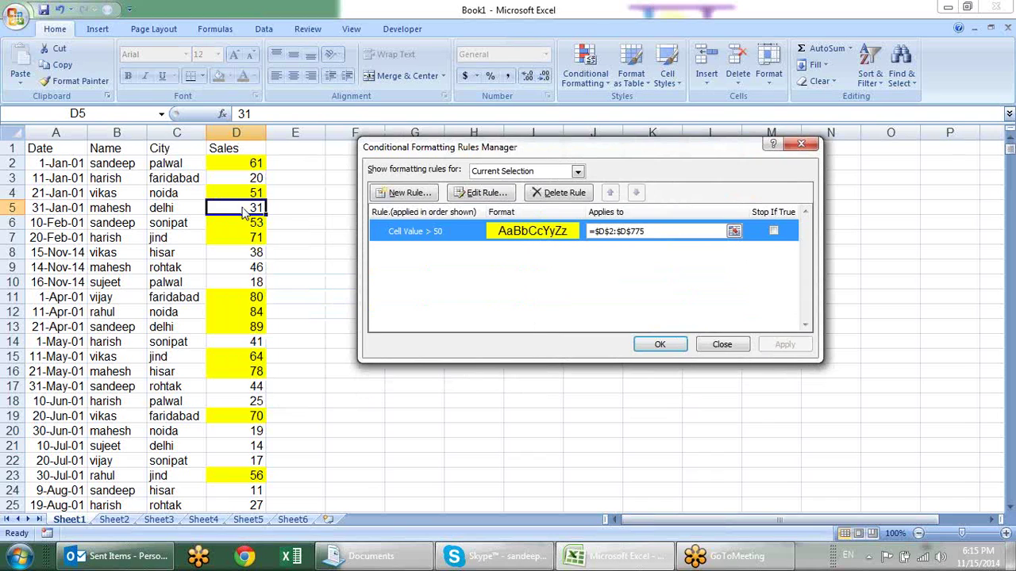
{"action": "left_click", "coordinate": [577, 172]}
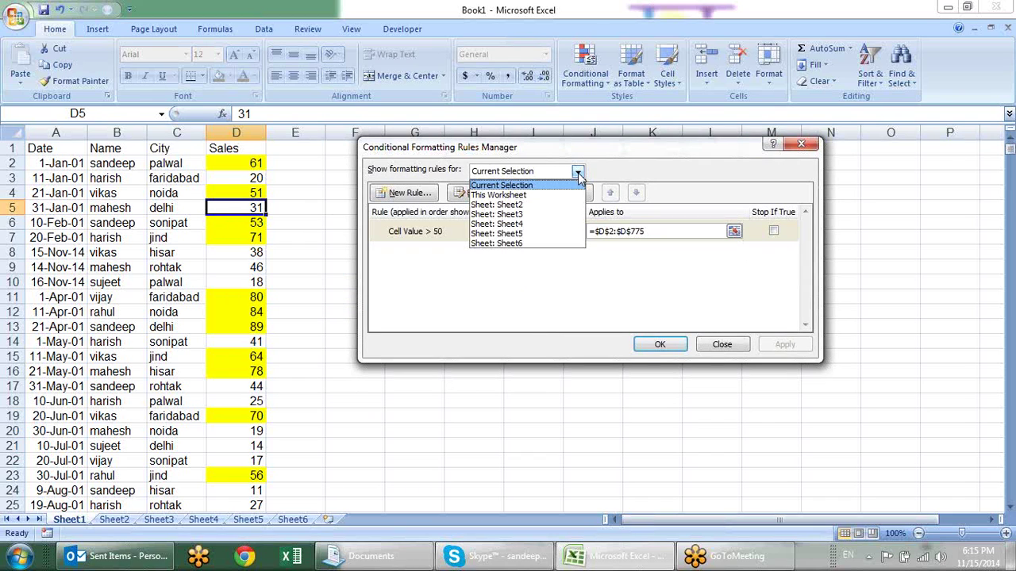
{"action": "left_click", "coordinate": [553, 196]}
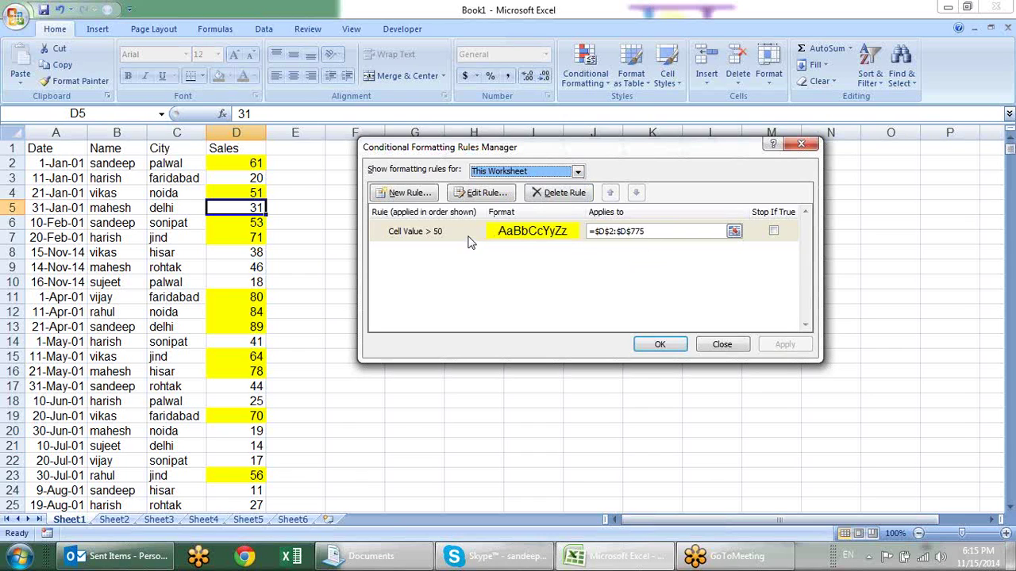
{"action": "left_click", "coordinate": [471, 238]}
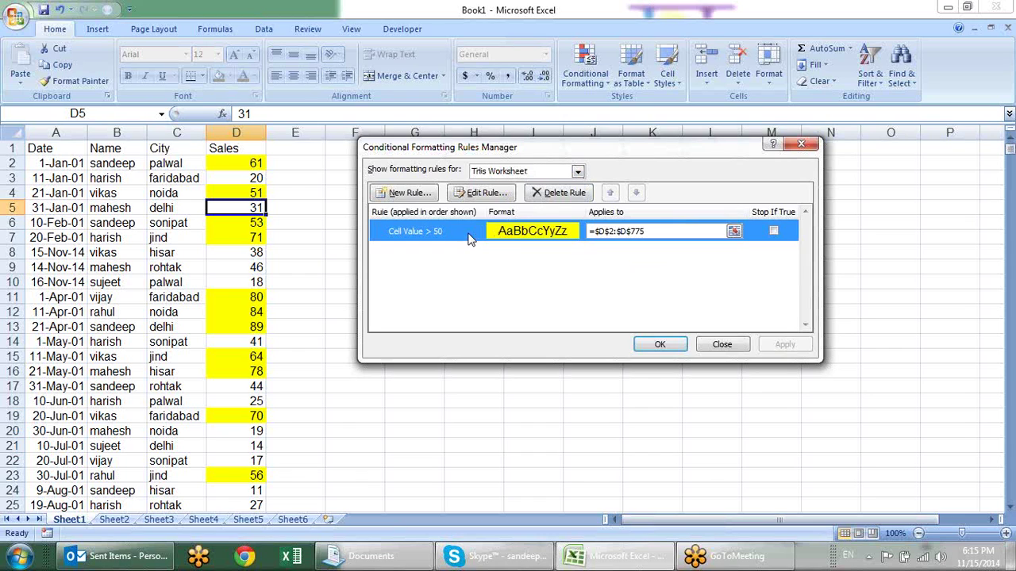
{"action": "left_click", "coordinate": [562, 193]}
{"action": "left_click", "coordinate": [784, 349]}
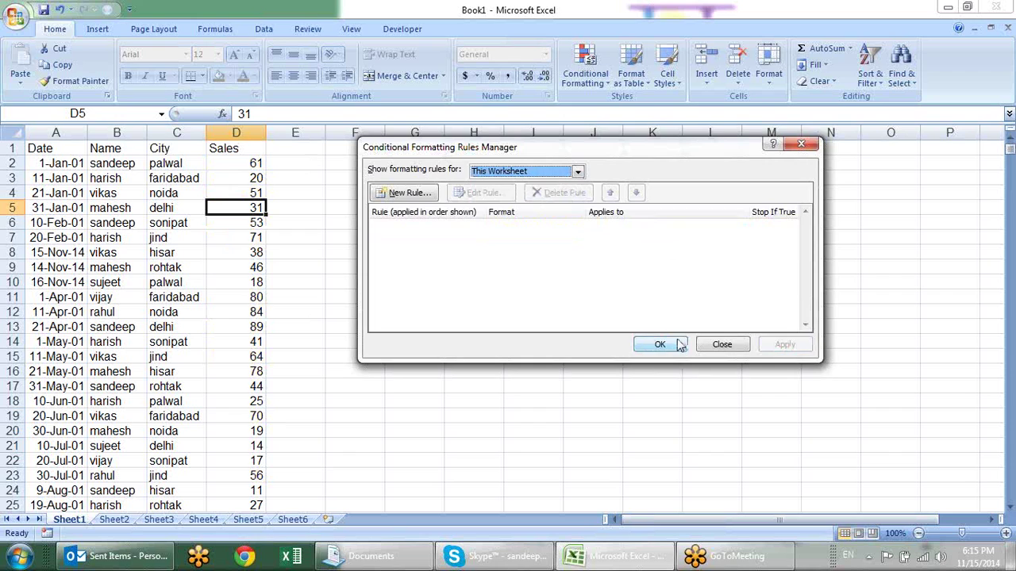
{"action": "left_click", "coordinate": [680, 345]}
Step: Select the Sales values from D2 down to the last entry (D2:D775)
{"action": "left_click", "coordinate": [227, 174]}
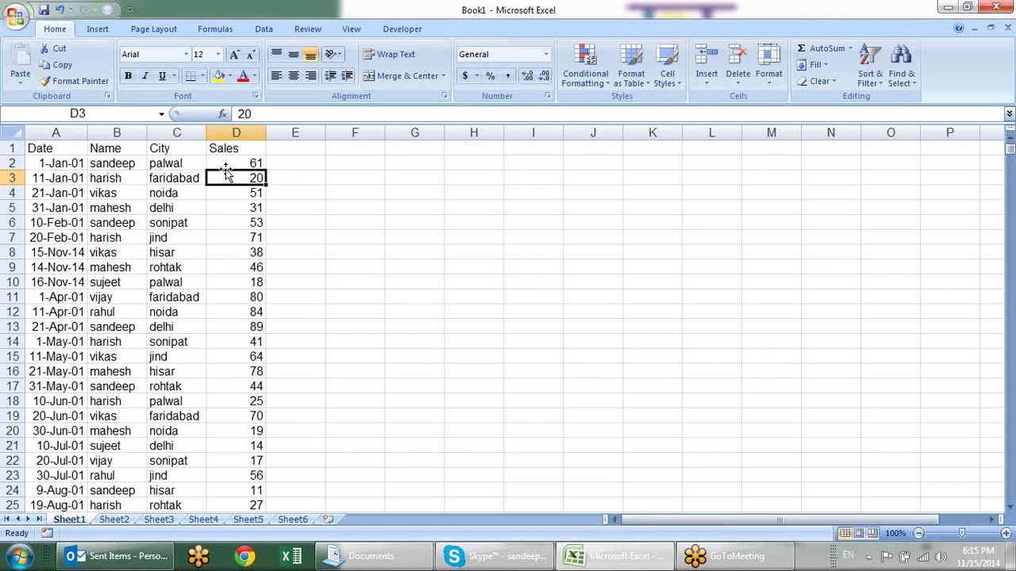
{"action": "key", "text": "ctrl+Up"}
{"action": "left_click", "coordinate": [227, 162]}
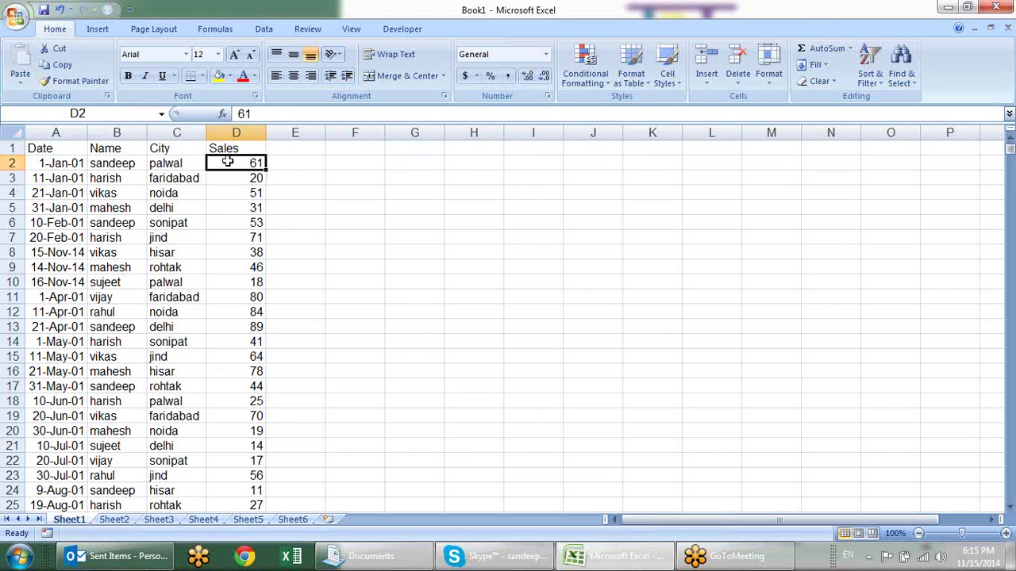
{"action": "key", "text": "ctrl+shift+Down"}
{"action": "scroll", "coordinate": [227, 163], "scroll_direction": "up", "scroll_amount": 3}
Step: Add a Less Than 20 highlight rule with light red fill and dark red text
{"action": "left_click", "coordinate": [601, 83]}
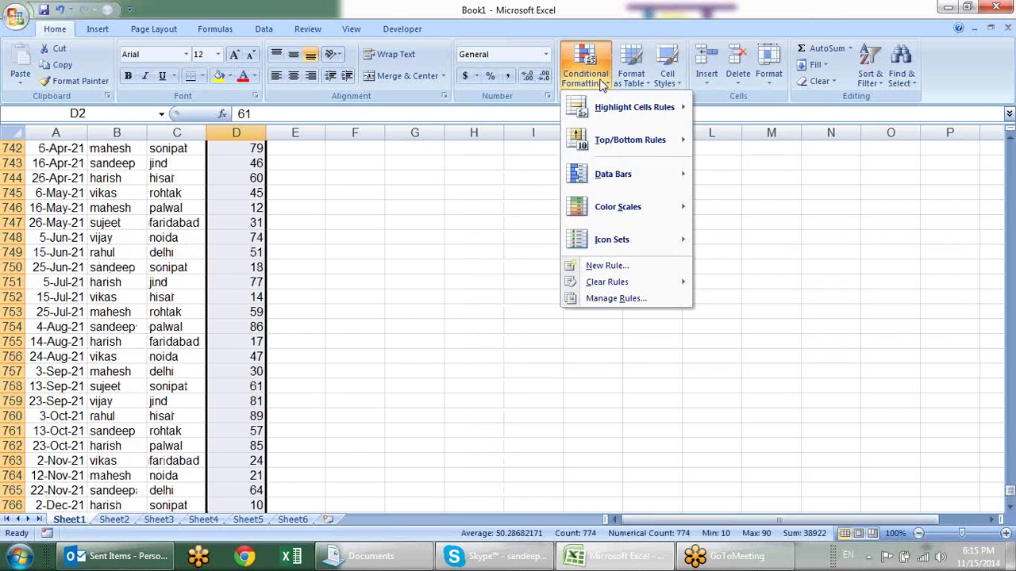
{"action": "mouse_move", "coordinate": [634, 107]}
{"action": "left_click", "coordinate": [738, 141]}
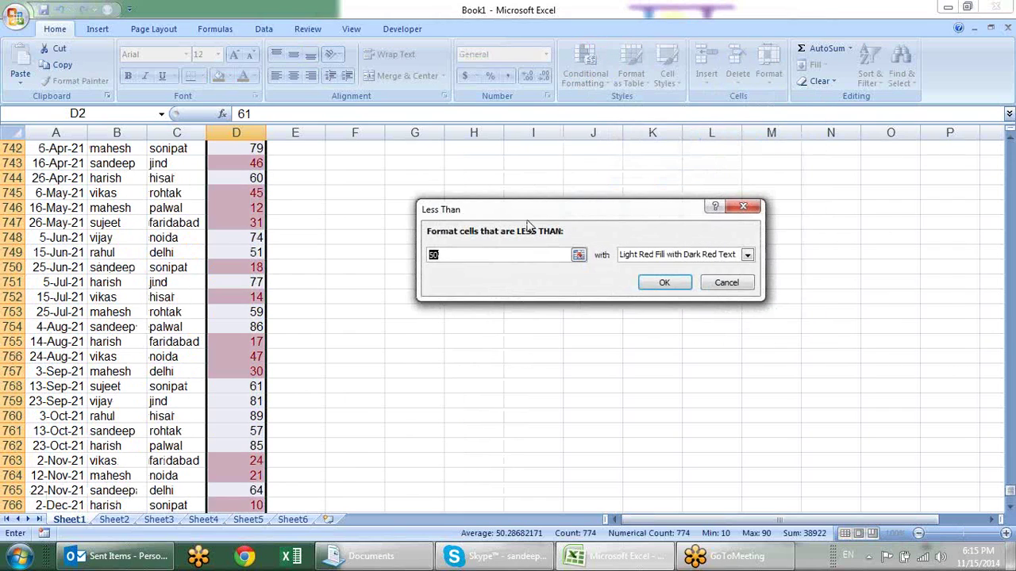
{"action": "scroll", "coordinate": [530, 224], "scroll_direction": "up", "scroll_amount": 3}
{"action": "scroll", "coordinate": [540, 222], "scroll_direction": "up", "scroll_amount": 7}
{"action": "scroll", "coordinate": [555, 219], "scroll_direction": "up", "scroll_amount": 10}
{"action": "scroll", "coordinate": [572, 215], "scroll_direction": "up", "scroll_amount": 17}
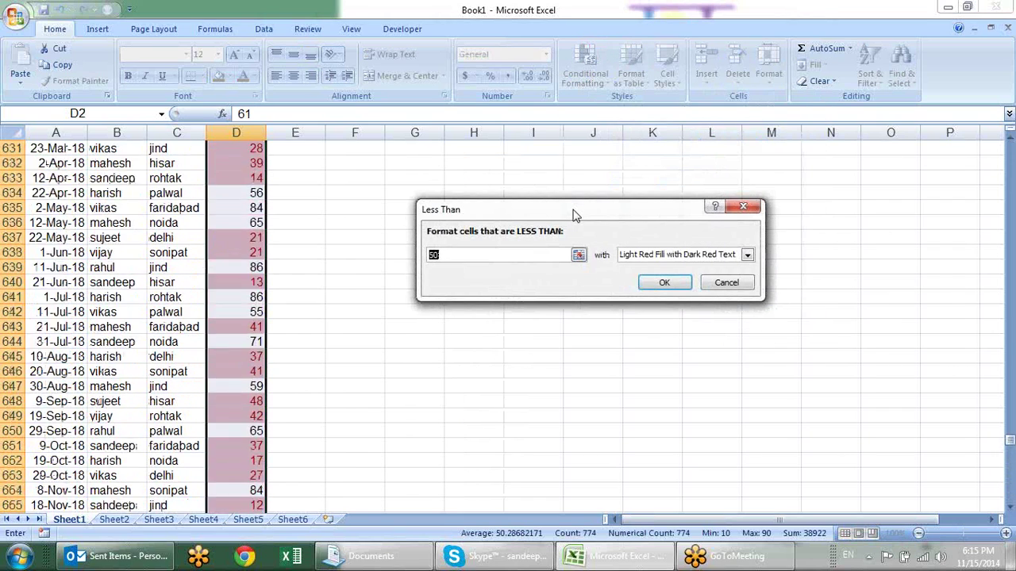
{"action": "type", "text": "20"}
{"action": "scroll", "coordinate": [594, 246], "scroll_direction": "up", "scroll_amount": 7}
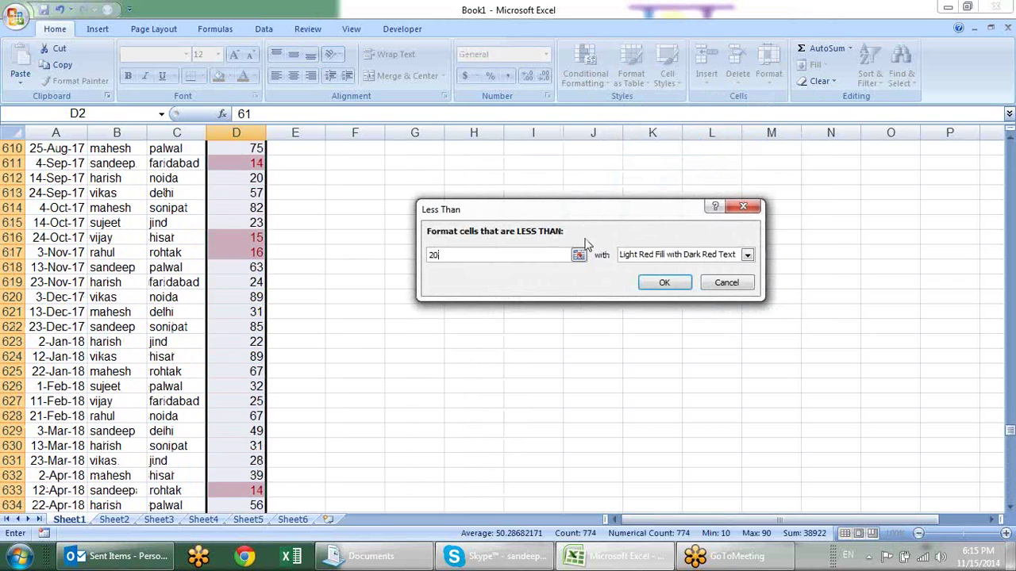
{"action": "scroll", "coordinate": [611, 254], "scroll_direction": "up", "scroll_amount": 8}
{"action": "left_click", "coordinate": [664, 283]}
{"action": "scroll", "coordinate": [405, 235], "scroll_direction": "up", "scroll_amount": 9}
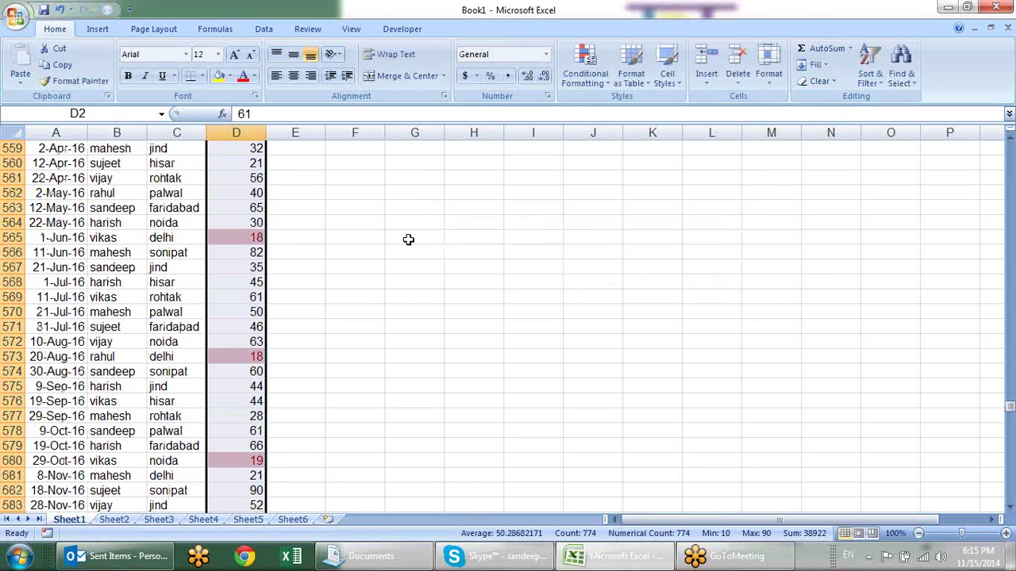
{"action": "left_click_drag", "start_coordinate": [1010, 405], "coordinate": [1010, 107]}
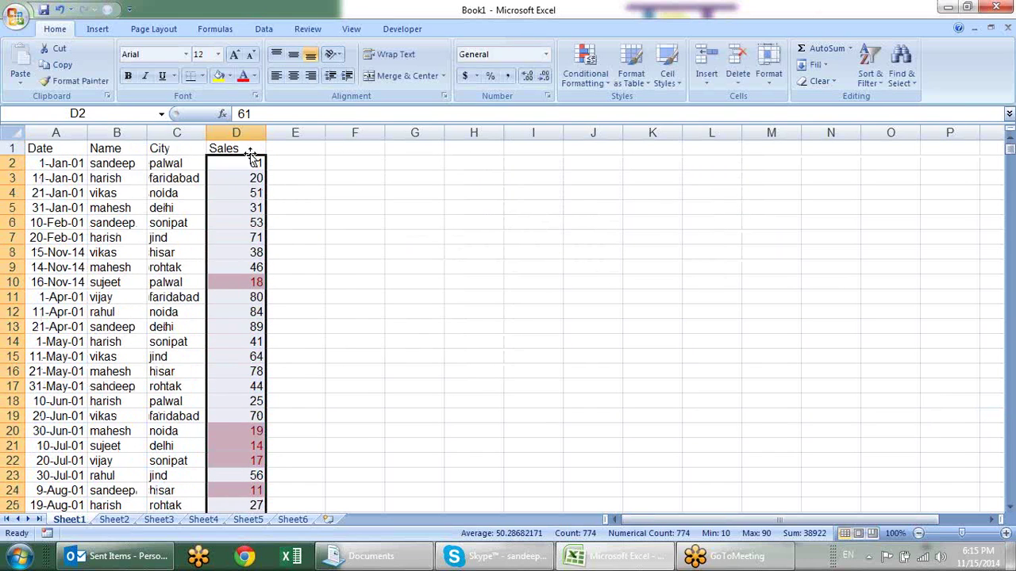
{"action": "left_click", "coordinate": [588, 80]}
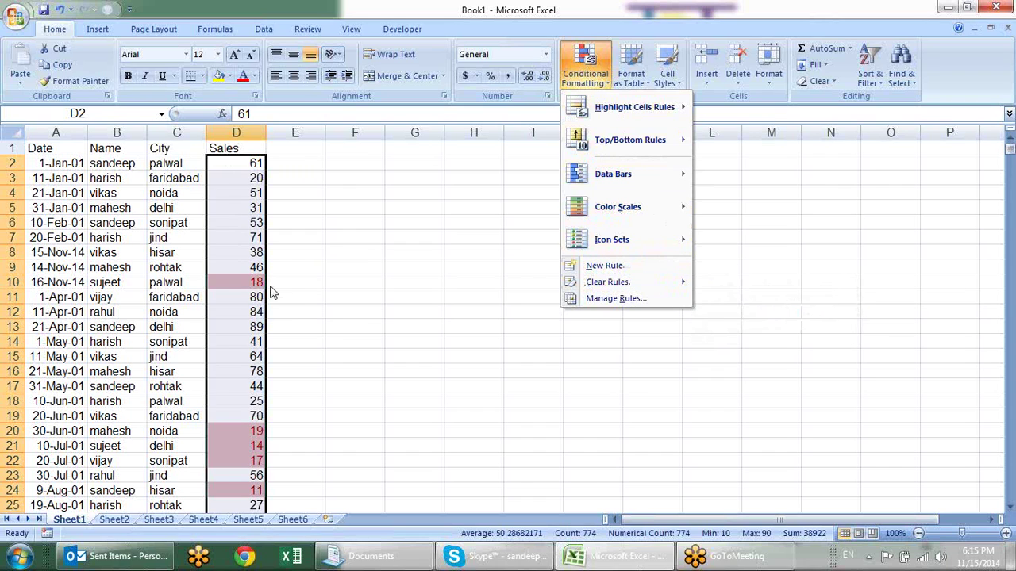
{"action": "mouse_move", "coordinate": [607, 282]}
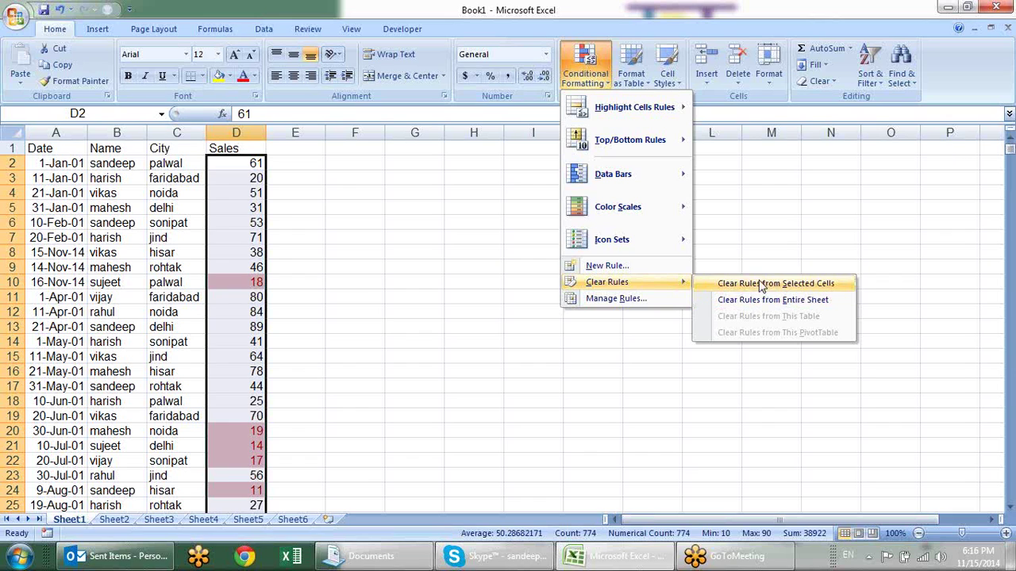
Step: Clear the rules from the selected Sales cells, then bring up Highlight Cells Rules
{"action": "left_click", "coordinate": [766, 283]}
{"action": "left_click", "coordinate": [591, 86]}
{"action": "mouse_move", "coordinate": [634, 107]}
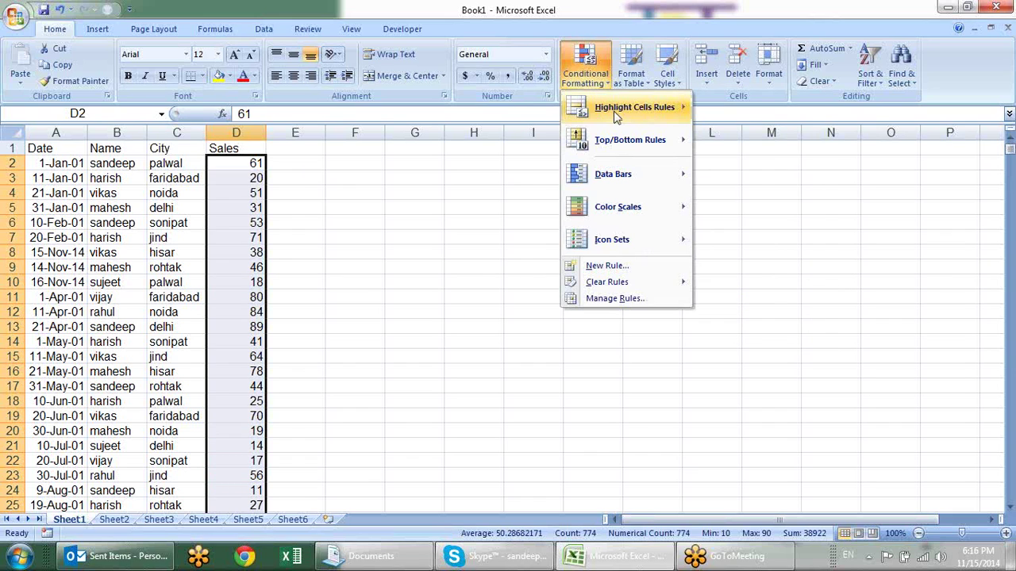
Step: Start a Between highlight rule, set the upper bound to 50, then cancel it
{"action": "left_click", "coordinate": [757, 183]}
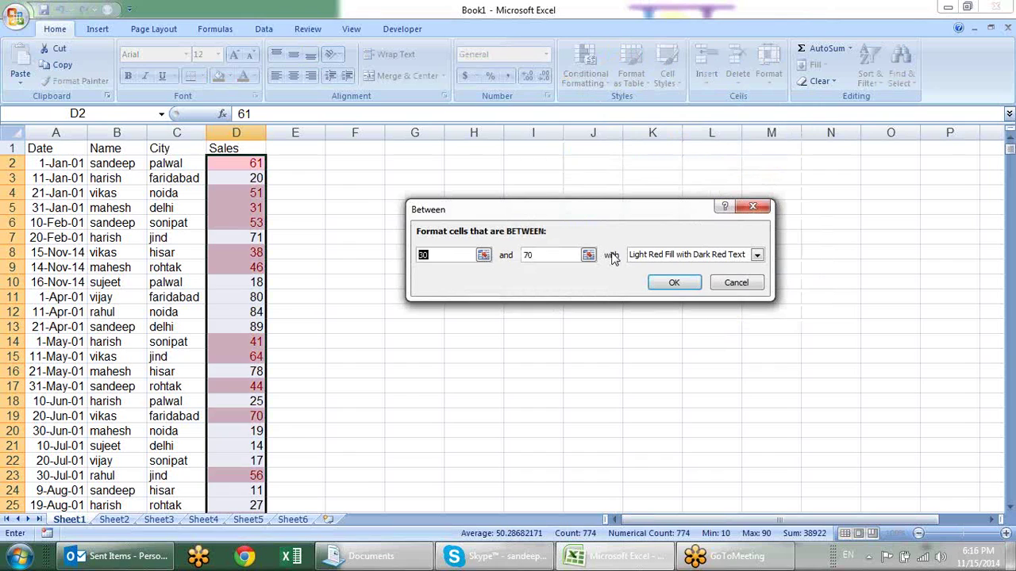
{"action": "key", "text": "Tab"}
{"action": "type", "text": "50"}
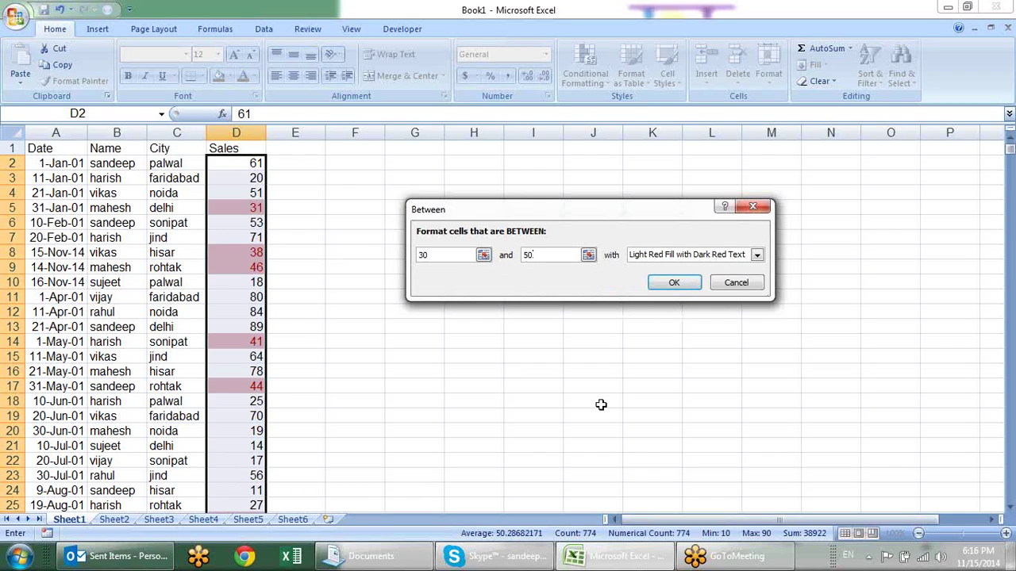
{"action": "left_click", "coordinate": [742, 283]}
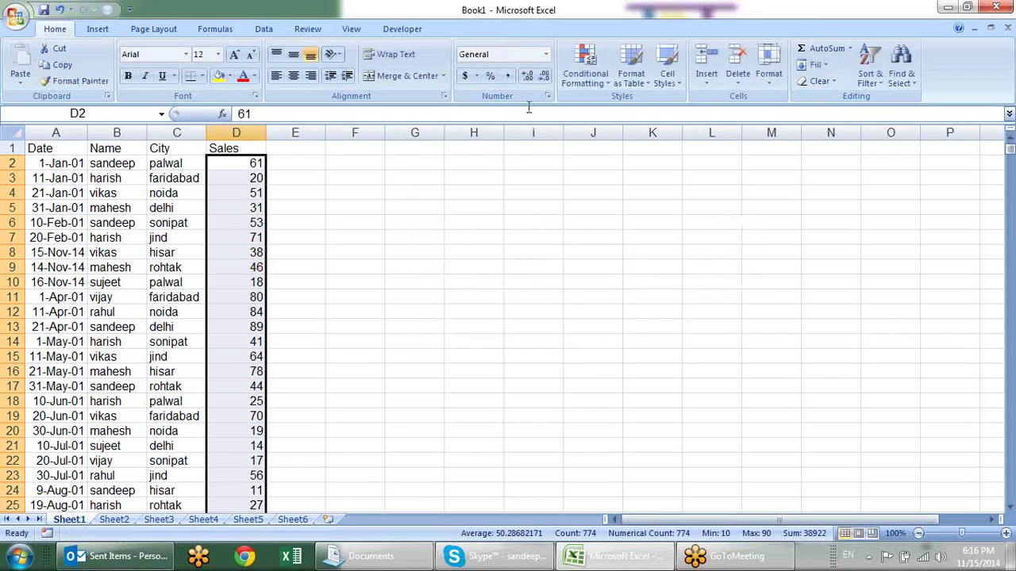
Step: Select the names in B2:B22
{"action": "left_click", "coordinate": [585, 65]}
{"action": "mouse_move", "coordinate": [634, 107]}
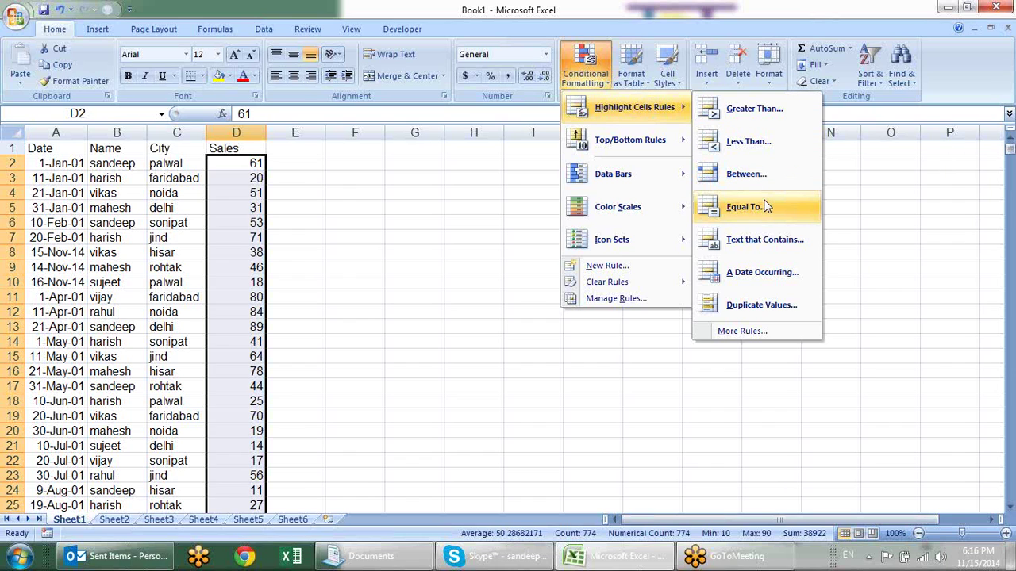
{"action": "left_click", "coordinate": [380, 271]}
{"action": "left_click", "coordinate": [125, 174]}
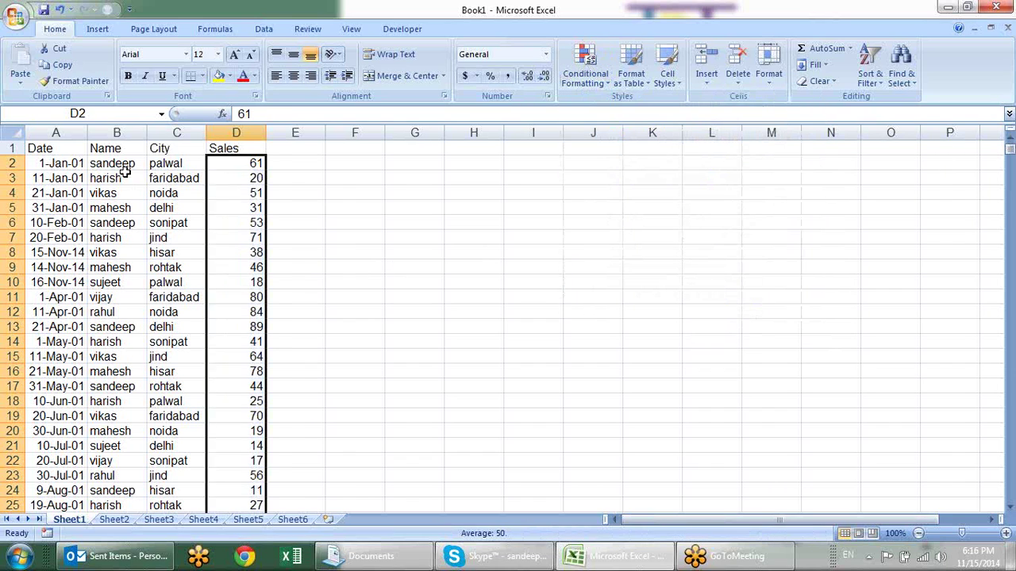
{"action": "left_click_drag", "start_coordinate": [127, 163], "coordinate": [120, 460]}
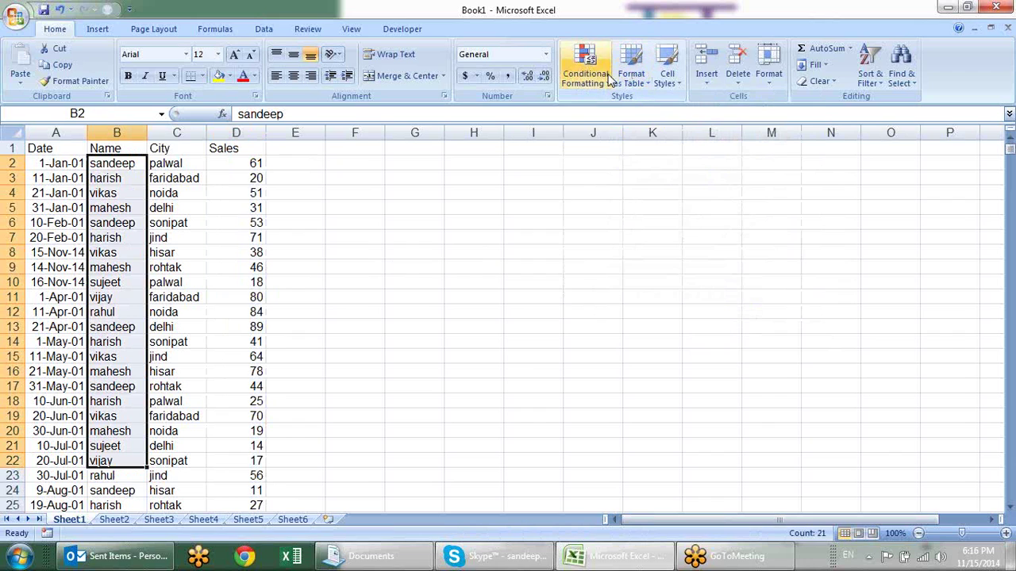
Step: Preview an Equal To highlight rule for 'vikas' on the names, then cancel it
{"action": "left_click", "coordinate": [585, 67]}
{"action": "left_click", "coordinate": [718, 205]}
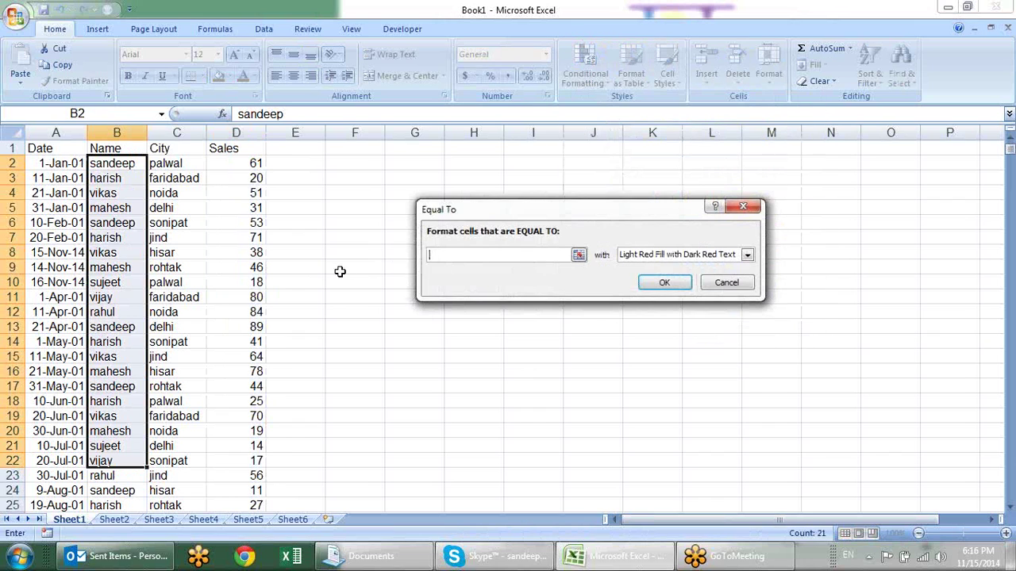
{"action": "type", "text": "vikas"}
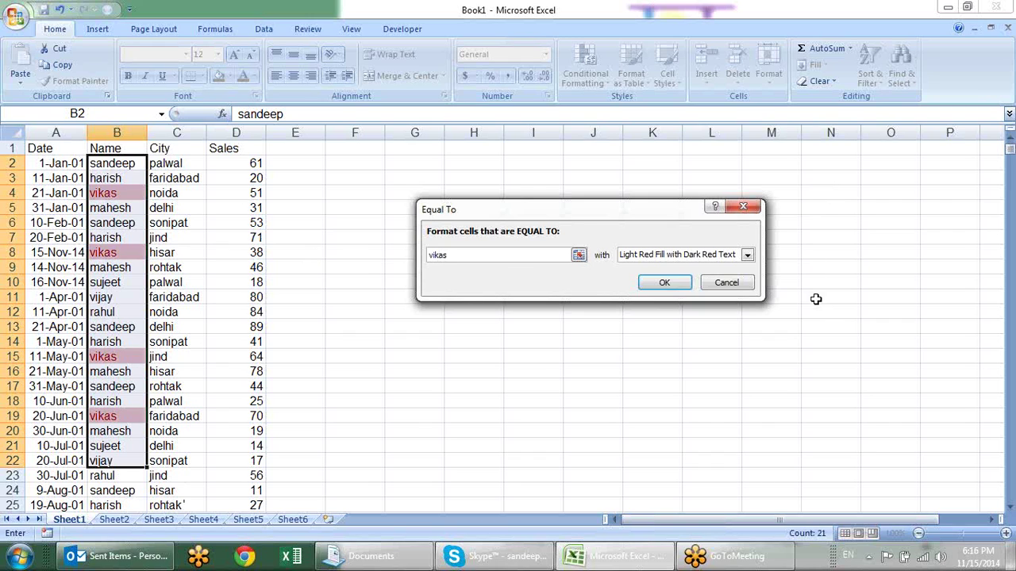
{"action": "left_click", "coordinate": [726, 283]}
Step: Preview a Text That Contains rule on the names with 's' then 'ee', then cancel
{"action": "left_click", "coordinate": [586, 76]}
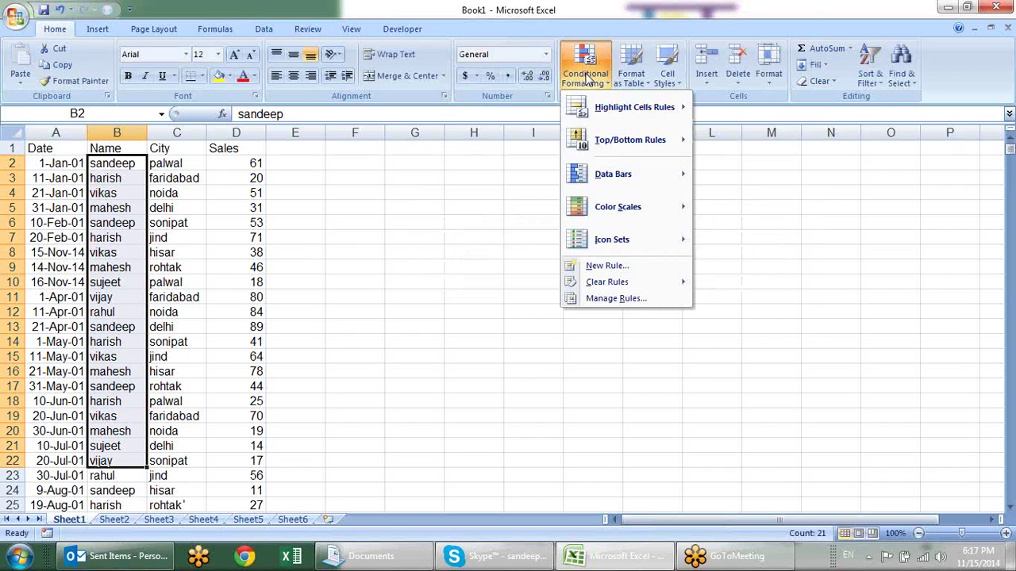
{"action": "mouse_move", "coordinate": [633, 108]}
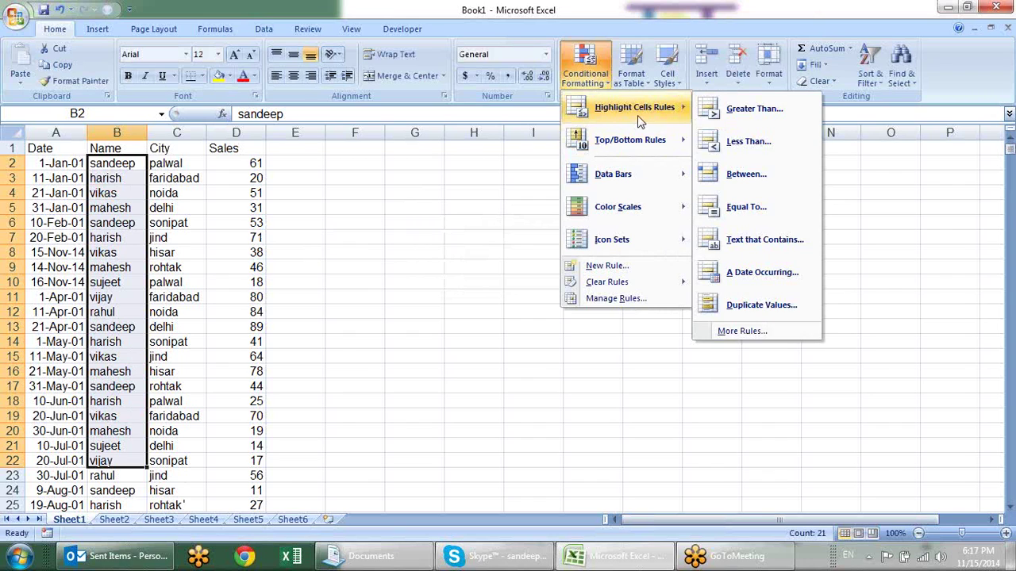
{"action": "left_click", "coordinate": [743, 247]}
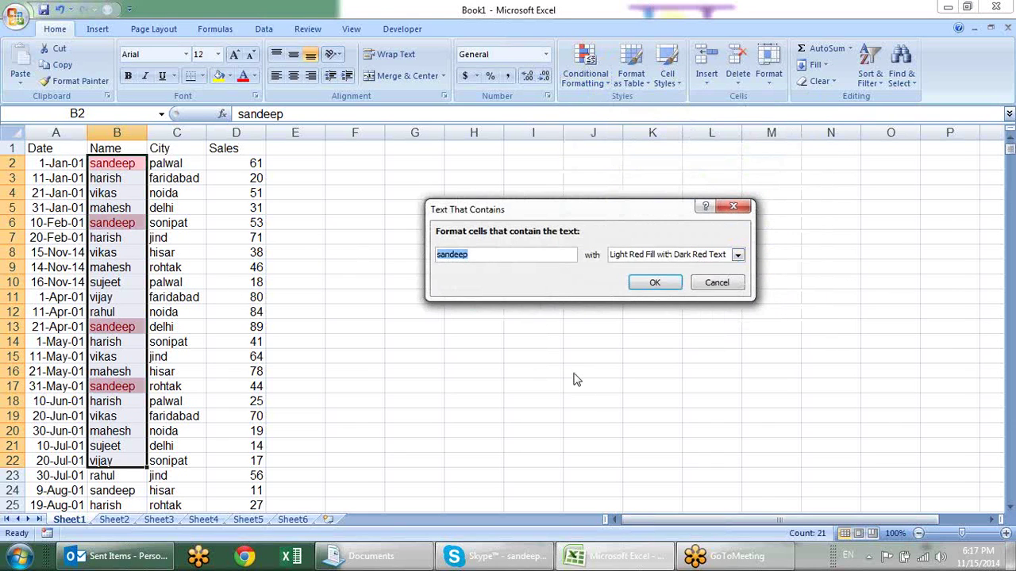
{"action": "type", "text": "s"}
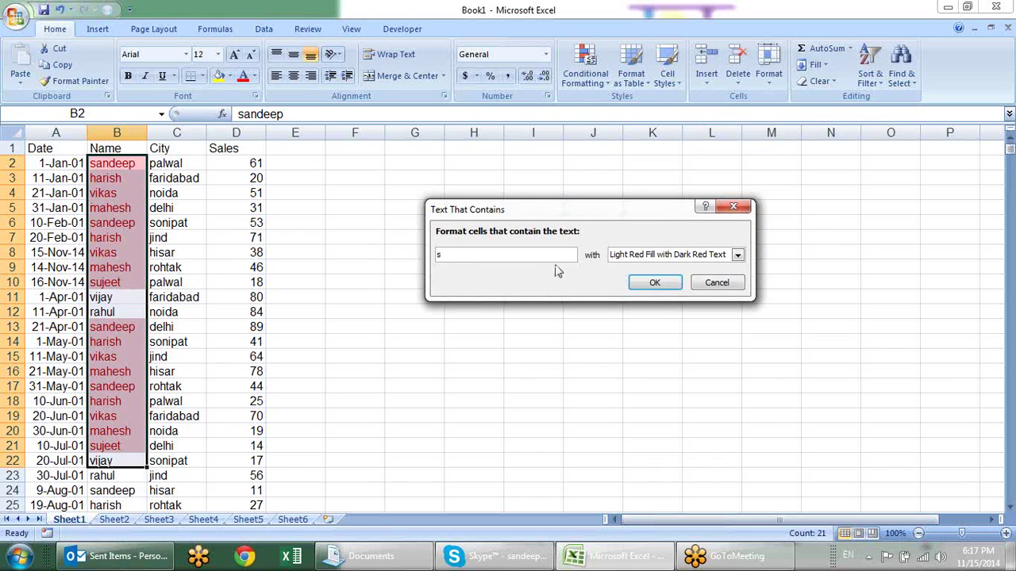
{"action": "key", "text": "BackSpace"}
{"action": "type", "text": "ee"}
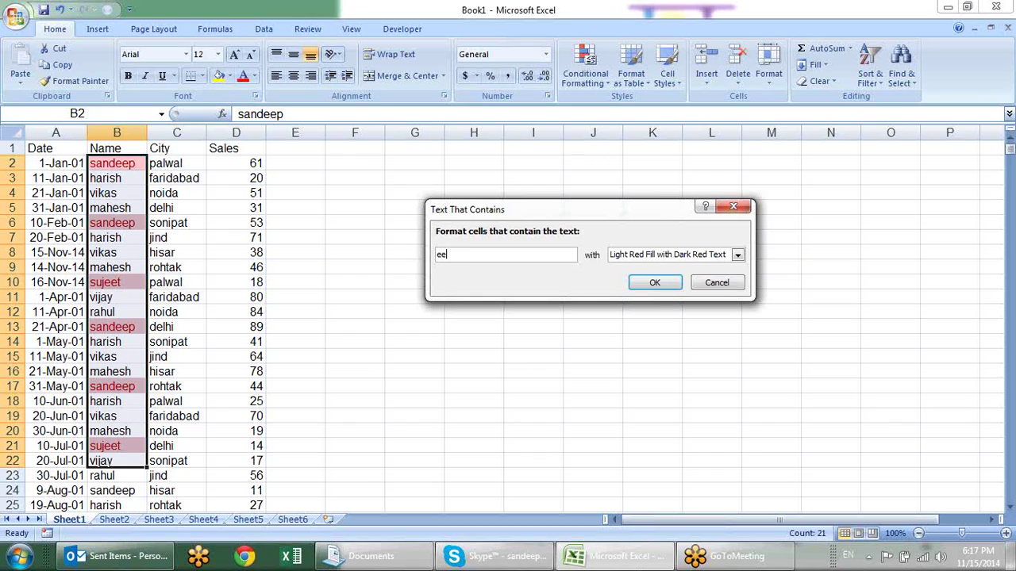
{"action": "key", "text": "BackSpace"}
{"action": "key", "text": "BackSpace"}
{"action": "key", "text": "Escape"}
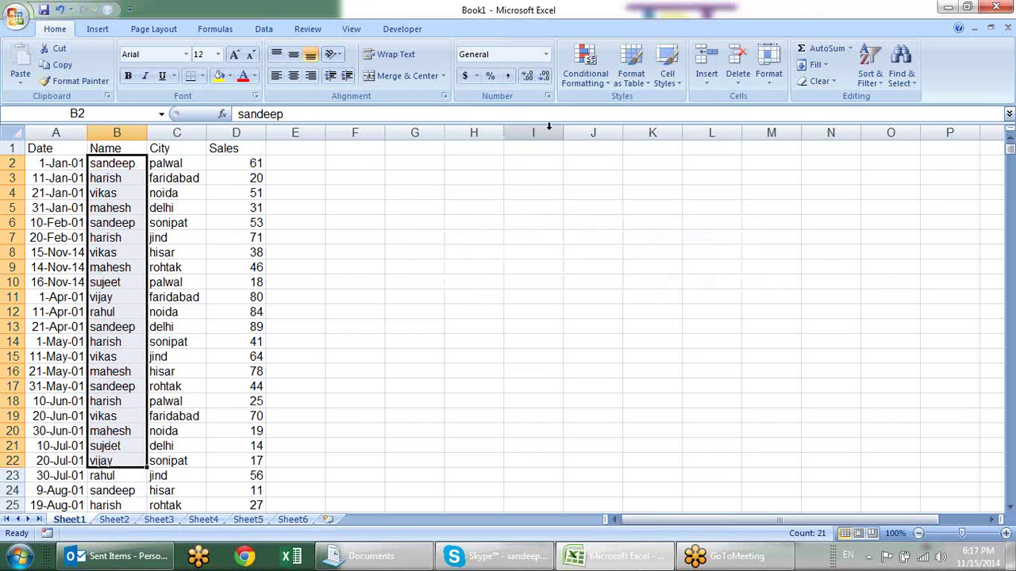
Step: Select the Date column values from A2 to the bottom
{"action": "left_click", "coordinate": [585, 69]}
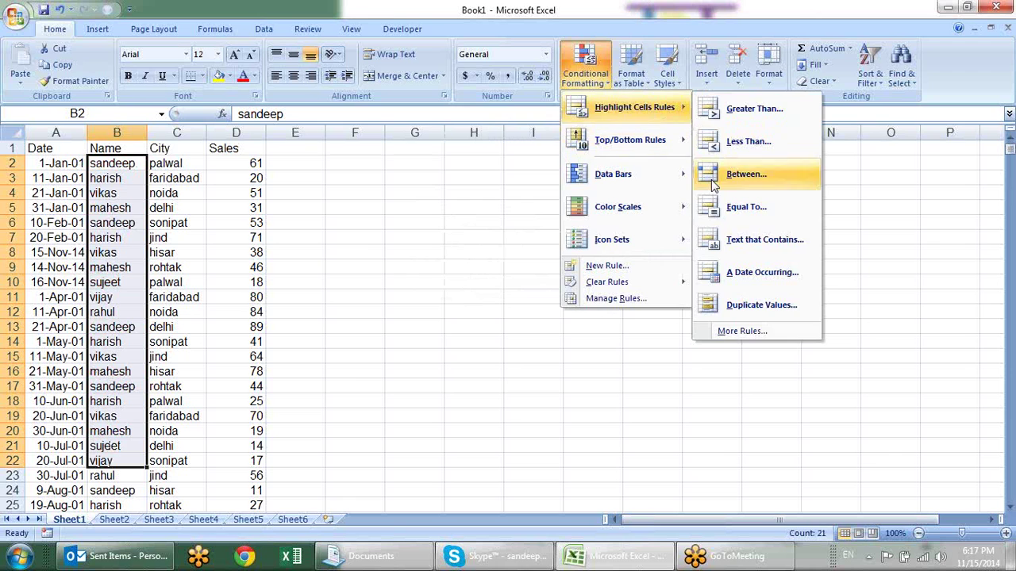
{"action": "left_click", "coordinate": [55, 164]}
{"action": "key", "text": "ctrl+shift+Down"}
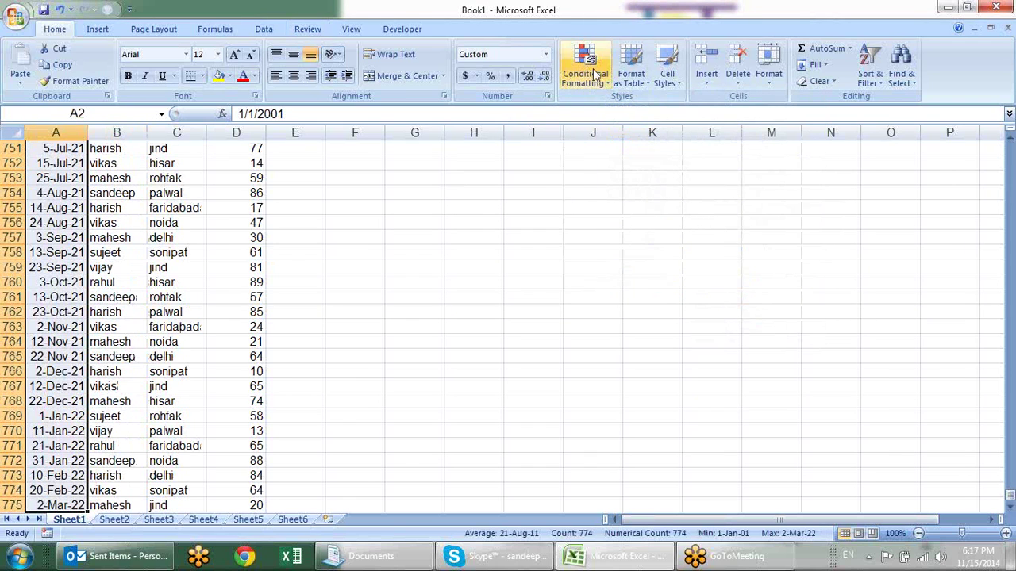
{"action": "scroll", "coordinate": [595, 132], "scroll_direction": "up", "scroll_amount": 7}
{"action": "scroll", "coordinate": [595, 133], "scroll_direction": "up", "scroll_amount": 6}
{"action": "scroll", "coordinate": [595, 132], "scroll_direction": "up", "scroll_amount": 5}
Step: Preview the A Date Occurring rule for Yesterday (14-Nov-14), then close it unapplied
{"action": "left_click", "coordinate": [585, 73]}
{"action": "mouse_move", "coordinate": [633, 107]}
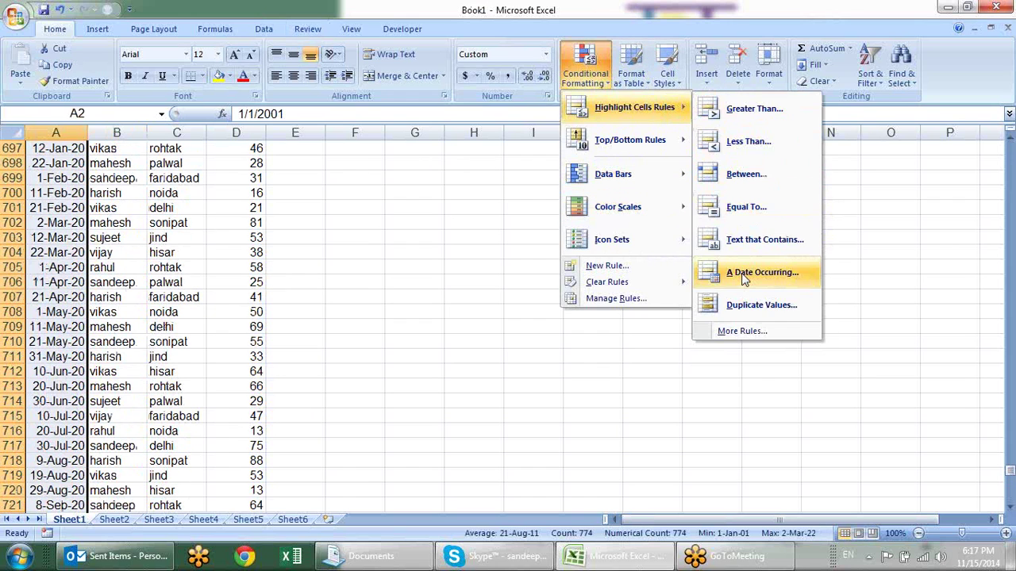
{"action": "left_click", "coordinate": [744, 273]}
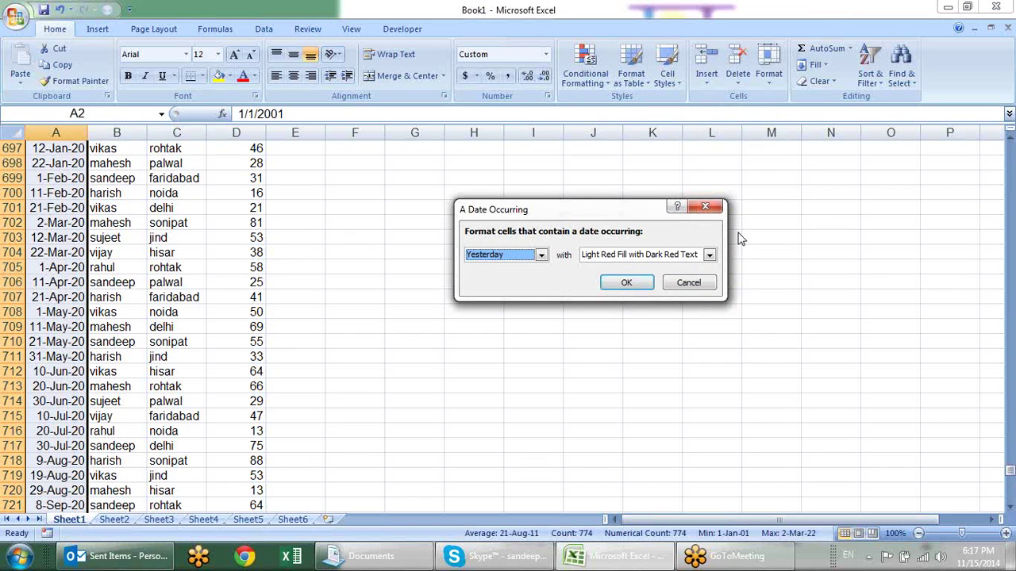
{"action": "left_click", "coordinate": [705, 206]}
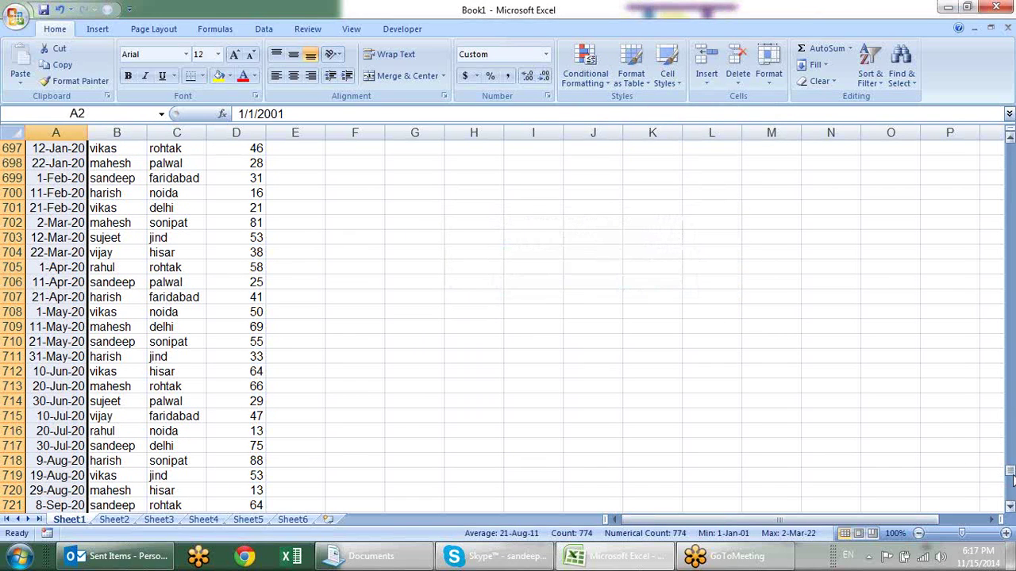
{"action": "left_click_drag", "start_coordinate": [1010, 472], "coordinate": [1010, 146]}
{"action": "left_click", "coordinate": [585, 68]}
{"action": "mouse_move", "coordinate": [634, 107]}
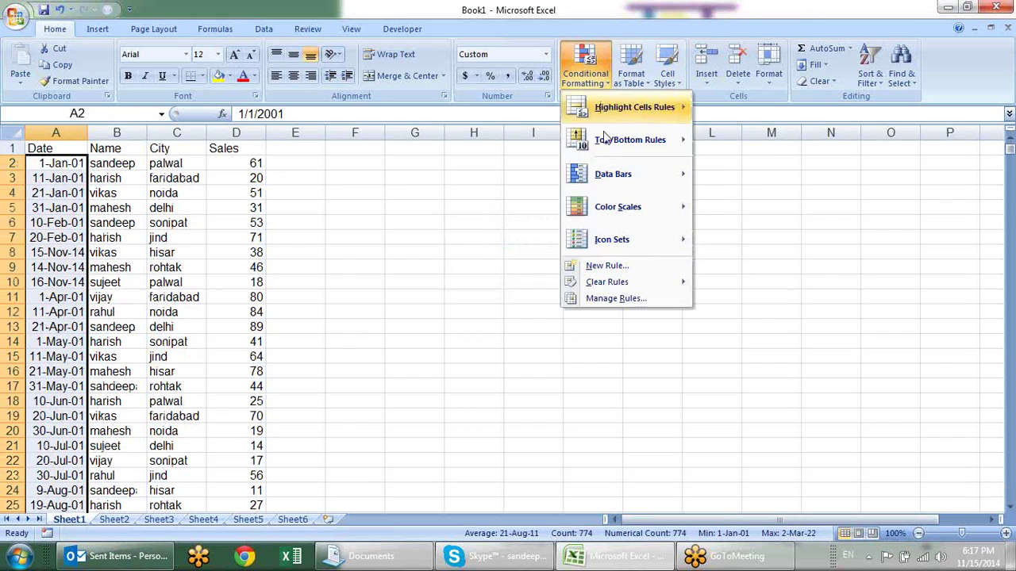
Step: Reopen A Date Occurring and switch the condition from Yesterday to Today, shading 15-Nov-14
{"action": "left_click", "coordinate": [773, 272]}
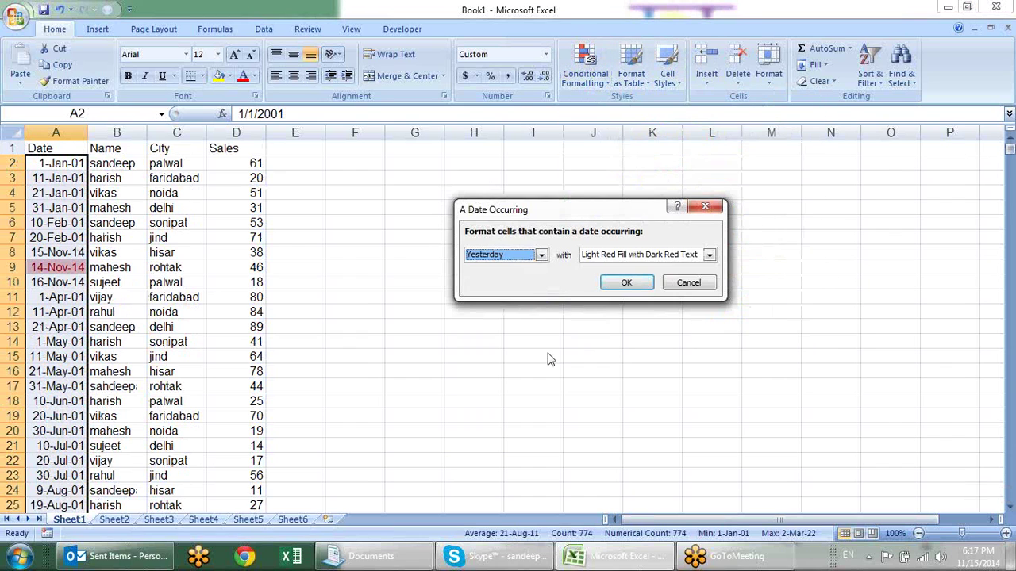
{"action": "left_click", "coordinate": [1008, 36]}
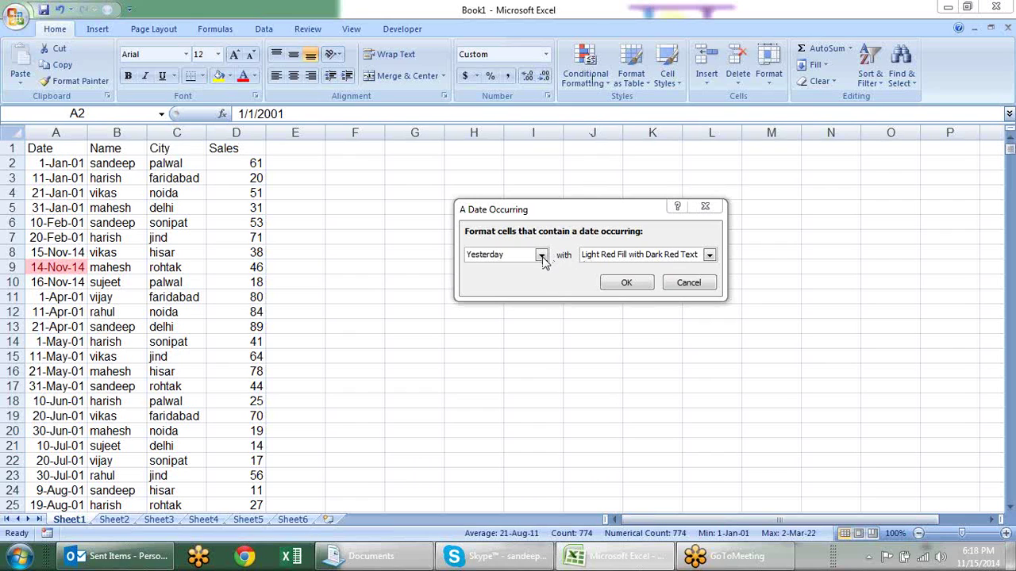
{"action": "left_click", "coordinate": [540, 255]}
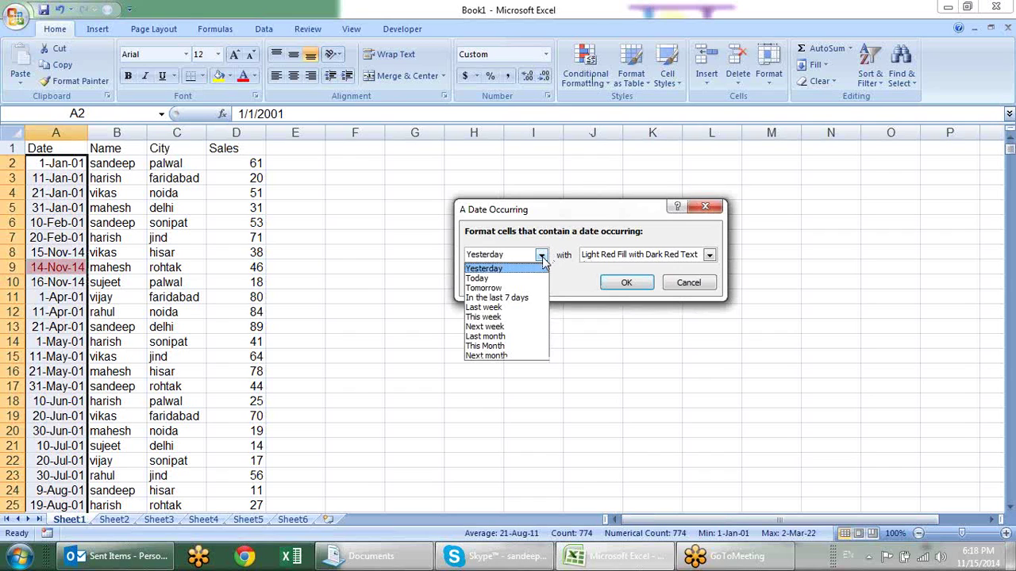
{"action": "left_click", "coordinate": [531, 269]}
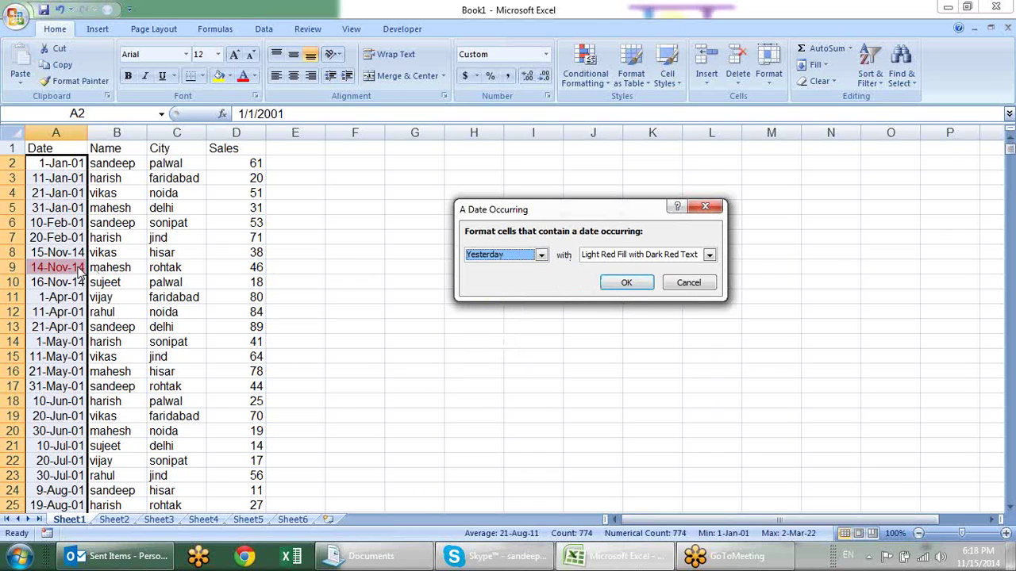
{"action": "left_click", "coordinate": [541, 255]}
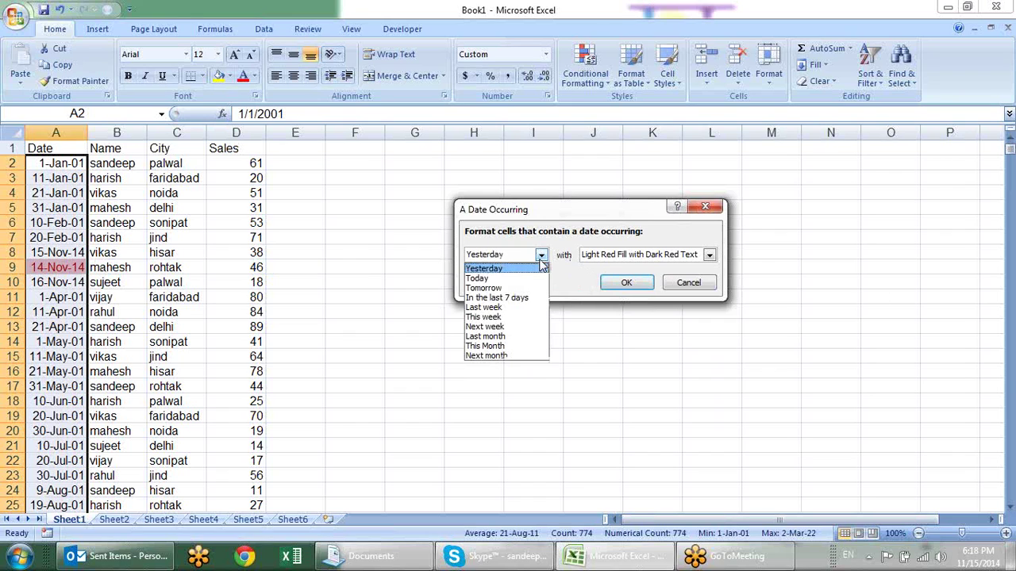
{"action": "left_click", "coordinate": [521, 280]}
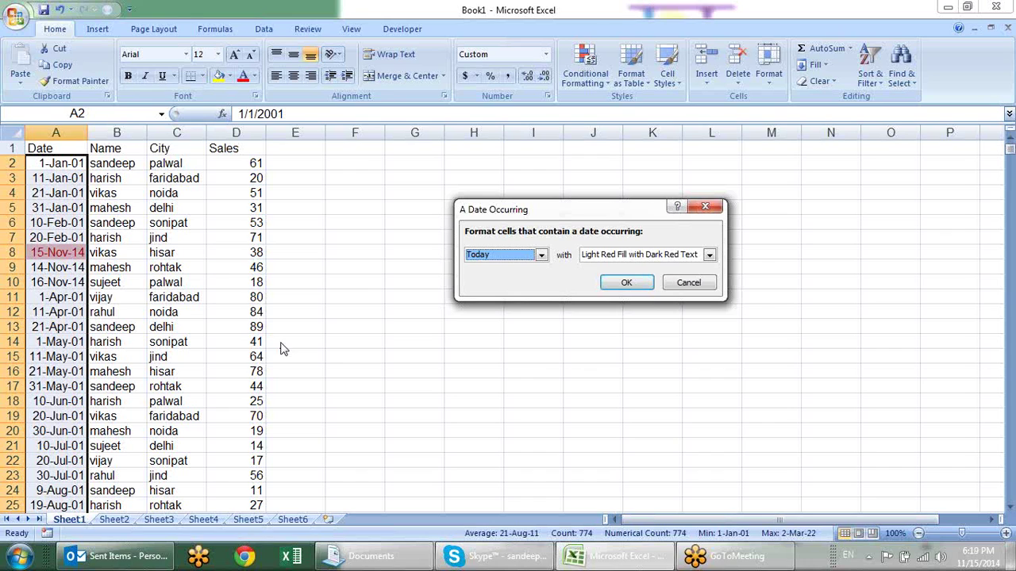
Step: Try Tomorrow and In the last 7 days, settle on Last week, and check the calendar date
{"action": "left_click", "coordinate": [541, 255]}
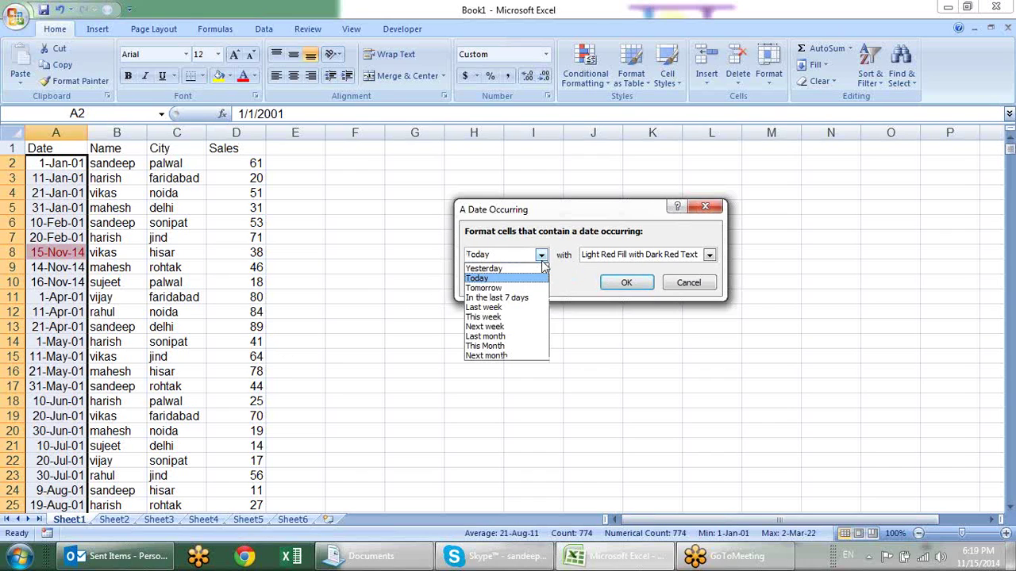
{"action": "left_click", "coordinate": [524, 288]}
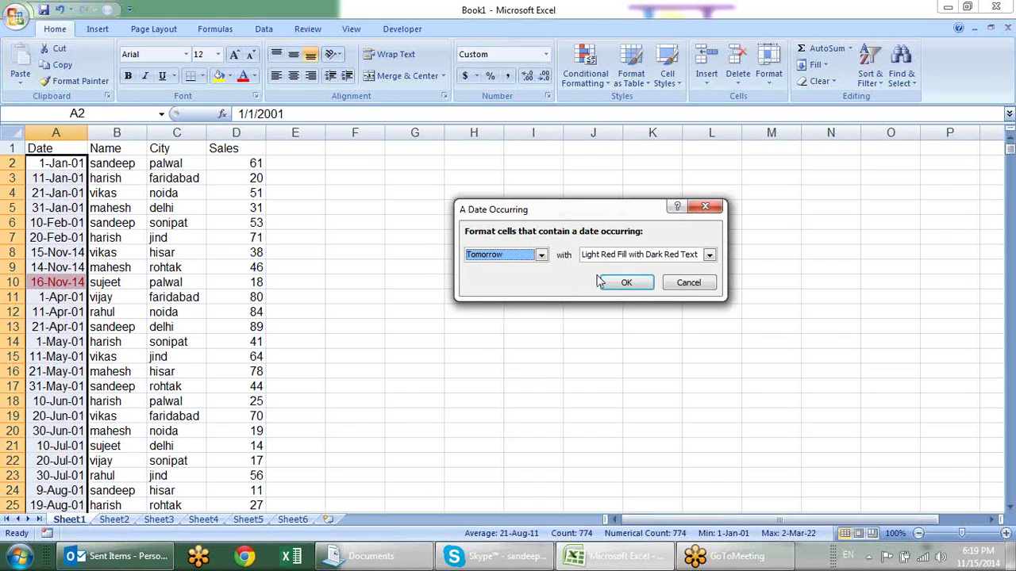
{"action": "left_click", "coordinate": [541, 255]}
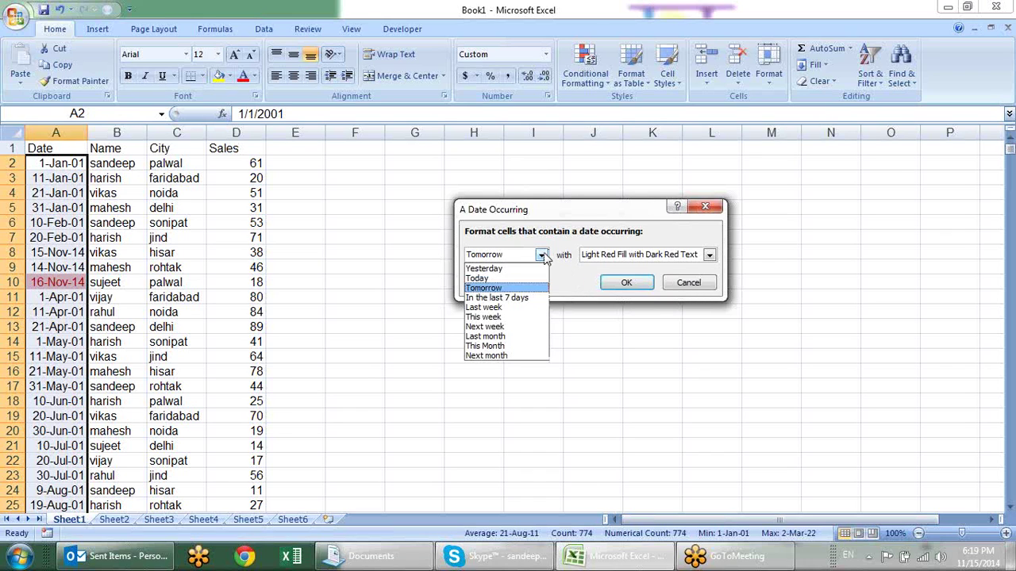
{"action": "left_click", "coordinate": [525, 298]}
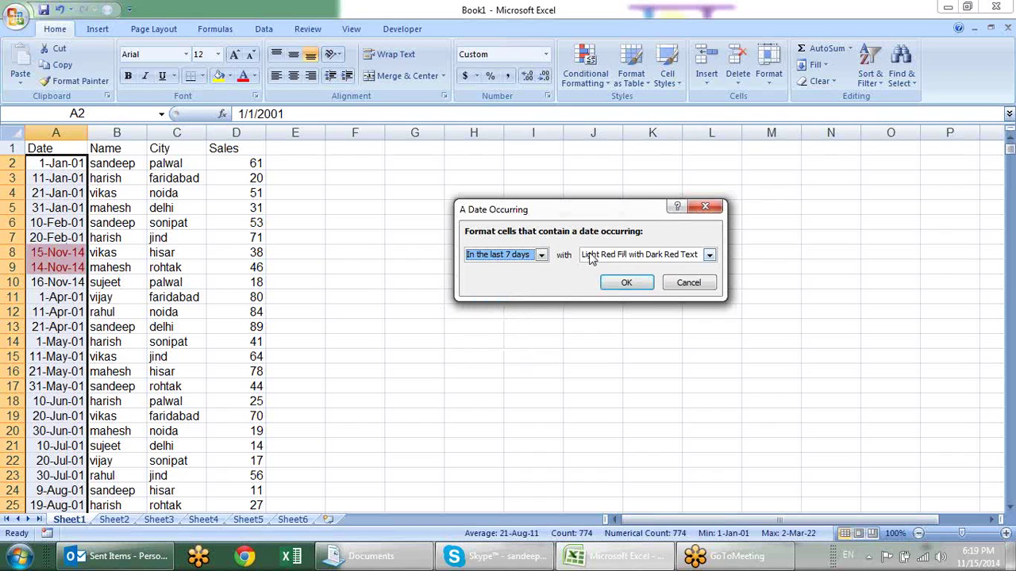
{"action": "left_click", "coordinate": [540, 255]}
{"action": "left_click", "coordinate": [516, 306]}
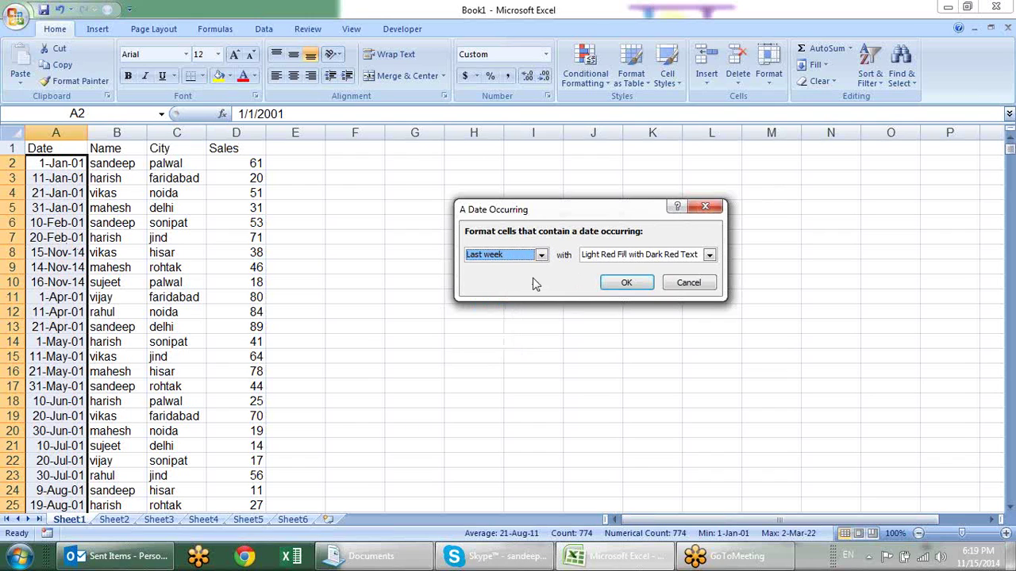
{"action": "left_click", "coordinate": [949, 556]}
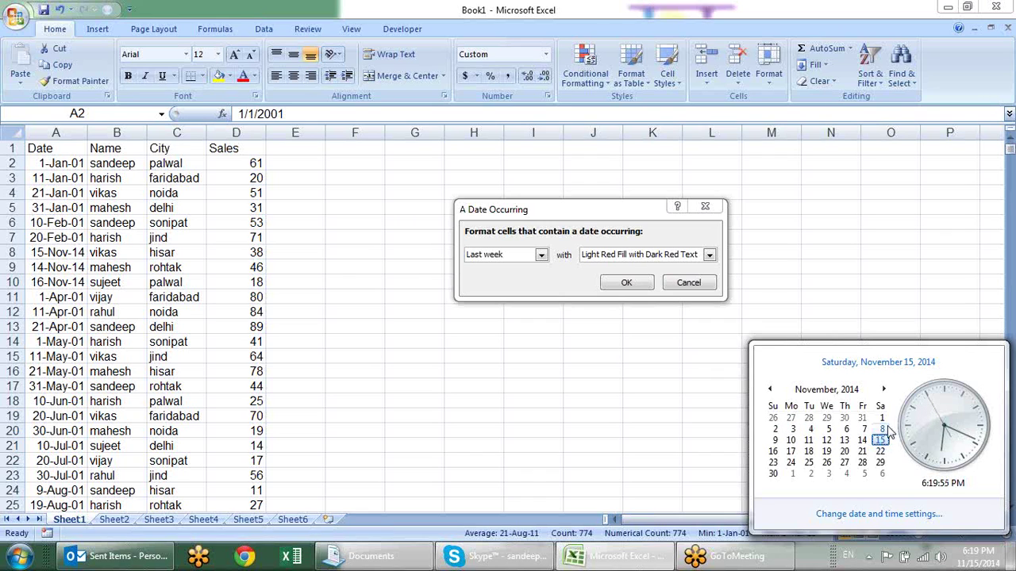
Step: Try This week and Next week, recheck the calendar, then set the condition to Last month
{"action": "left_click", "coordinate": [524, 311]}
{"action": "left_click", "coordinate": [541, 254]}
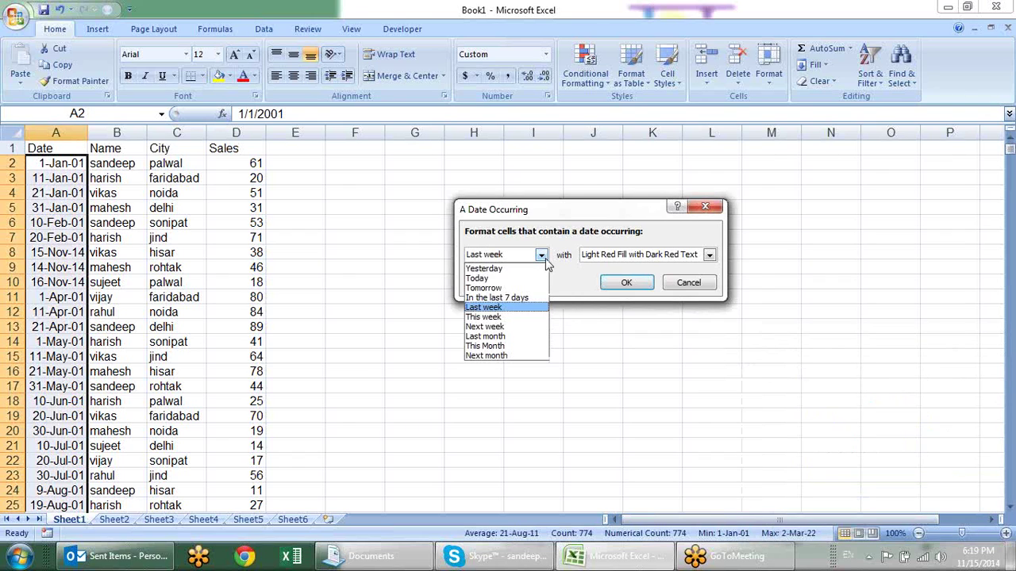
{"action": "left_click", "coordinate": [522, 317]}
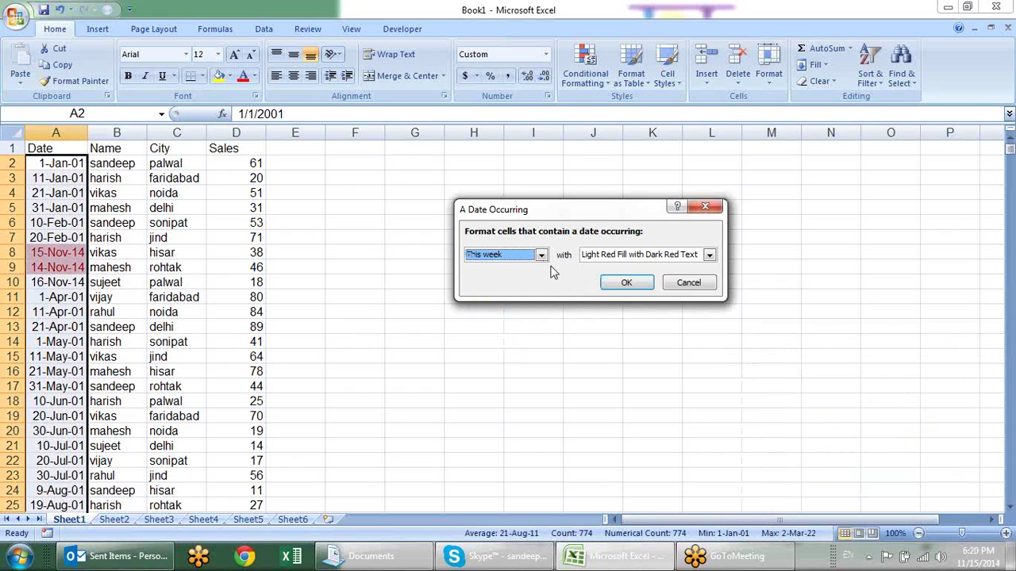
{"action": "left_click", "coordinate": [540, 255]}
{"action": "left_click", "coordinate": [528, 327]}
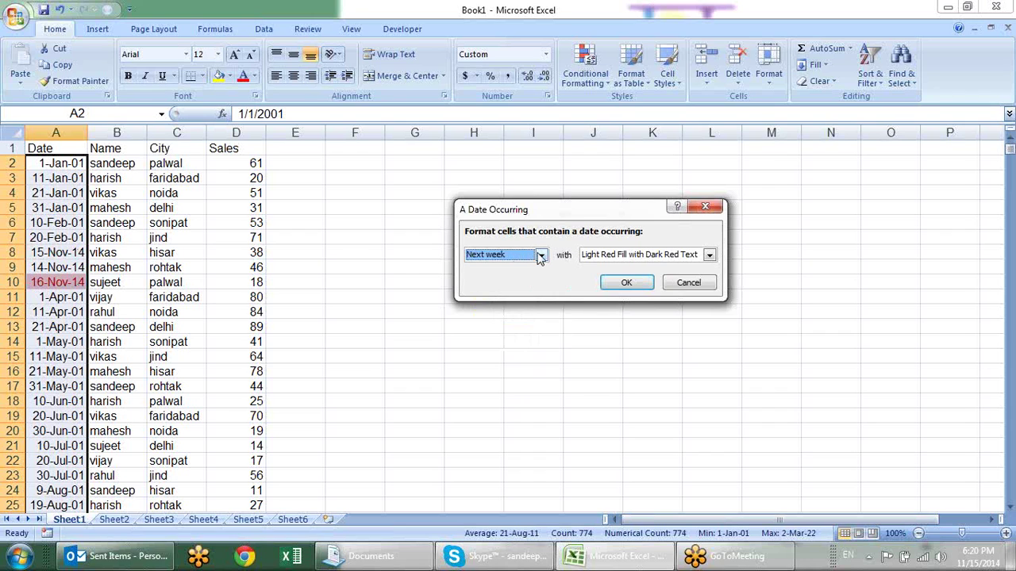
{"action": "left_click", "coordinate": [975, 559]}
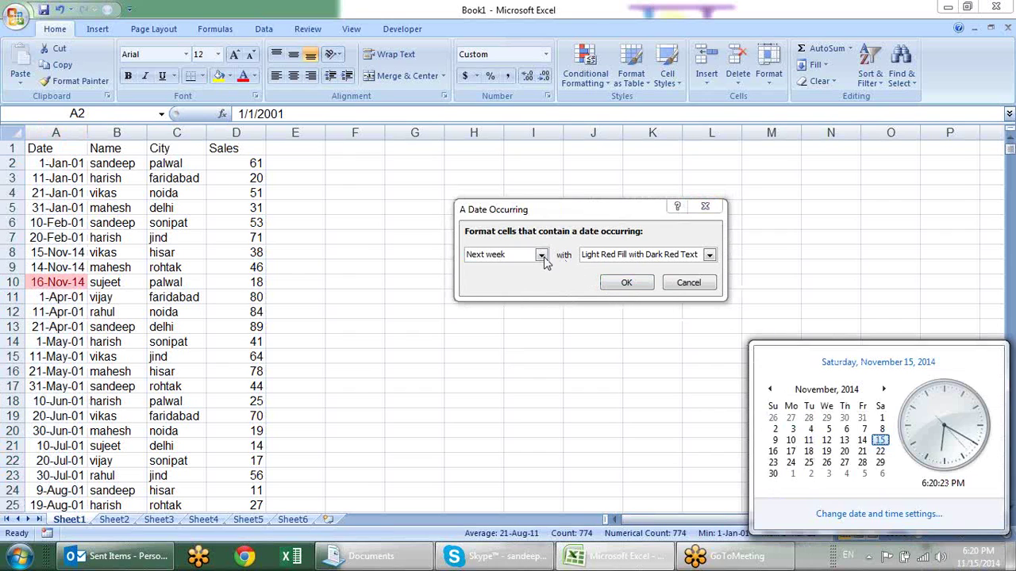
{"action": "left_click", "coordinate": [542, 257]}
{"action": "left_click", "coordinate": [526, 337]}
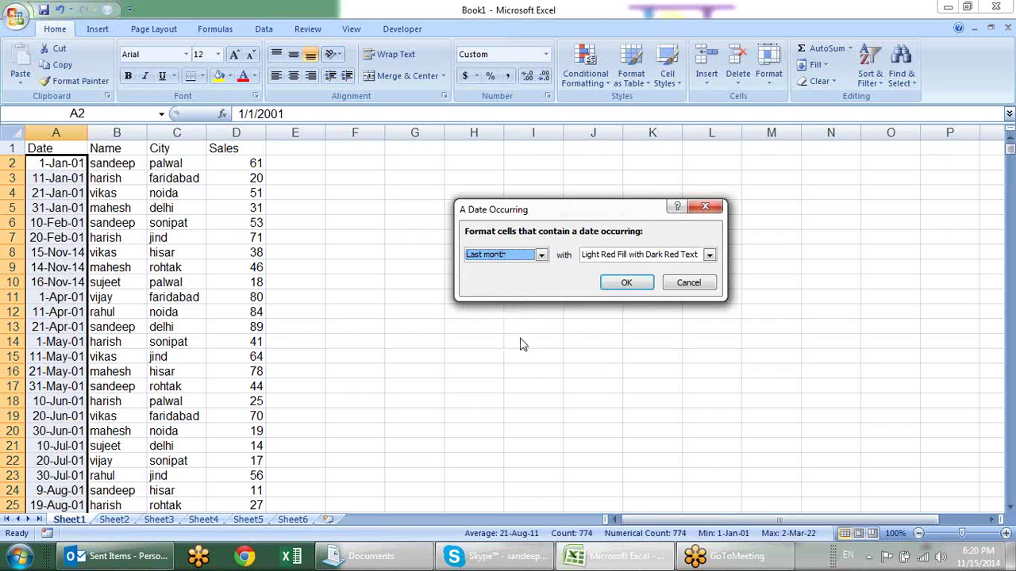
Step: Try This Month, then Next month as the date condition, and cancel the rule unapplied
{"action": "left_click", "coordinate": [542, 254]}
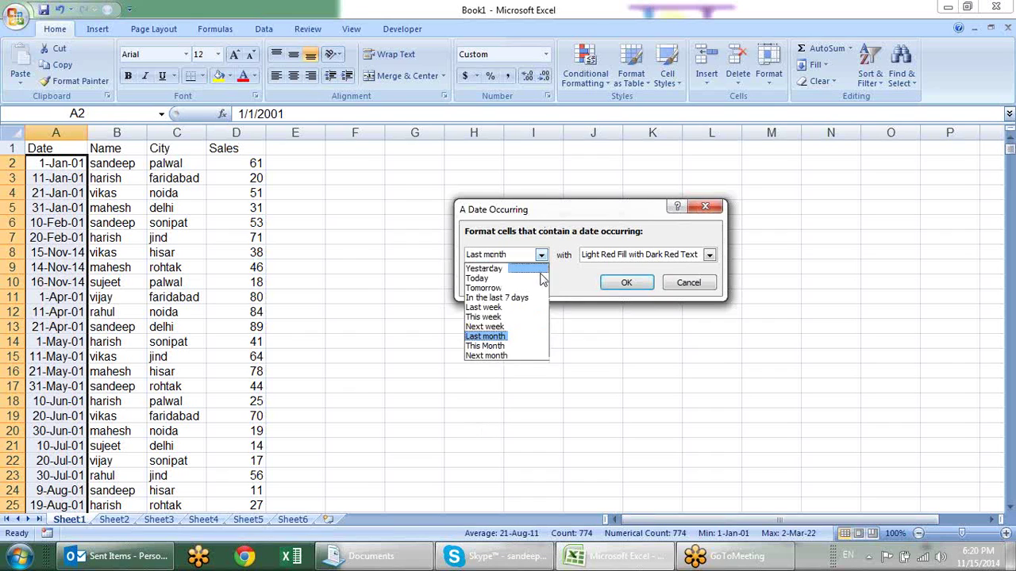
{"action": "left_click", "coordinate": [530, 346]}
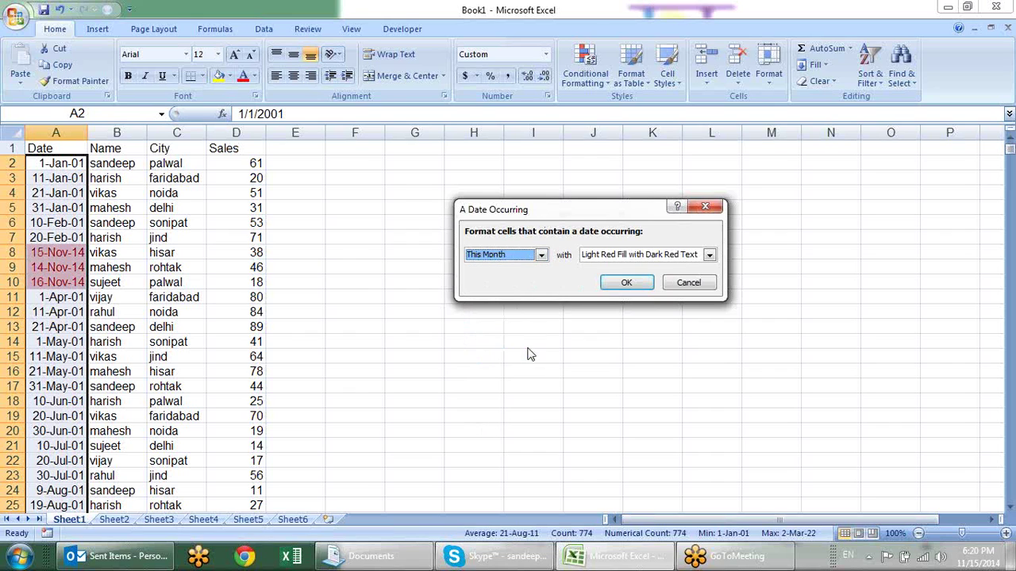
{"action": "left_click", "coordinate": [539, 254]}
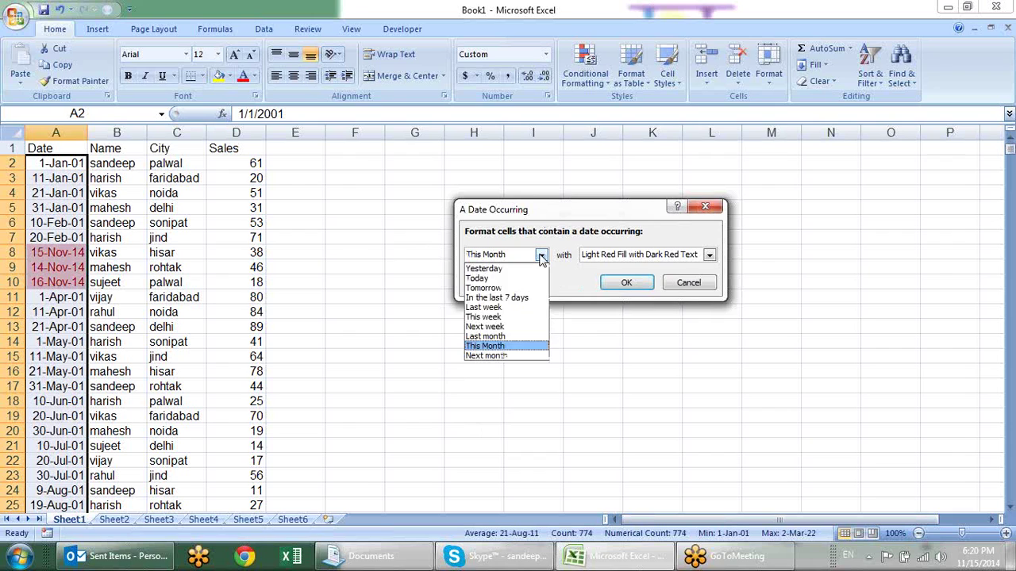
{"action": "left_click", "coordinate": [518, 356]}
{"action": "left_click", "coordinate": [679, 283]}
Step: Open and dismiss the Conditional Formatting menu, then select cell G8
{"action": "left_click", "coordinate": [607, 79]}
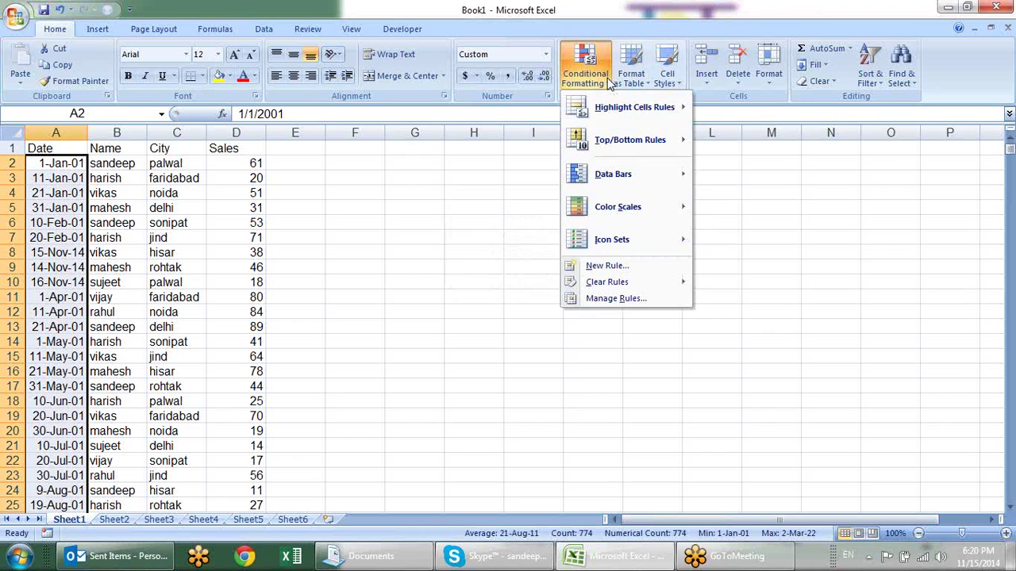
{"action": "mouse_move", "coordinate": [633, 107]}
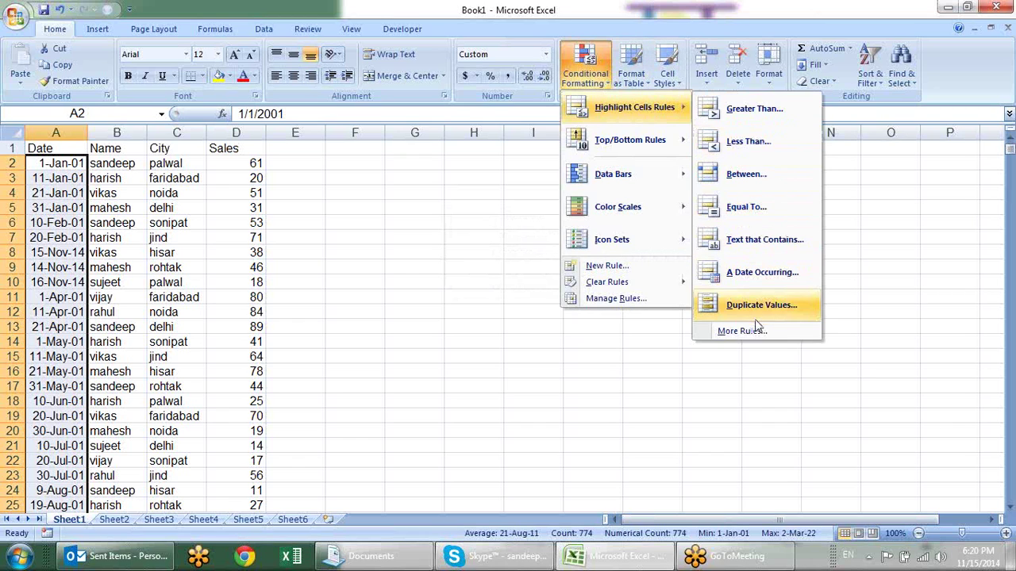
{"action": "left_click", "coordinate": [250, 228]}
{"action": "left_click", "coordinate": [414, 252]}
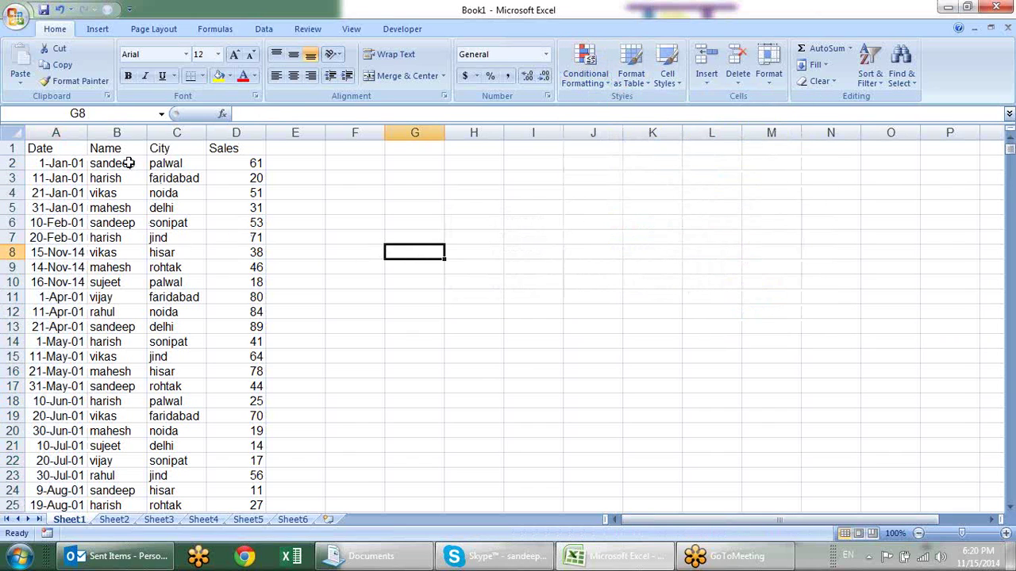
{"action": "left_click_drag", "start_coordinate": [119, 282], "coordinate": [119, 312]}
{"action": "left_click_drag", "start_coordinate": [119, 163], "coordinate": [127, 297]}
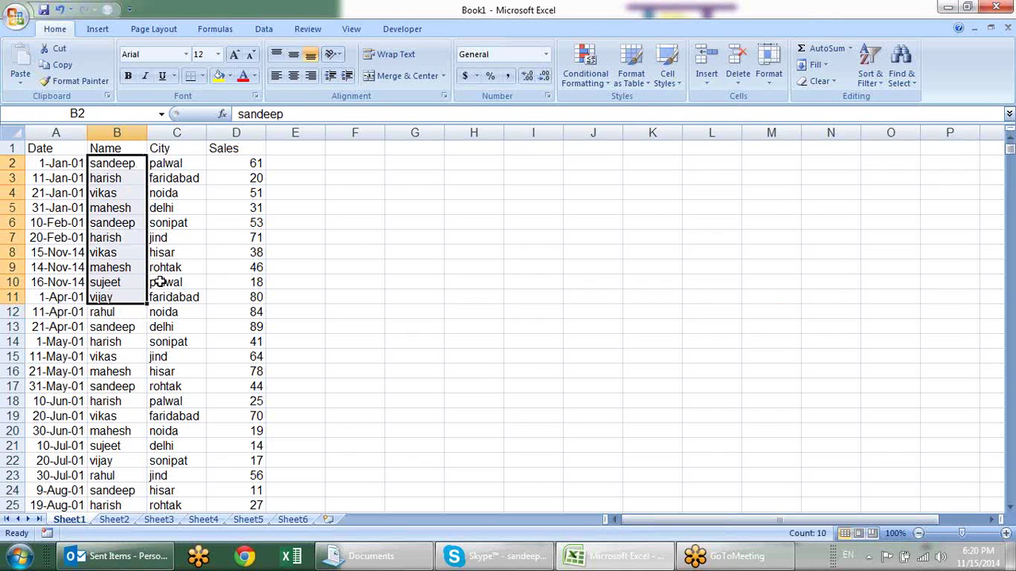
{"action": "key", "text": "ctrl+c"}
{"action": "left_click", "coordinate": [586, 208]}
{"action": "key", "text": "Return"}
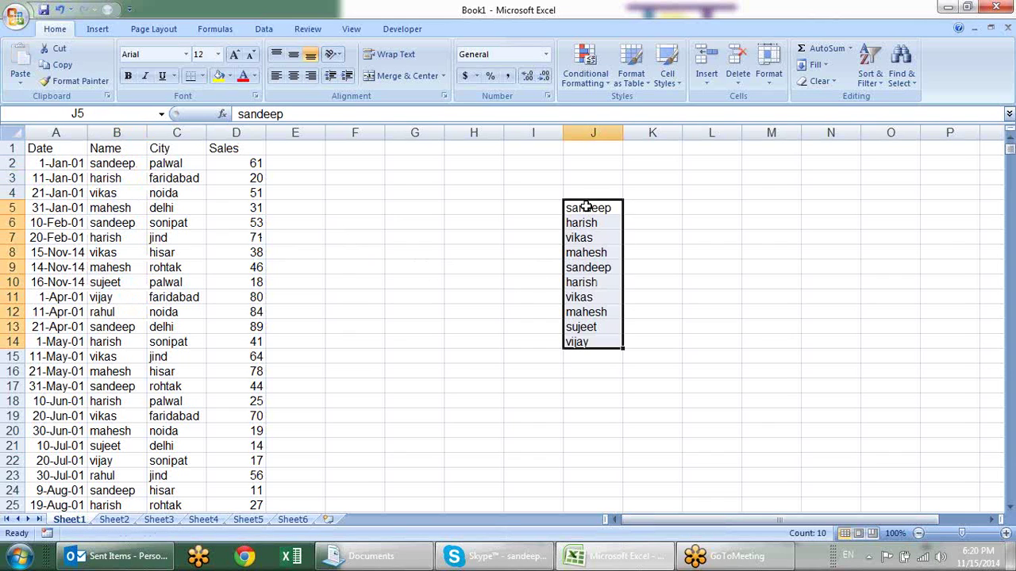
{"action": "left_click", "coordinate": [586, 67]}
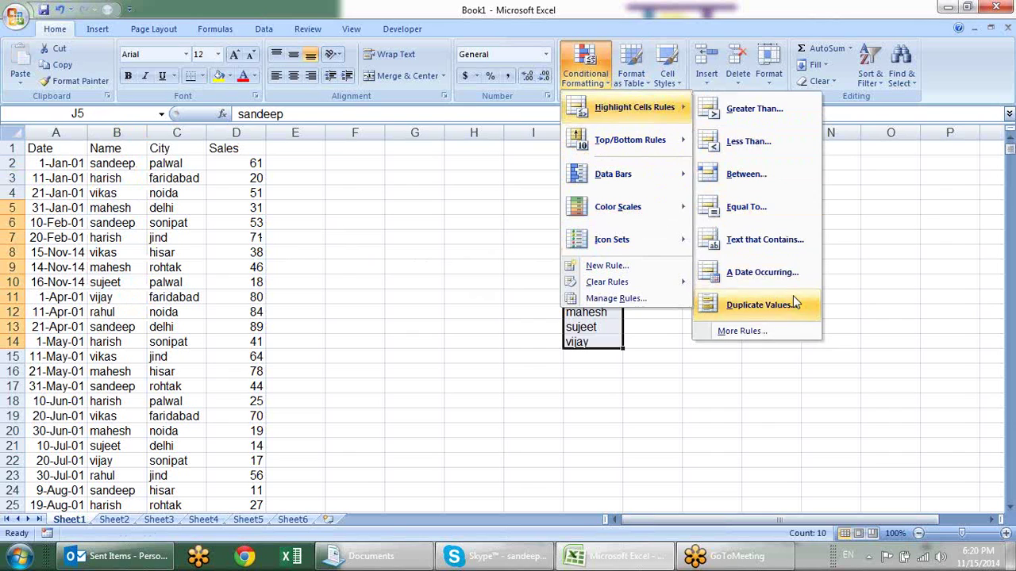
{"action": "mouse_move", "coordinate": [633, 108]}
{"action": "left_click", "coordinate": [792, 295]}
{"action": "left_click_drag", "start_coordinate": [619, 208], "coordinate": [841, 165]}
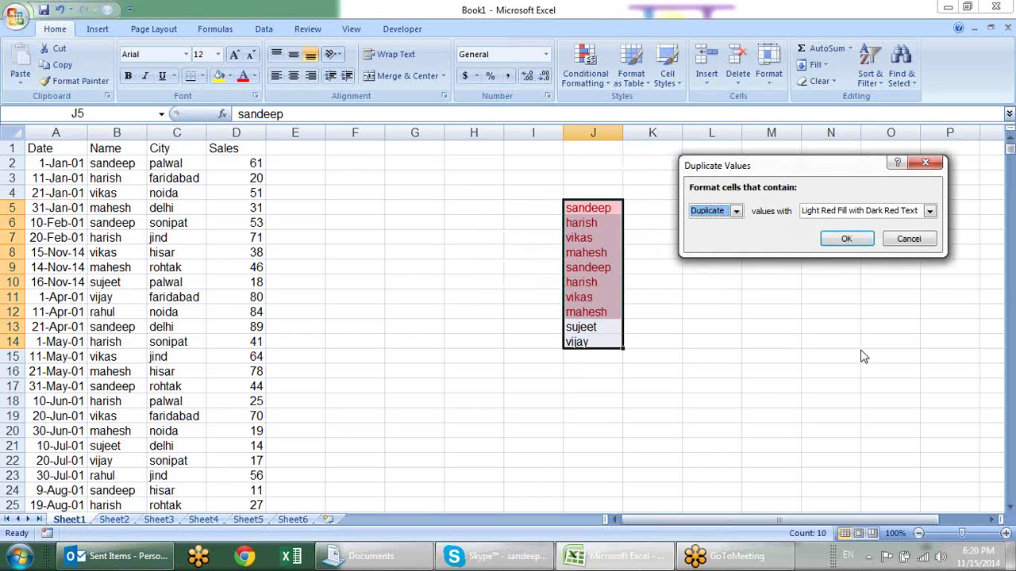
{"action": "left_click", "coordinate": [737, 212]}
{"action": "left_click", "coordinate": [734, 236]}
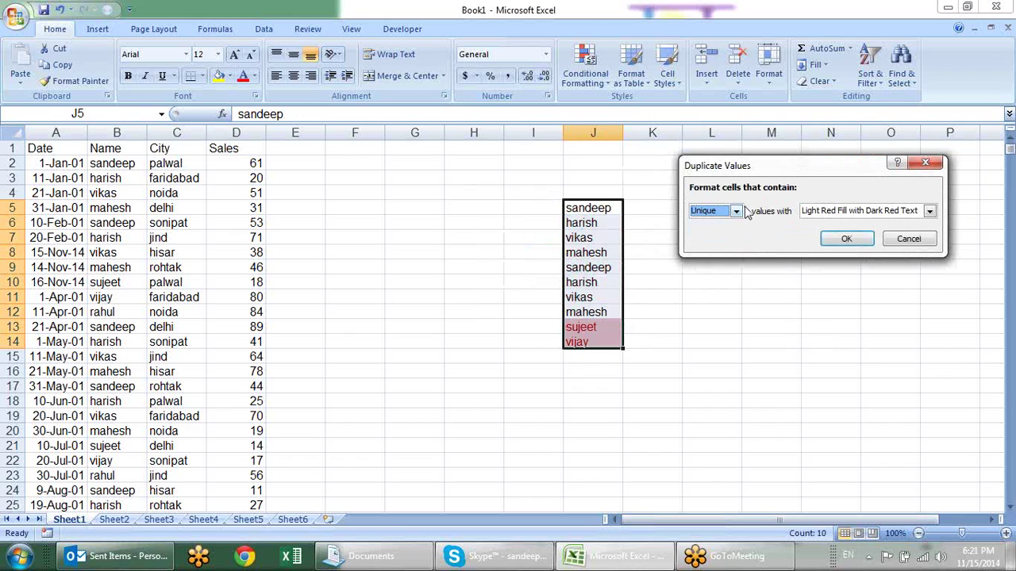
{"action": "left_click", "coordinate": [737, 290]}
{"action": "key", "text": "Escape"}
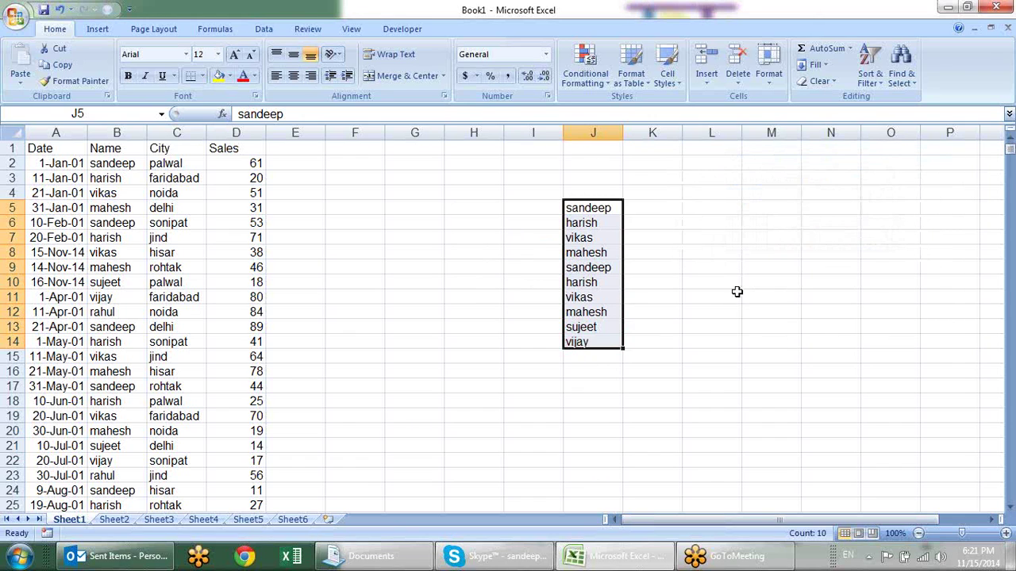
{"action": "key", "text": "Delete"}
Step: Select the Sales values D2:D775
{"action": "left_click", "coordinate": [380, 251]}
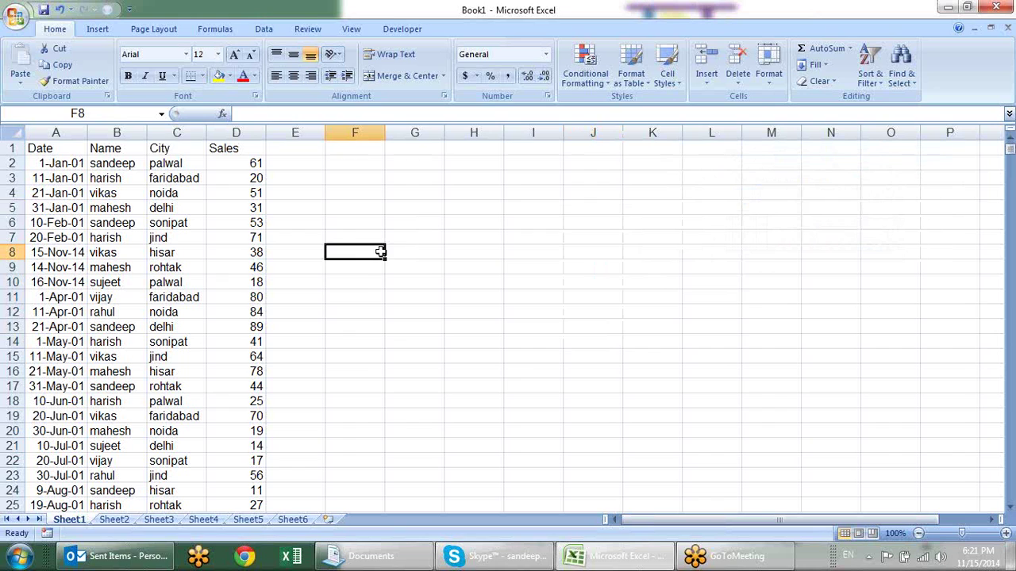
{"action": "left_click", "coordinate": [597, 80]}
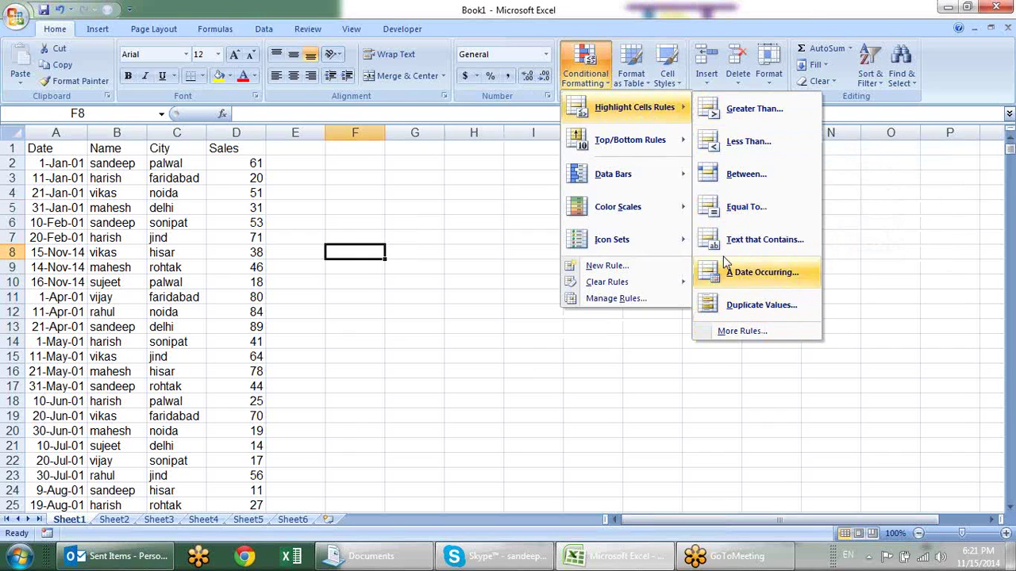
{"action": "mouse_move", "coordinate": [630, 139]}
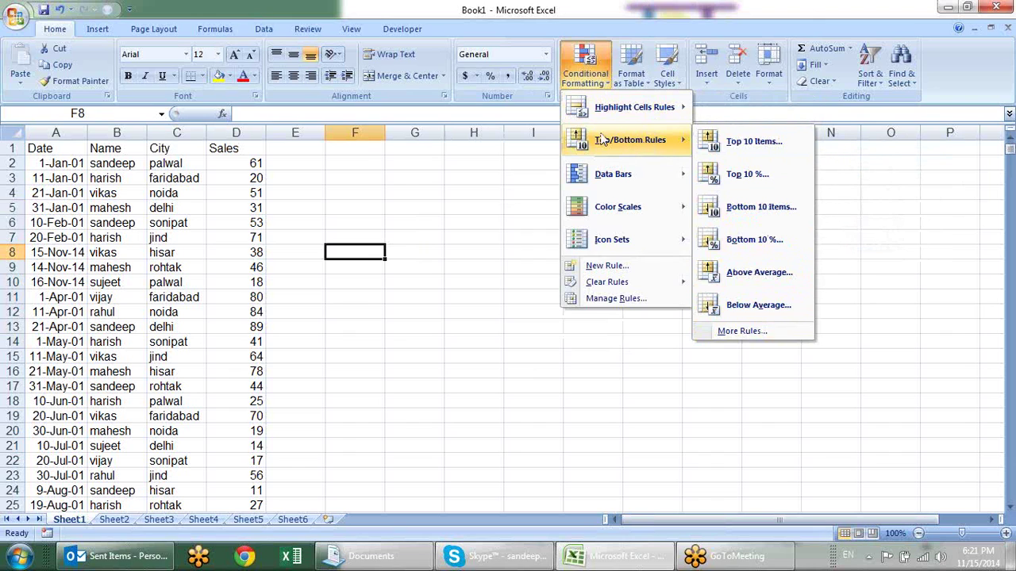
{"action": "left_click", "coordinate": [322, 226]}
{"action": "left_click", "coordinate": [225, 164]}
{"action": "key", "text": "ctrl+shift+Down"}
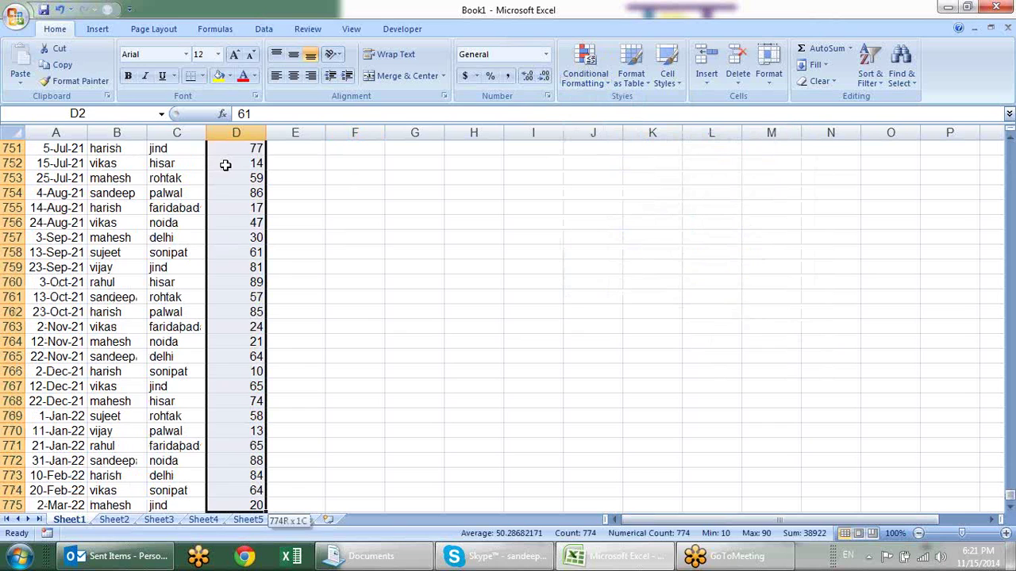
{"action": "scroll", "coordinate": [556, 190], "scroll_direction": "up", "scroll_amount": 10}
{"action": "scroll", "coordinate": [563, 191], "scroll_direction": "down", "scroll_amount": 2}
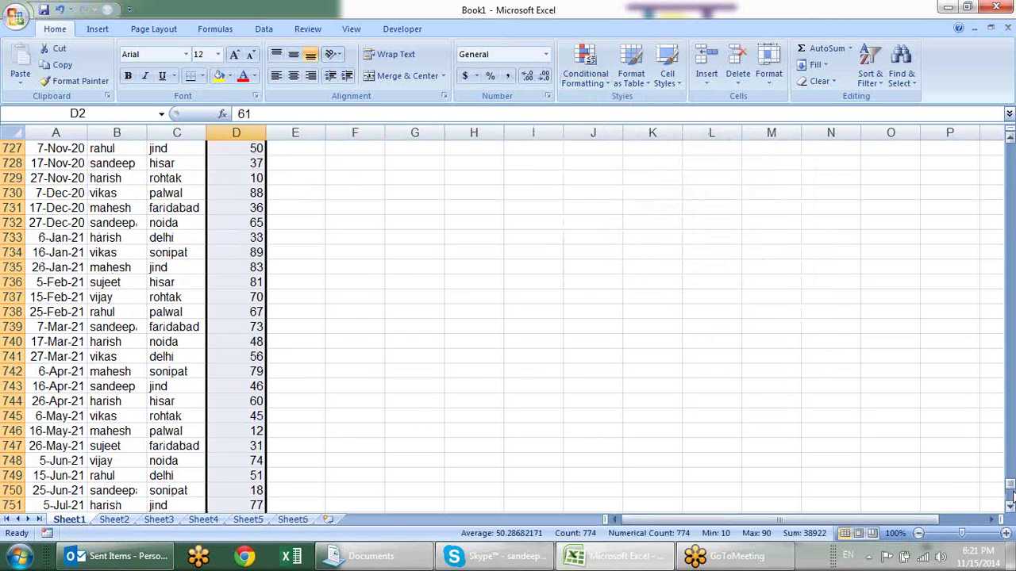
{"action": "left_click_drag", "start_coordinate": [1010, 486], "coordinate": [1010, 147]}
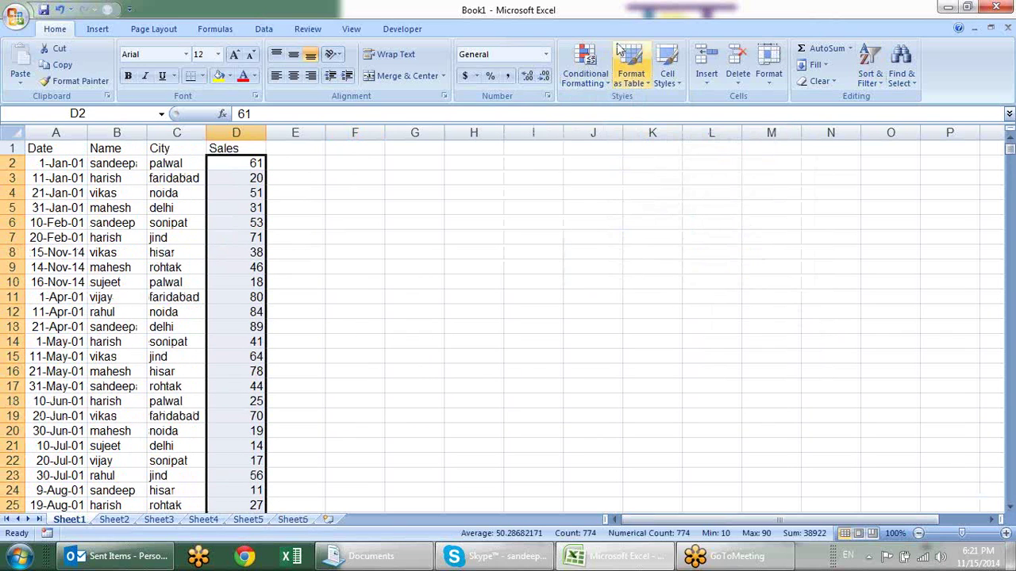
Step: Add a Top 5 Items rule with light red fill and dark red text
{"action": "left_click", "coordinate": [588, 70]}
{"action": "mouse_move", "coordinate": [630, 140]}
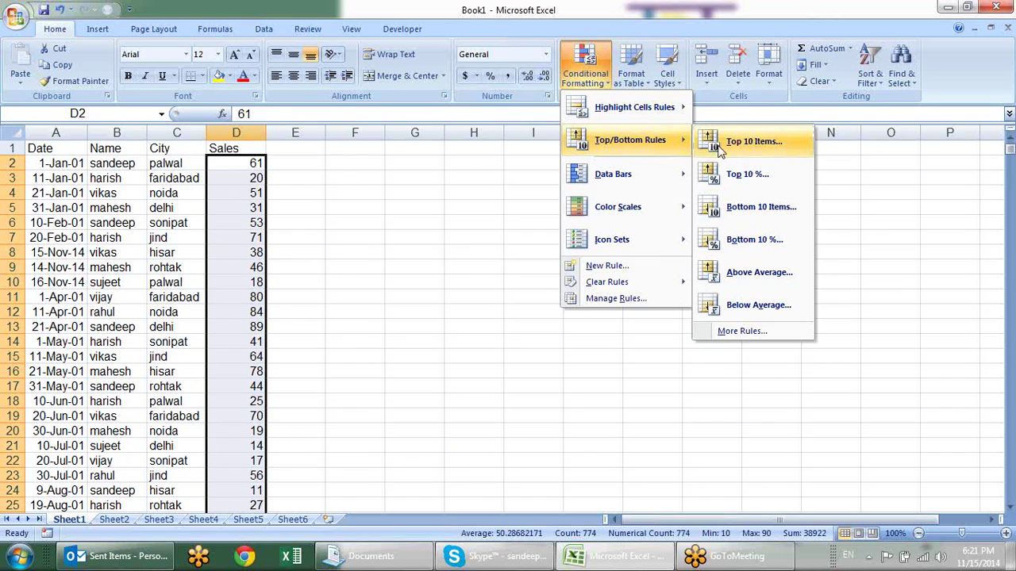
{"action": "left_click", "coordinate": [773, 153]}
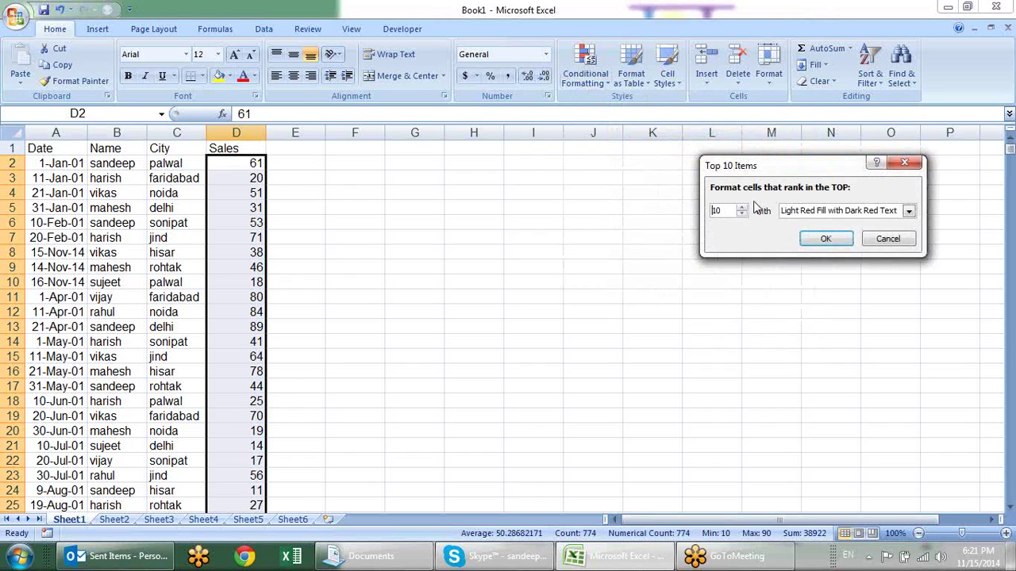
{"action": "left_click_drag", "start_coordinate": [769, 178], "coordinate": [634, 183]}
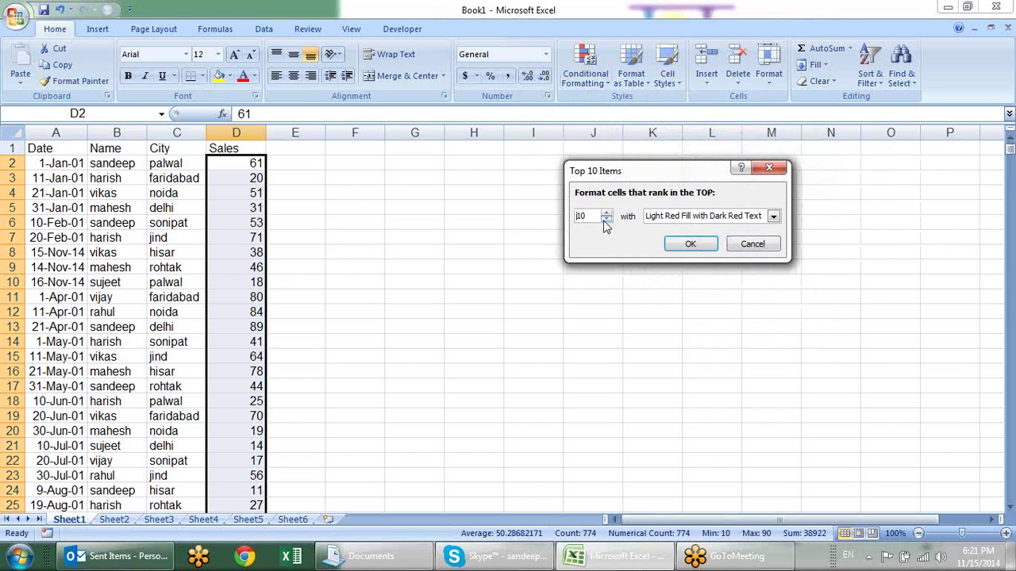
{"action": "double_click", "coordinate": [590, 218]}
{"action": "type", "text": "5"}
{"action": "key", "text": "Return"}
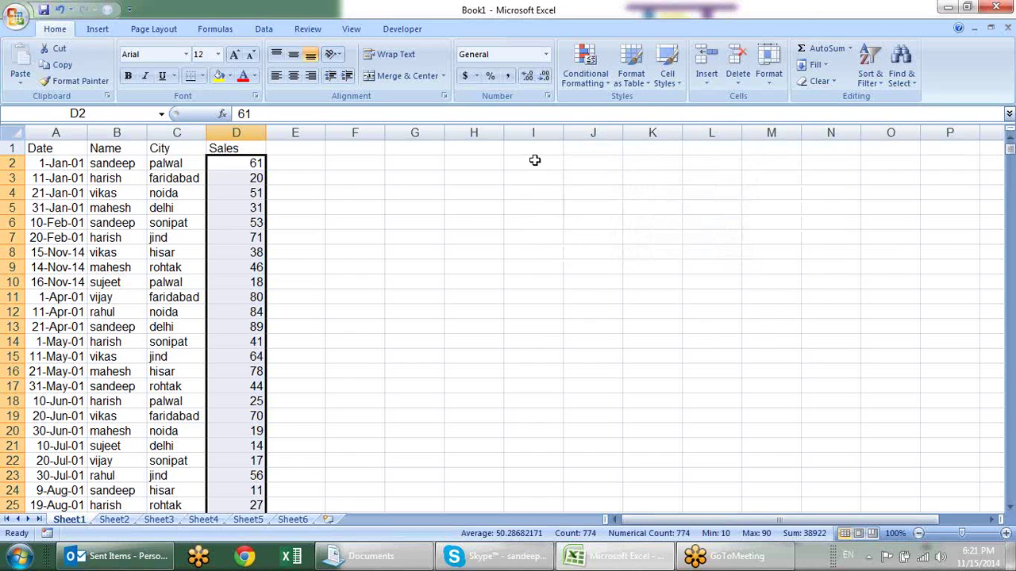
Step: Filter Sales by the red highlight to check the 90s, then remove the filter
{"action": "left_click", "coordinate": [249, 144]}
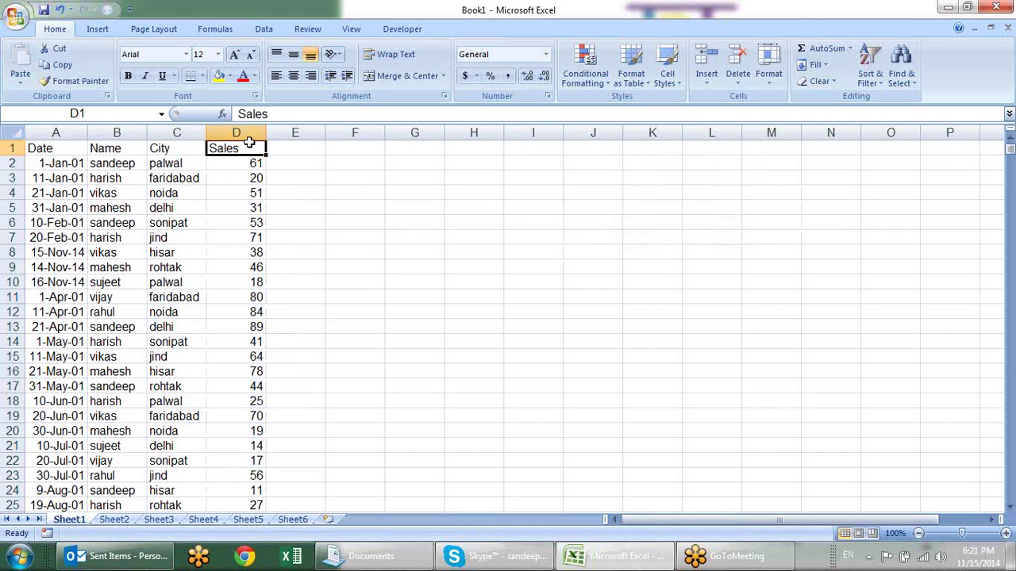
{"action": "key", "text": "ctrl+shift+l"}
{"action": "left_click", "coordinate": [259, 148]}
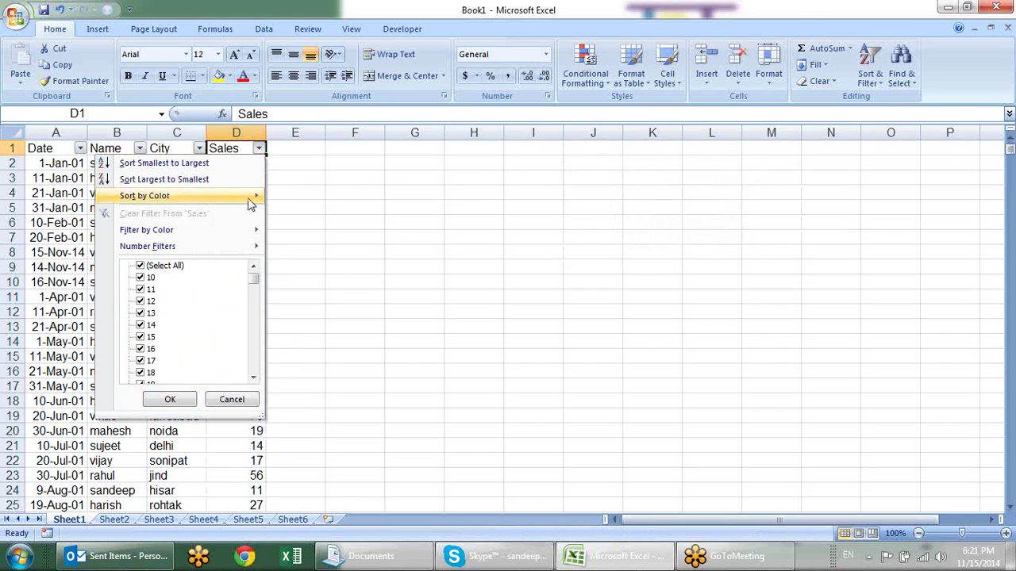
{"action": "left_click", "coordinate": [327, 249]}
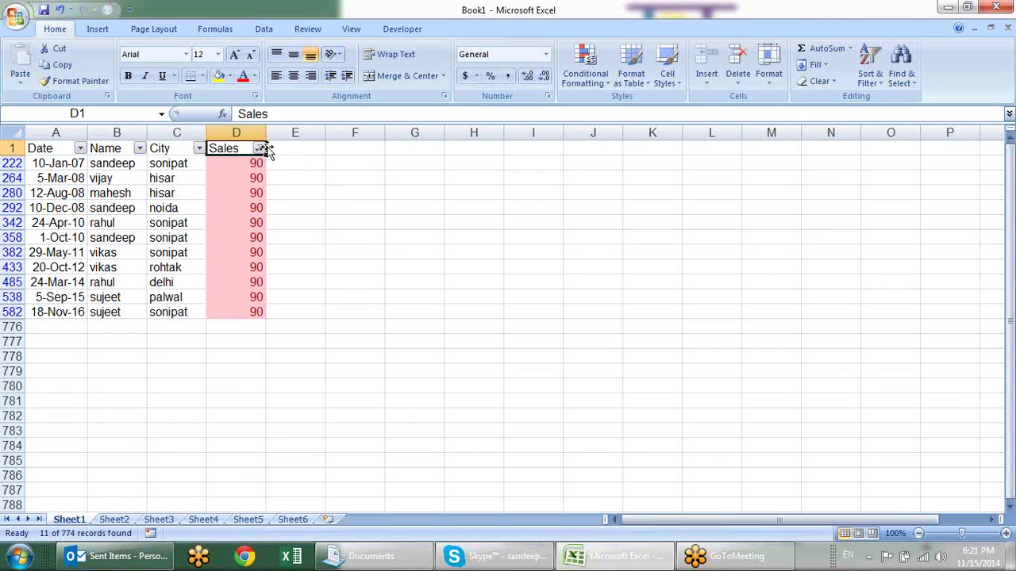
{"action": "key", "text": "ctrl+shift+l"}
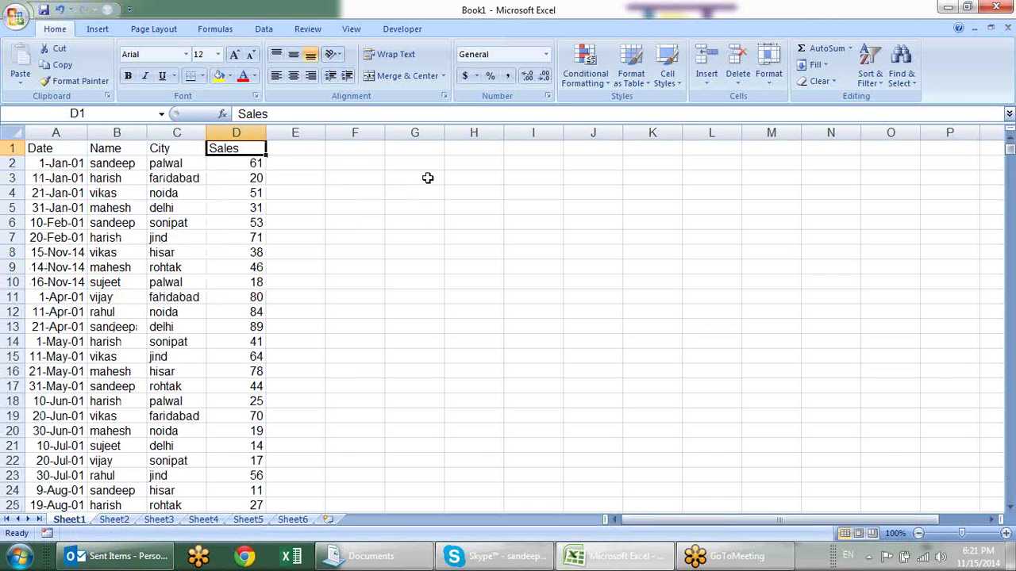
Step: Select Sales D2:D775 and clear conditional formatting rules from the entire sheet
{"action": "key", "text": "Down"}
{"action": "key", "text": "ctrl+shift+Down"}
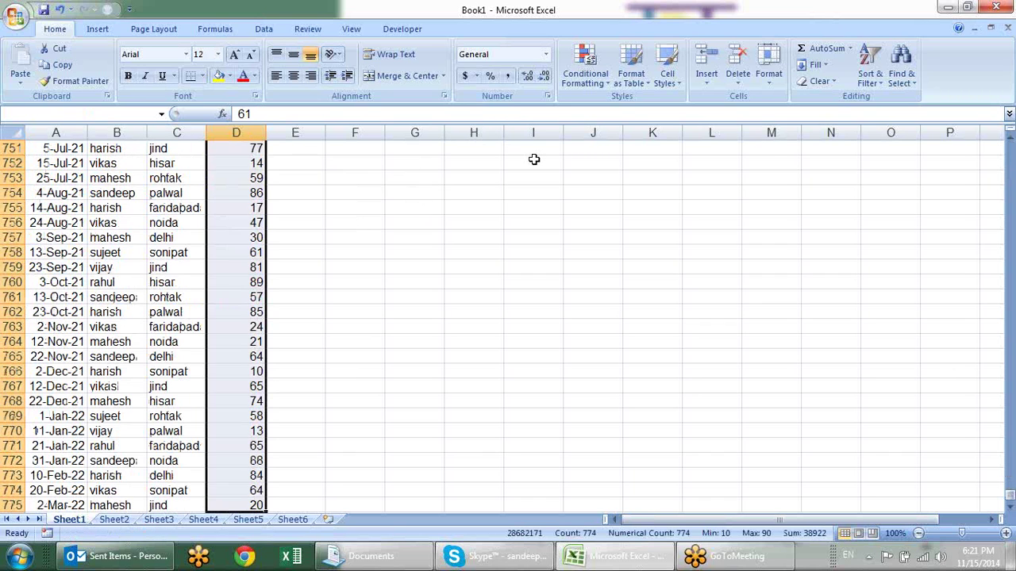
{"action": "left_click", "coordinate": [585, 73]}
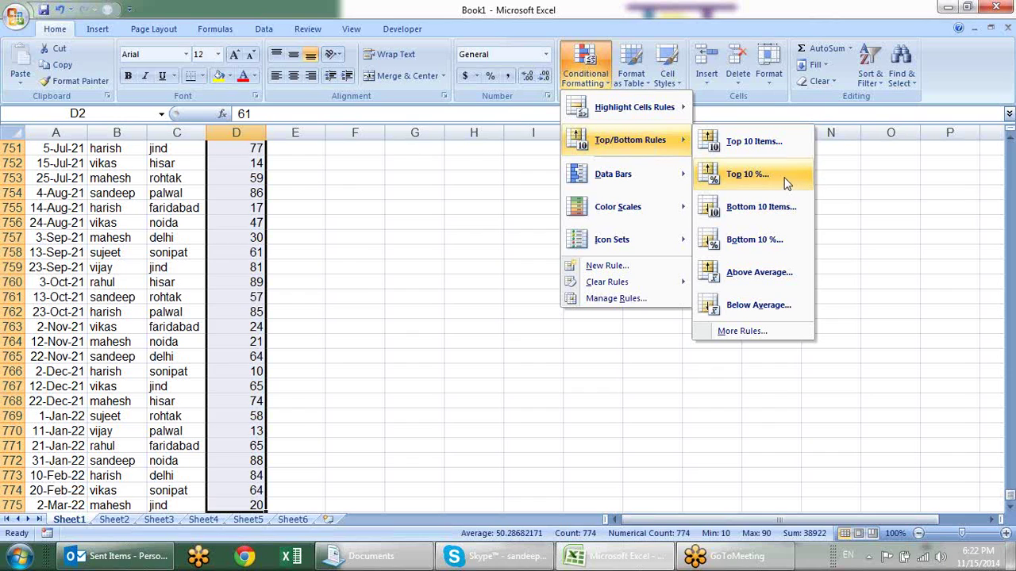
{"action": "mouse_move", "coordinate": [630, 139]}
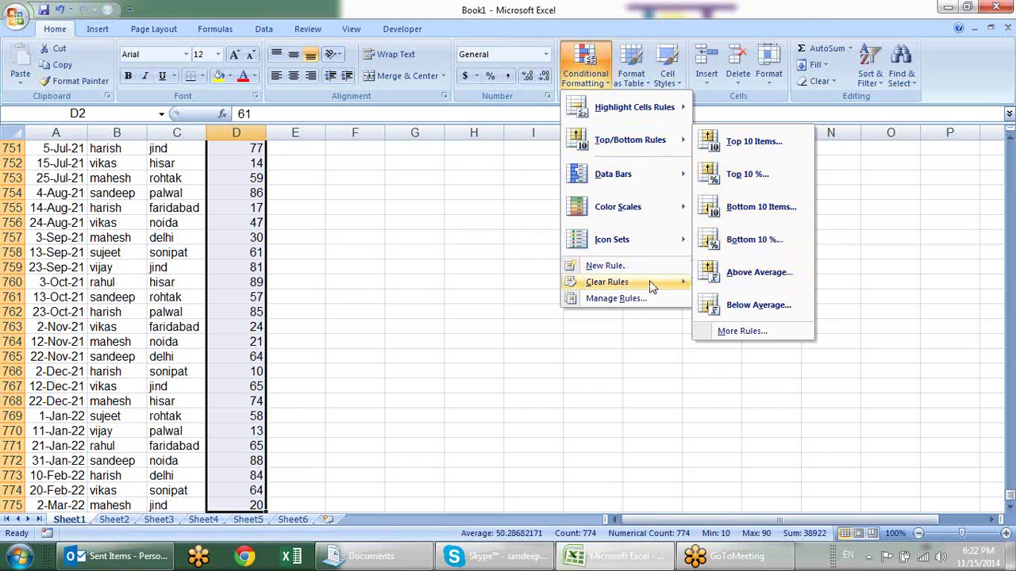
{"action": "left_click", "coordinate": [758, 300]}
Step: Preview the Top 10% rule on Sales, cancel it, and reopen Top/Bottom Rules
{"action": "left_click", "coordinate": [585, 73]}
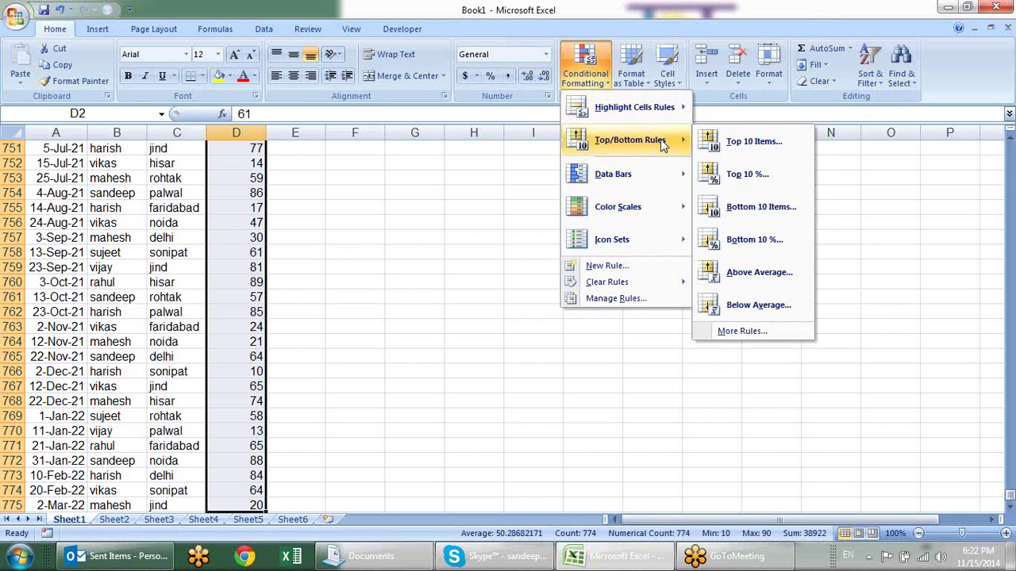
{"action": "left_click", "coordinate": [726, 170]}
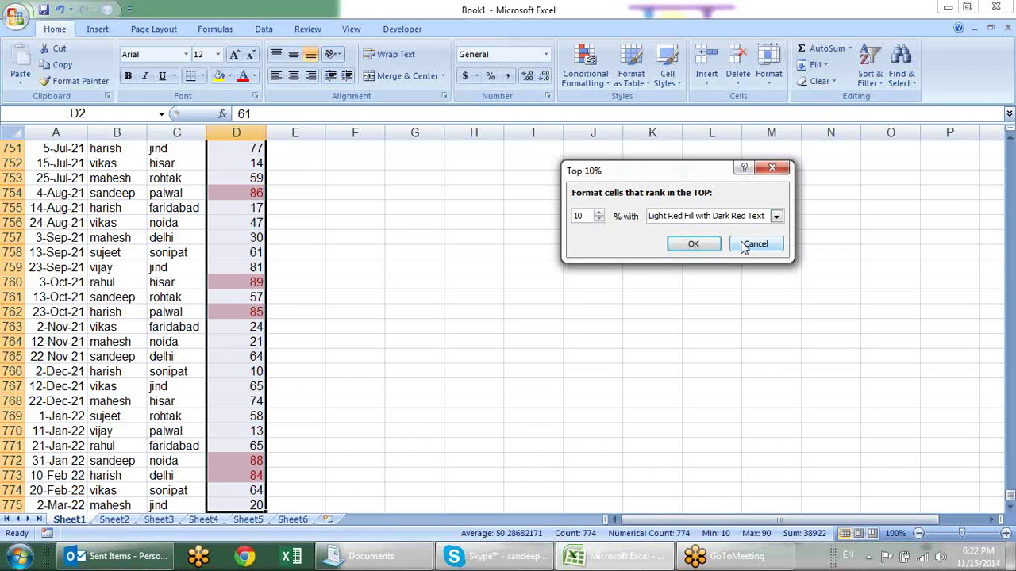
{"action": "left_click", "coordinate": [755, 245]}
{"action": "left_click", "coordinate": [585, 63]}
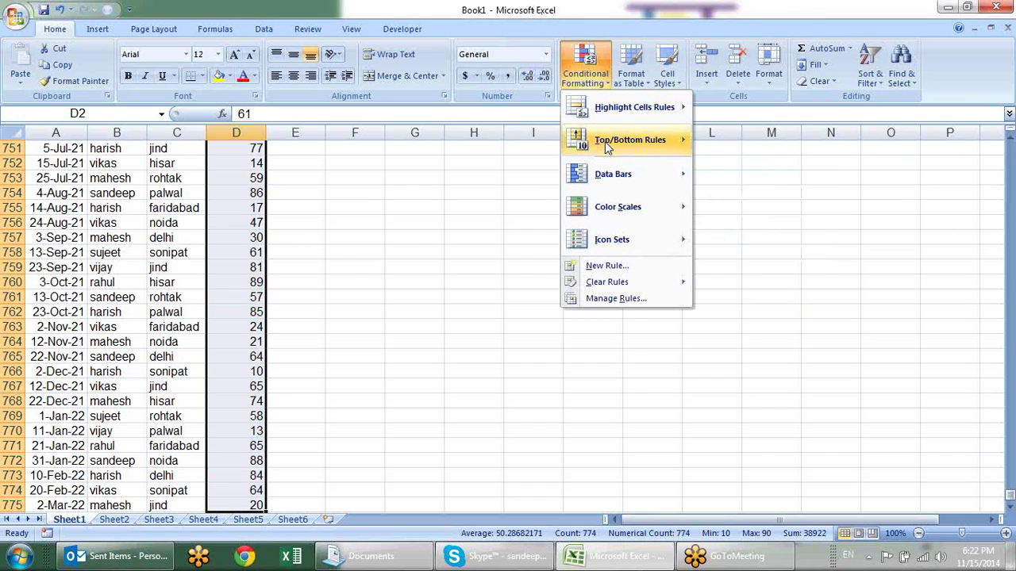
{"action": "mouse_move", "coordinate": [630, 140]}
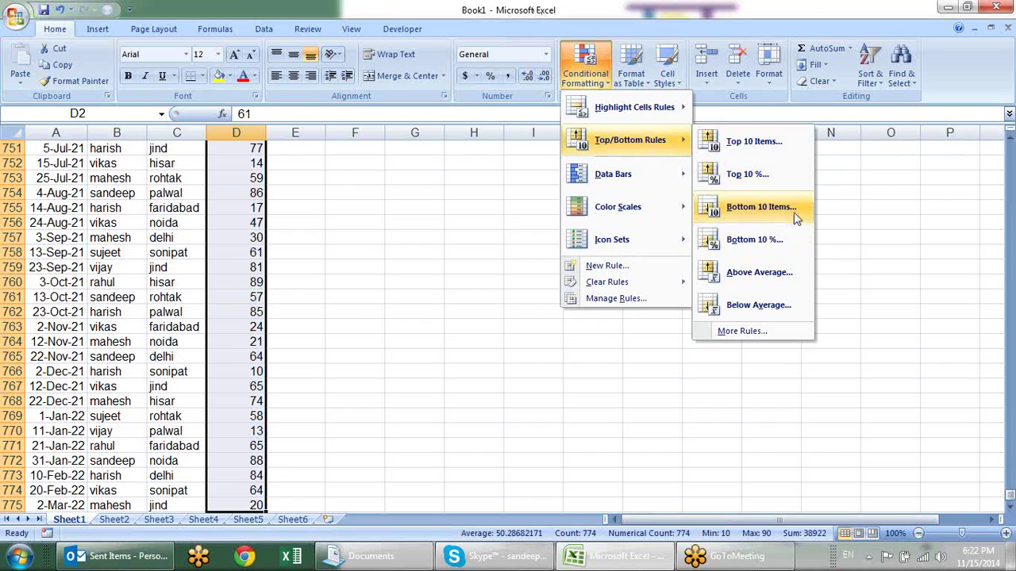
{"action": "left_click", "coordinate": [796, 219]}
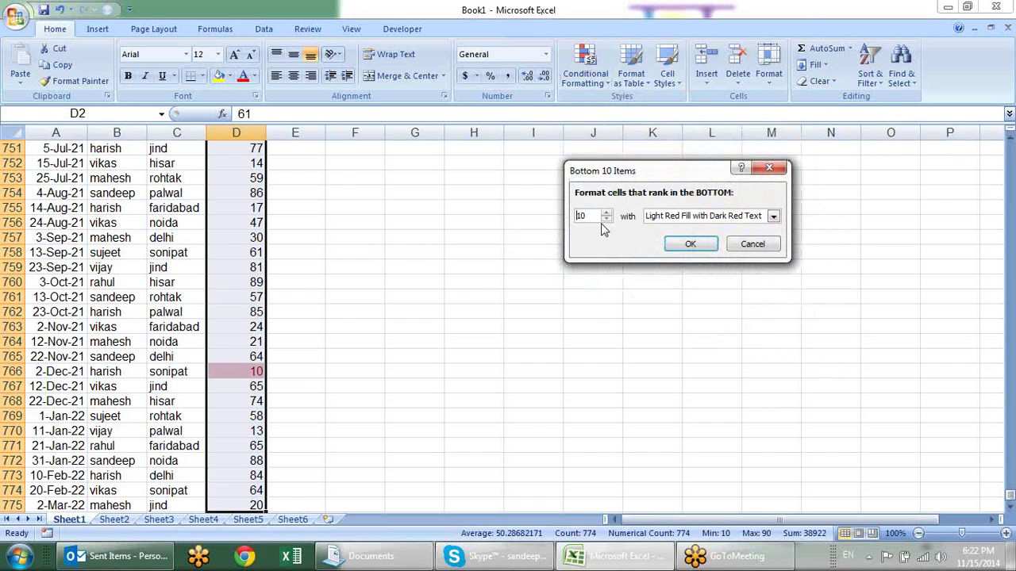
{"action": "left_click", "coordinate": [769, 168]}
{"action": "left_click", "coordinate": [601, 85]}
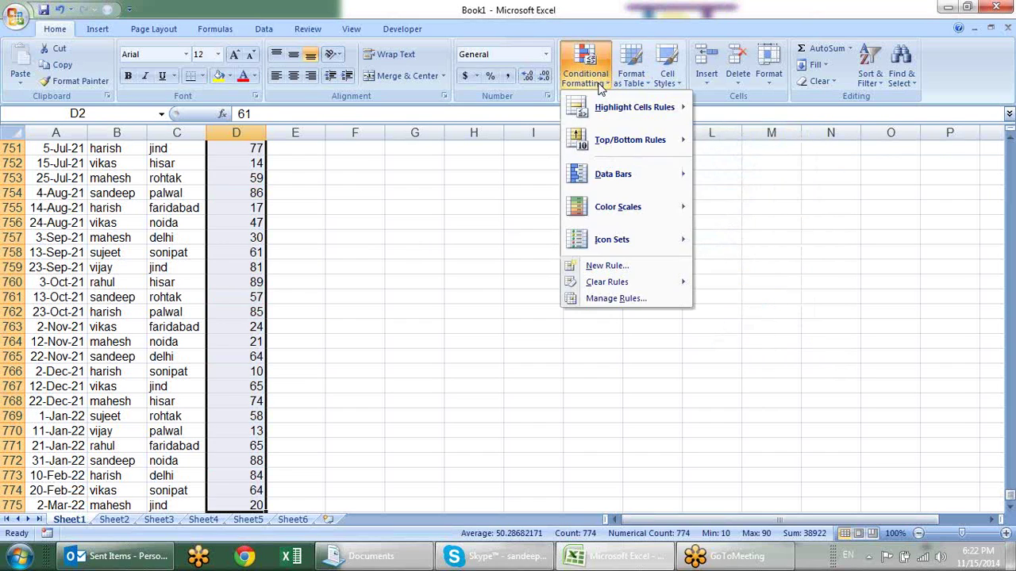
{"action": "mouse_move", "coordinate": [629, 140]}
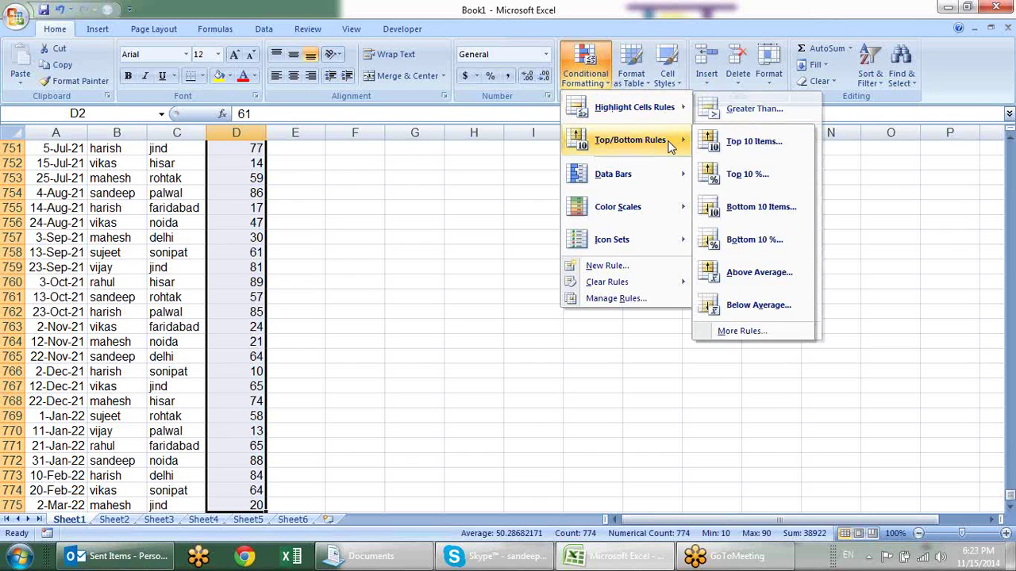
{"action": "left_click", "coordinate": [754, 240]}
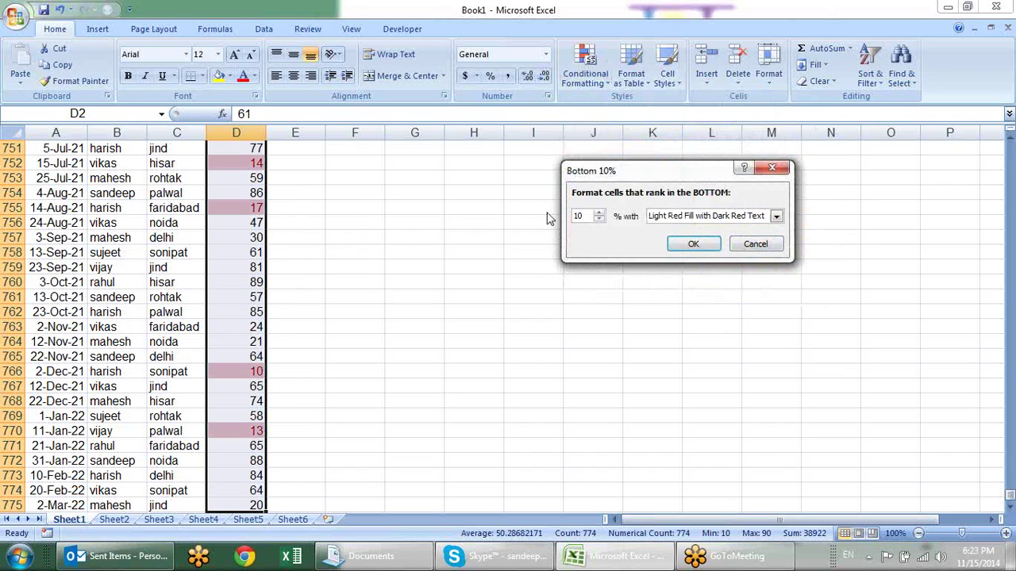
{"action": "left_click_drag", "start_coordinate": [580, 216], "coordinate": [564, 210]}
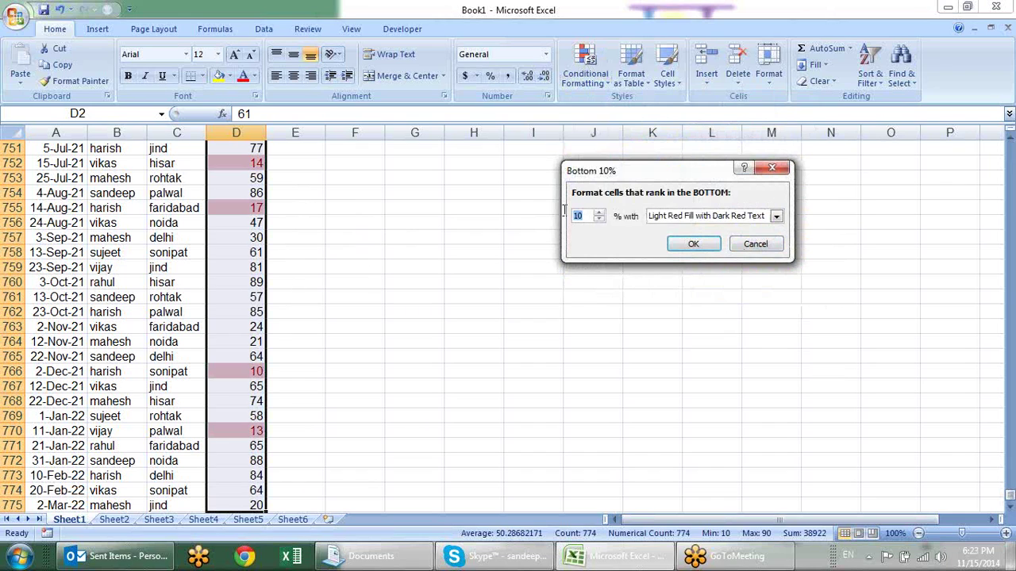
{"action": "left_click", "coordinate": [772, 167]}
{"action": "left_click", "coordinate": [585, 65]}
{"action": "mouse_move", "coordinate": [631, 140]}
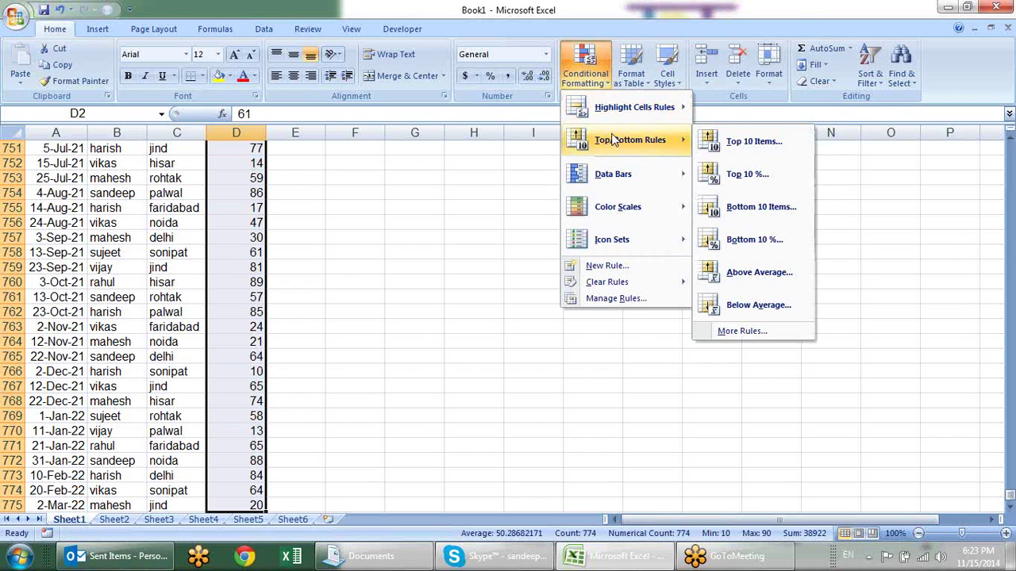
{"action": "left_click", "coordinate": [754, 269]}
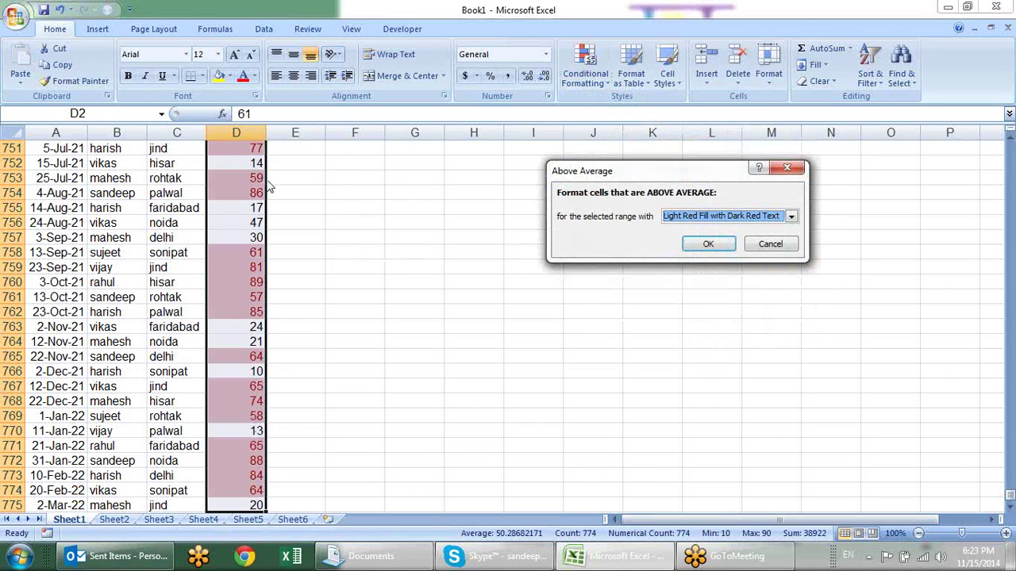
{"action": "key", "text": "Escape"}
{"action": "left_click", "coordinate": [599, 79]}
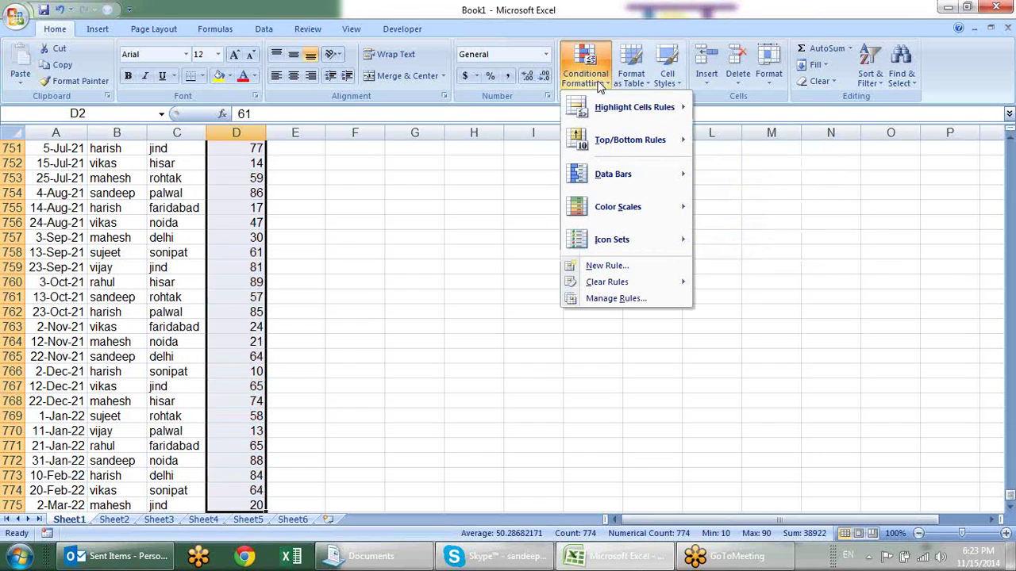
{"action": "mouse_move", "coordinate": [630, 139]}
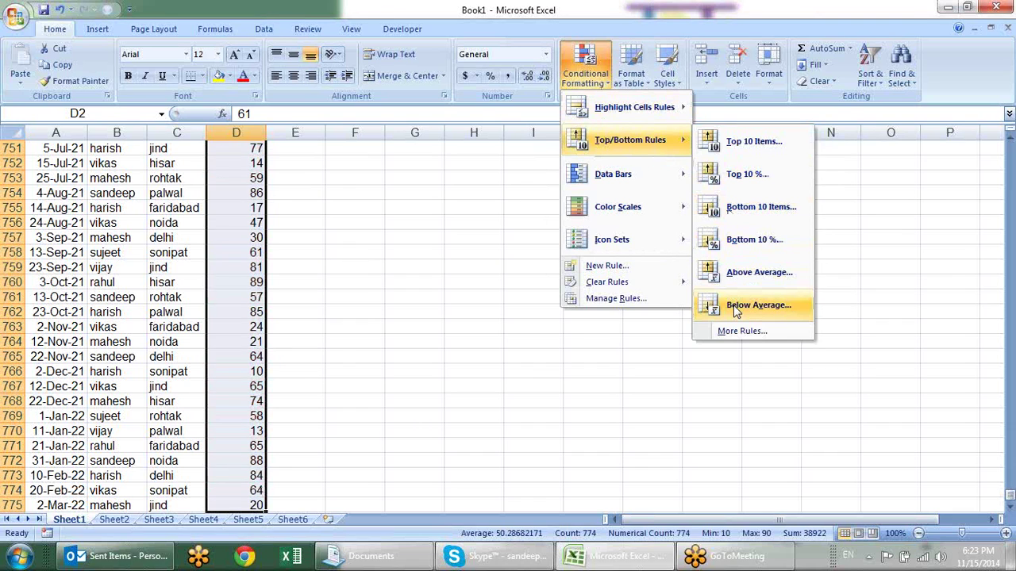
{"action": "left_click", "coordinate": [735, 308]}
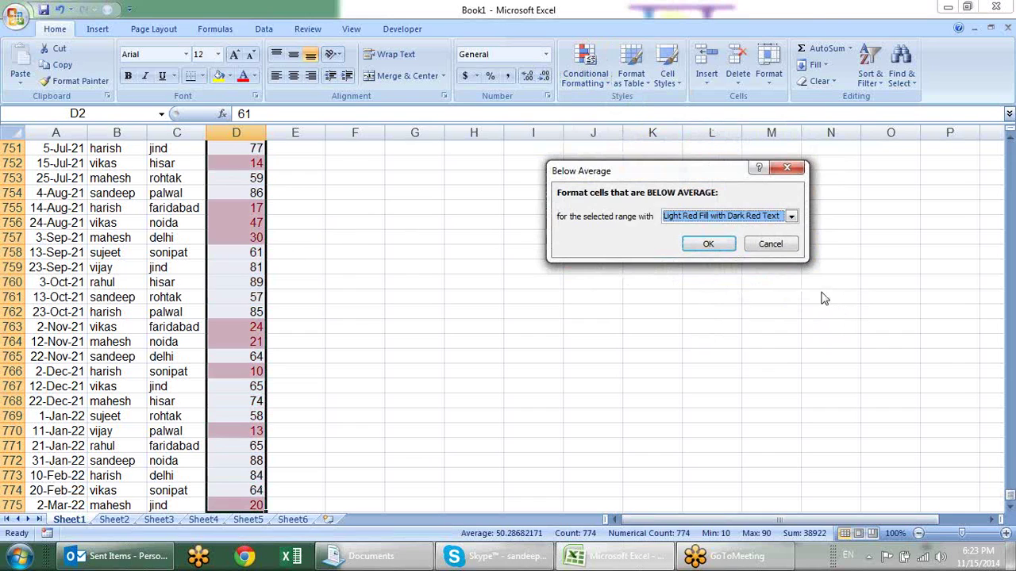
{"action": "key", "text": "Escape"}
{"action": "left_click", "coordinate": [588, 75]}
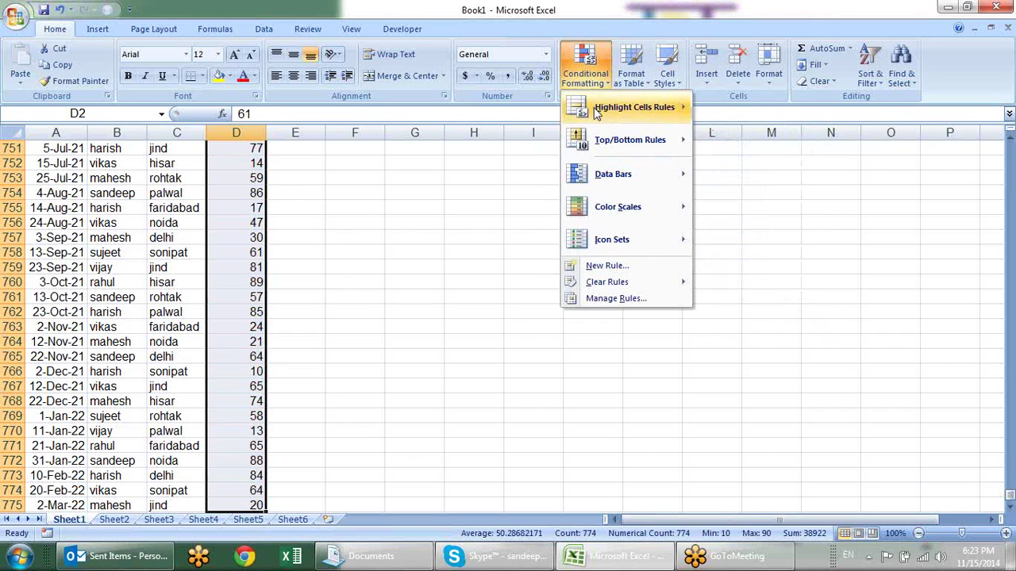
{"action": "mouse_move", "coordinate": [613, 174]}
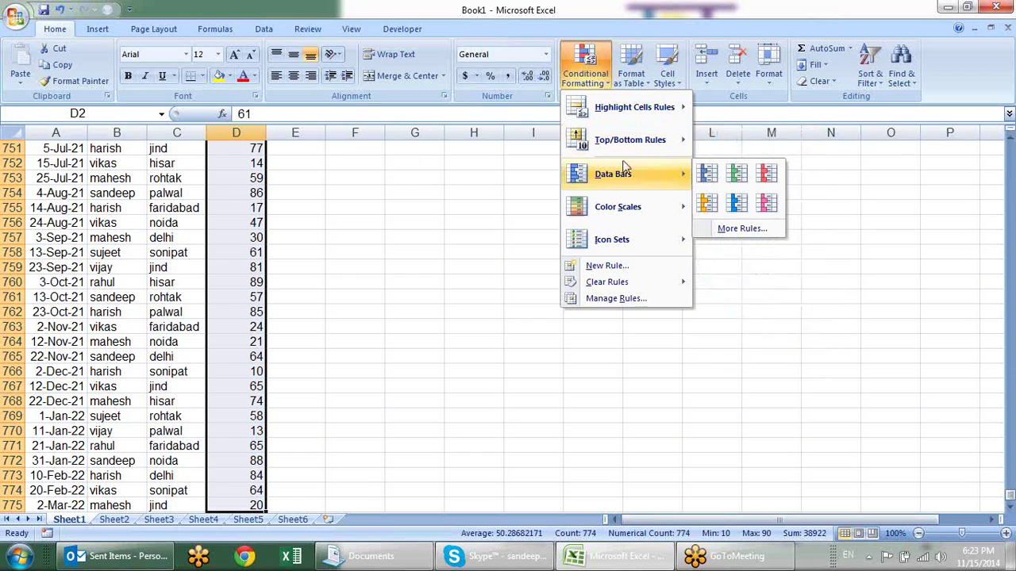
Step: Apply Red Data Bars to the selected Sales cells
{"action": "left_click", "coordinate": [470, 235]}
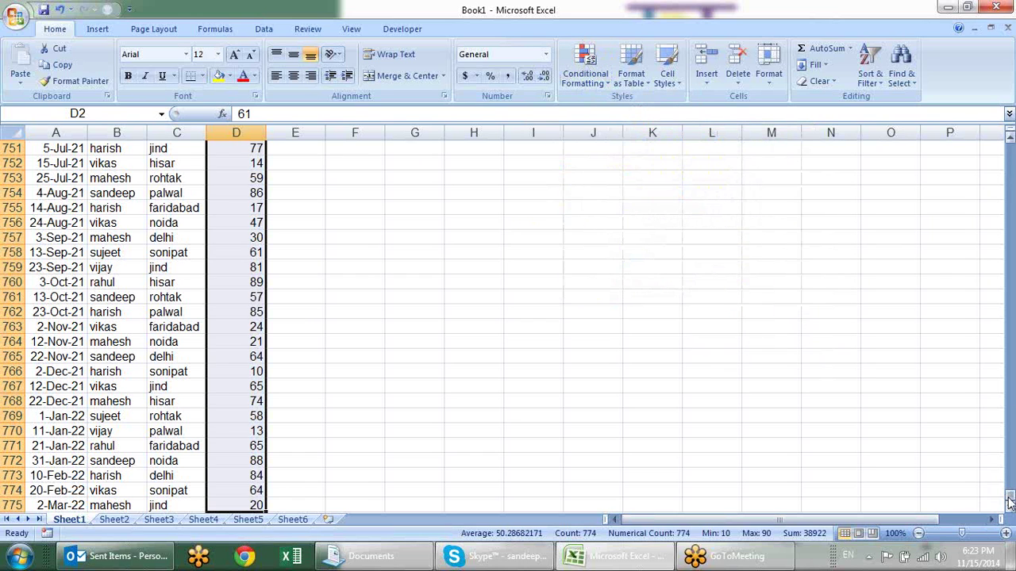
{"action": "left_click_drag", "start_coordinate": [1011, 502], "coordinate": [1009, 147]}
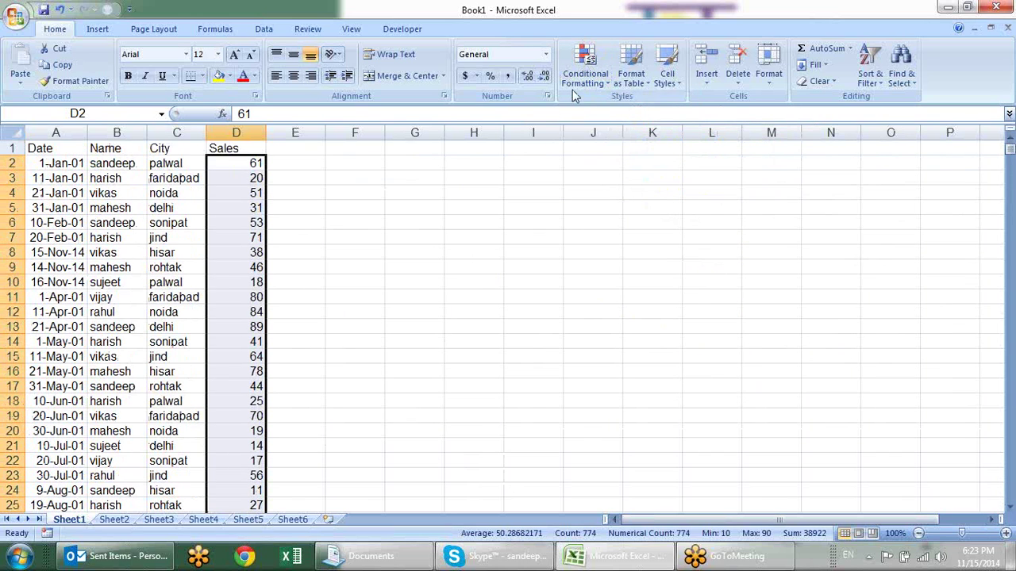
{"action": "left_click", "coordinate": [587, 79]}
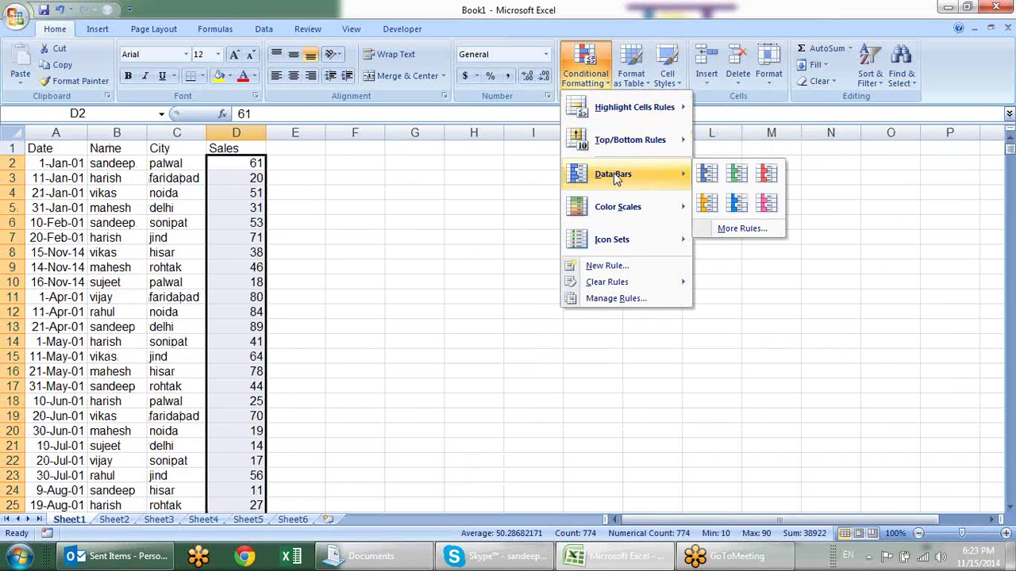
{"action": "mouse_move", "coordinate": [623, 173]}
{"action": "left_click", "coordinate": [766, 181]}
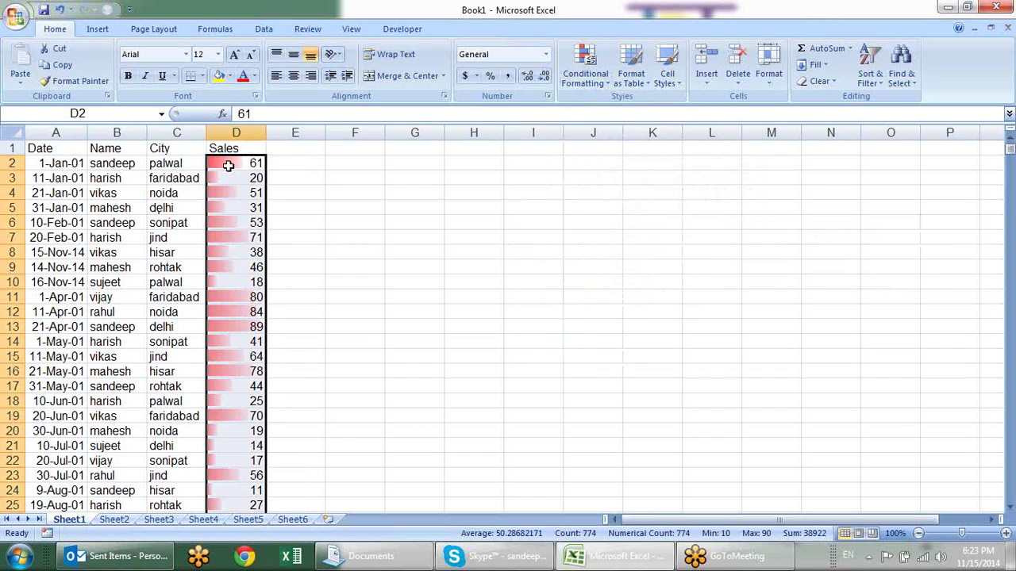
Step: Change the sale in D2 to 10, then to 90
{"action": "left_click", "coordinate": [352, 241]}
{"action": "left_click", "coordinate": [258, 164]}
{"action": "type", "text": "10"}
{"action": "key", "text": "Return"}
{"action": "key", "text": "Up"}
{"action": "type", "text": "90"}
{"action": "key", "text": "Return"}
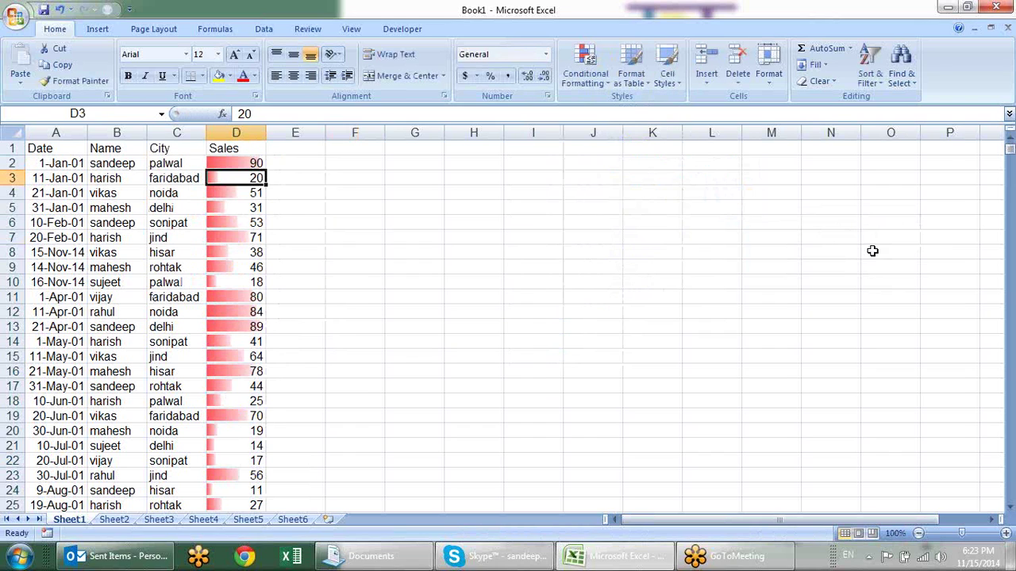
Step: Open and dismiss the Conditional Formatting menu without clearing, then select cell D4
{"action": "left_click", "coordinate": [585, 68]}
{"action": "mouse_move", "coordinate": [611, 283]}
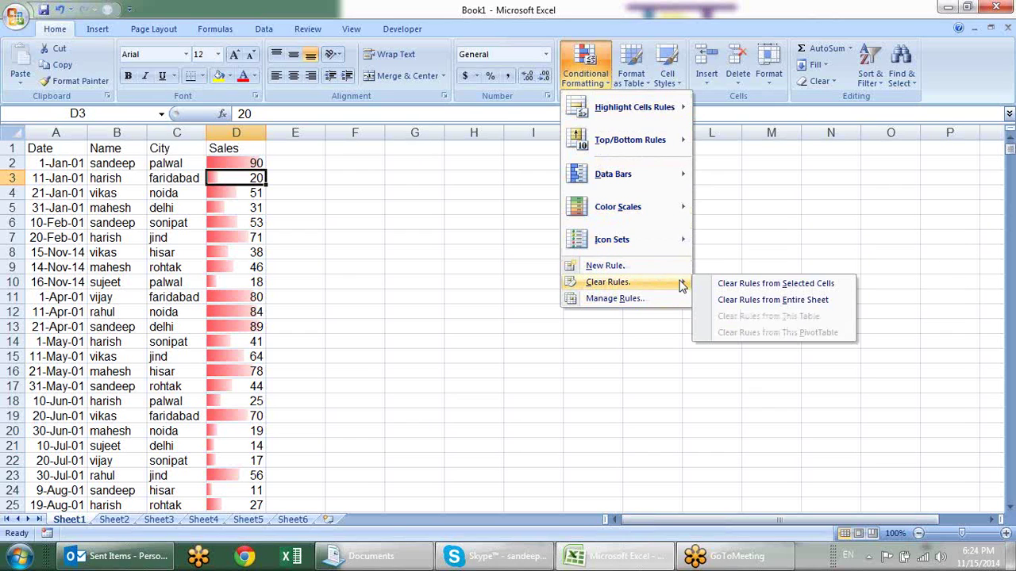
{"action": "left_click", "coordinate": [441, 266]}
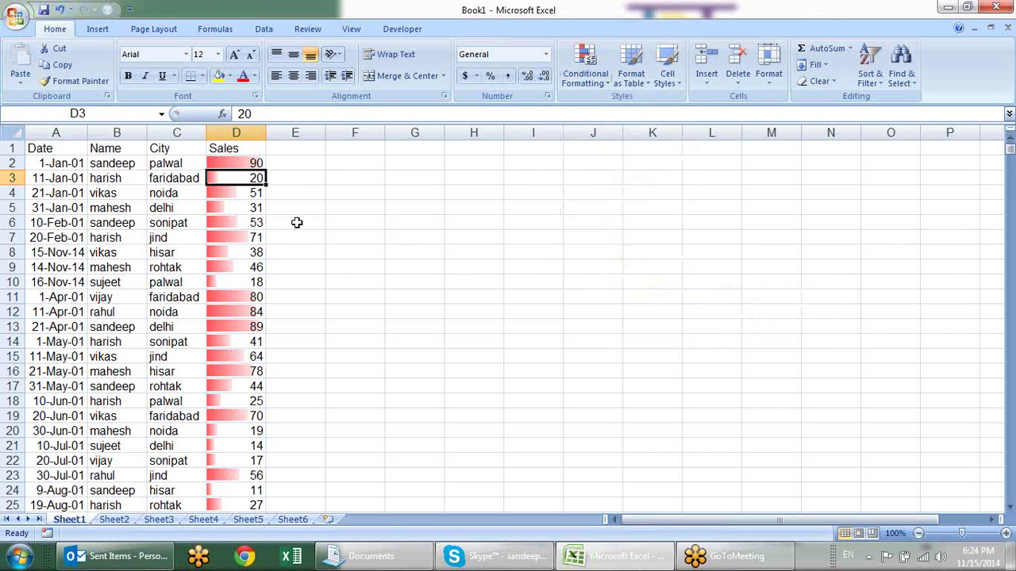
{"action": "left_click", "coordinate": [315, 206]}
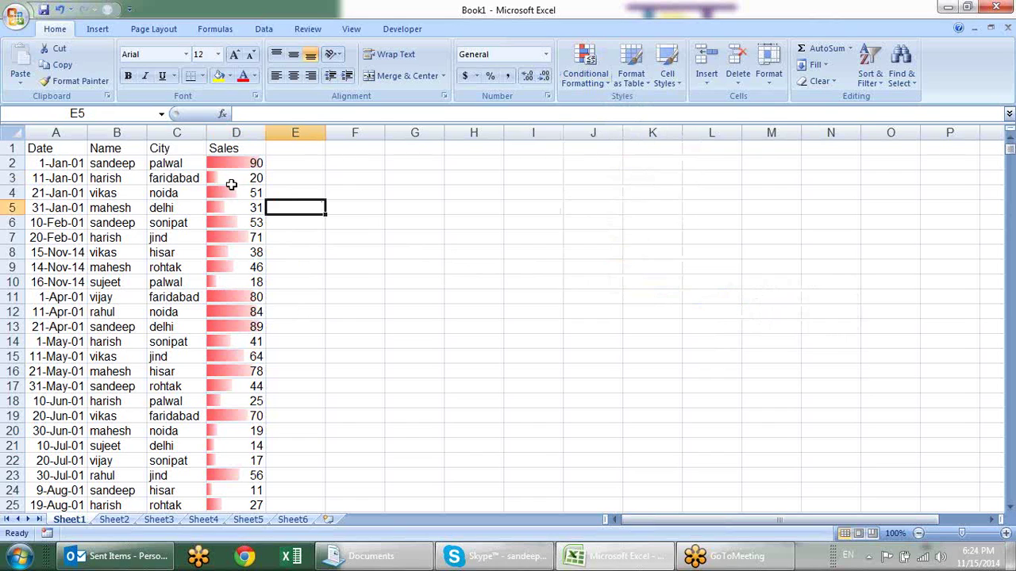
{"action": "left_click", "coordinate": [236, 197]}
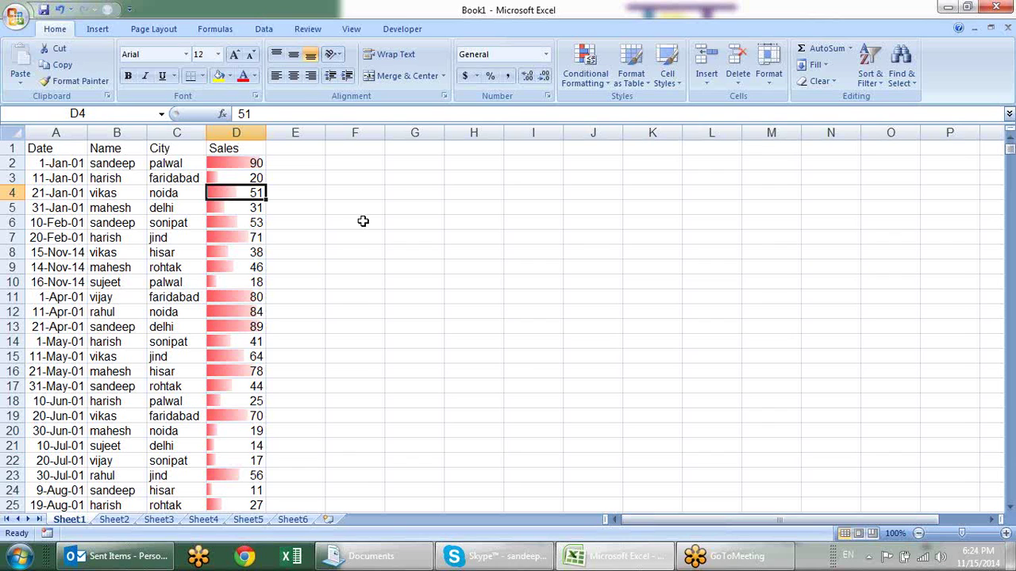
Step: Scroll through the data bars, then reselect the Sales values D2:D775
{"action": "scroll", "coordinate": [266, 195], "scroll_direction": "down", "scroll_amount": 4}
{"action": "scroll", "coordinate": [265, 222], "scroll_direction": "down", "scroll_amount": 2}
{"action": "scroll", "coordinate": [266, 225], "scroll_direction": "down", "scroll_amount": 3}
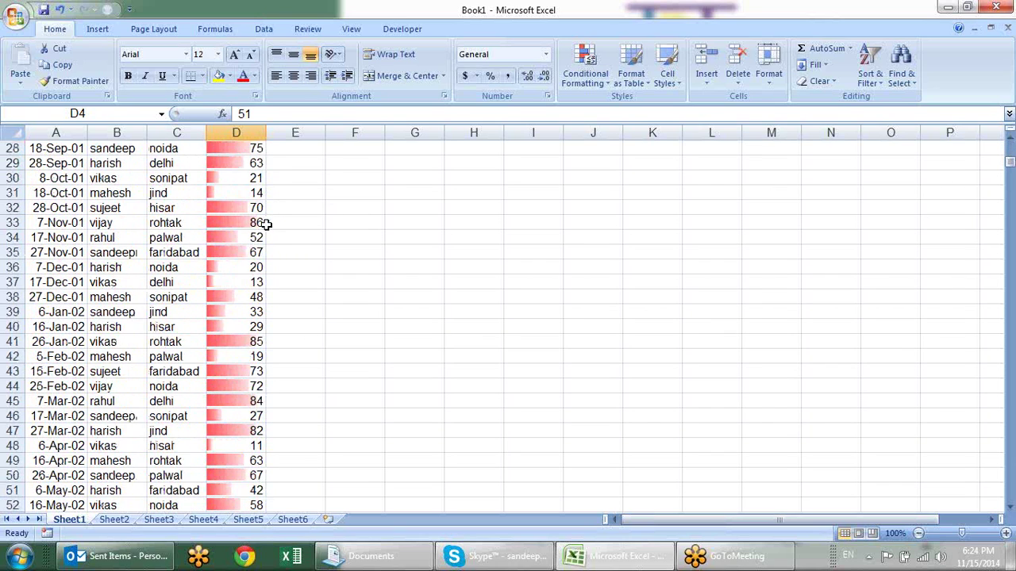
{"action": "scroll", "coordinate": [266, 225], "scroll_direction": "down", "scroll_amount": 1}
{"action": "scroll", "coordinate": [265, 225], "scroll_direction": "down", "scroll_amount": 3}
{"action": "scroll", "coordinate": [266, 225], "scroll_direction": "down", "scroll_amount": 1}
{"action": "scroll", "coordinate": [266, 224], "scroll_direction": "down", "scroll_amount": 1}
{"action": "scroll", "coordinate": [266, 224], "scroll_direction": "down", "scroll_amount": 2}
{"action": "scroll", "coordinate": [266, 225], "scroll_direction": "down", "scroll_amount": 2}
{"action": "scroll", "coordinate": [266, 225], "scroll_direction": "down", "scroll_amount": 2}
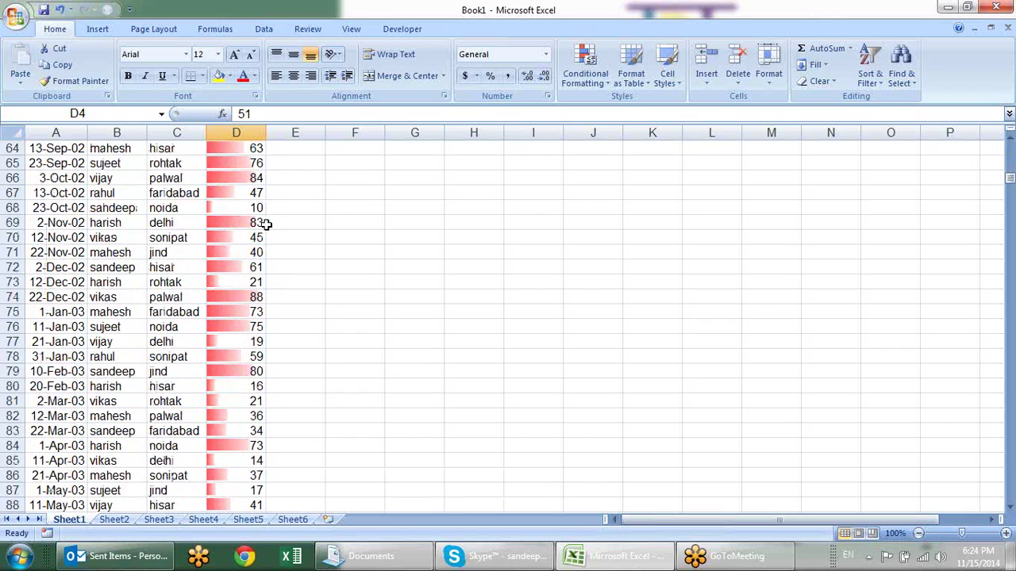
{"action": "scroll", "coordinate": [266, 224], "scroll_direction": "down", "scroll_amount": 2}
{"action": "scroll", "coordinate": [264, 225], "scroll_direction": "up", "scroll_amount": 9}
{"action": "scroll", "coordinate": [264, 225], "scroll_direction": "up", "scroll_amount": 7}
{"action": "scroll", "coordinate": [262, 225], "scroll_direction": "up", "scroll_amount": 3}
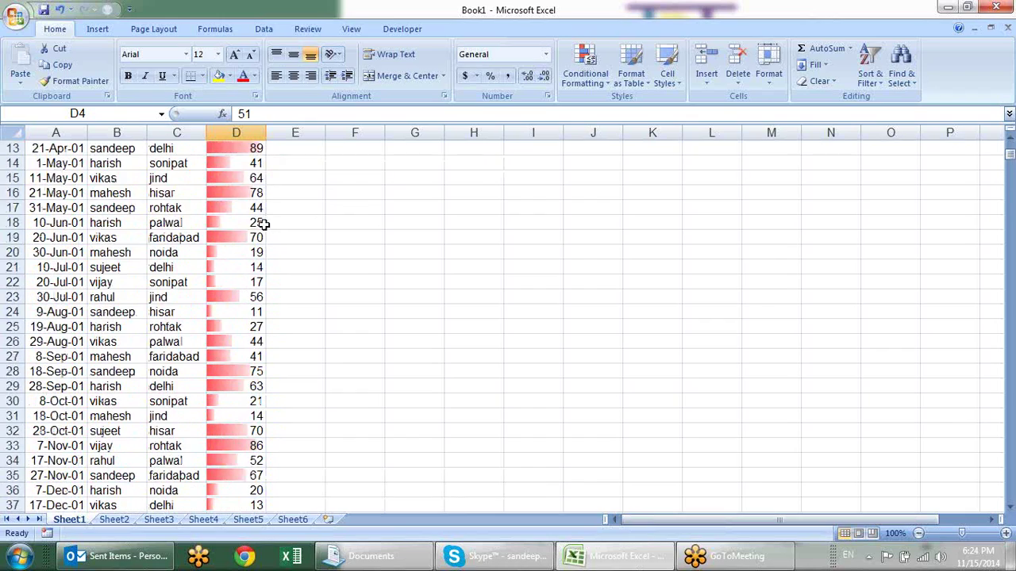
{"action": "scroll", "coordinate": [261, 224], "scroll_direction": "up", "scroll_amount": 4}
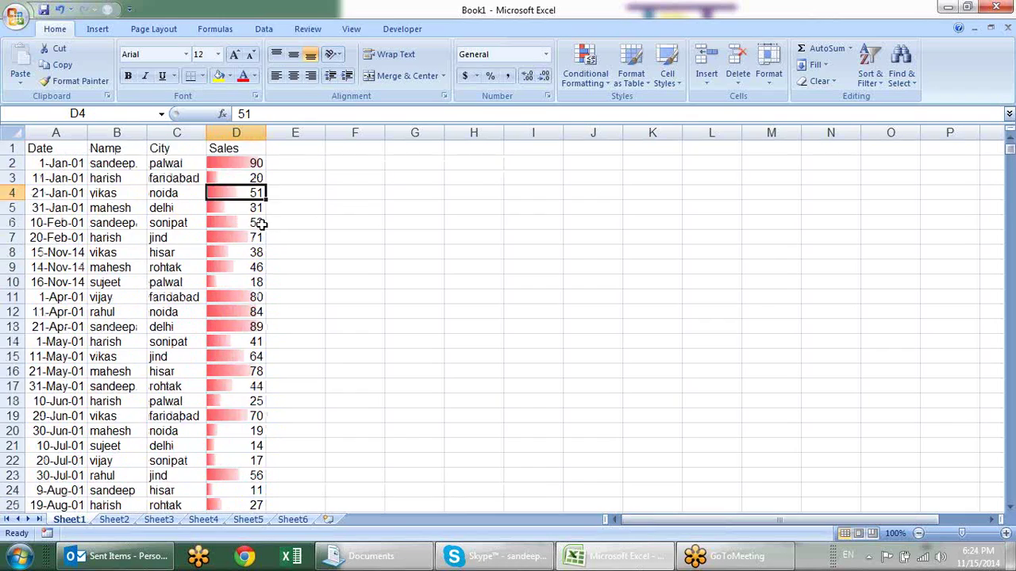
{"action": "left_click", "coordinate": [253, 163]}
{"action": "key", "text": "ctrl+shift+Down"}
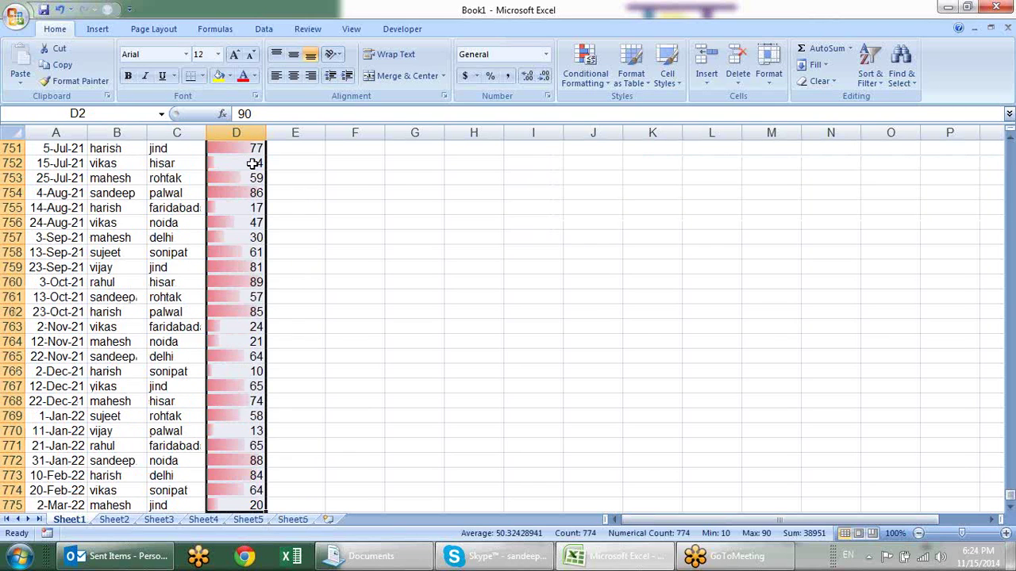
{"action": "scroll", "coordinate": [253, 163], "scroll_direction": "up", "scroll_amount": 12}
{"action": "scroll", "coordinate": [253, 164], "scroll_direction": "up", "scroll_amount": 6}
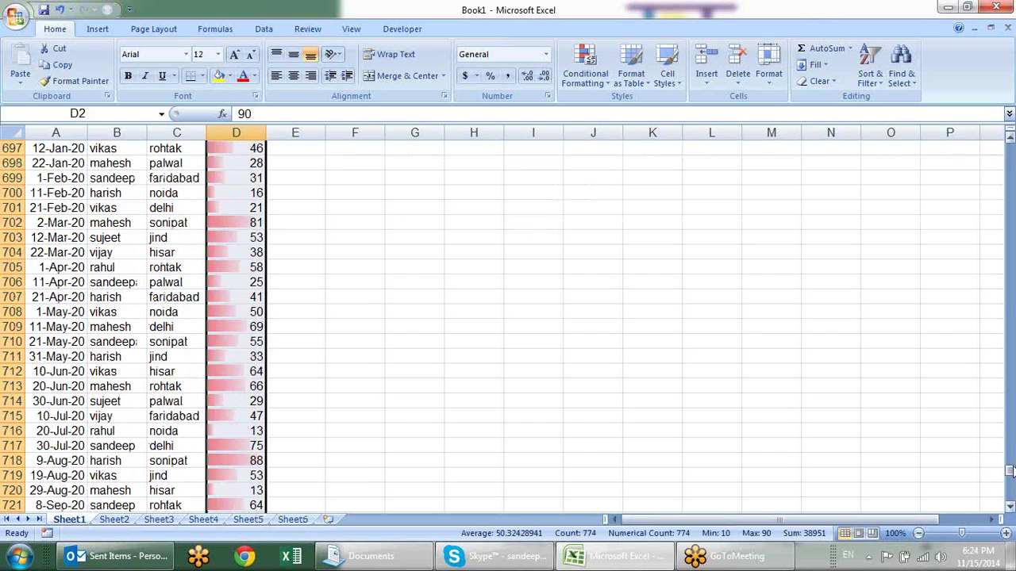
{"action": "left_click_drag", "start_coordinate": [1010, 471], "coordinate": [974, 119]}
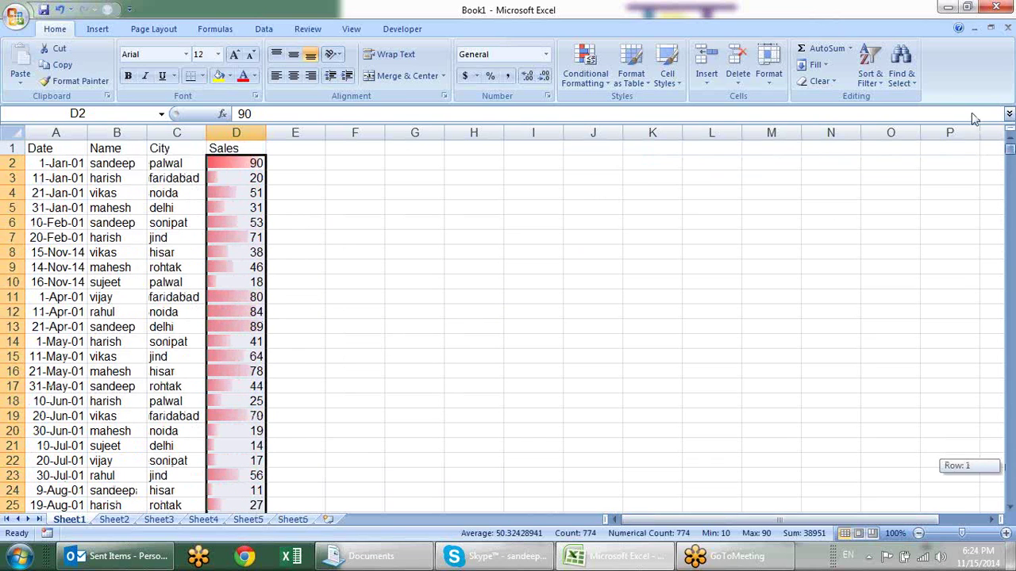
Step: Clear the data bars from the selected Sales cells and bring up the Color Scales choices
{"action": "left_click", "coordinate": [601, 86]}
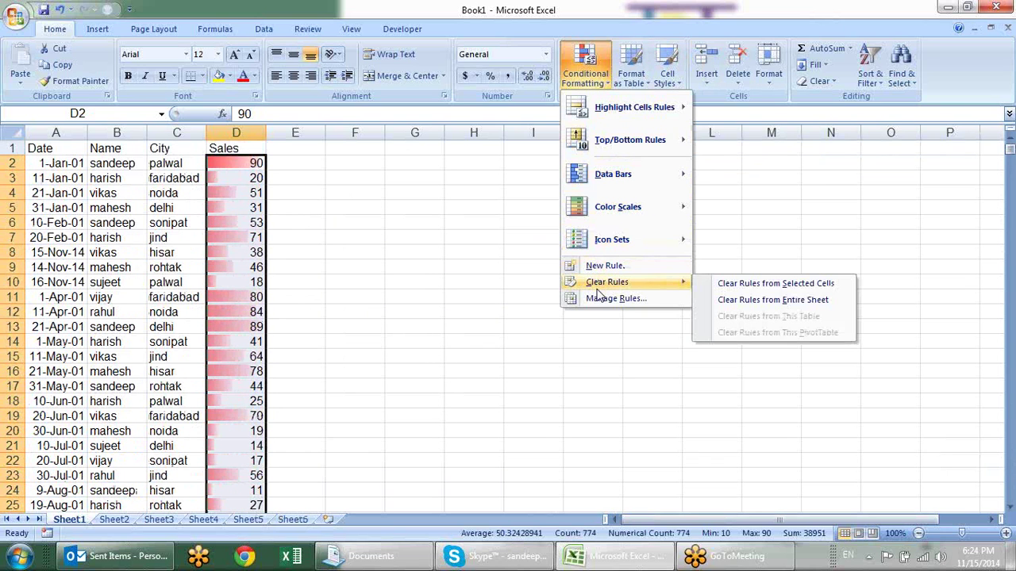
{"action": "left_click", "coordinate": [758, 300]}
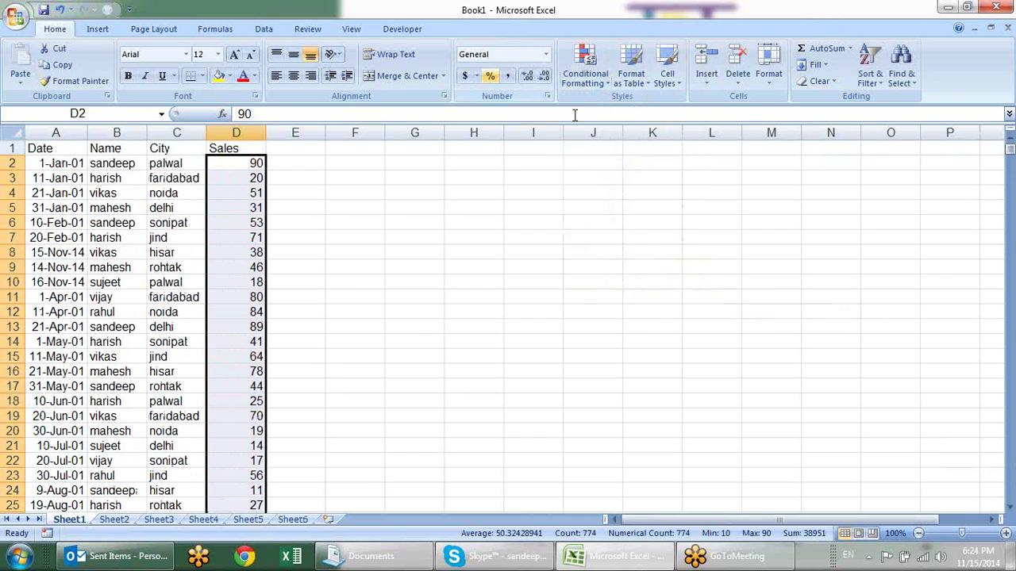
{"action": "left_click", "coordinate": [589, 76]}
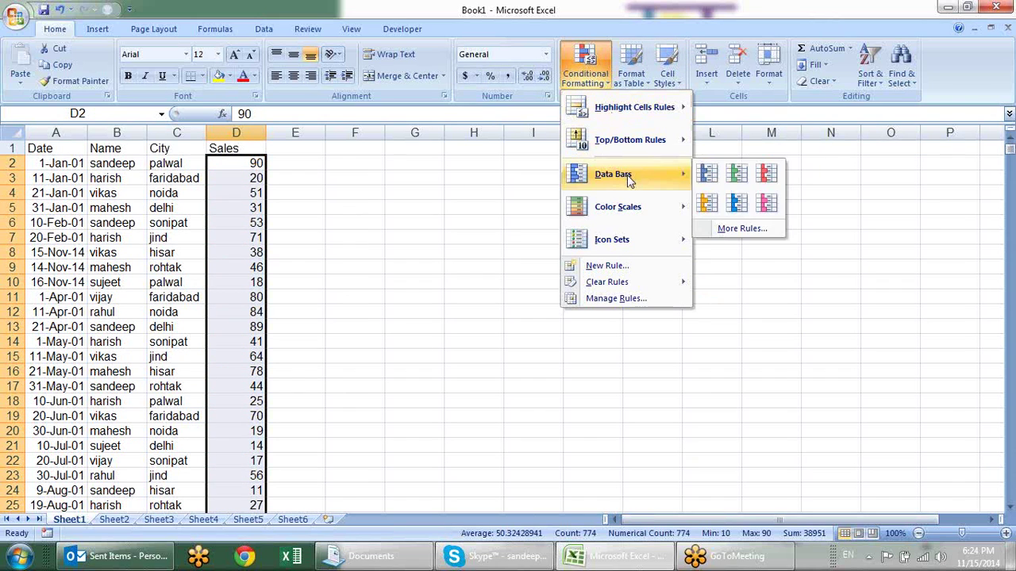
{"action": "mouse_move", "coordinate": [618, 206]}
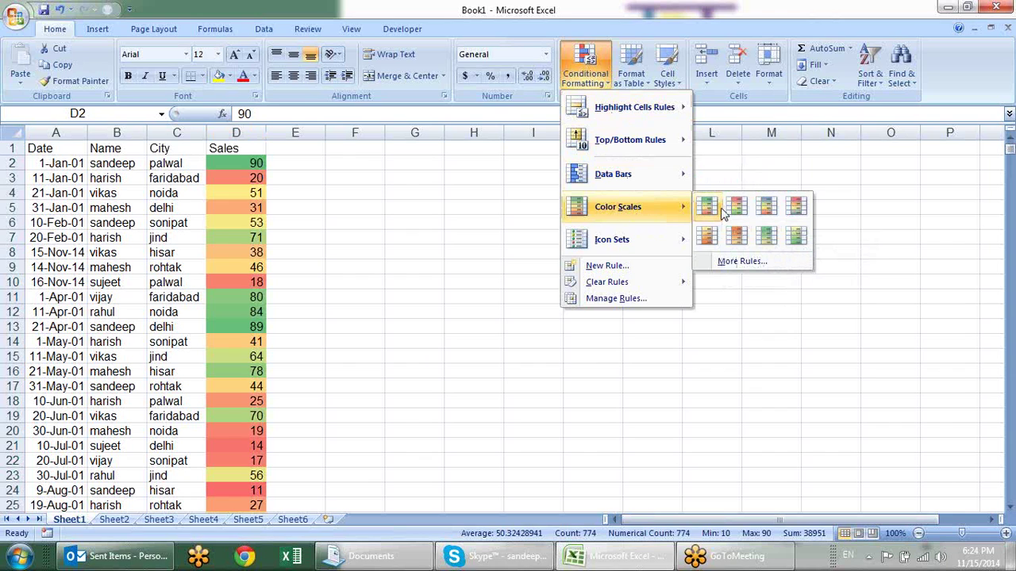
Step: Apply the Green-Yellow-Red colour scale to Sales and set D2 to 10
{"action": "left_click", "coordinate": [707, 207]}
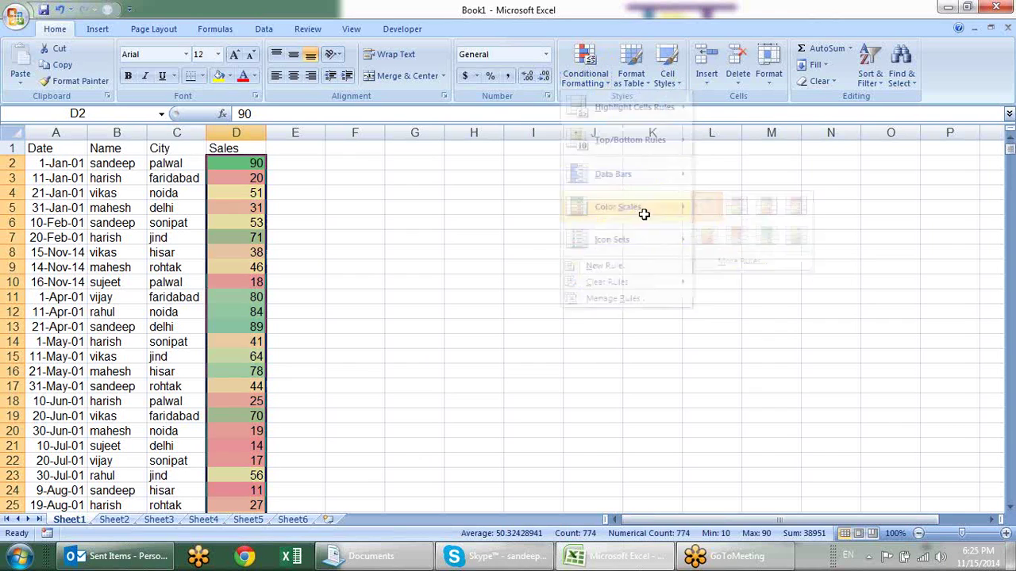
{"action": "left_click", "coordinate": [236, 162]}
{"action": "type", "text": "10"}
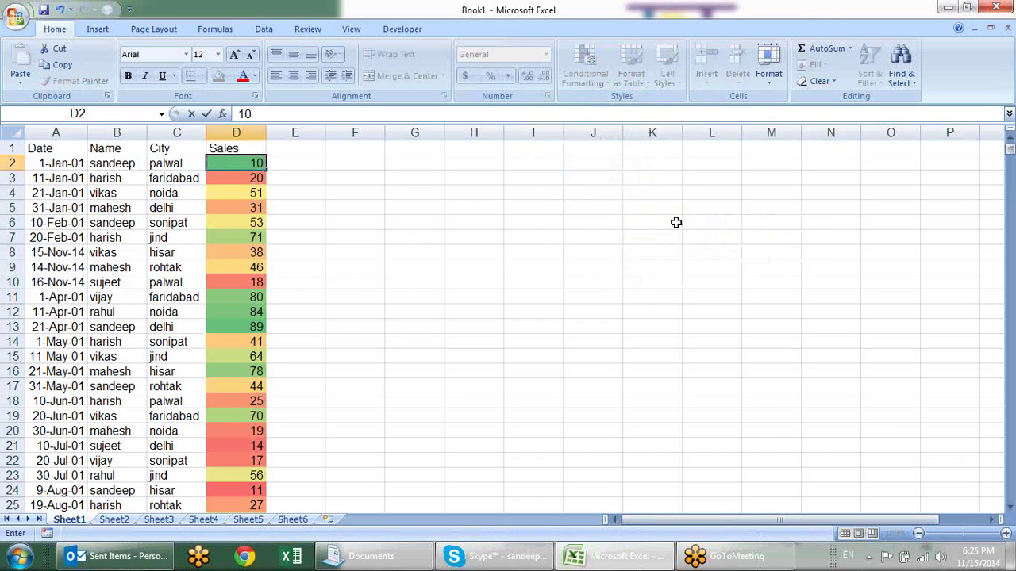
{"action": "key", "text": "Return"}
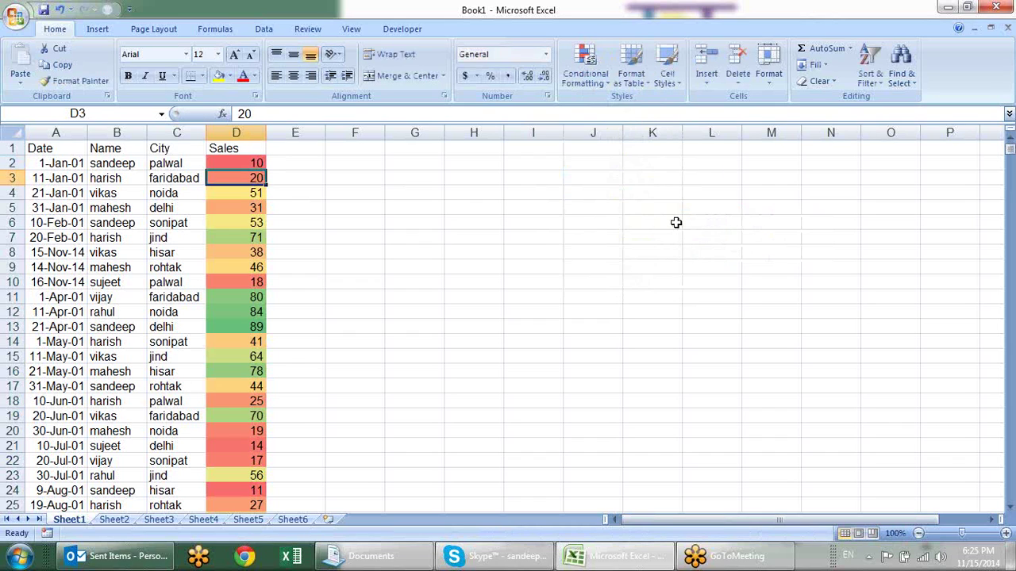
Step: Retype D2 as 20, 30, 40, 50 and finally 90
{"action": "key", "text": "Up"}
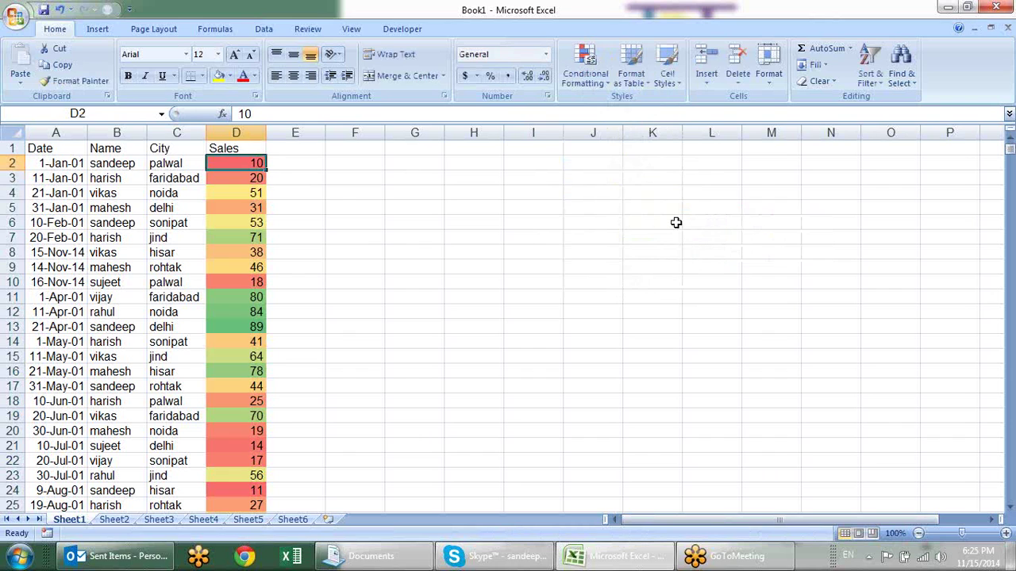
{"action": "type", "text": "20"}
{"action": "key", "text": "Return"}
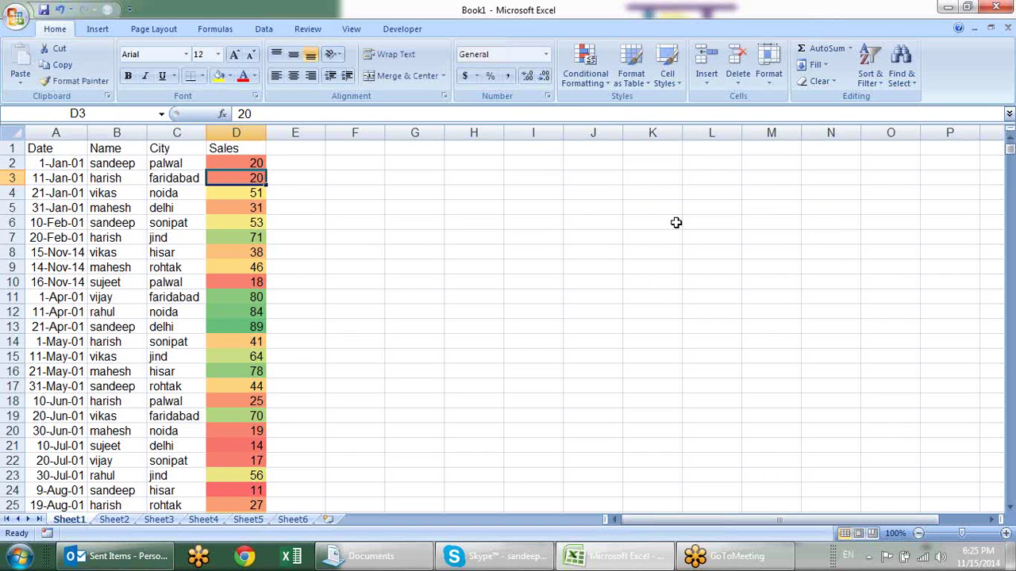
{"action": "key", "text": "Up"}
{"action": "type", "text": "30"}
{"action": "key", "text": "Return"}
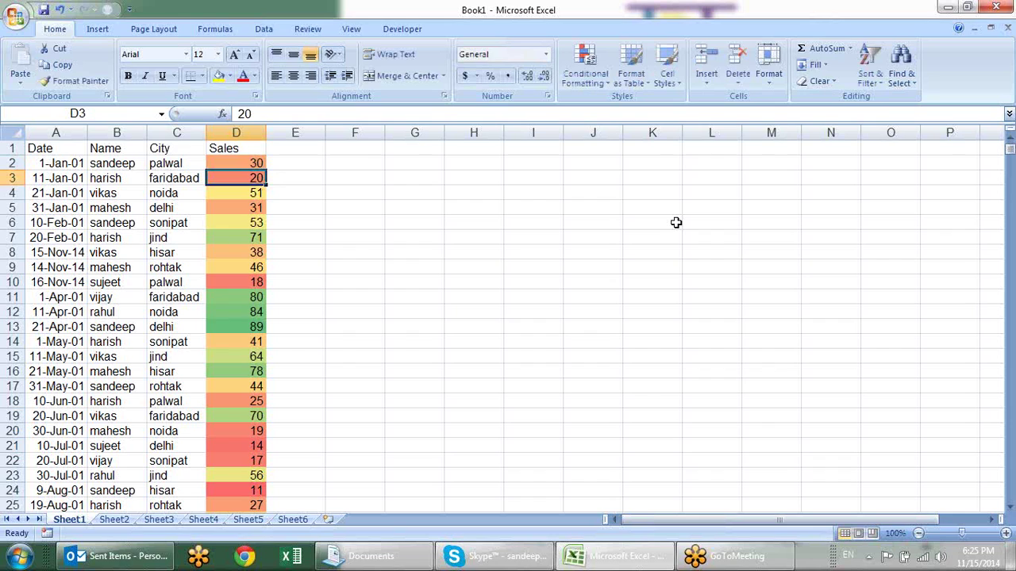
{"action": "key", "text": "Up"}
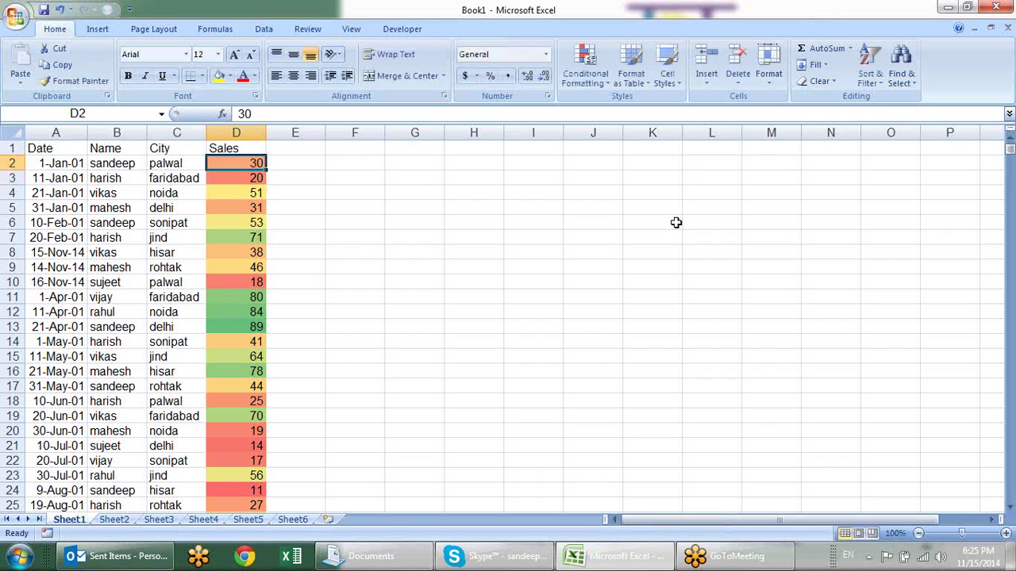
{"action": "type", "text": "40"}
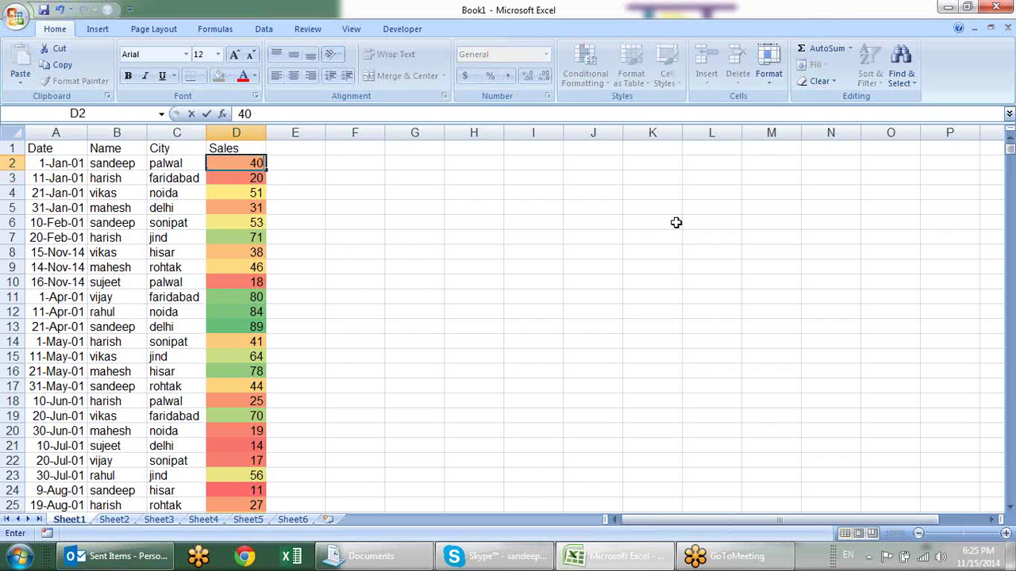
{"action": "key", "text": "Return"}
{"action": "key", "text": "Up"}
{"action": "type", "text": "50"}
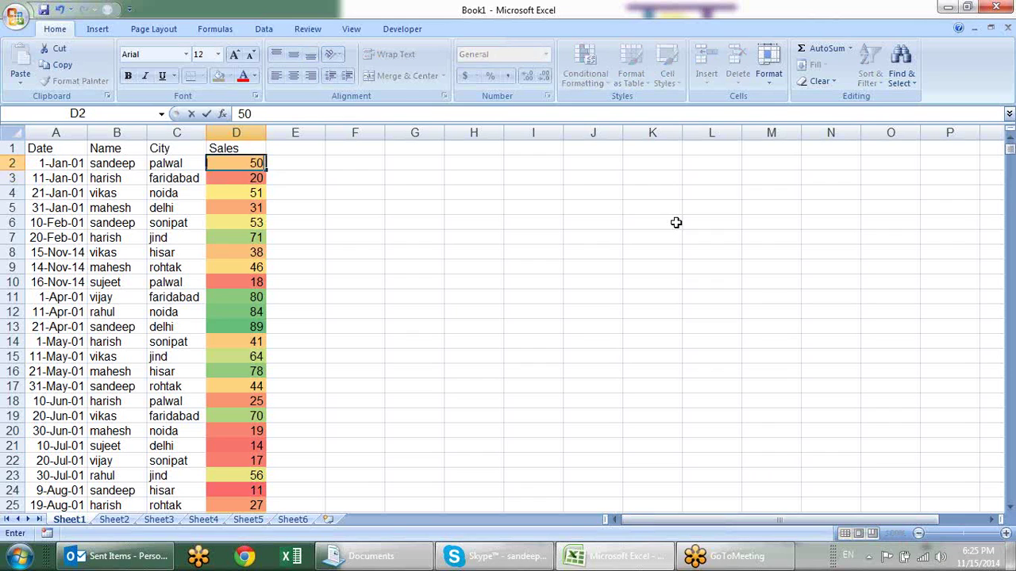
{"action": "key", "text": "Return"}
{"action": "key", "text": "Up"}
{"action": "type", "text": "90"}
{"action": "key", "text": "Return"}
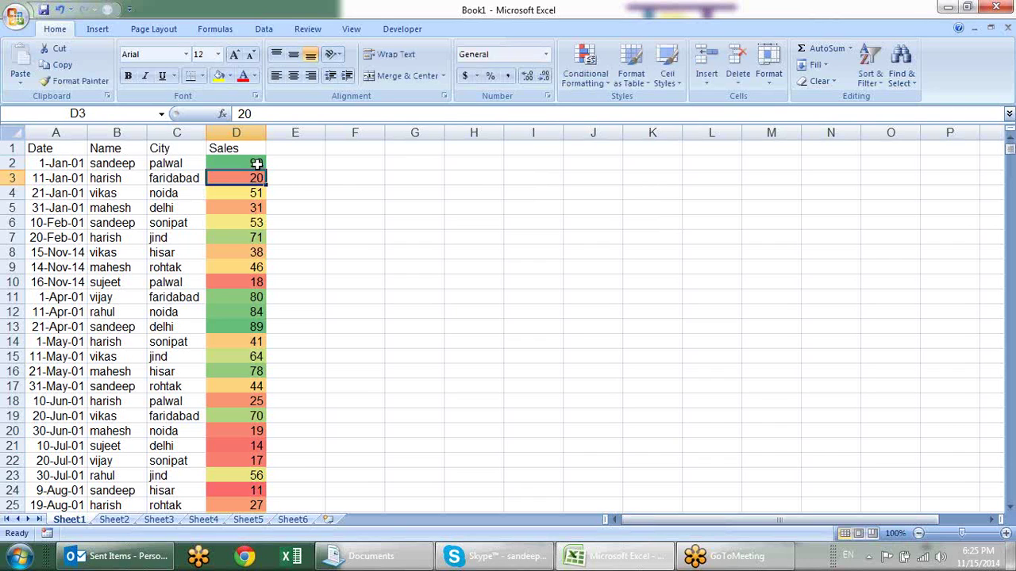
{"action": "left_click", "coordinate": [256, 163]}
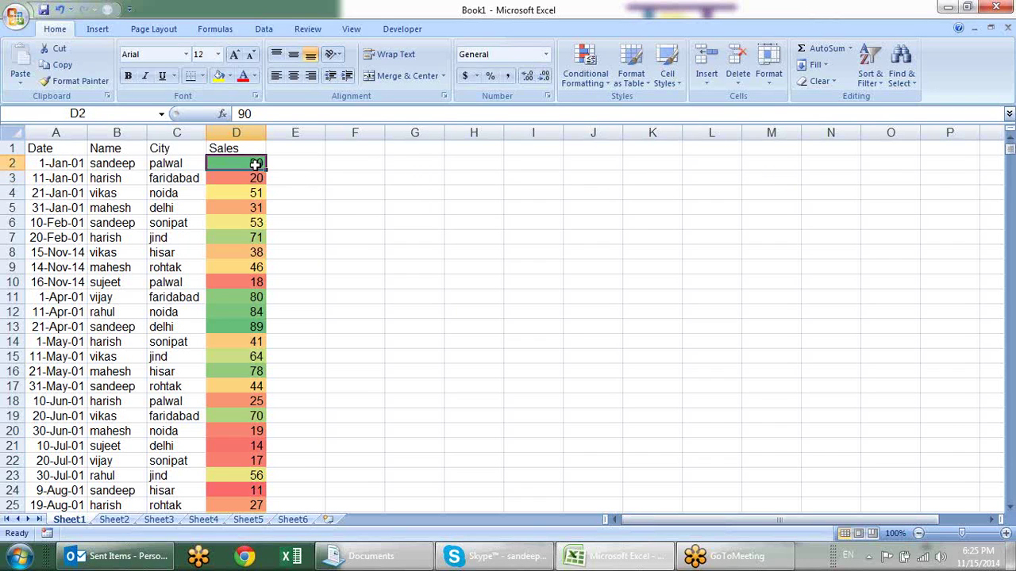
{"action": "key", "text": "ctrl+shift+Down"}
{"action": "scroll", "coordinate": [255, 164], "scroll_direction": "up", "scroll_amount": 3}
{"action": "scroll", "coordinate": [255, 164], "scroll_direction": "up", "scroll_amount": 4}
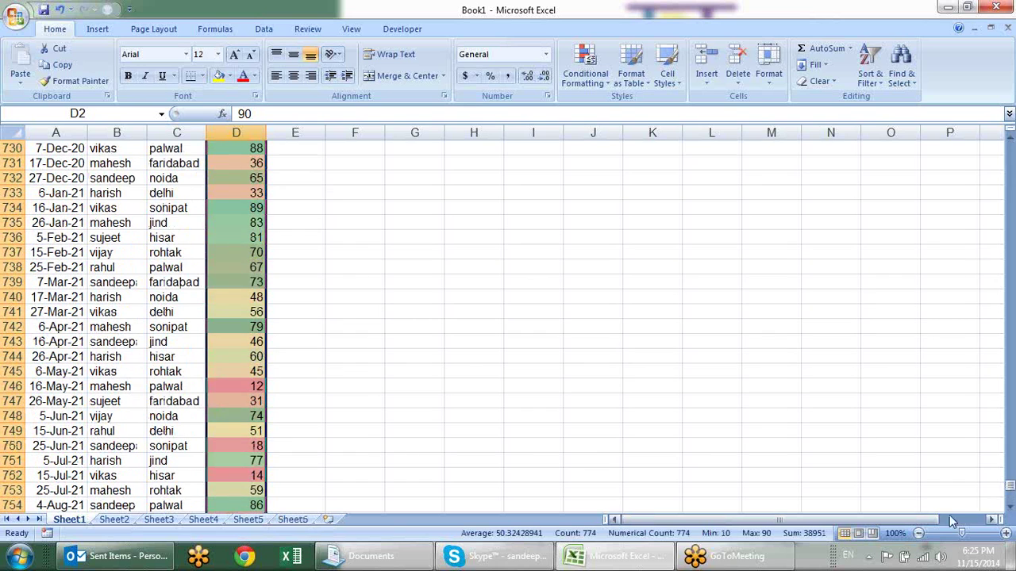
{"action": "left_click_drag", "start_coordinate": [1011, 488], "coordinate": [1011, 147]}
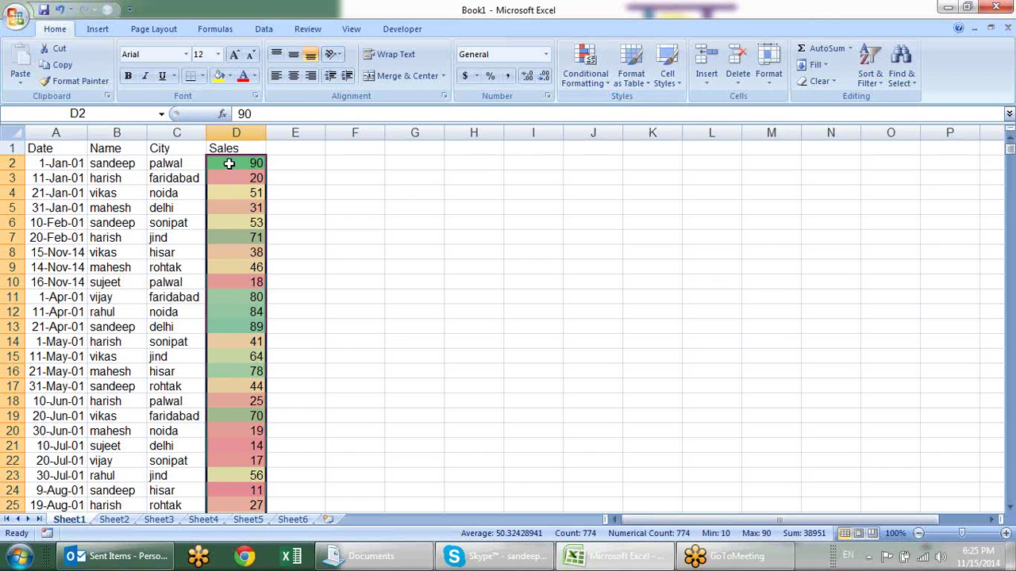
{"action": "scroll", "coordinate": [250, 358], "scroll_direction": "down", "scroll_amount": 5}
{"action": "scroll", "coordinate": [250, 359], "scroll_direction": "up", "scroll_amount": 5}
{"action": "left_click", "coordinate": [259, 162]}
{"action": "left_click_drag", "start_coordinate": [260, 162], "coordinate": [494, 180]}
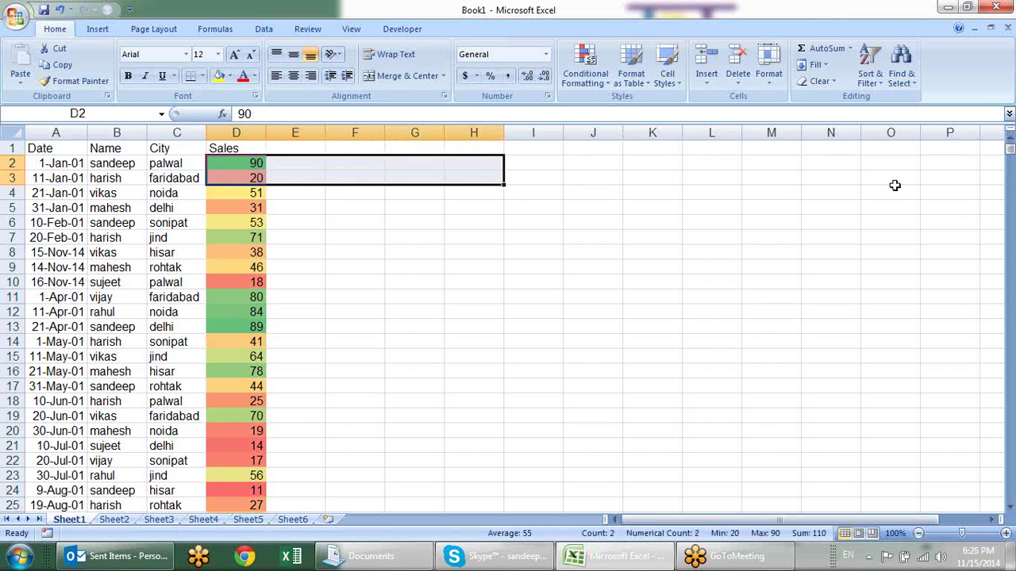
{"action": "left_click", "coordinate": [228, 161]}
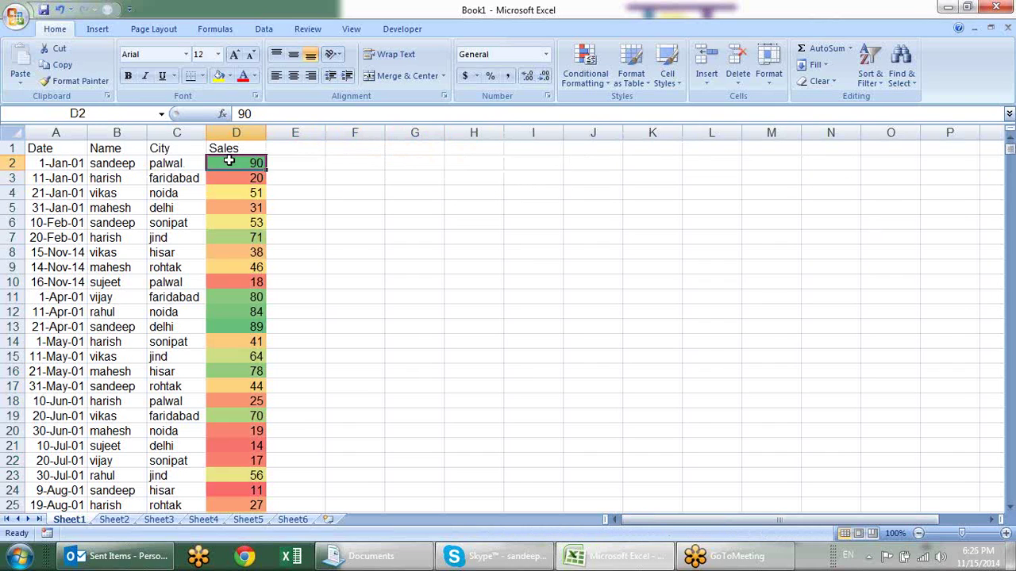
{"action": "key", "text": "ctrl+shift+Down"}
Step: Clear the colour scale rule from the Sales column
{"action": "left_click", "coordinate": [586, 67]}
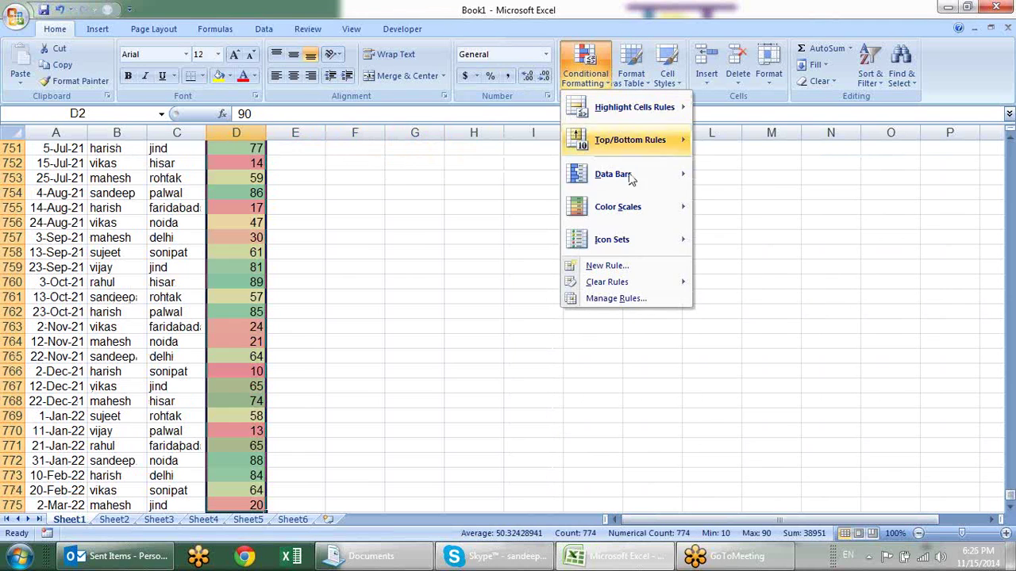
{"action": "mouse_move", "coordinate": [606, 281]}
{"action": "left_click", "coordinate": [723, 298]}
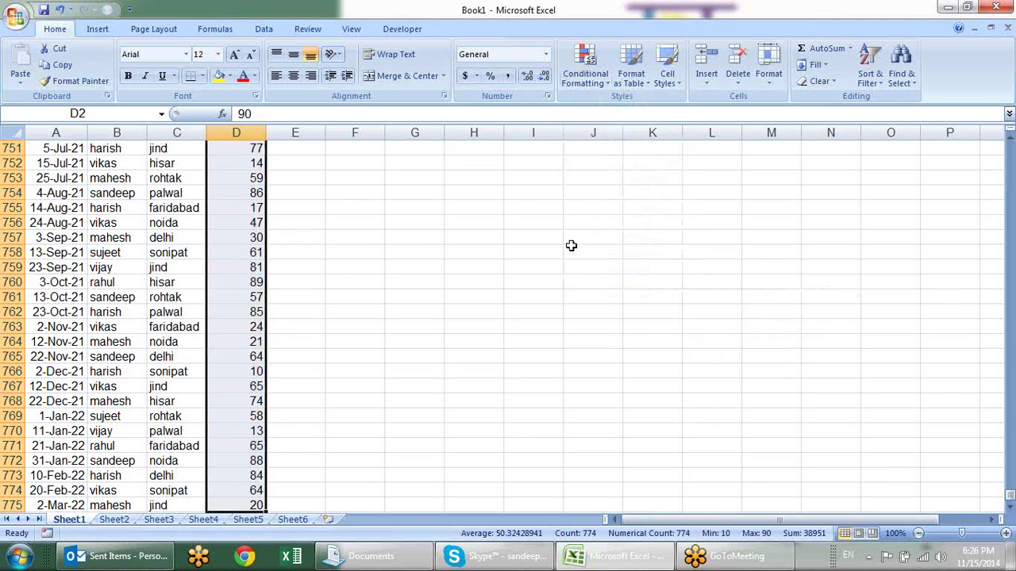
{"action": "scroll", "coordinate": [540, 262], "scroll_direction": "up", "scroll_amount": 8}
{"action": "scroll", "coordinate": [540, 262], "scroll_direction": "up", "scroll_amount": 9}
Step: Reselect the Sales values and bring up the Icon Sets choices
{"action": "left_click", "coordinate": [585, 67]}
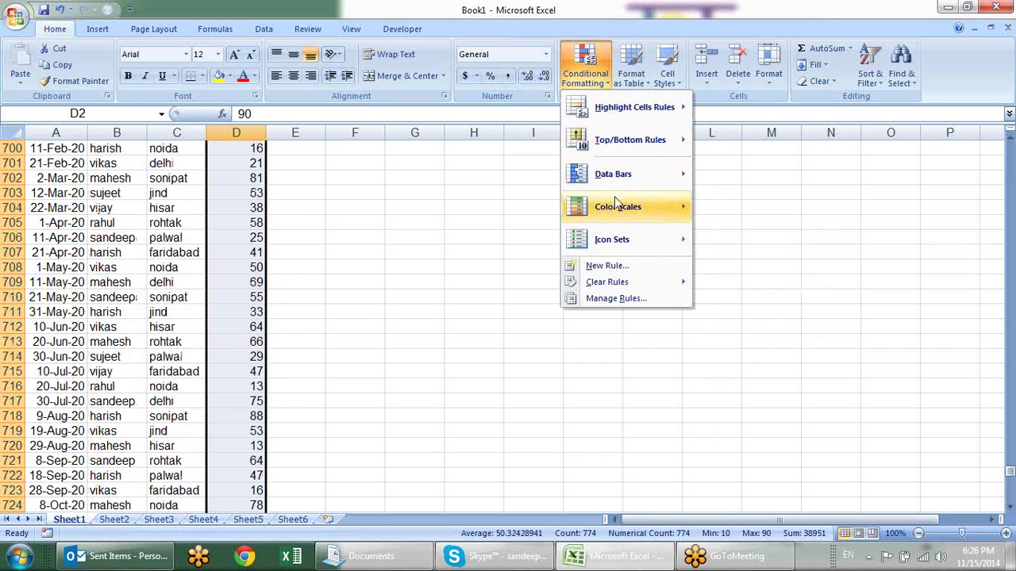
{"action": "left_click", "coordinate": [465, 441]}
{"action": "left_click_drag", "start_coordinate": [1011, 476], "coordinate": [1011, 147]}
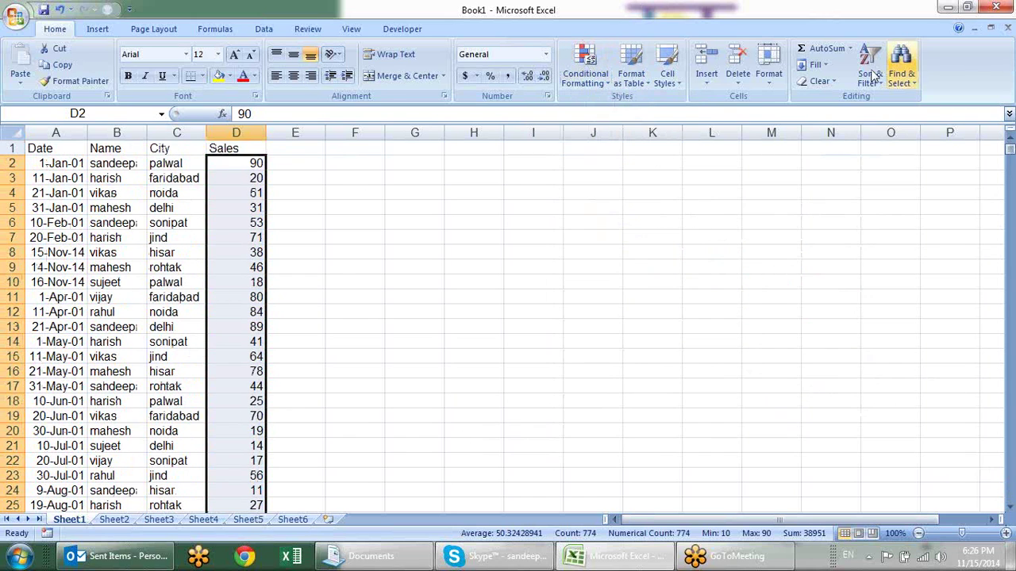
{"action": "left_click", "coordinate": [597, 83]}
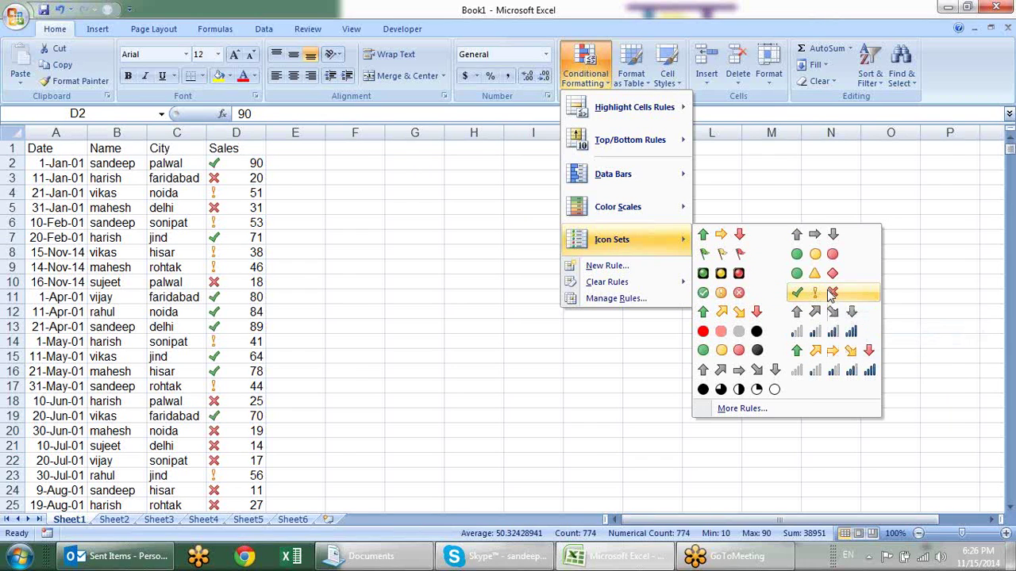
Step: Apply the 3 Symbols (Uncircled) icon set to the Sales column
{"action": "left_click", "coordinate": [830, 295]}
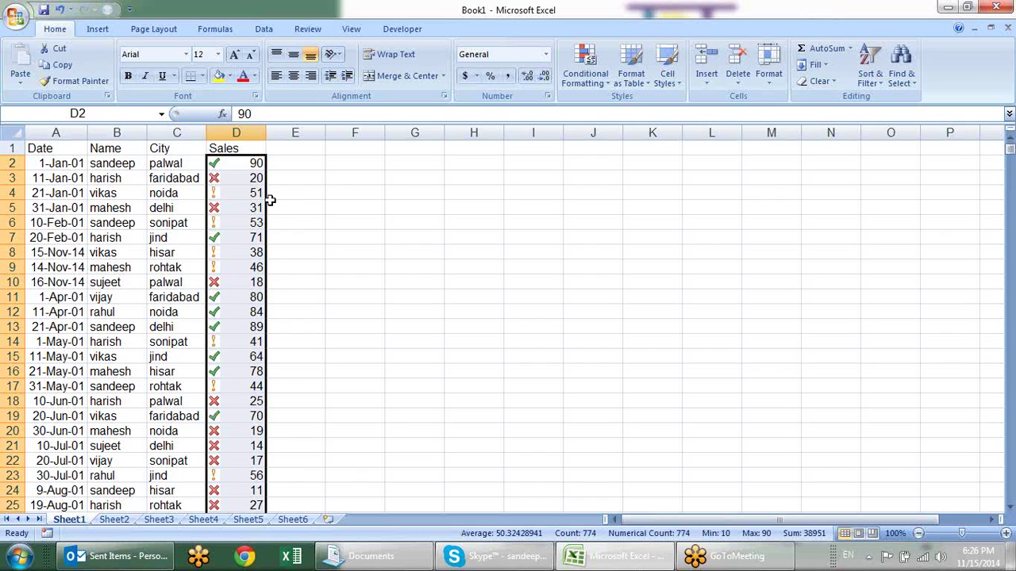
{"action": "left_click", "coordinate": [327, 194]}
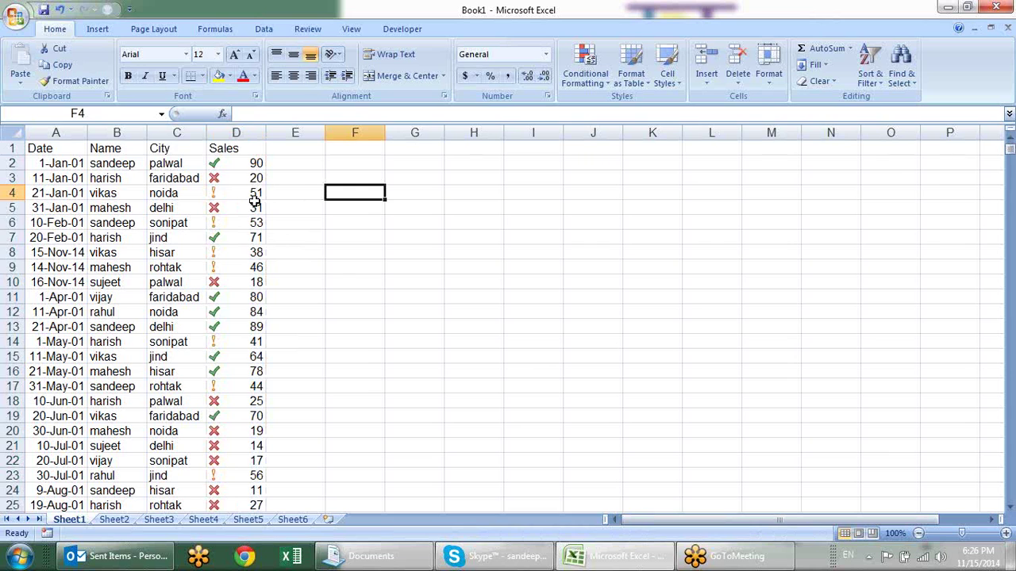
{"action": "scroll", "coordinate": [254, 200], "scroll_direction": "down", "scroll_amount": 5}
{"action": "scroll", "coordinate": [257, 270], "scroll_direction": "up", "scroll_amount": 5}
Step: Reselect the Sales values D2:D775 and open the Conditional Formatting menu
{"action": "left_click", "coordinate": [258, 165]}
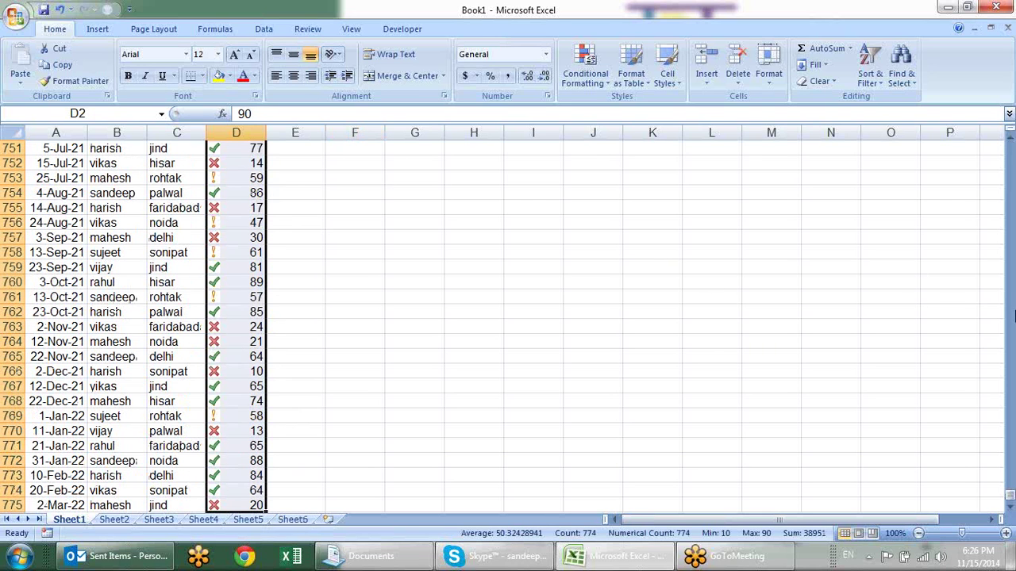
{"action": "left_click_drag", "start_coordinate": [1011, 492], "coordinate": [1008, 146]}
{"action": "left_click", "coordinate": [607, 74]}
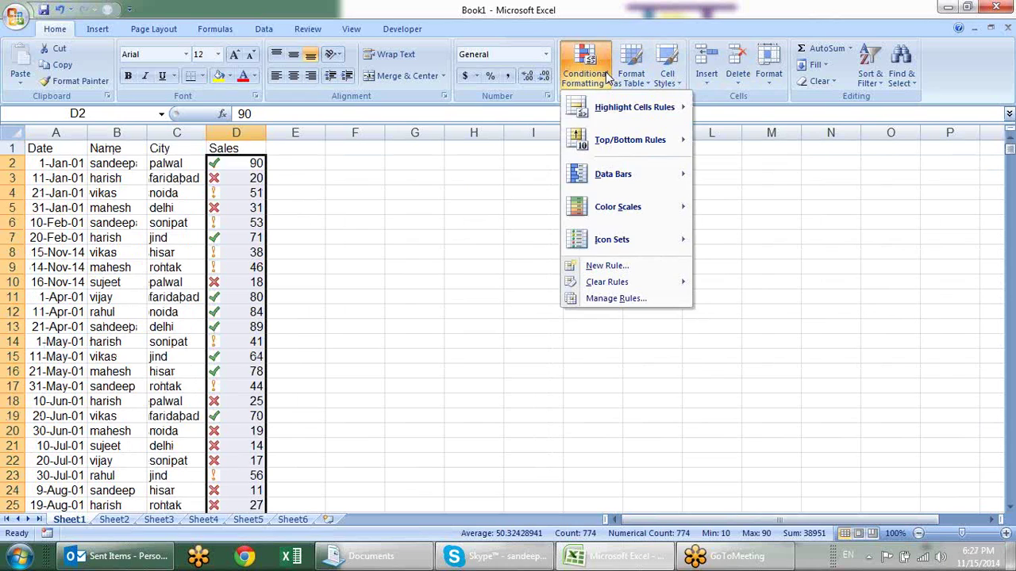
{"action": "mouse_move", "coordinate": [612, 240]}
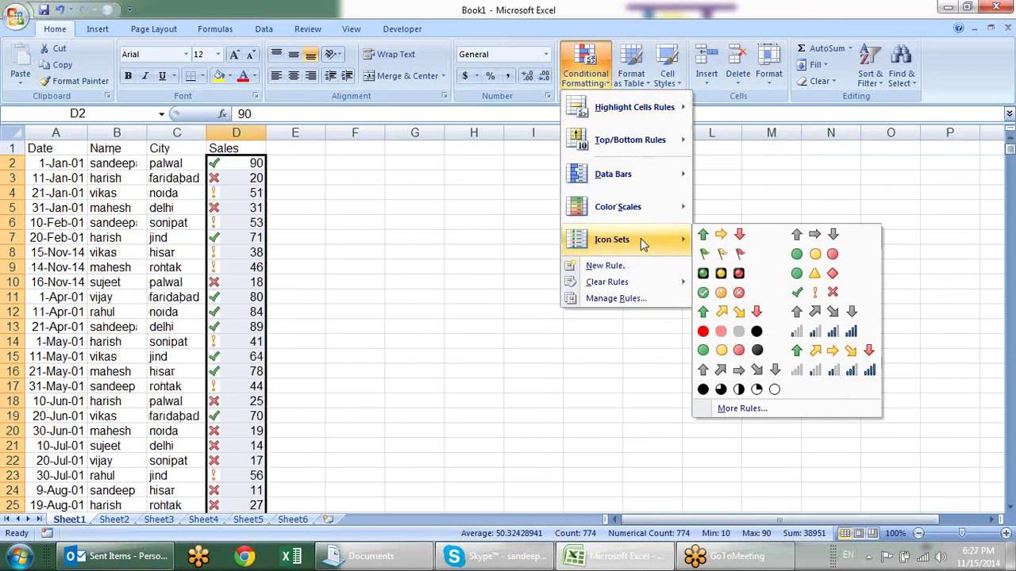
Step: Open the Icon Set rule for editing from the Rules Manager
{"action": "left_click", "coordinate": [647, 299]}
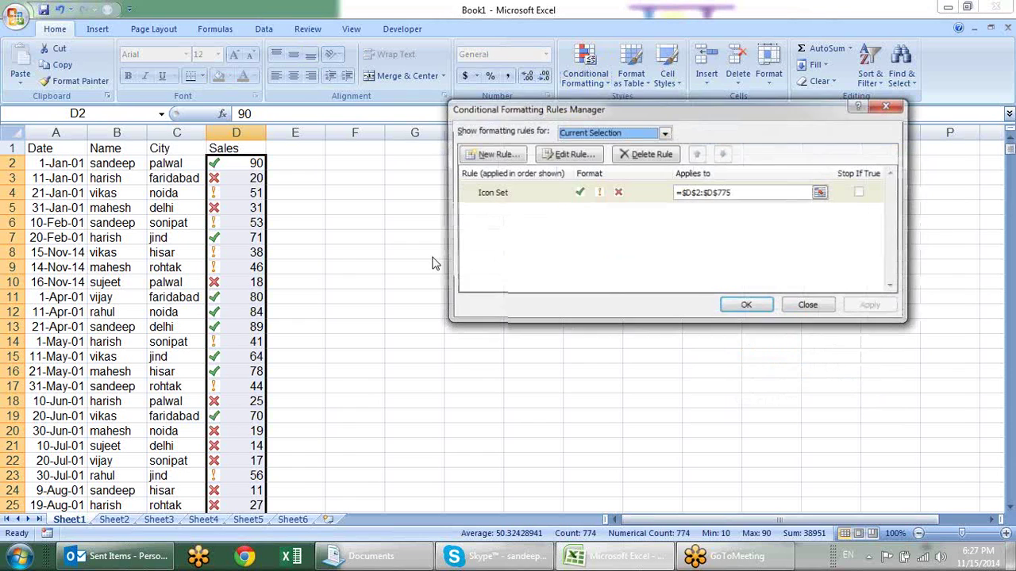
{"action": "left_click", "coordinate": [532, 194]}
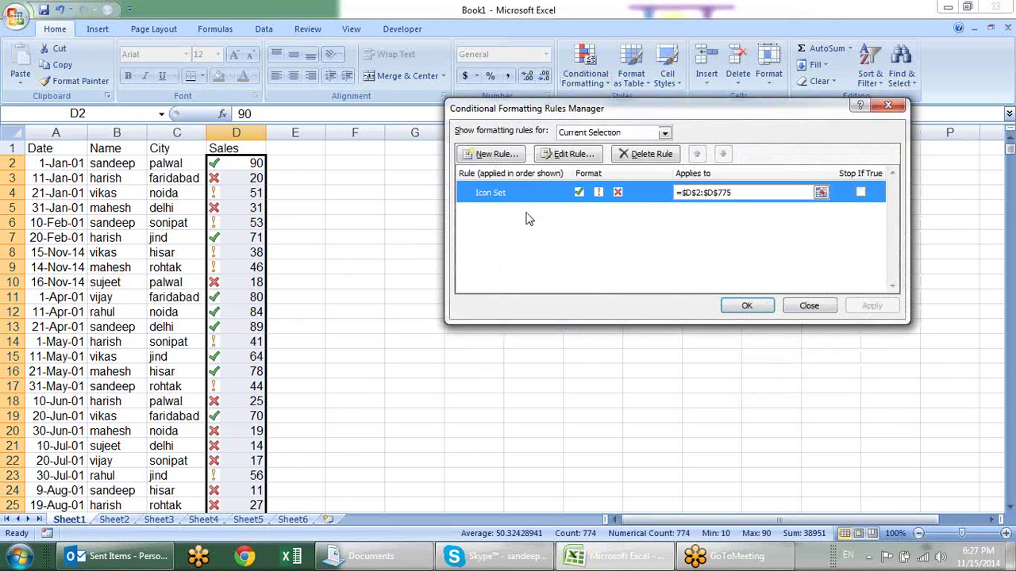
{"action": "left_click", "coordinate": [560, 155]}
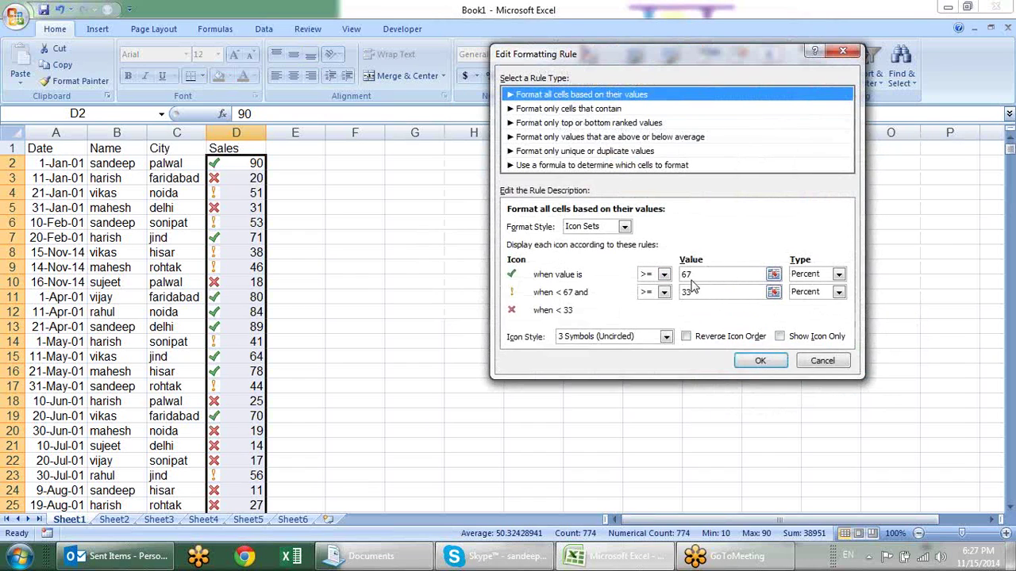
{"action": "left_click_drag", "start_coordinate": [710, 53], "coordinate": [616, 37]}
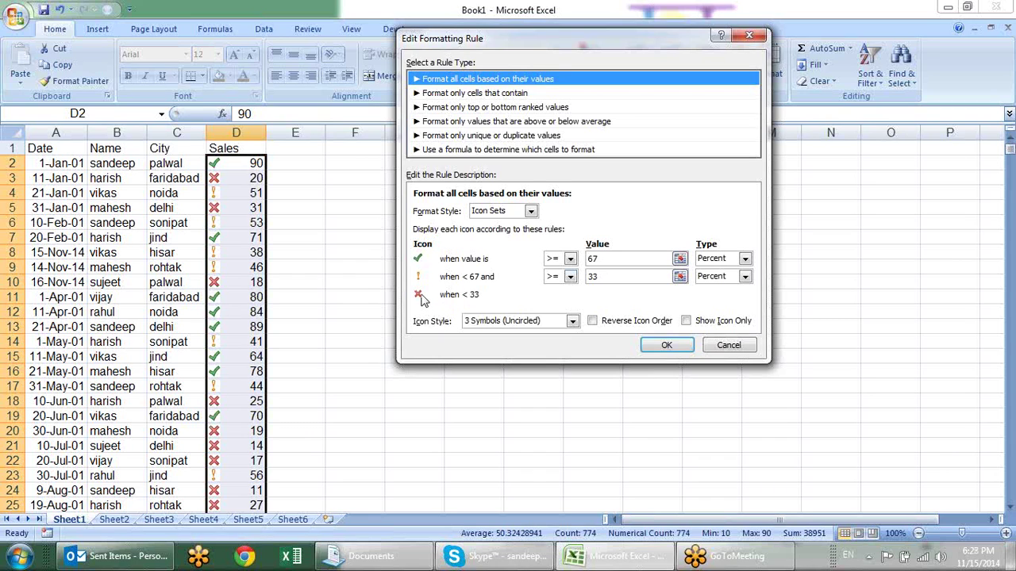
Step: Set both icon thresholds to Number type with values 71 and 51, and apply
{"action": "left_click", "coordinate": [745, 259]}
{"action": "left_click", "coordinate": [735, 273]}
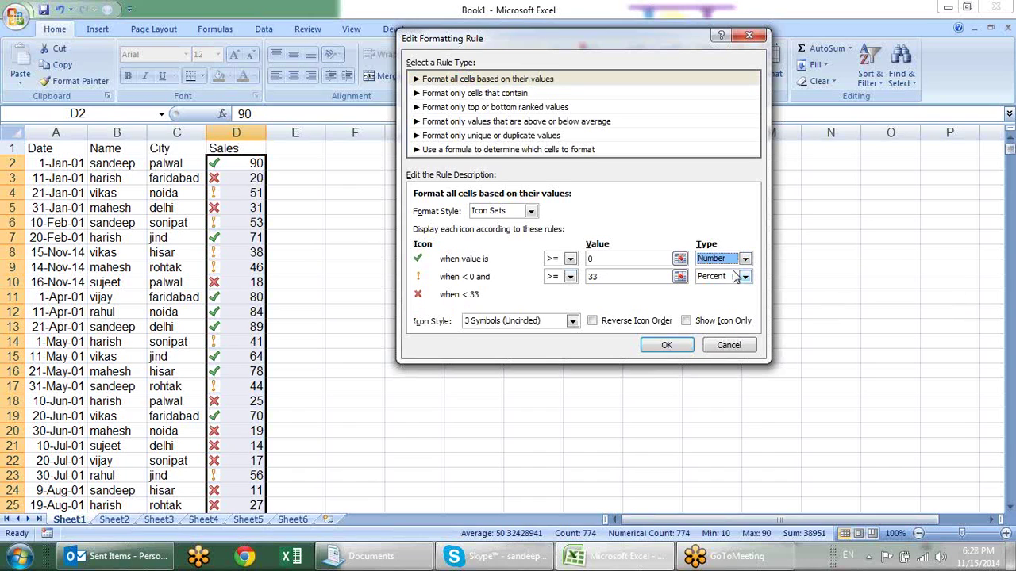
{"action": "left_click", "coordinate": [745, 276]}
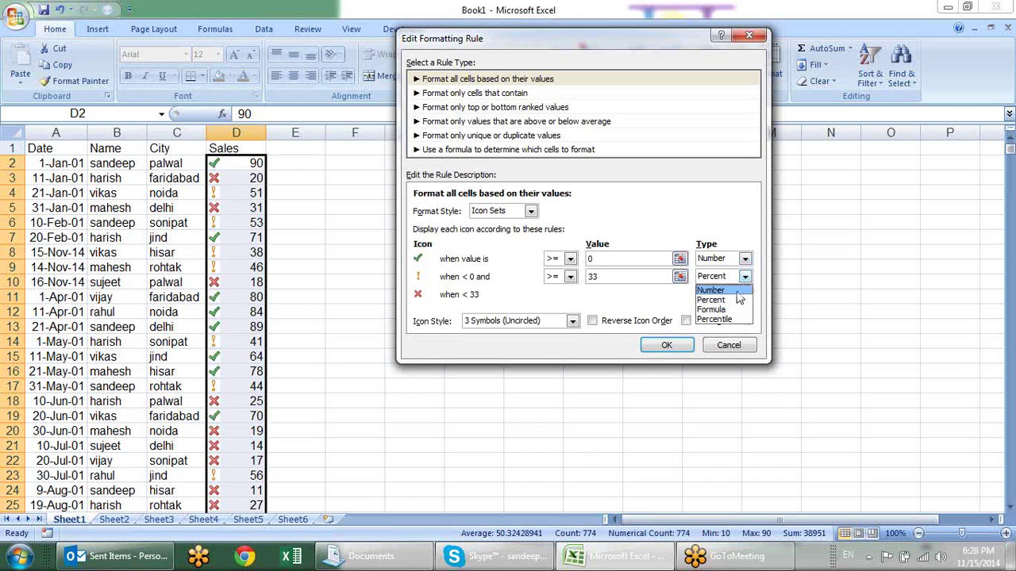
{"action": "left_click", "coordinate": [718, 288]}
{"action": "left_click", "coordinate": [601, 261]}
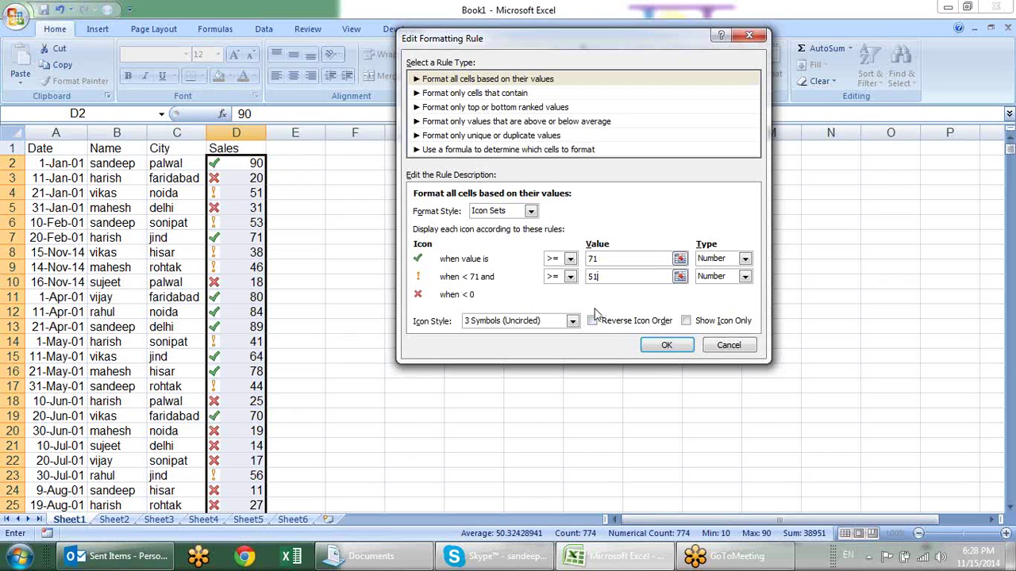
{"action": "left_click", "coordinate": [667, 345]}
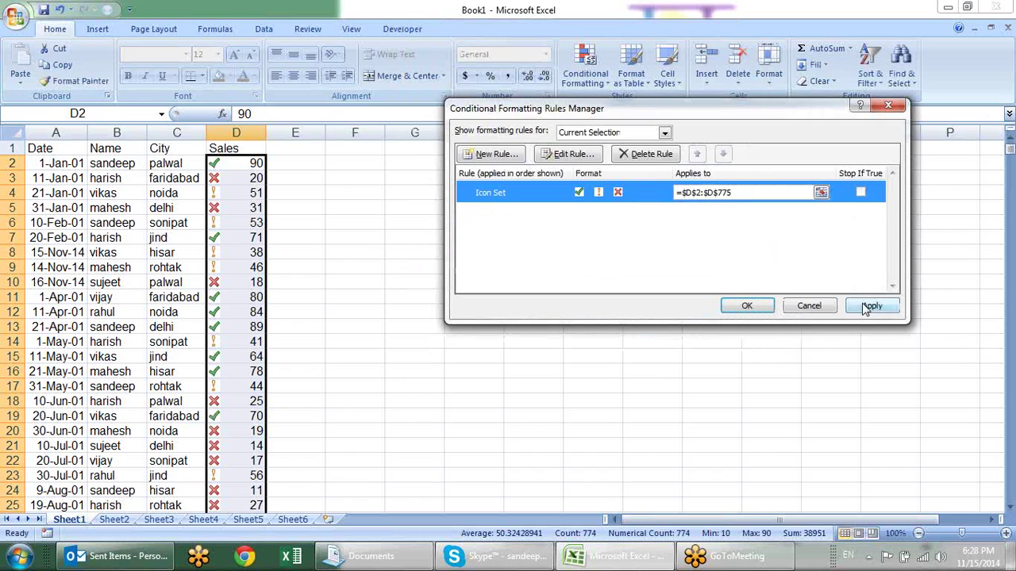
{"action": "left_click", "coordinate": [869, 306]}
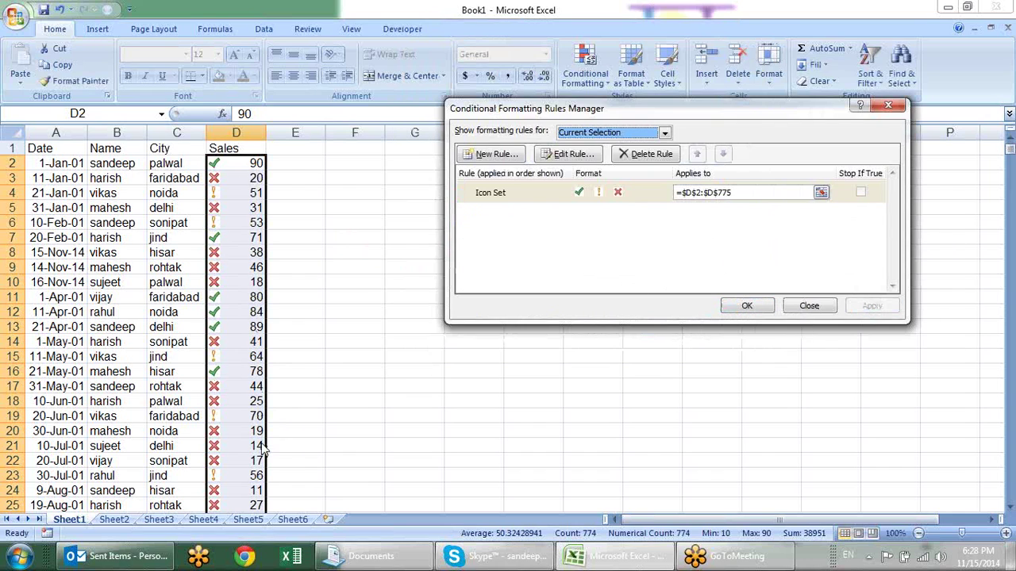
Step: Try 5 Ratings and Red To Black icon styles, settling on 3 Symbols (Circled)
{"action": "double_click", "coordinate": [554, 192]}
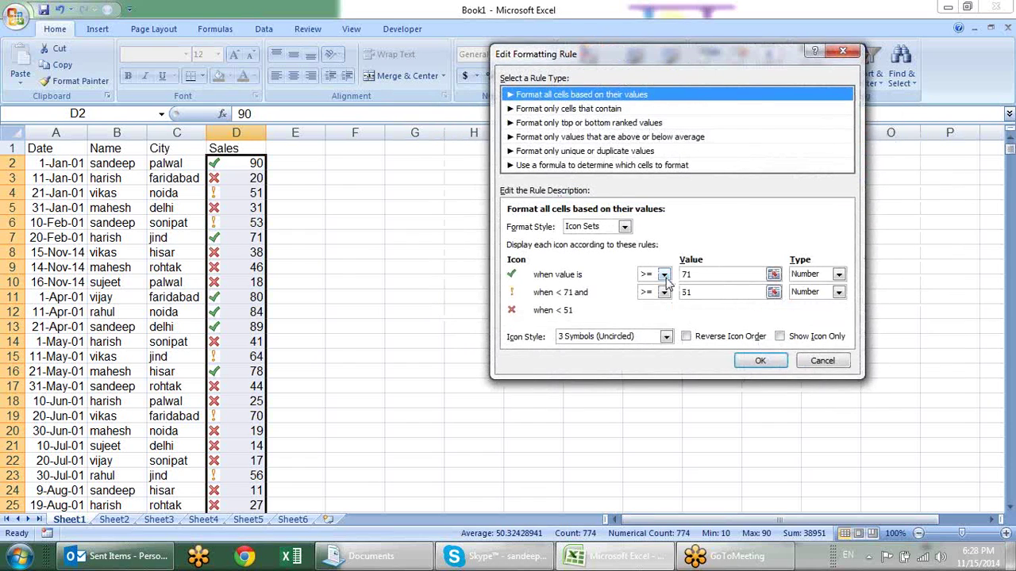
{"action": "left_click", "coordinate": [625, 227]}
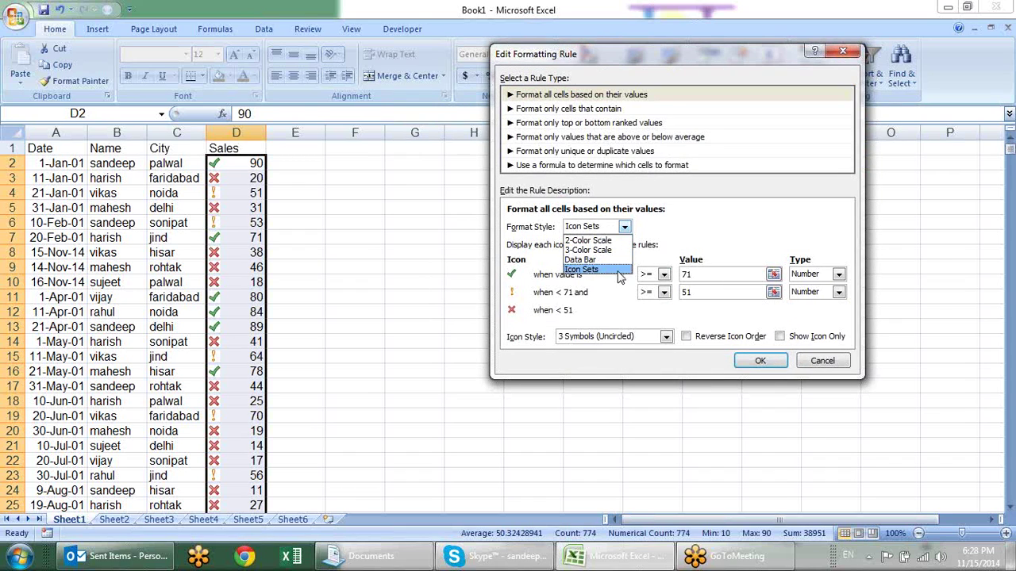
{"action": "left_click", "coordinate": [619, 269]}
{"action": "left_click", "coordinate": [670, 339]}
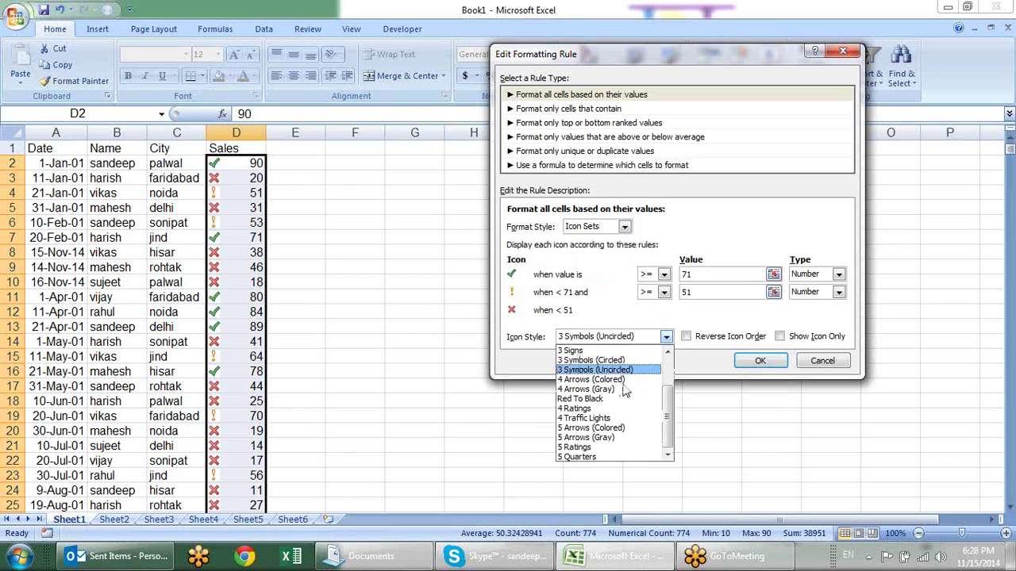
{"action": "left_click", "coordinate": [627, 446]}
{"action": "left_click", "coordinate": [667, 373]}
{"action": "left_click", "coordinate": [625, 436]}
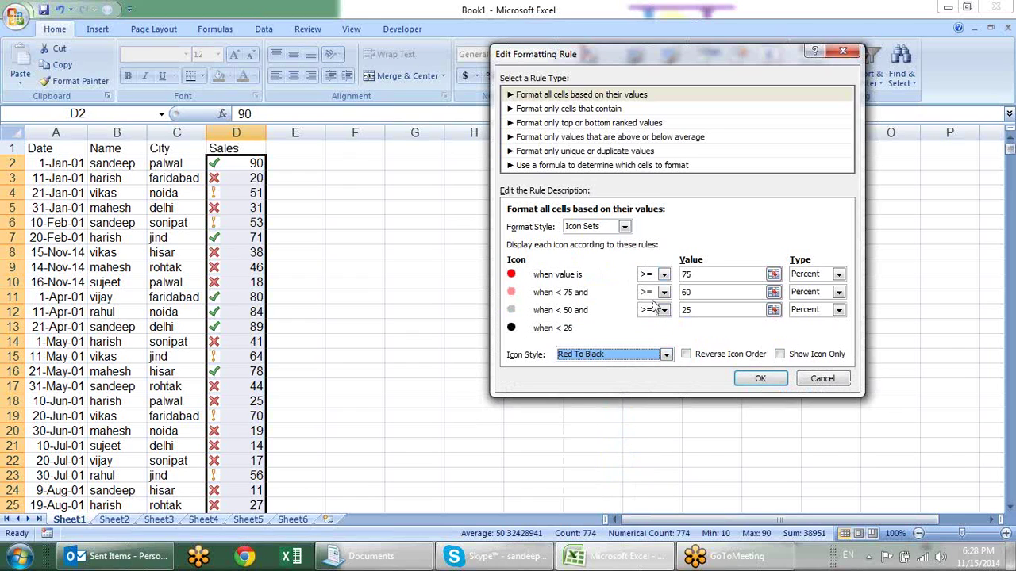
{"action": "left_click", "coordinate": [667, 354]}
{"action": "left_click", "coordinate": [620, 381]}
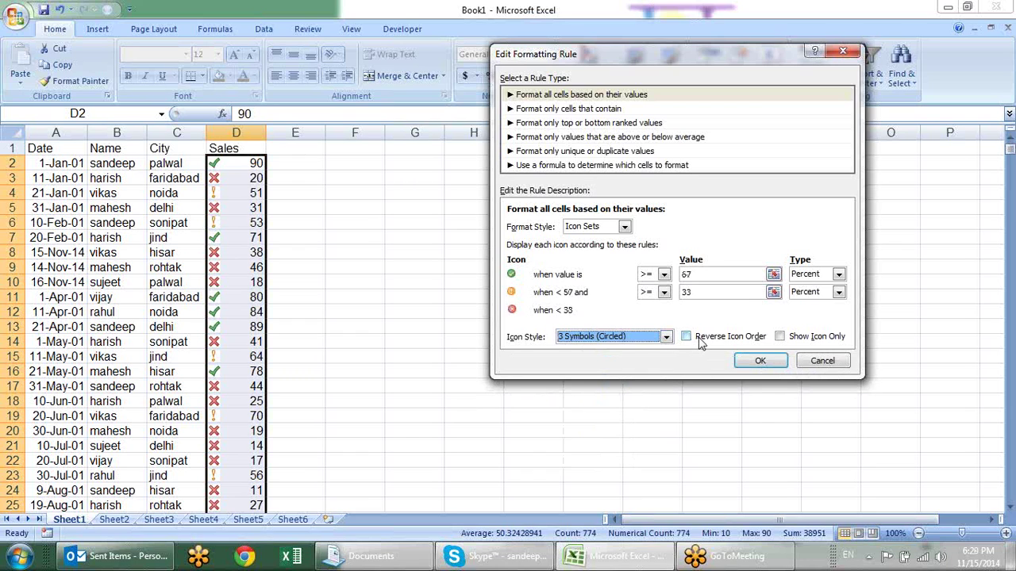
{"action": "left_click", "coordinate": [700, 339]}
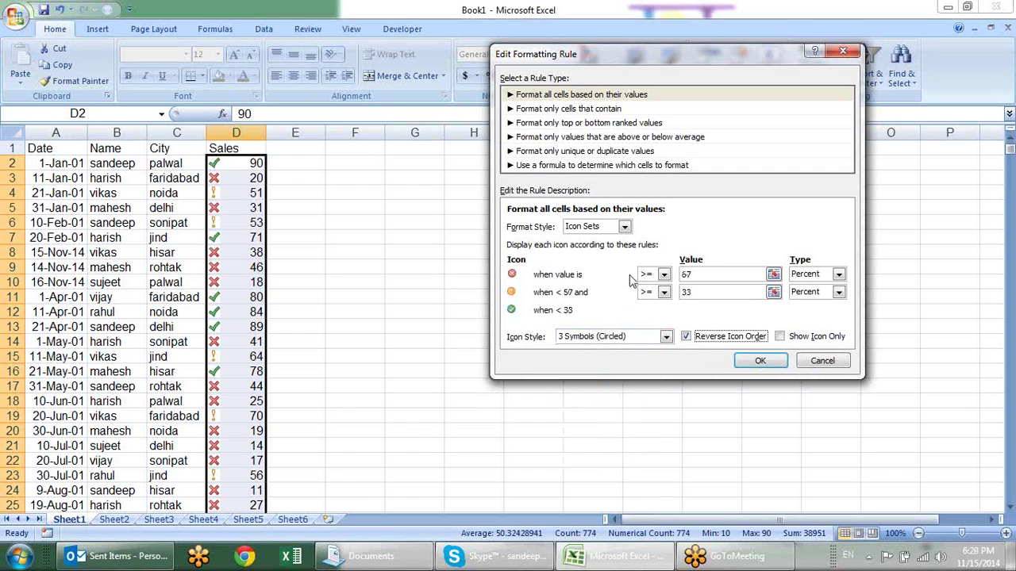
{"action": "left_click", "coordinate": [689, 340]}
Step: Turn on Show Icon Only for the Sales icon rule and apply it
{"action": "left_click", "coordinate": [783, 338]}
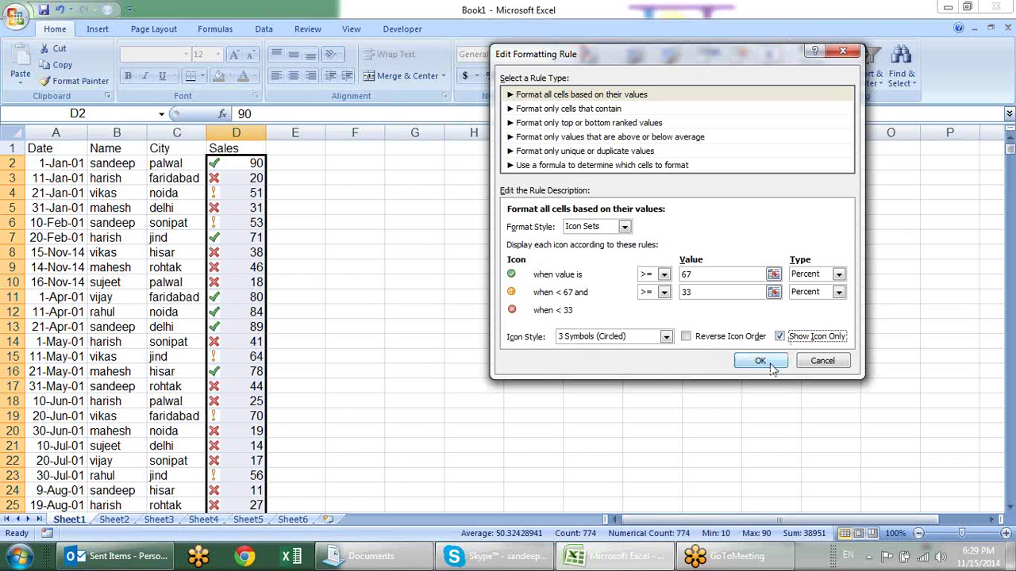
{"action": "left_click", "coordinate": [760, 360]}
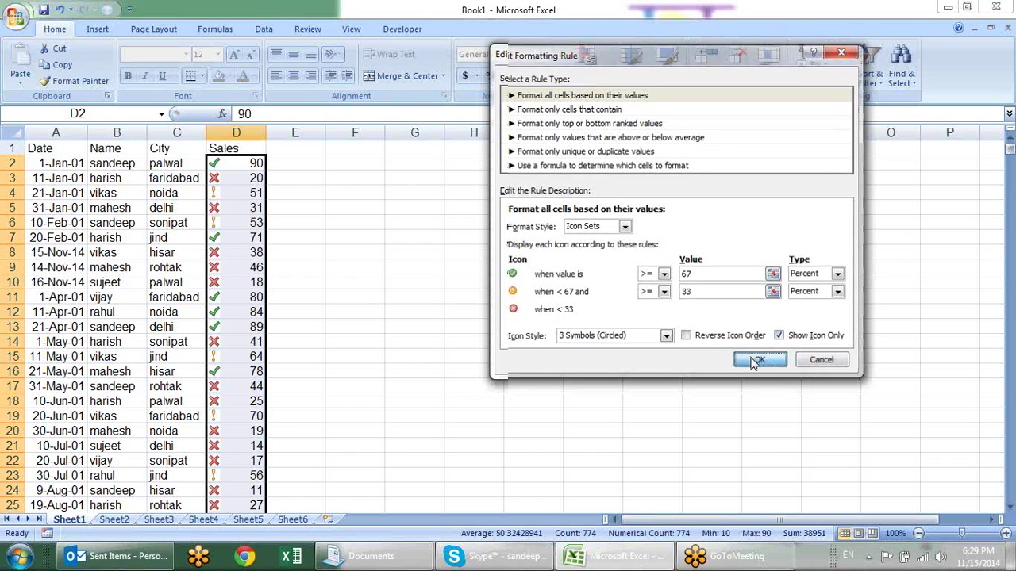
{"action": "left_click", "coordinate": [872, 306]}
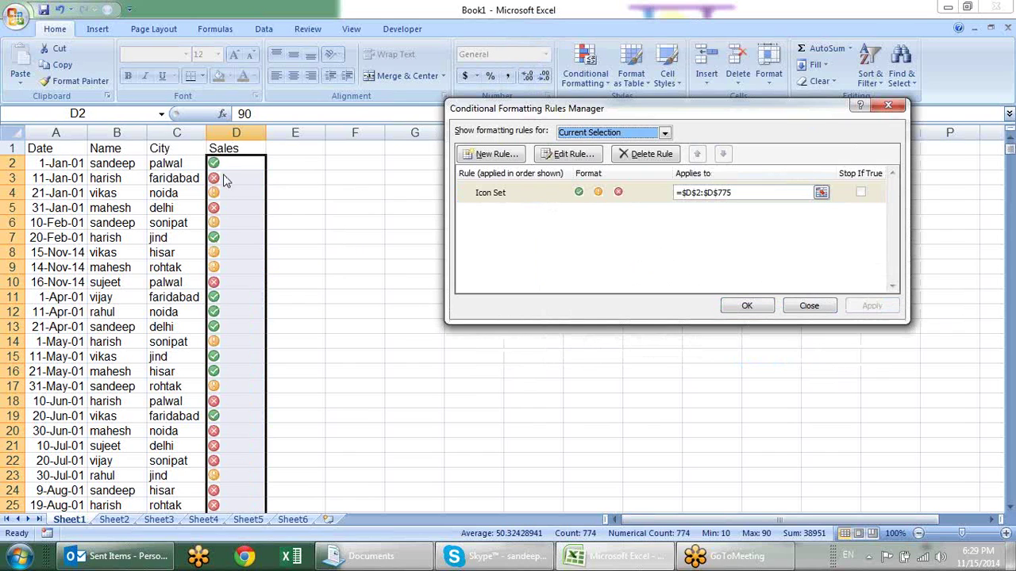
Step: Uncheck Show Icon Only so numbers reappear, apply, and close the Rules Manager
{"action": "double_click", "coordinate": [554, 198]}
{"action": "left_click", "coordinate": [780, 336]}
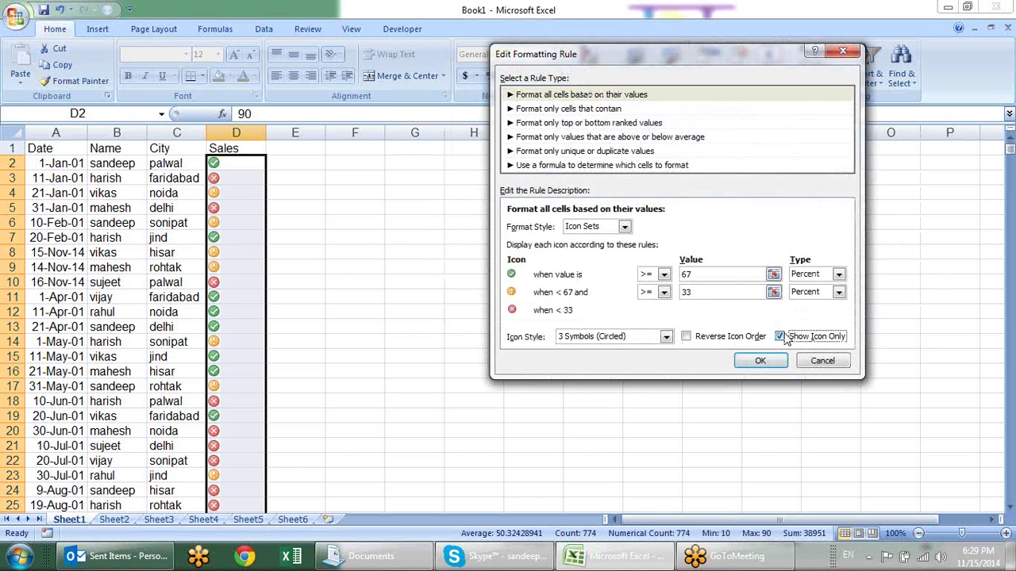
{"action": "left_click", "coordinate": [772, 362]}
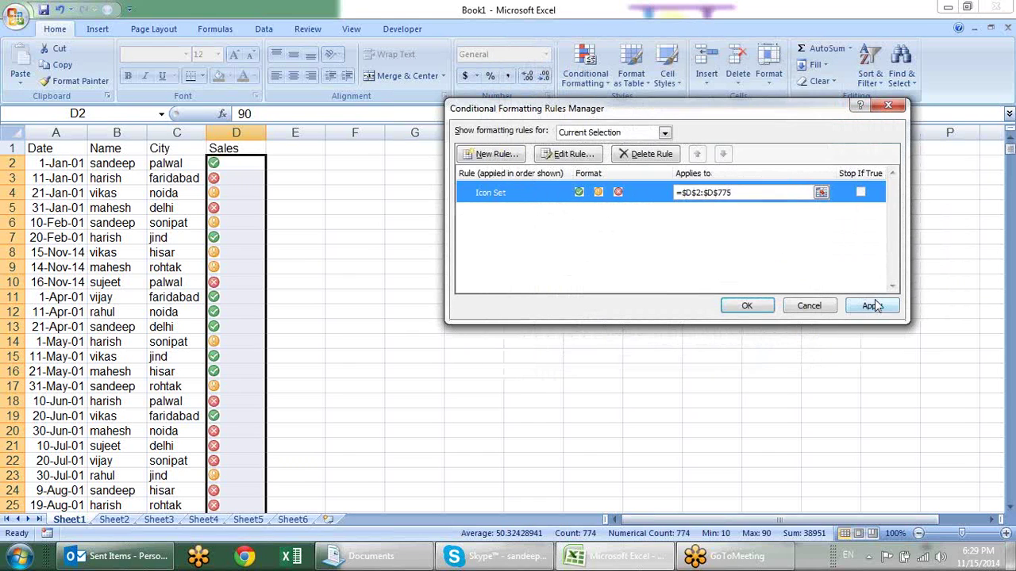
{"action": "left_click", "coordinate": [871, 305]}
{"action": "left_click", "coordinate": [750, 308]}
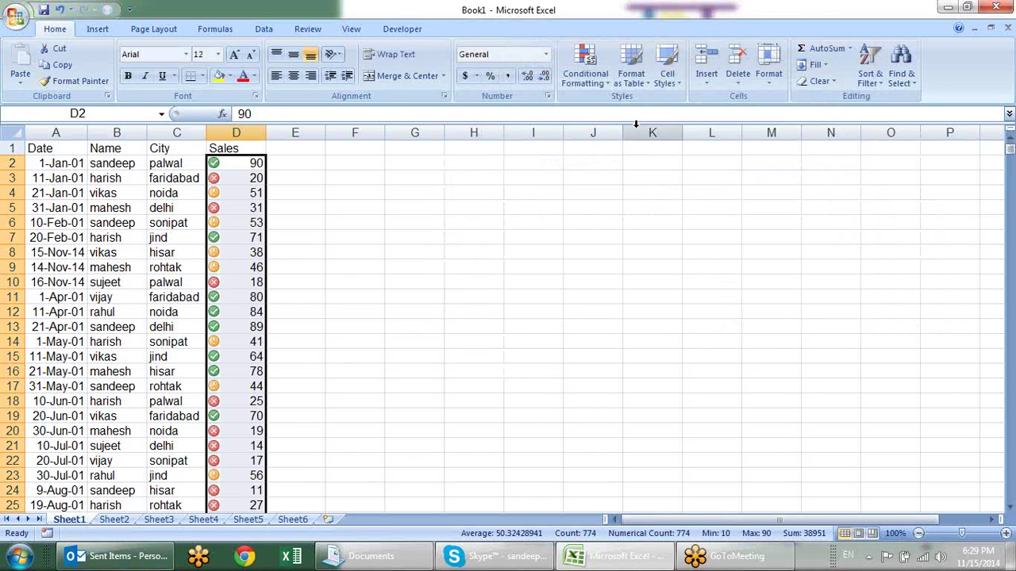
Step: Clear the icon-set rules from the selected Sales cells and open the New Formatting Rule dialog
{"action": "left_click", "coordinate": [604, 84]}
{"action": "mouse_move", "coordinate": [607, 282]}
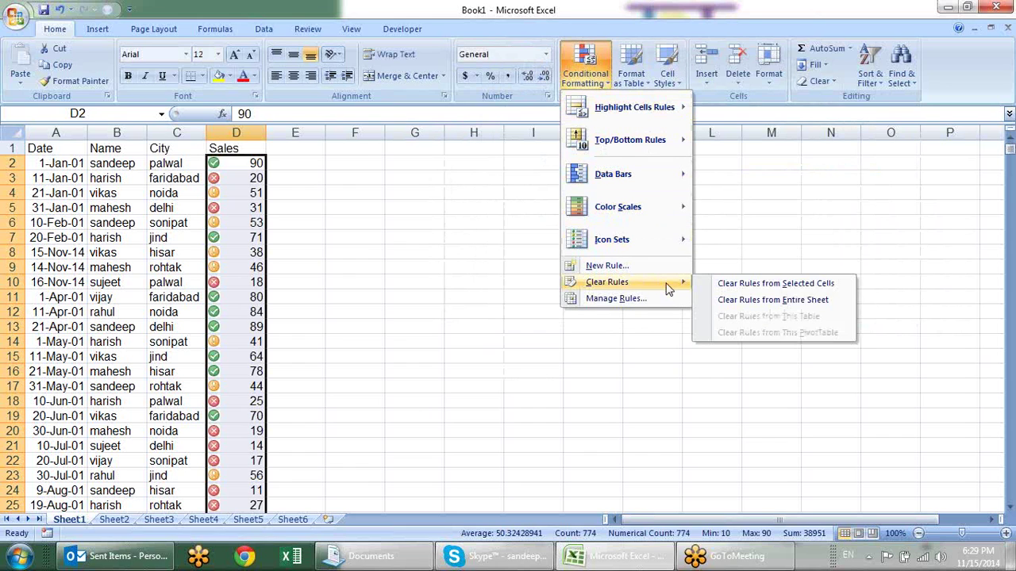
{"action": "left_click", "coordinate": [770, 285]}
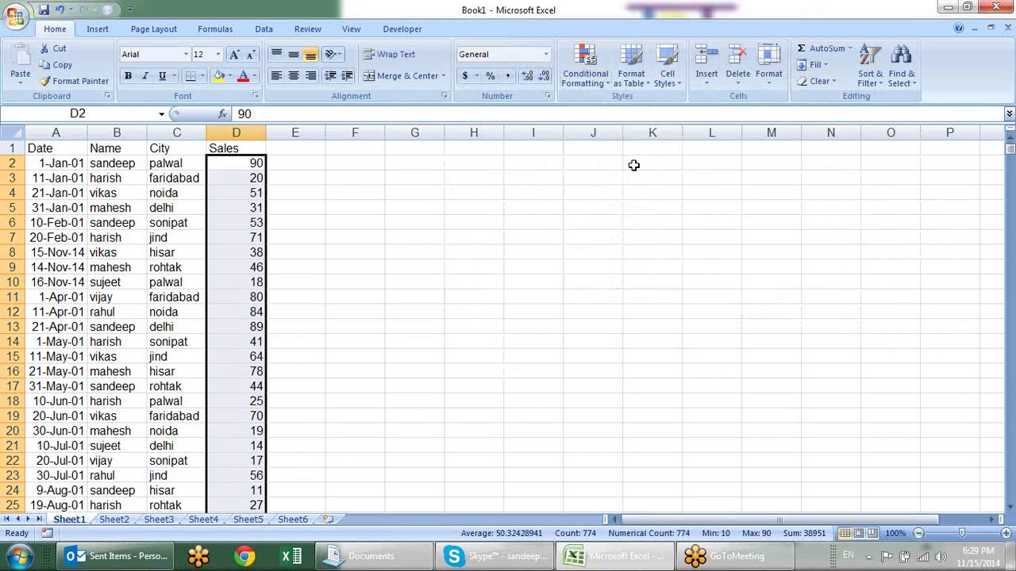
{"action": "left_click", "coordinate": [603, 79]}
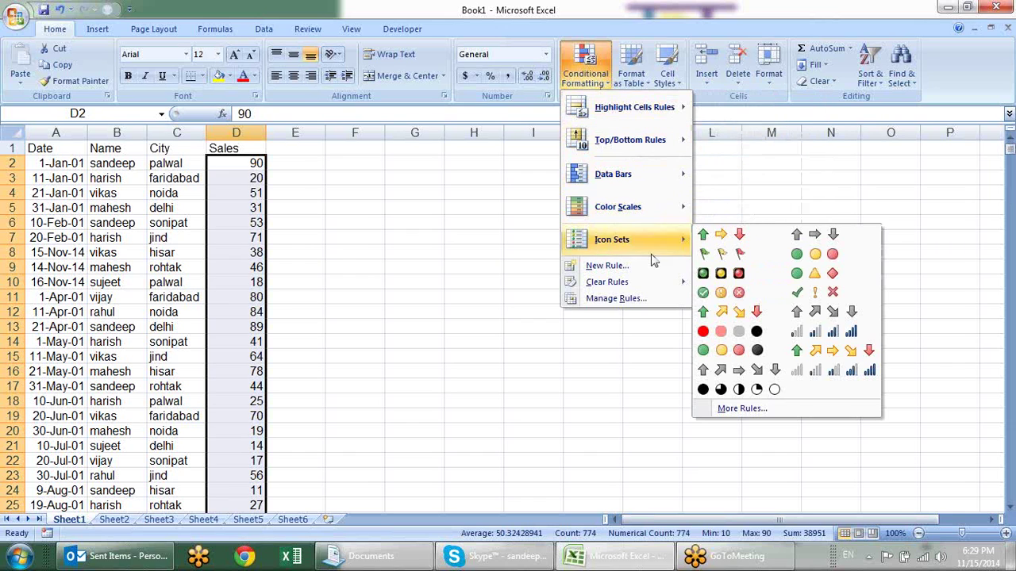
{"action": "left_click", "coordinate": [603, 265]}
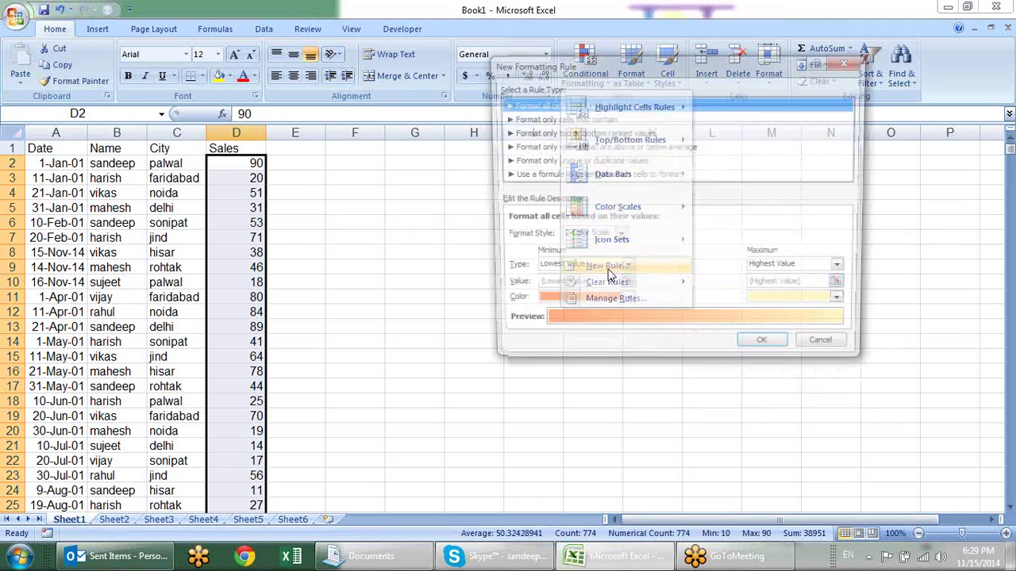
{"action": "key", "text": "Escape"}
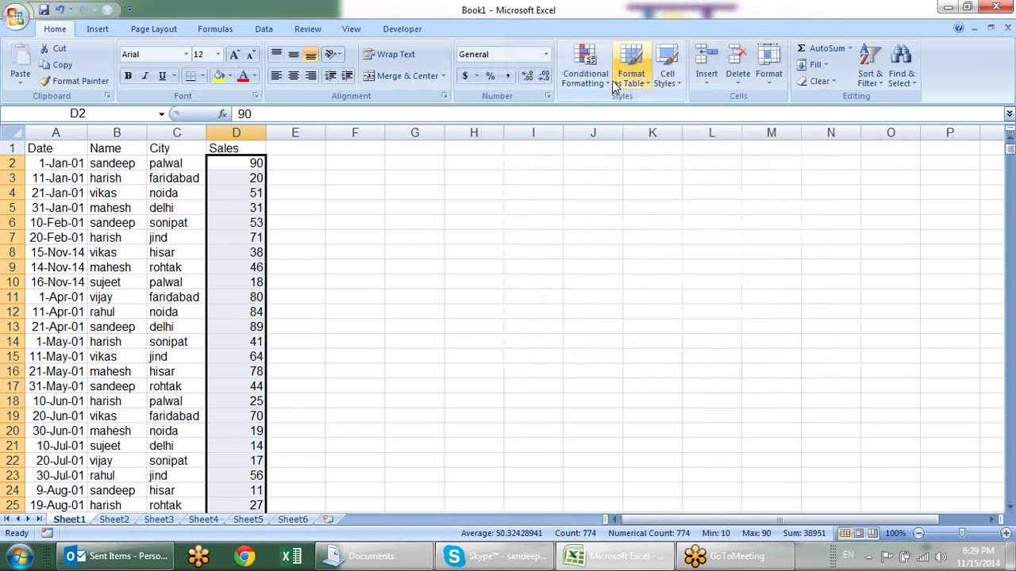
{"action": "left_click", "coordinate": [603, 79]}
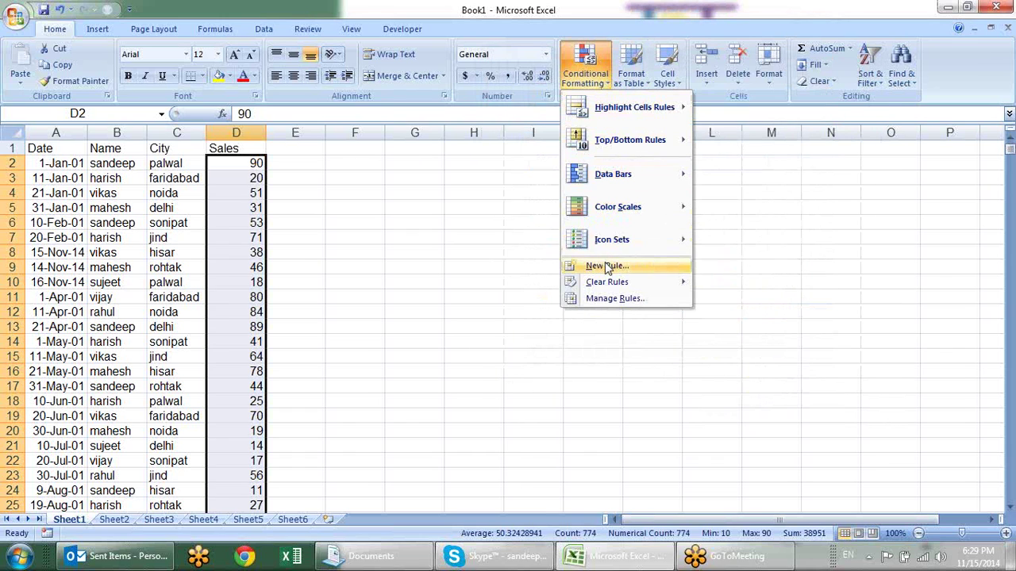
{"action": "left_click", "coordinate": [604, 267]}
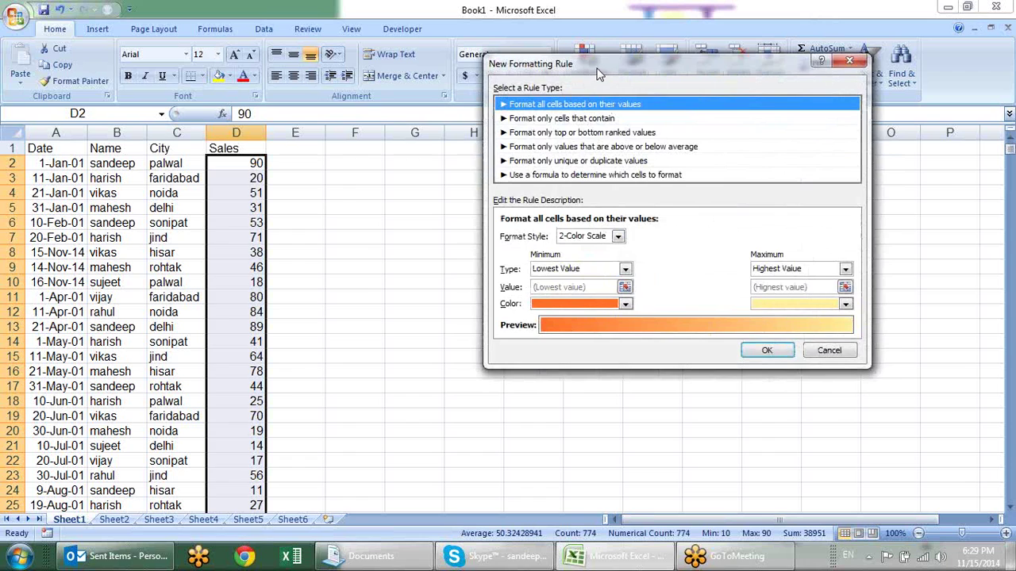
Step: Review the 2-Color Scale minimum and colour options, then switch the rule to a 3-Color Scale
{"action": "left_click_drag", "start_coordinate": [599, 73], "coordinate": [533, 125]}
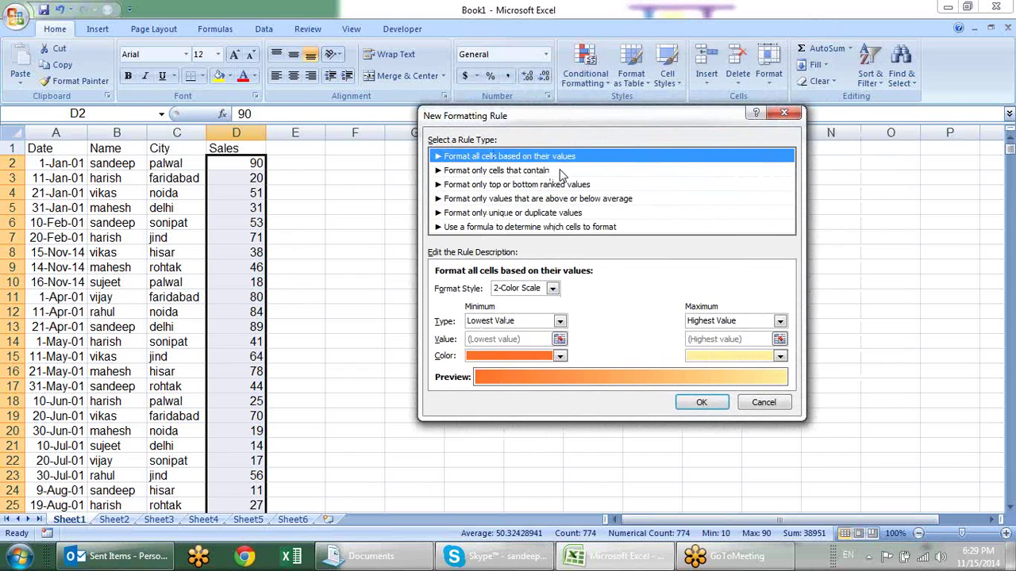
{"action": "left_click", "coordinate": [553, 289]}
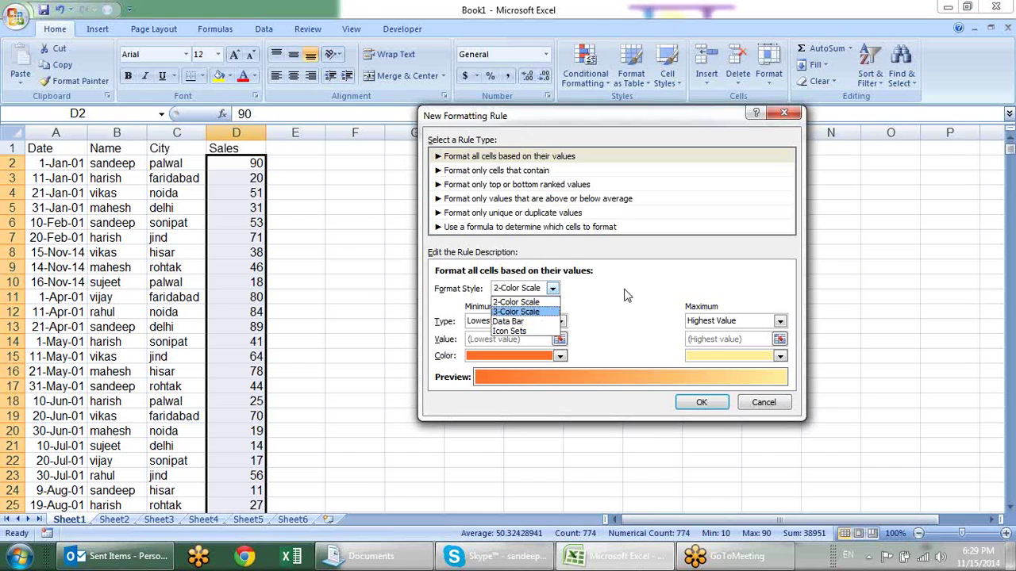
{"action": "left_click", "coordinate": [512, 304]}
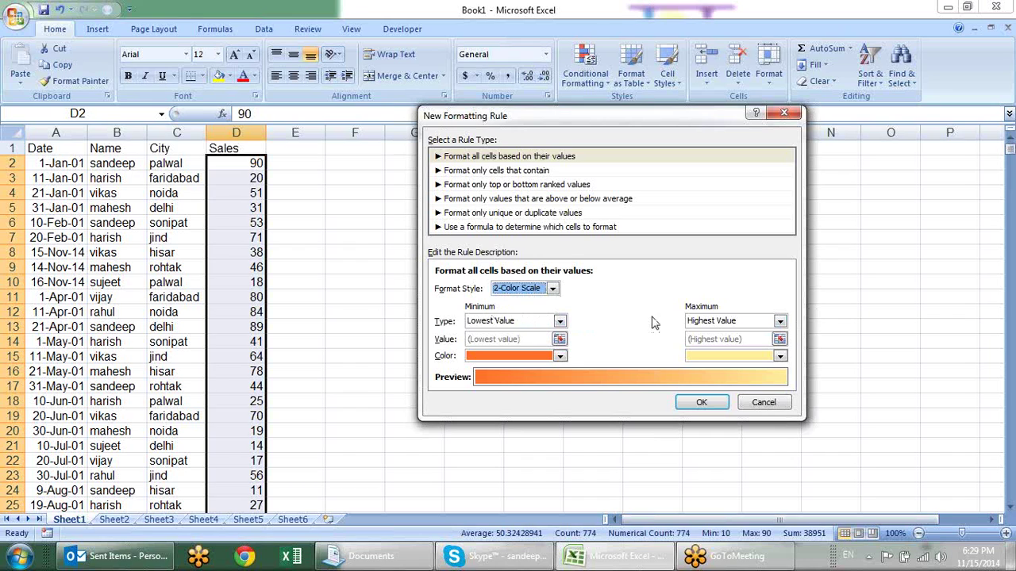
{"action": "left_click", "coordinate": [560, 322]}
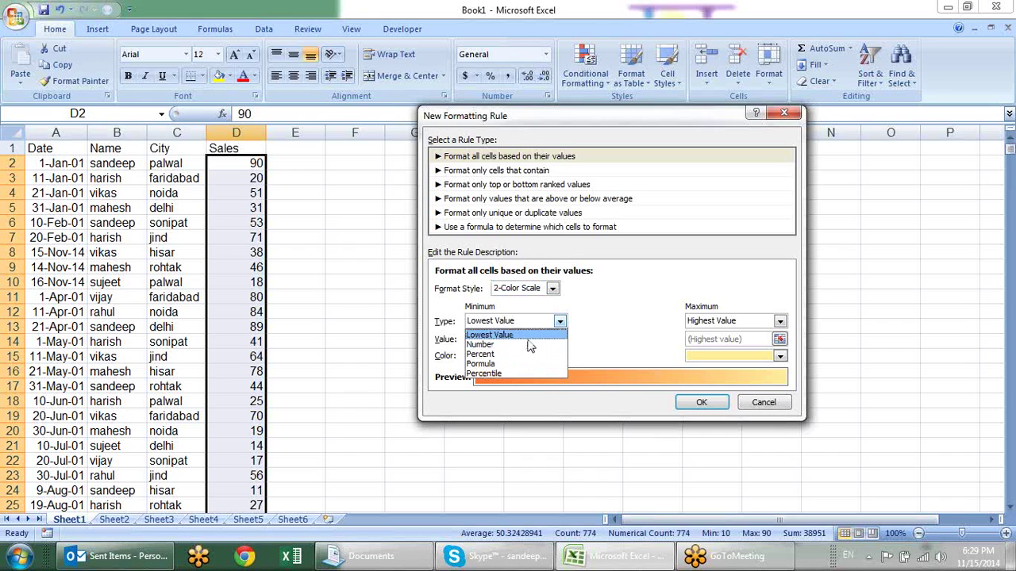
{"action": "left_click", "coordinate": [692, 286]}
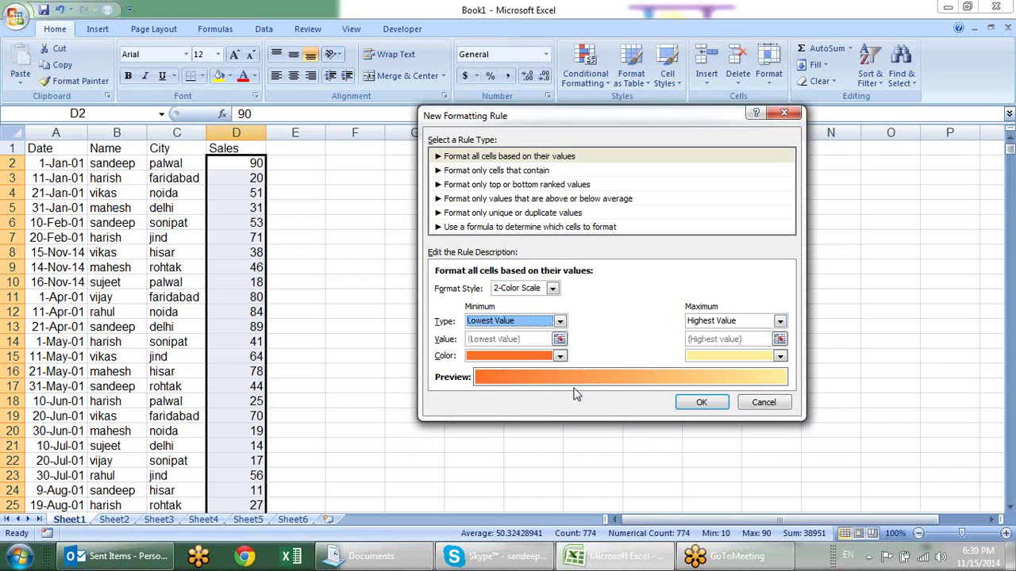
{"action": "left_click", "coordinate": [560, 357]}
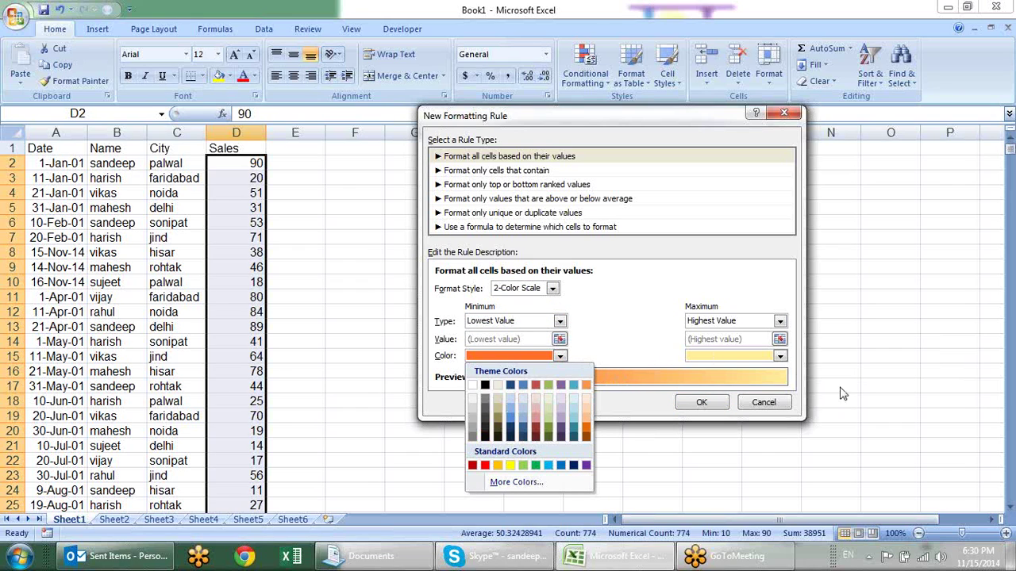
{"action": "left_click", "coordinate": [627, 289]}
{"action": "left_click", "coordinate": [553, 288]}
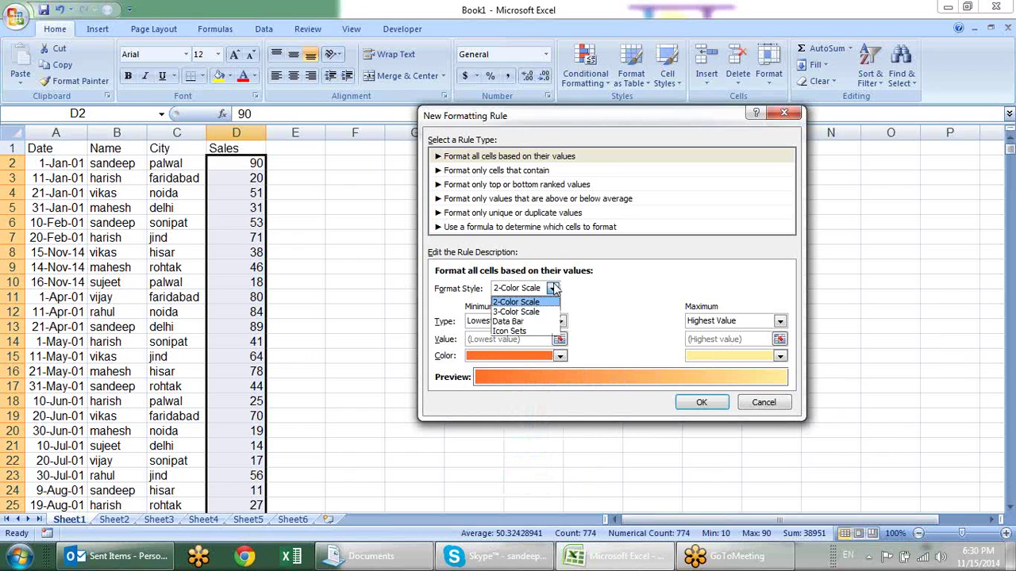
{"action": "left_click", "coordinate": [516, 311]}
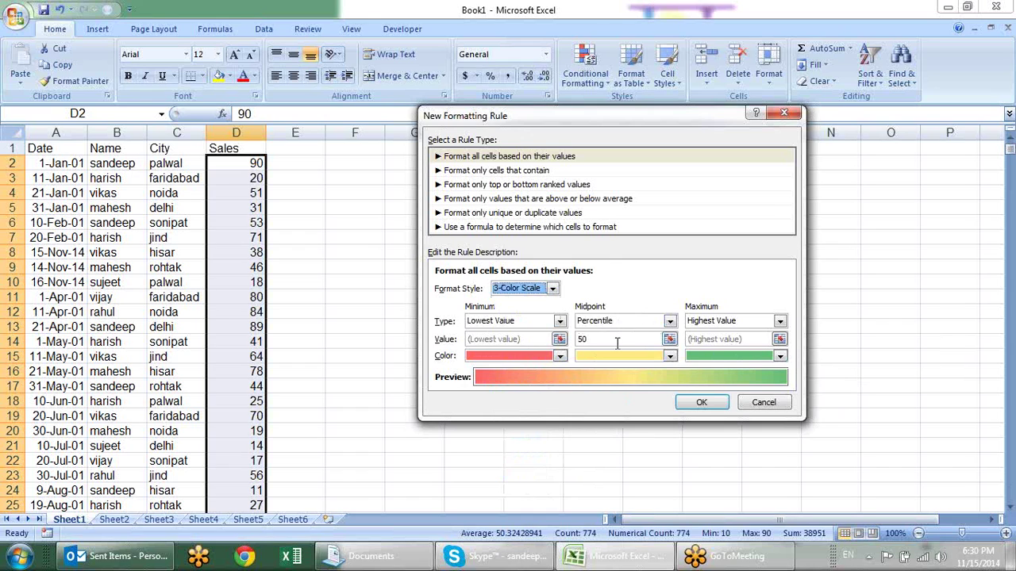
Step: Switch the rule to Data Bar, showing bars only, with Lowest Value as the shortest bar
{"action": "left_click", "coordinate": [555, 291]}
{"action": "left_click", "coordinate": [546, 325]}
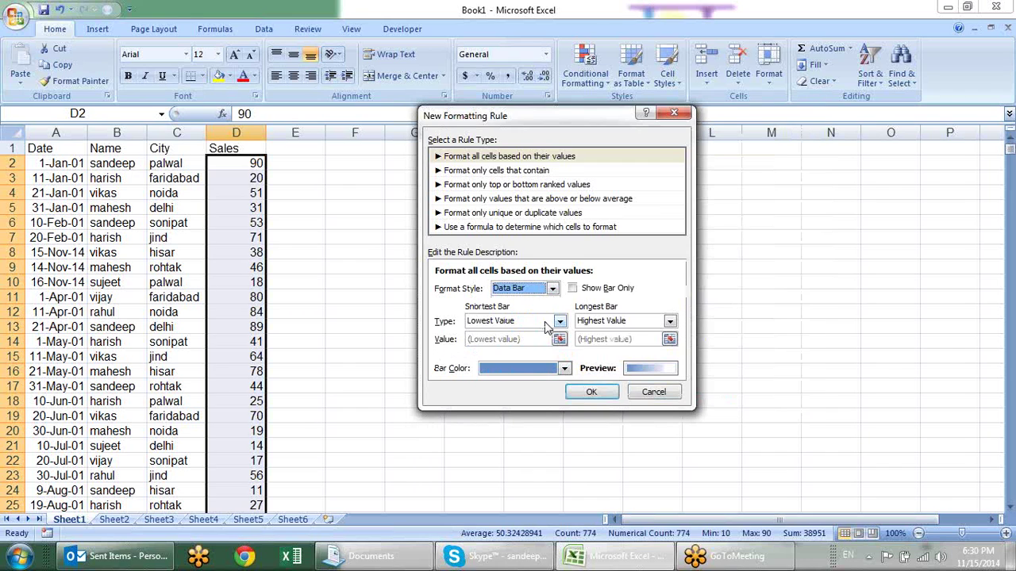
{"action": "left_click", "coordinate": [564, 368]}
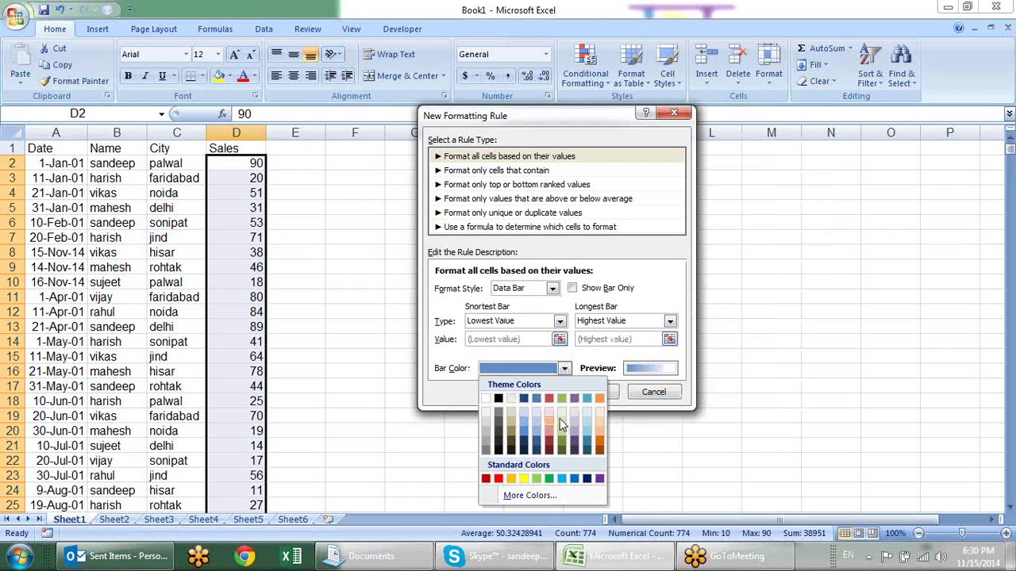
{"action": "left_click", "coordinate": [435, 295]}
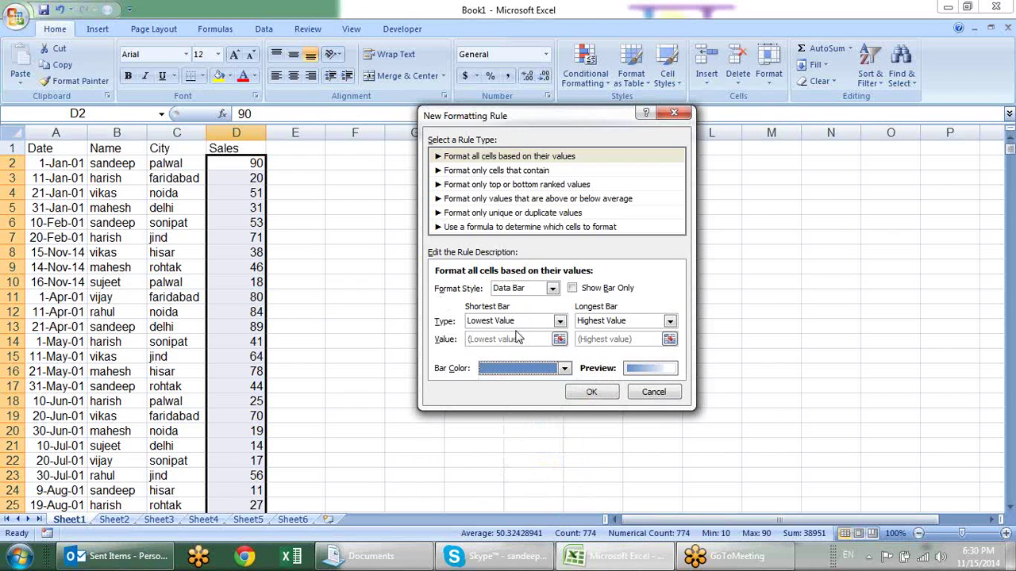
{"action": "left_click", "coordinate": [595, 292]}
{"action": "left_click", "coordinate": [559, 321]}
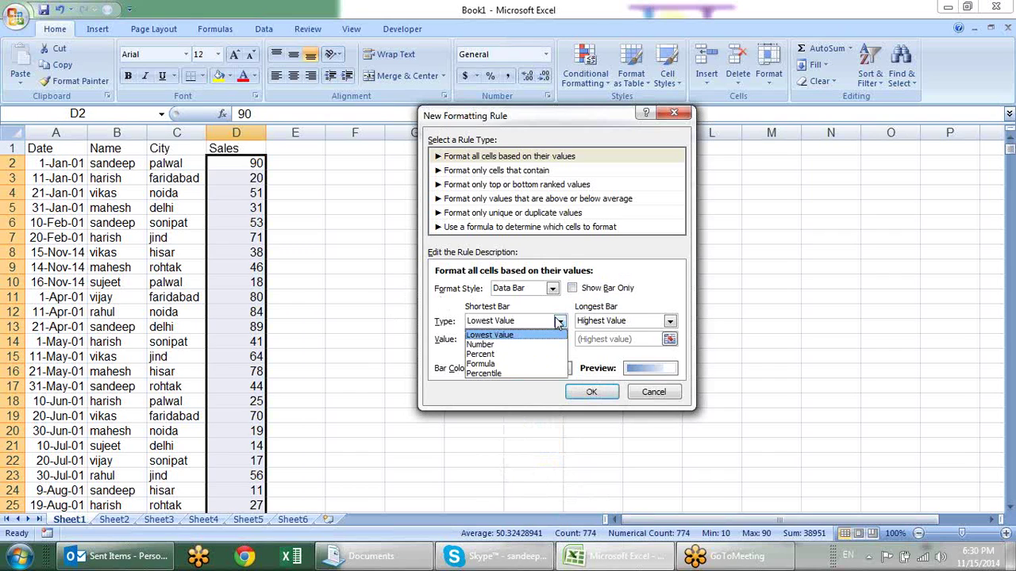
{"action": "left_click", "coordinate": [677, 274]}
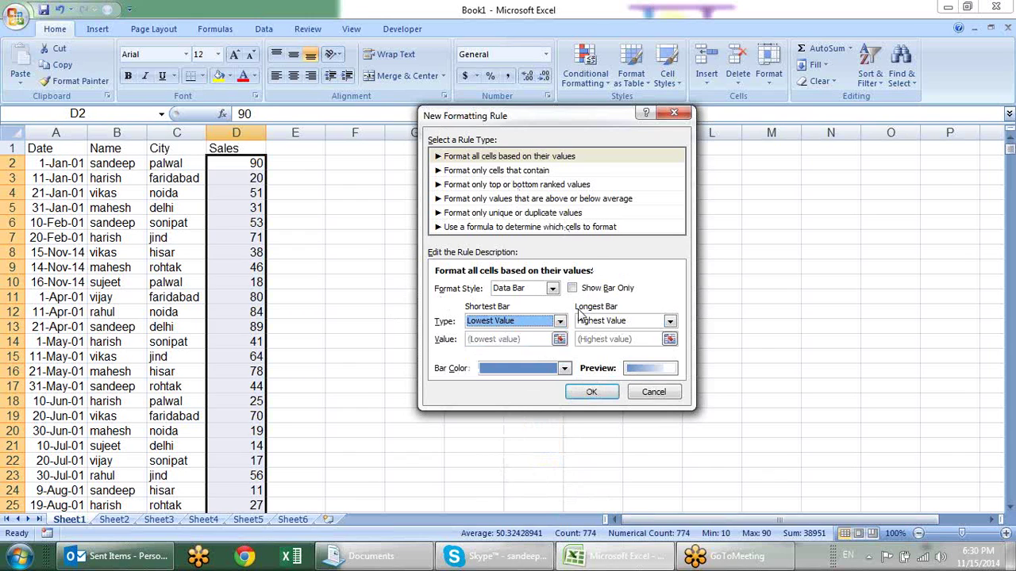
Step: Try the Icon Sets style, then change the rule type to 'Format only cells that contain'
{"action": "left_click", "coordinate": [551, 288]}
{"action": "left_click", "coordinate": [544, 331]}
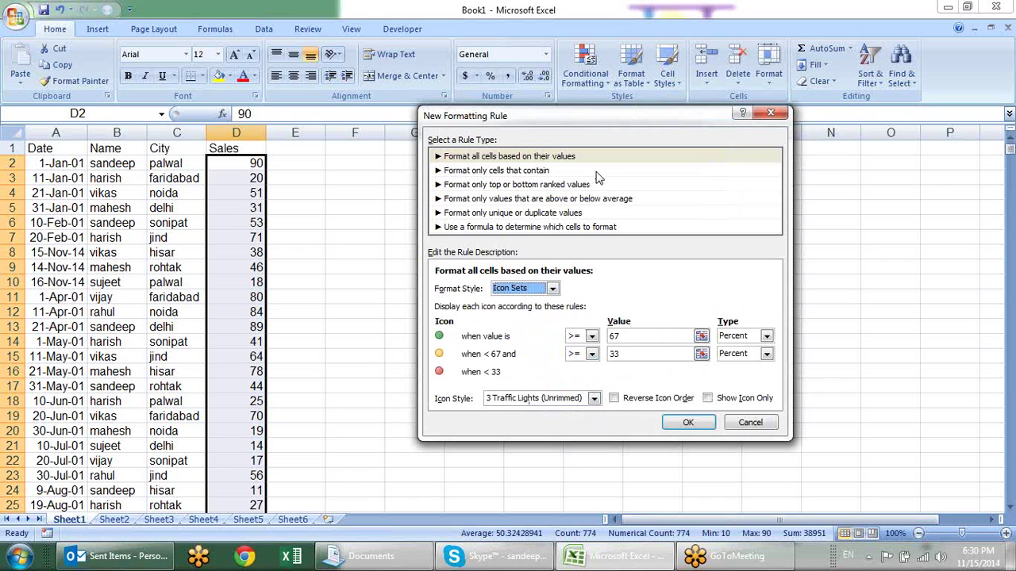
{"action": "left_click", "coordinate": [499, 170]}
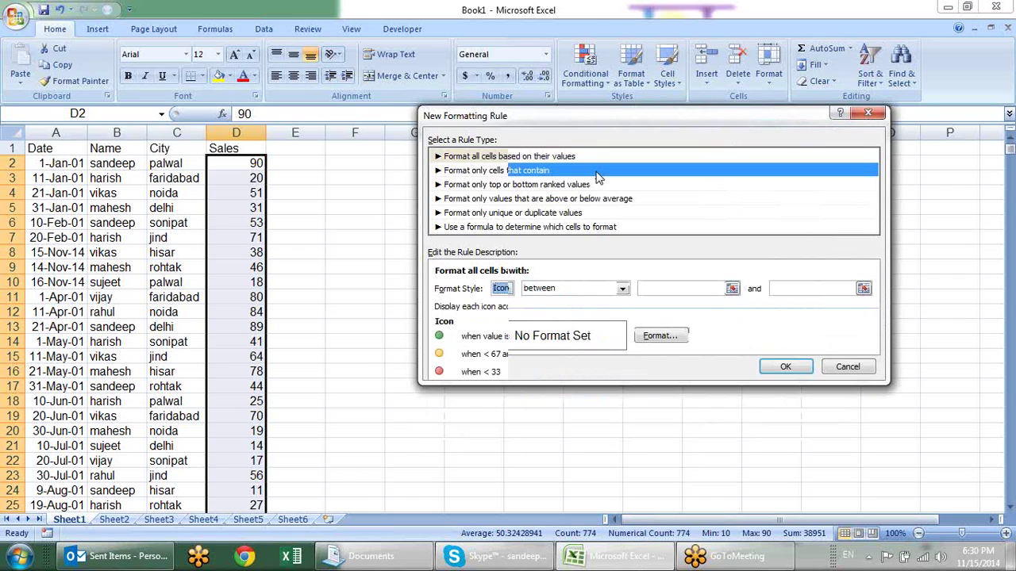
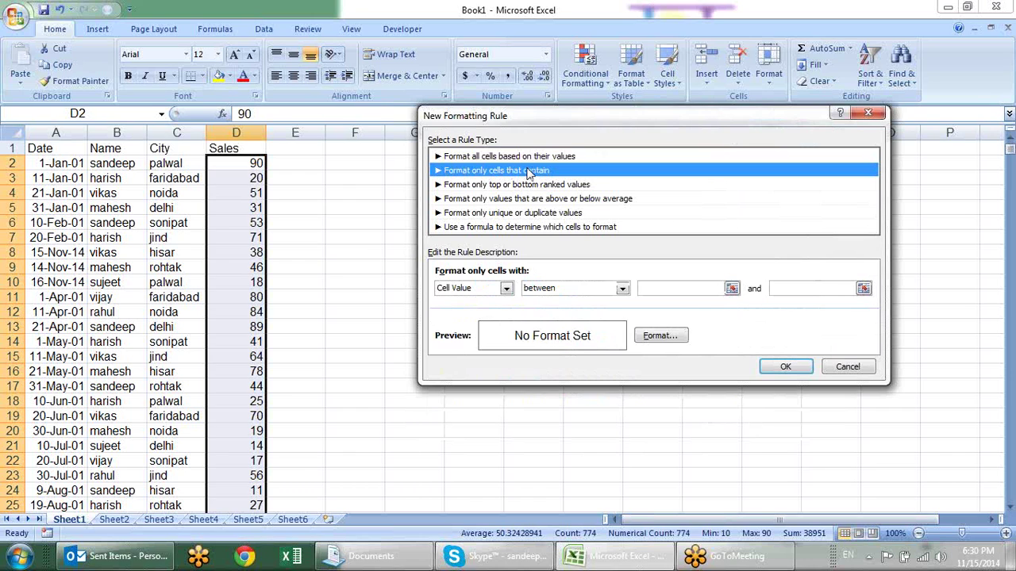
Step: Close the New Formatting Rule dialog and select the names from B2 down to B775
{"action": "key", "text": "Escape"}
{"action": "left_click", "coordinate": [128, 161]}
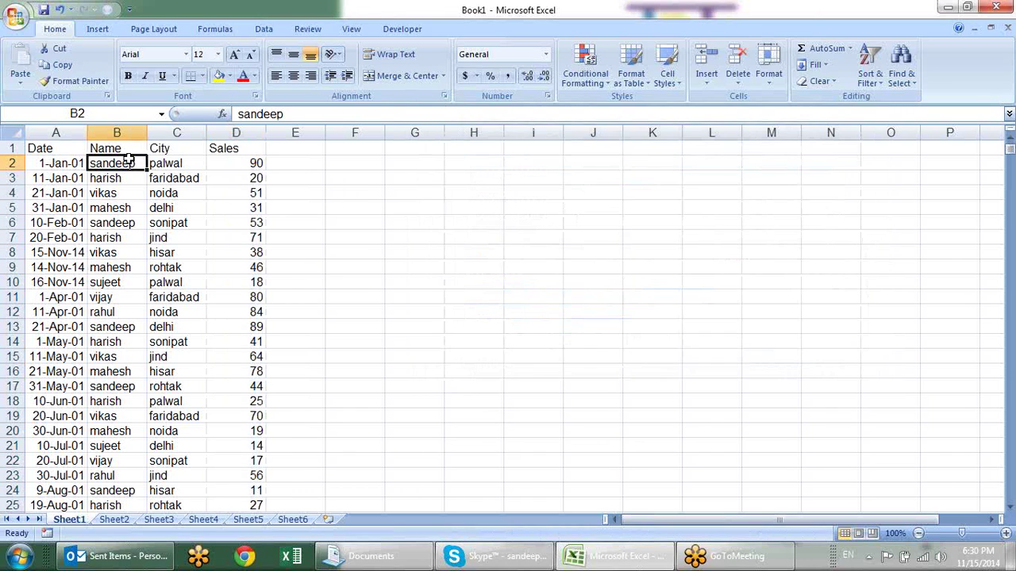
{"action": "key", "text": "ctrl+shift+Down"}
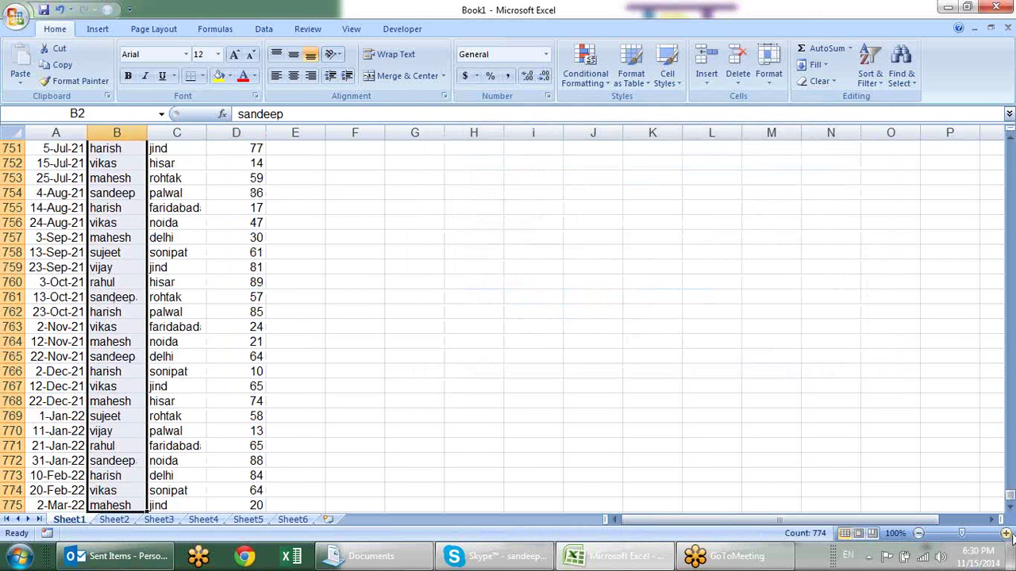
{"action": "left_click_drag", "start_coordinate": [1009, 500], "coordinate": [1008, 151]}
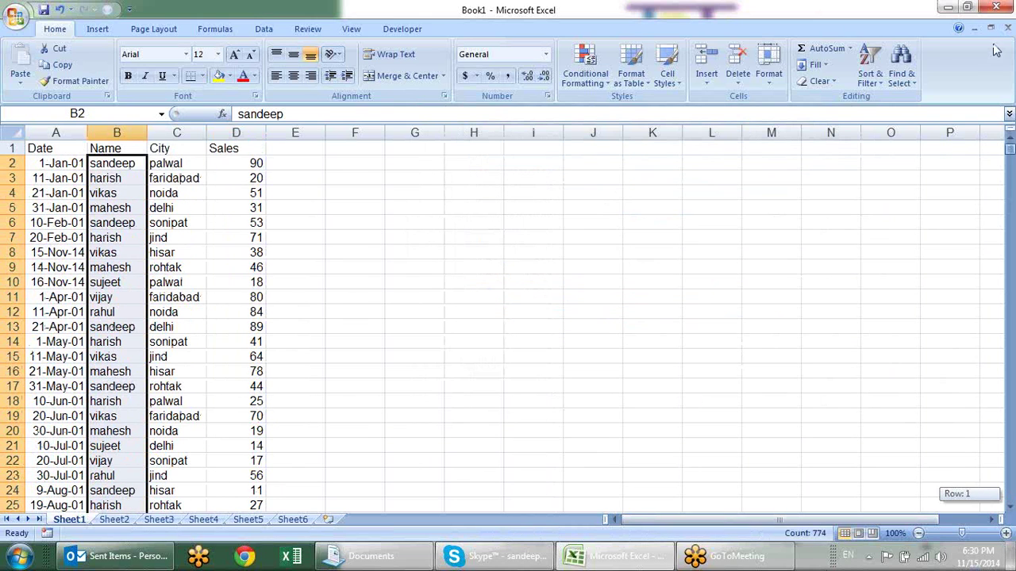
Step: Start a new 'Format only cells that contain' rule, browsing the Cell Value operators
{"action": "left_click", "coordinate": [585, 63]}
{"action": "mouse_move", "coordinate": [612, 239]}
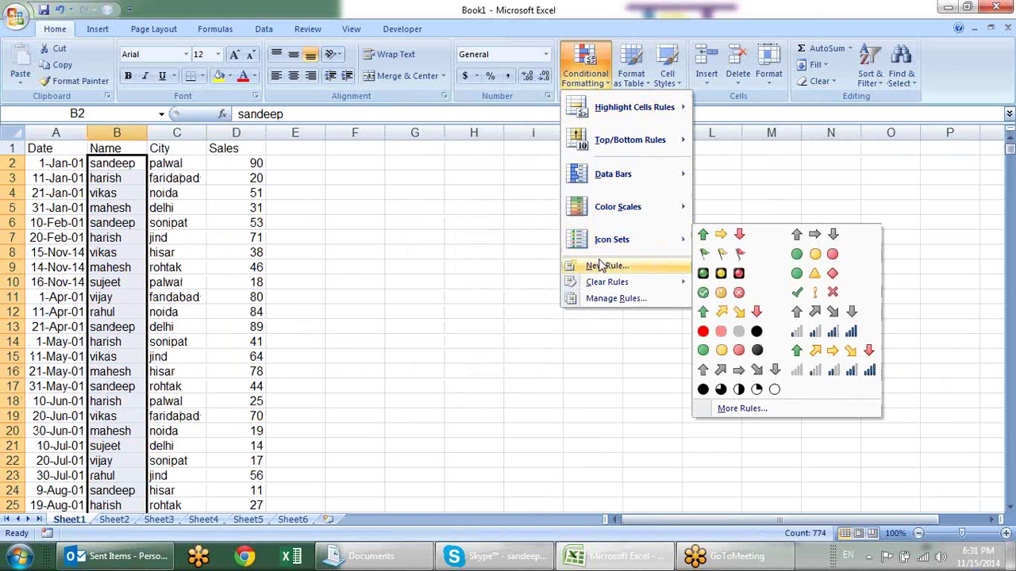
{"action": "left_click", "coordinate": [600, 266]}
{"action": "left_click", "coordinate": [530, 152]}
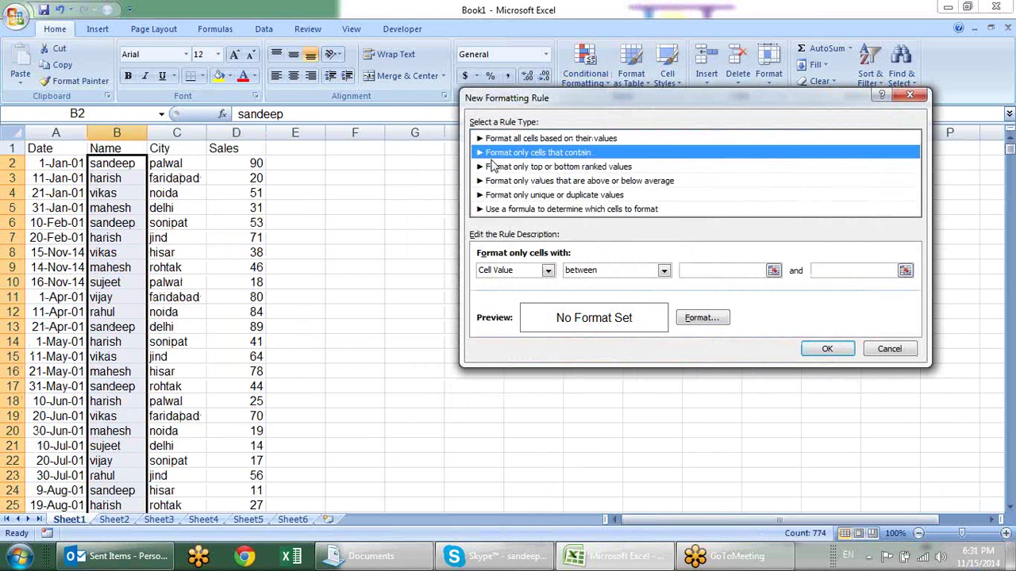
{"action": "left_click", "coordinate": [548, 271]}
{"action": "left_click", "coordinate": [525, 271]}
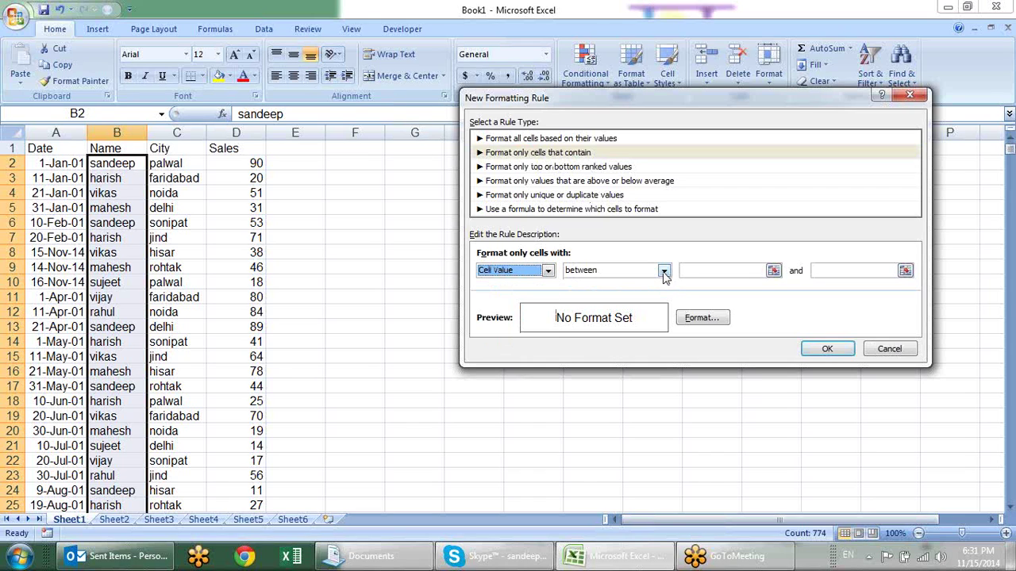
{"action": "left_click", "coordinate": [664, 271]}
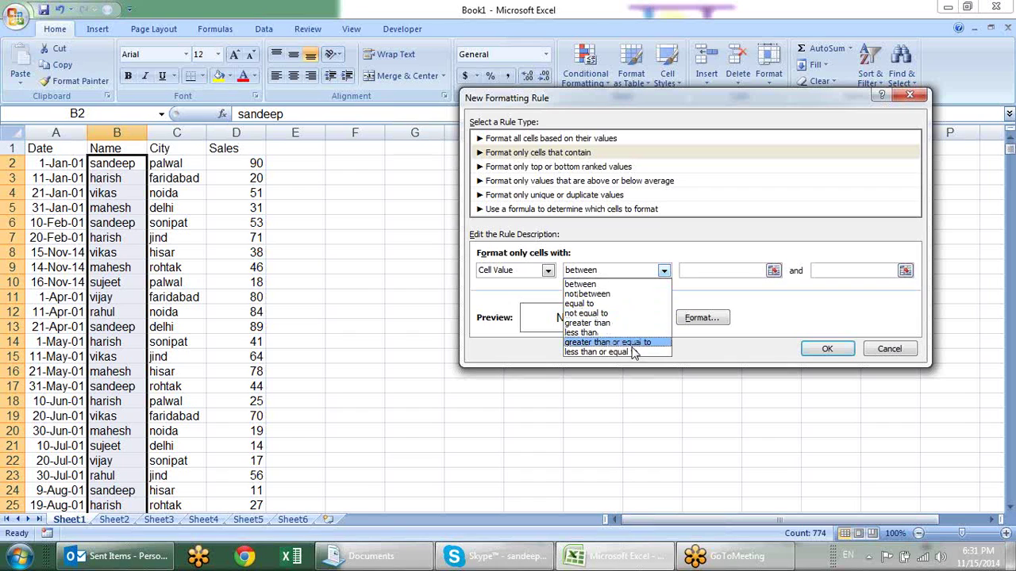
{"action": "left_click", "coordinate": [646, 247]}
Step: Set the rule's condition to Specific Text beginning with 's'
{"action": "left_click", "coordinate": [547, 272]}
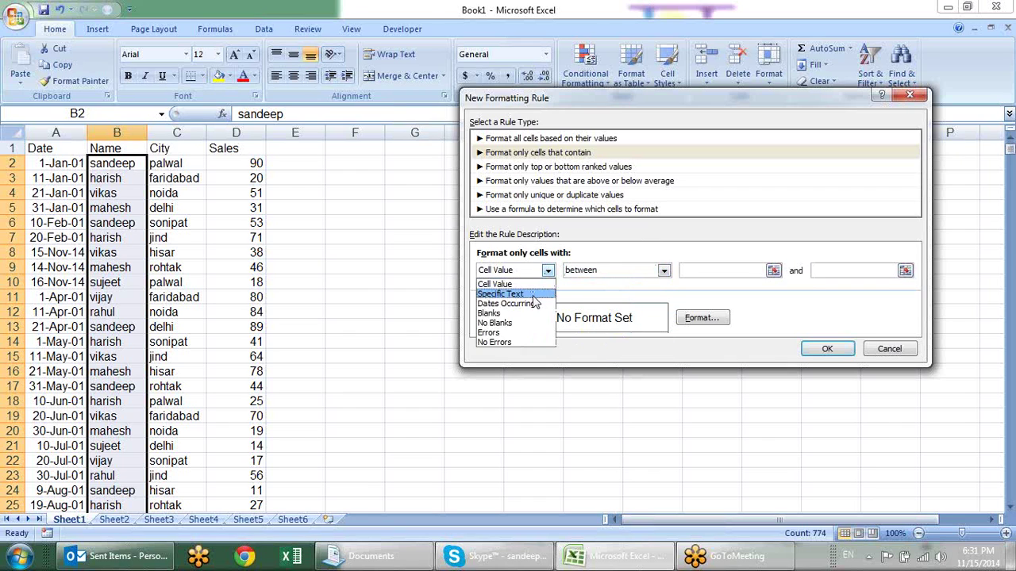
{"action": "left_click", "coordinate": [534, 296]}
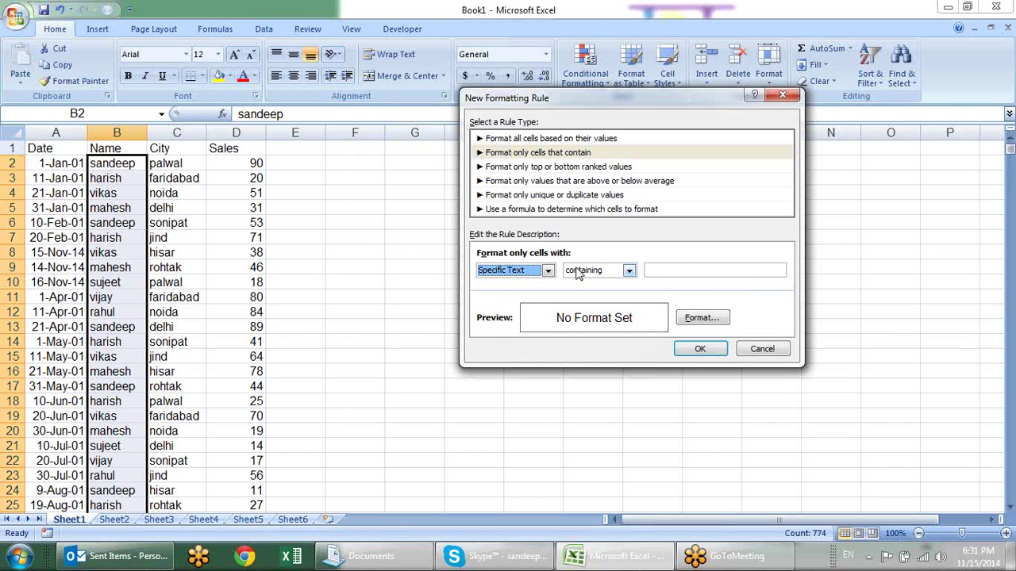
{"action": "left_click", "coordinate": [630, 270]}
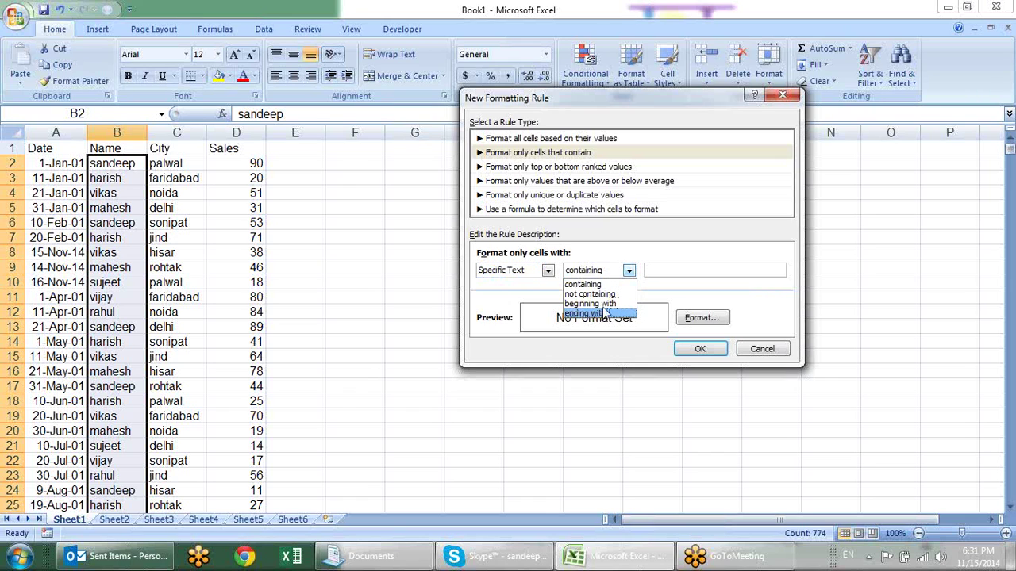
{"action": "left_click", "coordinate": [595, 304]}
{"action": "left_click", "coordinate": [673, 271]}
{"action": "type", "text": "s"}
Step: Give matching names a yellow fill and apply the rule
{"action": "left_click", "coordinate": [701, 317]}
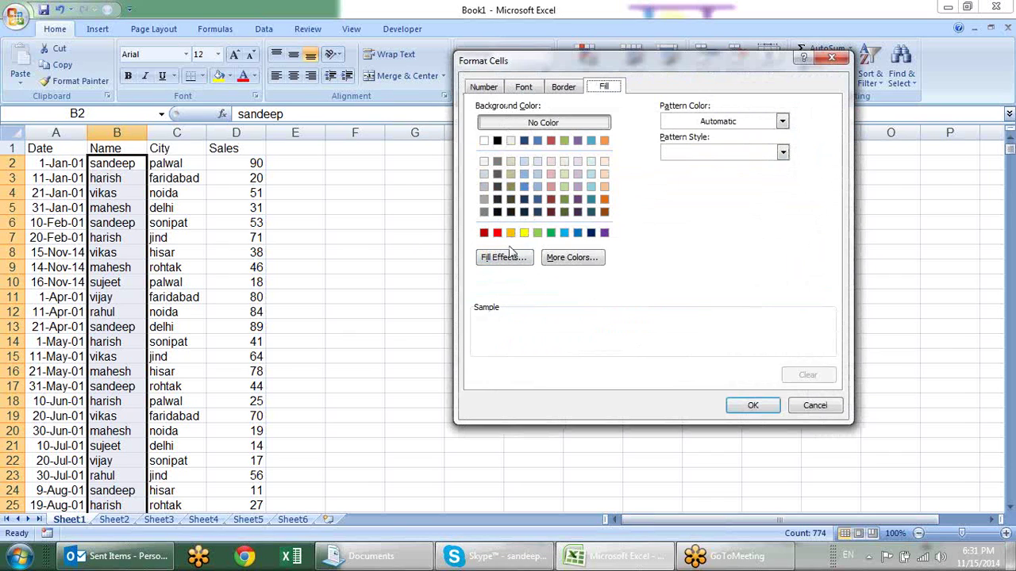
{"action": "left_click", "coordinate": [510, 233]}
{"action": "left_click", "coordinate": [524, 232]}
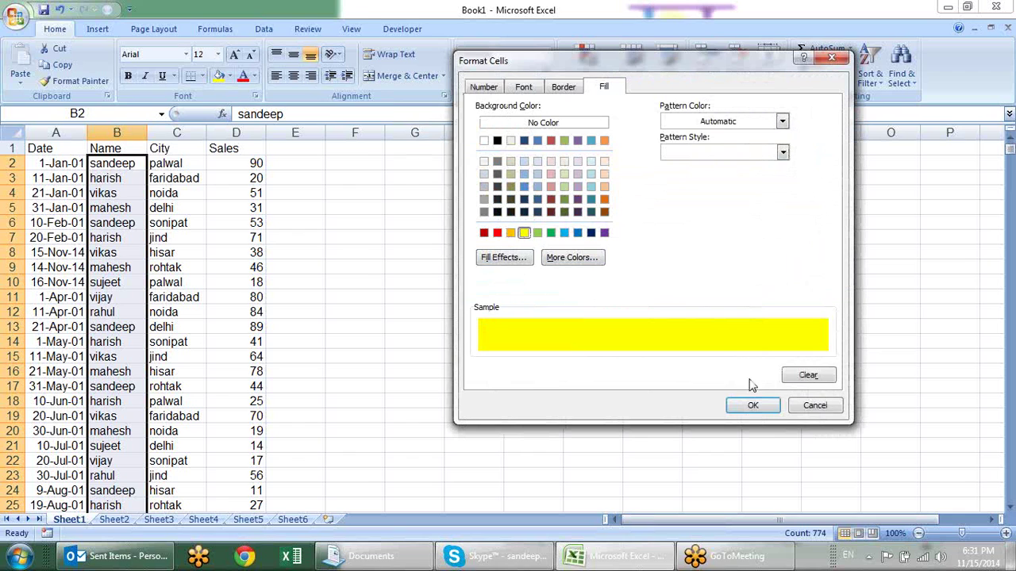
{"action": "left_click", "coordinate": [752, 406]}
{"action": "left_click", "coordinate": [702, 351]}
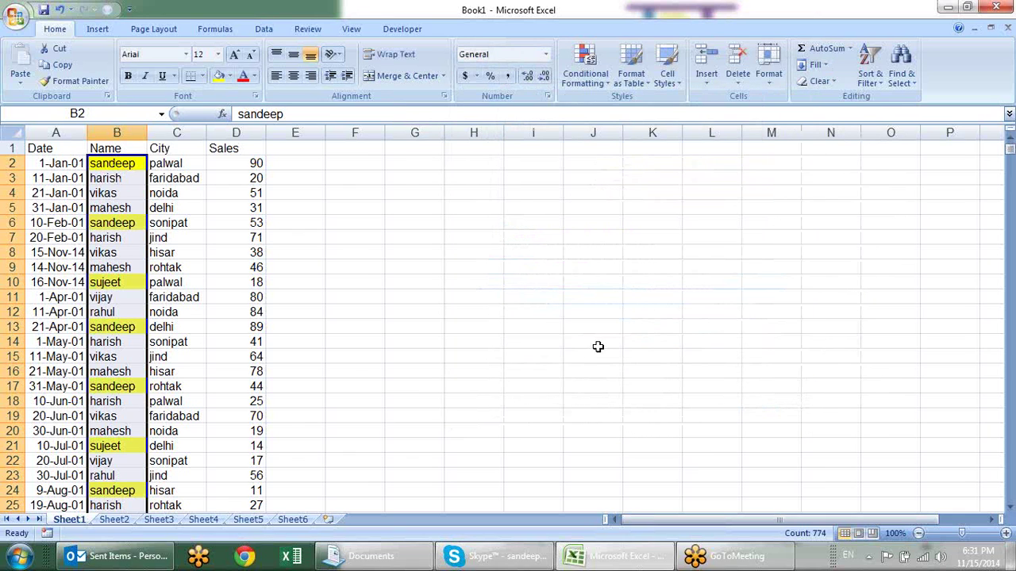
Step: Undo the yellow highlighting and start a new 'cells that contain' rule from the Rules Manager
{"action": "key", "text": "ctrl+z"}
{"action": "left_click", "coordinate": [602, 77]}
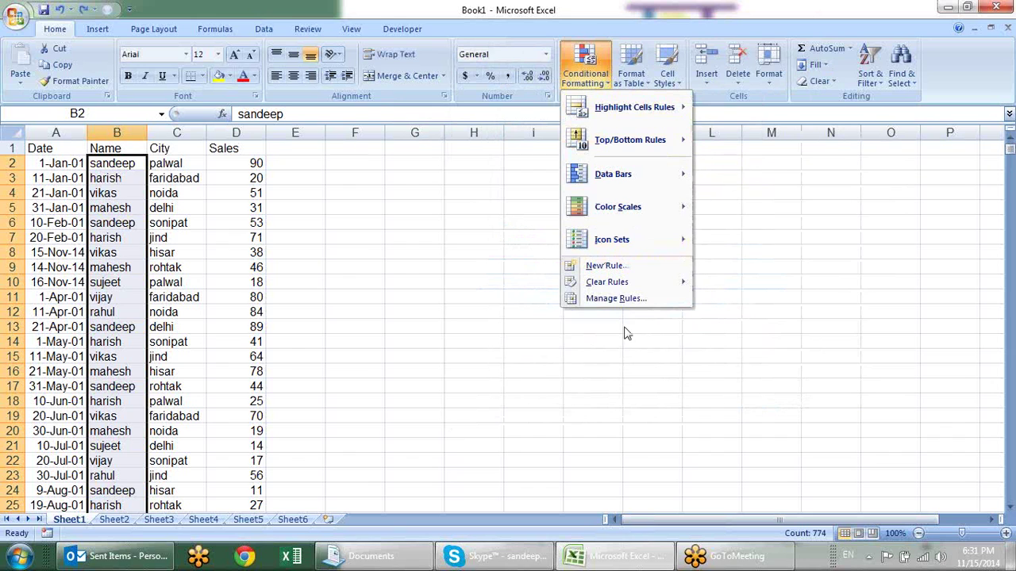
{"action": "left_click", "coordinate": [614, 296]}
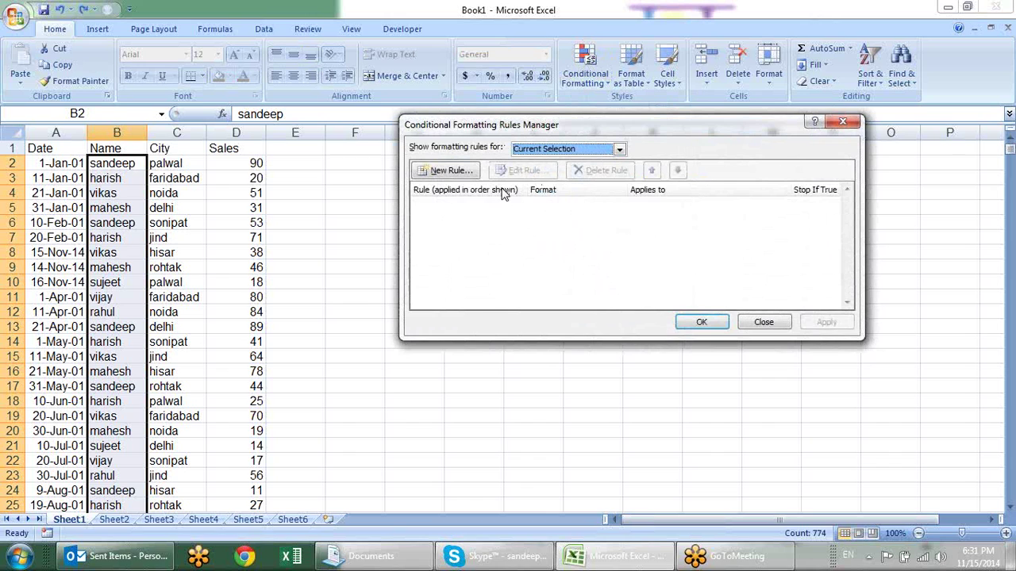
{"action": "left_click", "coordinate": [460, 171]}
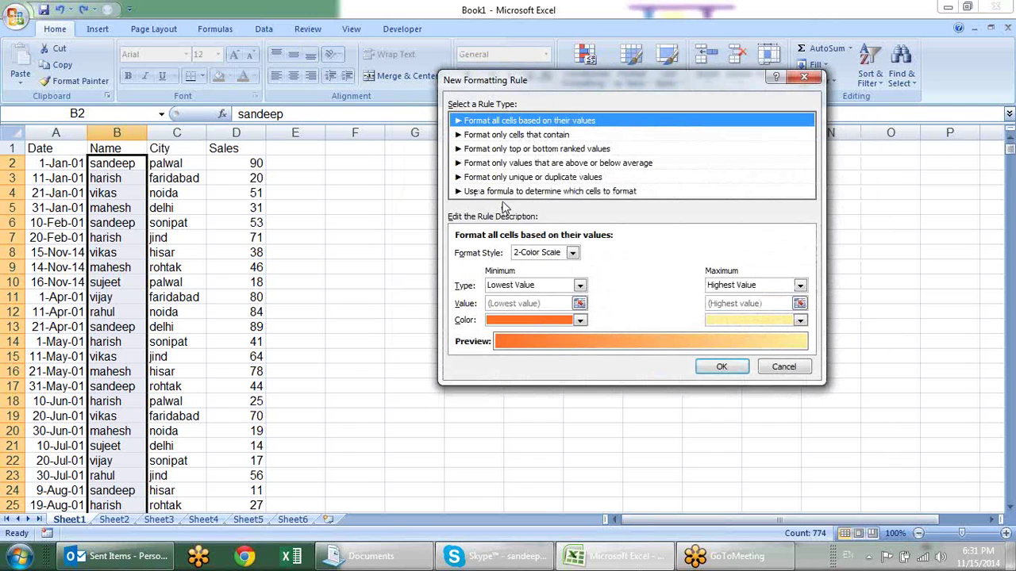
{"action": "left_click", "coordinate": [522, 135]}
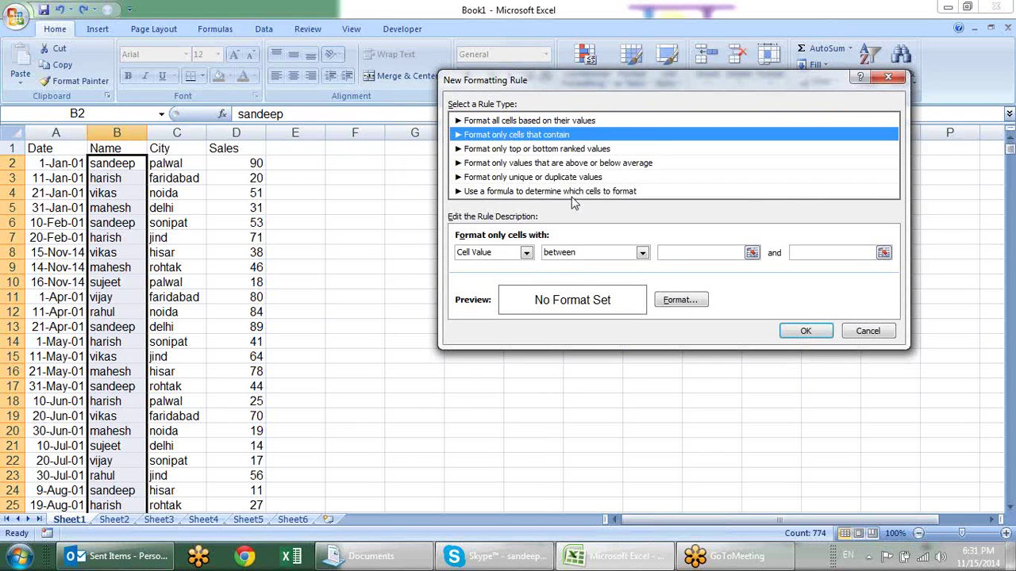
Step: Try Dates Occurring (Yesterday) and Blanks as the rule's condition type
{"action": "left_click", "coordinate": [526, 253]}
{"action": "left_click", "coordinate": [525, 285]}
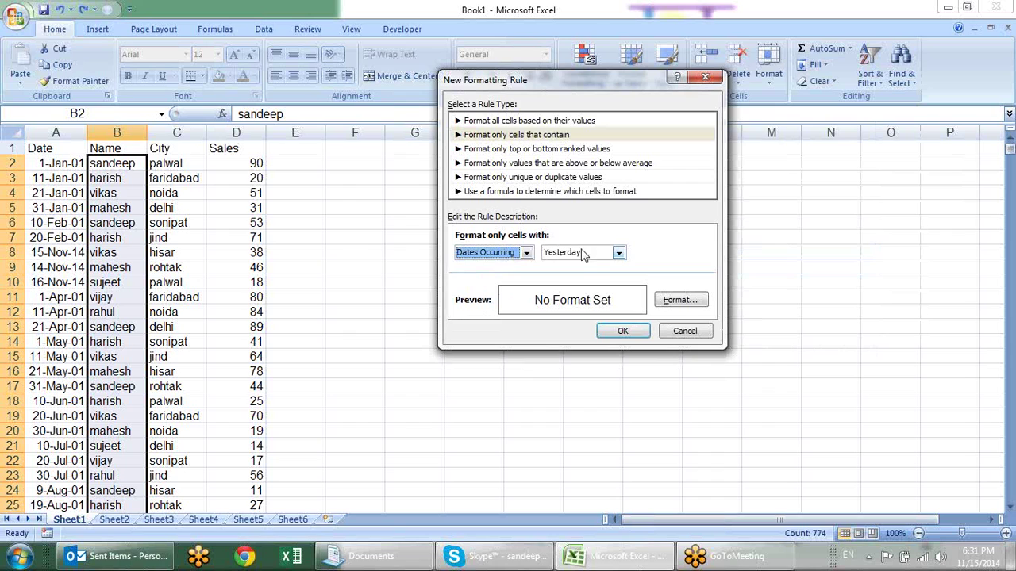
{"action": "left_click", "coordinate": [619, 252]}
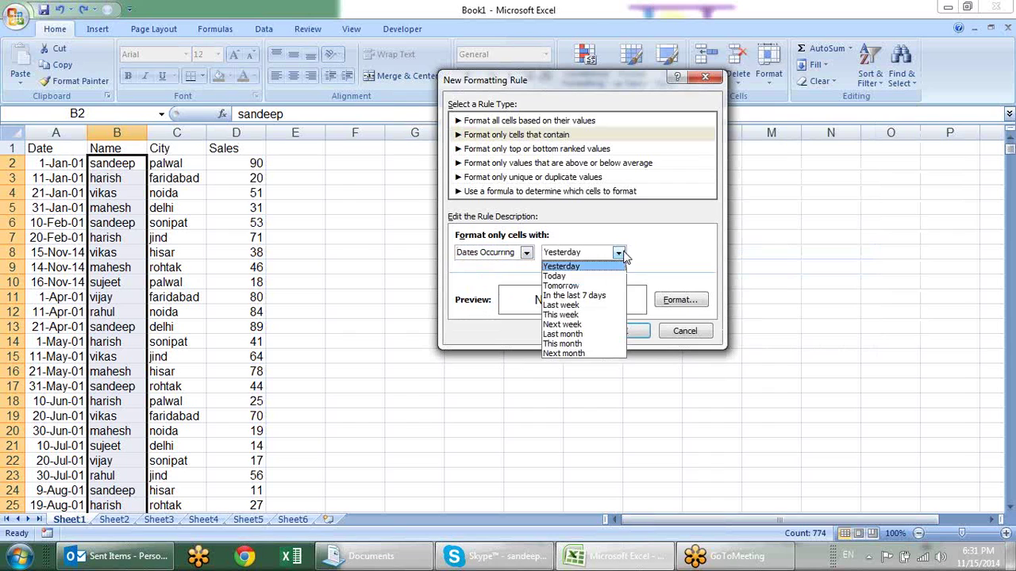
{"action": "left_click", "coordinate": [526, 252]}
{"action": "left_click", "coordinate": [525, 253]}
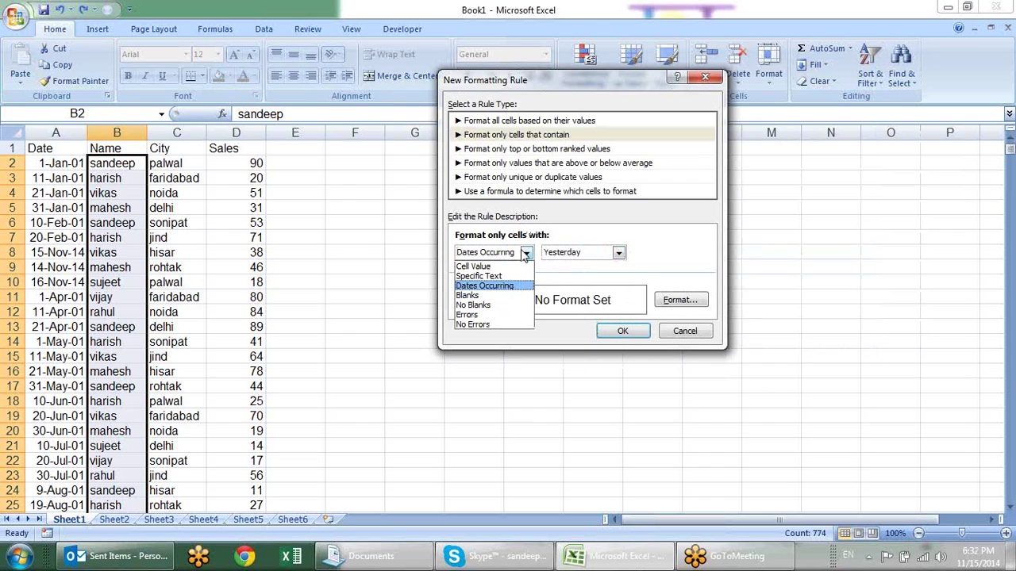
{"action": "left_click", "coordinate": [508, 299]}
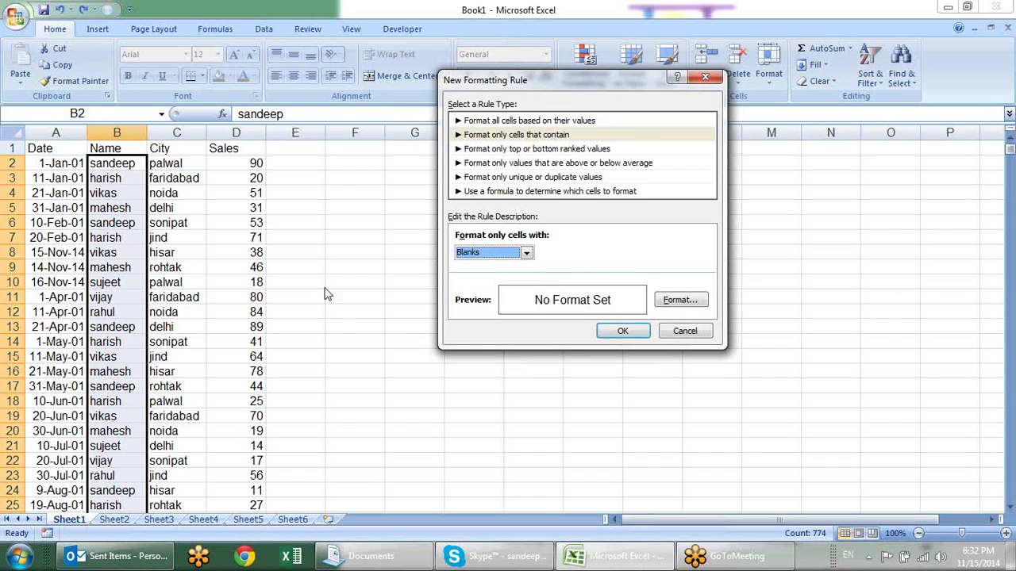
Step: Try No Blanks and Errors as condition types, then cancel the rule and manager
{"action": "left_click", "coordinate": [526, 252]}
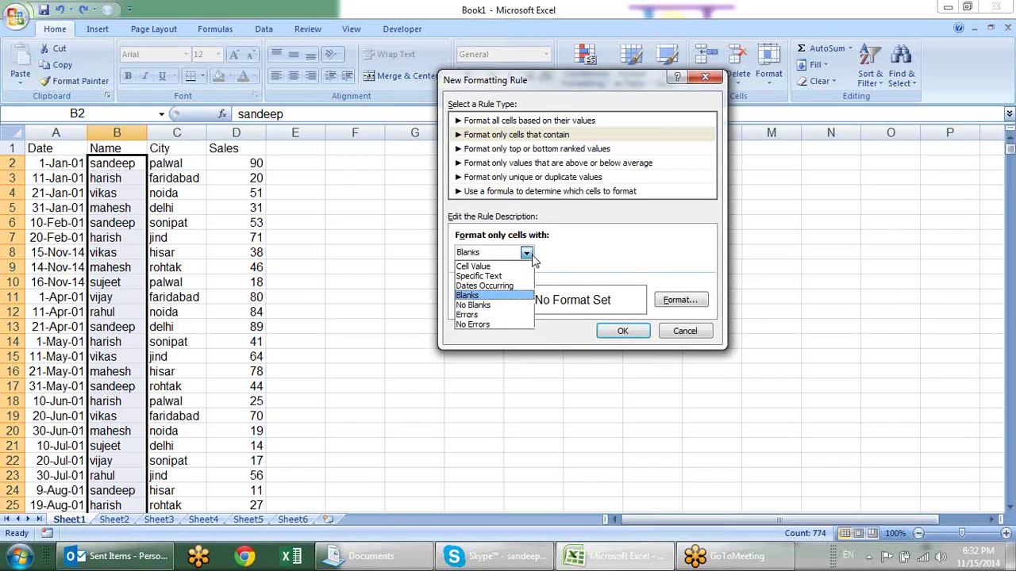
{"action": "left_click", "coordinate": [512, 306]}
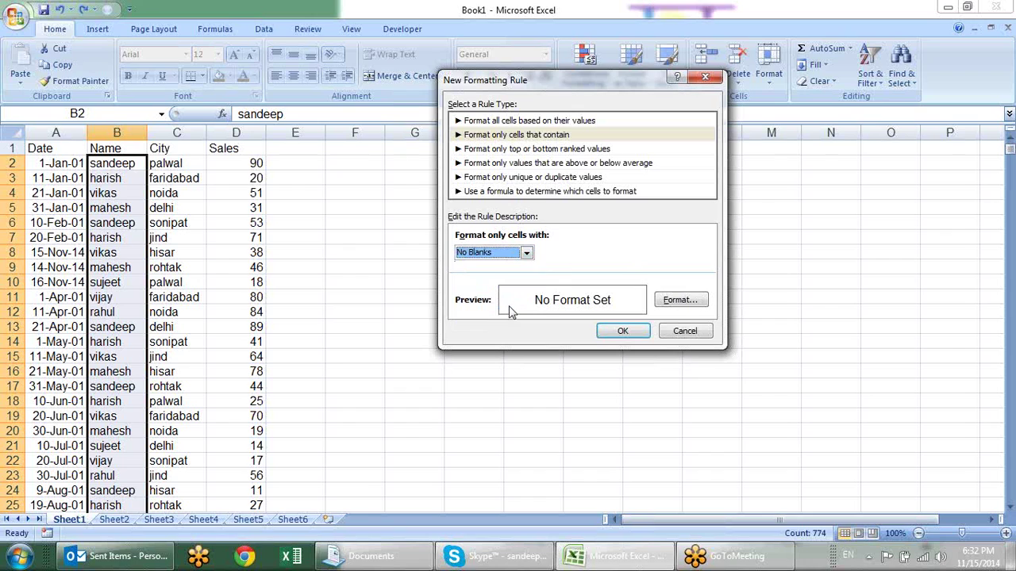
{"action": "left_click", "coordinate": [526, 252]}
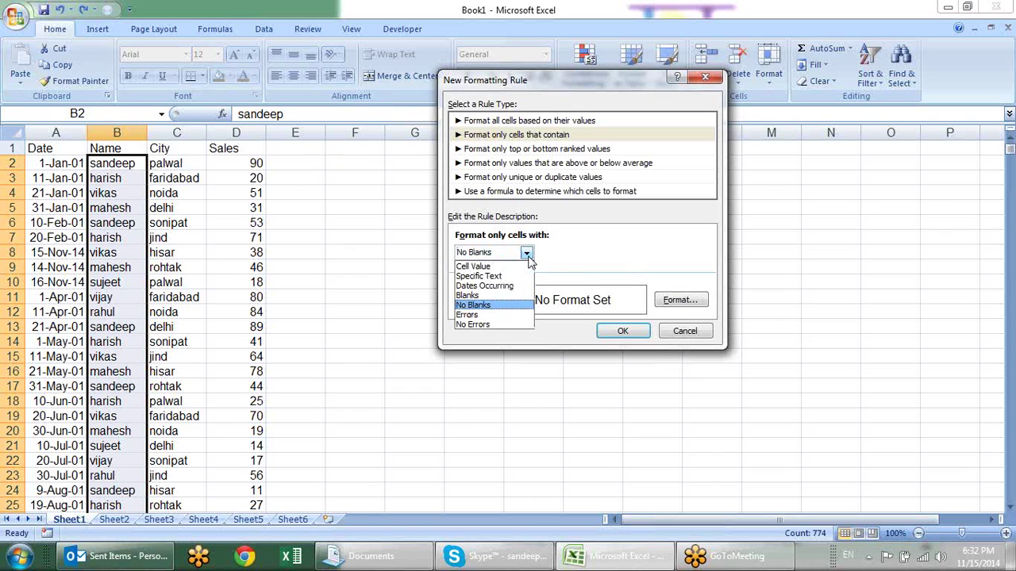
{"action": "left_click", "coordinate": [492, 315]}
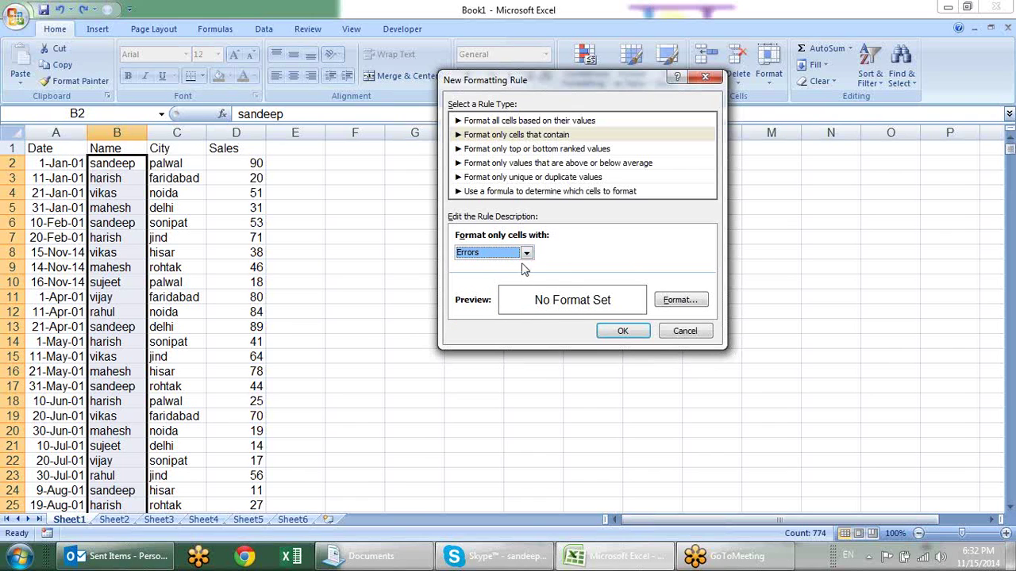
{"action": "left_click", "coordinate": [527, 254]}
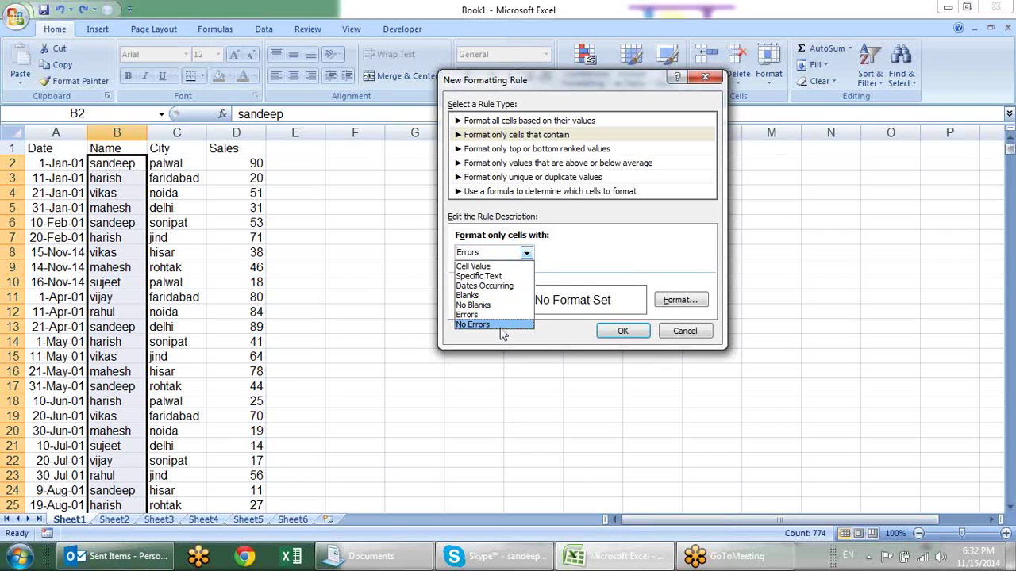
{"action": "left_click", "coordinate": [640, 279]}
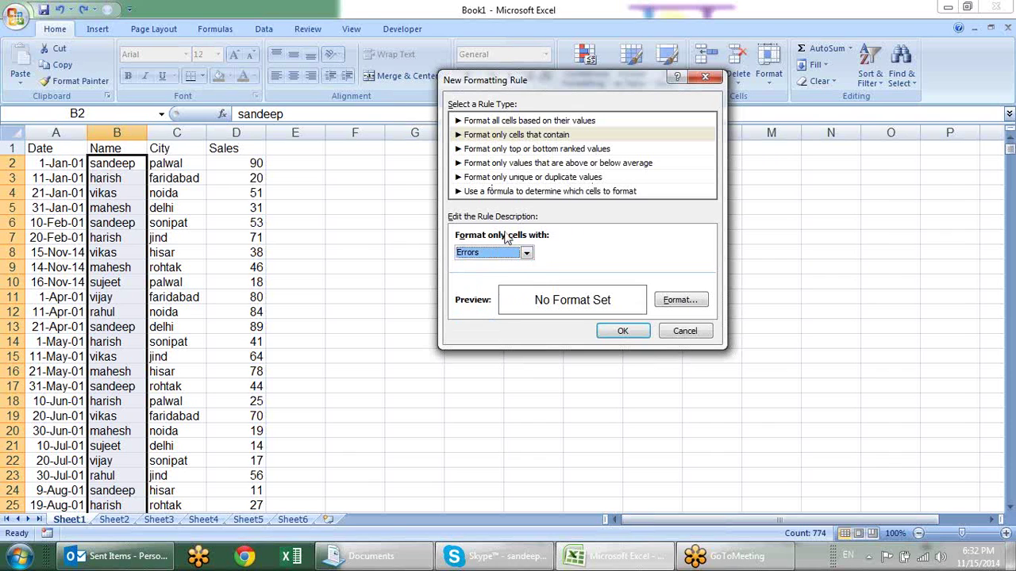
{"action": "key", "text": "Escape"}
{"action": "key", "text": "Escape"}
Step: Enter =na in G5 and =NA() in G6 to produce #NAME? and #N/A errors
{"action": "left_click", "coordinate": [392, 210]}
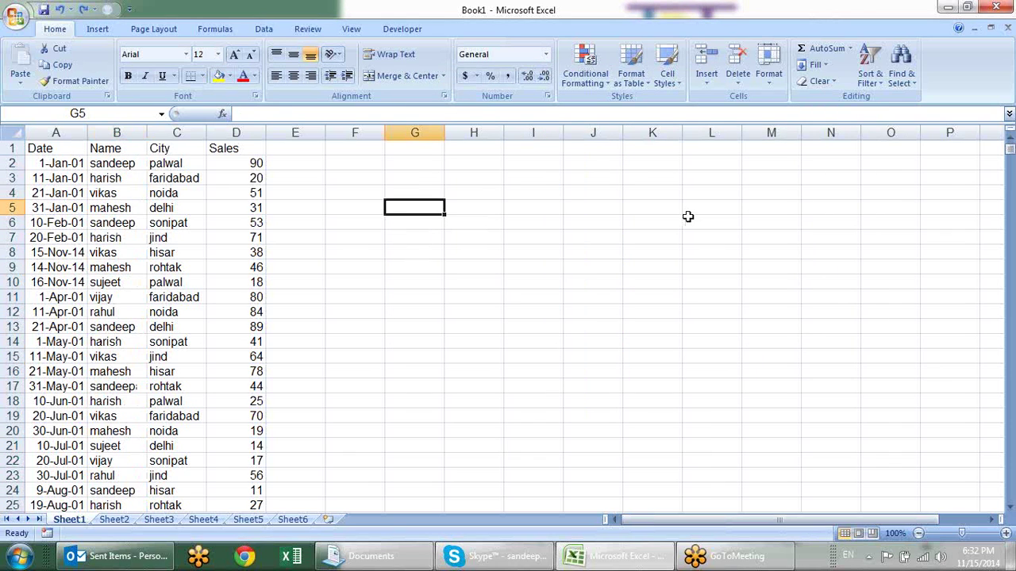
{"action": "type", "text": "=na"}
{"action": "key", "text": "Return"}
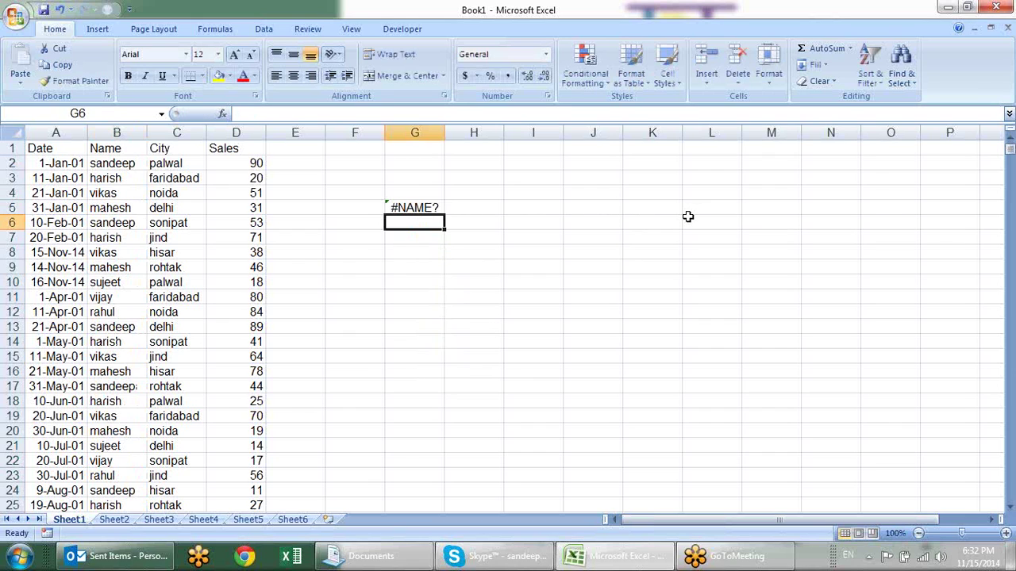
{"action": "type", "text": "="}
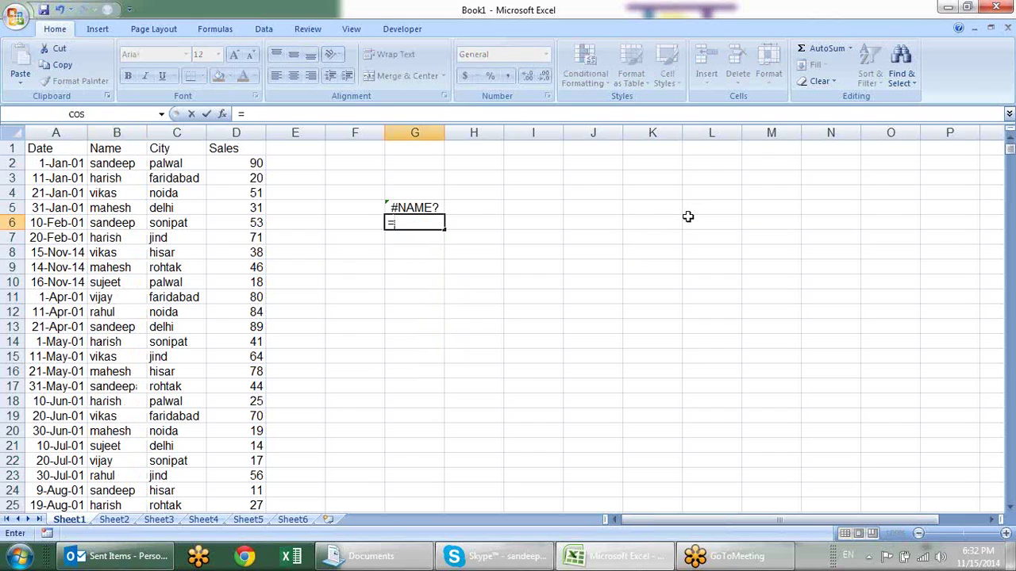
{"action": "type", "text": "na"}
{"action": "key", "text": "Tab"}
{"action": "key", "text": "Return"}
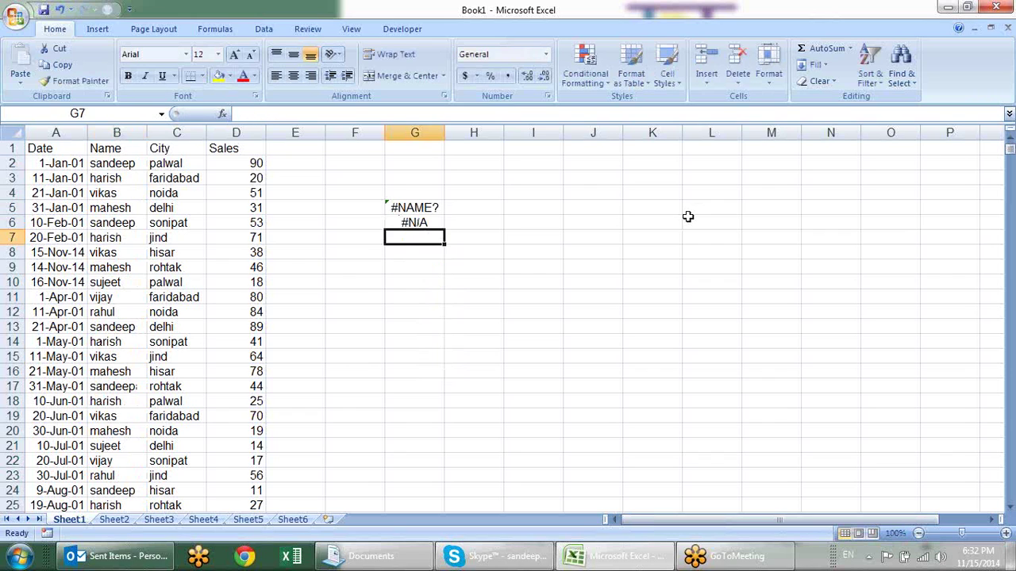
Step: Enter =12/0 in G7 for #DIV/0!, then delete the error values
{"action": "type", "text": "=12/0"}
{"action": "key", "text": "Return"}
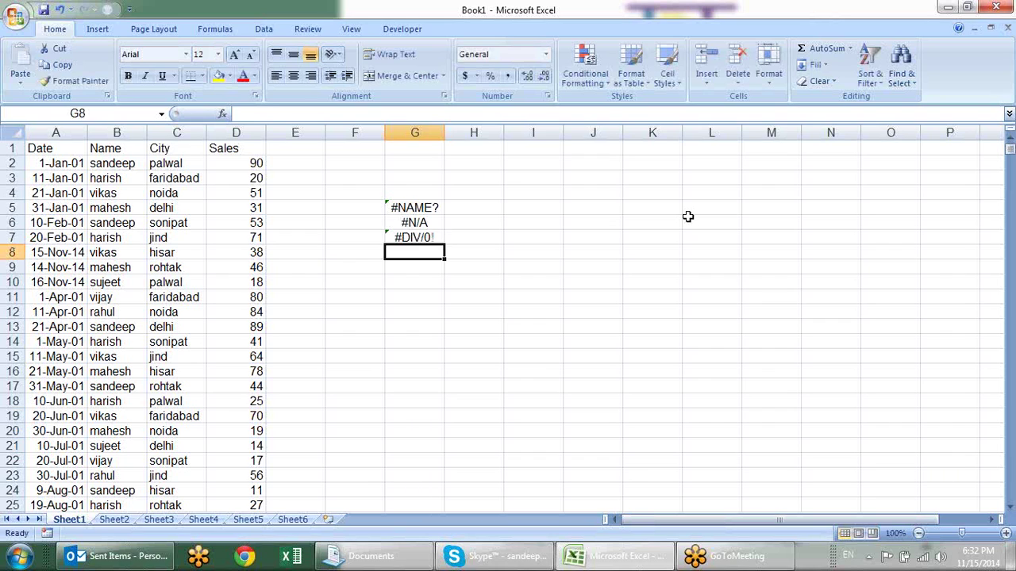
{"action": "left_click_drag", "start_coordinate": [447, 192], "coordinate": [452, 296]}
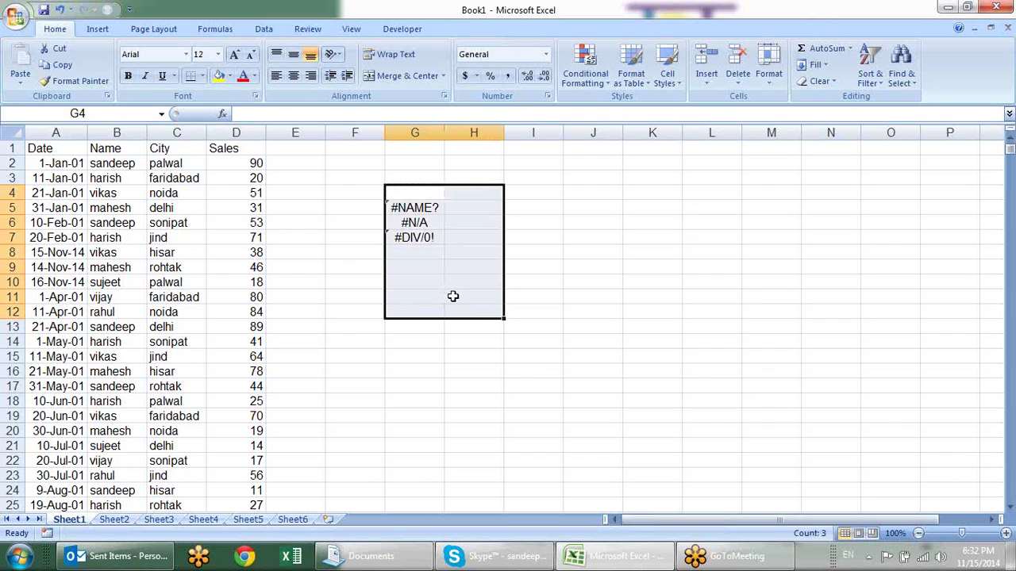
{"action": "key", "text": "Delete"}
Step: Start a new top-ranked values rule: Top 10, with percentage toggled
{"action": "left_click", "coordinate": [404, 250]}
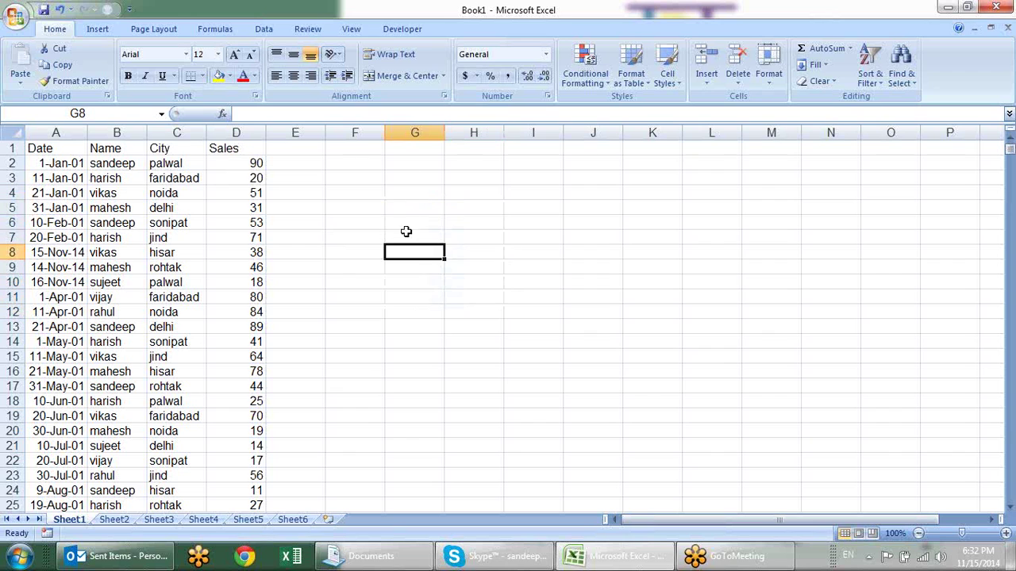
{"action": "left_click", "coordinate": [603, 72]}
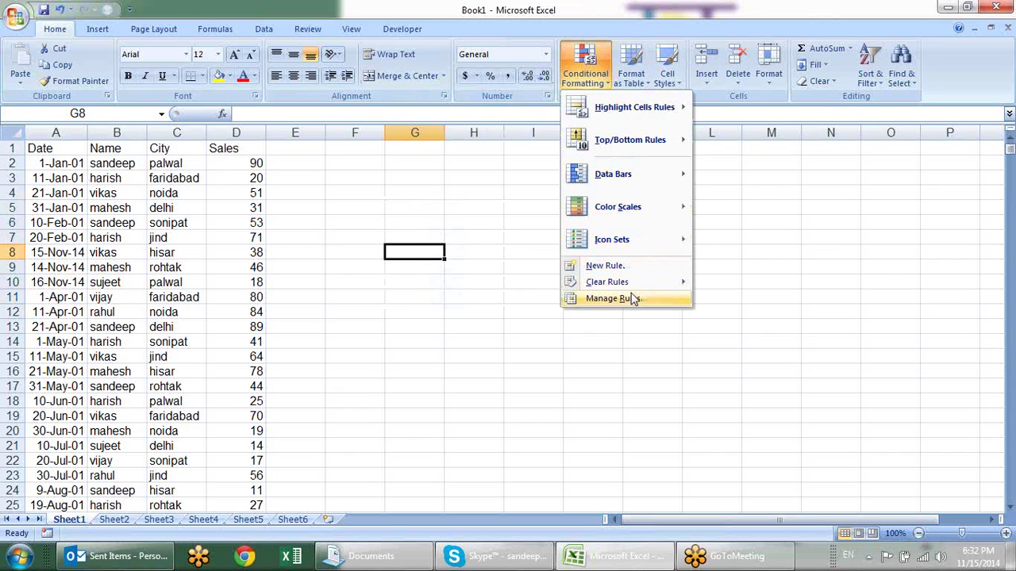
{"action": "left_click", "coordinate": [603, 266]}
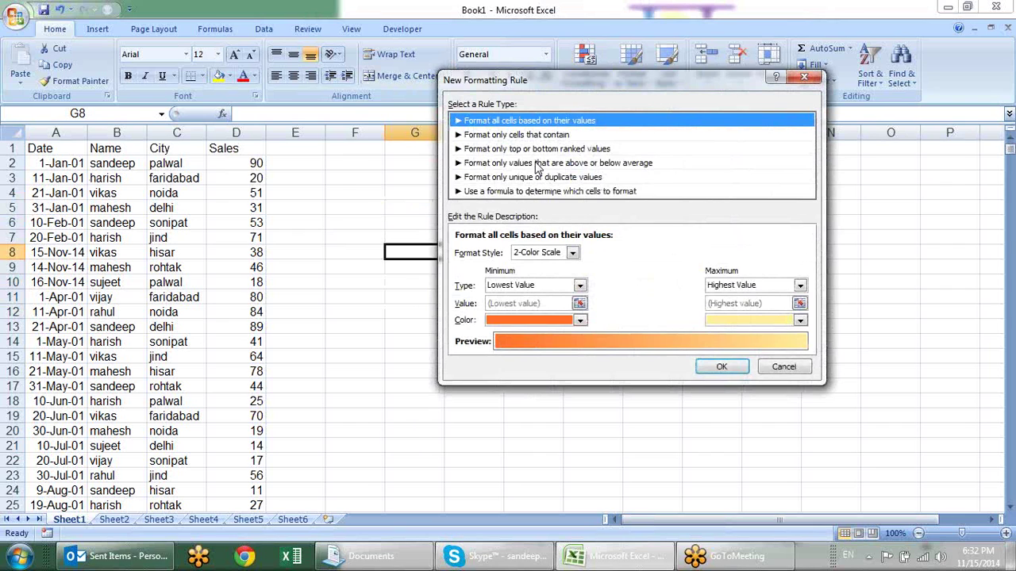
{"action": "left_click", "coordinate": [533, 150]}
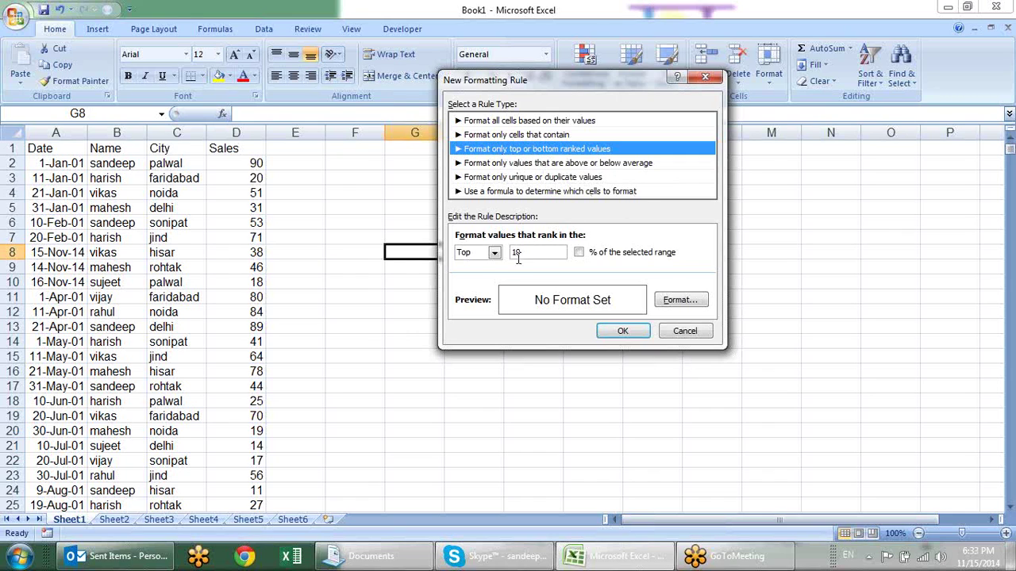
{"action": "left_click", "coordinate": [494, 252]}
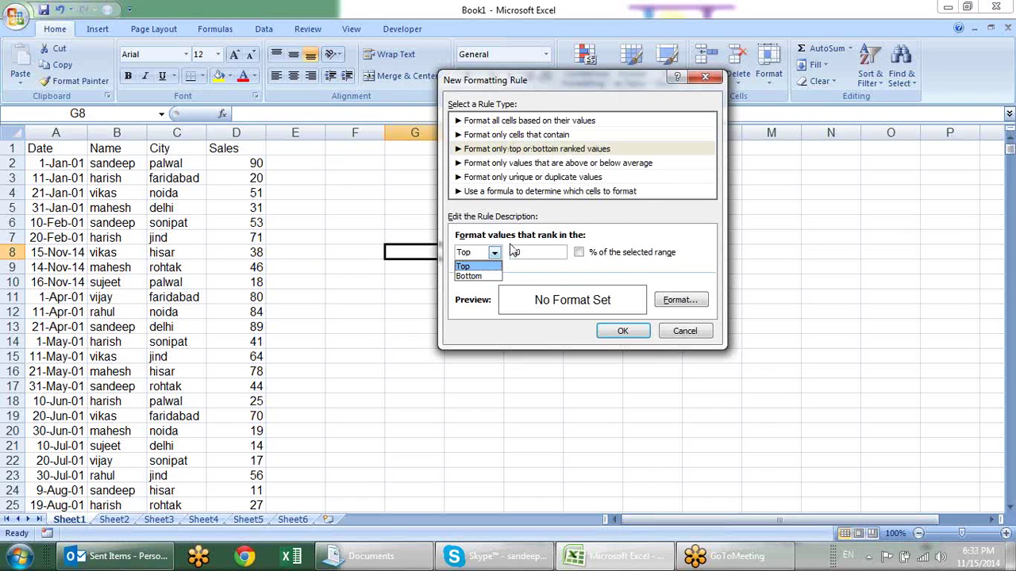
{"action": "left_click", "coordinate": [595, 235]}
{"action": "left_click", "coordinate": [534, 251]}
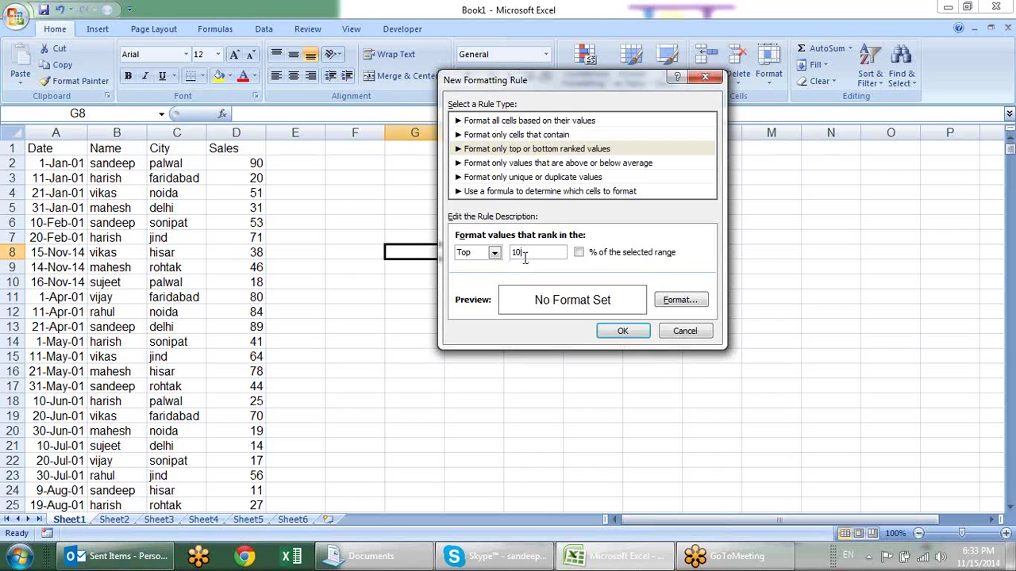
{"action": "left_click", "coordinate": [578, 253]}
Step: Cancel the rule's Format settings and switch to the above/below average rule type
{"action": "left_click", "coordinate": [677, 303]}
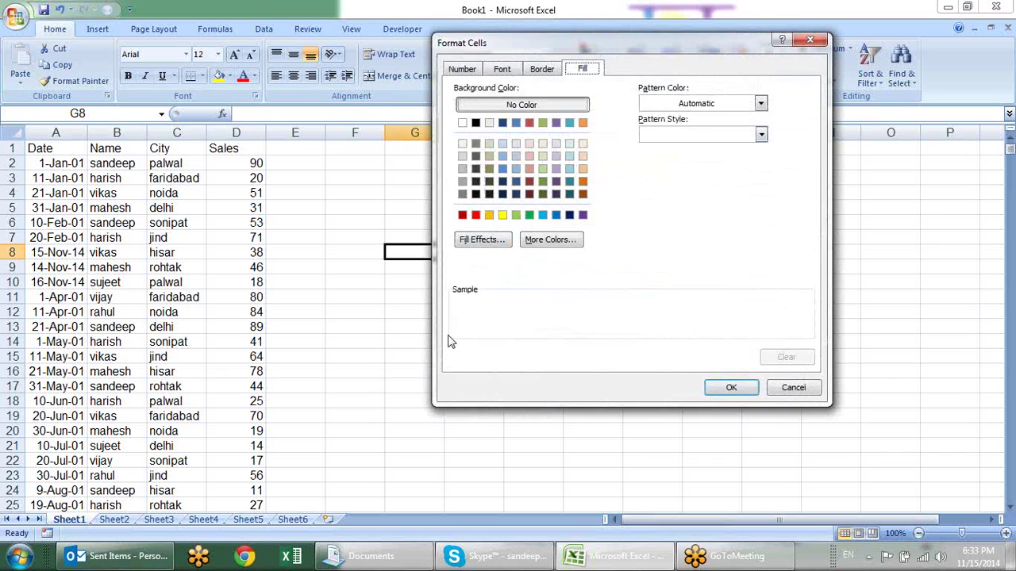
{"action": "key", "text": "Escape"}
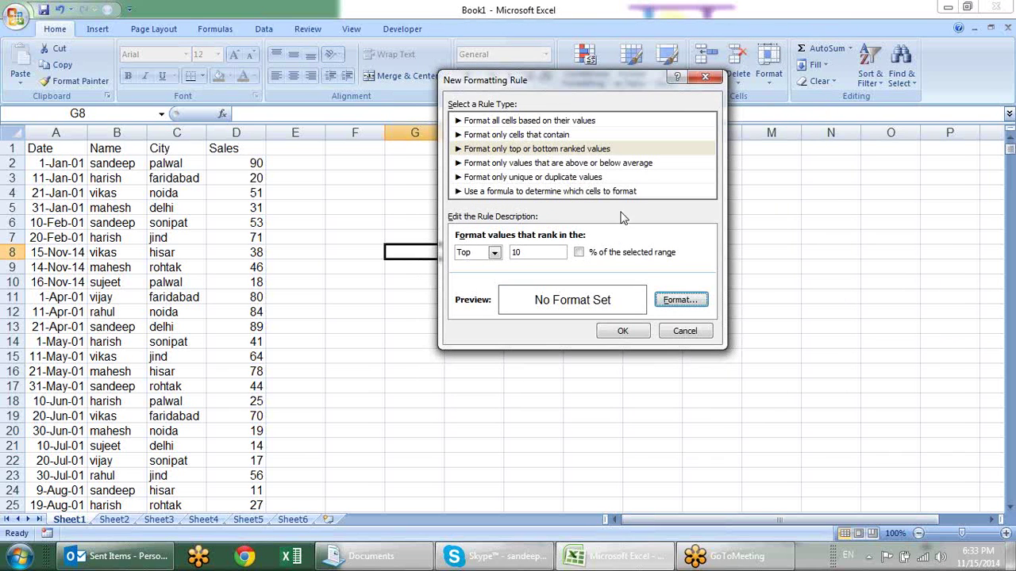
{"action": "left_click", "coordinate": [639, 165]}
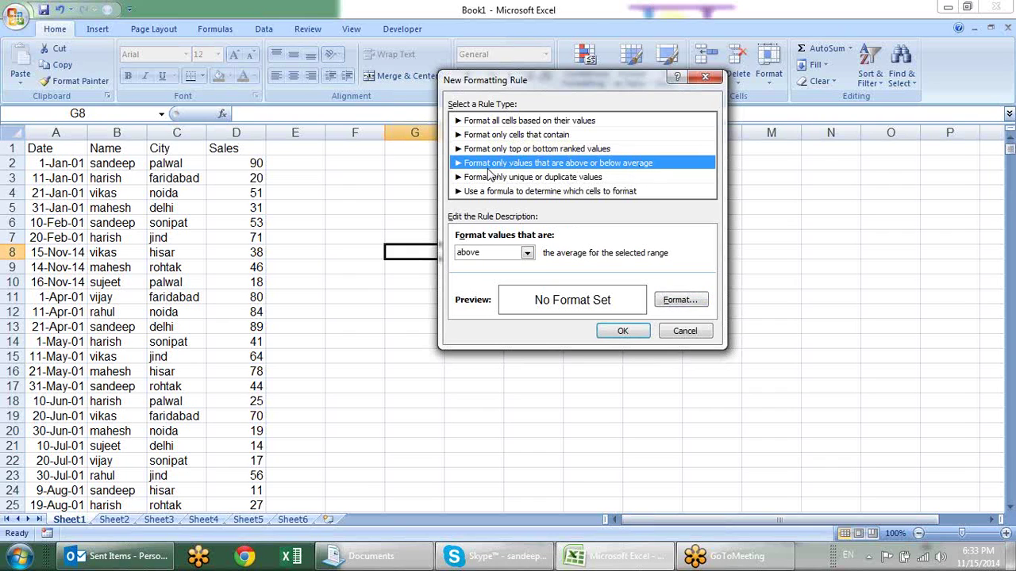
Step: Browse the above-average and duplicate-values options, then switch to a formula-based rule and focus its formula box
{"action": "left_click", "coordinate": [527, 252]}
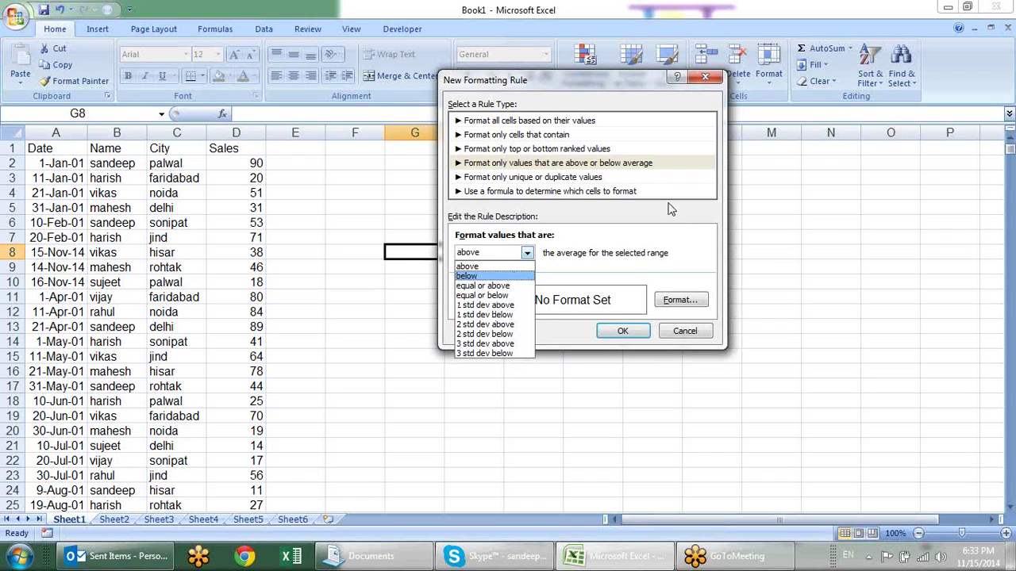
{"action": "left_click", "coordinate": [686, 224]}
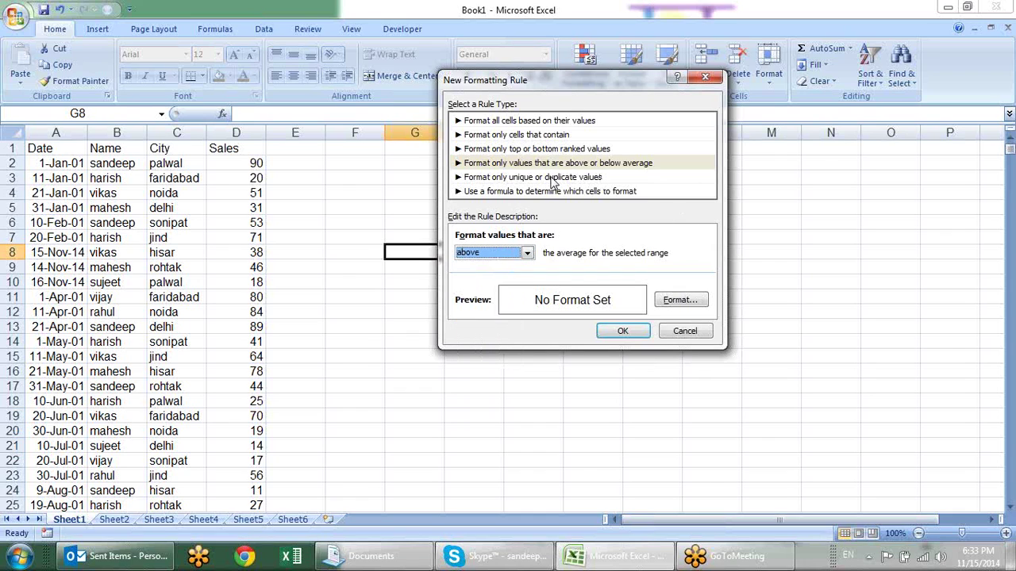
{"action": "left_click", "coordinate": [552, 177]}
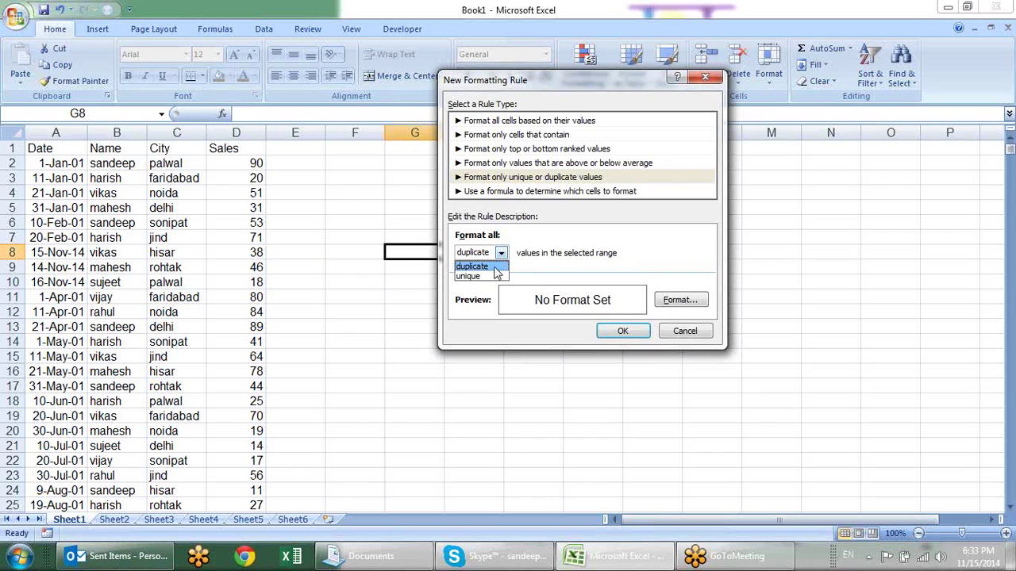
{"action": "left_click", "coordinate": [623, 253]}
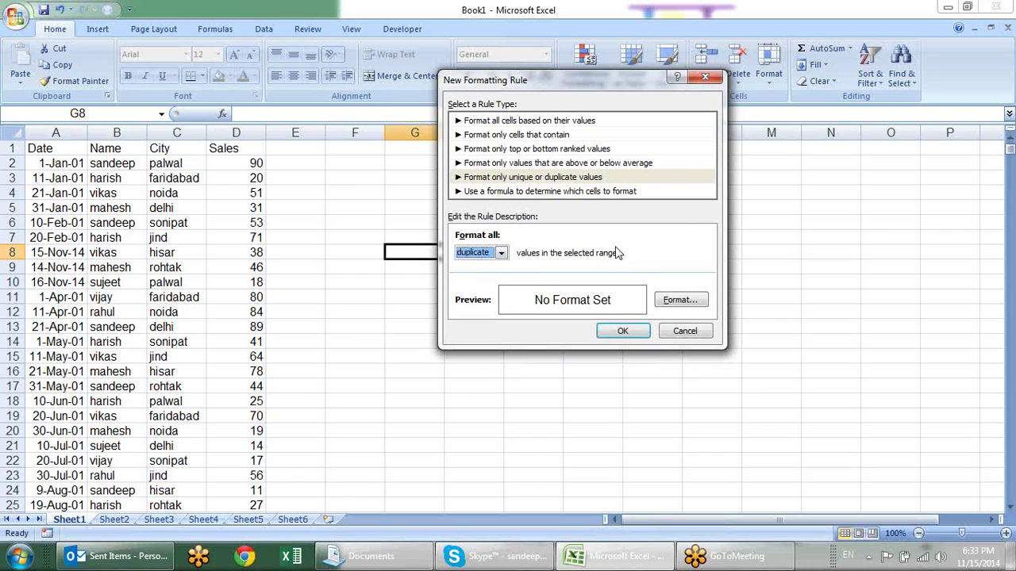
{"action": "left_click", "coordinate": [602, 192]}
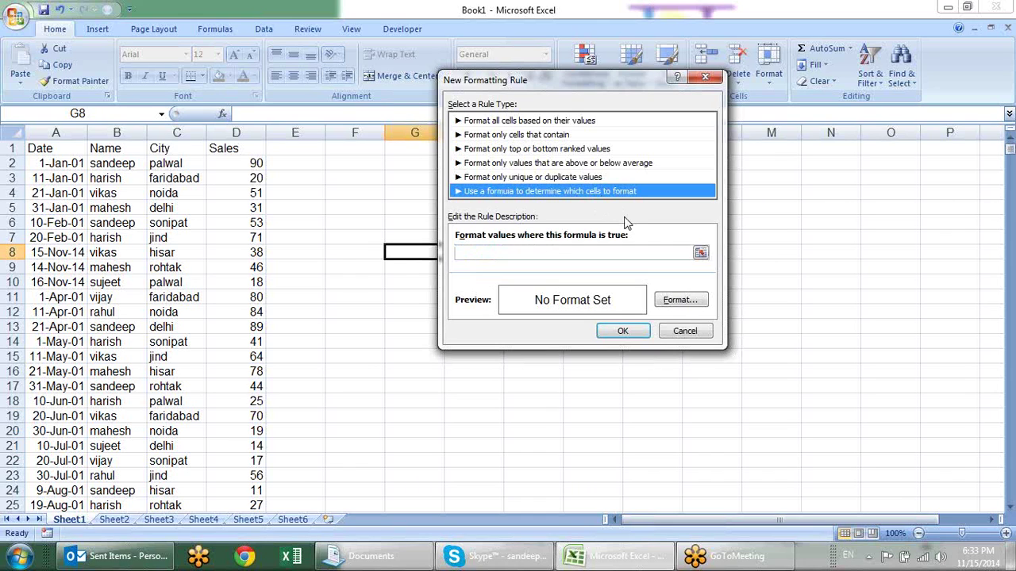
{"action": "left_click", "coordinate": [524, 252]}
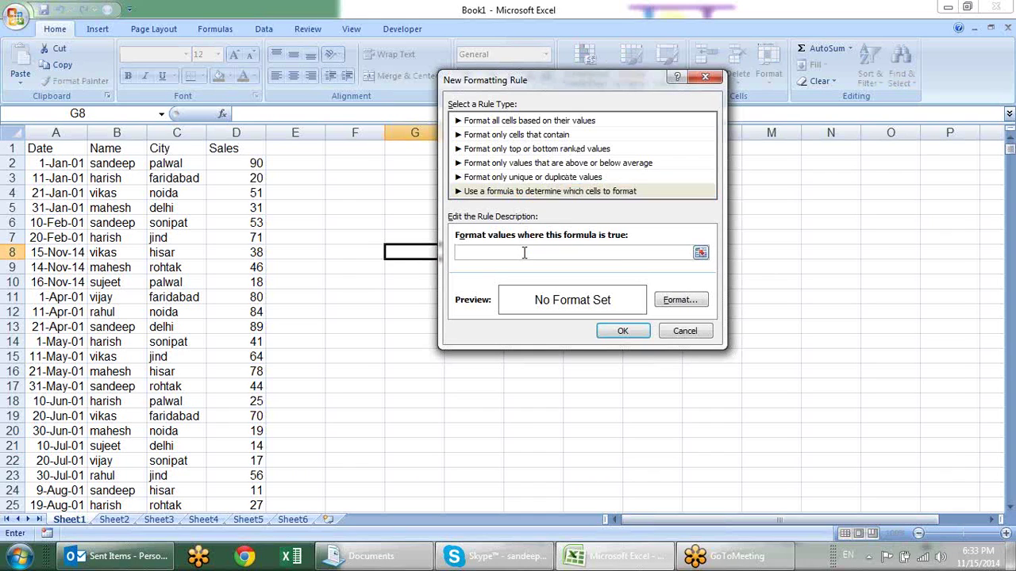
Step: Cancel the formatting rule and start an IF formula in G3 comparing B2 and C2, then abandon it
{"action": "key", "text": "Escape"}
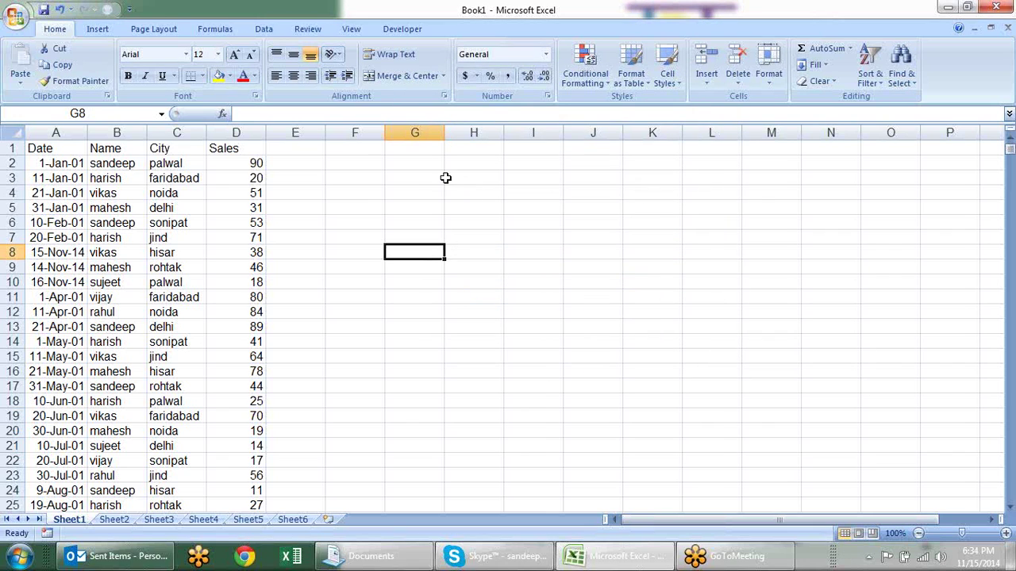
{"action": "left_click", "coordinate": [433, 178]}
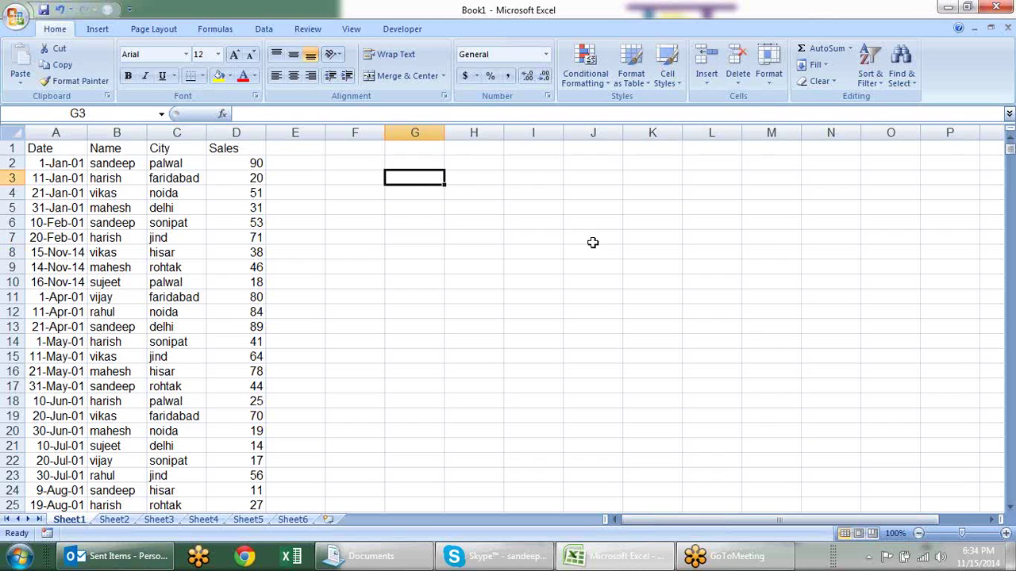
{"action": "type", "text": "=IF("}
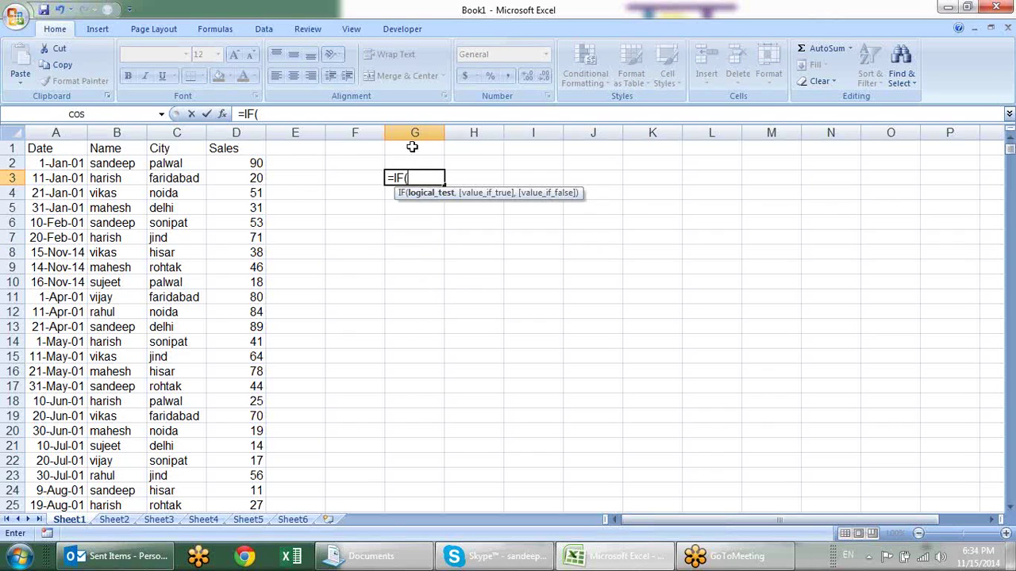
{"action": "left_click", "coordinate": [127, 168]}
{"action": "type", "text": "="}
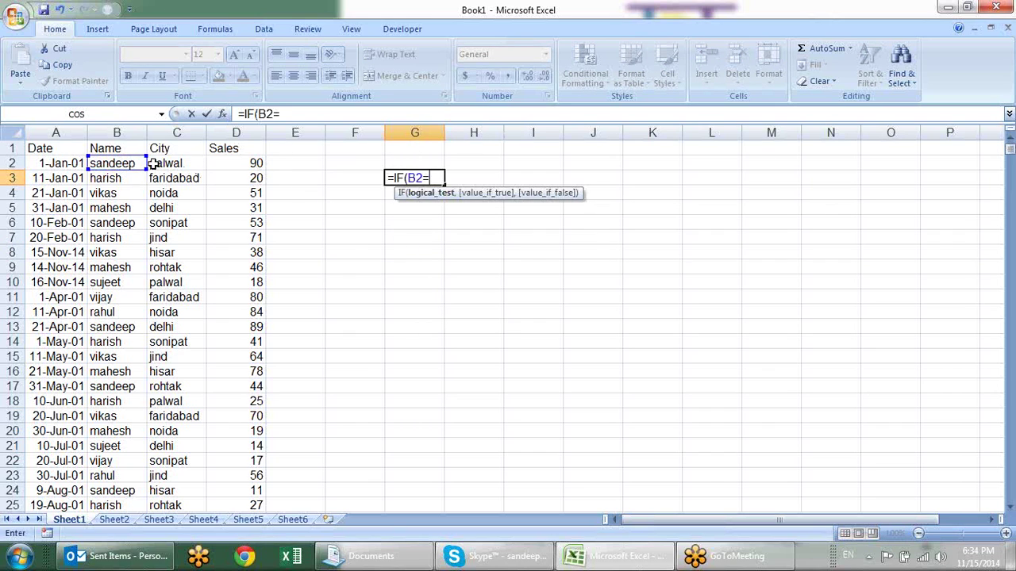
{"action": "left_click", "coordinate": [173, 161]}
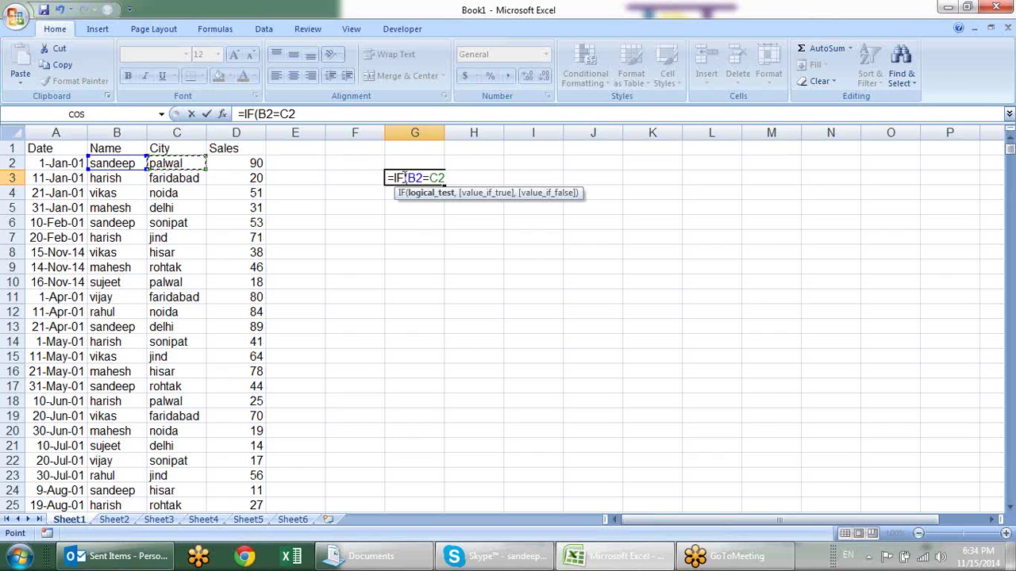
{"action": "key", "text": "Escape"}
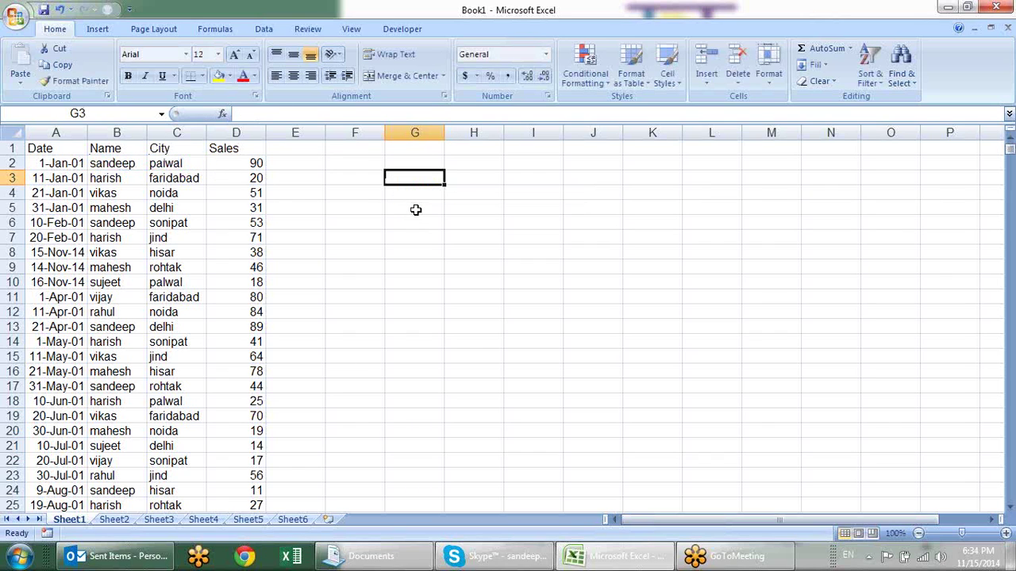
Step: Enter =B2=C2 in G3, which returns FALSE
{"action": "type", "text": "="}
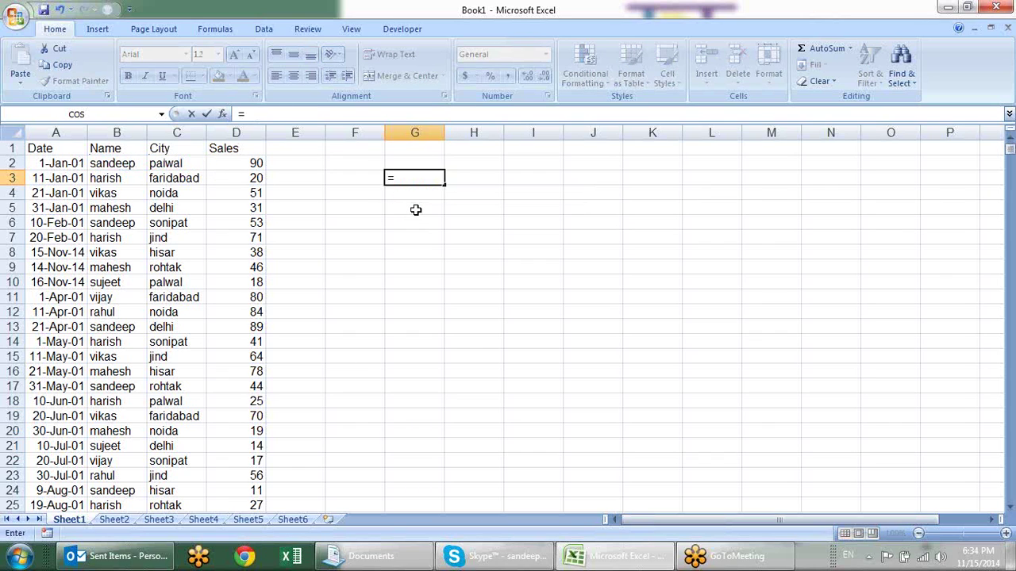
{"action": "left_click", "coordinate": [122, 165]}
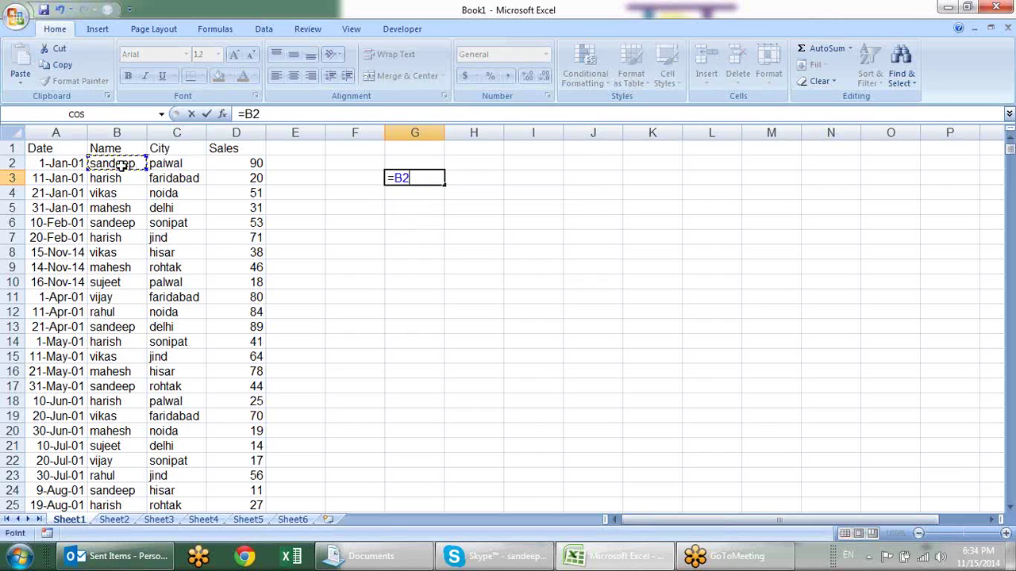
{"action": "type", "text": "="}
{"action": "left_click", "coordinate": [156, 164]}
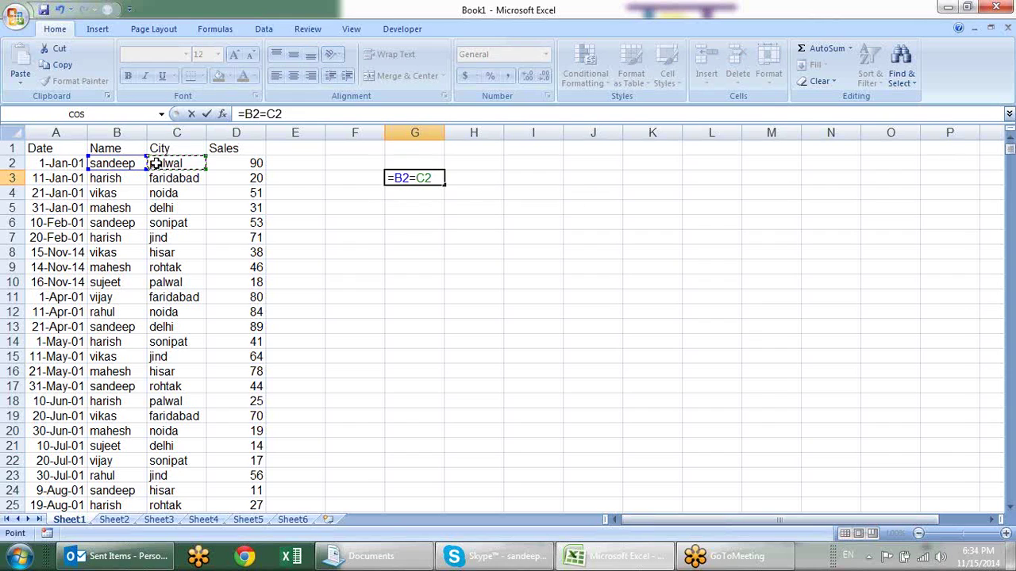
{"action": "key", "text": "Return"}
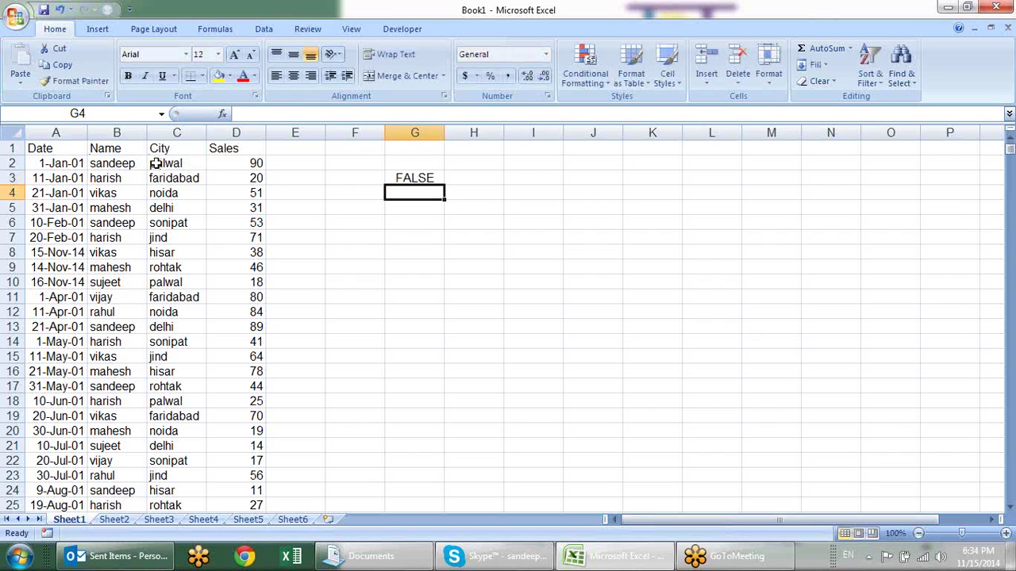
Step: Abandon an IF entry in G4, then re-edit and recommit G3's formula
{"action": "type", "text": "=if("}
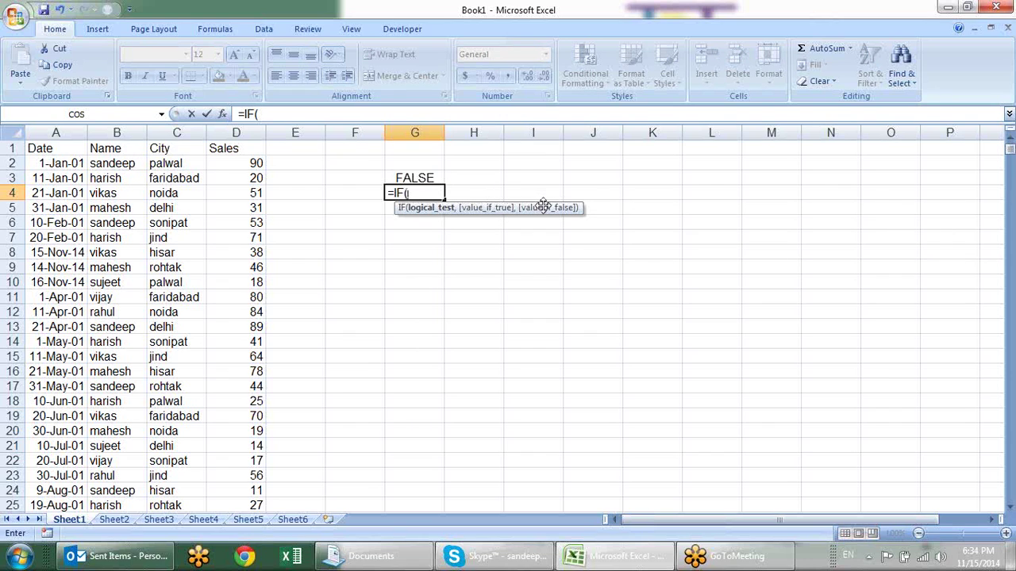
{"action": "key", "text": "Escape"}
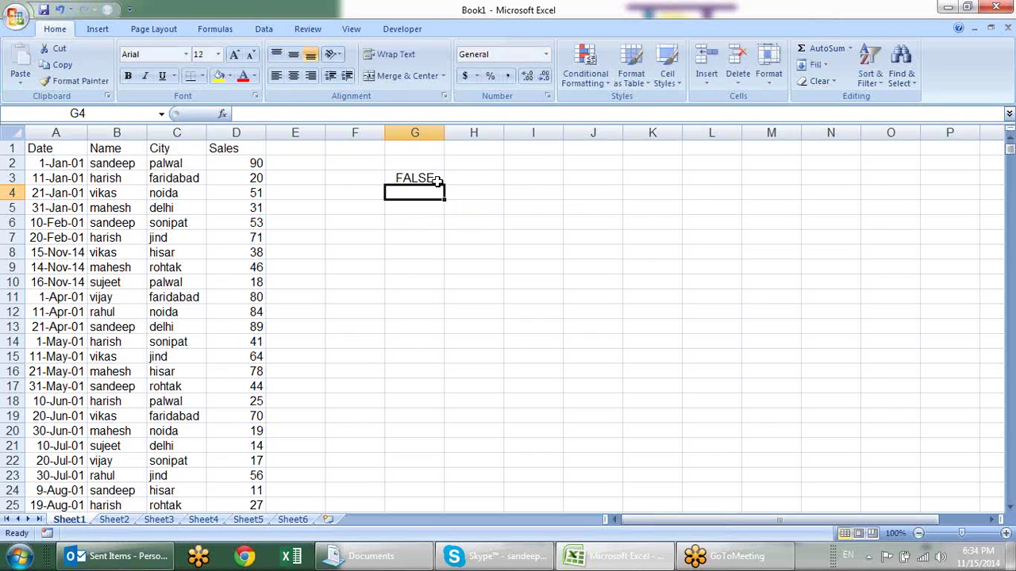
{"action": "left_click", "coordinate": [436, 187]}
{"action": "double_click", "coordinate": [434, 184]}
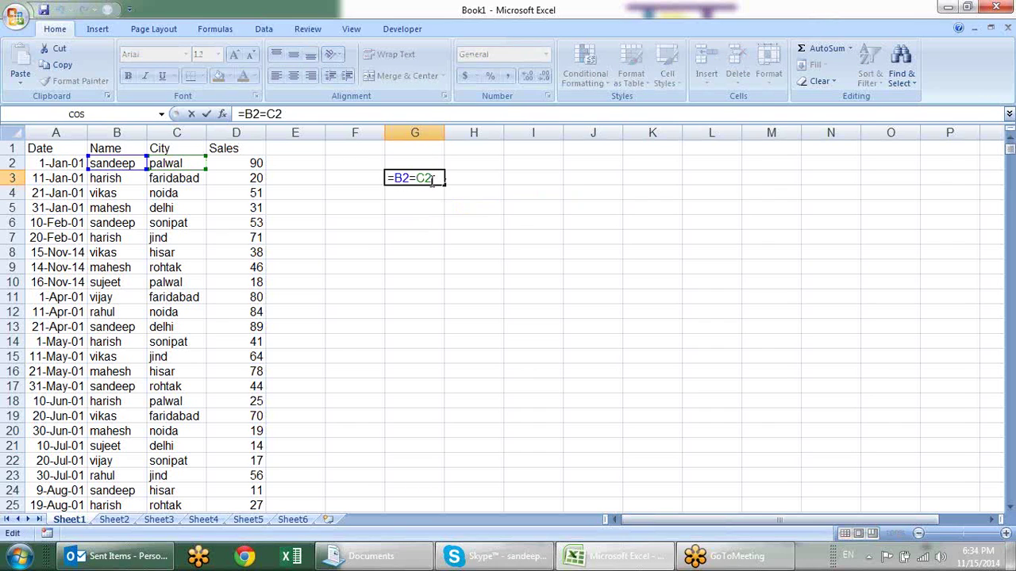
{"action": "key", "text": "ctrl+Return"}
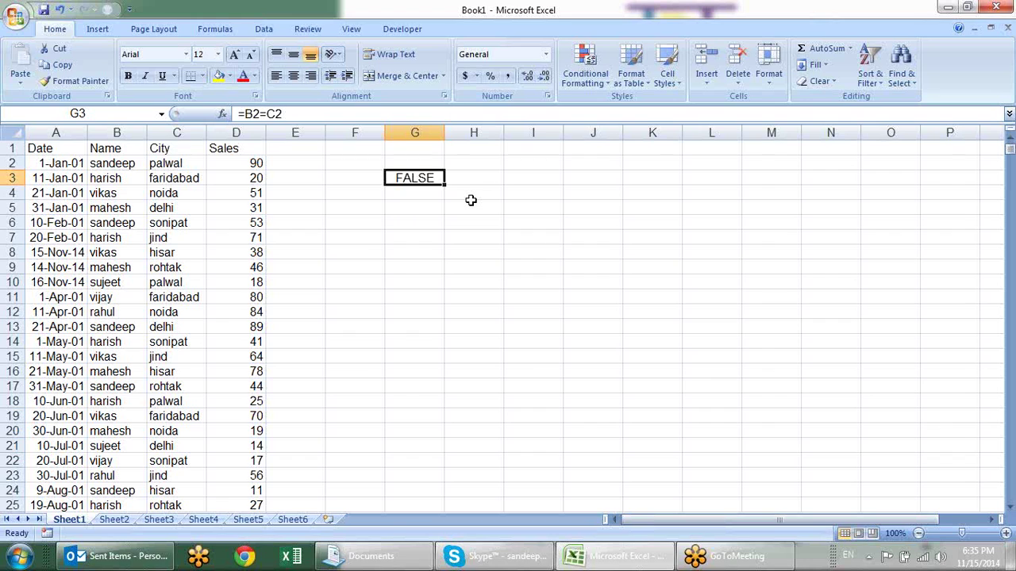
Step: Rename D1 to Sales1 and fill headers Sales2 to Sales7 across to J1
{"action": "type", "text": "="}
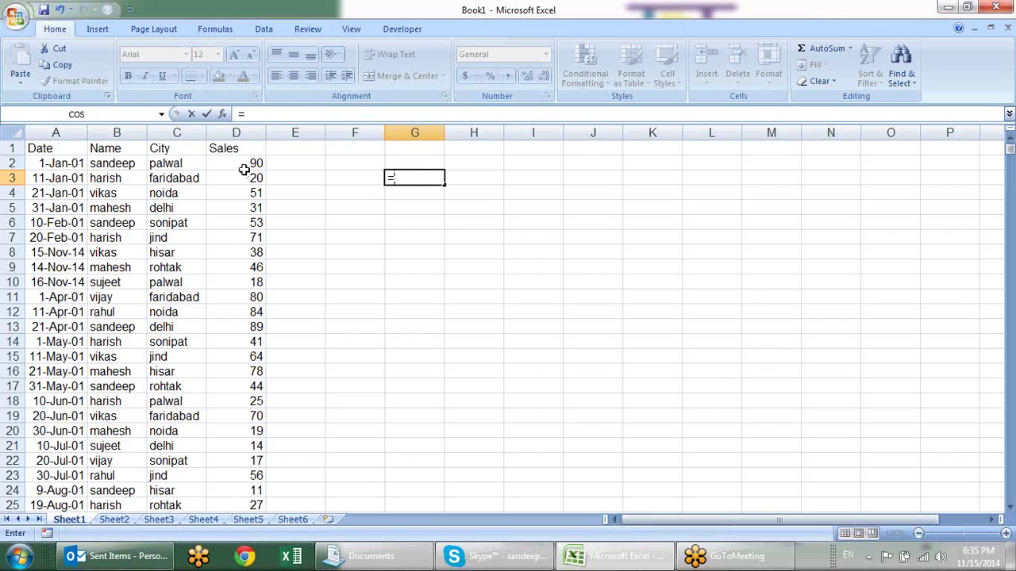
{"action": "left_click", "coordinate": [257, 145]}
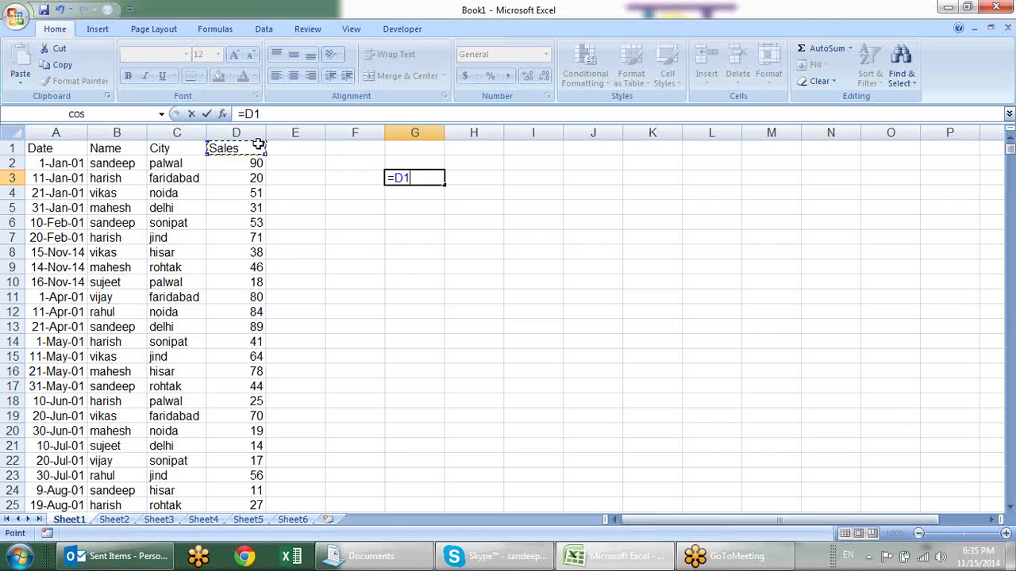
{"action": "key", "text": "Escape"}
{"action": "double_click", "coordinate": [260, 146]}
{"action": "type", "text": "1"}
{"action": "key", "text": "Return"}
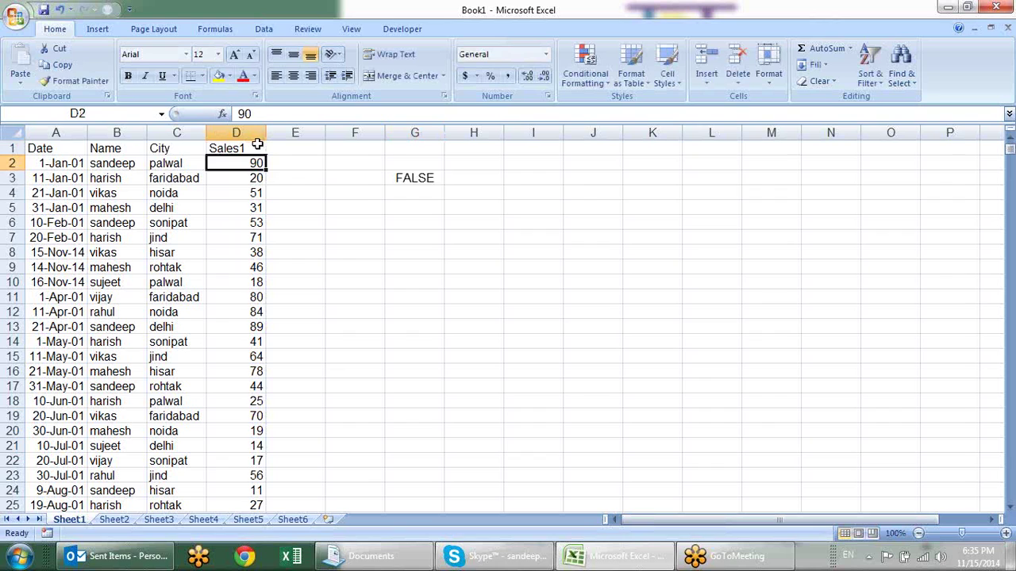
{"action": "left_click", "coordinate": [258, 146]}
{"action": "mouse_move", "coordinate": [266, 155]}
{"action": "left_mouse_down"}
{"action": "mouse_move", "coordinate": [676, 155]}
{"action": "mouse_move", "coordinate": [619, 159]}
{"action": "left_mouse_up"}
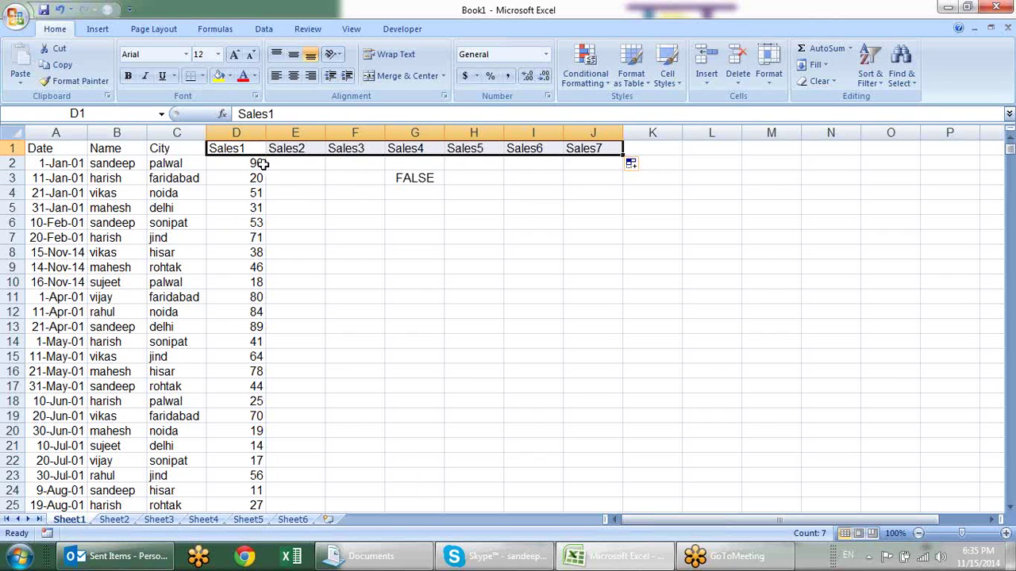
Step: Enter =RANDBETWEEN(10,90) into all of E2:J2 at once
{"action": "left_click", "coordinate": [296, 163]}
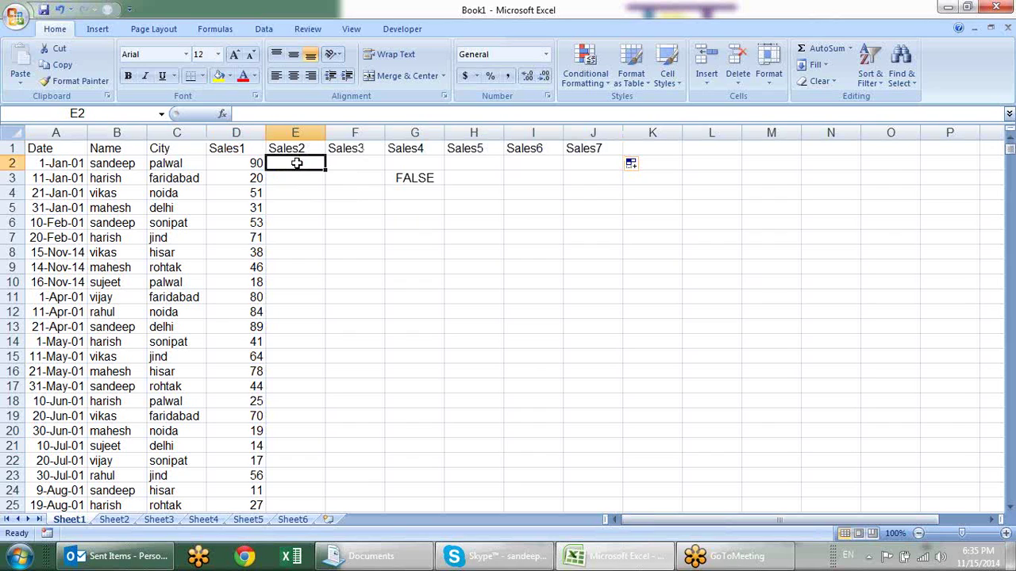
{"action": "key", "text": "shift+Right"}
{"action": "key", "text": "shift+Right"}
{"action": "key", "text": "shift+Right"}
{"action": "key", "text": "shift+Right"}
{"action": "key", "text": "shift+Right"}
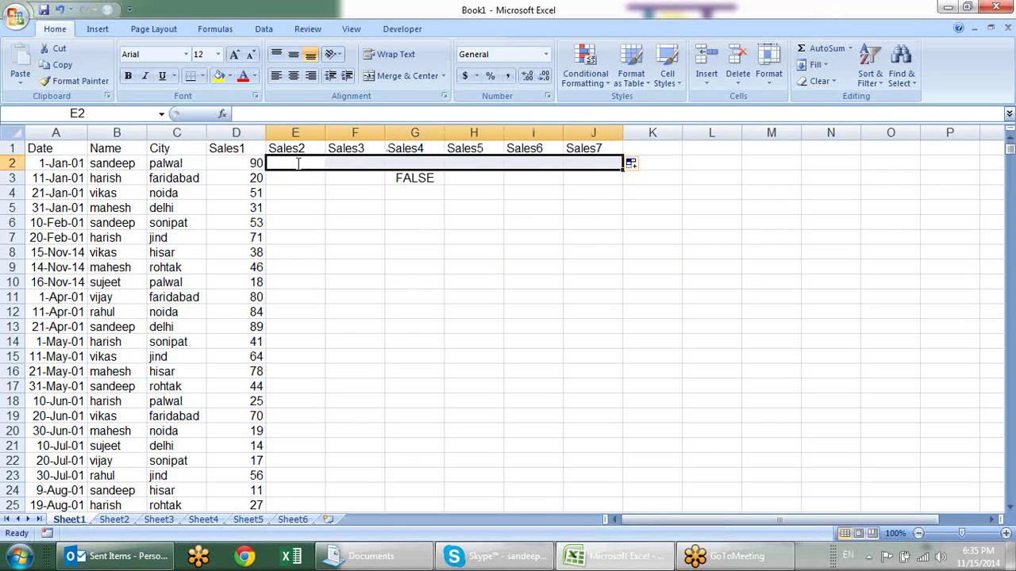
{"action": "type", "text": "=ra"}
{"action": "key", "text": "Down"}
{"action": "key", "text": "Down"}
{"action": "key", "text": "Tab"}
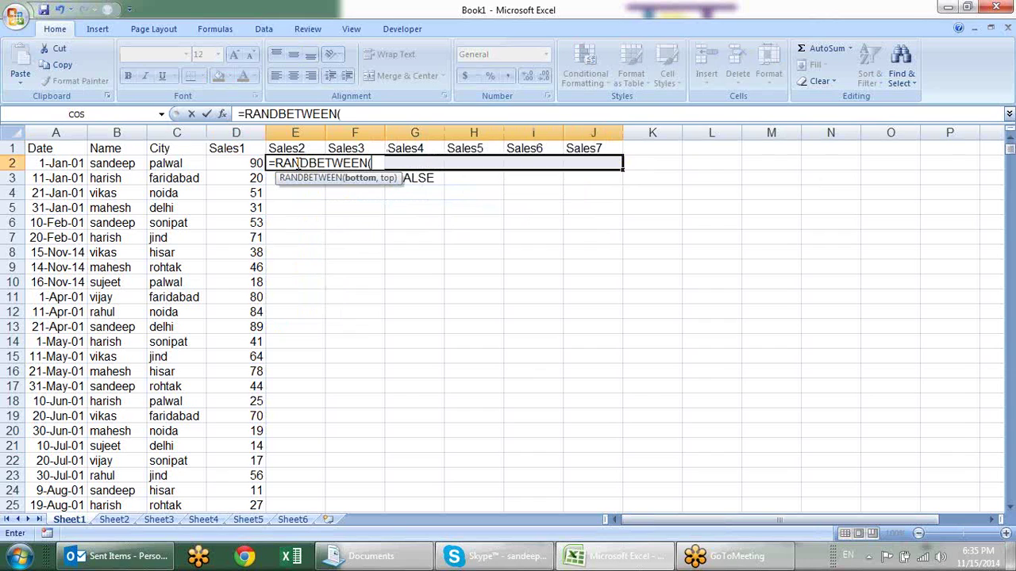
{"action": "type", "text": "10,90"}
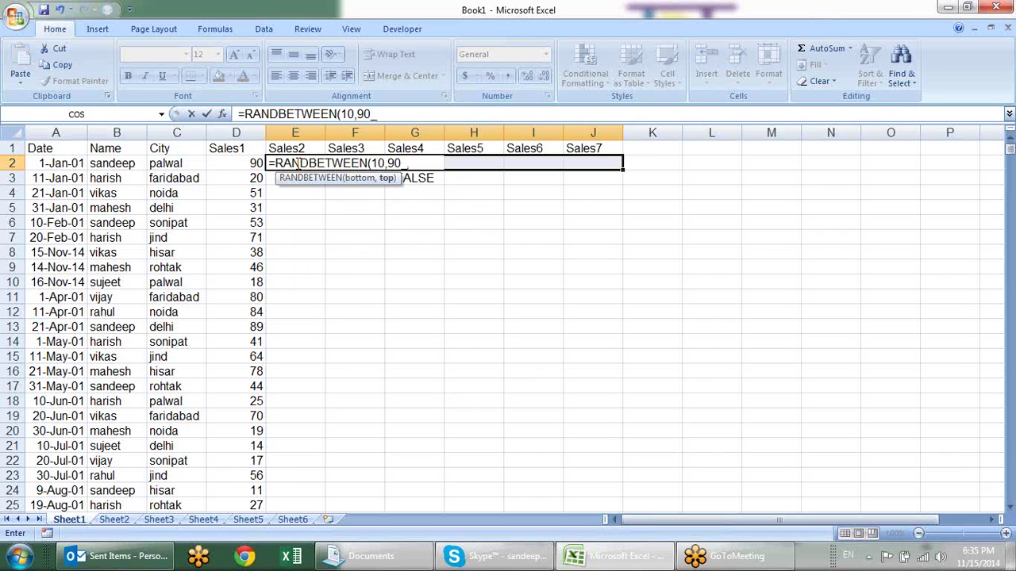
{"action": "type", "text": ")"}
{"action": "key", "text": "ctrl+Return"}
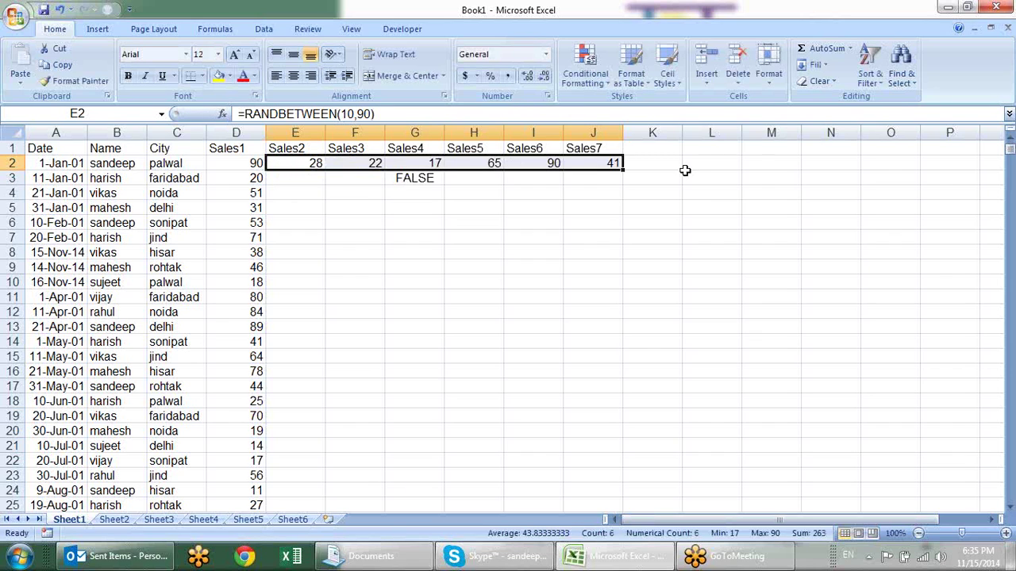
Step: Fill the random formulas down the table and paste them back as fixed values
{"action": "left_click_drag", "start_coordinate": [622, 167], "coordinate": [624, 199]}
{"action": "double_click", "coordinate": [623, 199]}
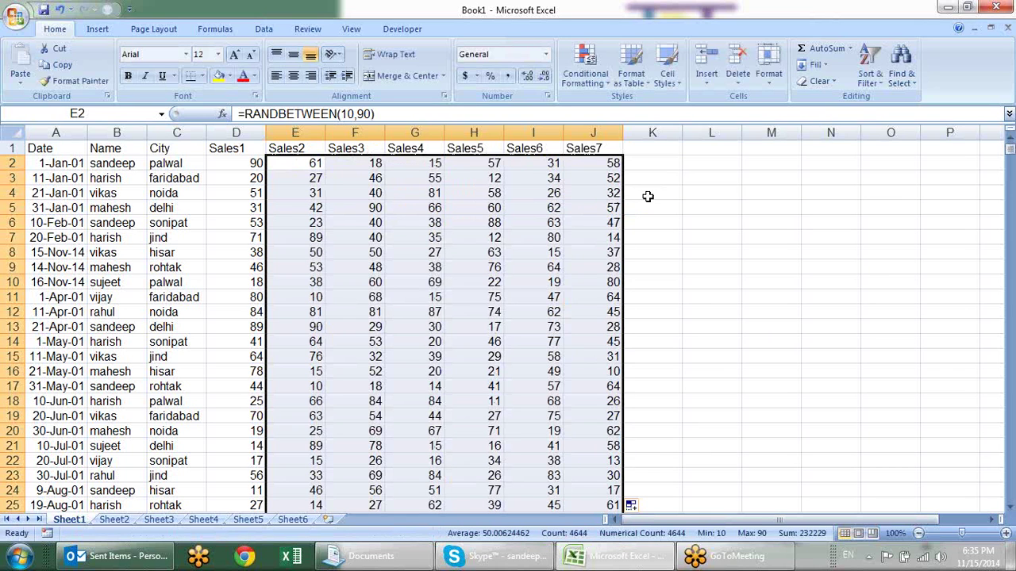
{"action": "key", "text": "ctrl+c"}
{"action": "key", "text": "alt+e"}
{"action": "key", "text": "s"}
{"action": "key", "text": "v"}
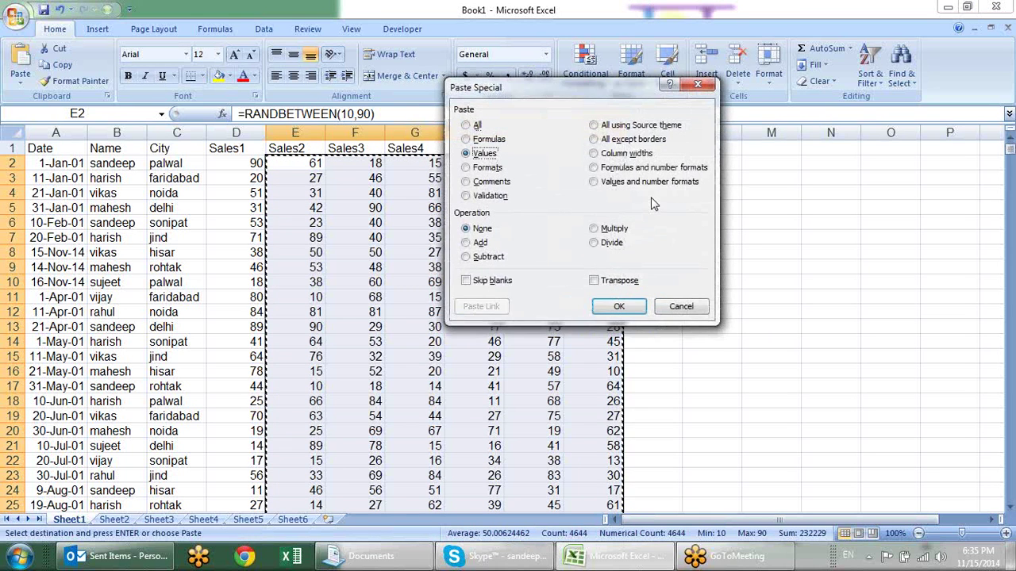
{"action": "key", "text": "Return"}
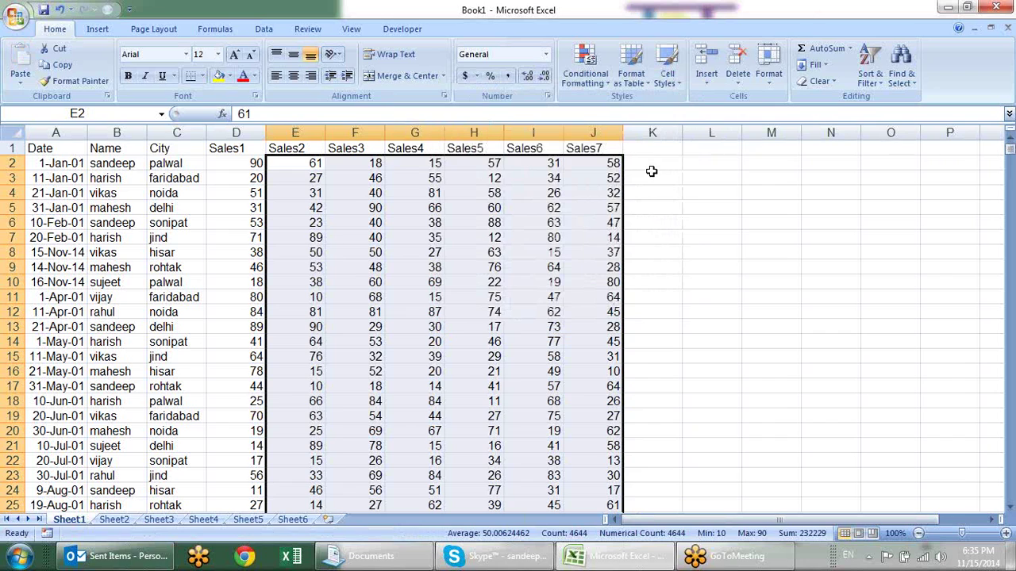
Step: Select row 2's seven sales figures, D2:J2, after several trial drags
{"action": "left_click", "coordinate": [650, 171]}
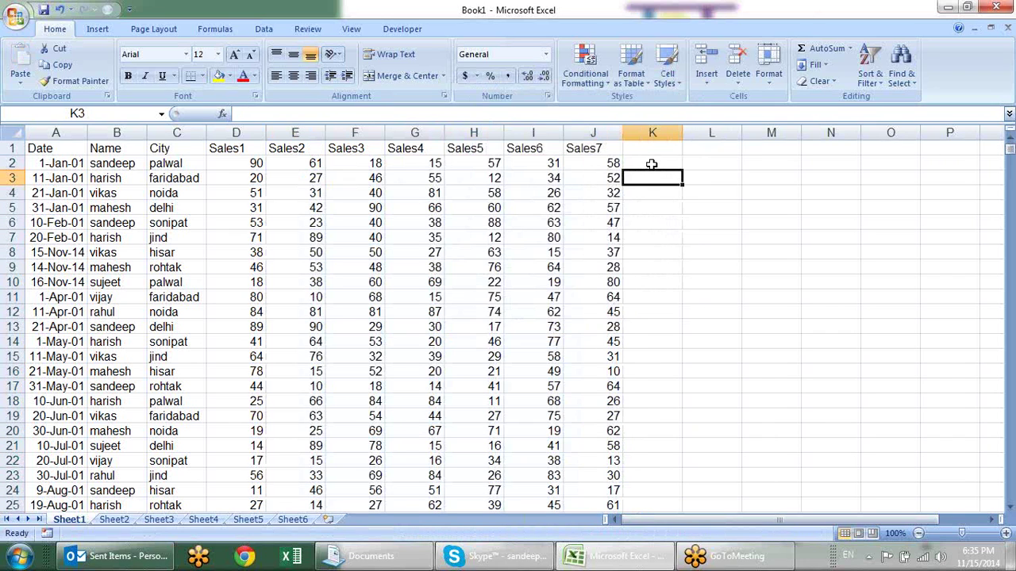
{"action": "left_click", "coordinate": [652, 165]}
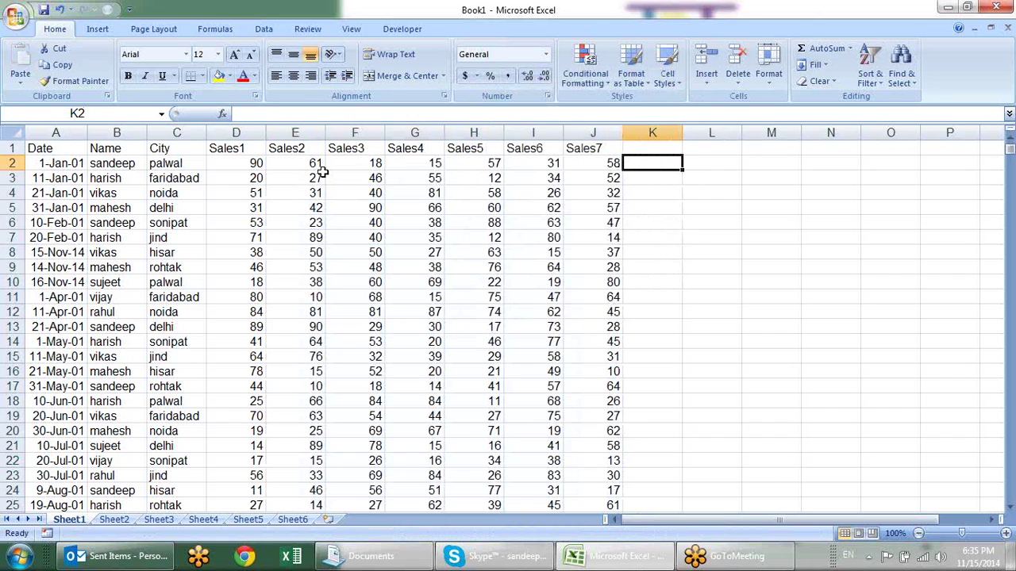
{"action": "left_click_drag", "start_coordinate": [253, 165], "coordinate": [600, 165]}
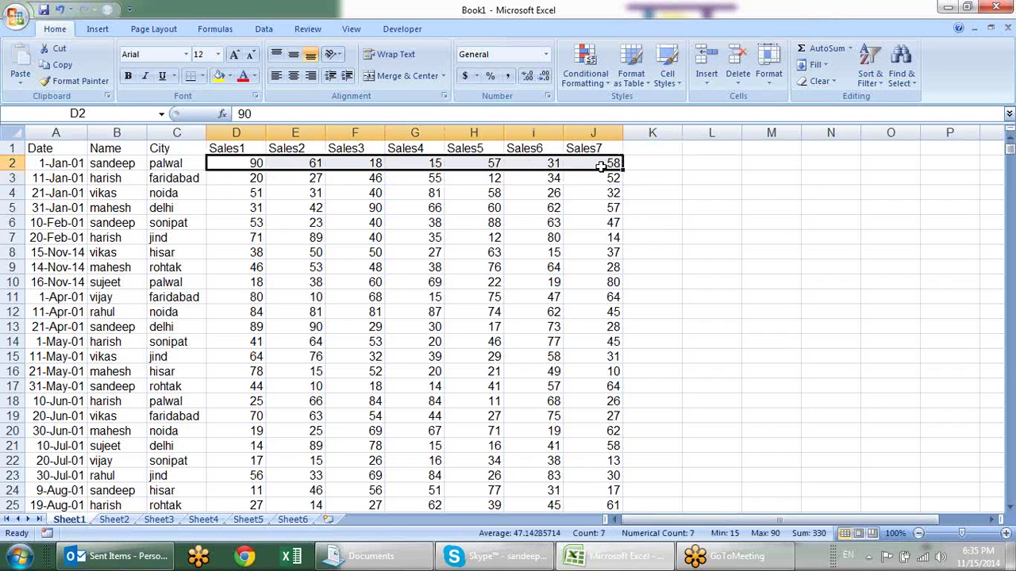
{"action": "left_click_drag", "start_coordinate": [583, 162], "coordinate": [18, 162]}
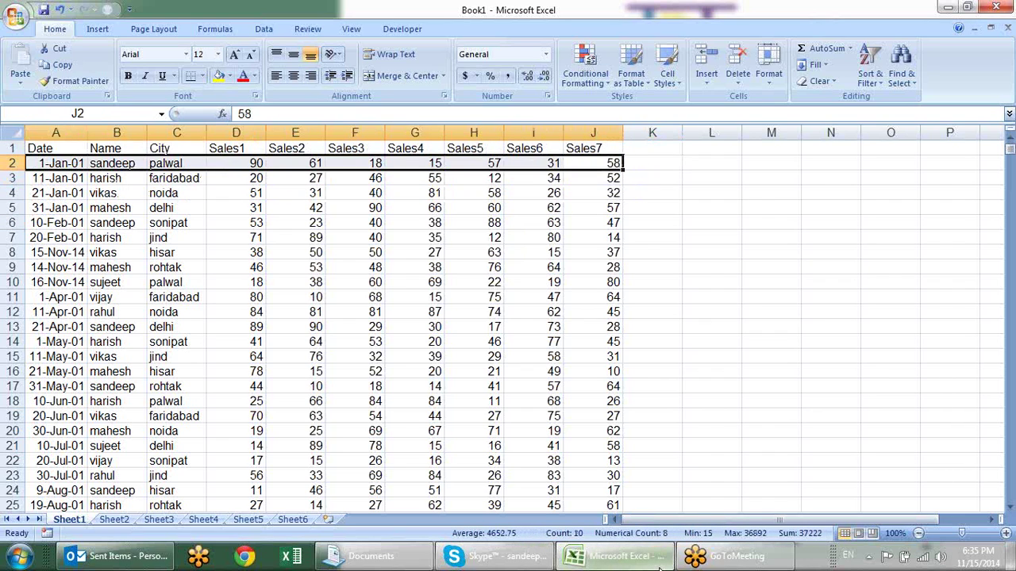
{"action": "left_click", "coordinate": [493, 191]}
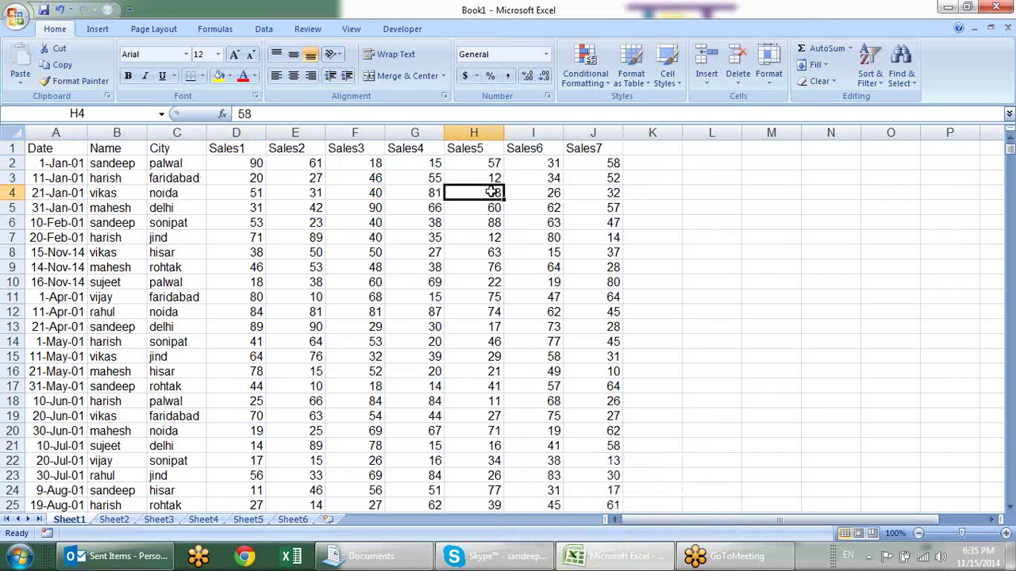
{"action": "left_click_drag", "start_coordinate": [600, 162], "coordinate": [592, 312]}
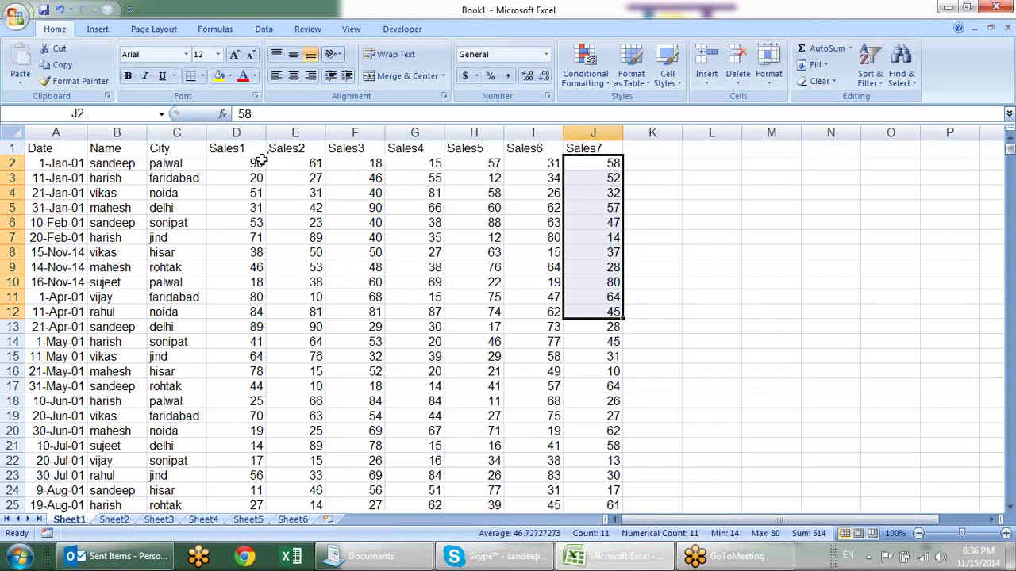
{"action": "left_click_drag", "start_coordinate": [255, 163], "coordinate": [611, 165]}
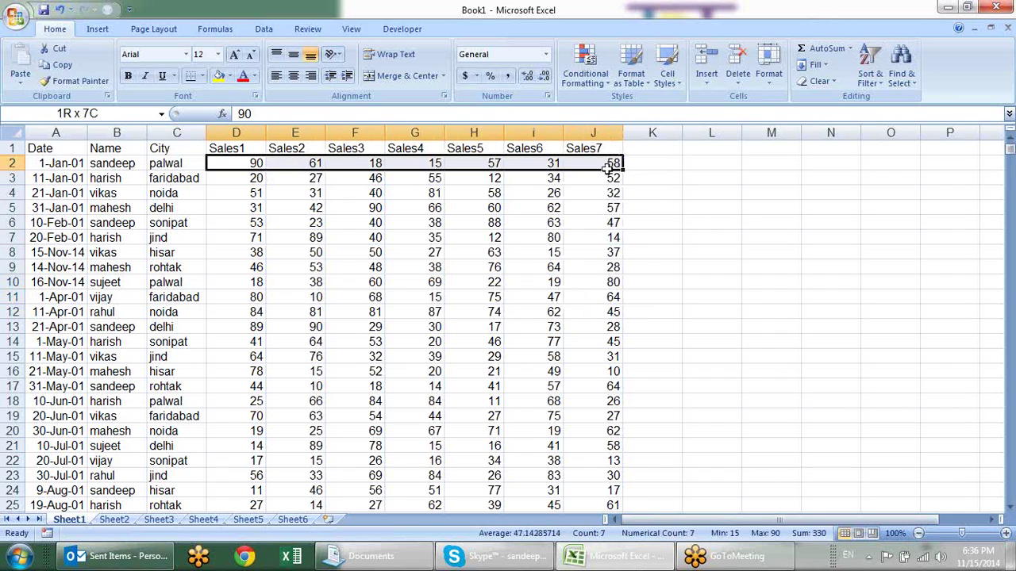
{"action": "mouse_move", "coordinate": [32, 163]}
{"action": "left_mouse_down"}
{"action": "mouse_move", "coordinate": [527, 151]}
{"action": "mouse_move", "coordinate": [603, 165]}
{"action": "left_mouse_up"}
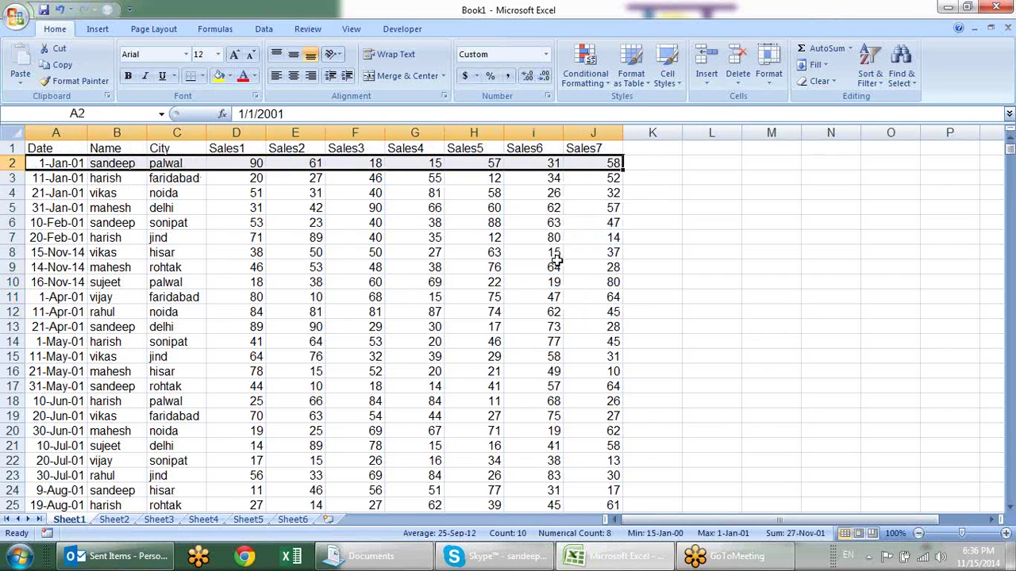
Step: Total row 2 in K2 with =SUM(D2:J2) and fill it down to K14
{"action": "left_click", "coordinate": [635, 161]}
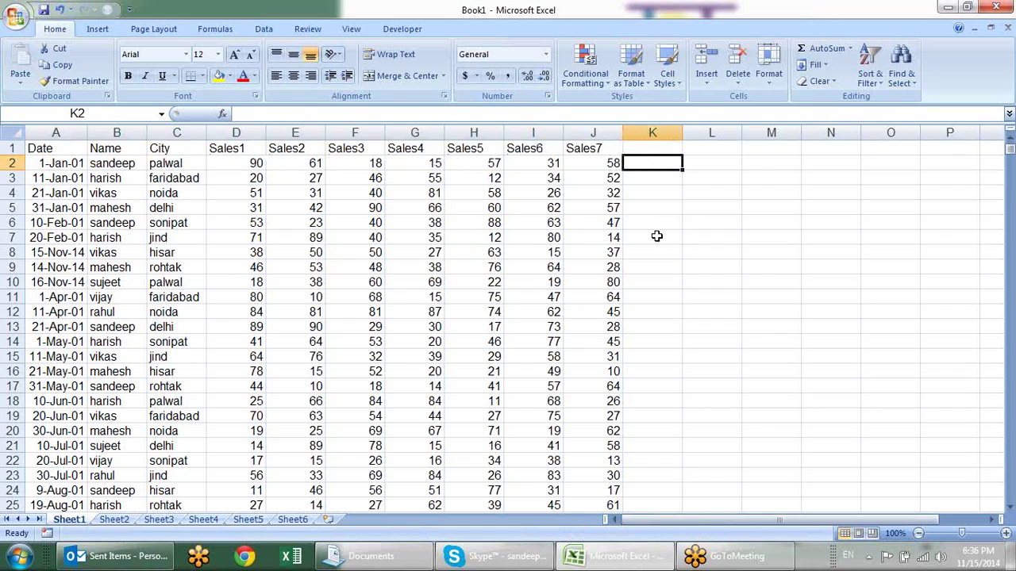
{"action": "key", "text": "alt+equal"}
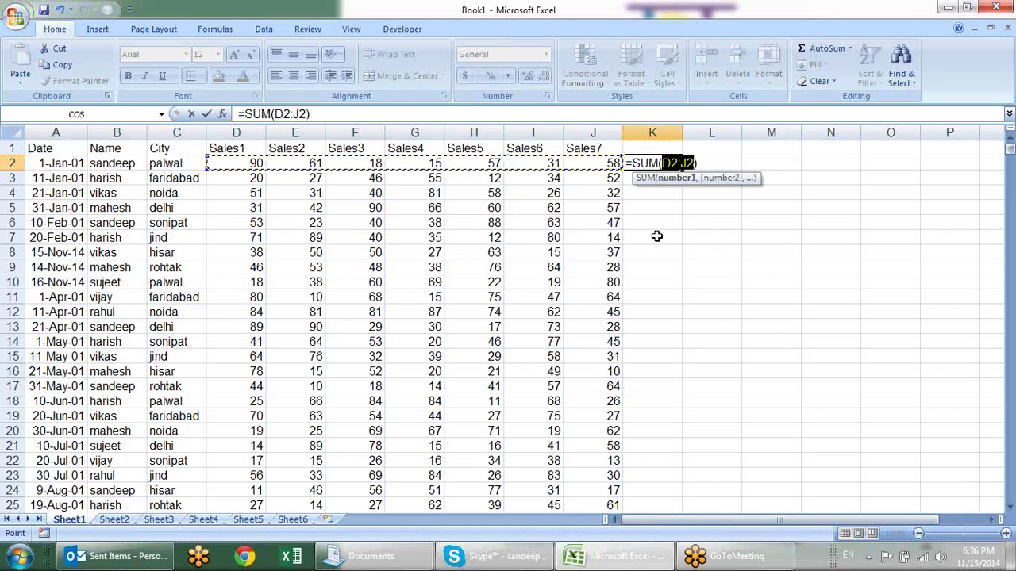
{"action": "key", "text": "Return"}
{"action": "left_click", "coordinate": [651, 162]}
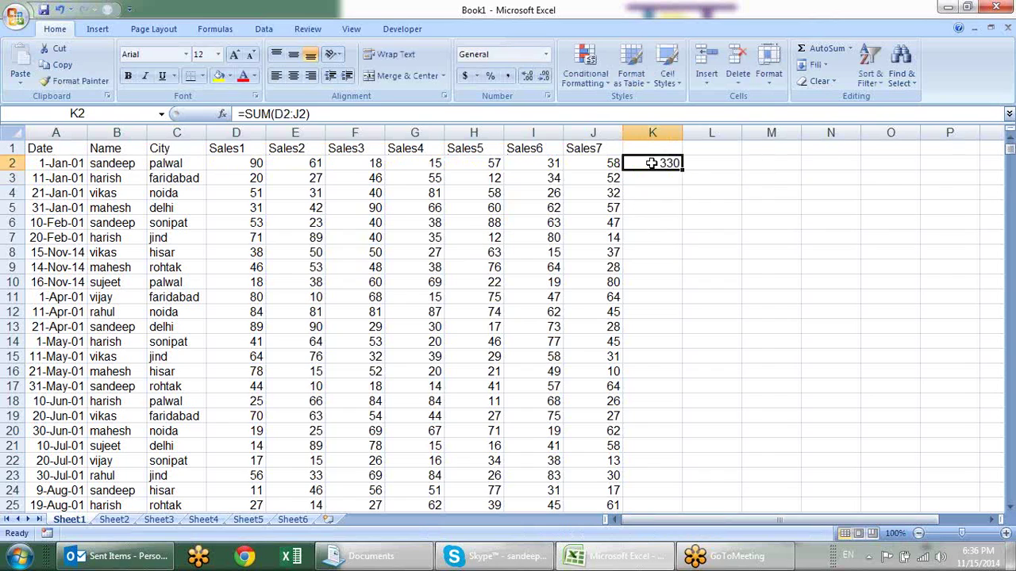
{"action": "left_click_drag", "start_coordinate": [681, 170], "coordinate": [719, 340]}
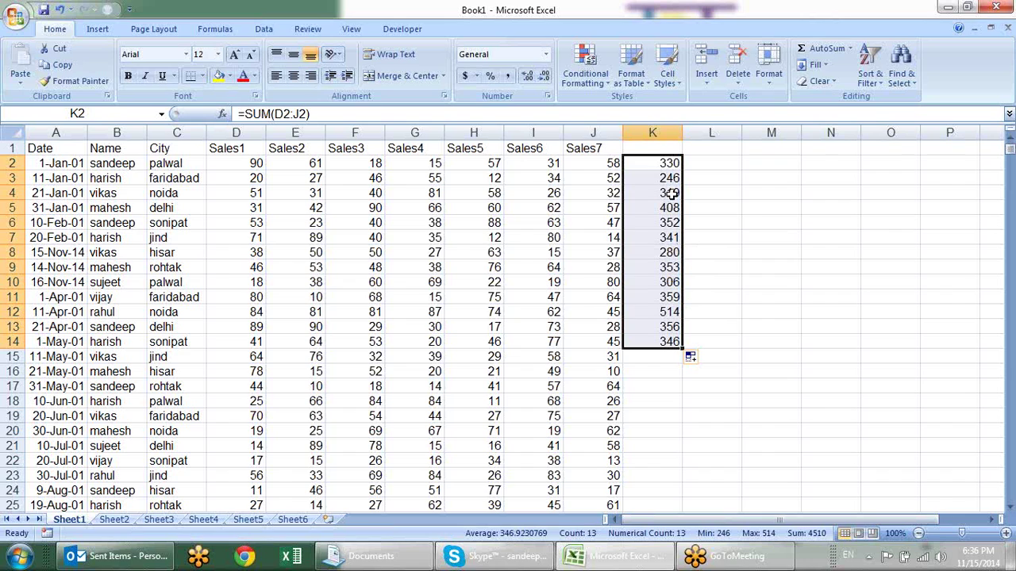
Step: Enter a check in L2 testing whether the K2 row total exceeds 400
{"action": "left_click", "coordinate": [714, 165]}
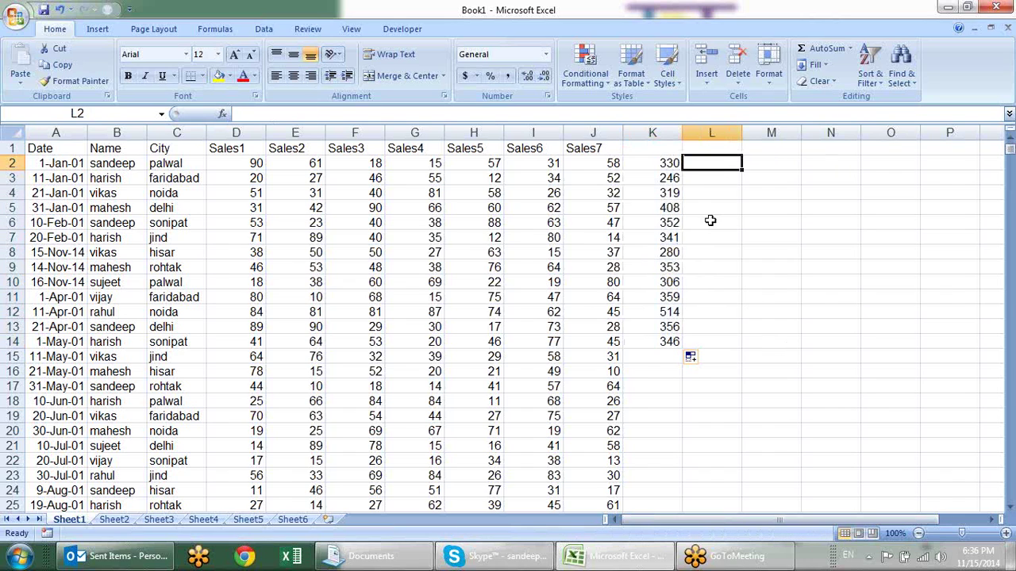
{"action": "type", "text": "="}
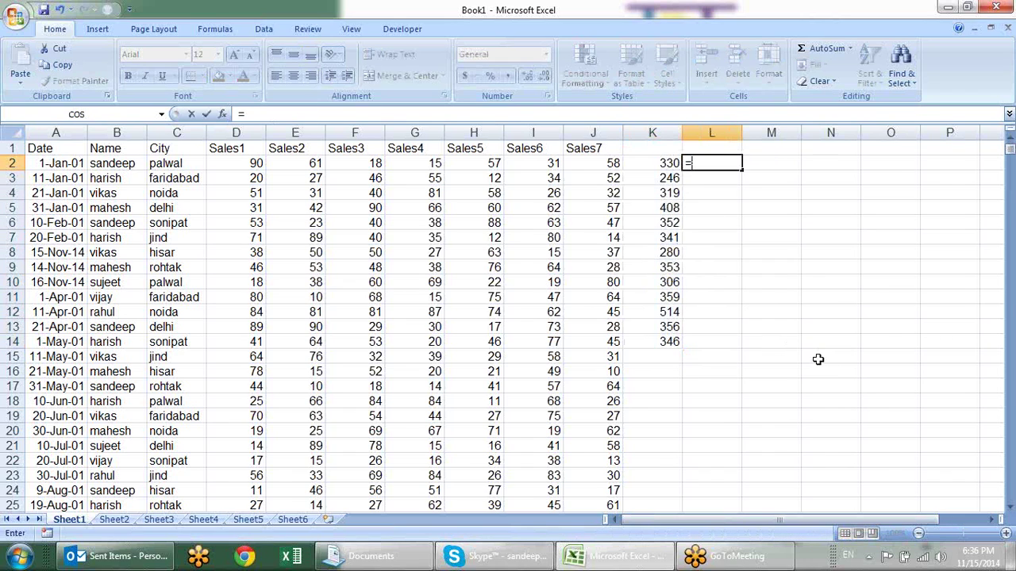
{"action": "key", "text": "Left"}
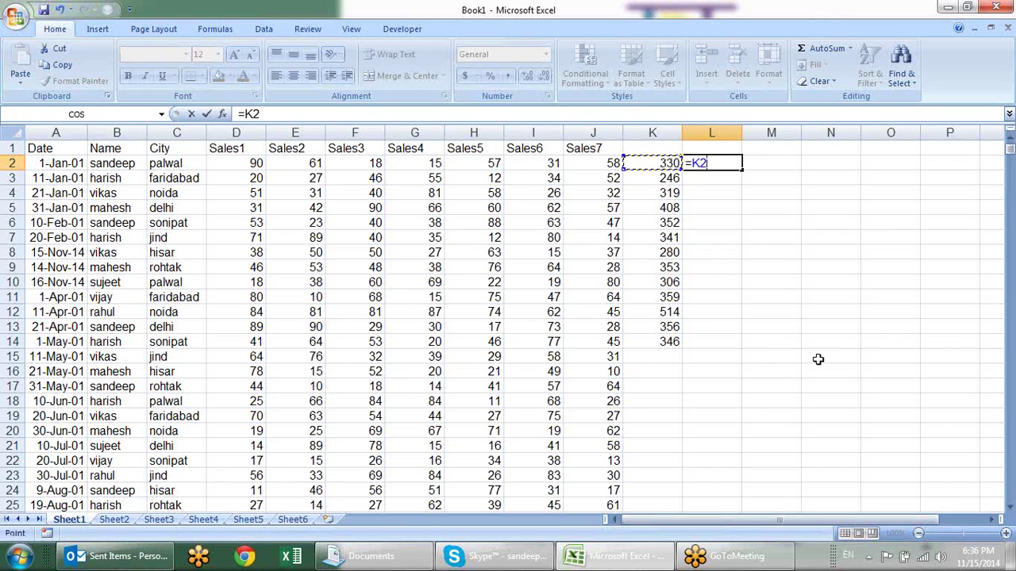
{"action": "type", "text": "="}
{"action": "key", "text": "BackSpace"}
{"action": "type", "text": "400"}
{"action": "key", "text": "Return"}
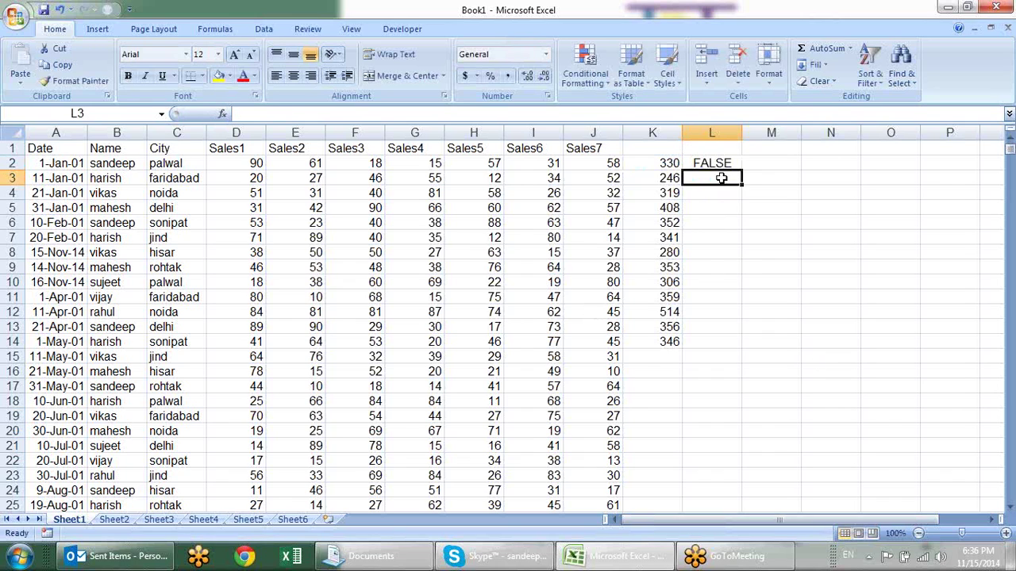
Step: Fill the over-400 check from L2 down to row 14
{"action": "left_click", "coordinate": [721, 167]}
{"action": "left_click_drag", "start_coordinate": [742, 170], "coordinate": [746, 346]}
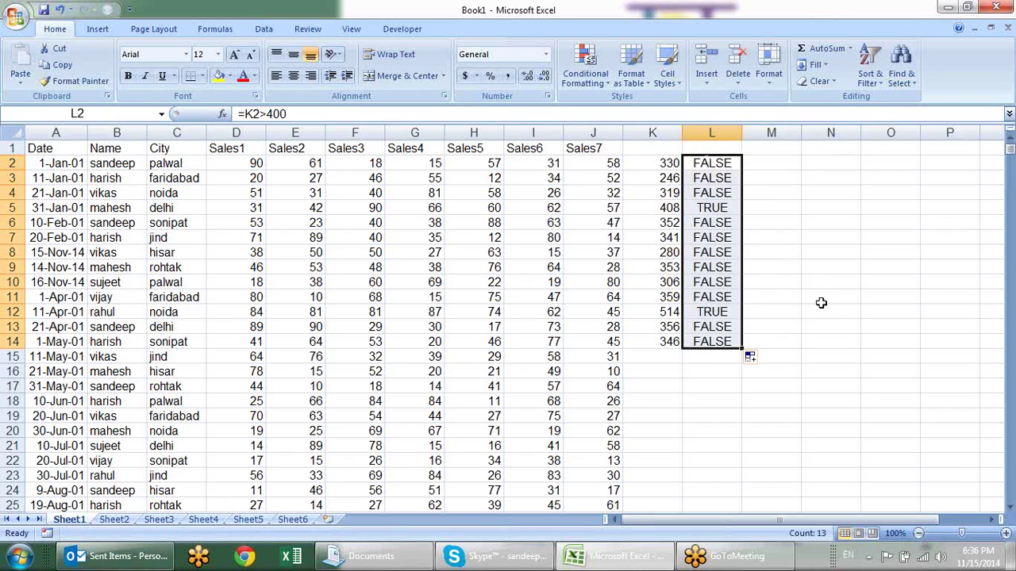
{"action": "left_click", "coordinate": [710, 163]}
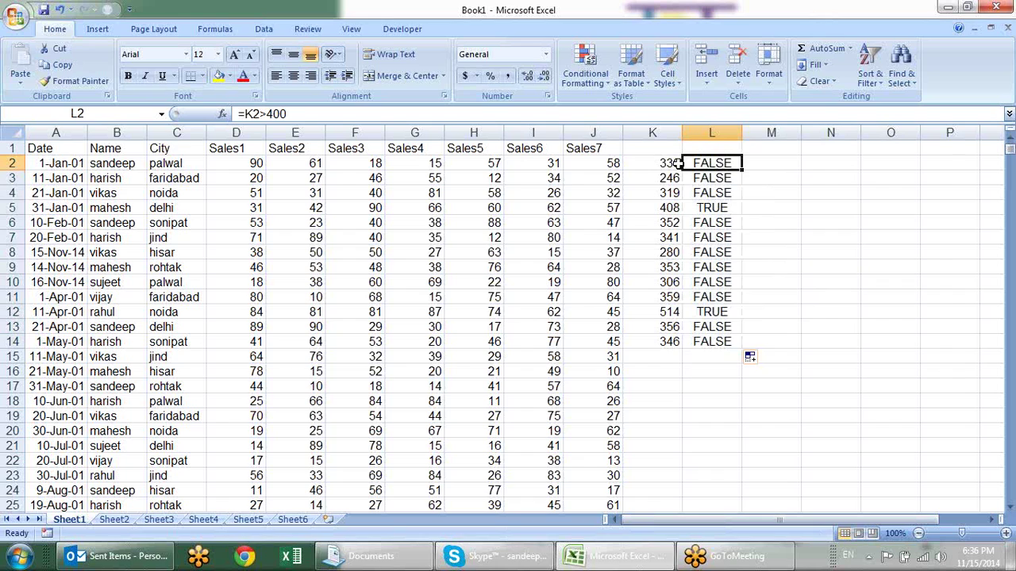
{"action": "left_click", "coordinate": [671, 163]}
{"action": "left_click", "coordinate": [714, 166]}
Step: Rewrite L2's test as =SUM(D2:J2)>400 so it no longer needs column K
{"action": "double_click", "coordinate": [673, 164]}
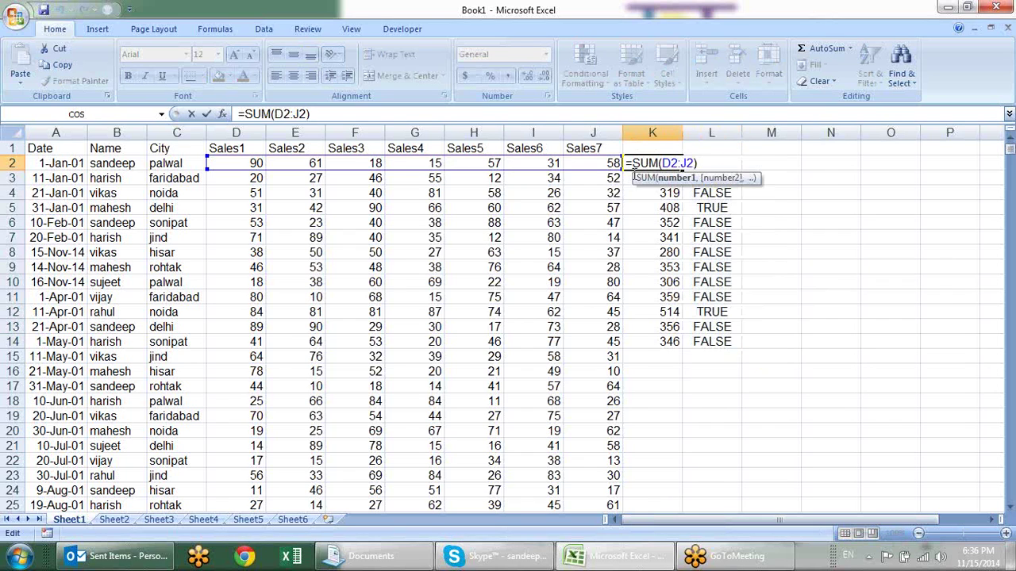
{"action": "left_click_drag", "start_coordinate": [633, 163], "coordinate": [697, 163]}
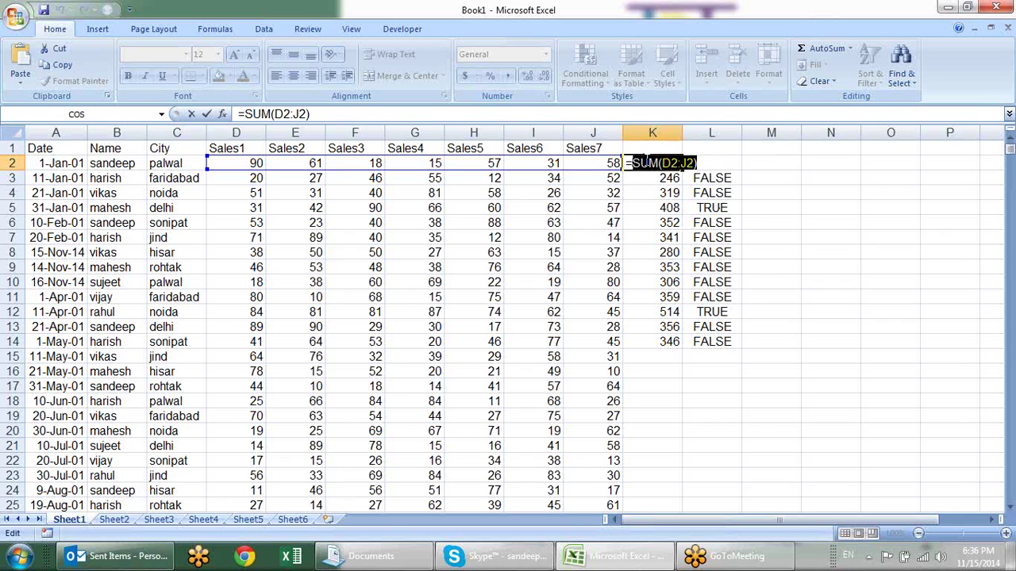
{"action": "left_click", "coordinate": [705, 163]}
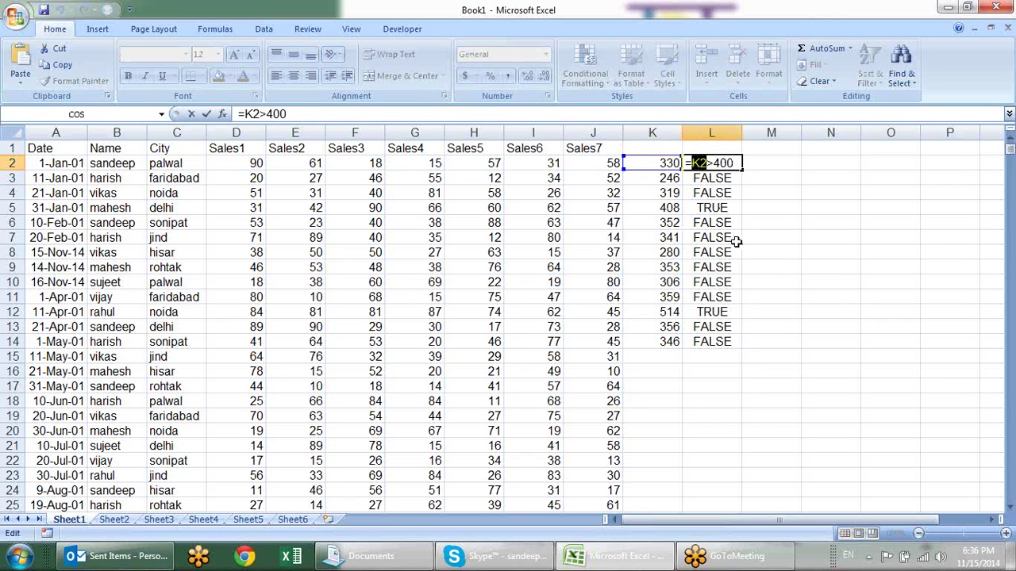
{"action": "type", "text": "SUM(D2:J2)"}
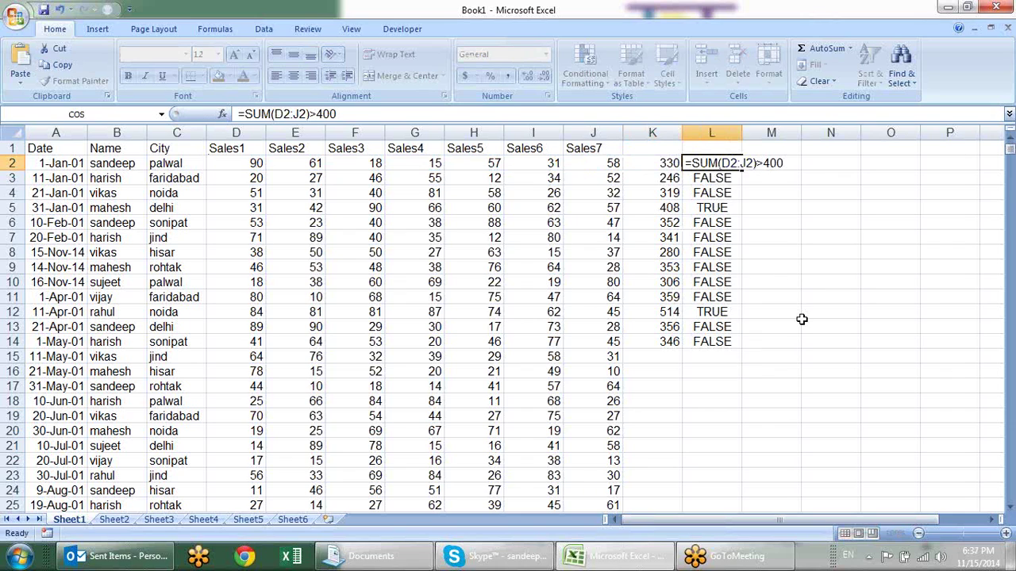
{"action": "key", "text": "Return"}
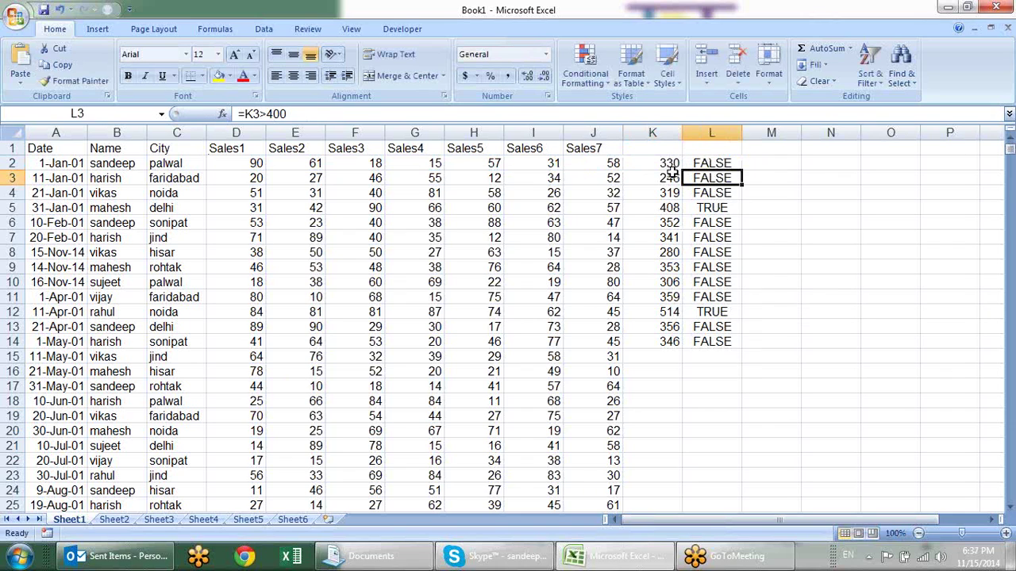
Step: Clear the helper values in K2:M14
{"action": "left_click_drag", "start_coordinate": [671, 172], "coordinate": [764, 352]}
{"action": "key", "text": "Delete"}
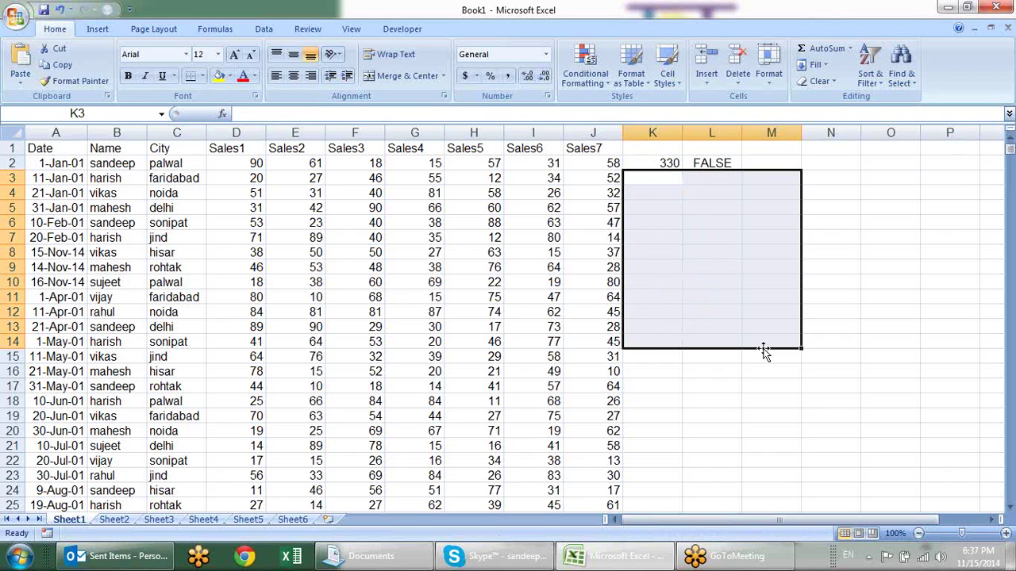
{"action": "left_click", "coordinate": [670, 164]}
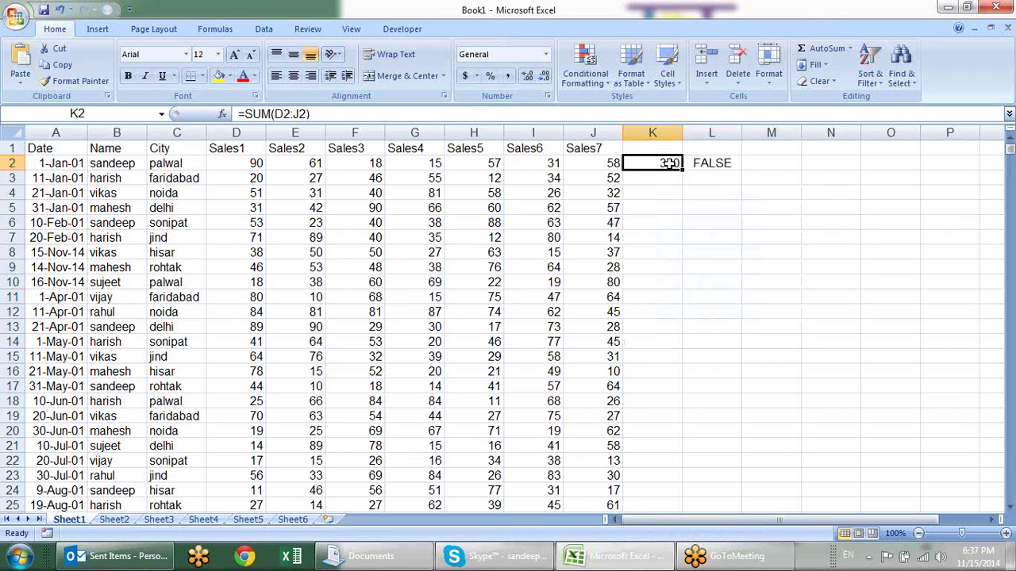
{"action": "key", "text": "Delete"}
Step: Copy L2's =SUM(D2:J2)>400 test down to L10, showing TRUE only in L5
{"action": "left_click", "coordinate": [720, 162]}
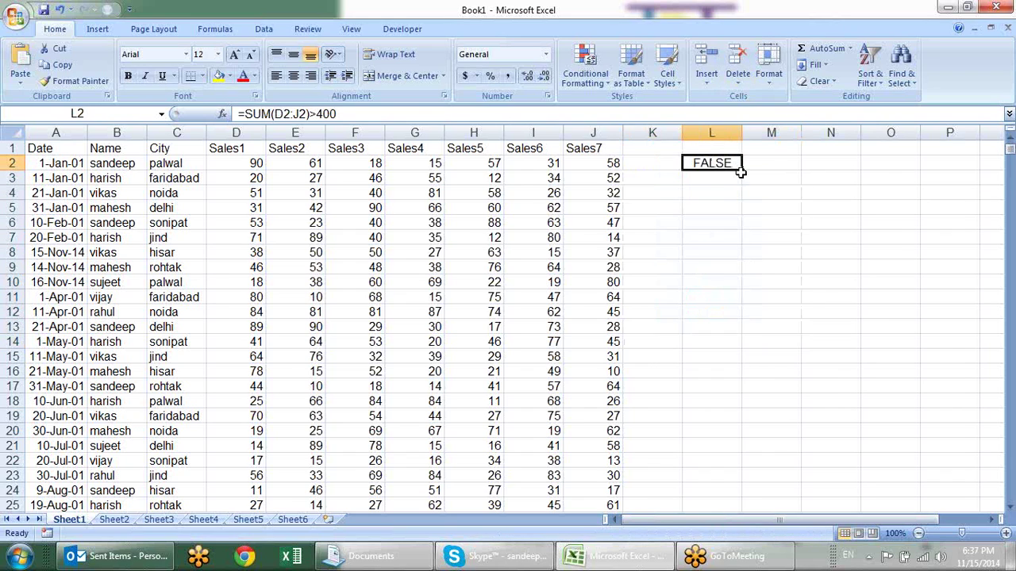
{"action": "left_click_drag", "start_coordinate": [741, 169], "coordinate": [737, 286]}
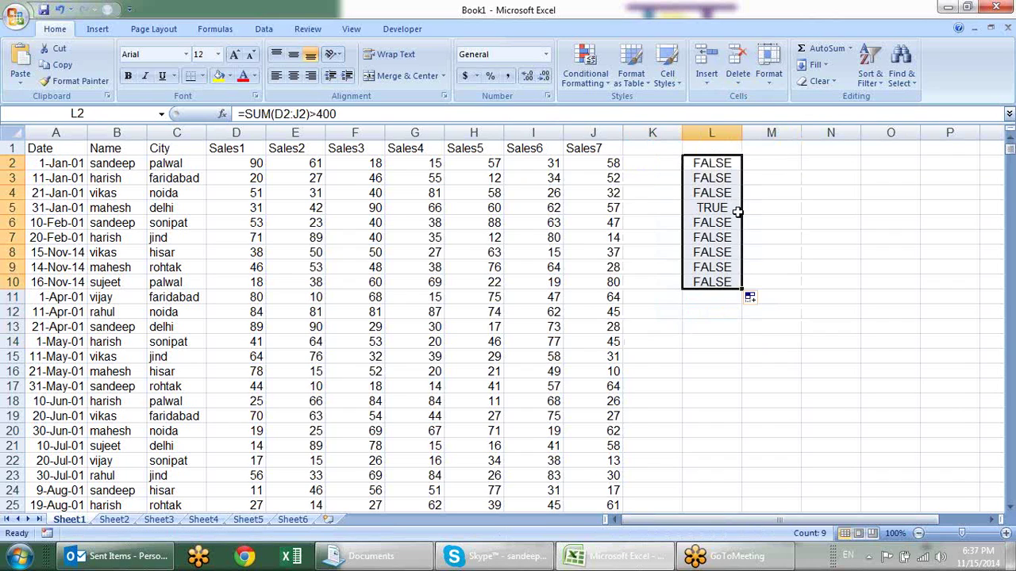
{"action": "left_click_drag", "start_coordinate": [721, 179], "coordinate": [732, 290]}
{"action": "left_click", "coordinate": [712, 206]}
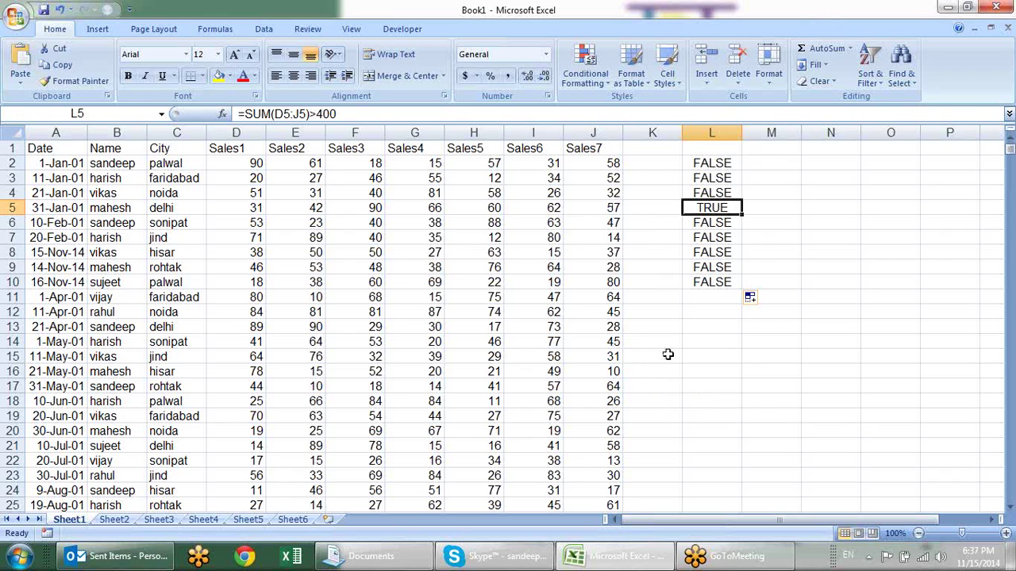
{"action": "left_click", "coordinate": [726, 164]}
{"action": "left_click_drag", "start_coordinate": [742, 170], "coordinate": [860, 170]}
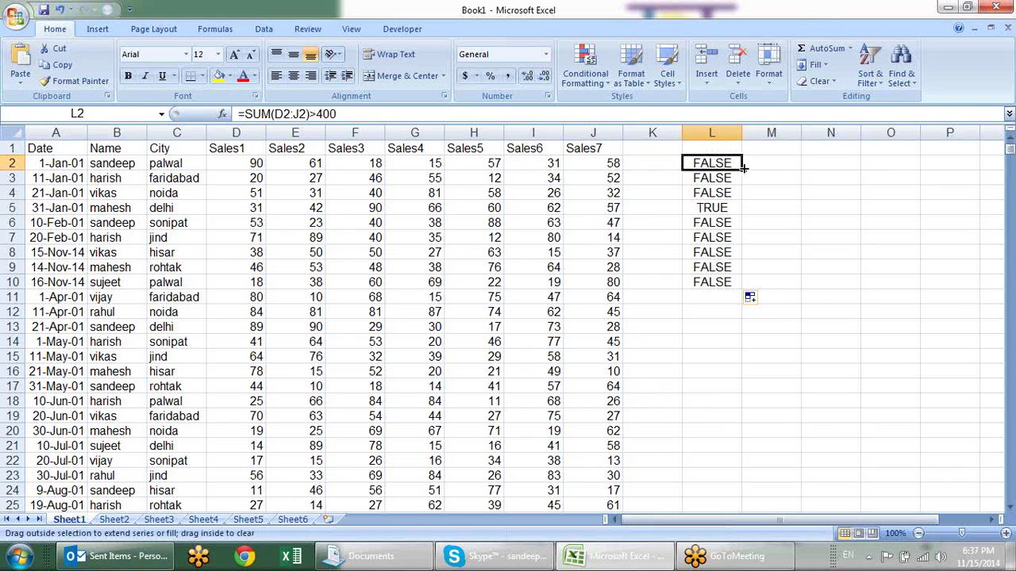
{"action": "left_click", "coordinate": [793, 163]}
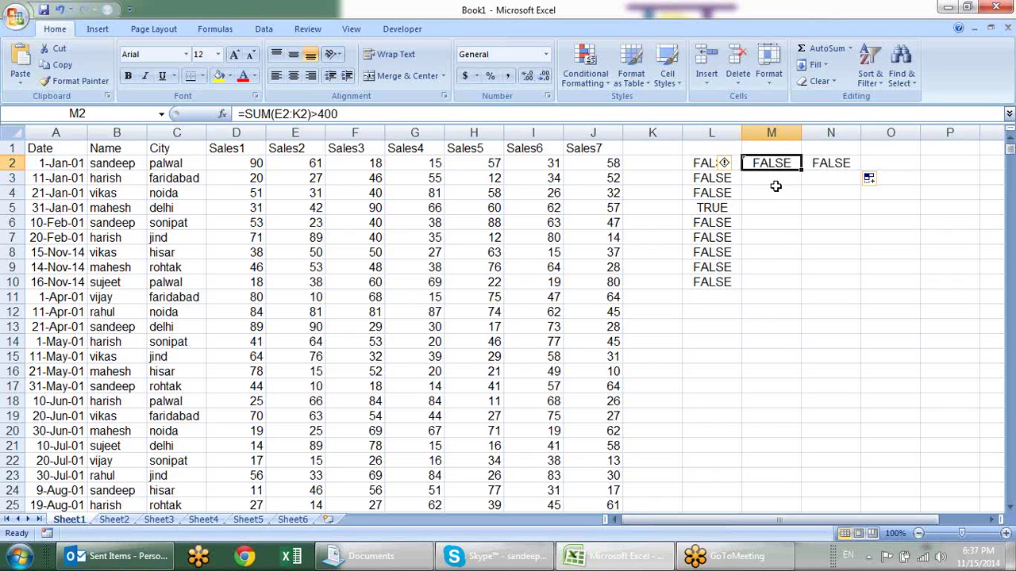
{"action": "key", "text": "F2"}
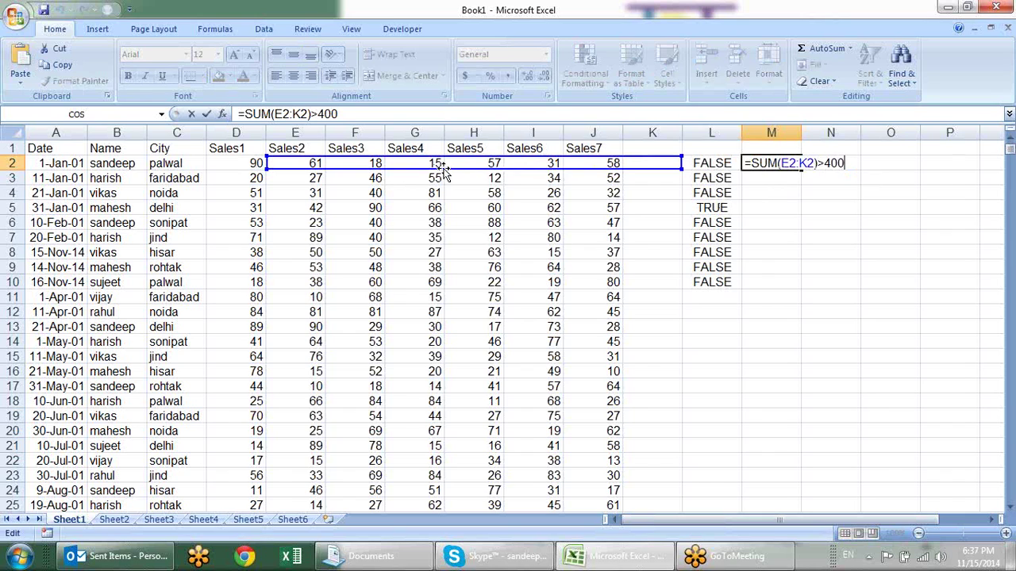
{"action": "key", "text": "ctrl+Return"}
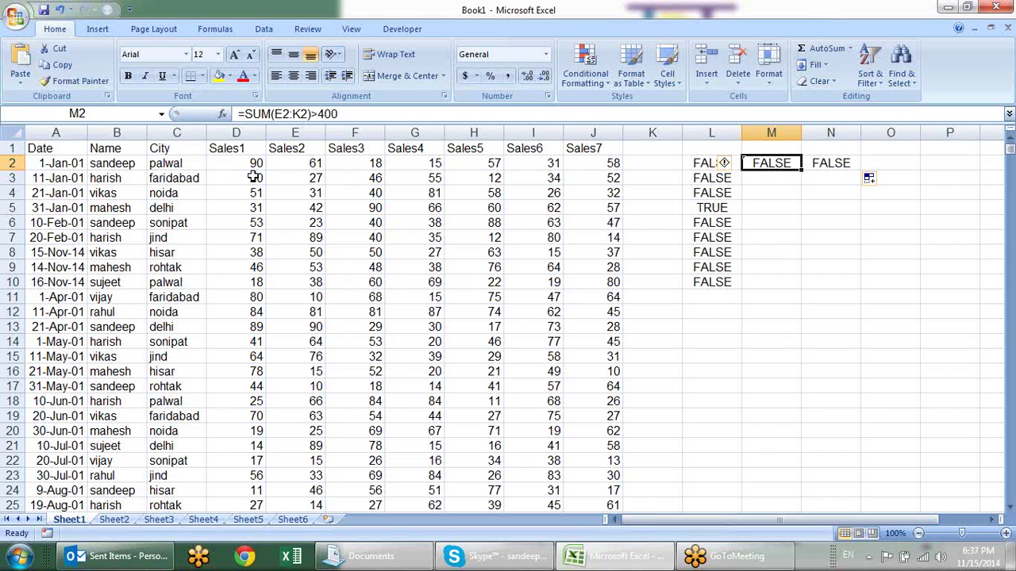
{"action": "left_click", "coordinate": [230, 165]}
{"action": "left_click_drag", "start_coordinate": [50, 162], "coordinate": [508, 373]}
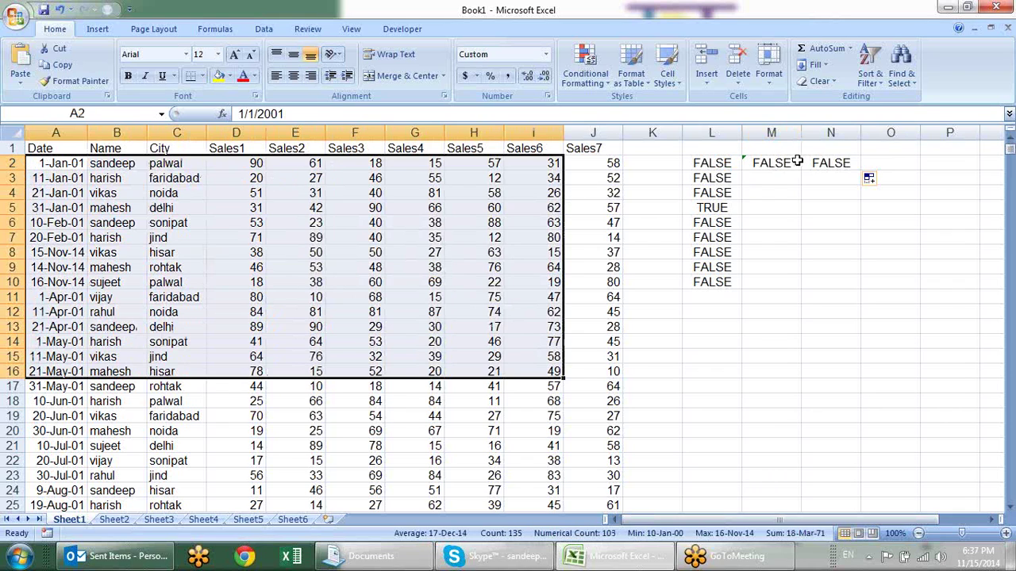
{"action": "left_click_drag", "start_coordinate": [797, 161], "coordinate": [820, 163]}
{"action": "key", "text": "Delete"}
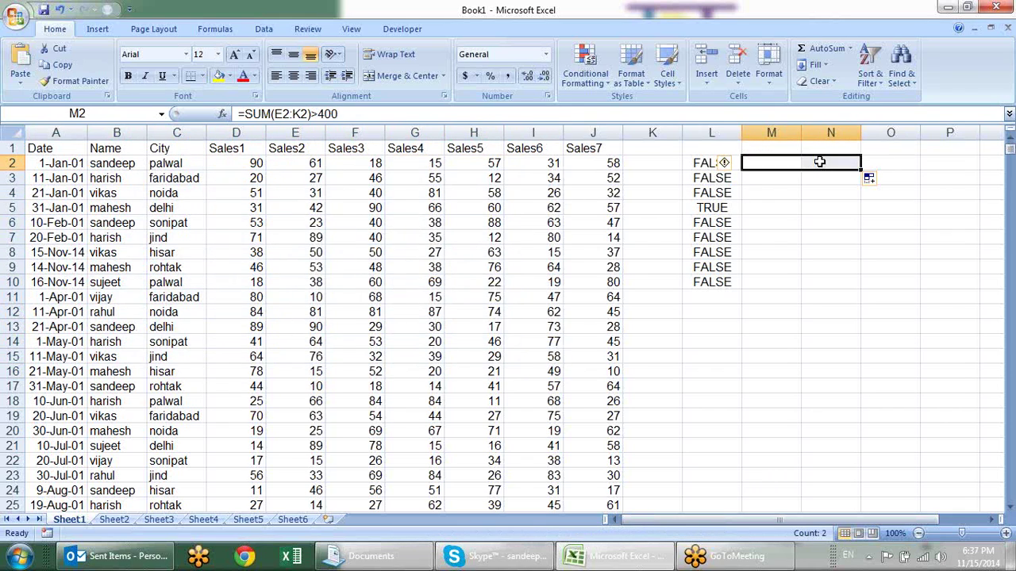
{"action": "left_click", "coordinate": [704, 164]}
Step: Edit L2's formula to =SUM($D2:$J2)>400 with anchored columns
{"action": "key", "text": "F2"}
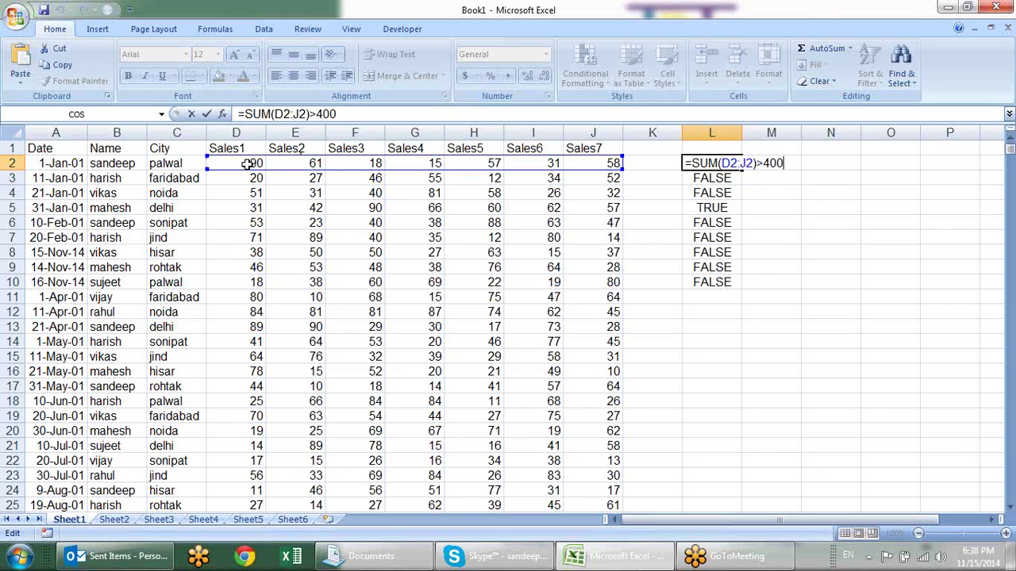
{"action": "left_click_drag", "start_coordinate": [601, 163], "coordinate": [245, 160]}
{"action": "left_click", "coordinate": [726, 158]}
{"action": "type", "text": "$D2:"}
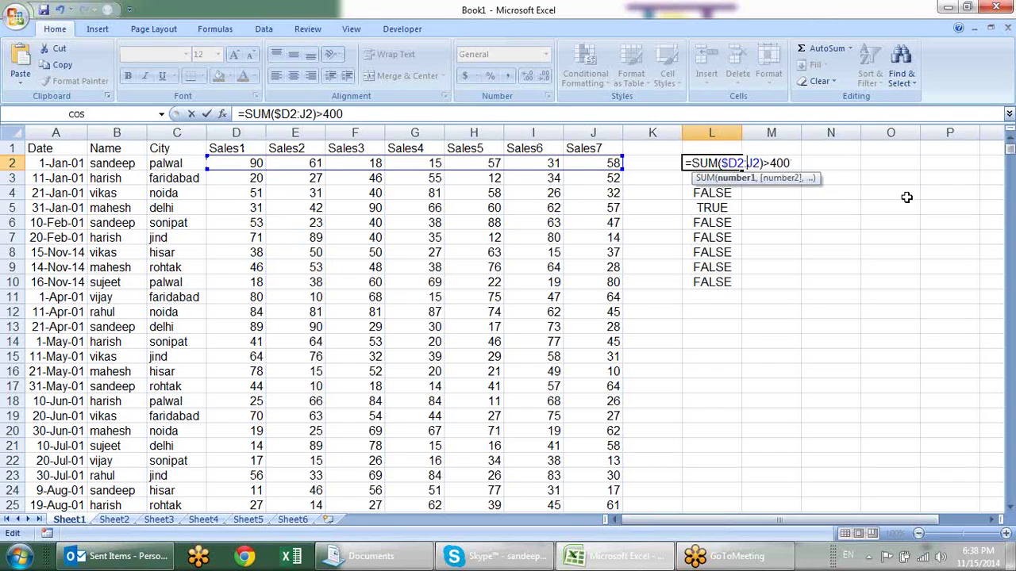
{"action": "type", "text": "$"}
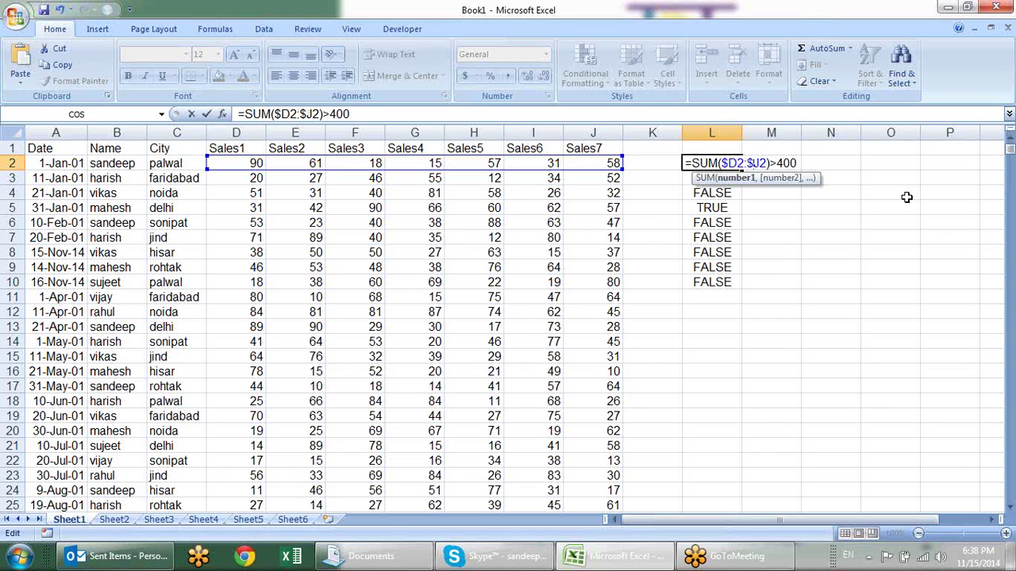
{"action": "key", "text": "Return"}
Step: Copy L2's formula text from the formula bar and select cell A2
{"action": "left_click", "coordinate": [714, 164]}
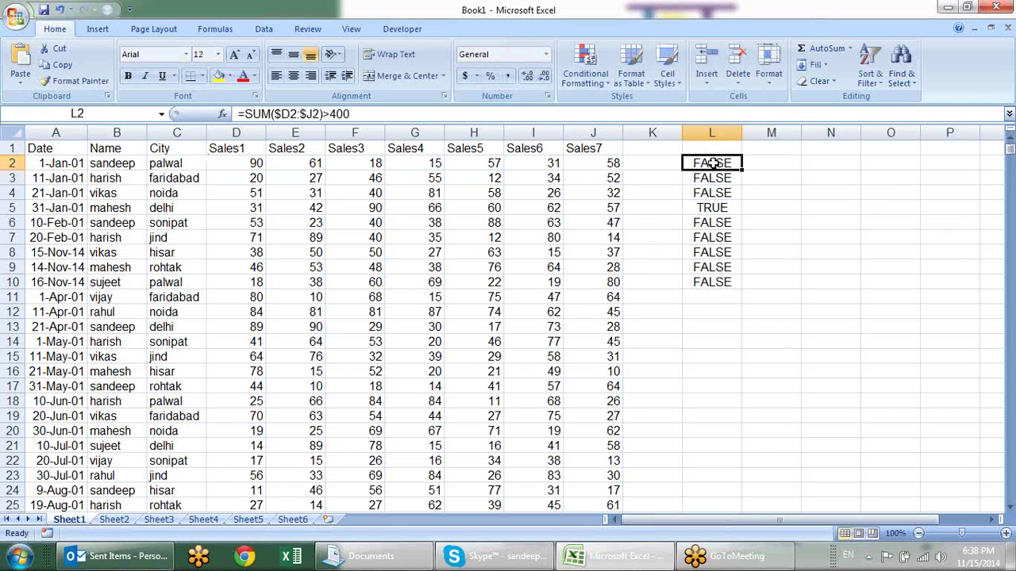
{"action": "left_click_drag", "start_coordinate": [364, 113], "coordinate": [238, 113]}
{"action": "key", "text": "ctrl+c"}
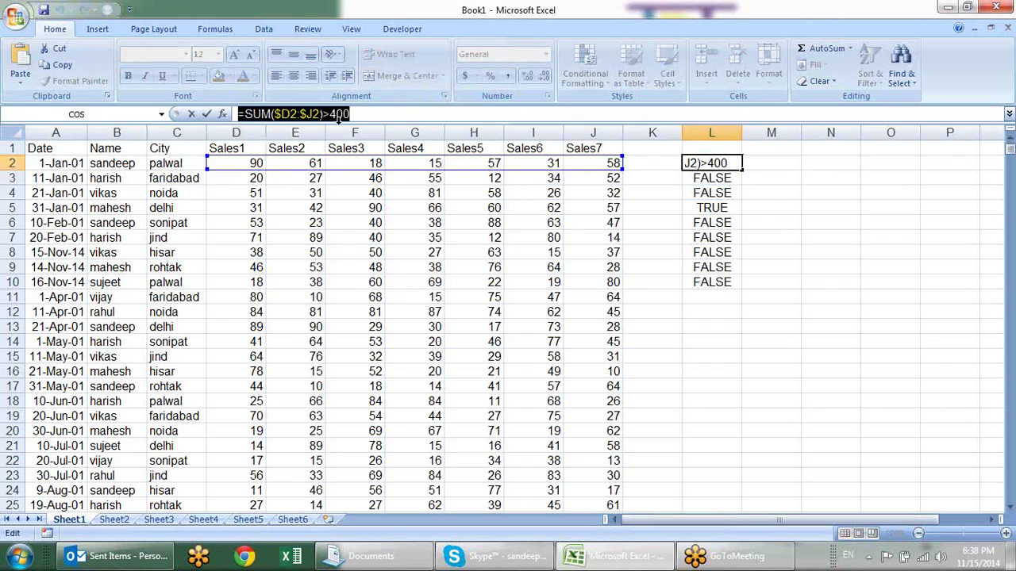
{"action": "key", "text": "Escape"}
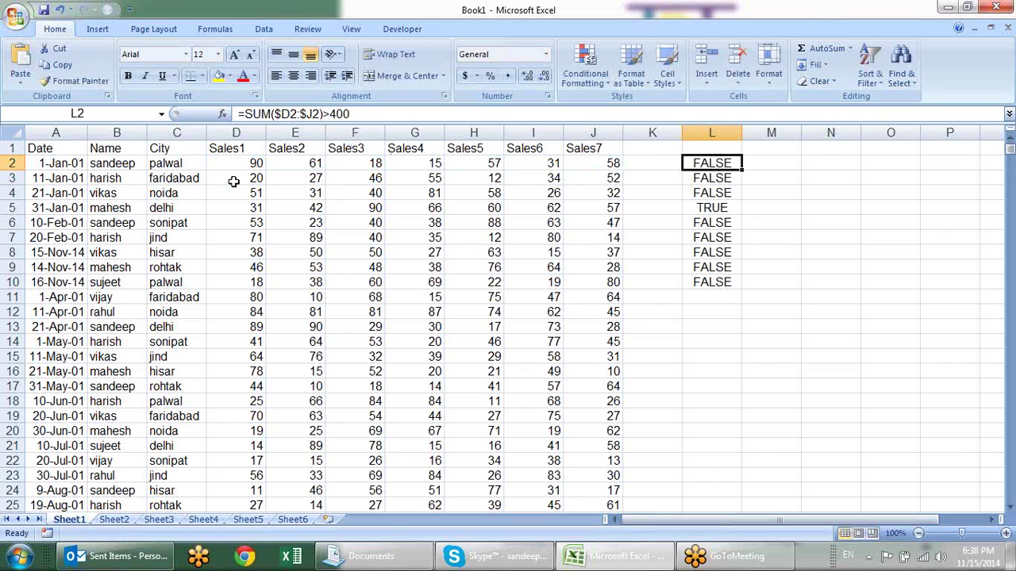
{"action": "left_click", "coordinate": [62, 165]}
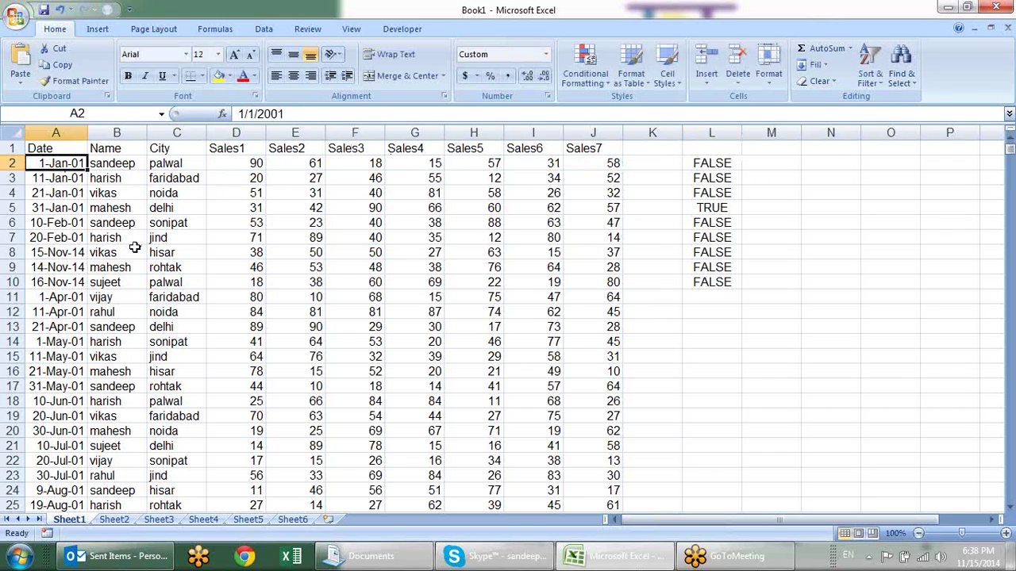
Step: Create a formula-based conditional formatting rule on A2 using =SUM($D2:$J2)>400
{"action": "left_click", "coordinate": [588, 86]}
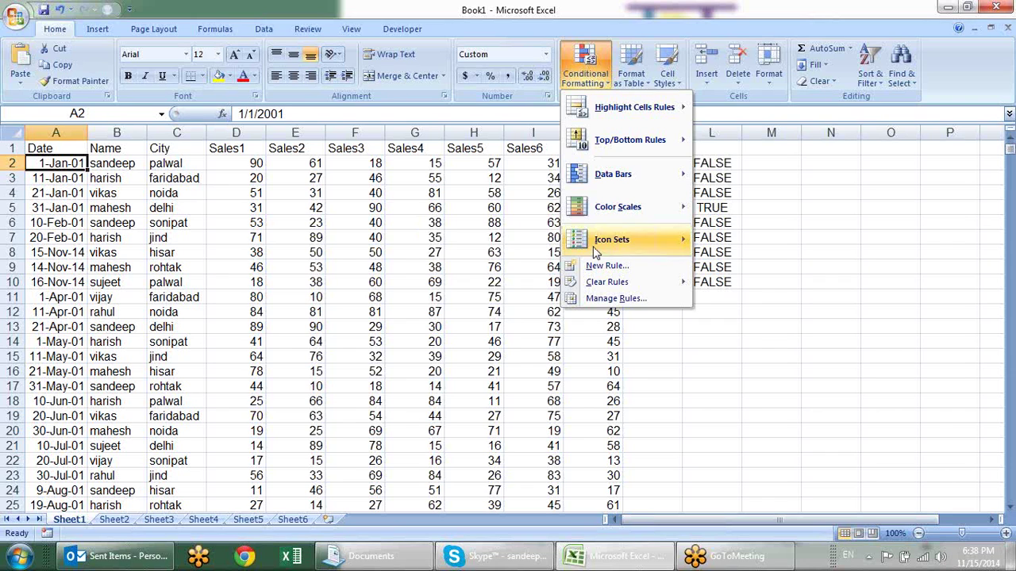
{"action": "left_click", "coordinate": [606, 266]}
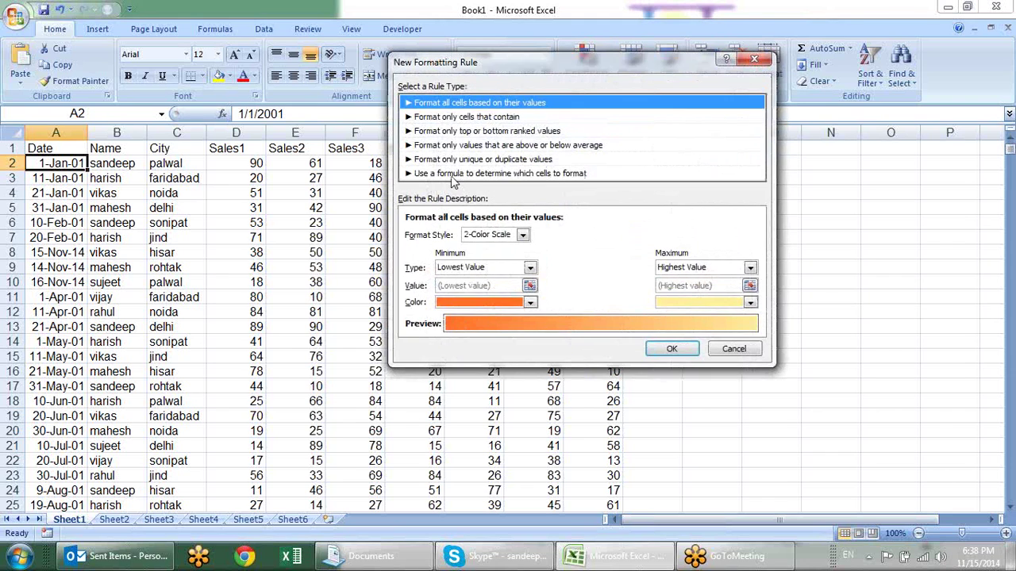
{"action": "left_click", "coordinate": [452, 173]}
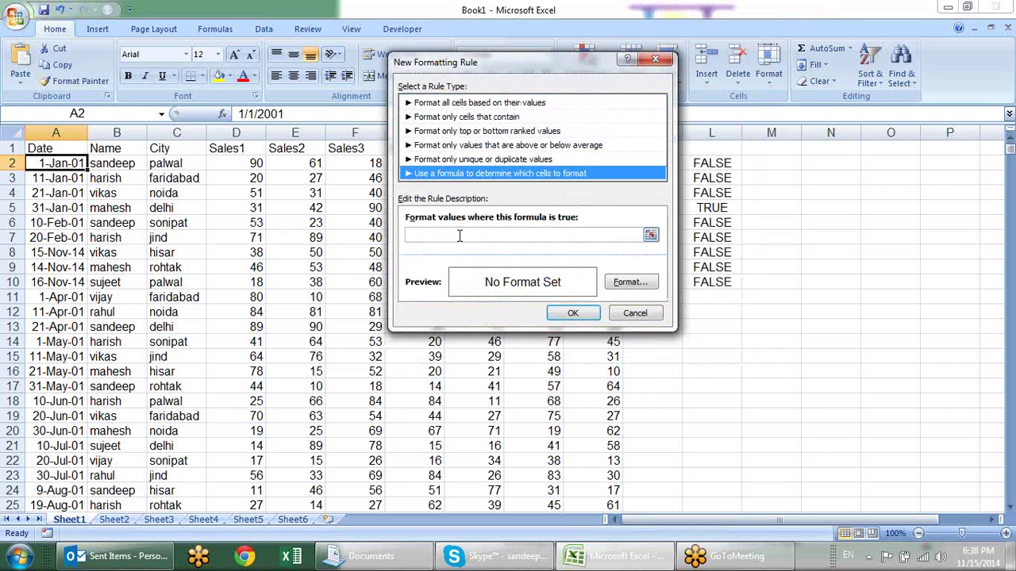
{"action": "left_click", "coordinate": [459, 235]}
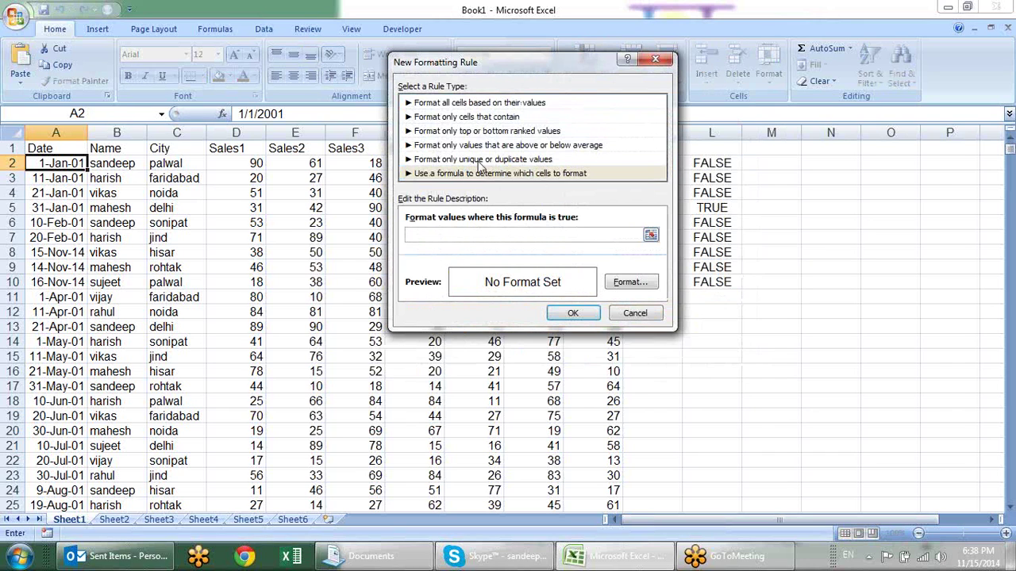
{"action": "left_click_drag", "start_coordinate": [551, 62], "coordinate": [512, 238]}
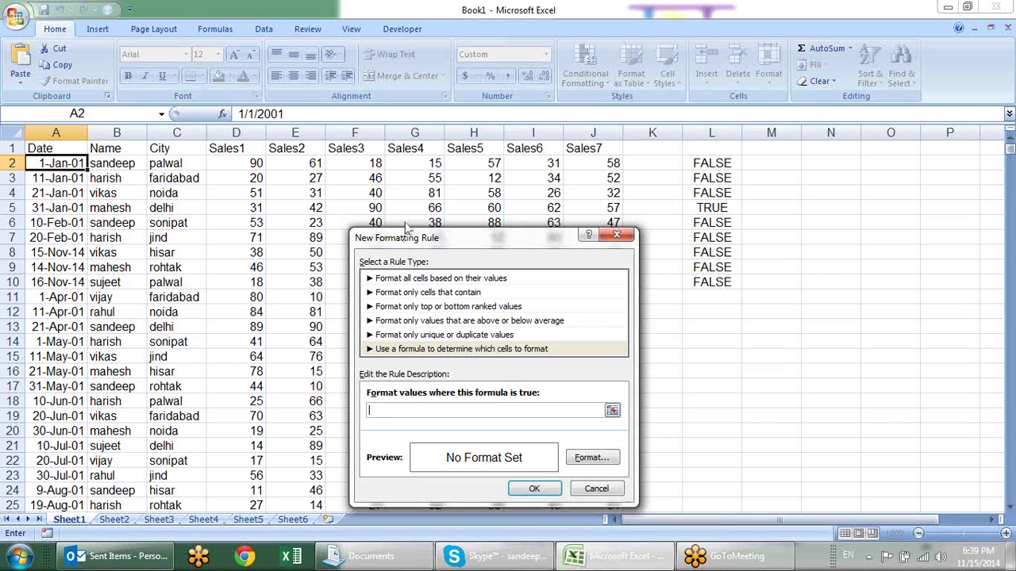
{"action": "left_click_drag", "start_coordinate": [405, 234], "coordinate": [389, 138]}
{"action": "key", "text": "ctrl+v"}
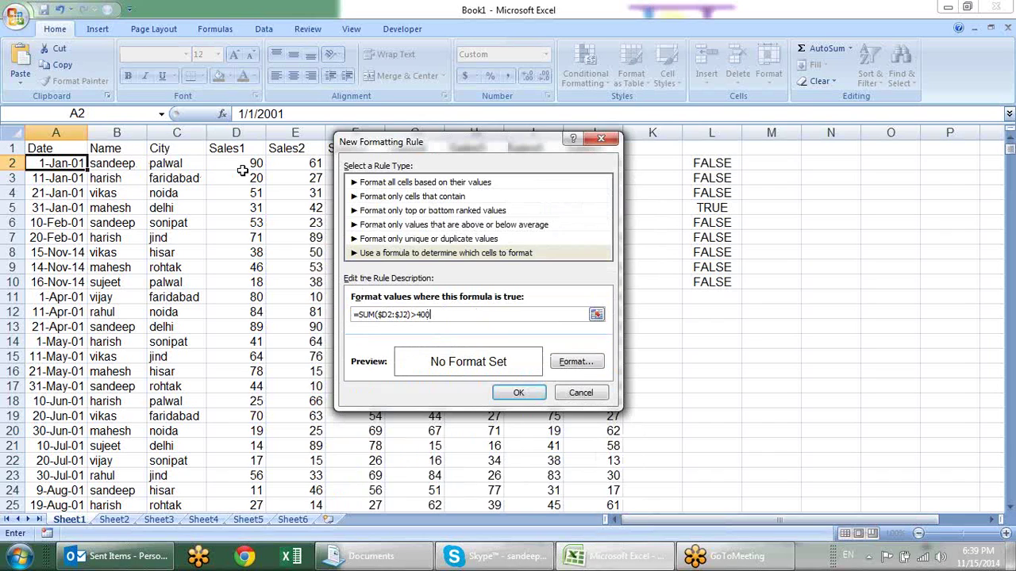
Step: Give the rule a yellow fill and save it
{"action": "left_click", "coordinate": [575, 362]}
{"action": "left_click", "coordinate": [452, 197]}
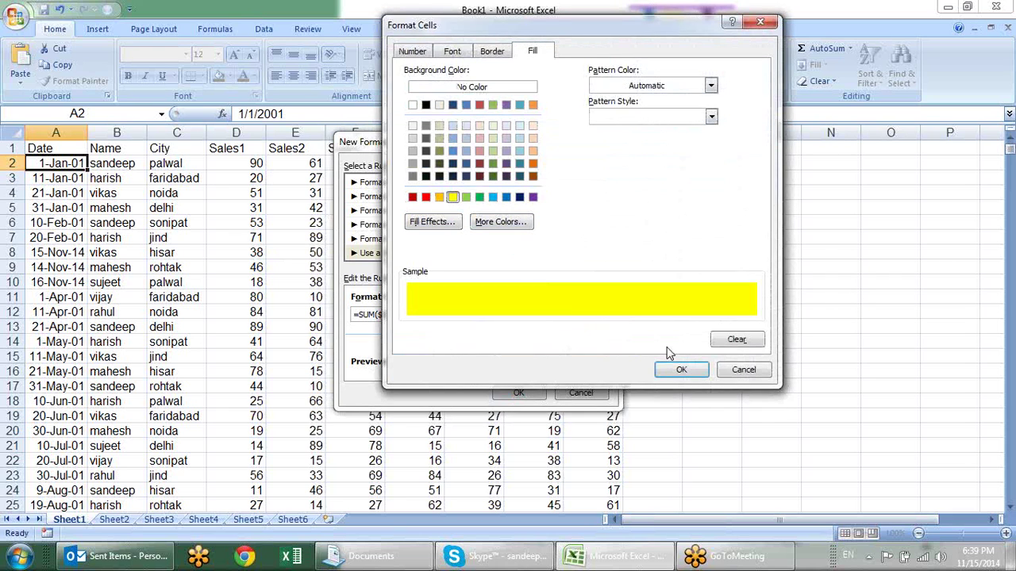
{"action": "left_click", "coordinate": [683, 371]}
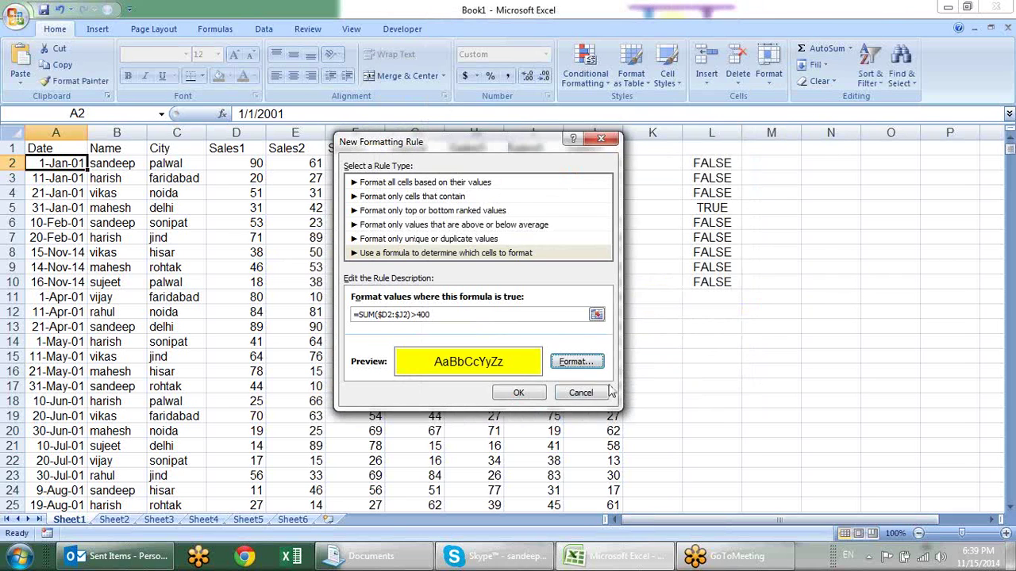
{"action": "left_click", "coordinate": [519, 393]}
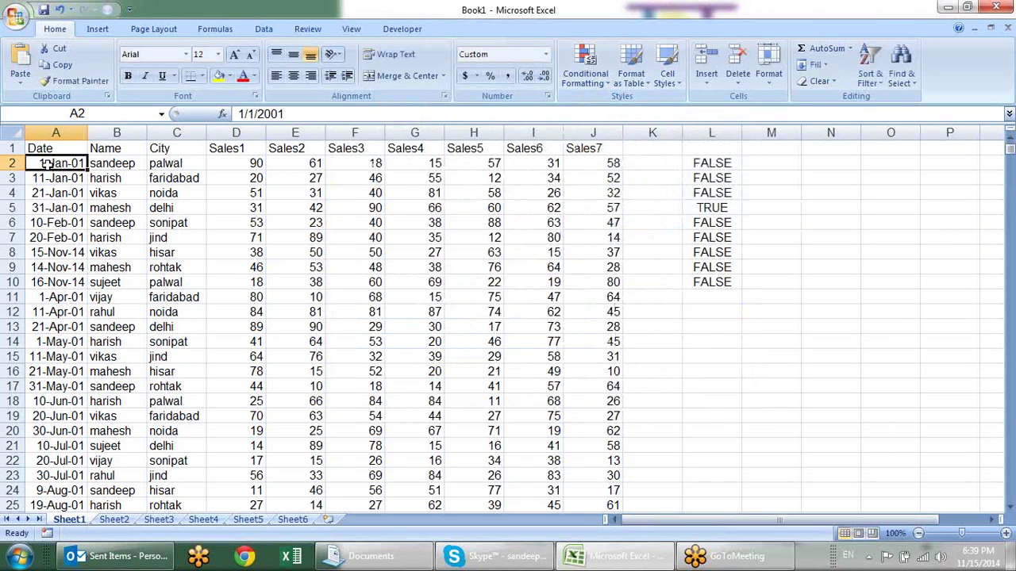
Step: Paint A2's yellow over-400 rule across the whole table's rows
{"action": "left_click", "coordinate": [60, 86]}
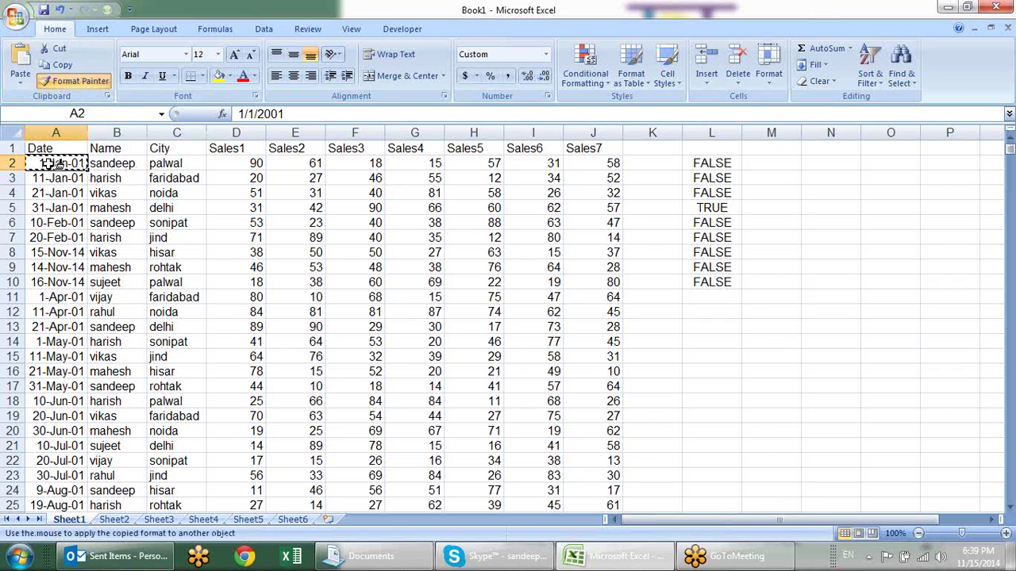
{"action": "left_click_drag", "start_coordinate": [76, 163], "coordinate": [588, 290]}
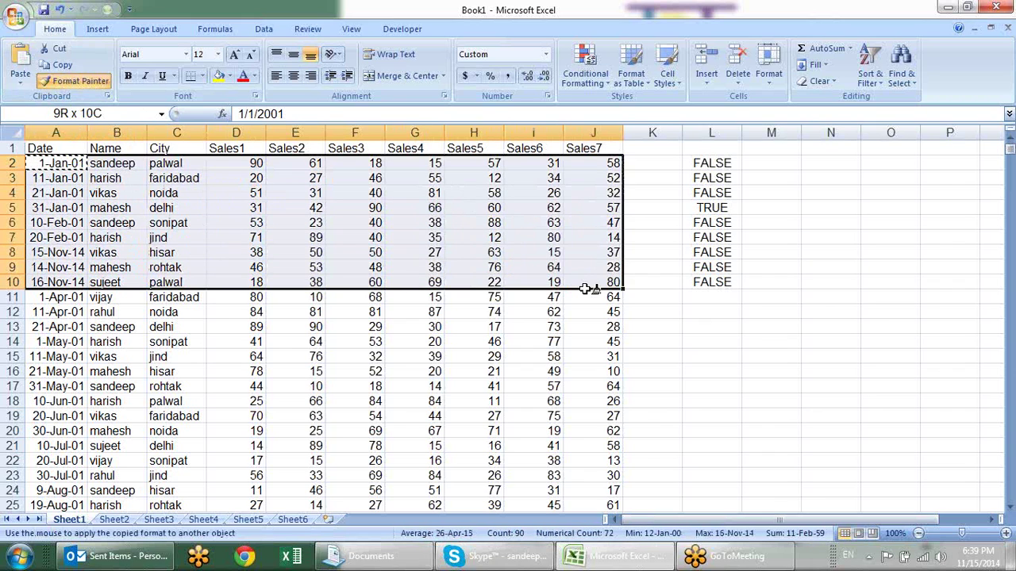
{"action": "left_click_drag", "start_coordinate": [588, 290], "coordinate": [565, 567]}
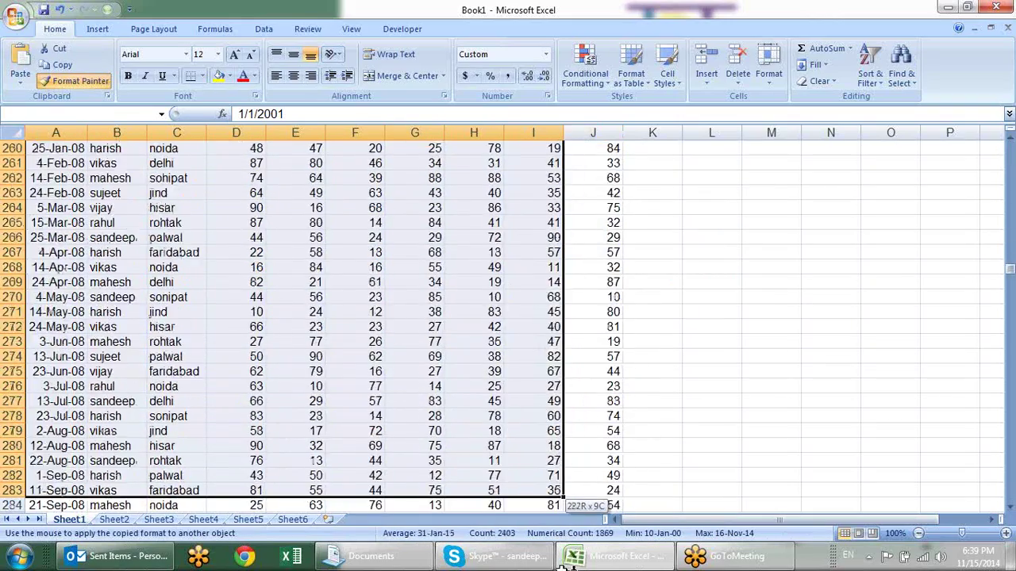
{"action": "left_click_drag", "start_coordinate": [565, 567], "coordinate": [592, 471]}
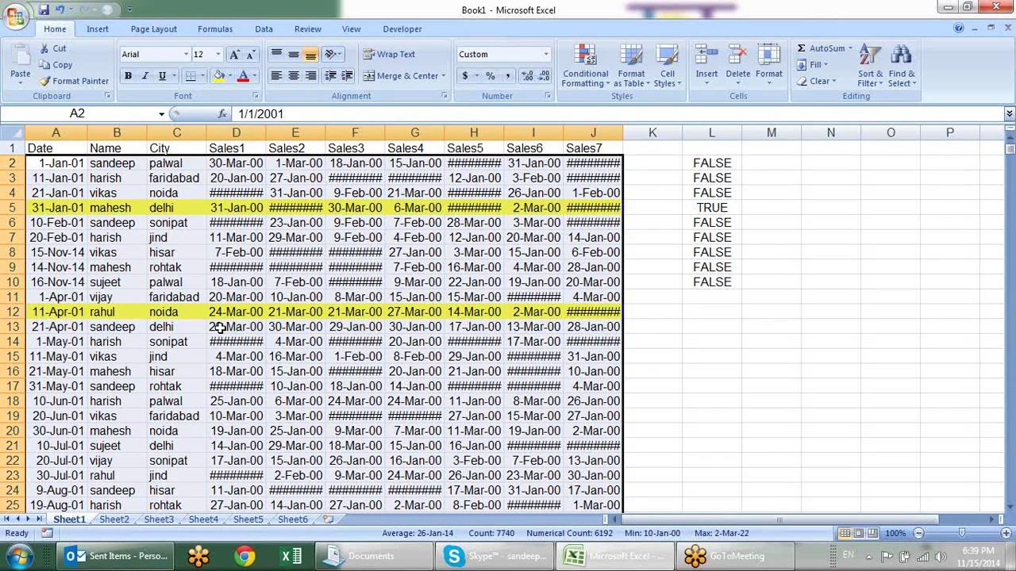
Step: Apply General format to the Sales1–Sales7 block D2:J775 so dates become numbers
{"action": "left_click", "coordinate": [231, 164]}
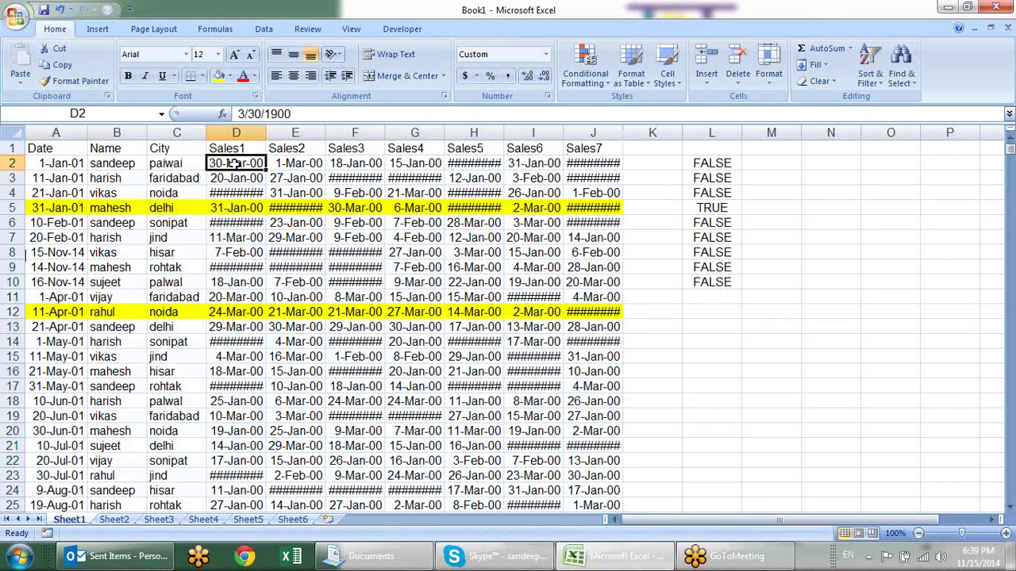
{"action": "key", "text": "ctrl+shift+Right"}
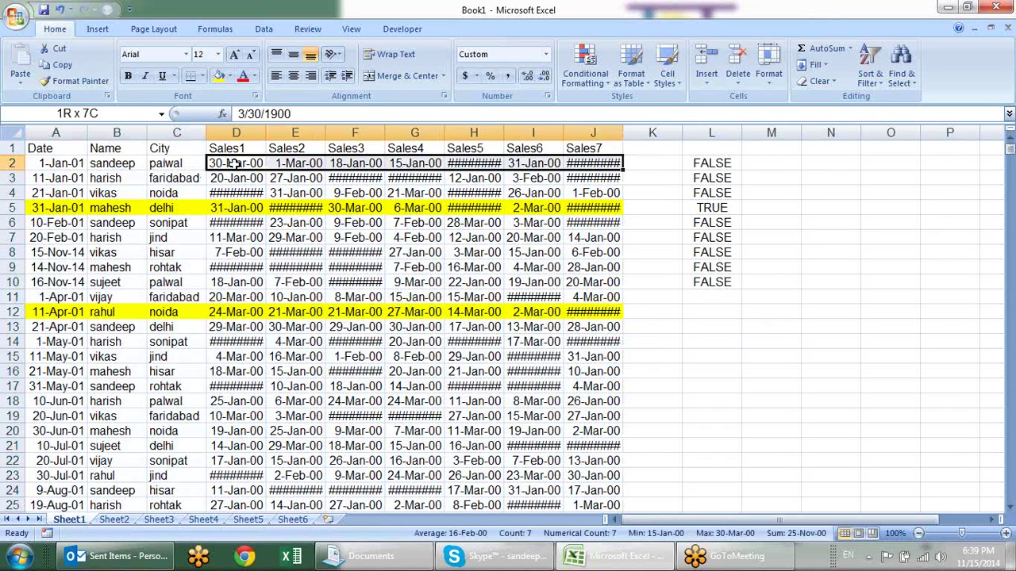
{"action": "key", "text": "ctrl+shift+Down"}
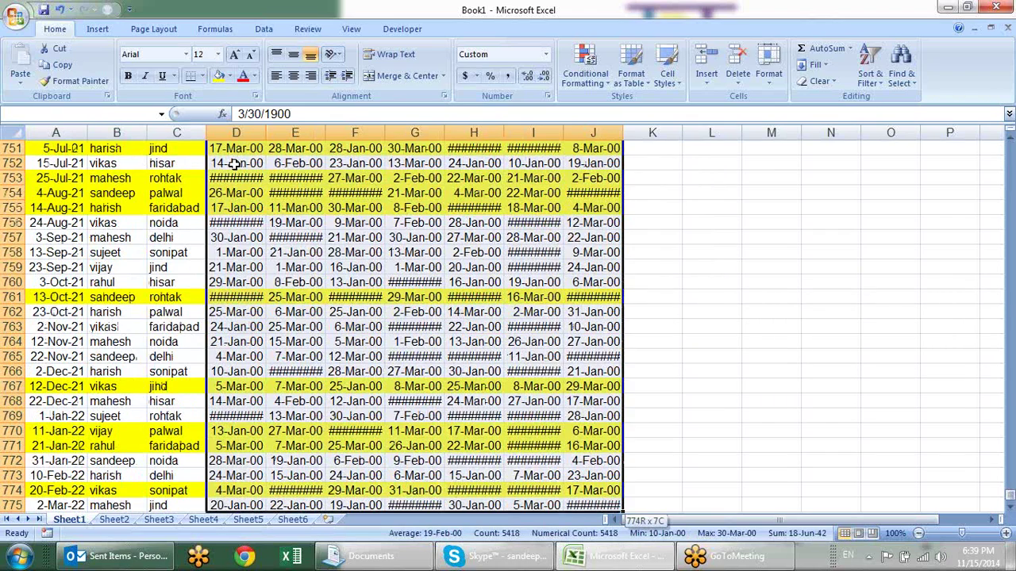
{"action": "key", "text": "ctrl+shift+asciitilde"}
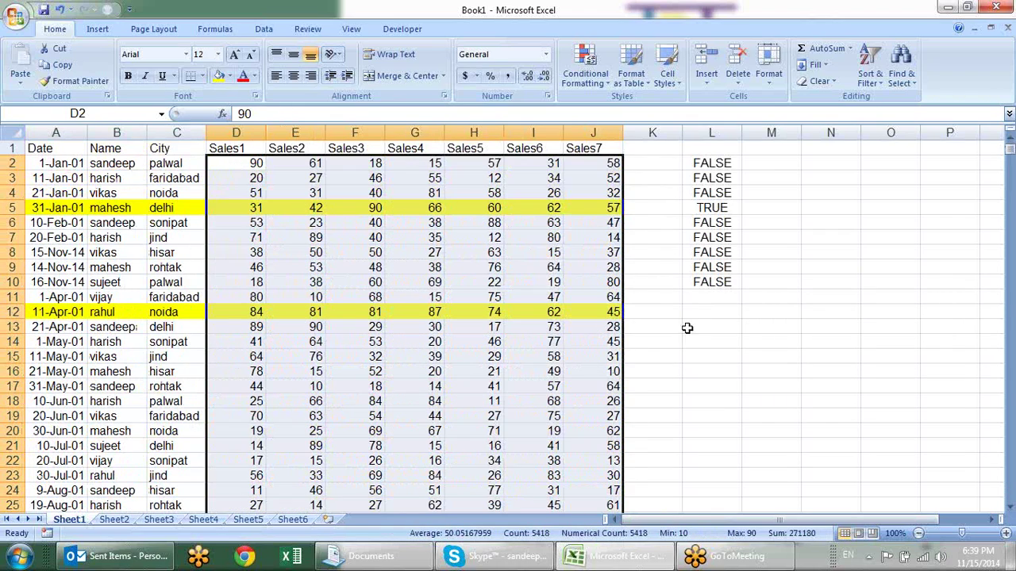
{"action": "left_click", "coordinate": [688, 328]}
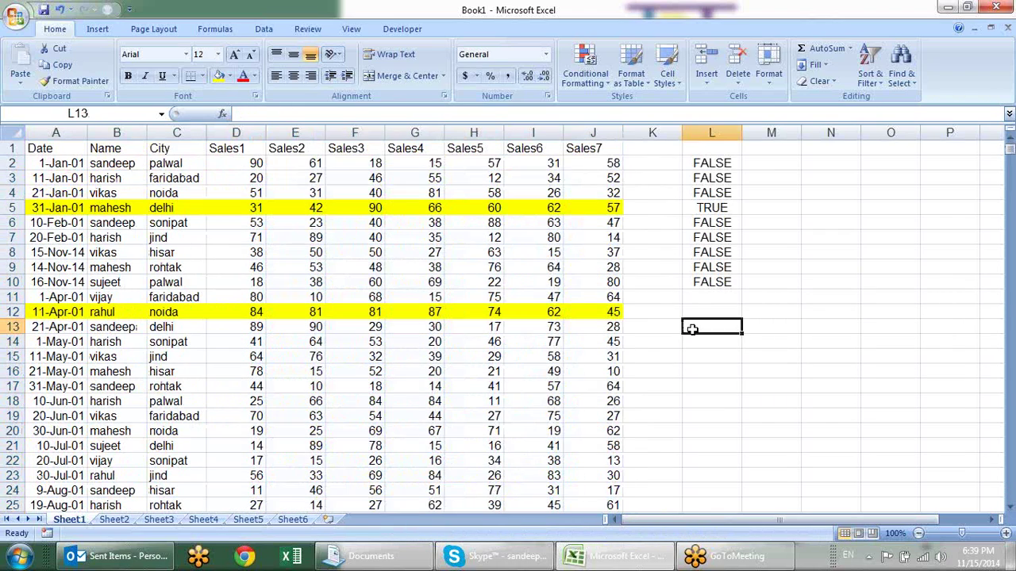
{"action": "left_click", "coordinate": [712, 207]}
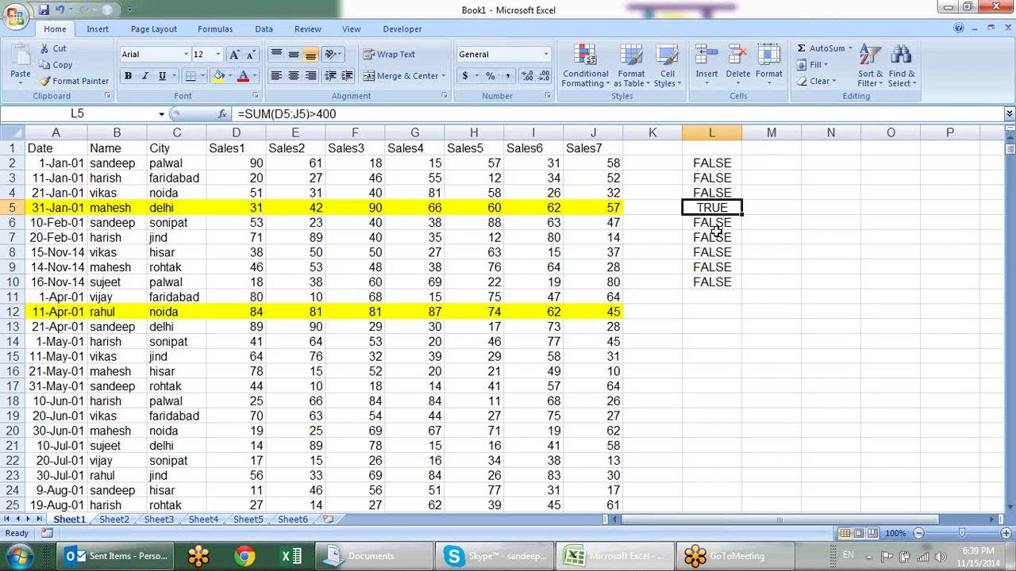
Step: Extend the over-400 check from L10 down to L17
{"action": "left_click", "coordinate": [718, 281]}
{"action": "left_click_drag", "start_coordinate": [742, 287], "coordinate": [743, 387]}
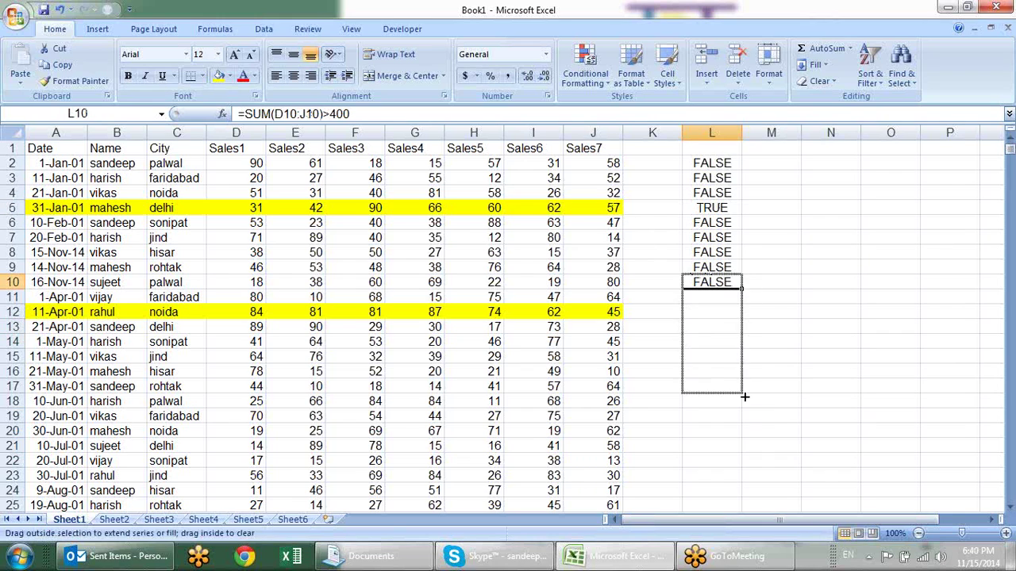
{"action": "left_click", "coordinate": [726, 312]}
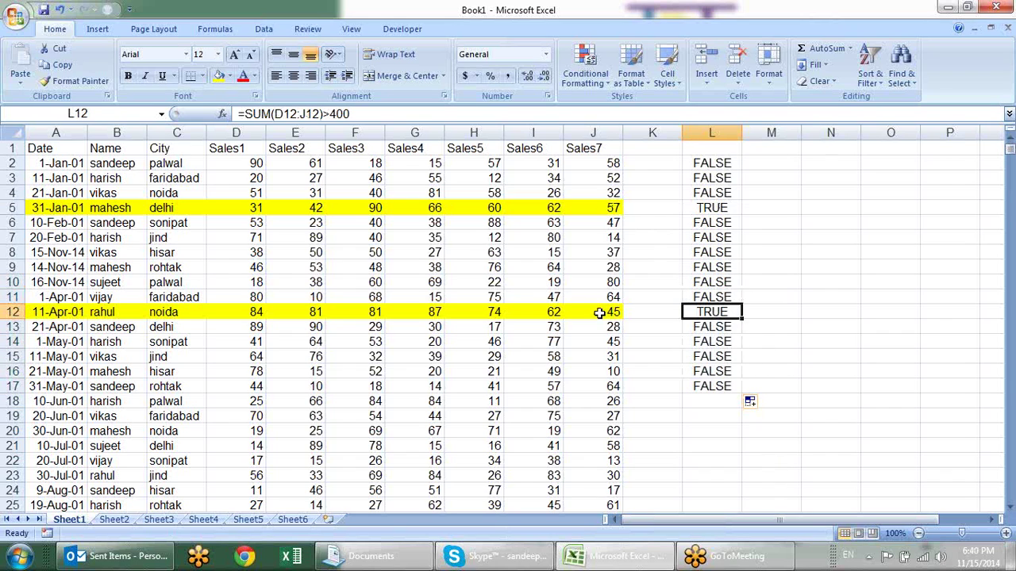
Step: Review the sales values in rows 12 and 5 that exceed 400
{"action": "left_click", "coordinate": [452, 313]}
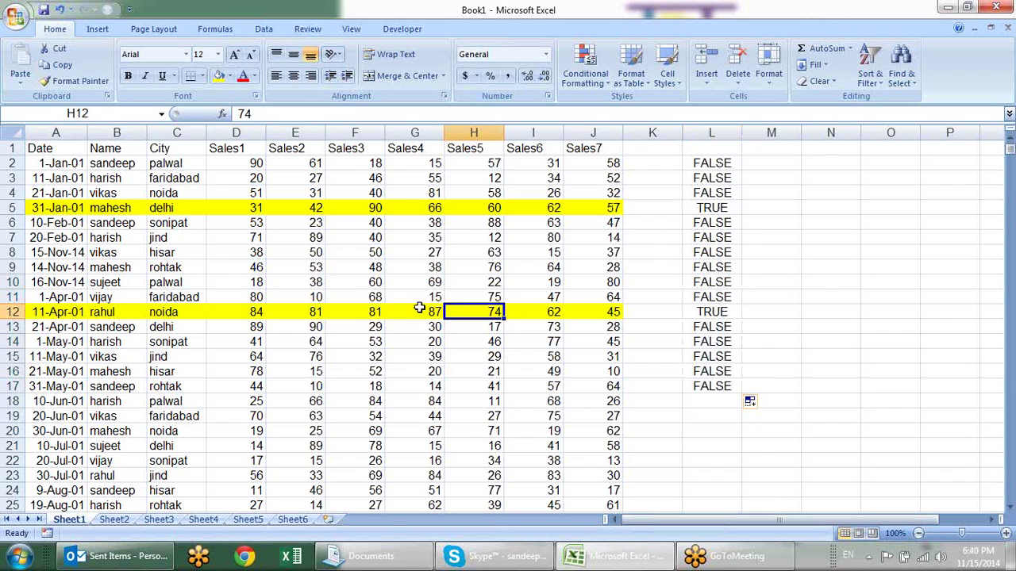
{"action": "left_click", "coordinate": [368, 317]}
{"action": "left_click", "coordinate": [369, 209]}
{"action": "left_click", "coordinate": [464, 209]}
{"action": "left_click", "coordinate": [526, 196]}
{"action": "left_click", "coordinate": [570, 204]}
{"action": "left_click", "coordinate": [548, 204]}
{"action": "left_click", "coordinate": [465, 208]}
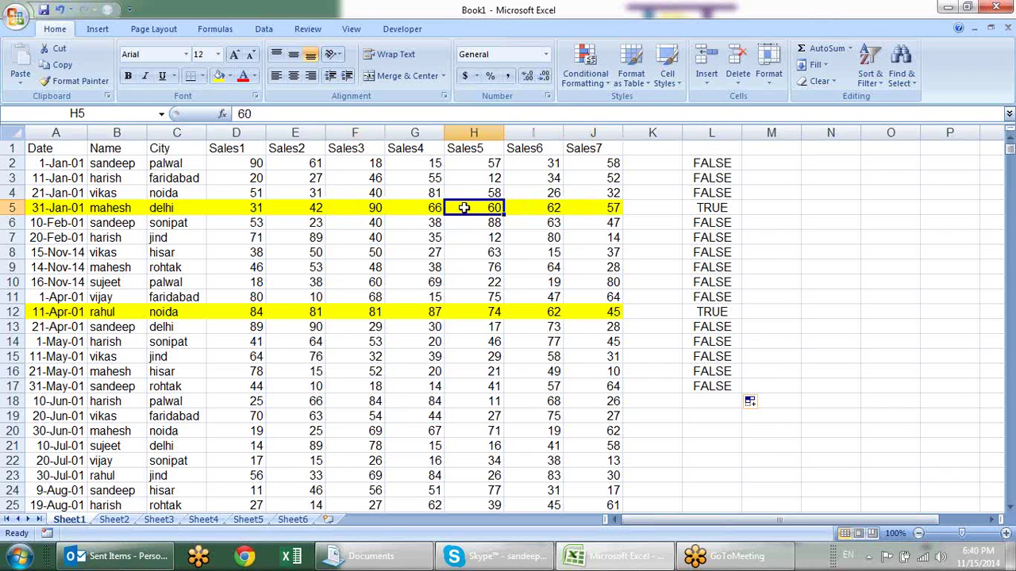
{"action": "left_click", "coordinate": [415, 208]}
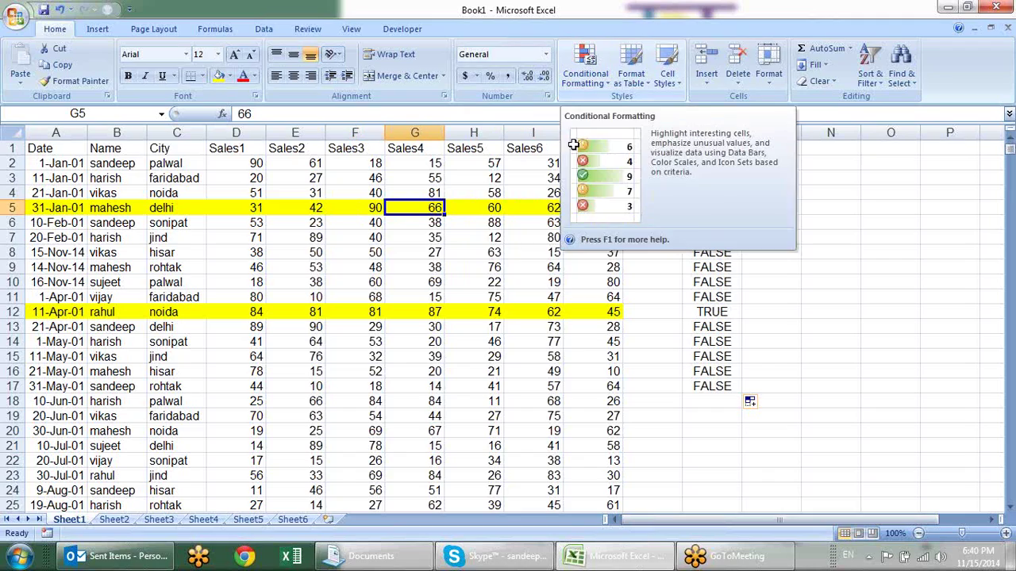
{"action": "scroll", "coordinate": [470, 266], "scroll_direction": "down", "scroll_amount": 1}
{"action": "scroll", "coordinate": [470, 266], "scroll_direction": "down", "scroll_amount": 7}
{"action": "scroll", "coordinate": [470, 266], "scroll_direction": "down", "scroll_amount": 4}
{"action": "scroll", "coordinate": [470, 266], "scroll_direction": "up", "scroll_amount": 10}
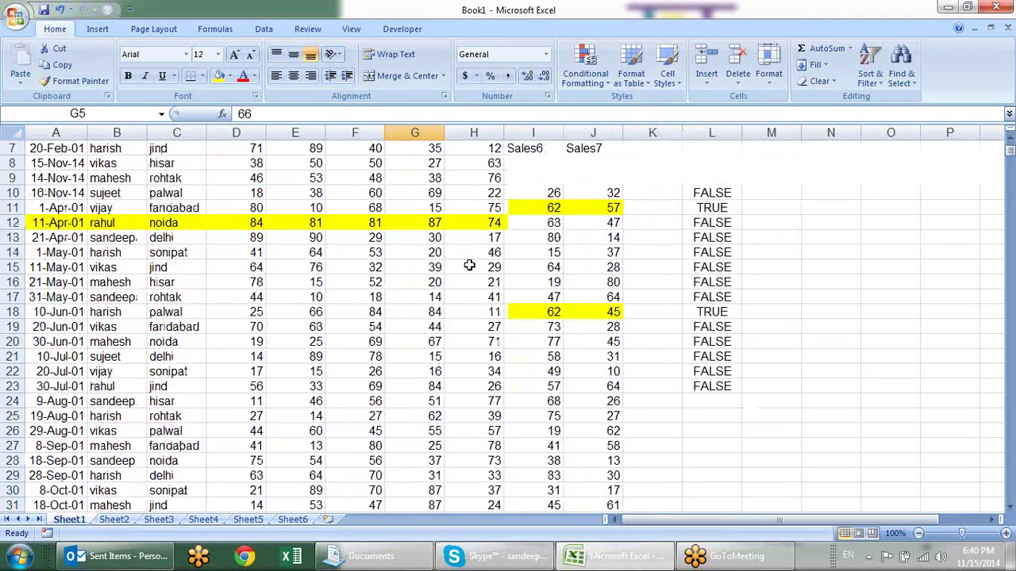
{"action": "scroll", "coordinate": [469, 266], "scroll_direction": "up", "scroll_amount": 2}
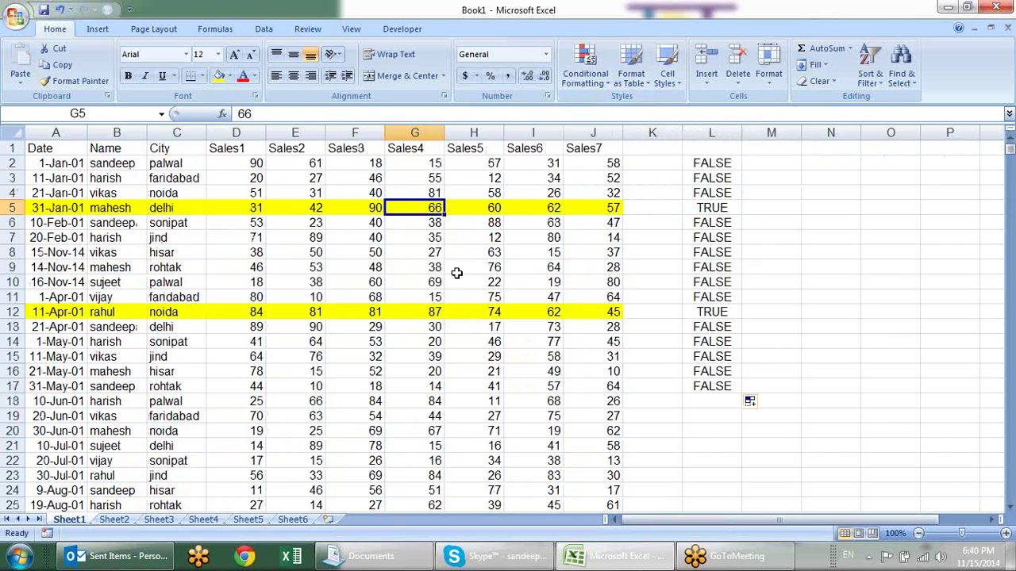
Step: Minimize Excel and open the Documents library from the excel folder in Explorer
{"action": "left_click", "coordinate": [950, 8]}
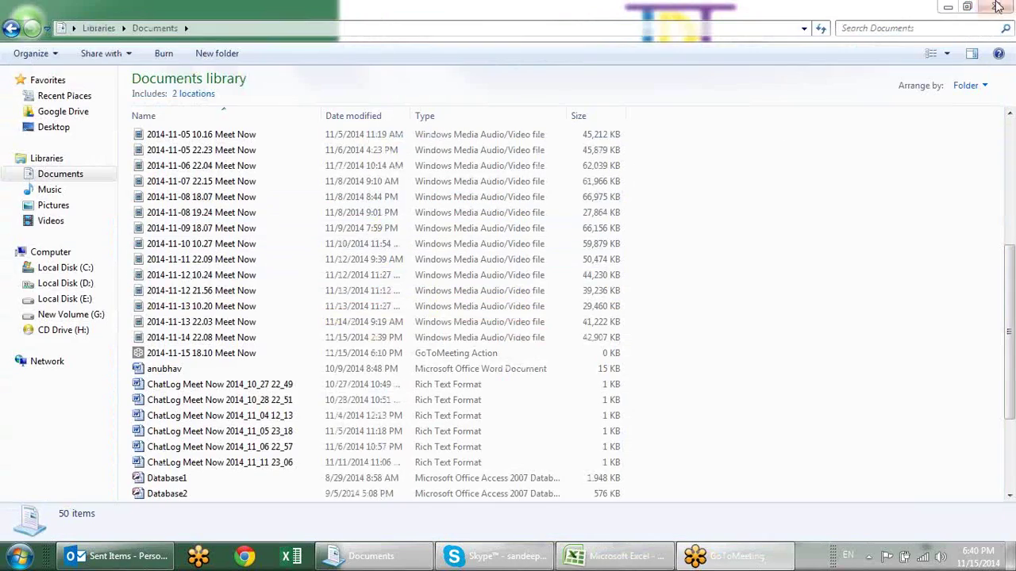
{"action": "left_click", "coordinate": [948, 6]}
{"action": "double_click", "coordinate": [32, 24]}
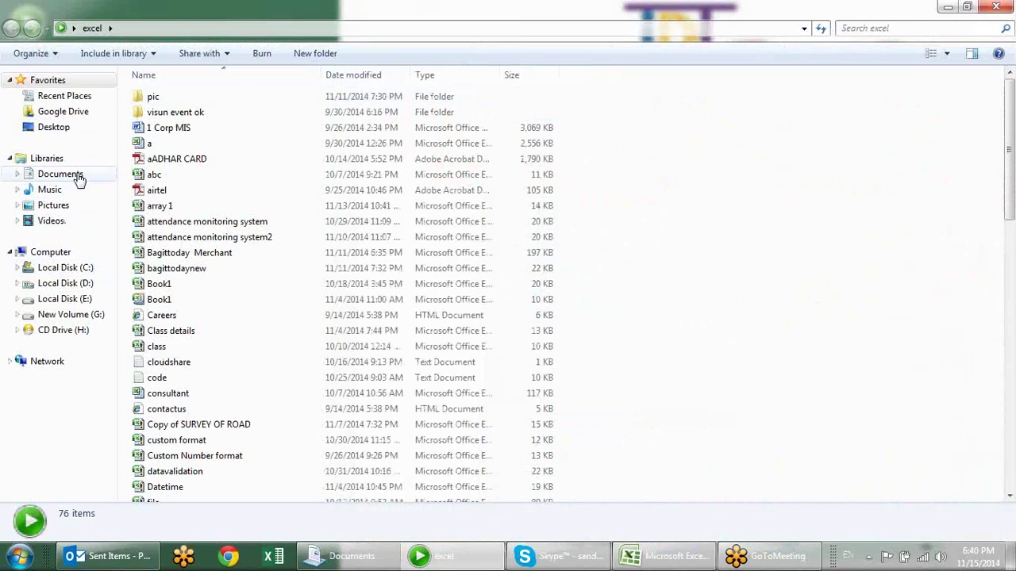
{"action": "left_click", "coordinate": [72, 175]}
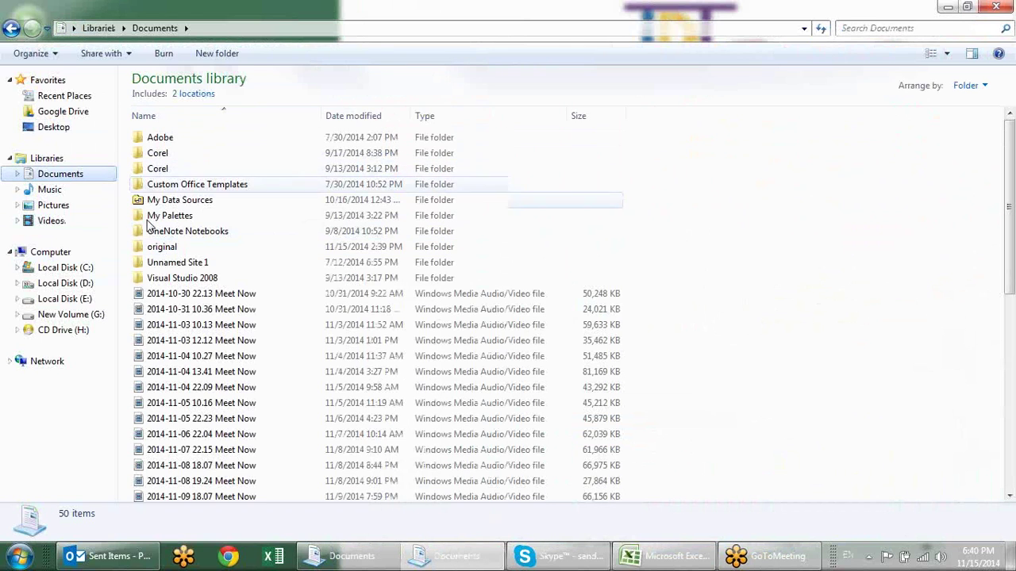
Step: Browse drives E:, G: and D:, then open Attendance monitoring System from D:\Showcase
{"action": "left_click", "coordinate": [84, 300]}
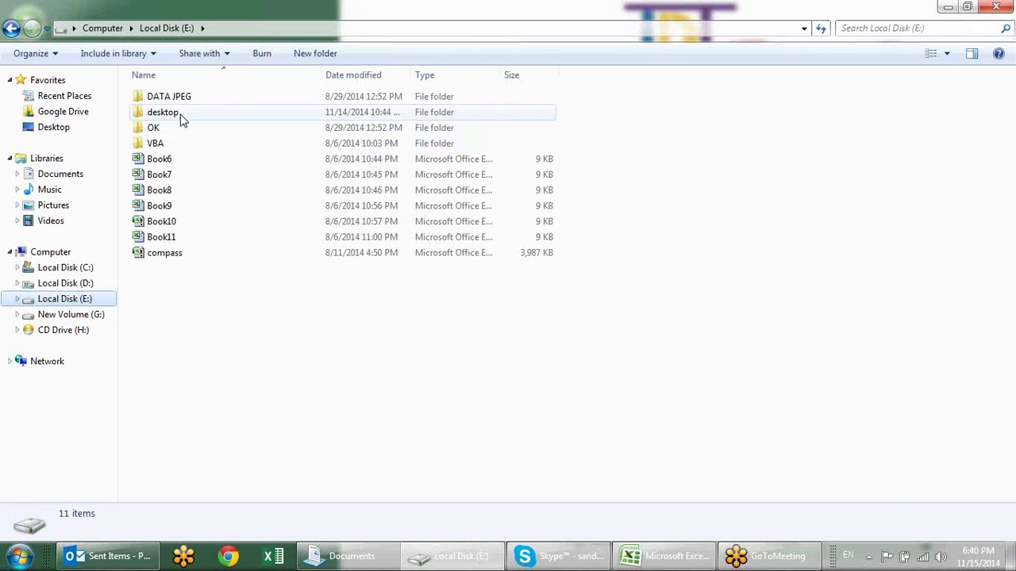
{"action": "left_click", "coordinate": [181, 117]}
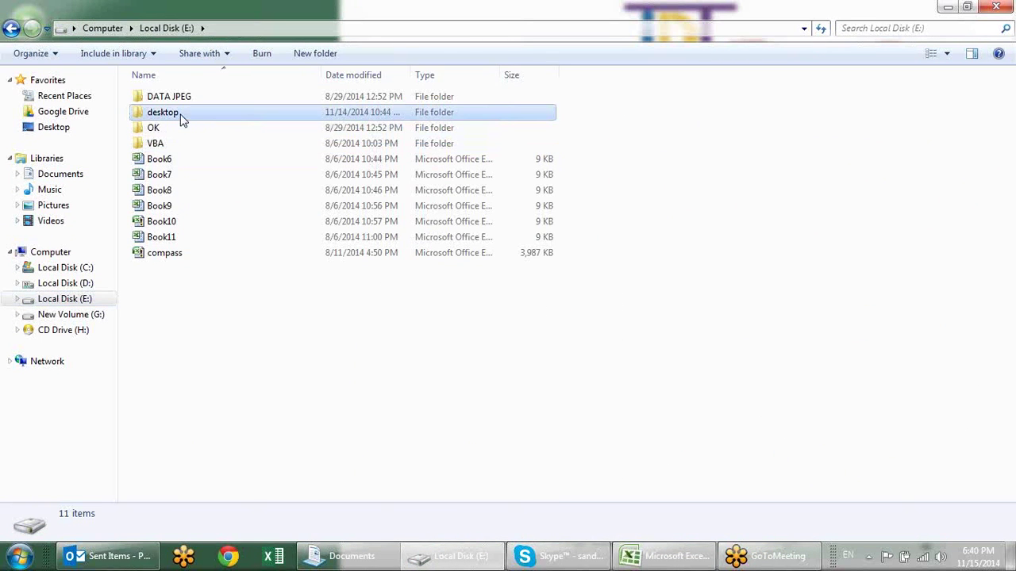
{"action": "left_click", "coordinate": [89, 315]}
{"action": "left_click", "coordinate": [84, 283]}
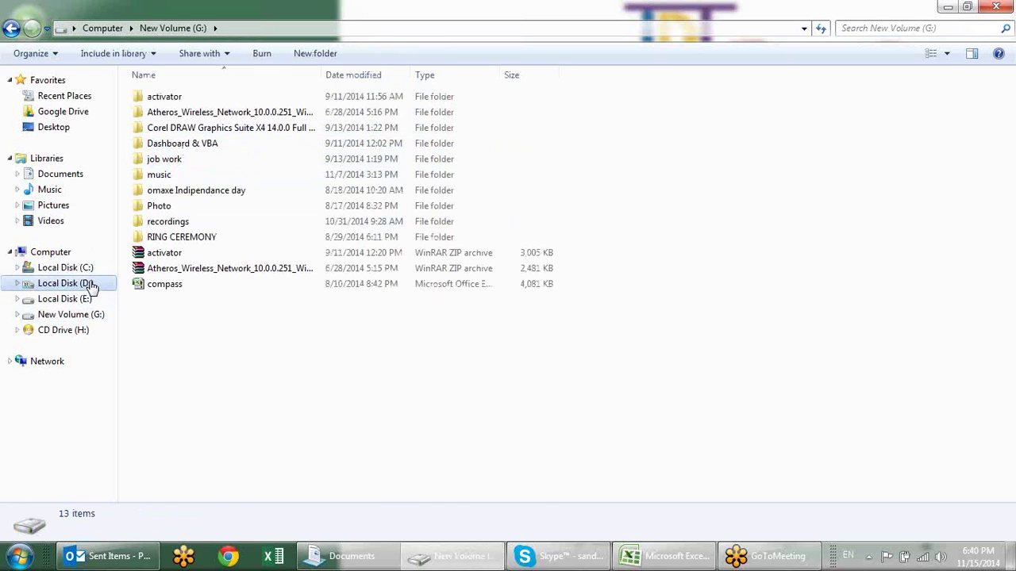
{"action": "key", "text": "s"}
{"action": "key", "text": "Return"}
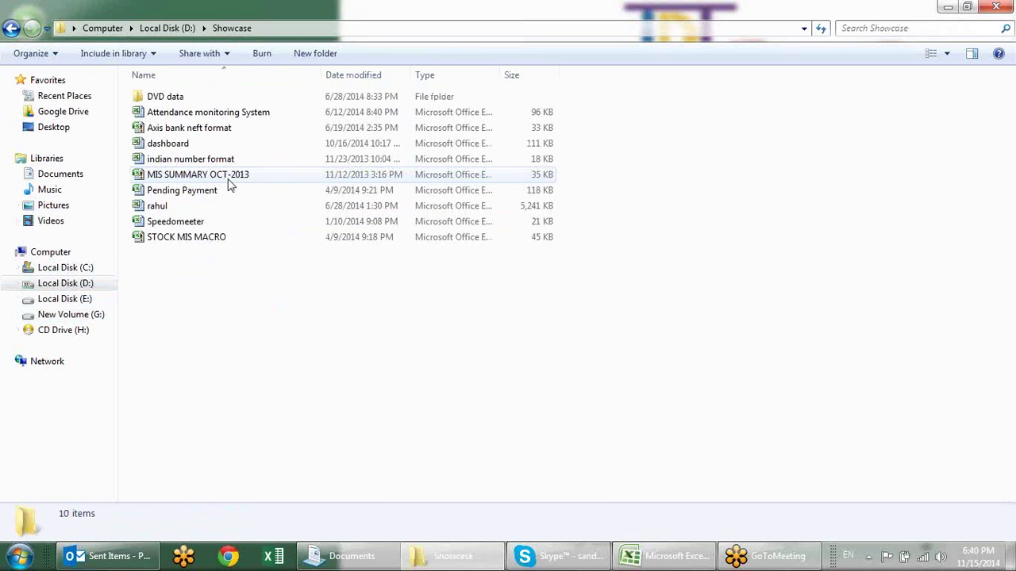
{"action": "key", "text": "a"}
{"action": "key", "text": "Return"}
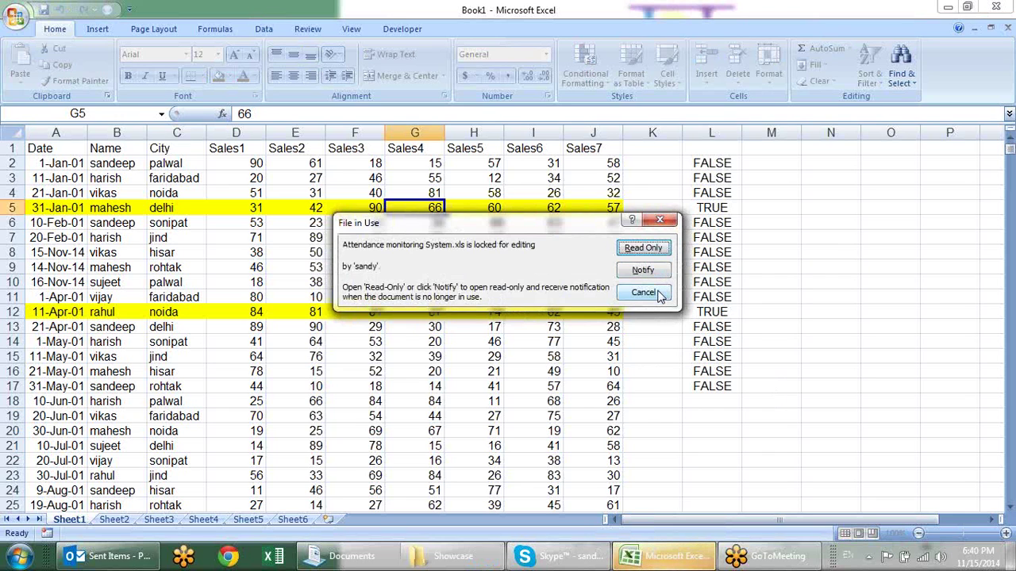
Step: Open the locked attendance workbook as read-only
{"action": "left_click", "coordinate": [656, 252]}
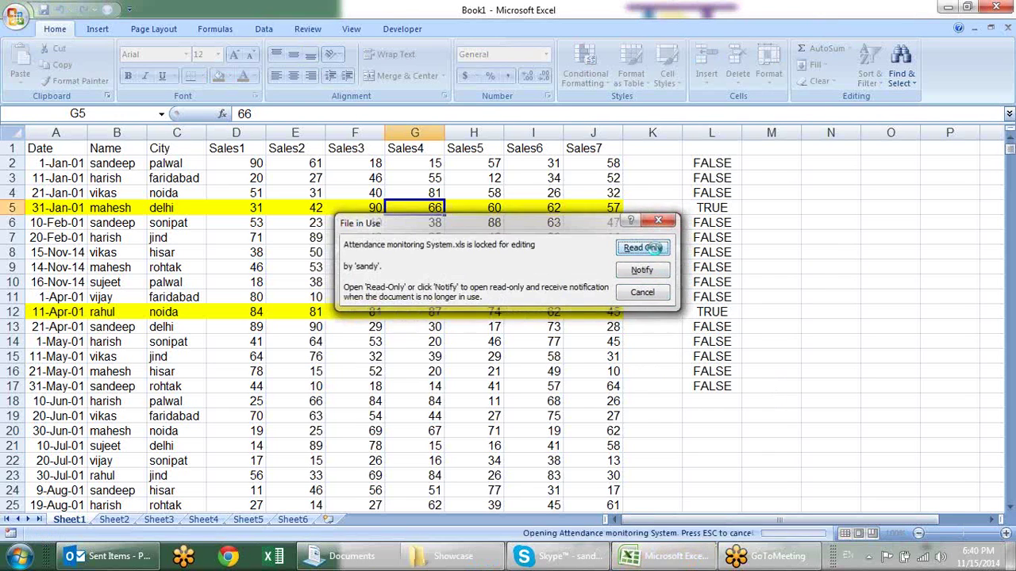
{"action": "scroll", "coordinate": [152, 222], "scroll_direction": "up", "scroll_amount": 3}
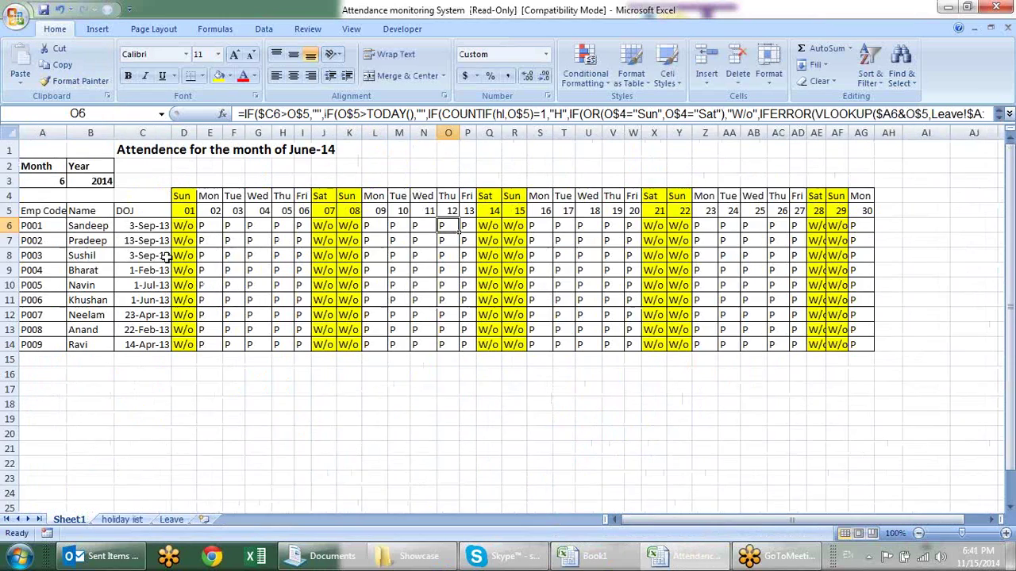
{"action": "left_click_drag", "start_coordinate": [720, 520], "coordinate": [703, 520]}
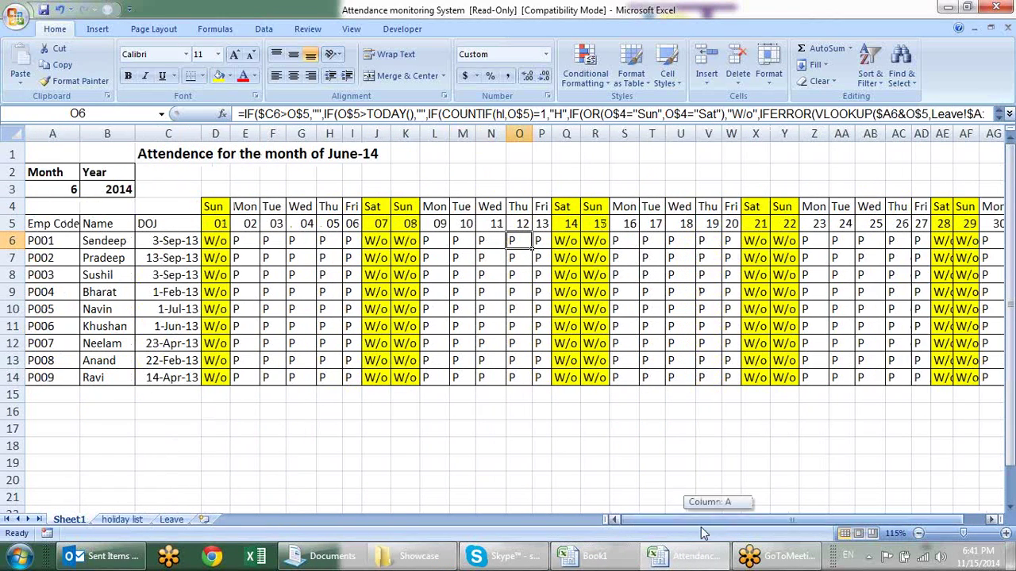
Step: Set the Month in A3 to 9, then 11
{"action": "left_click", "coordinate": [56, 191]}
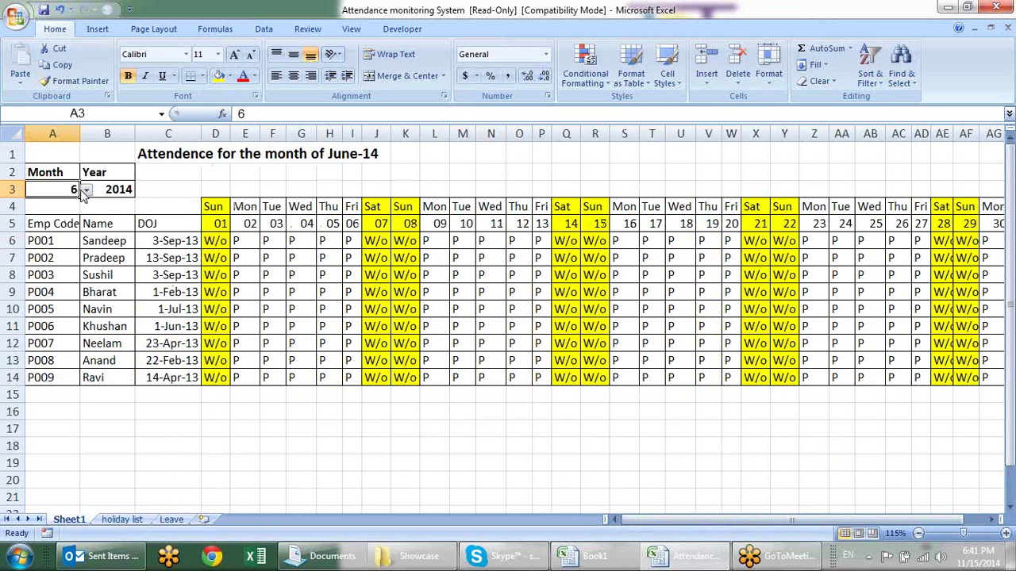
{"action": "left_click", "coordinate": [86, 191]}
{"action": "left_click", "coordinate": [48, 247]}
{"action": "left_click", "coordinate": [86, 191]}
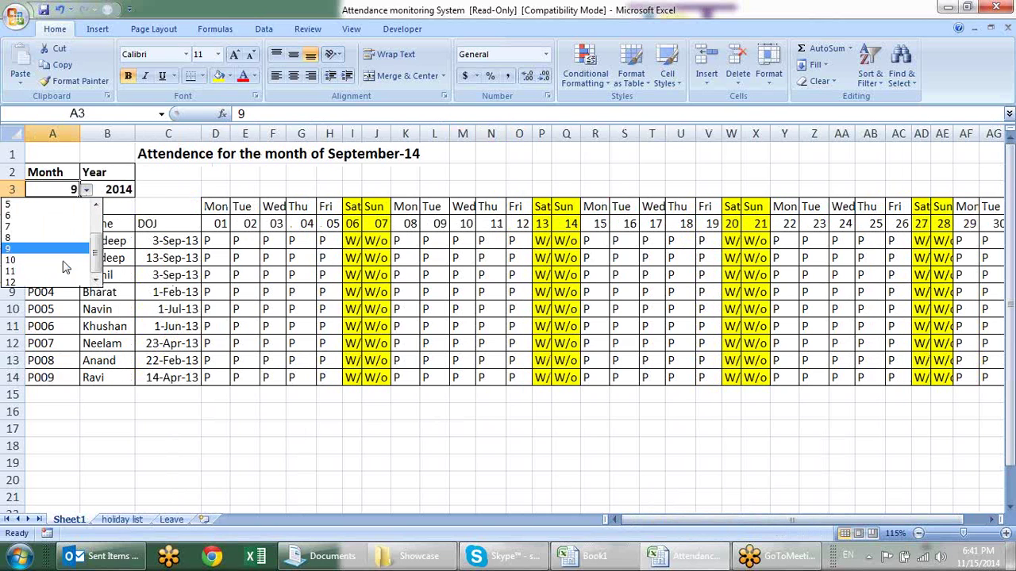
{"action": "left_click", "coordinate": [63, 273]}
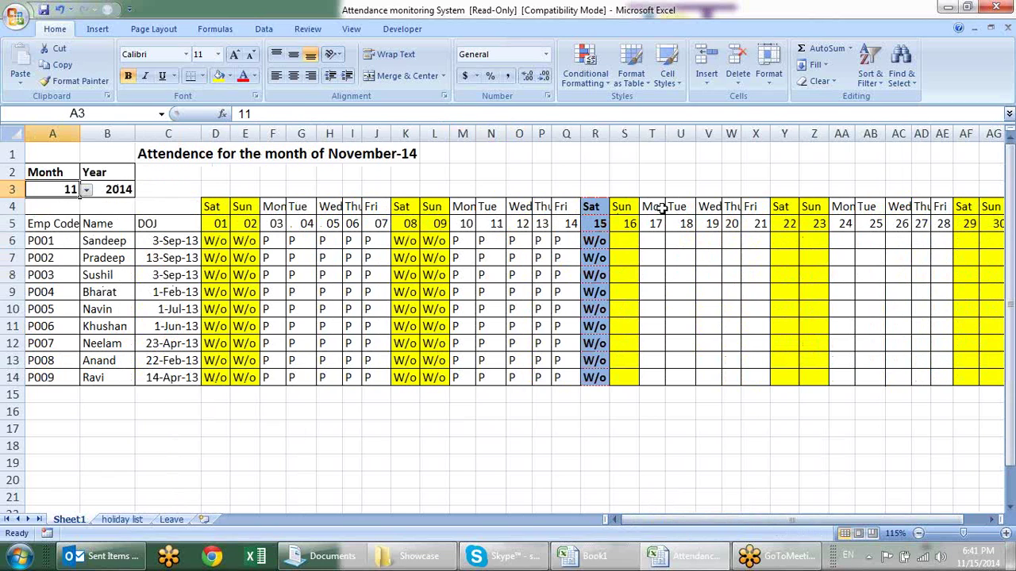
Step: Inspect the attendance formulas in the Saturday 15 column, Q7, L7 and E6
{"action": "left_click_drag", "start_coordinate": [592, 206], "coordinate": [588, 378]}
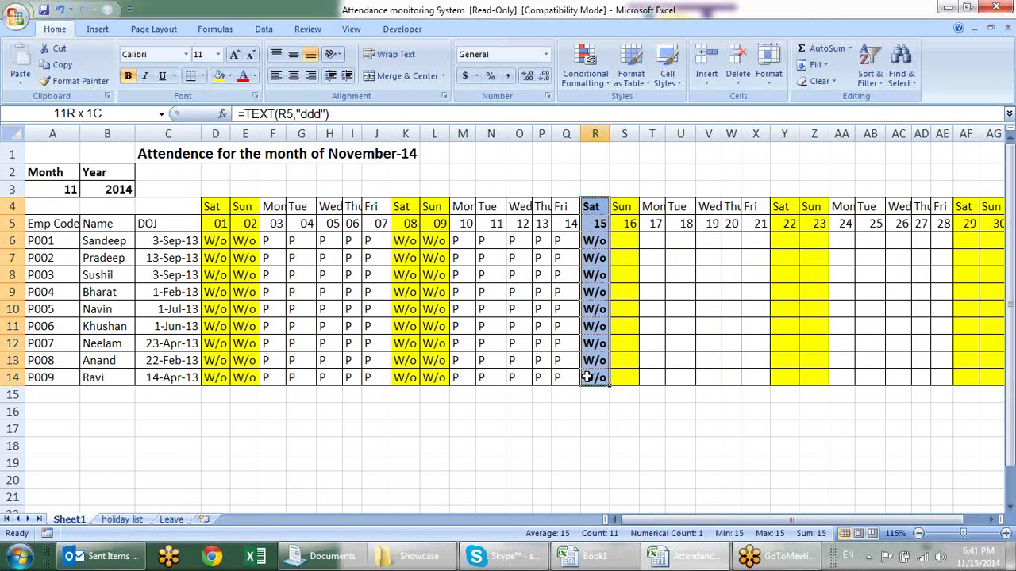
{"action": "left_click", "coordinate": [560, 258]}
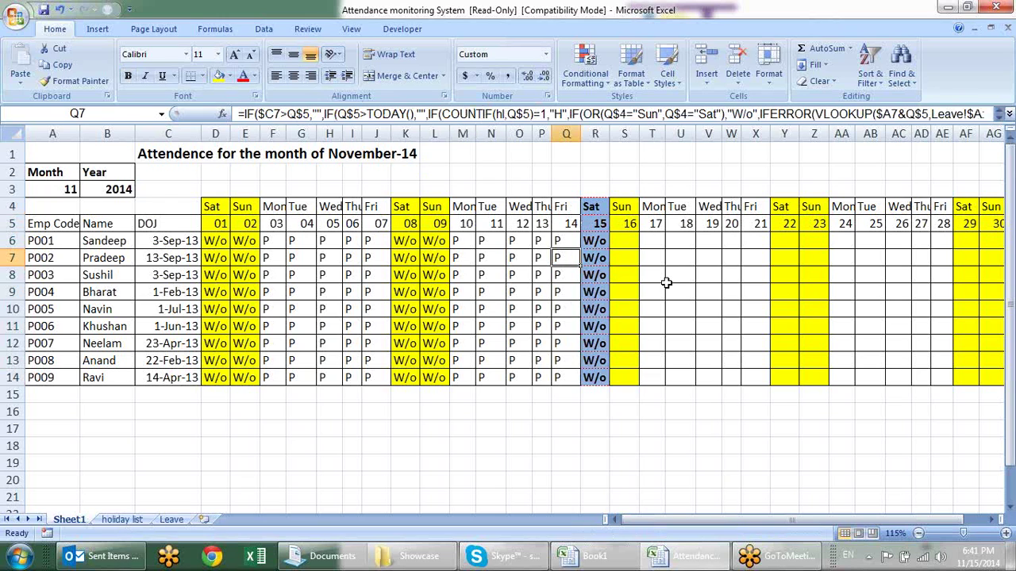
{"action": "left_click", "coordinate": [427, 256]}
{"action": "left_click", "coordinate": [252, 241]}
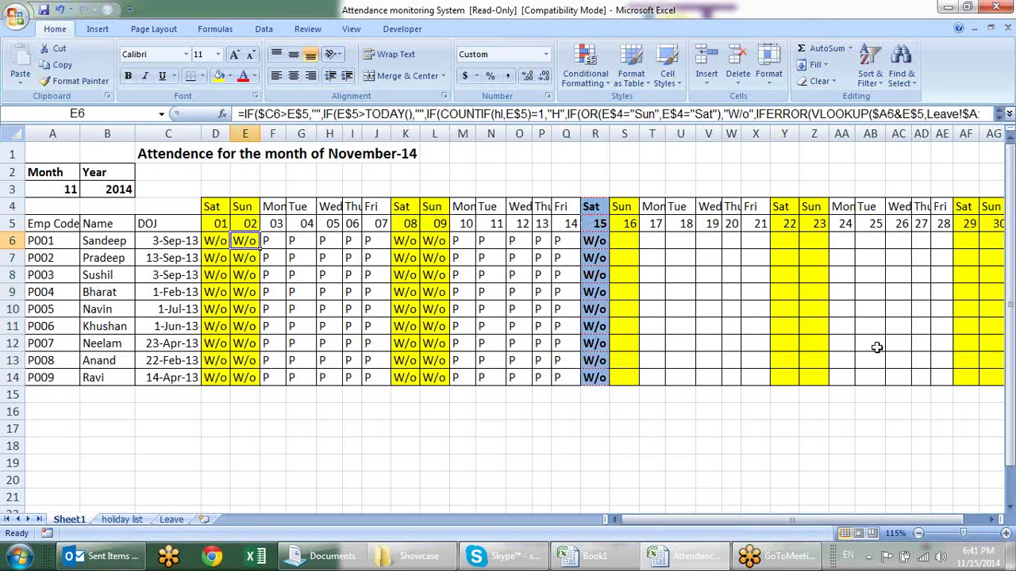
{"action": "left_click_drag", "start_coordinate": [839, 520], "coordinate": [789, 514]}
Step: Set the Month to 10, then 7 for July-14, and switch to the Leave sheet
{"action": "left_click", "coordinate": [73, 189]}
{"action": "left_click", "coordinate": [86, 189]}
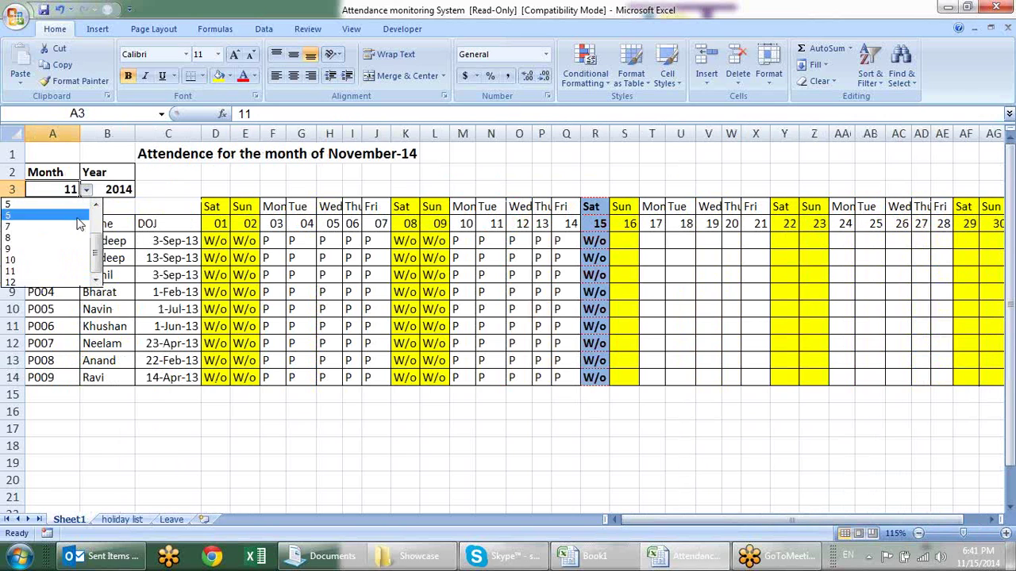
{"action": "left_click", "coordinate": [67, 261]}
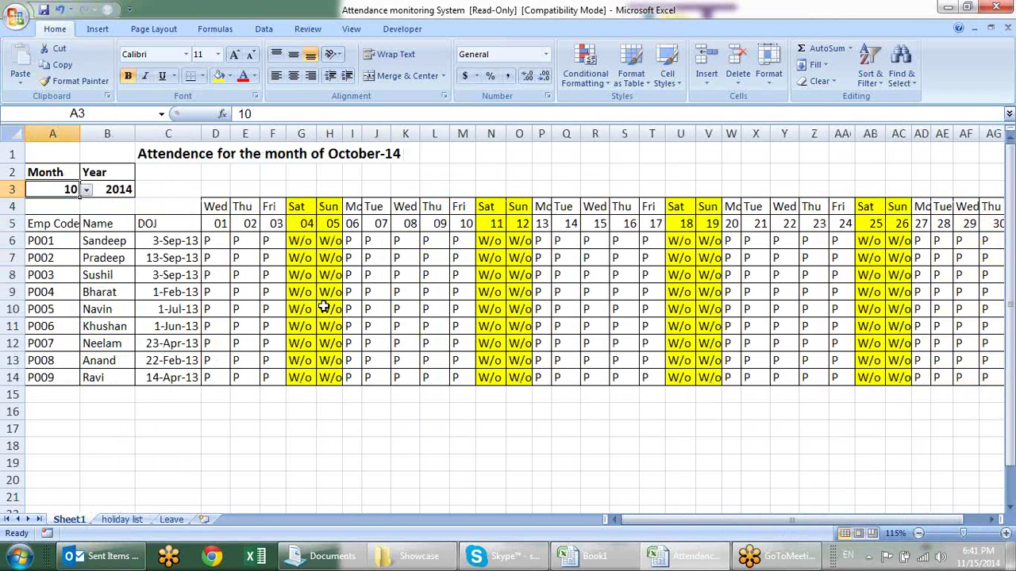
{"action": "left_click", "coordinate": [86, 190]}
{"action": "left_click", "coordinate": [47, 226]}
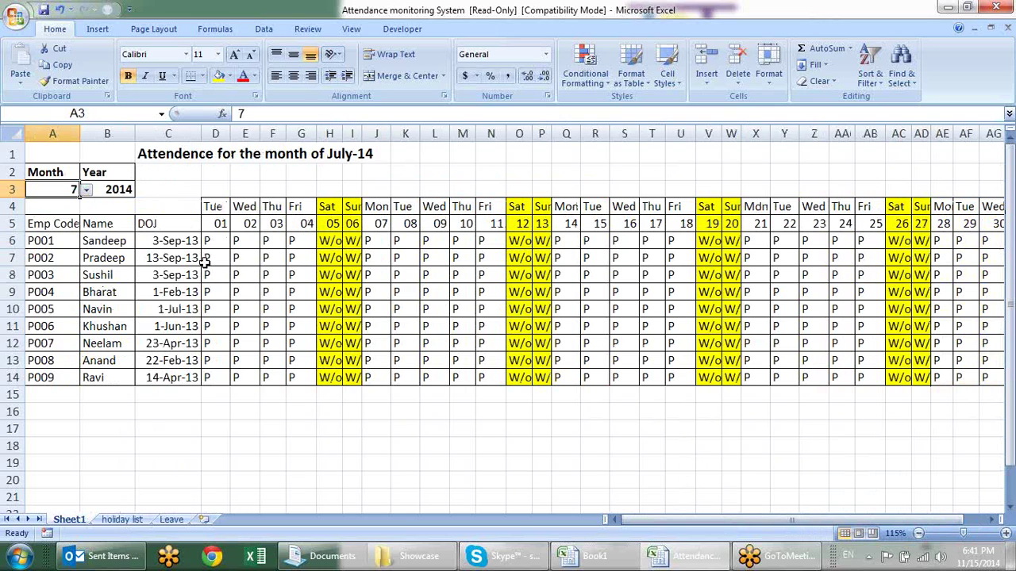
{"action": "left_click", "coordinate": [173, 521]}
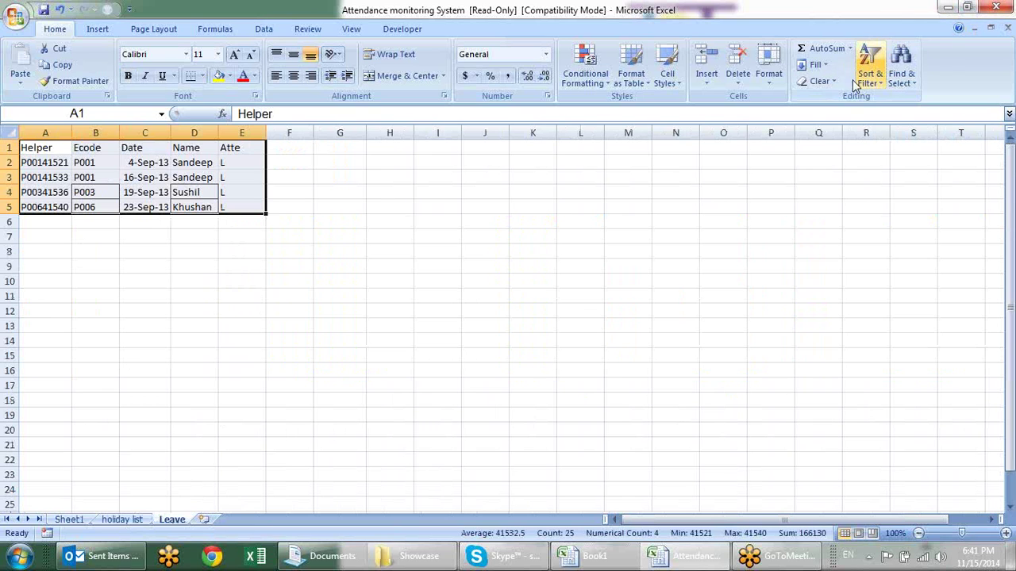
Step: On Sheet1, set Year to 2013 and Month to 9 for September-13
{"action": "left_click", "coordinate": [69, 520]}
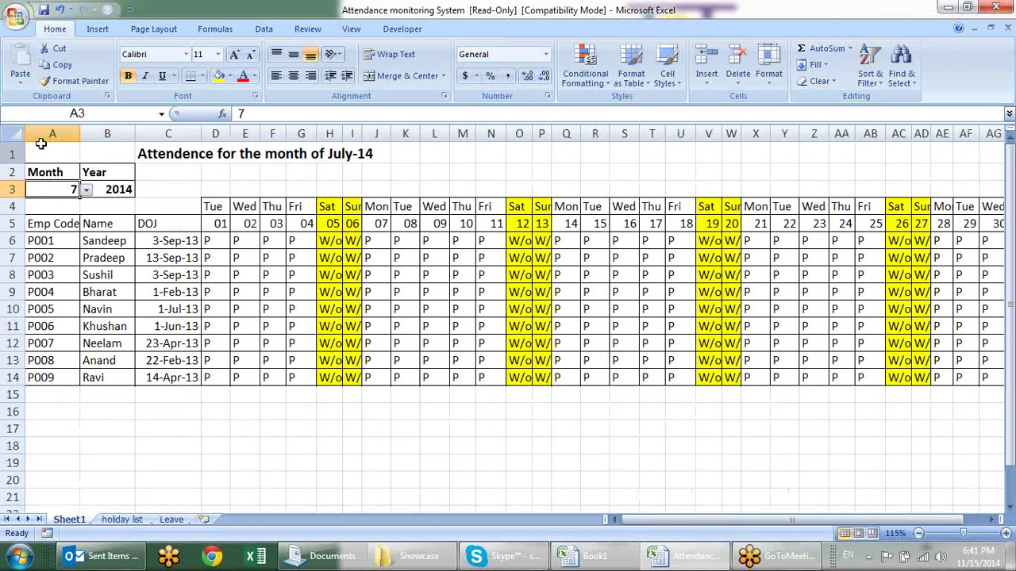
{"action": "left_click", "coordinate": [116, 190]}
{"action": "left_click", "coordinate": [141, 190]}
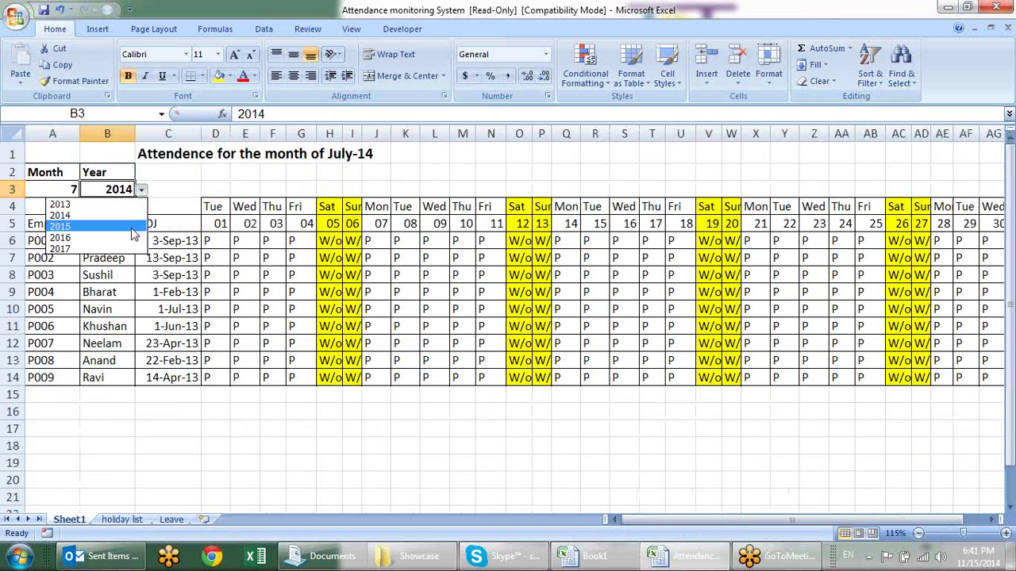
{"action": "left_click", "coordinate": [127, 206]}
{"action": "left_click", "coordinate": [72, 191]}
{"action": "left_click", "coordinate": [86, 190]}
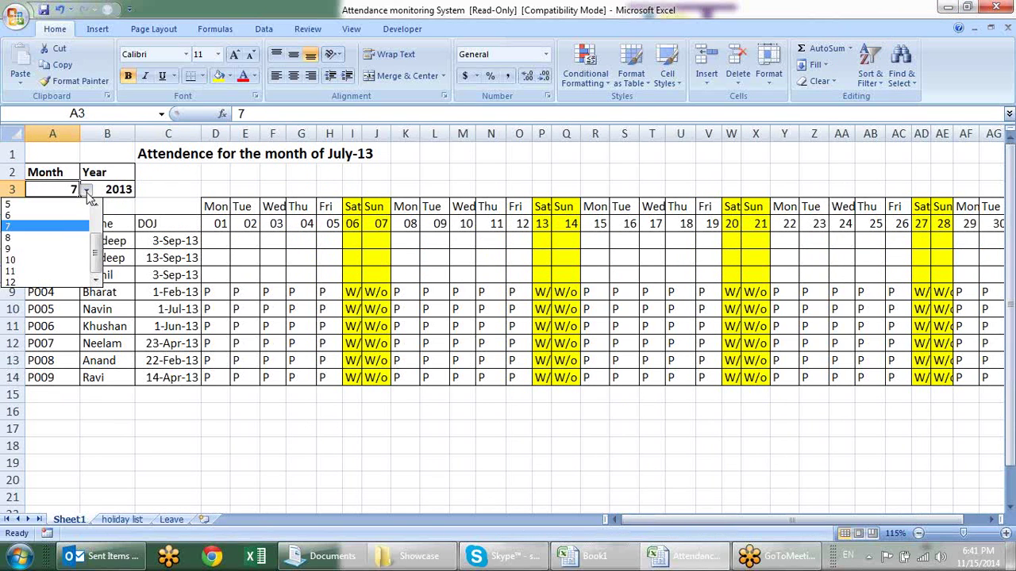
{"action": "left_click", "coordinate": [64, 250]}
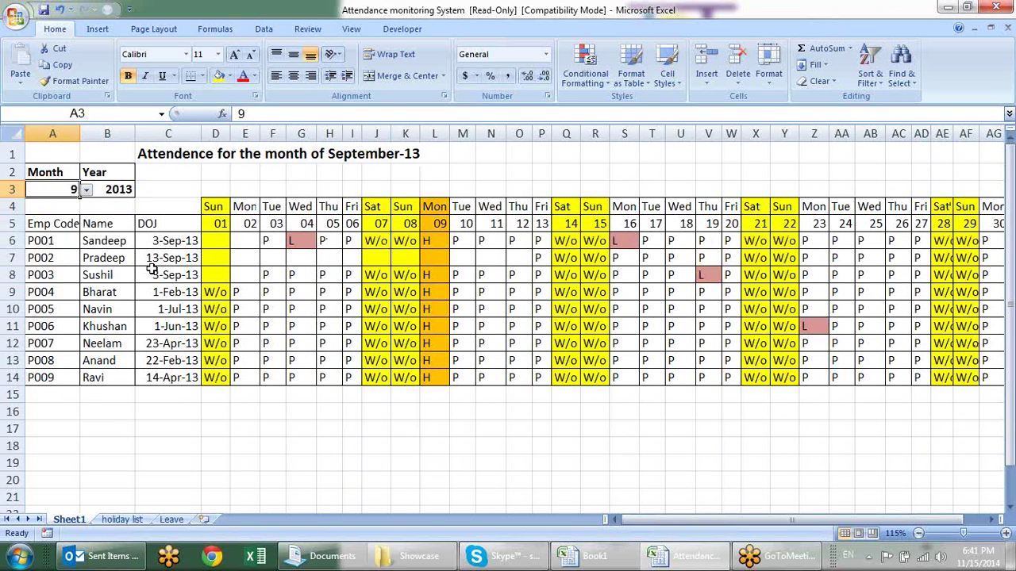
Step: Inspect the attendance formulas in G6, S6, V8 and the holiday column L4:L13
{"action": "left_click", "coordinate": [295, 242]}
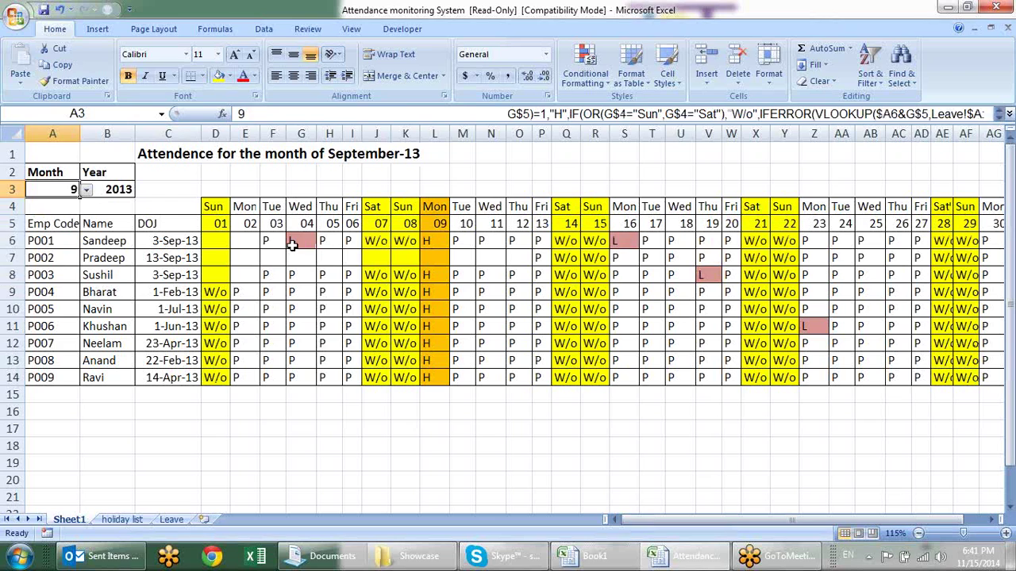
{"action": "left_click", "coordinate": [635, 240]}
{"action": "left_click", "coordinate": [700, 274]}
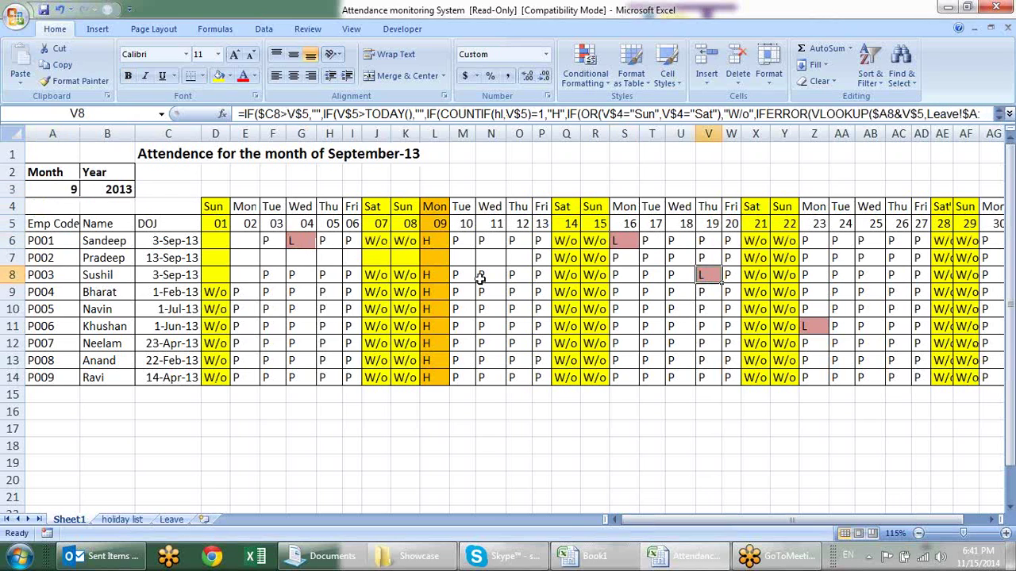
{"action": "left_click_drag", "start_coordinate": [435, 208], "coordinate": [439, 368]}
{"action": "left_click", "coordinate": [577, 441]}
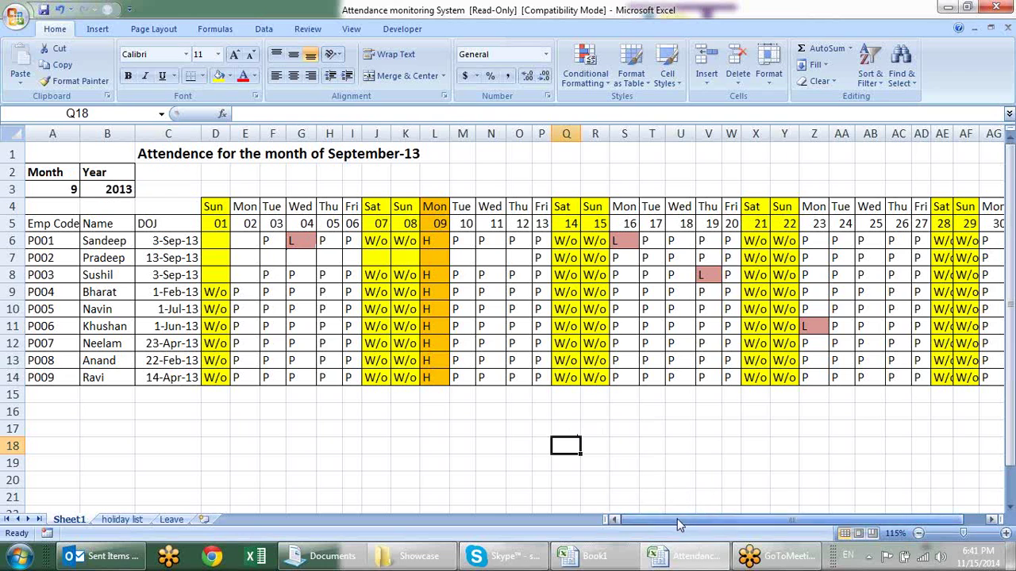
{"action": "scroll", "coordinate": [505, 377], "scroll_direction": "right", "scroll_amount": 3}
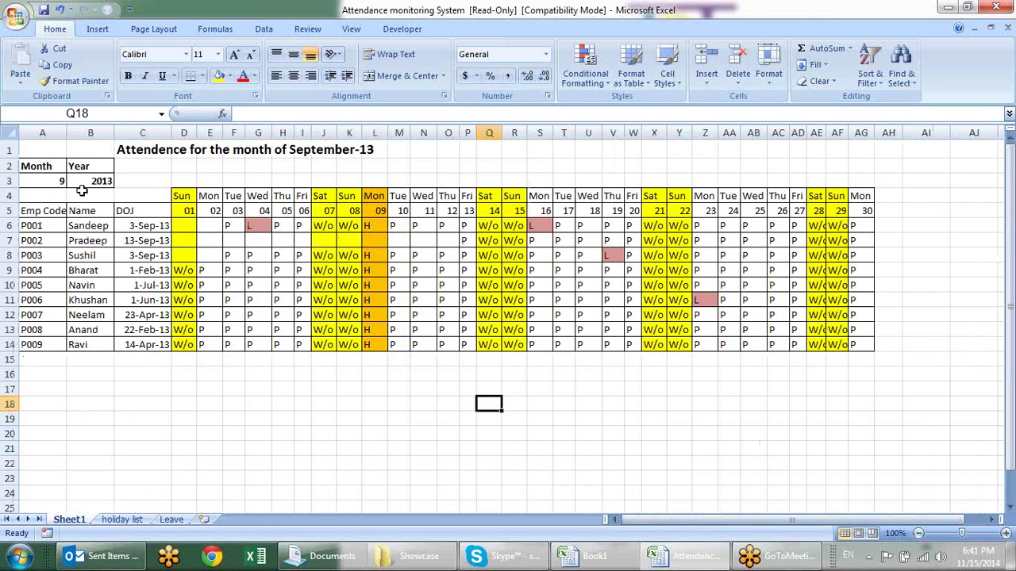
Step: Set Month to 2 for February-13 and close the workbook without saving
{"action": "left_click", "coordinate": [63, 183]}
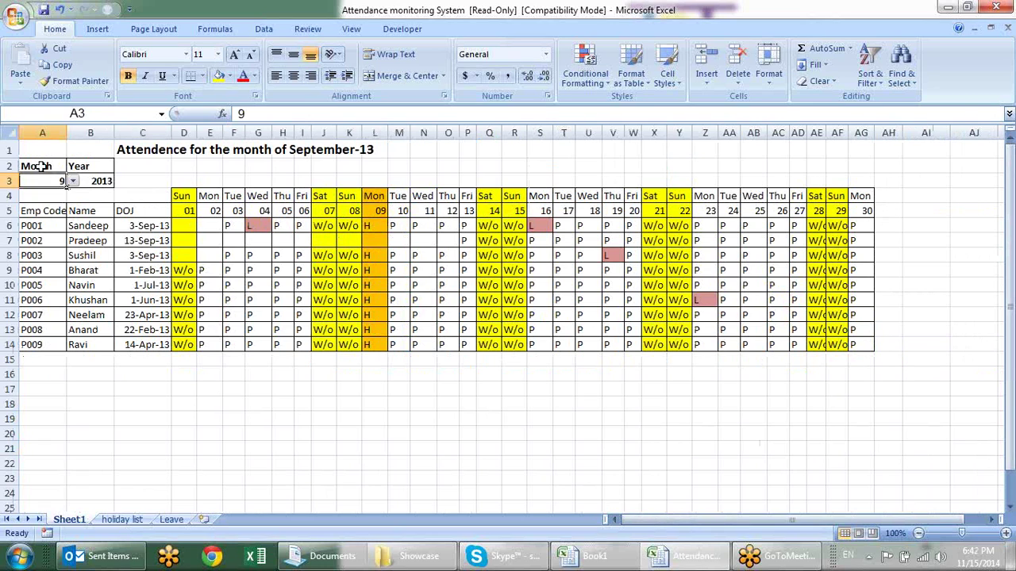
{"action": "left_click", "coordinate": [72, 181]}
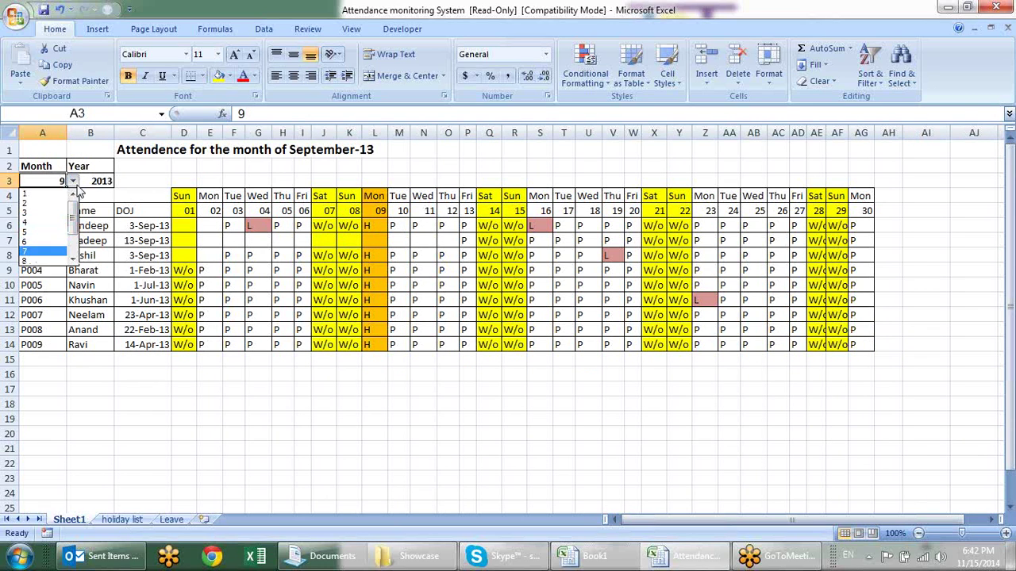
{"action": "left_click", "coordinate": [46, 204]}
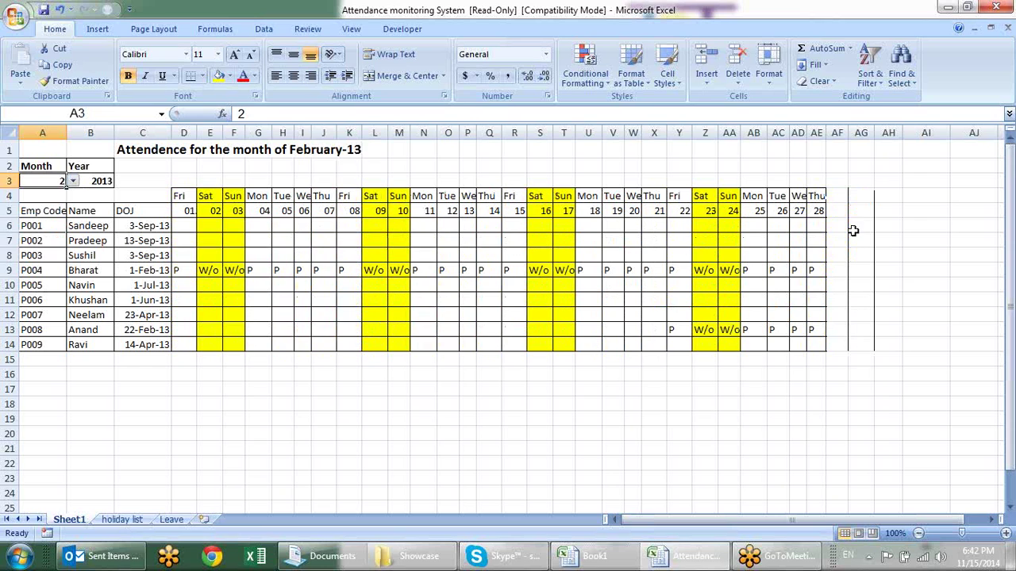
{"action": "left_click", "coordinate": [996, 6]}
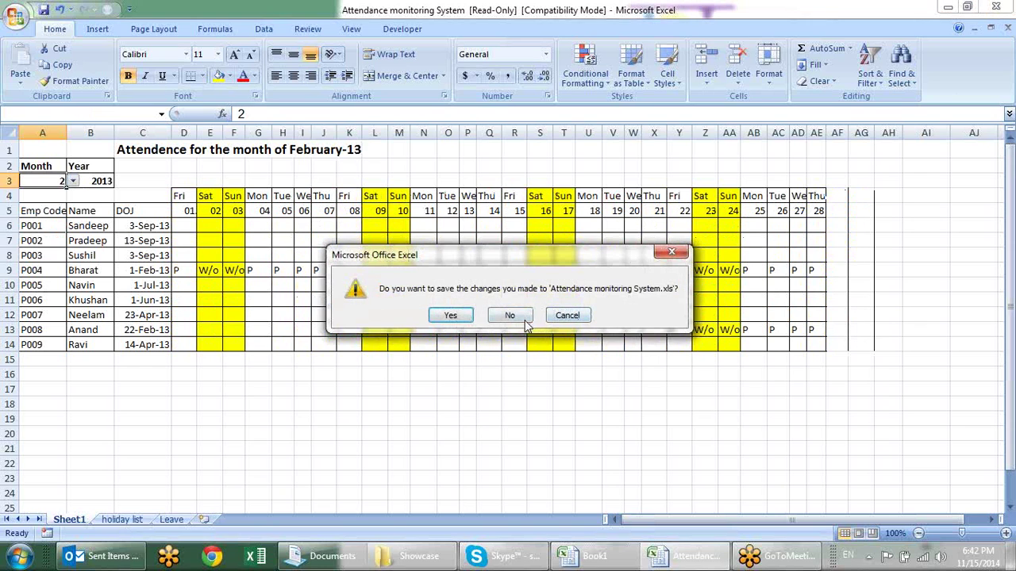
{"action": "left_click", "coordinate": [520, 317]}
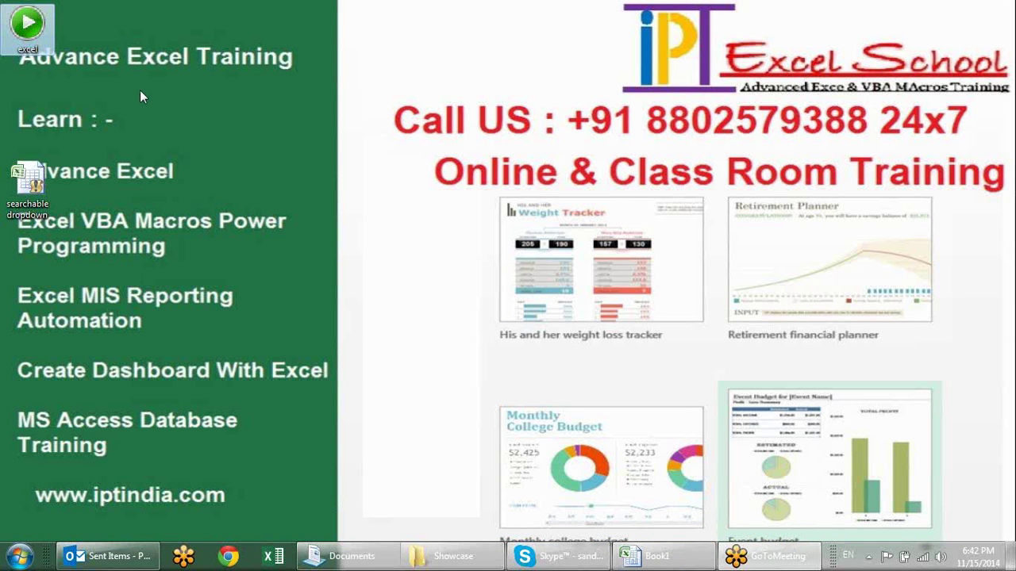
Step: From the desktop excel folder, open the attendance monitoring system2 workbook
{"action": "double_click", "coordinate": [27, 24]}
{"action": "type", "text": "att"}
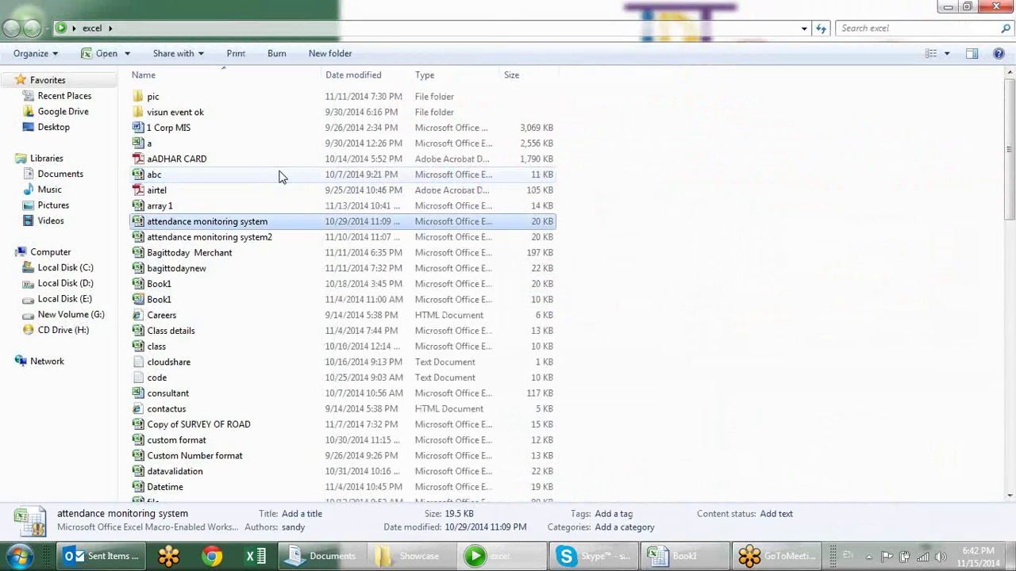
{"action": "key", "text": "Down"}
{"action": "key", "text": "Return"}
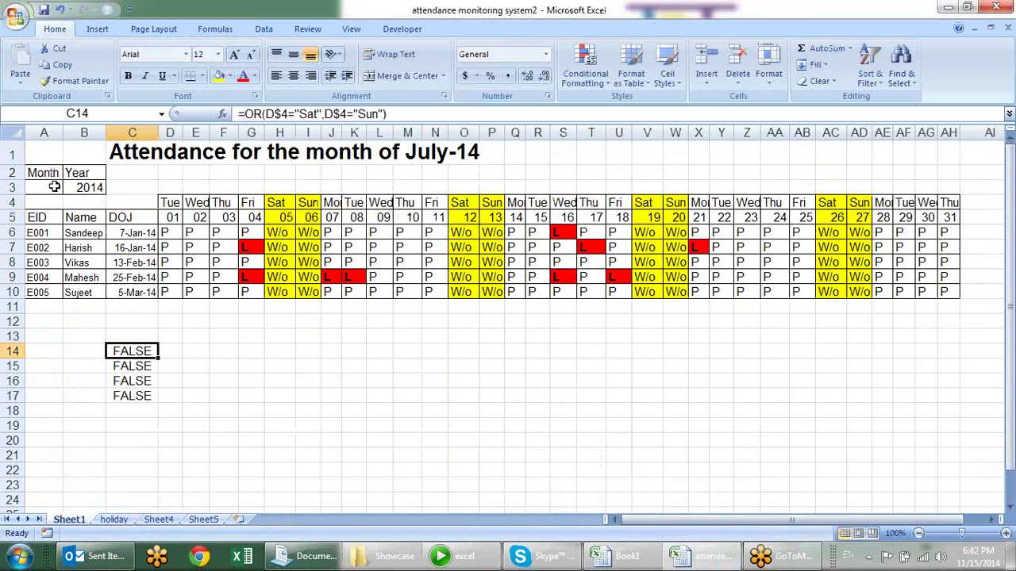
Step: Set Month to 2 for February-14 and inspect the AG6 and AG8 formulas
{"action": "left_click", "coordinate": [54, 186]}
{"action": "left_click", "coordinate": [69, 187]}
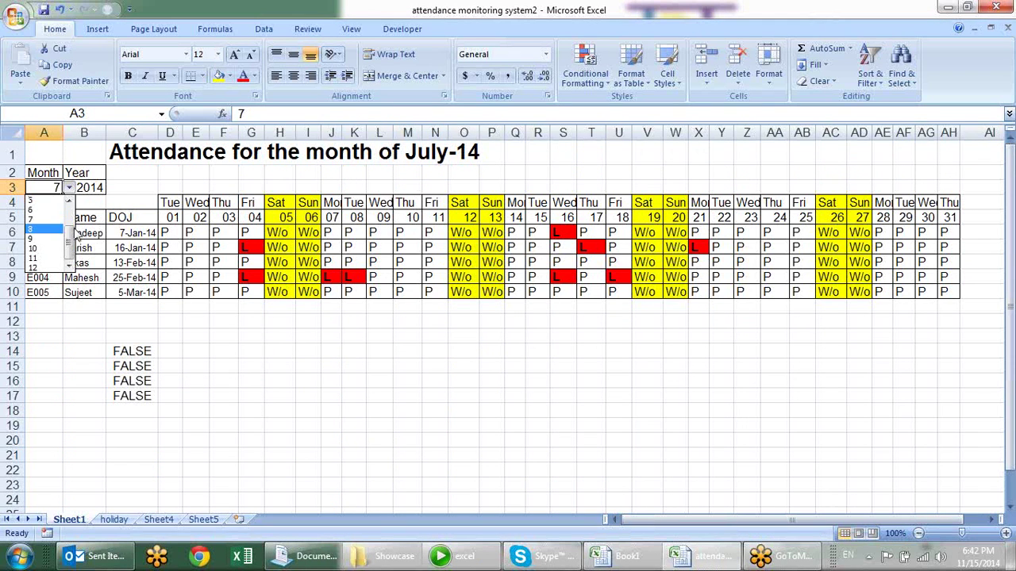
{"action": "scroll", "coordinate": [68, 227], "scroll_direction": "up", "scroll_amount": 2}
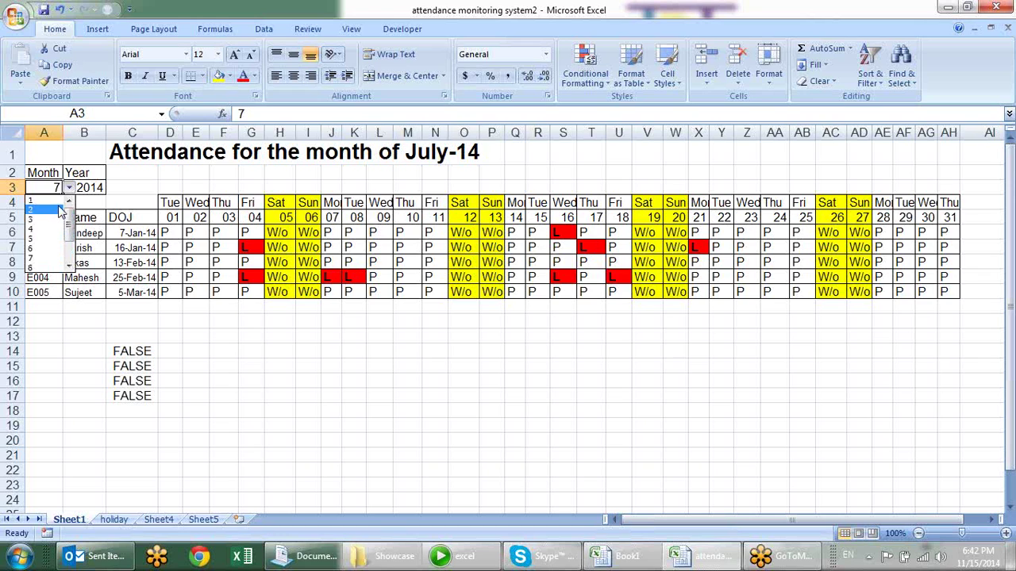
{"action": "left_click", "coordinate": [61, 210]}
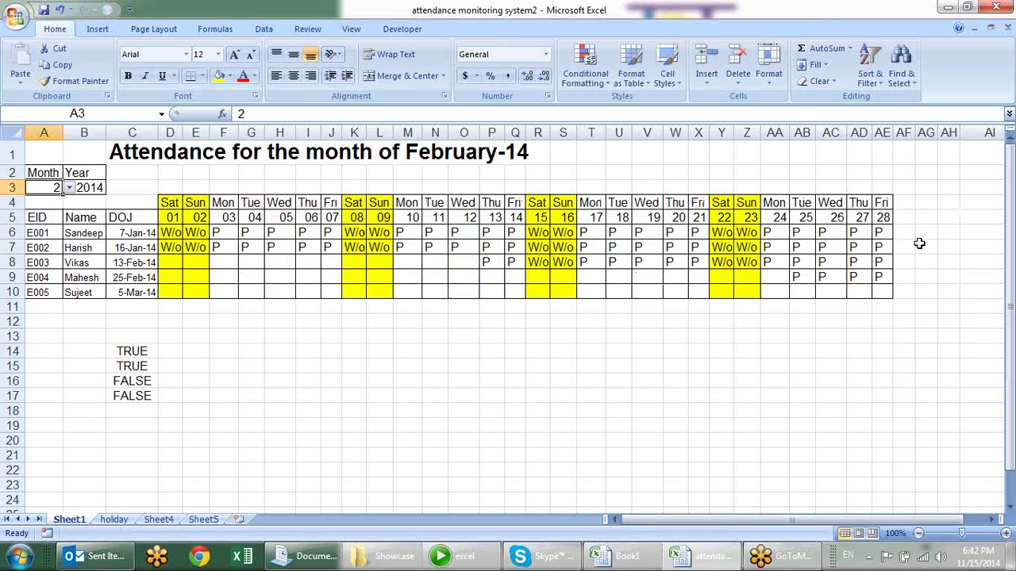
{"action": "left_click", "coordinate": [907, 216]}
{"action": "left_click", "coordinate": [923, 231]}
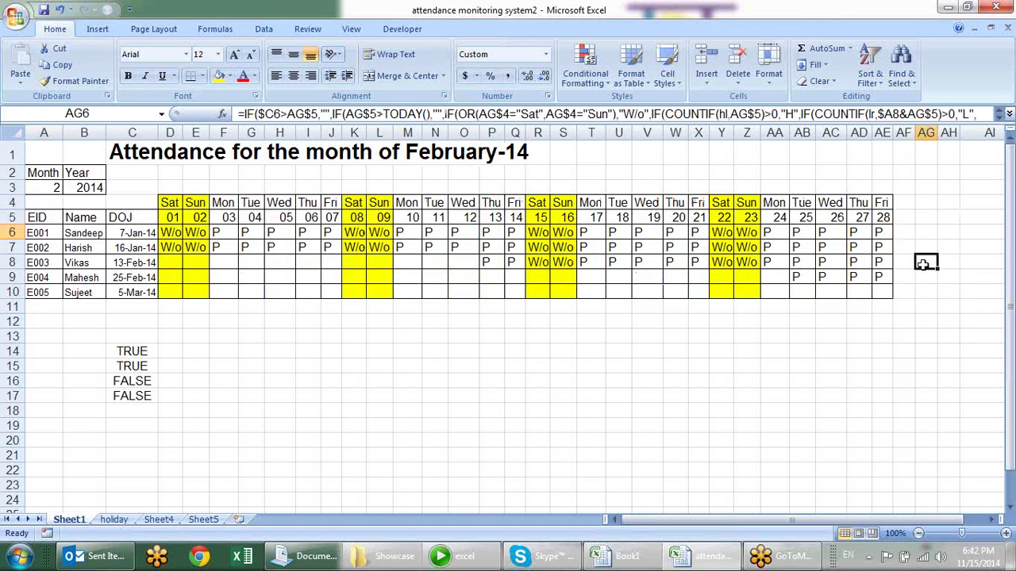
{"action": "left_click", "coordinate": [924, 264]}
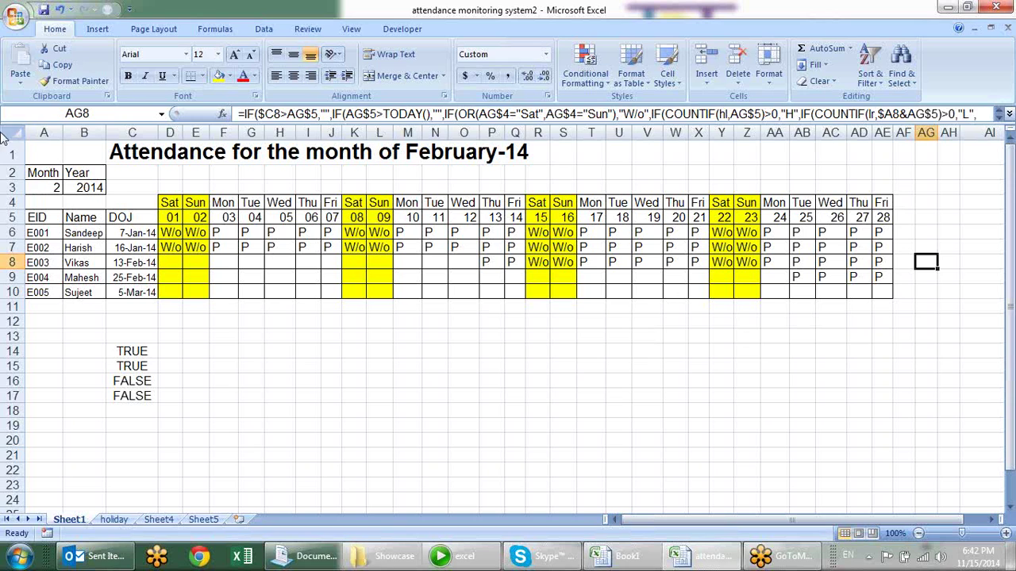
Step: Set Month to 5, then 10 for October-14, and close the workbook unsaved
{"action": "left_click", "coordinate": [35, 191]}
{"action": "left_click", "coordinate": [69, 187]}
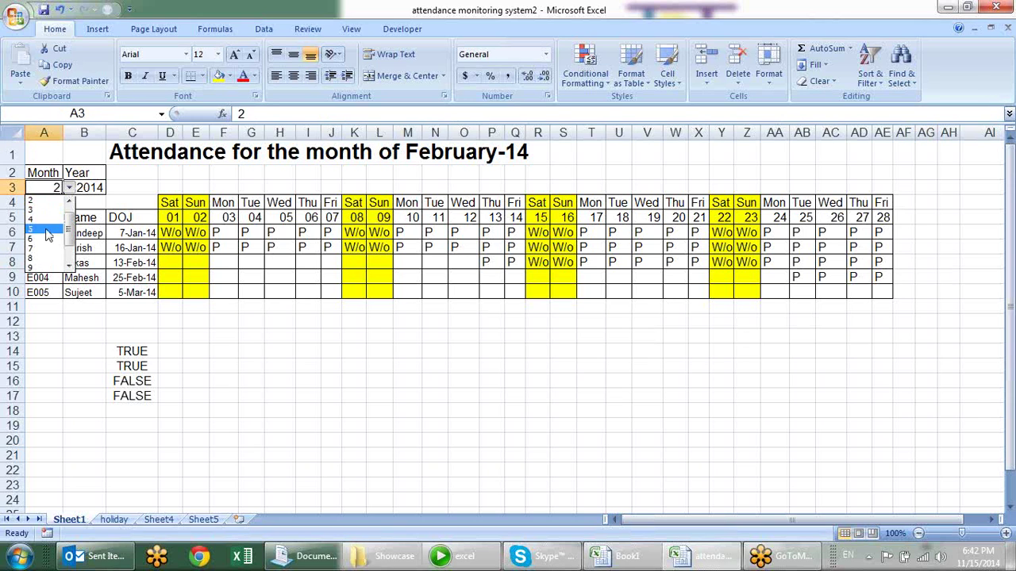
{"action": "left_click", "coordinate": [44, 237]}
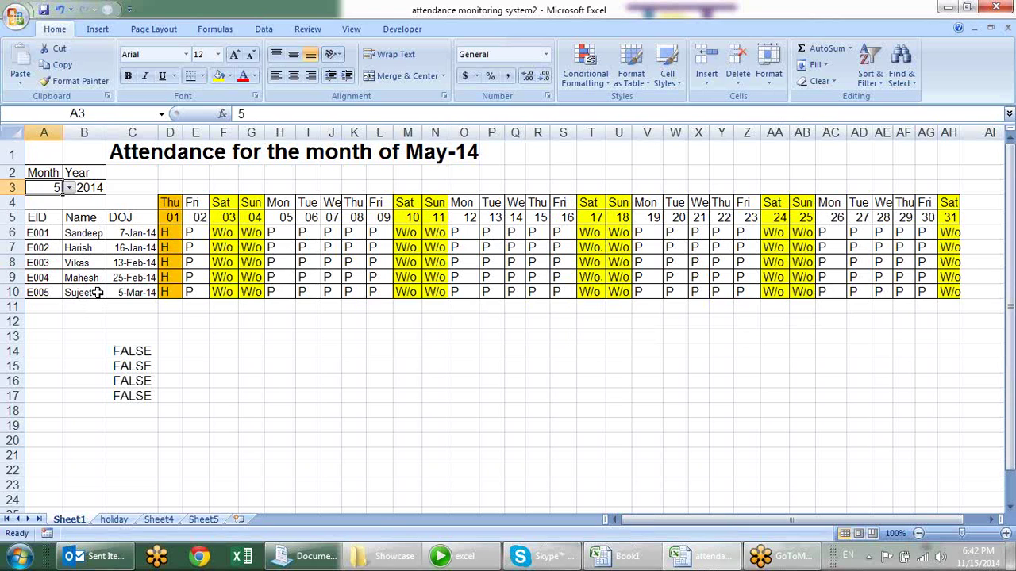
{"action": "left_click", "coordinate": [70, 188]}
{"action": "left_click", "coordinate": [44, 248]}
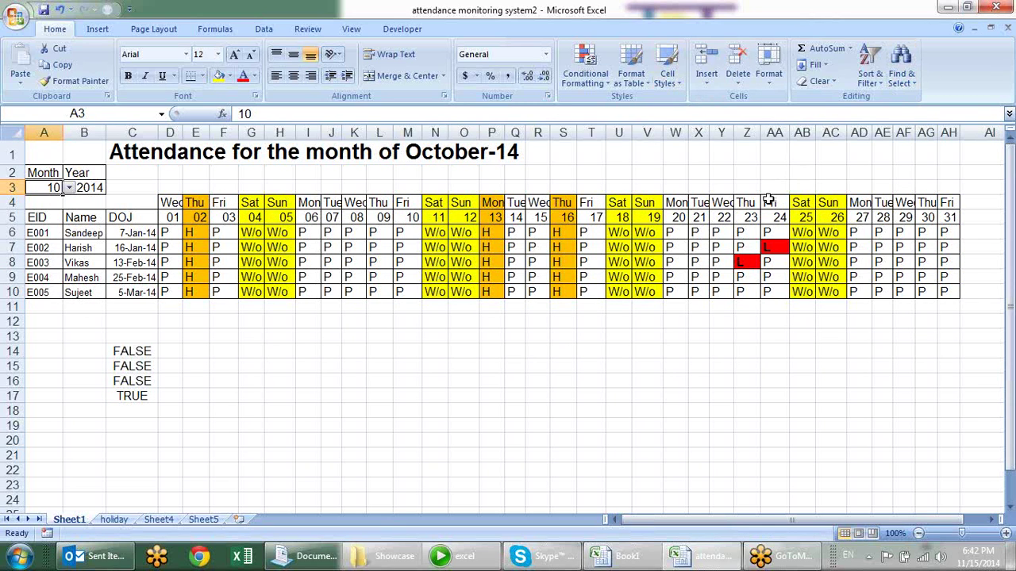
{"action": "left_click", "coordinate": [996, 7]}
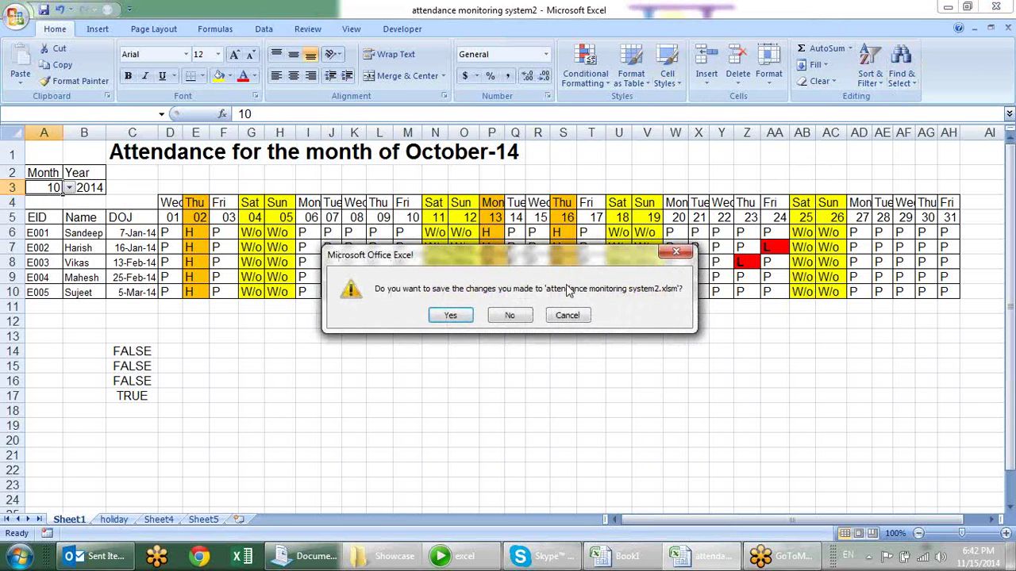
{"action": "left_click", "coordinate": [524, 319]}
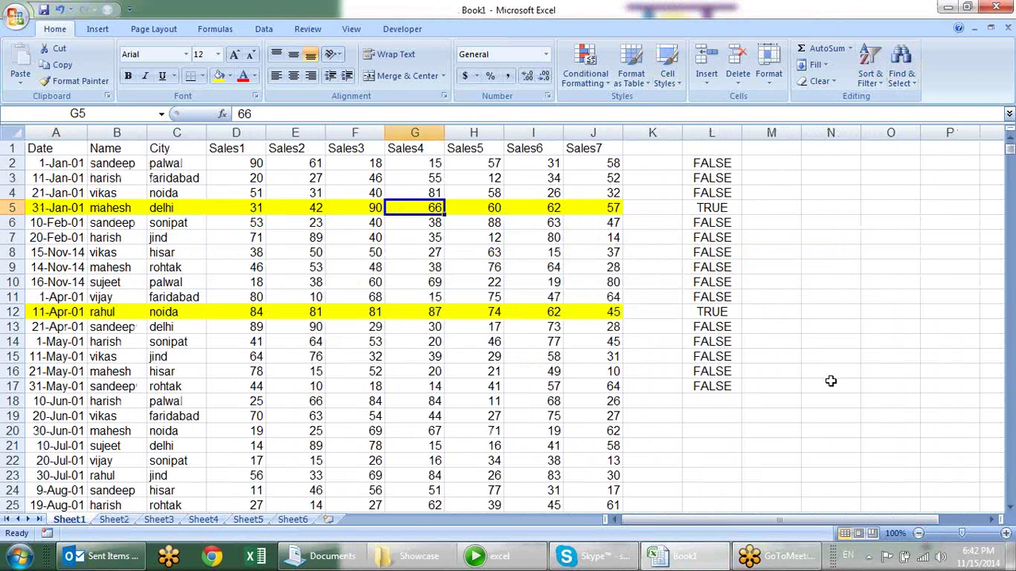
{"action": "left_click", "coordinate": [317, 271]}
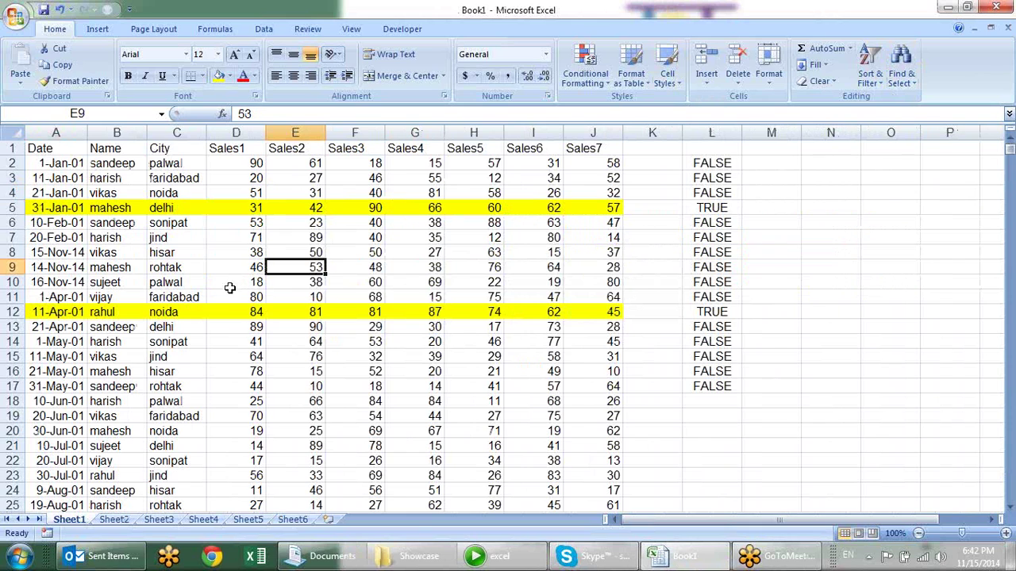
{"action": "left_click", "coordinate": [347, 267]}
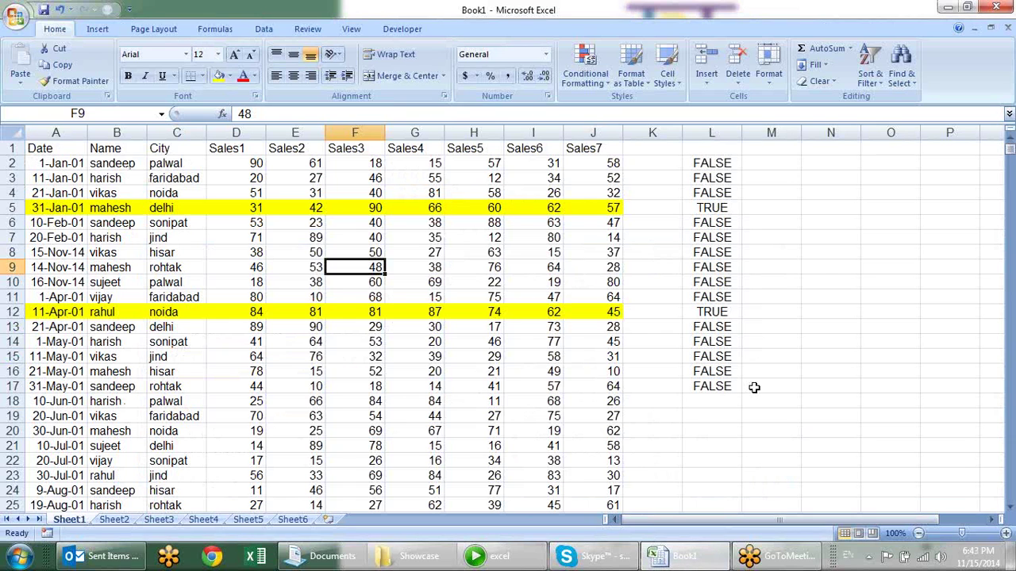
{"action": "left_click", "coordinate": [819, 399]}
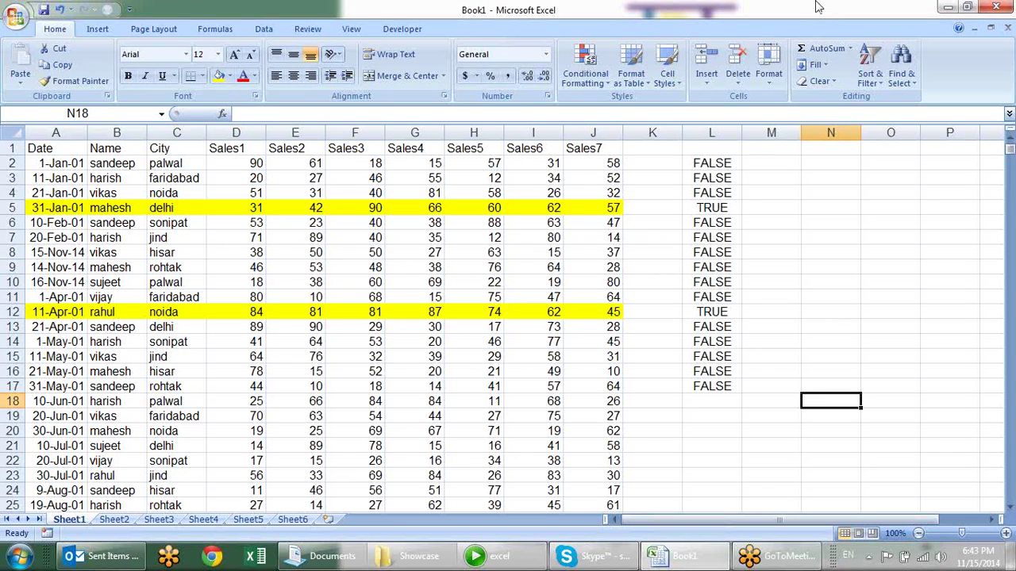
{"action": "left_click", "coordinate": [64, 149]}
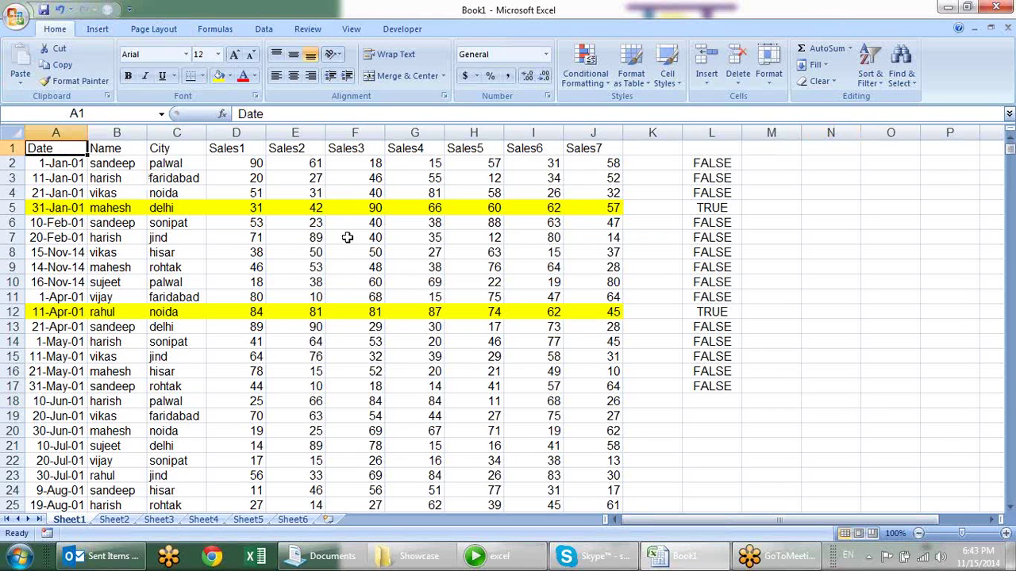
{"action": "key", "text": "shift+Right"}
{"action": "key", "text": "shift+Right"}
{"action": "key", "text": "shift+Right"}
Step: Copy the Date, Name, City and Sales1 table from Sheet1 and paste it onto Sheet3
{"action": "key", "text": "ctrl+shift+Down"}
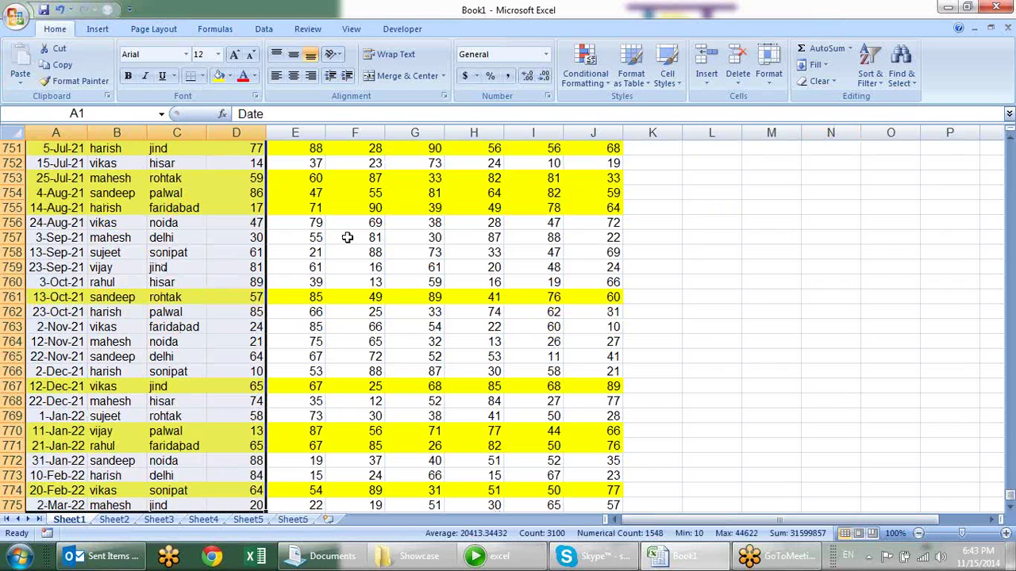
{"action": "key", "text": "ctrl+c"}
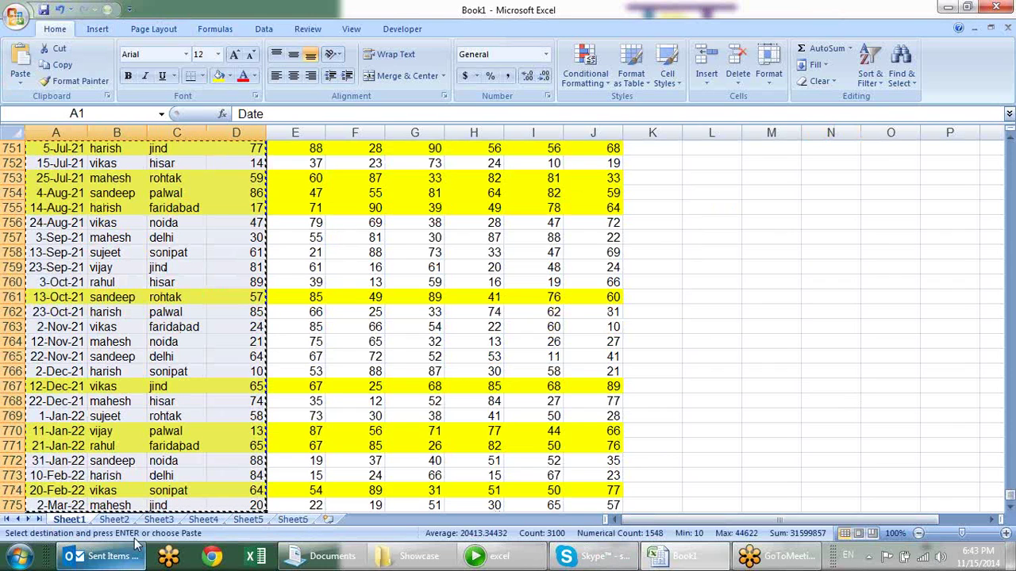
{"action": "left_click", "coordinate": [159, 520]}
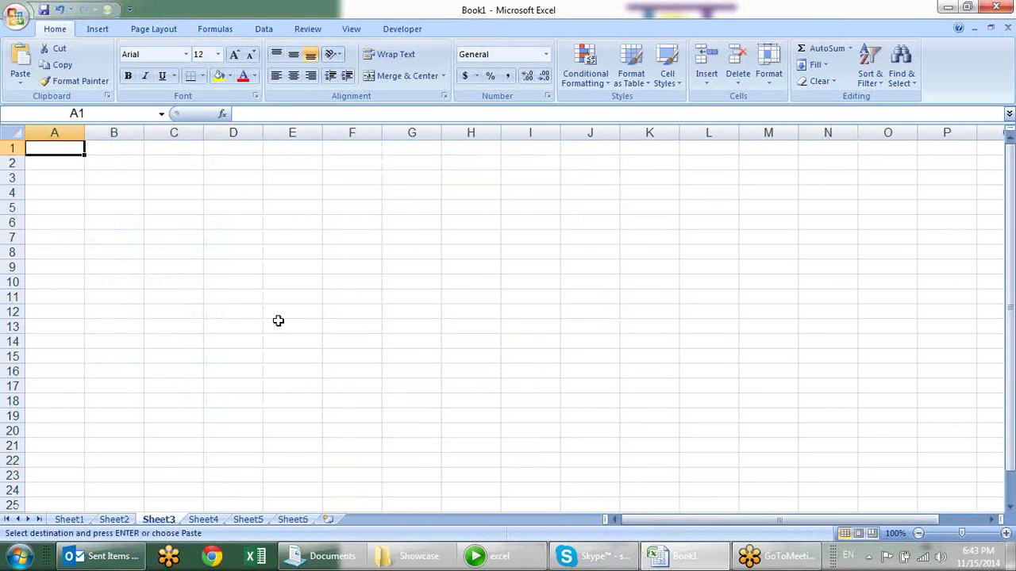
{"action": "key", "text": "ctrl+v"}
Step: Autofit column A on Sheet3 so the pasted dates display fully
{"action": "left_click", "coordinate": [345, 242]}
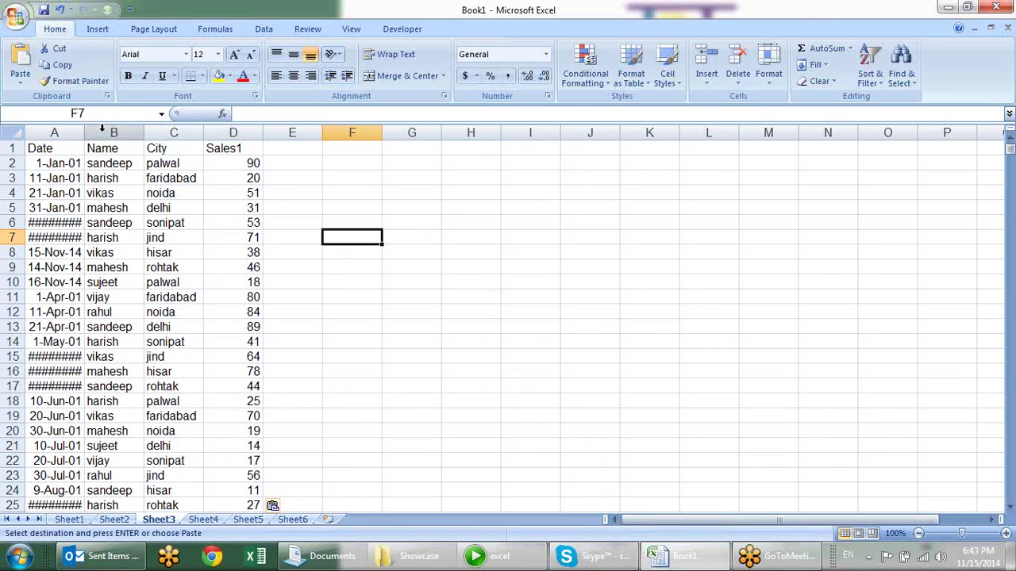
{"action": "double_click", "coordinate": [84, 132]}
{"action": "left_click", "coordinate": [424, 264]}
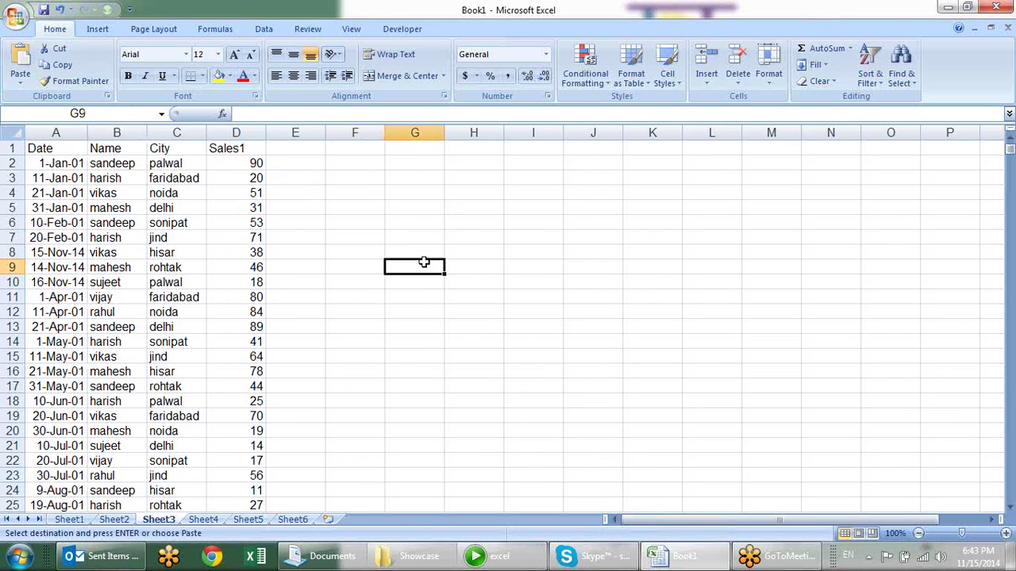
{"action": "left_click", "coordinate": [298, 223]}
{"action": "left_click", "coordinate": [228, 217]}
{"action": "left_click", "coordinate": [114, 219]}
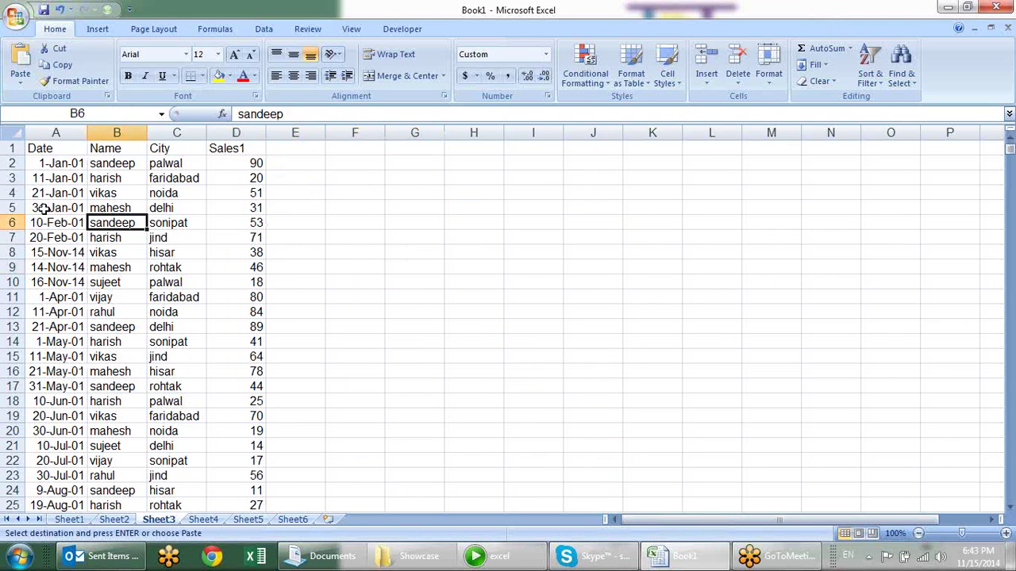
Step: Select the whole table A1:D775 and show its values in General format as serial numbers
{"action": "left_click", "coordinate": [45, 209]}
{"action": "left_click", "coordinate": [139, 208]}
{"action": "left_click", "coordinate": [195, 203]}
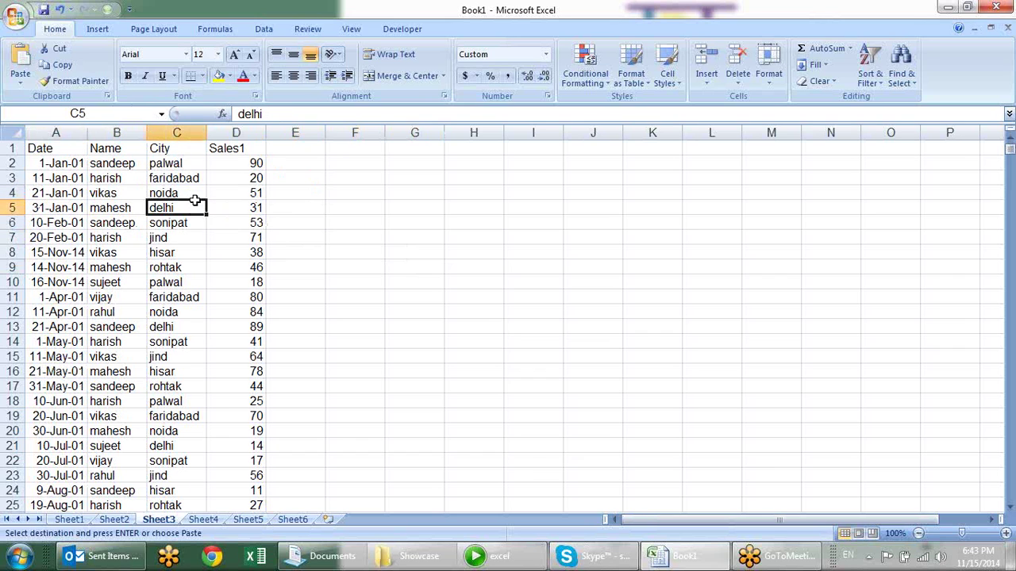
{"action": "left_click", "coordinate": [259, 181]}
{"action": "scroll", "coordinate": [368, 196], "scroll_direction": "down", "scroll_amount": 1}
{"action": "scroll", "coordinate": [370, 220], "scroll_direction": "up", "scroll_amount": 1}
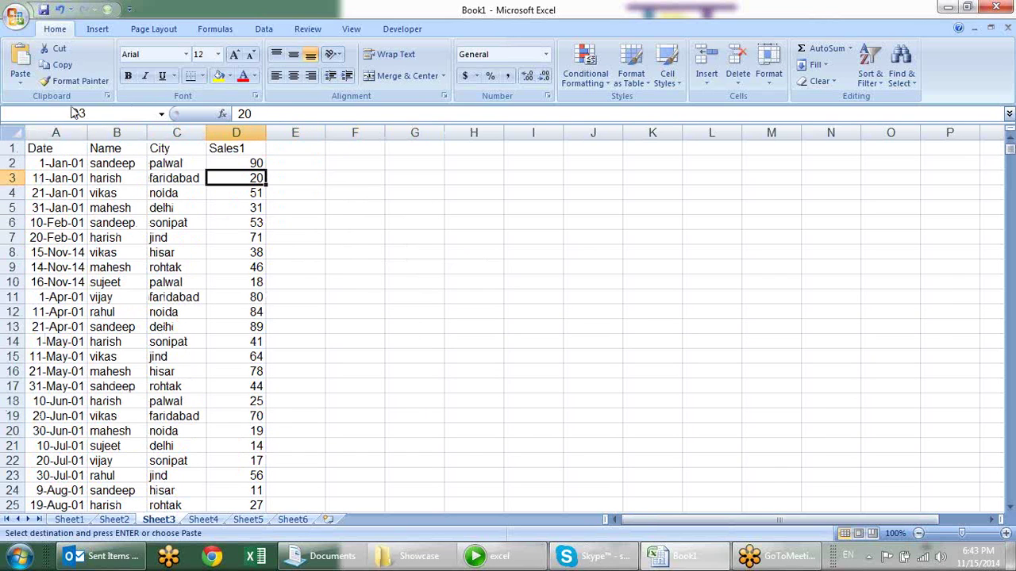
{"action": "left_click_drag", "start_coordinate": [55, 149], "coordinate": [262, 508]}
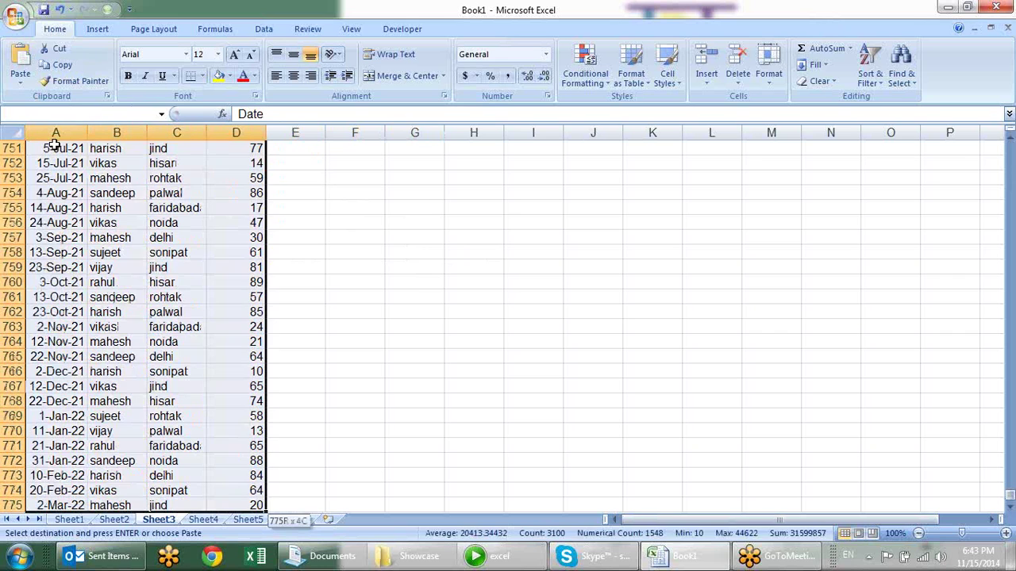
{"action": "key", "text": "Return"}
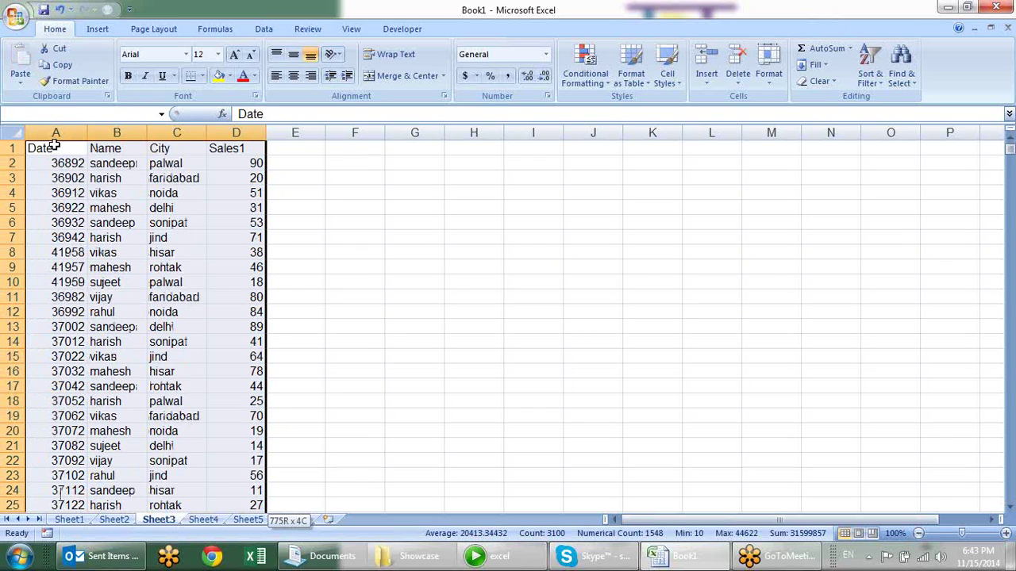
Step: Select A2 down to A775 and apply the date format so values read like 1-Jan-01
{"action": "left_click", "coordinate": [62, 162]}
{"action": "key", "text": "ctrl+shift+Down"}
{"action": "key", "text": "ctrl+BackSpace"}
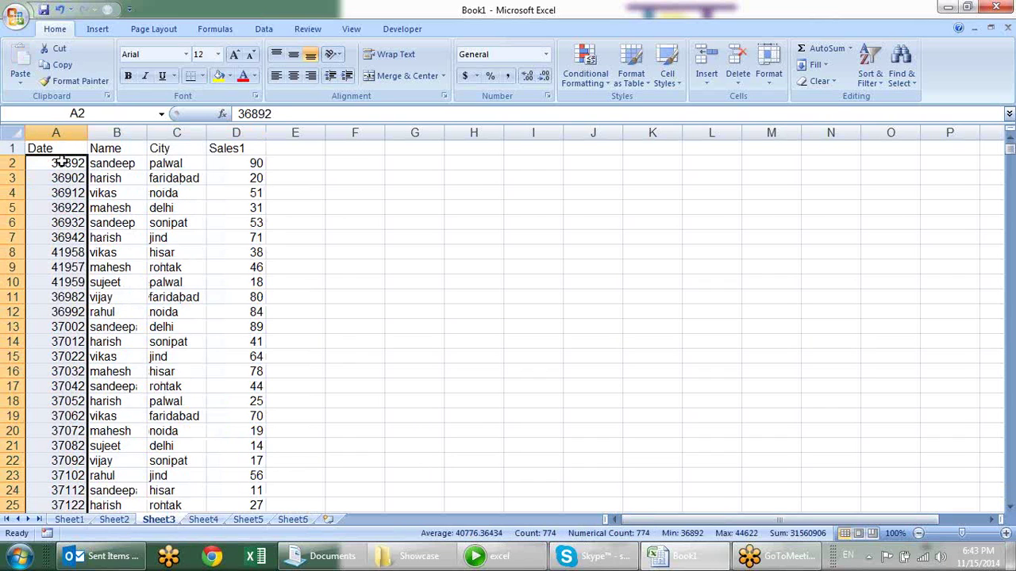
{"action": "key", "text": "ctrl+shift+3"}
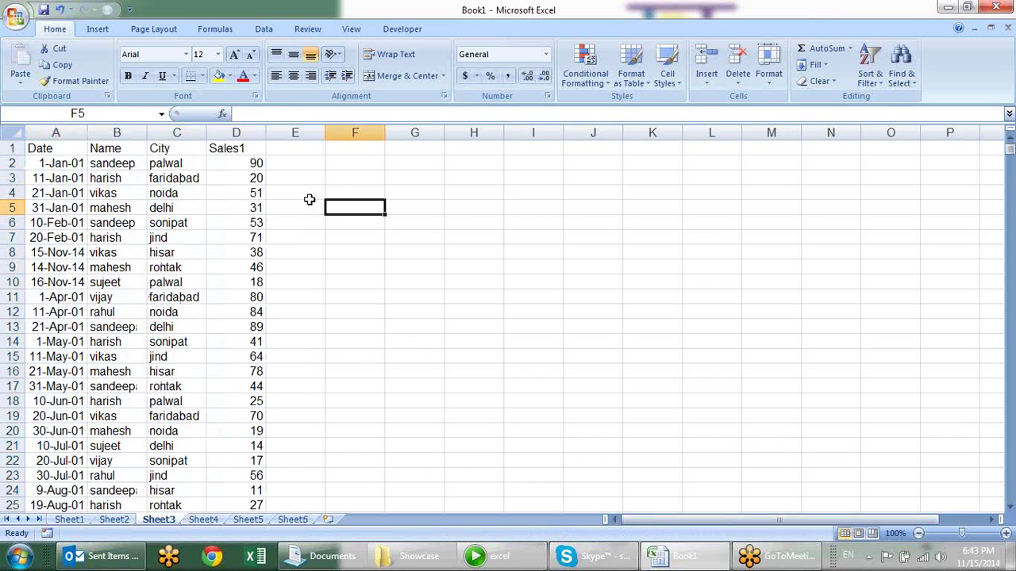
{"action": "left_click", "coordinate": [242, 178]}
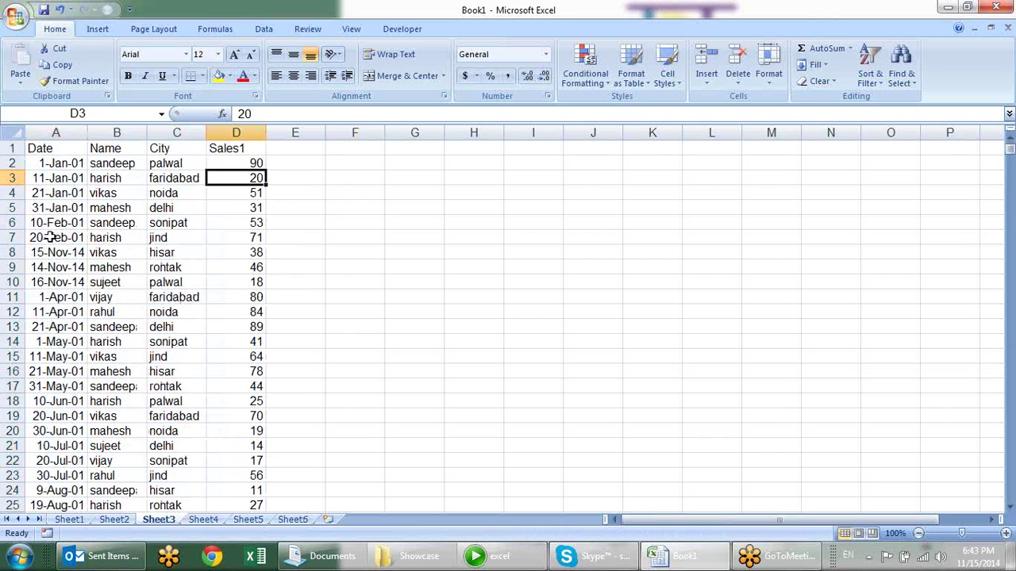
{"action": "left_click", "coordinate": [81, 151]}
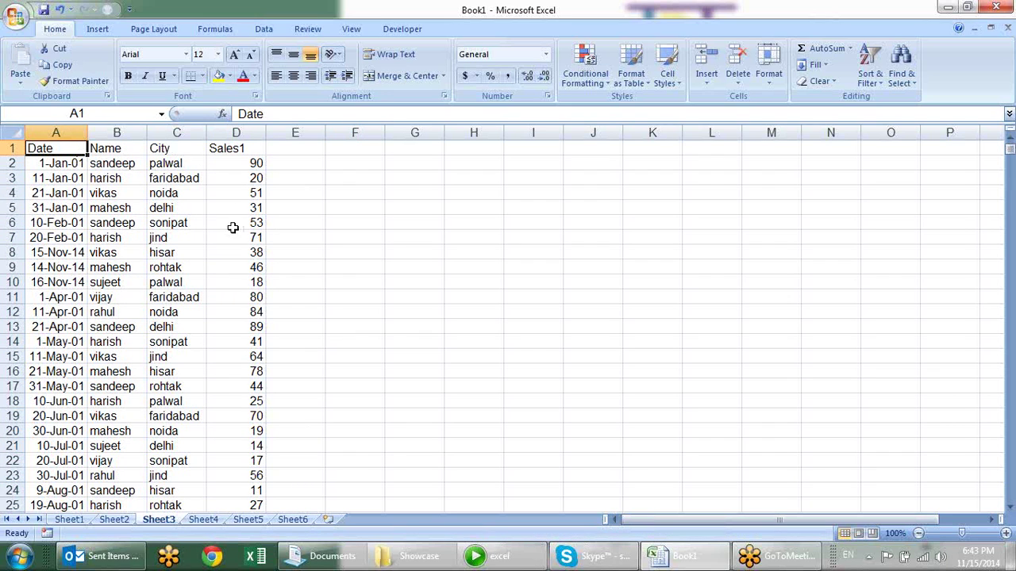
{"action": "left_click", "coordinate": [176, 222]}
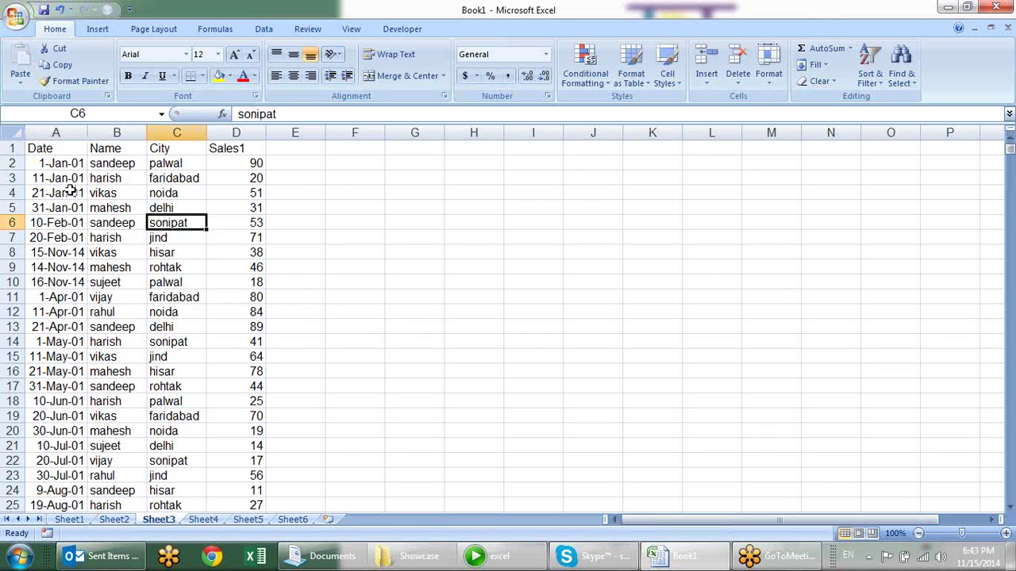
{"action": "left_click", "coordinate": [117, 179]}
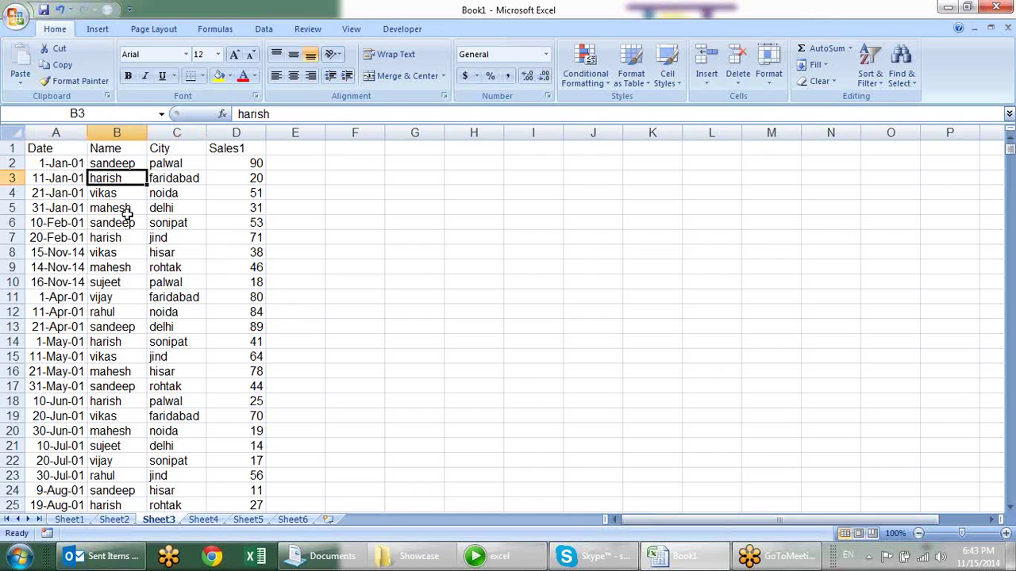
{"action": "key", "text": "ctrl+shift+l"}
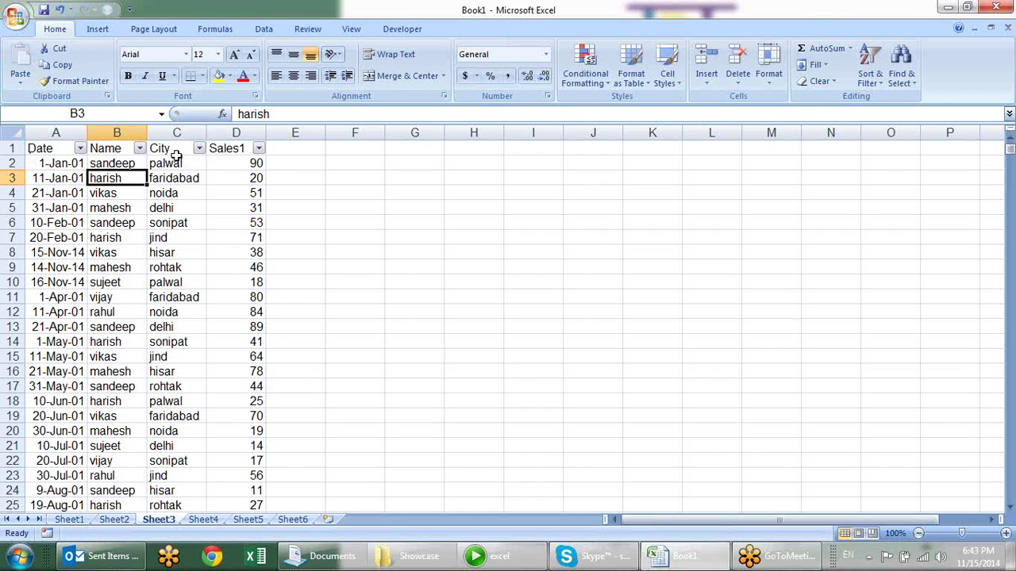
{"action": "left_click", "coordinate": [171, 226]}
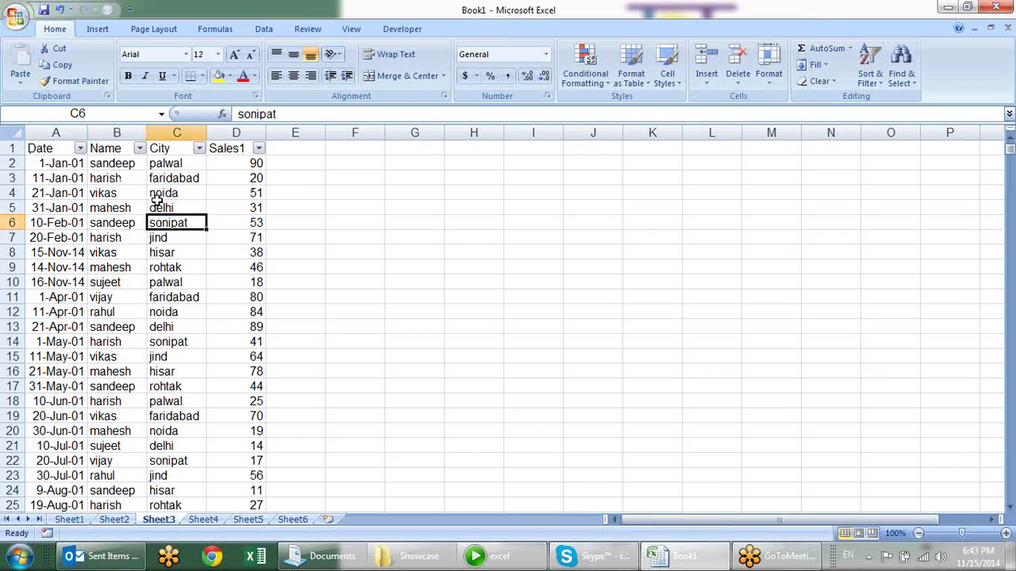
{"action": "key", "text": "ctrl+shift+l"}
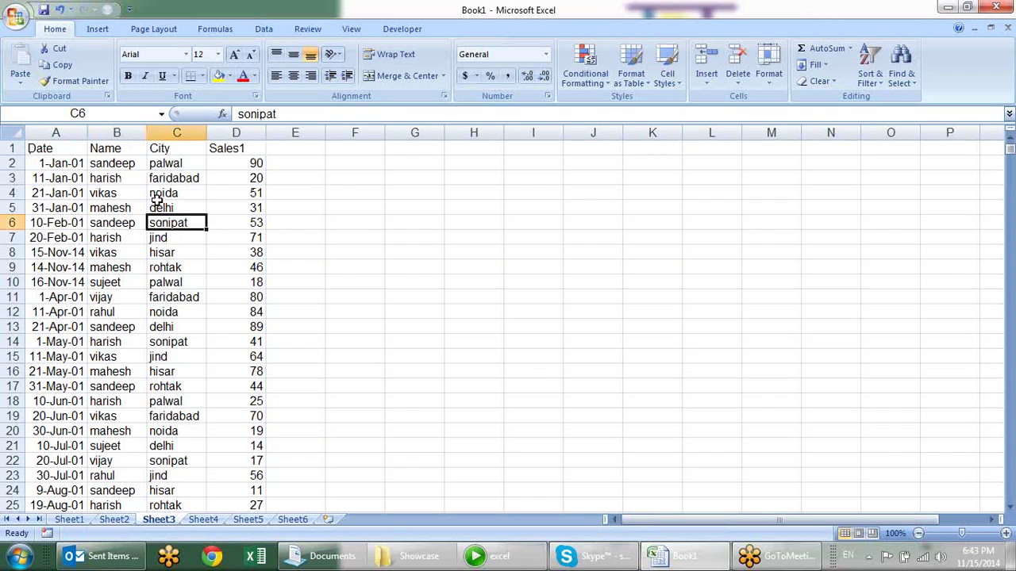
{"action": "key", "text": "ctrl+a"}
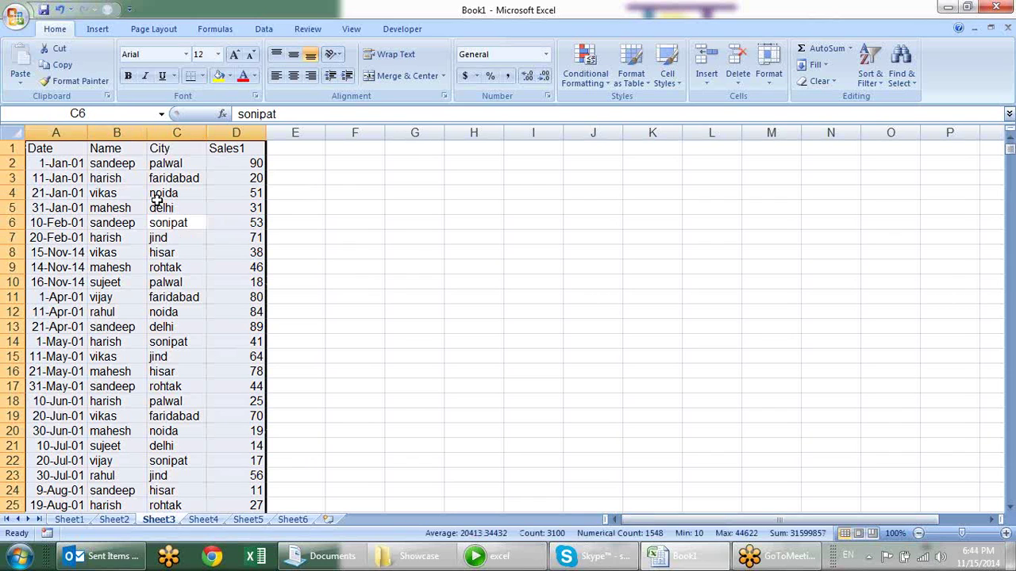
{"action": "left_click", "coordinate": [315, 192]}
{"action": "left_click", "coordinate": [152, 183]}
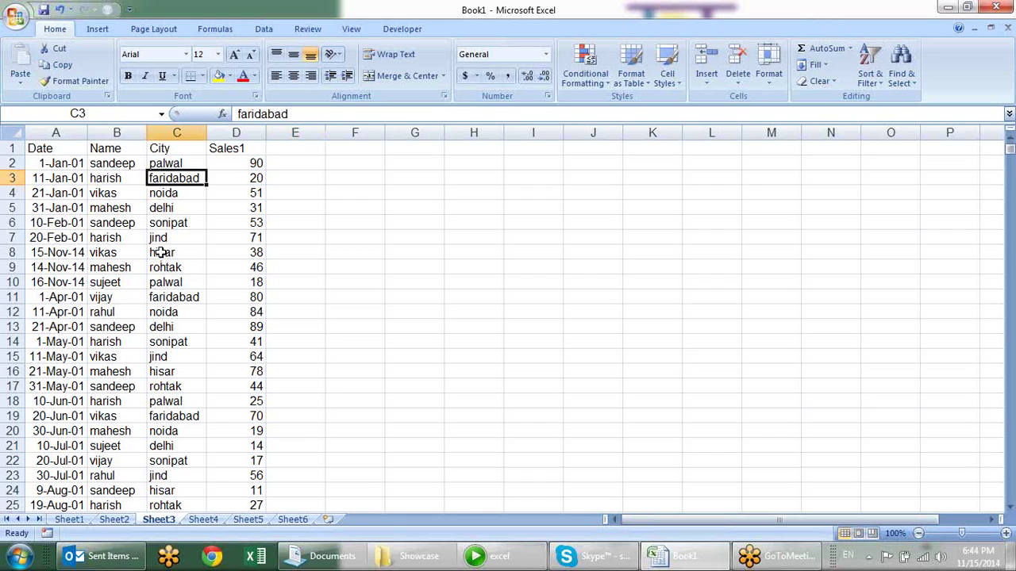
{"action": "key", "text": "ctrl+a"}
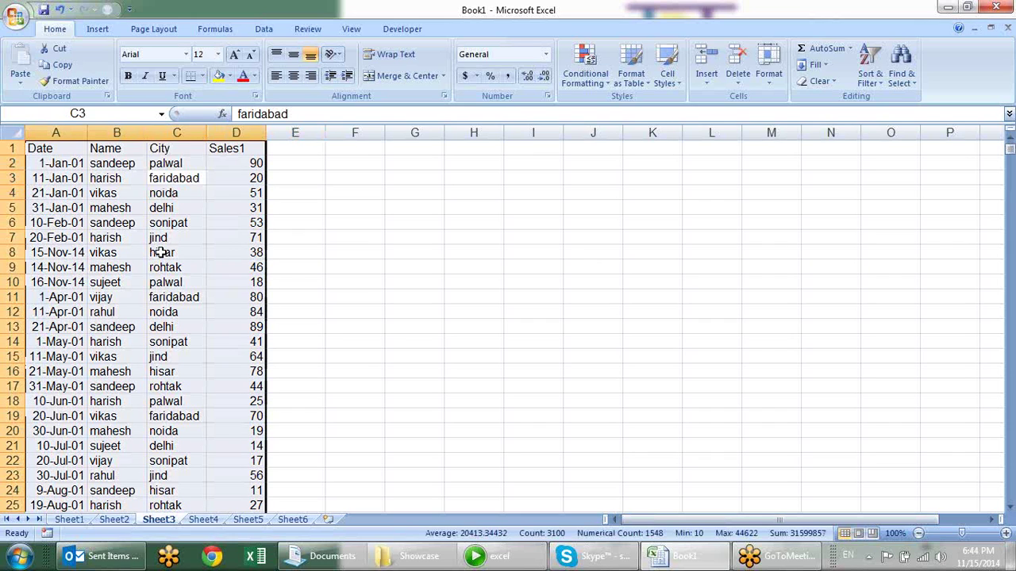
{"action": "left_click", "coordinate": [474, 264]}
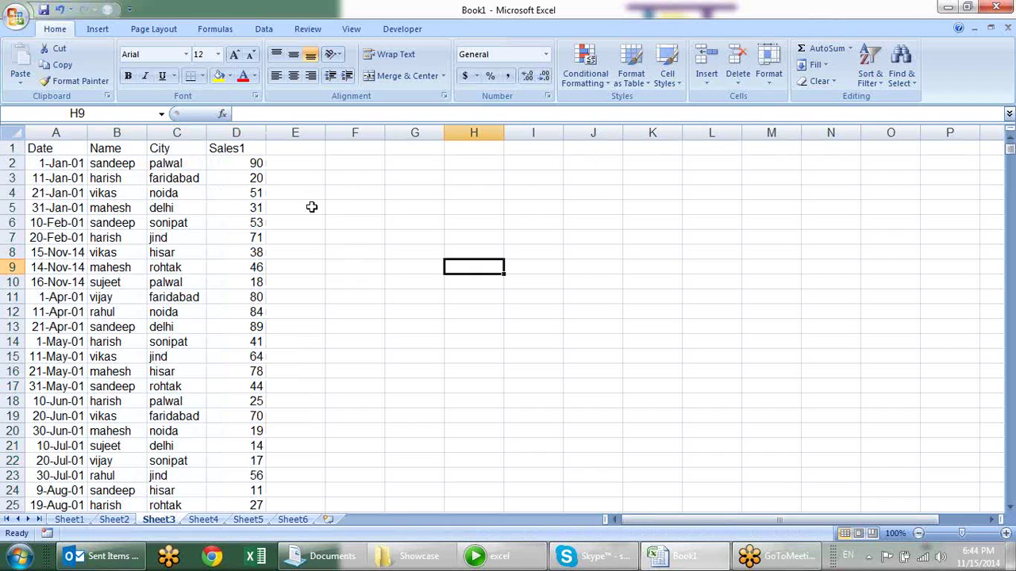
{"action": "left_click", "coordinate": [220, 208]}
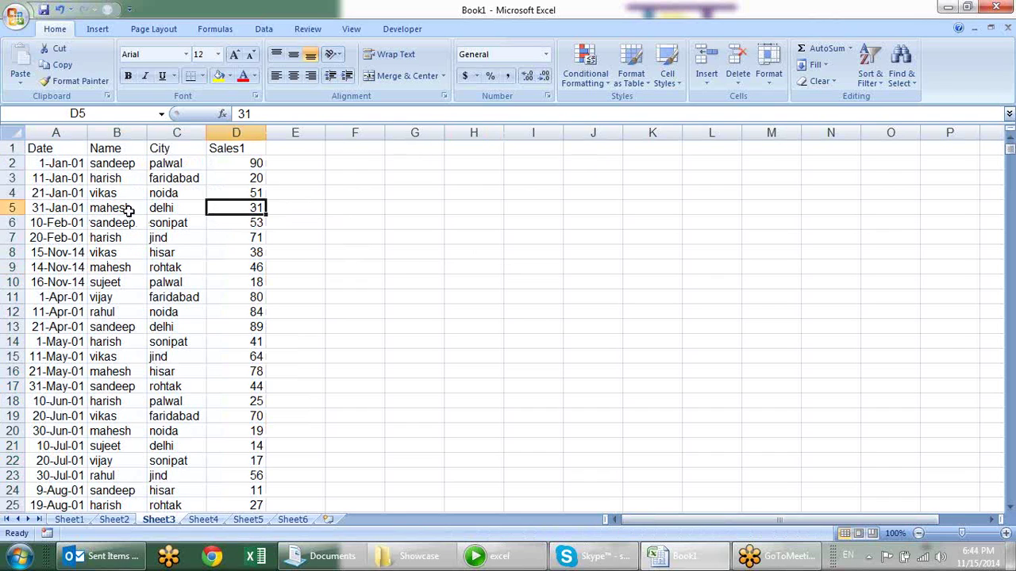
{"action": "left_click", "coordinate": [121, 190]}
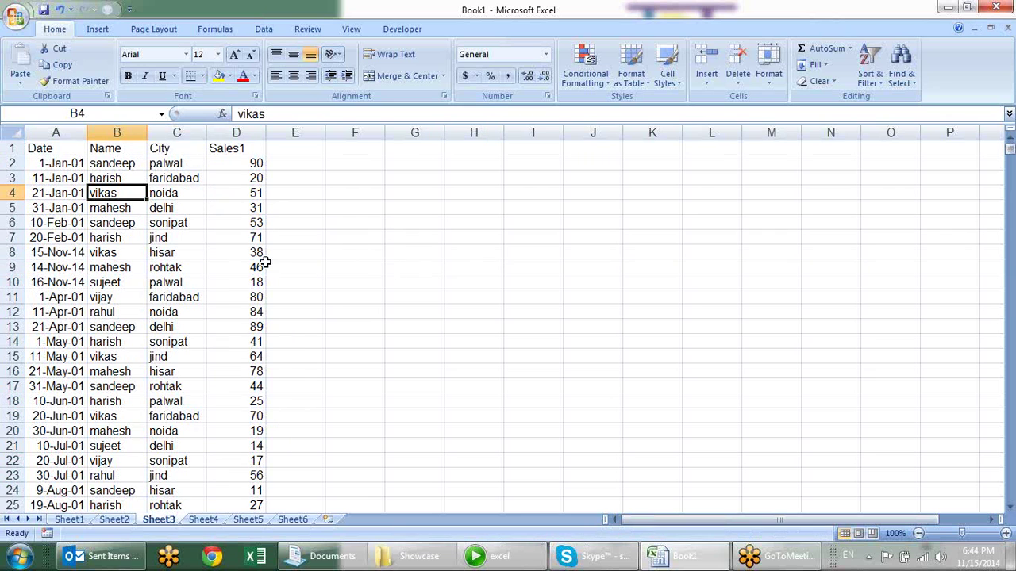
{"action": "key", "text": "ctrl+a"}
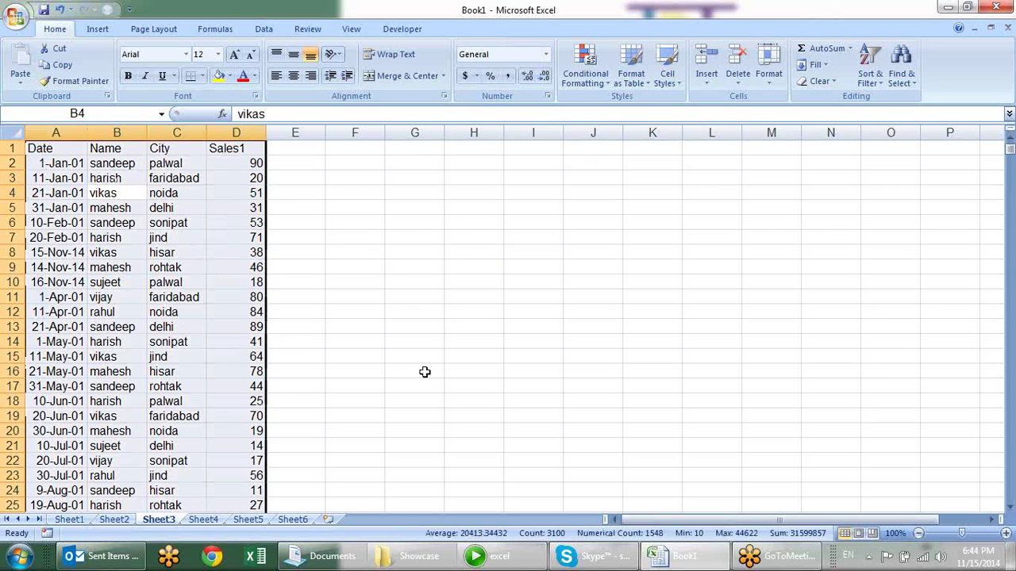
{"action": "scroll", "coordinate": [299, 198], "scroll_direction": "down", "scroll_amount": 6}
{"action": "scroll", "coordinate": [299, 198], "scroll_direction": "down", "scroll_amount": 6}
{"action": "scroll", "coordinate": [299, 198], "scroll_direction": "up", "scroll_amount": 8}
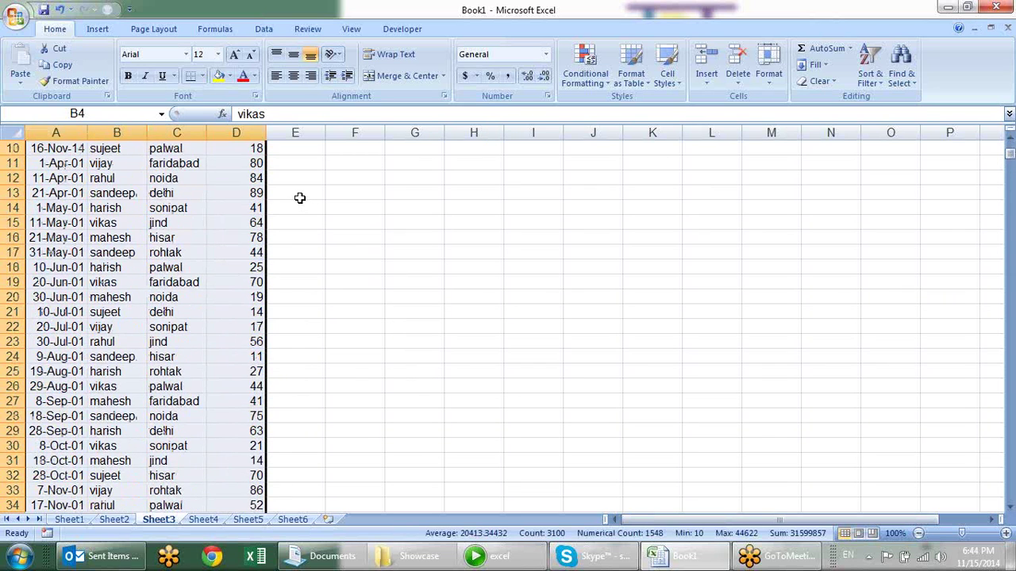
{"action": "scroll", "coordinate": [299, 198], "scroll_direction": "up", "scroll_amount": 4}
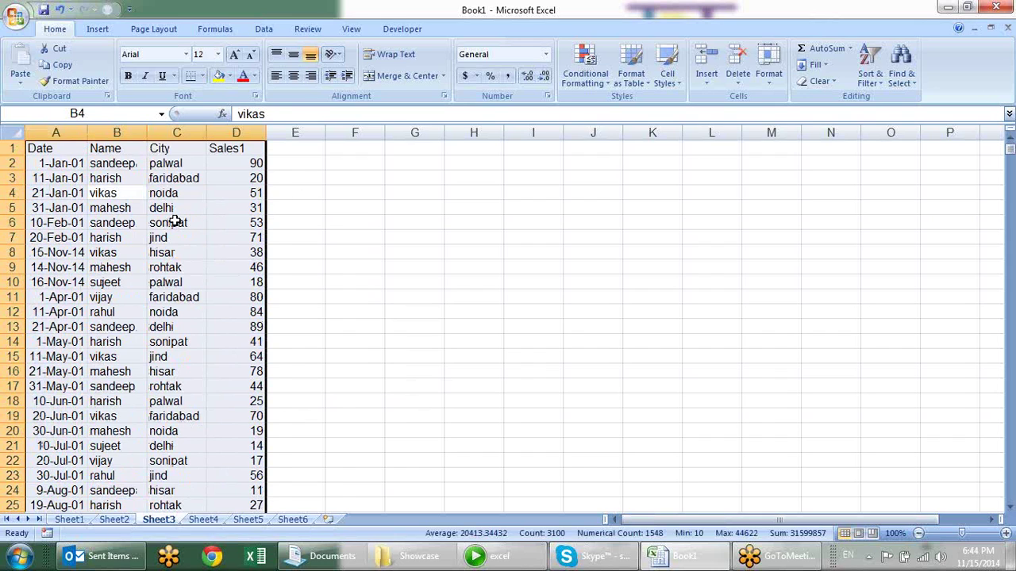
{"action": "left_click", "coordinate": [176, 222]}
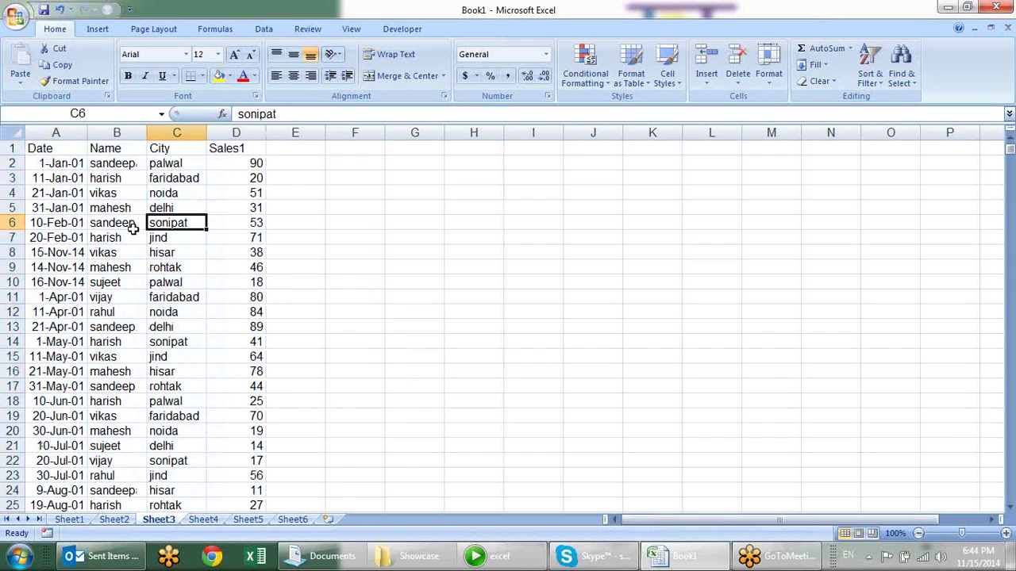
Step: Clear B7:D7 and the 20-Feb-01 date in A7 so row 7 is empty
{"action": "left_click_drag", "start_coordinate": [98, 238], "coordinate": [241, 233]}
{"action": "key", "text": "Delete"}
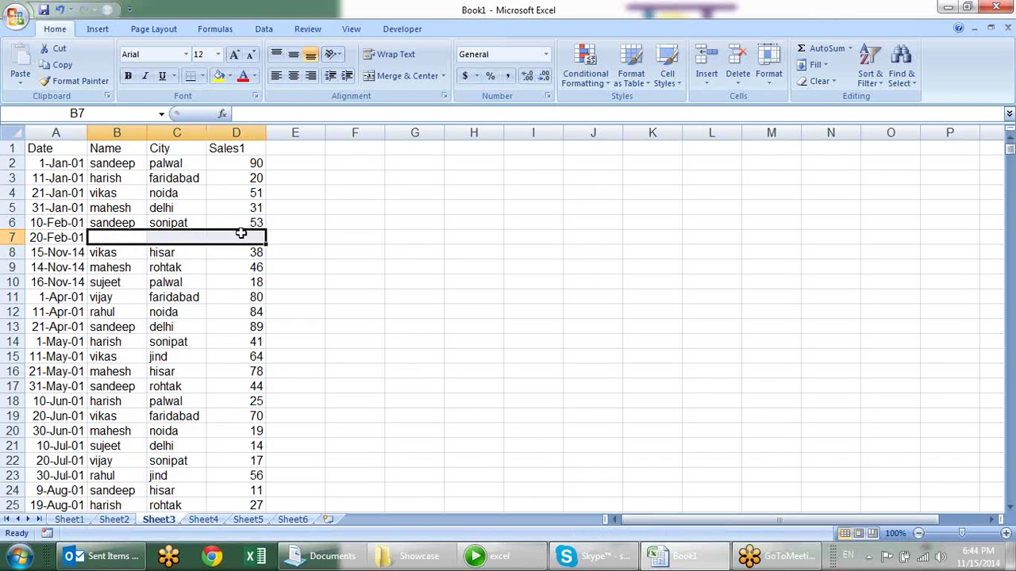
{"action": "left_click", "coordinate": [712, 375]}
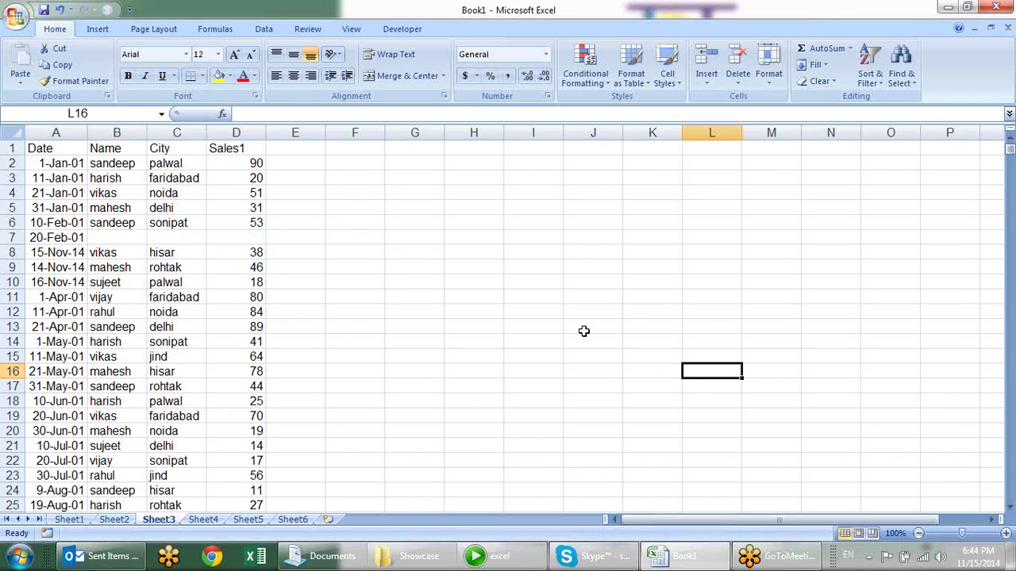
{"action": "left_click", "coordinate": [71, 238]}
{"action": "left_click", "coordinate": [160, 210]}
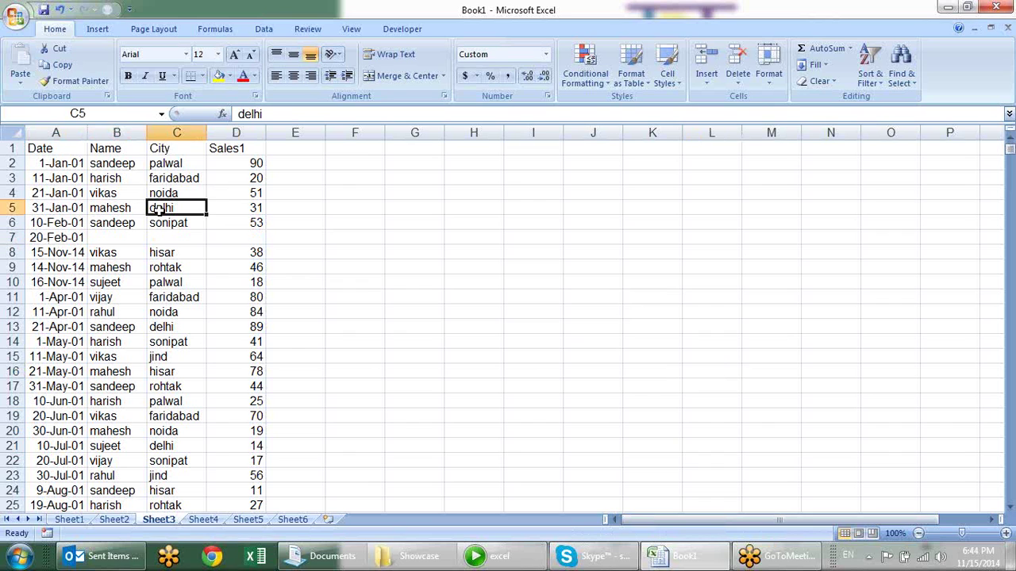
{"action": "key", "text": "ctrl+a"}
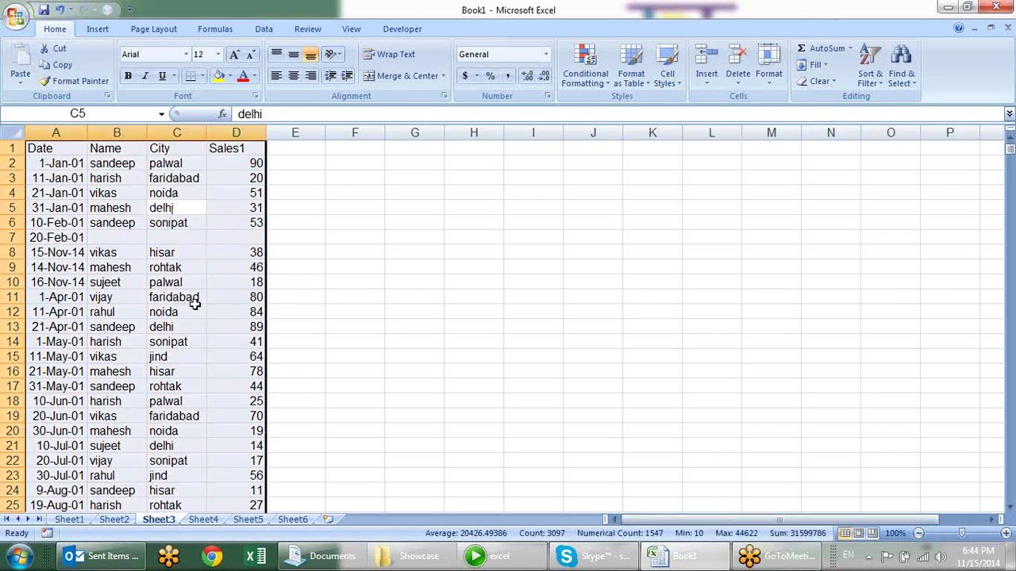
{"action": "left_click", "coordinate": [54, 238]}
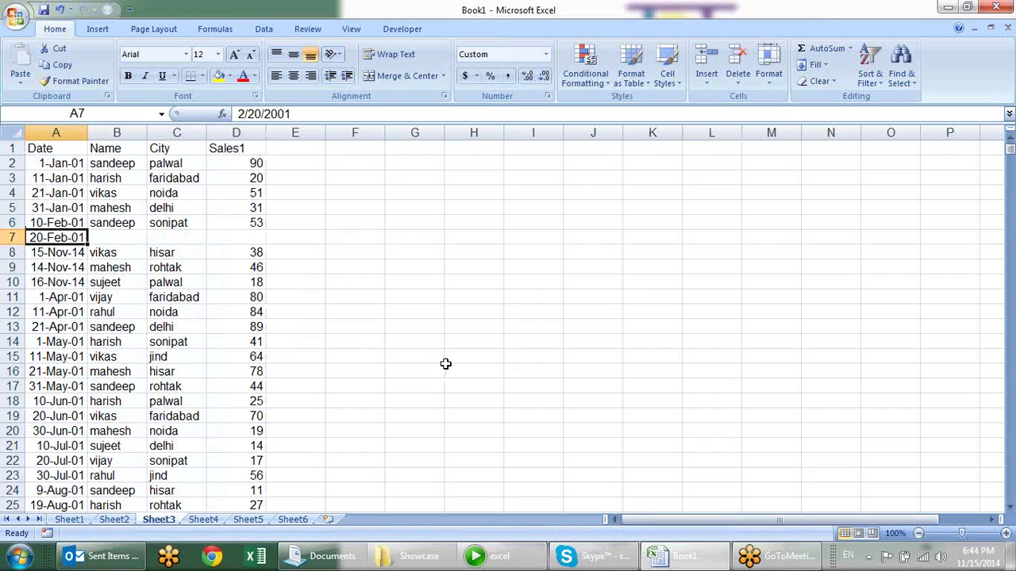
{"action": "key", "text": "Delete"}
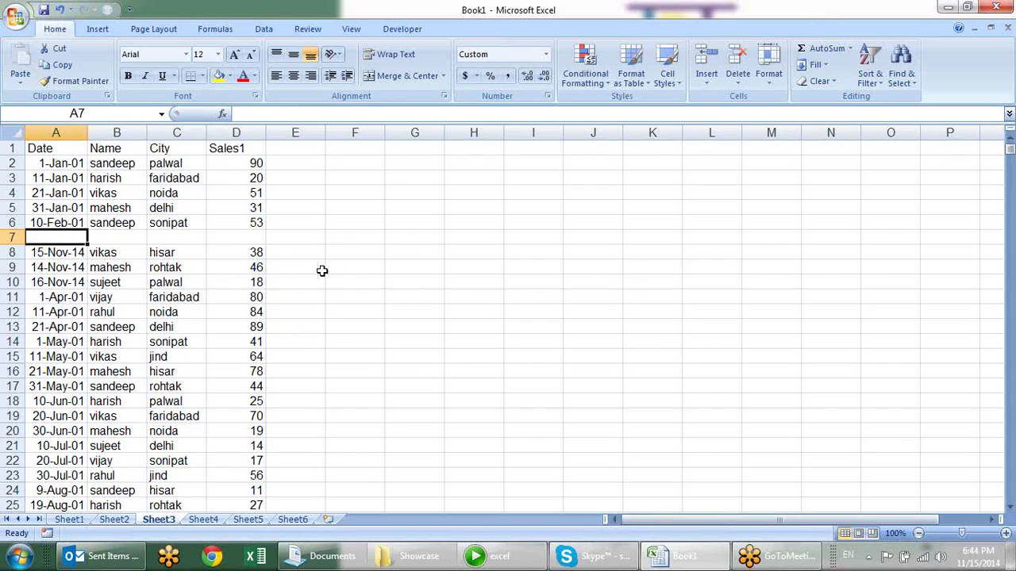
Step: Check with Ctrl+A that the blank row 7 splits the table into two separate blocks
{"action": "left_click", "coordinate": [321, 270]}
{"action": "left_click", "coordinate": [161, 194]}
{"action": "key", "text": "ctrl+a"}
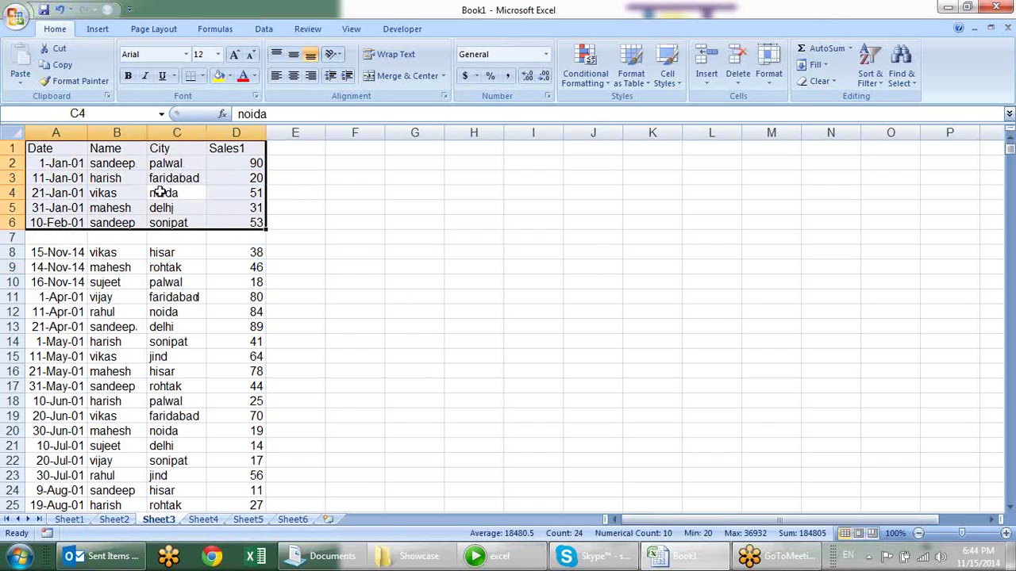
{"action": "left_click", "coordinate": [143, 254]}
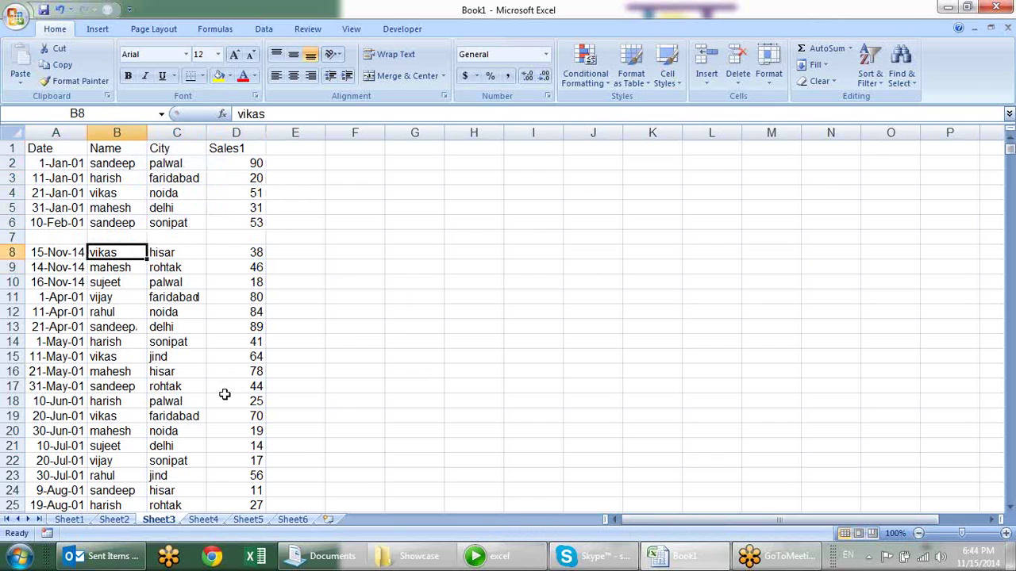
{"action": "key", "text": "ctrl+a"}
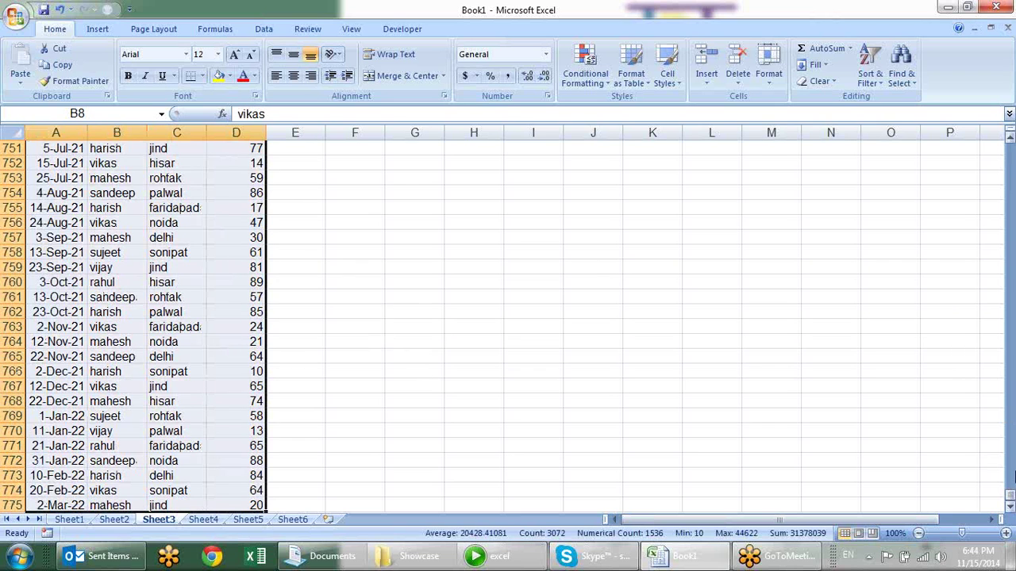
{"action": "left_click_drag", "start_coordinate": [1010, 498], "coordinate": [998, 87]}
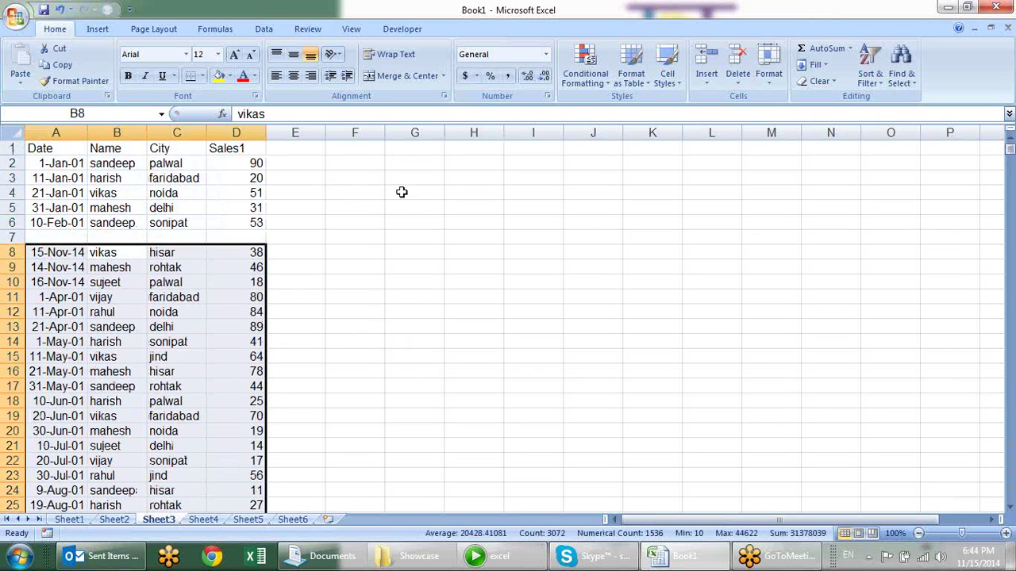
{"action": "left_click", "coordinate": [337, 266]}
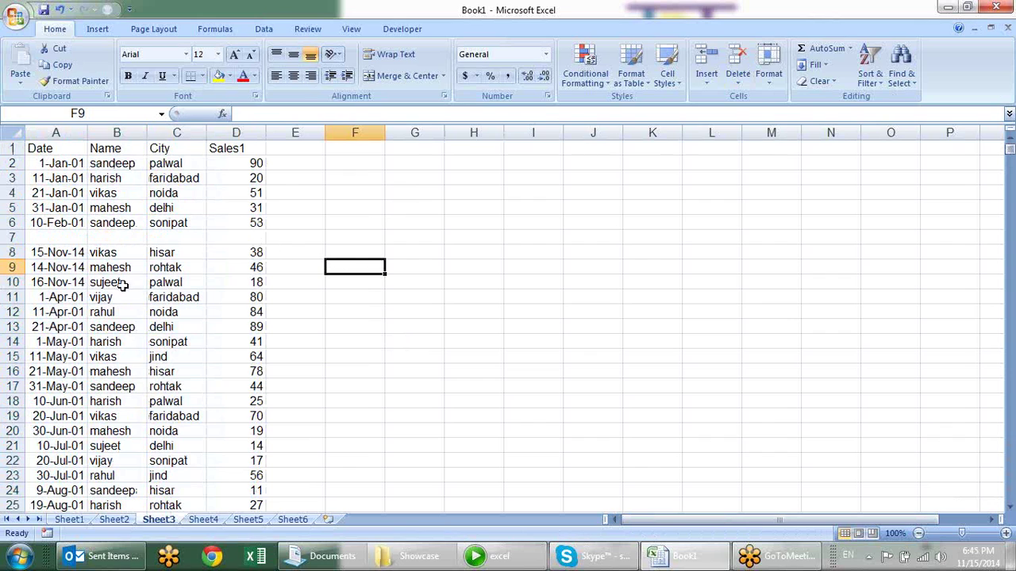
Step: Enter 's' in B7 and confirm the table region now joins through row 7
{"action": "left_click", "coordinate": [99, 238]}
{"action": "type", "text": "s"}
{"action": "left_click", "coordinate": [373, 272]}
{"action": "left_click", "coordinate": [121, 191]}
{"action": "key", "text": "ctrl+a"}
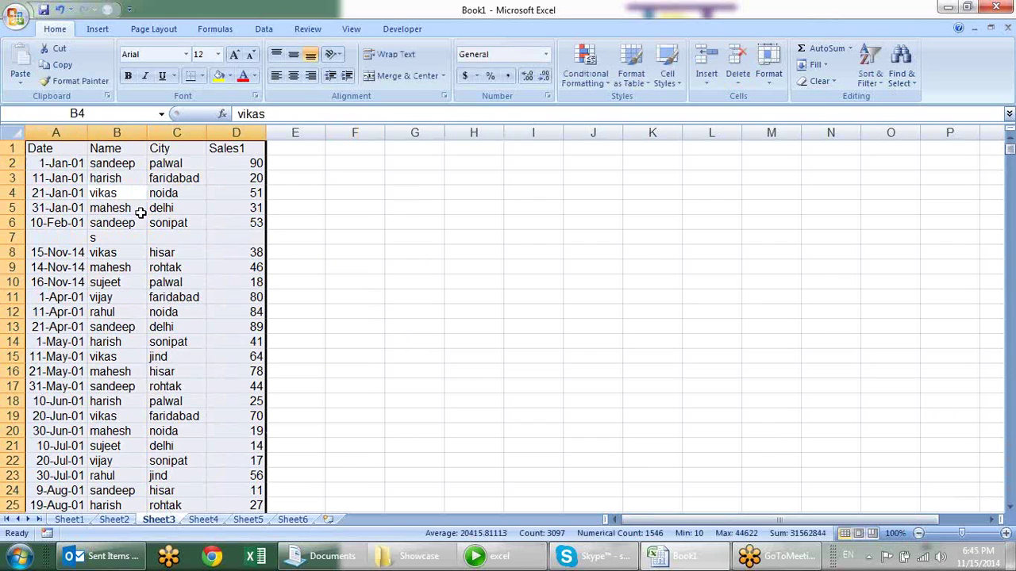
{"action": "left_click", "coordinate": [141, 237]}
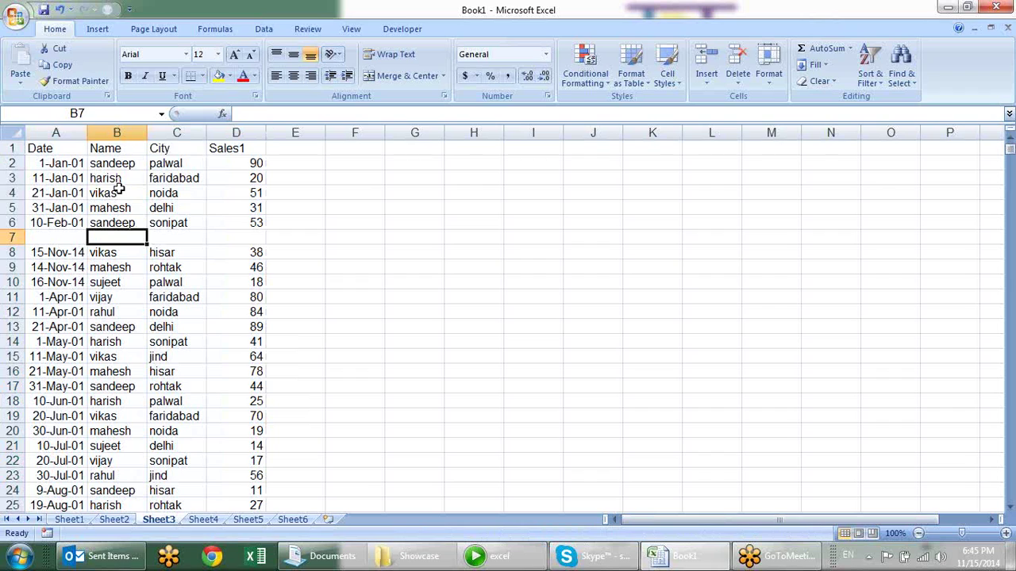
{"action": "left_click", "coordinate": [117, 179]}
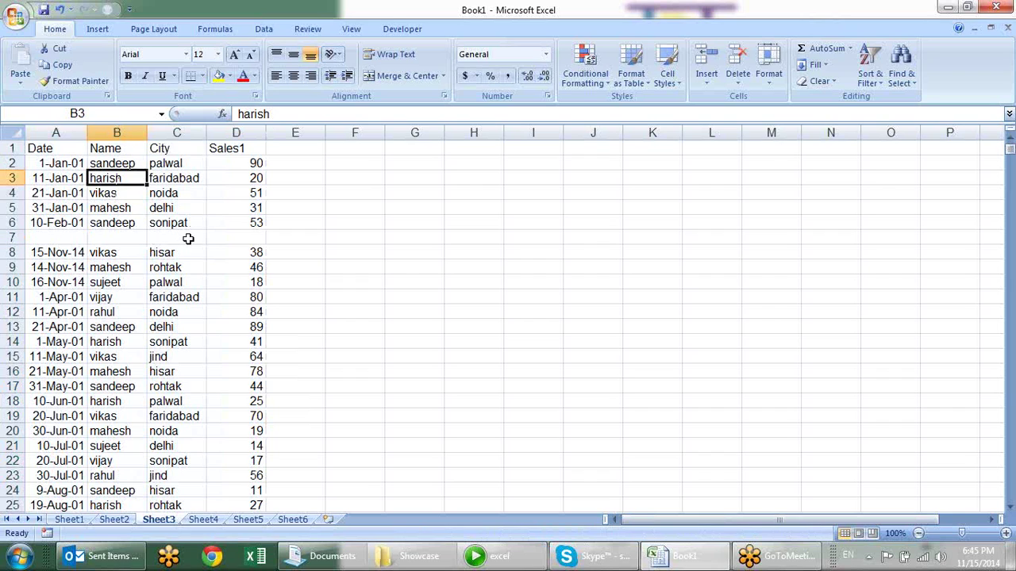
Step: Turn on filtering, inspect the Sales1 and Date filter lists, then turn filtering off
{"action": "key", "text": "ctrl+shift+l"}
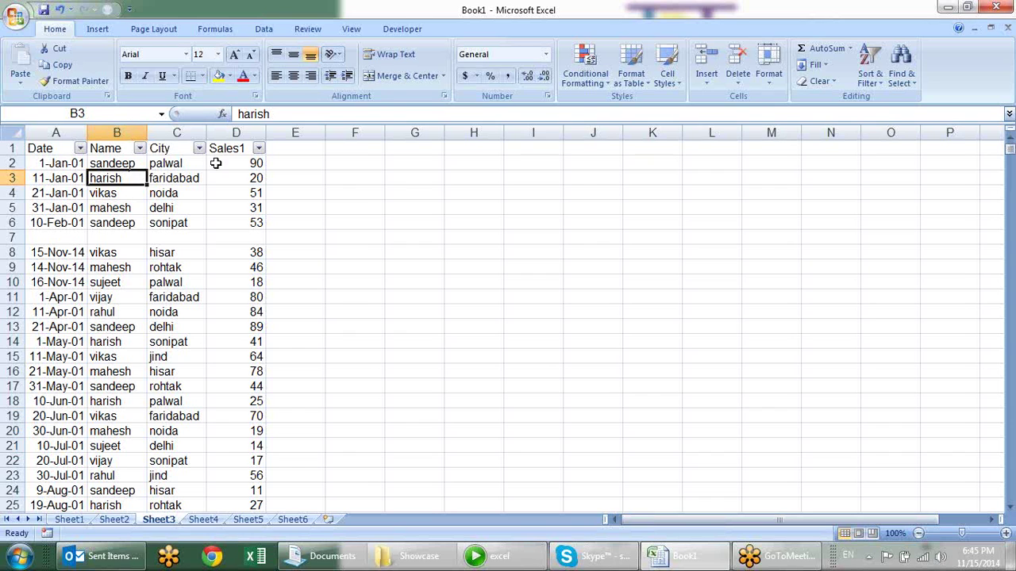
{"action": "left_click", "coordinate": [259, 149]}
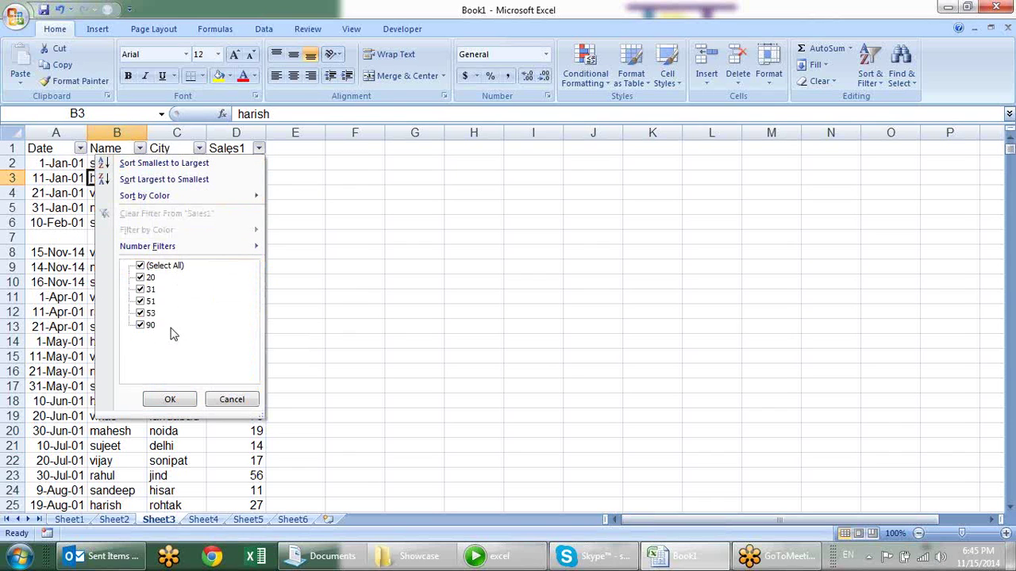
{"action": "left_click", "coordinate": [170, 399]}
{"action": "left_click", "coordinate": [79, 148]}
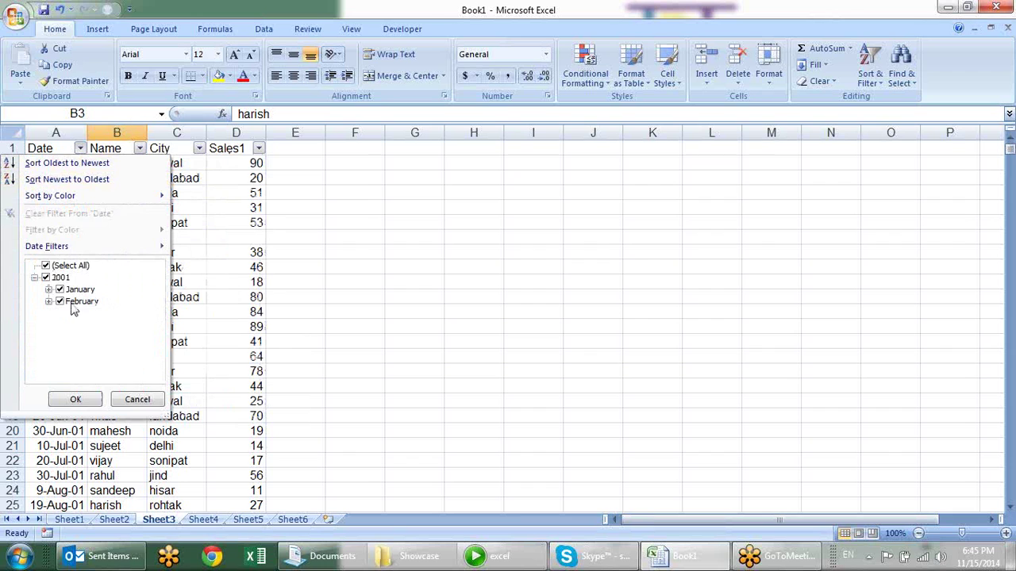
{"action": "left_click", "coordinate": [221, 190]}
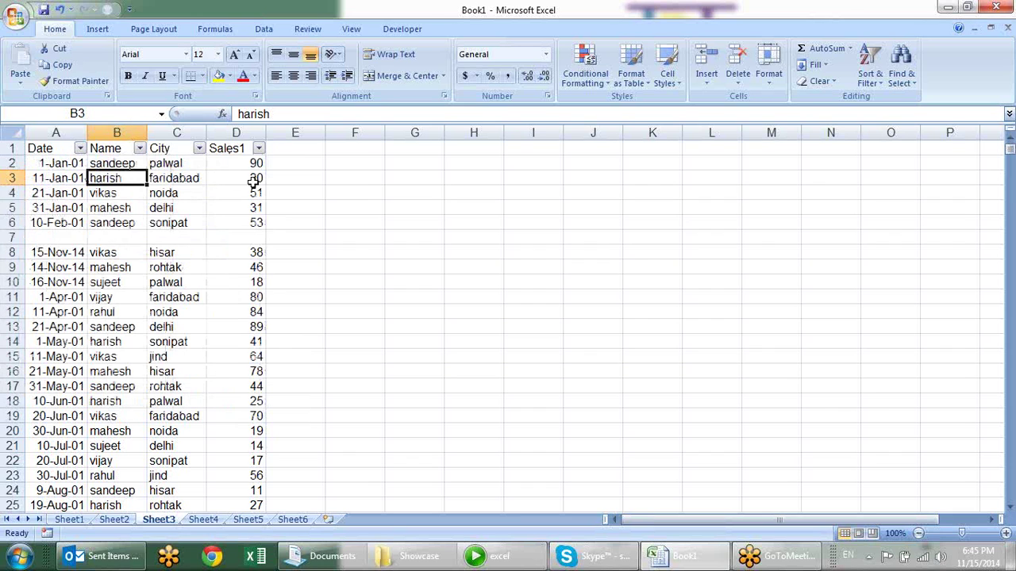
{"action": "left_click", "coordinate": [120, 246]}
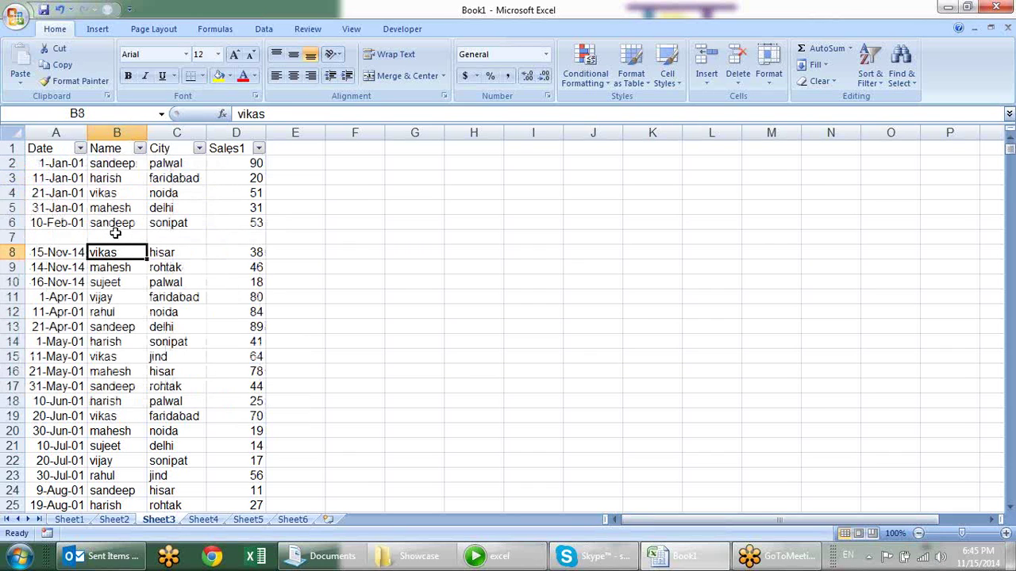
{"action": "key", "text": "ctrl+shift+l"}
Step: Re-enter 's' in B7, turn filtering on and inspect the Name and Date filter lists
{"action": "left_click", "coordinate": [115, 232]}
{"action": "type", "text": "s"}
{"action": "key", "text": "Return"}
{"action": "left_click", "coordinate": [116, 209]}
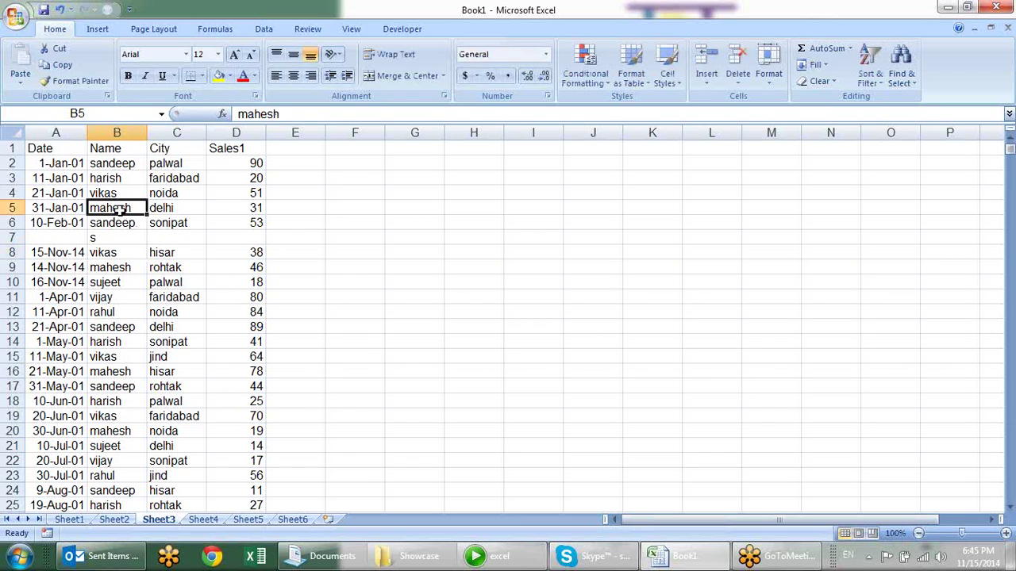
{"action": "key", "text": "ctrl+shift+l"}
{"action": "left_click", "coordinate": [140, 150]}
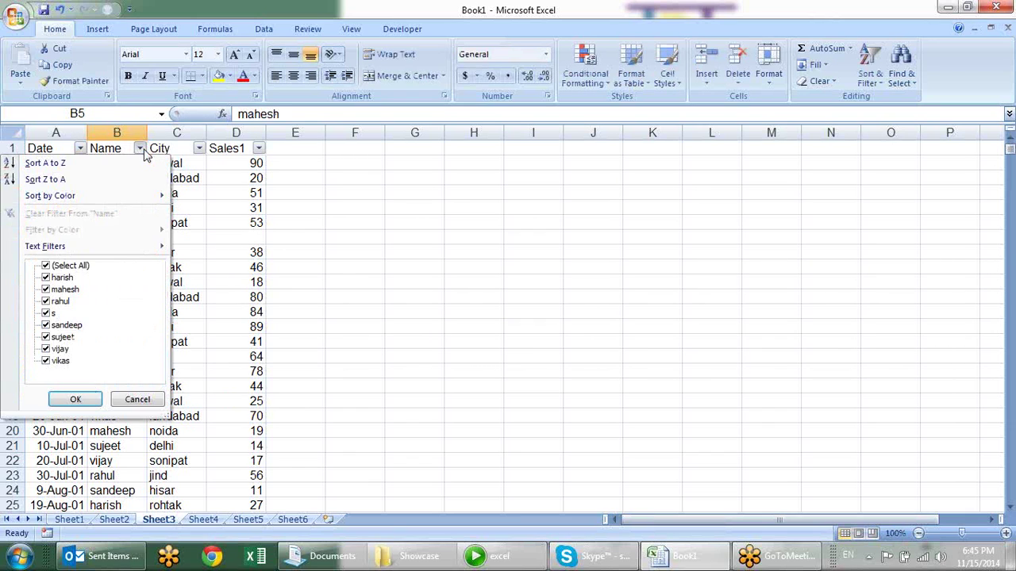
{"action": "left_click", "coordinate": [80, 149]}
{"action": "left_click", "coordinate": [80, 149]}
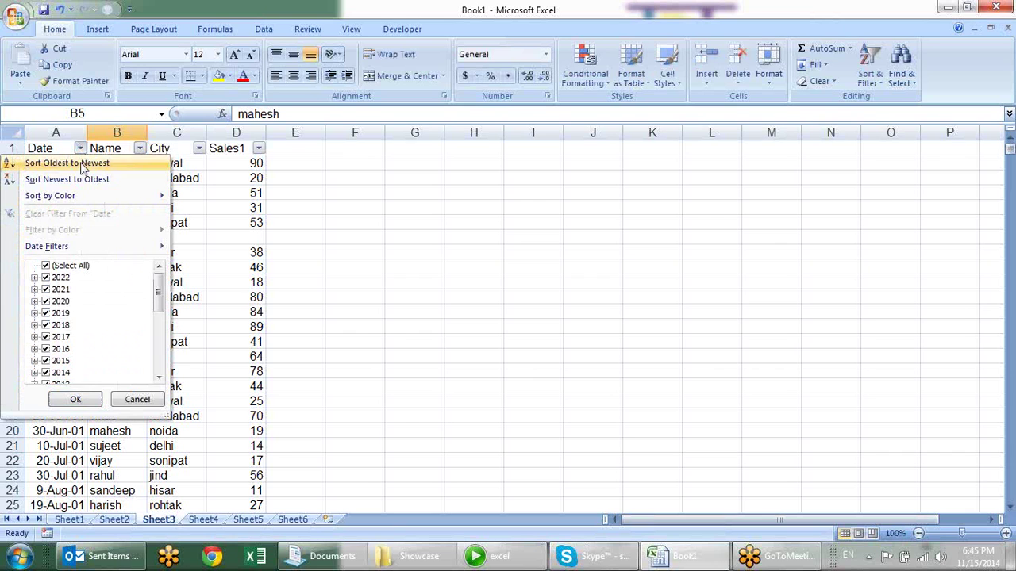
{"action": "key", "text": "Escape"}
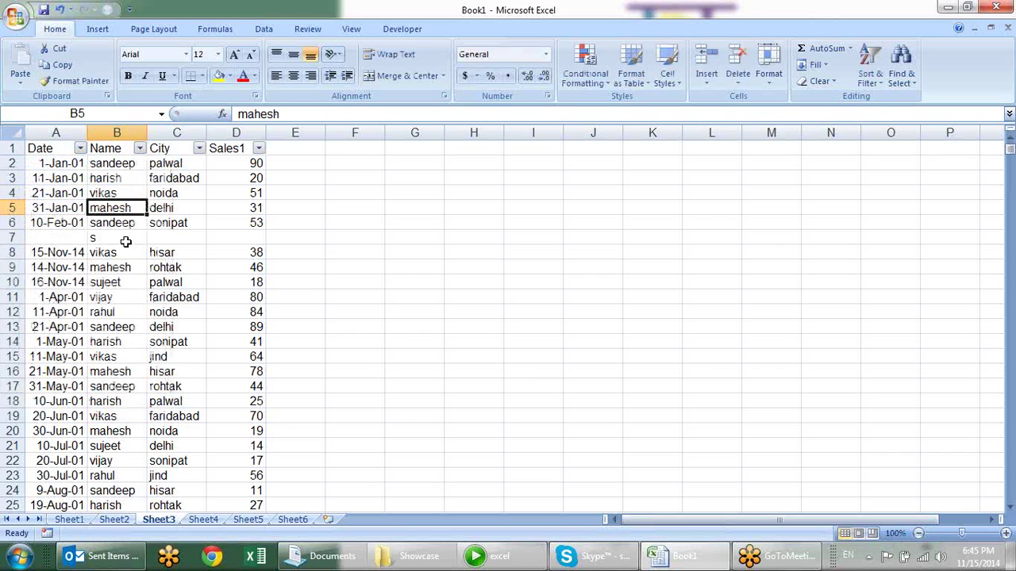
Step: Remove the 's' from B7 and turn filtering off
{"action": "left_click", "coordinate": [123, 236]}
{"action": "type", "text": "s"}
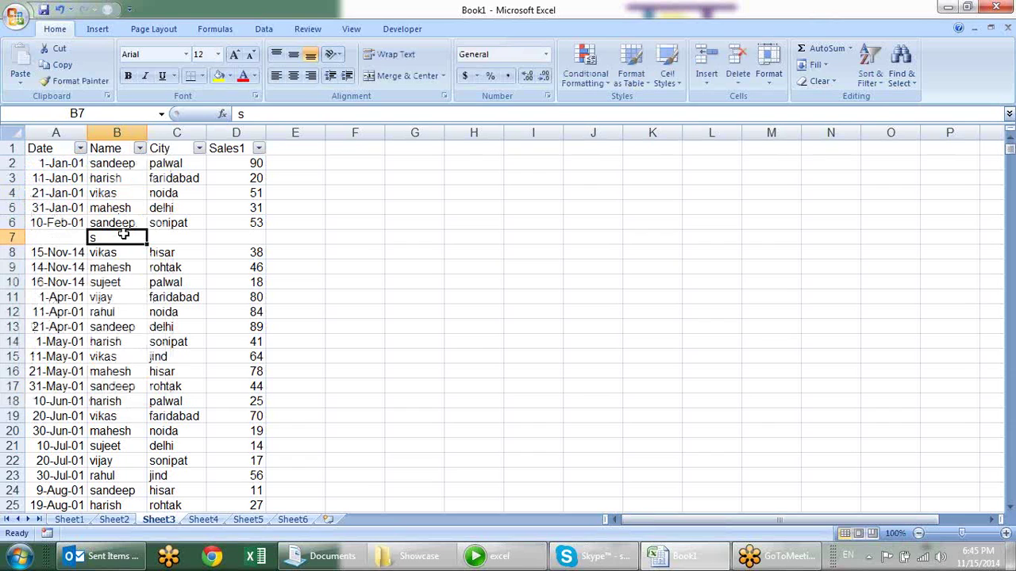
{"action": "key", "text": "BackSpace"}
{"action": "key", "text": "ctrl+shift+l"}
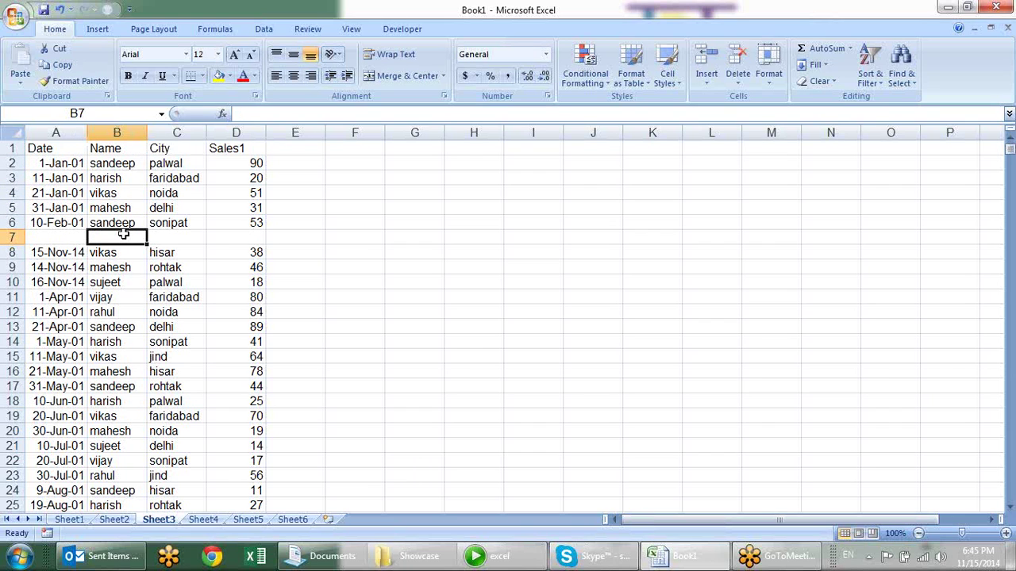
Step: Clear the entire contents of row 14, including the 1-May-01 entry
{"action": "left_click", "coordinate": [13, 342]}
{"action": "key", "text": "Delete"}
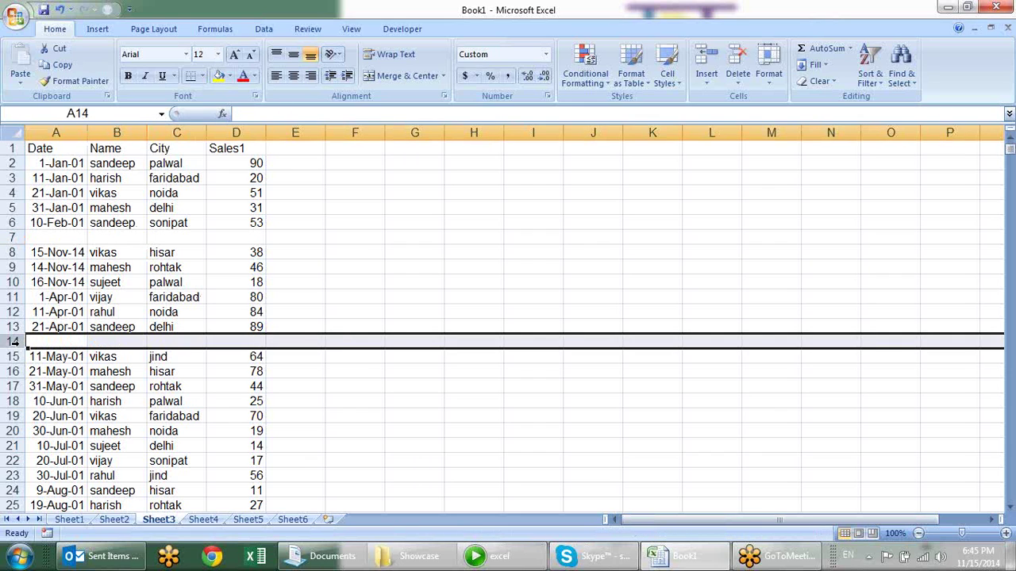
{"action": "left_click", "coordinate": [350, 435]}
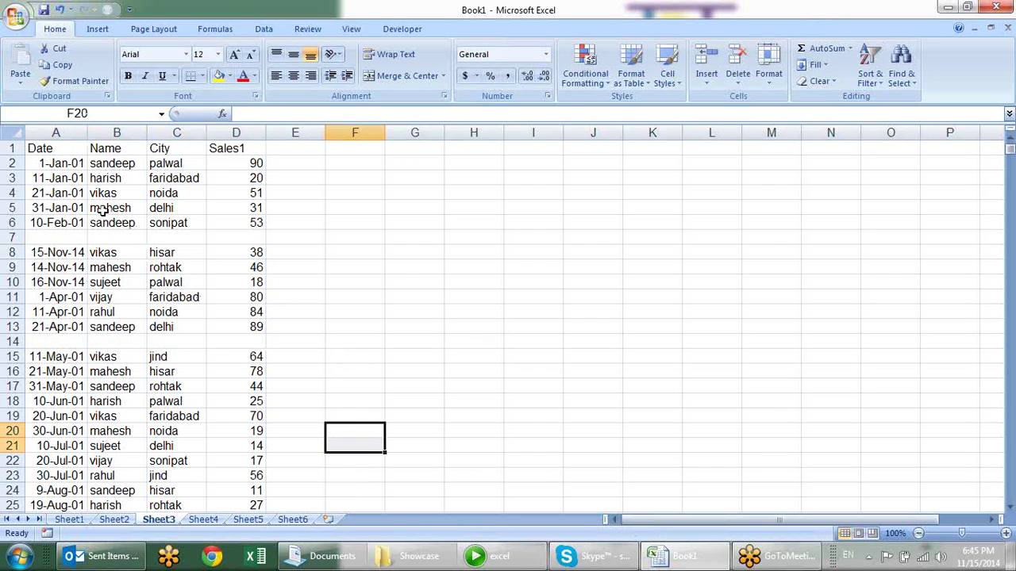
Step: Select A1:D775, apply AutoFilter, and open then close the Date filter list unchanged
{"action": "mouse_move", "coordinate": [62, 145]}
{"action": "left_mouse_down"}
{"action": "mouse_move", "coordinate": [198, 224]}
{"action": "mouse_move", "coordinate": [188, 568]}
{"action": "left_mouse_up"}
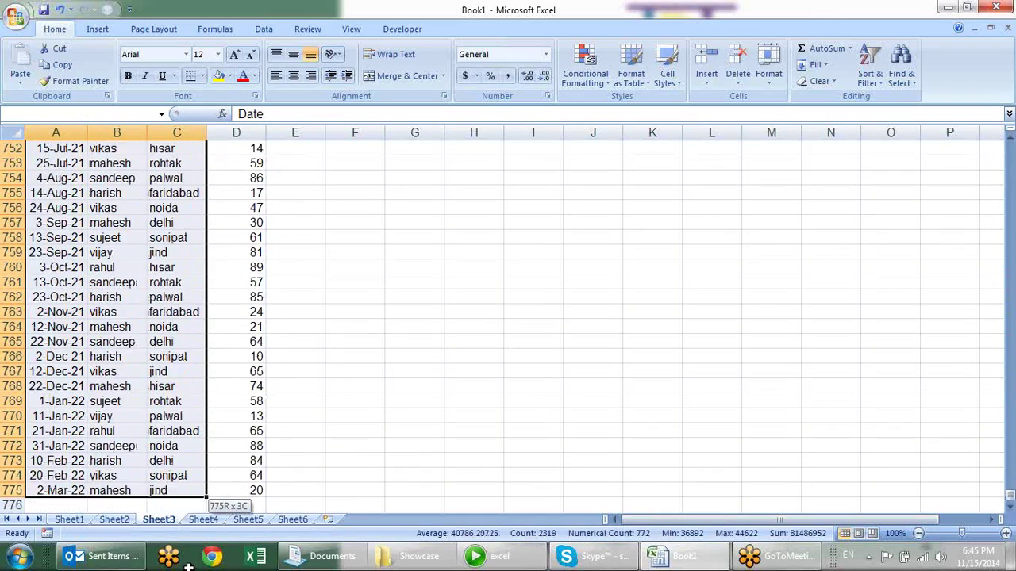
{"action": "left_click_drag", "start_coordinate": [188, 568], "coordinate": [250, 473]}
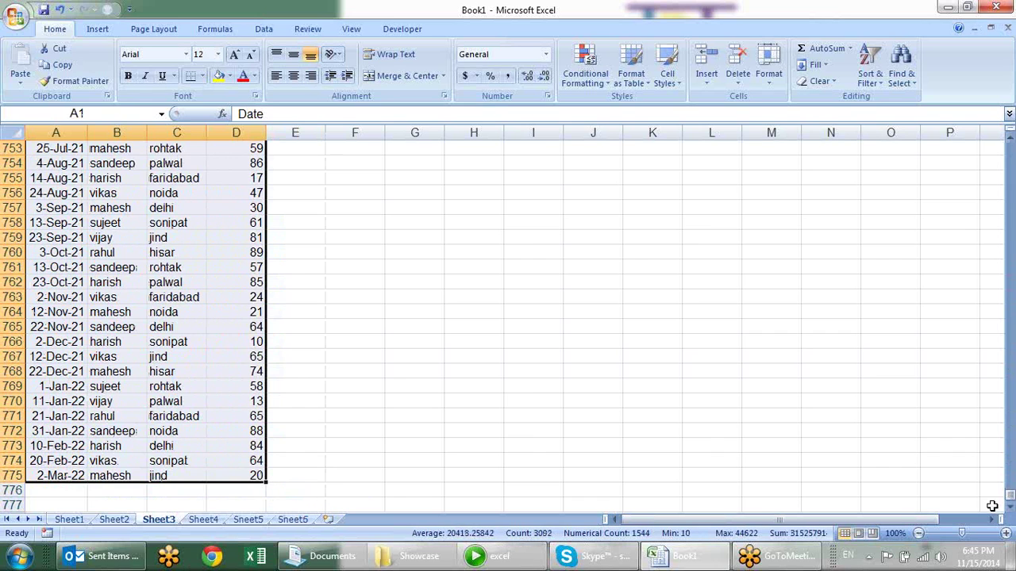
{"action": "left_click_drag", "start_coordinate": [1010, 495], "coordinate": [983, 113]}
{"action": "key", "text": "ctrl+shift+l"}
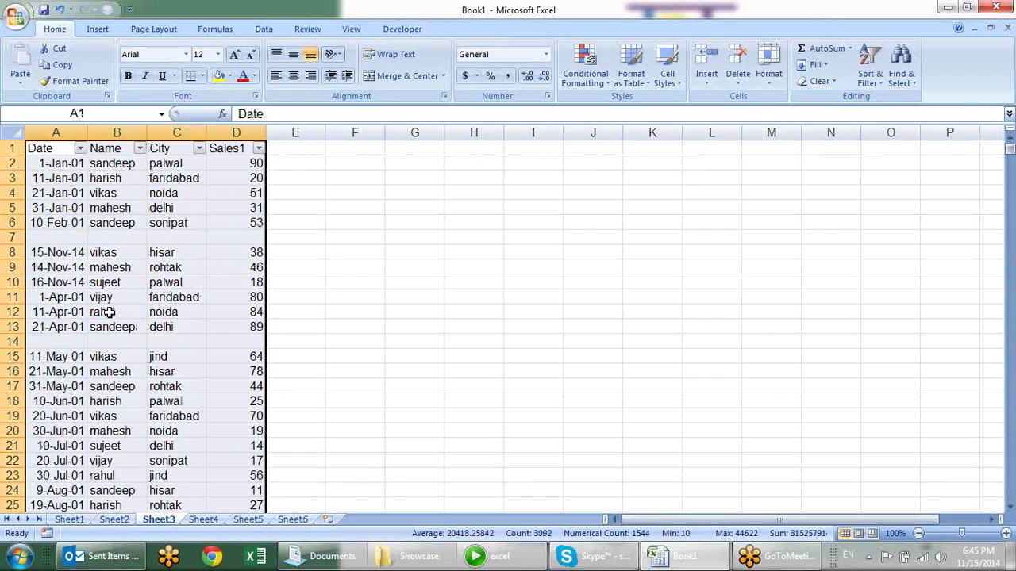
{"action": "left_click", "coordinate": [139, 159]}
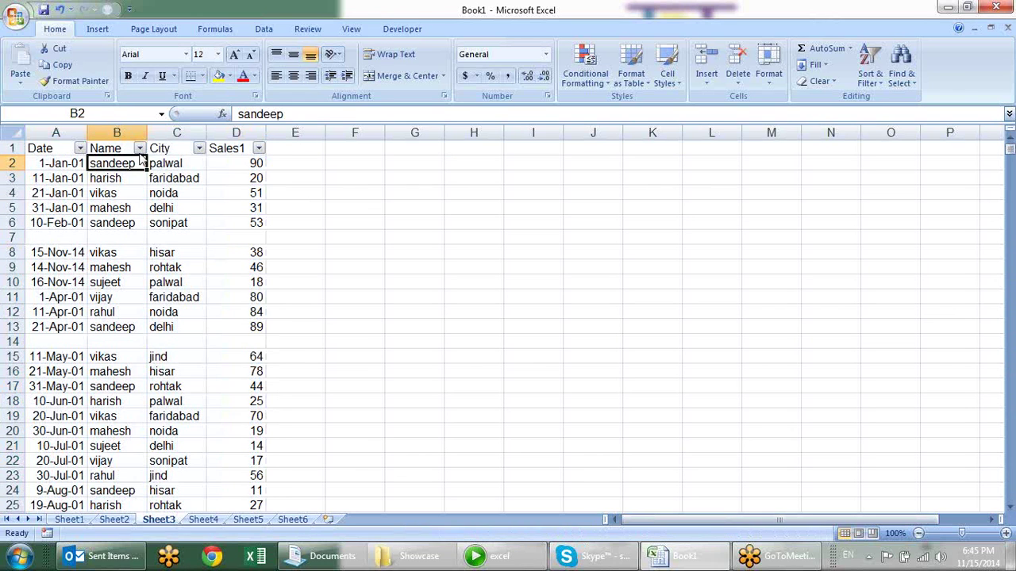
{"action": "left_click", "coordinate": [80, 150]}
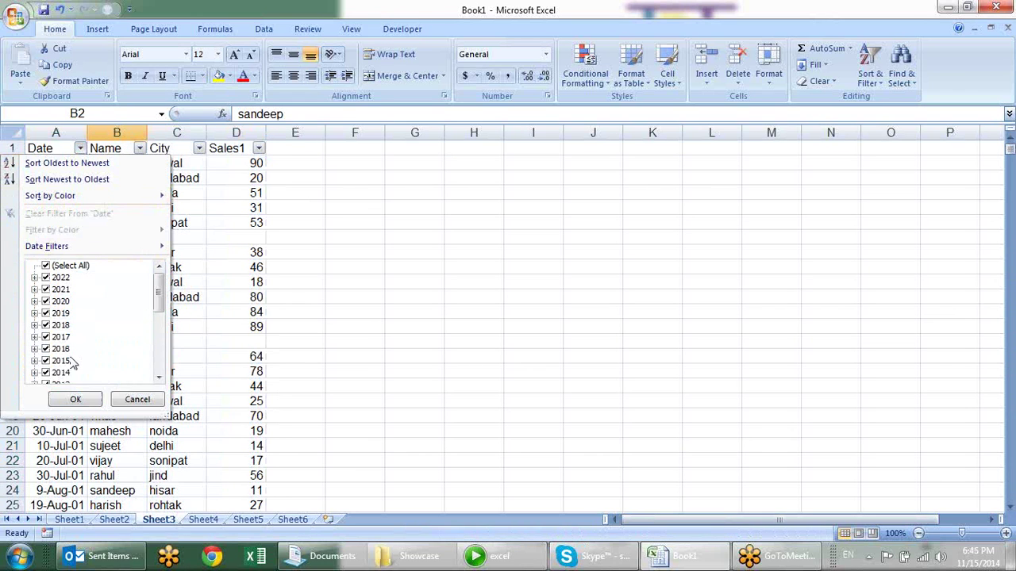
{"action": "left_click_drag", "start_coordinate": [159, 294], "coordinate": [157, 357]}
{"action": "left_click", "coordinate": [143, 400]}
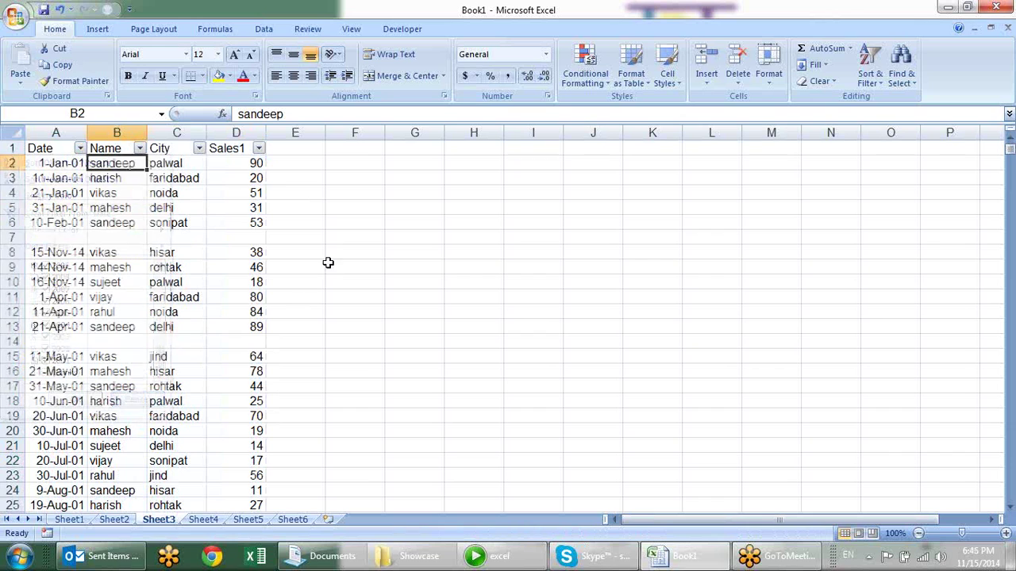
Step: Delete blank rows 7 and 13, shifting the rows below up
{"action": "left_click", "coordinate": [7, 237]}
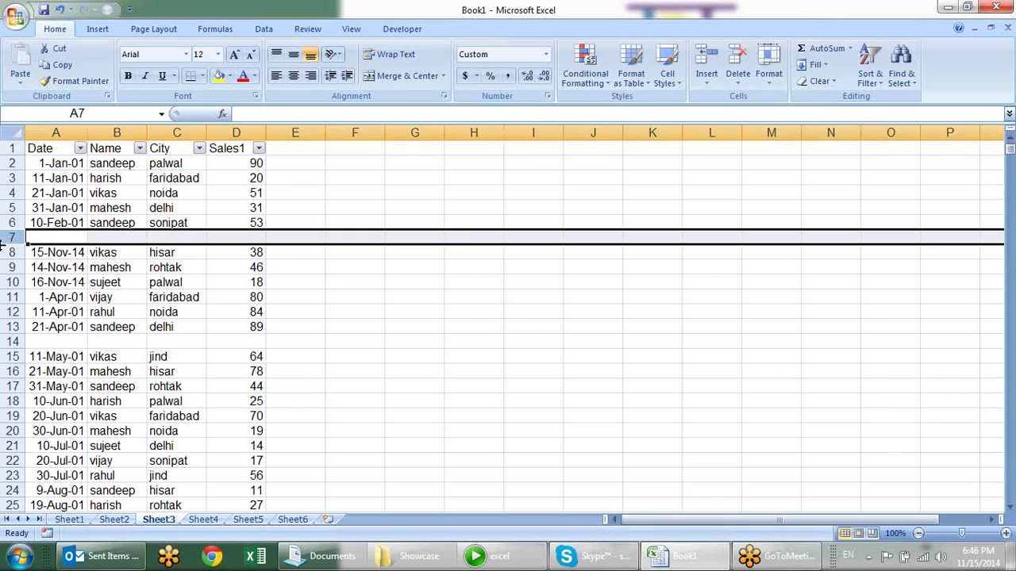
{"action": "key", "text": "alt+e"}
{"action": "key", "text": "d"}
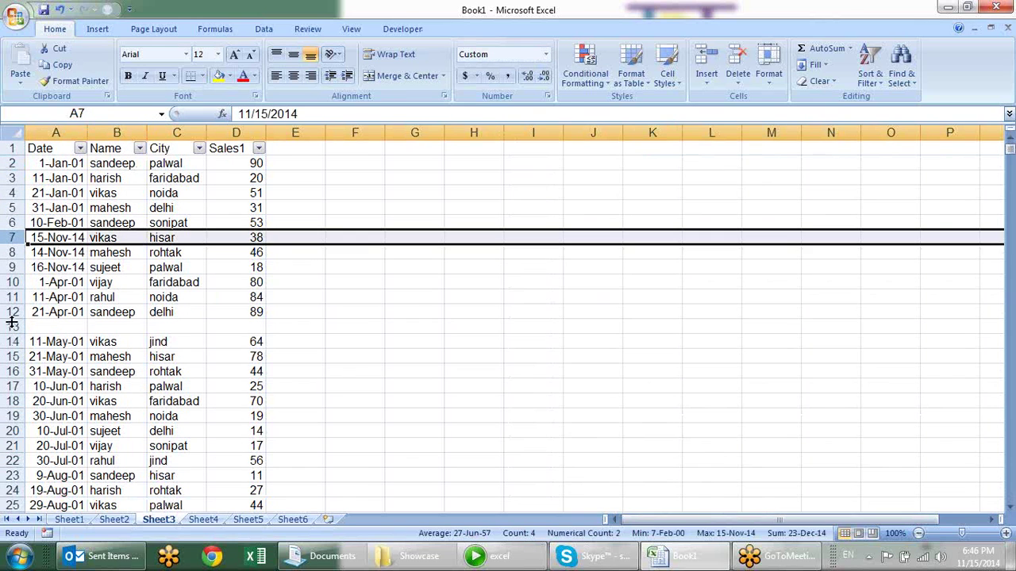
{"action": "left_click", "coordinate": [7, 326]}
{"action": "key", "text": "alt+e"}
{"action": "key", "text": "d"}
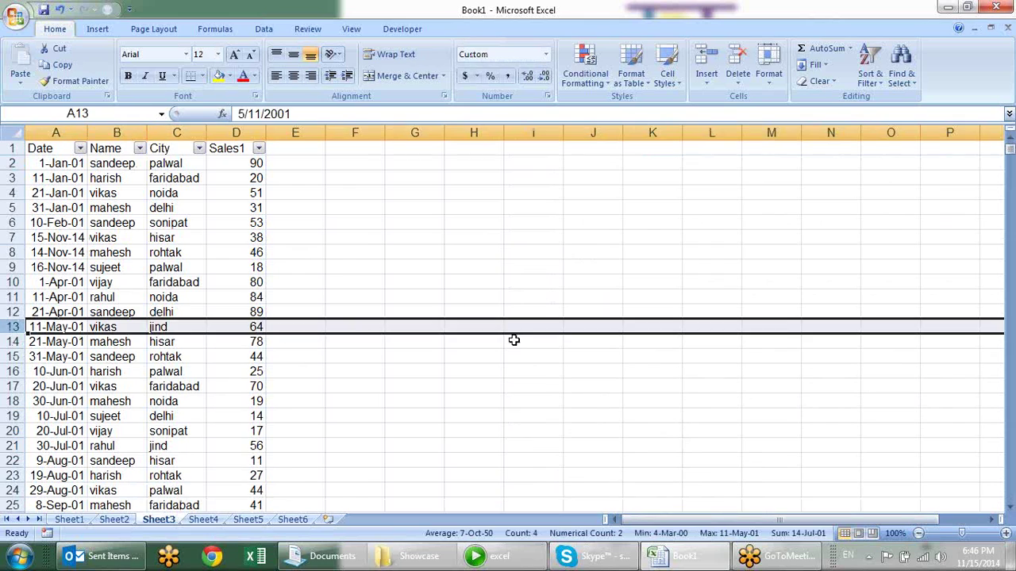
Step: Turn off AutoFilter on the header row and confirm the table is one continuous block
{"action": "left_click_drag", "start_coordinate": [476, 283], "coordinate": [464, 270]}
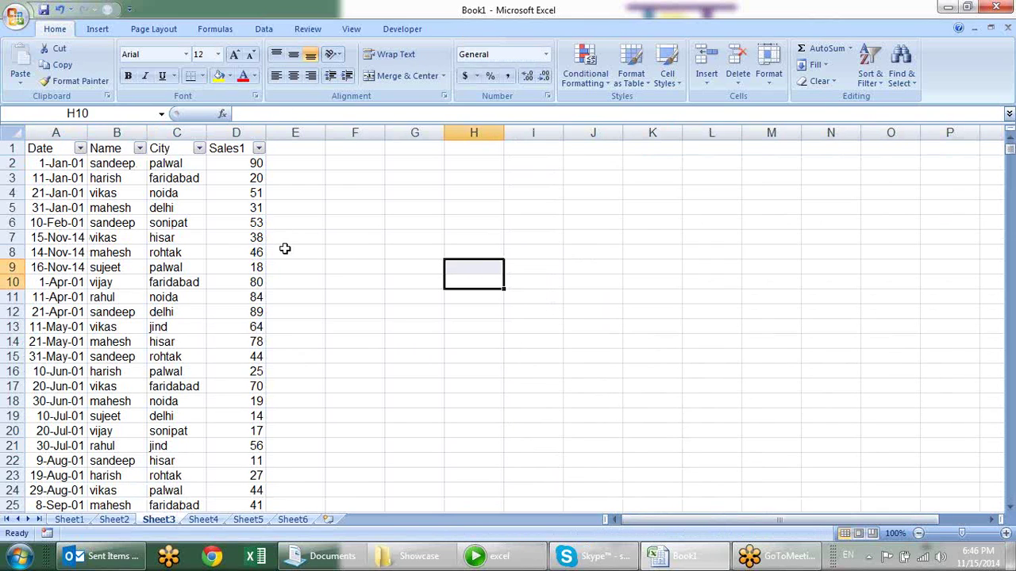
{"action": "key", "text": "ctrl+shift+l"}
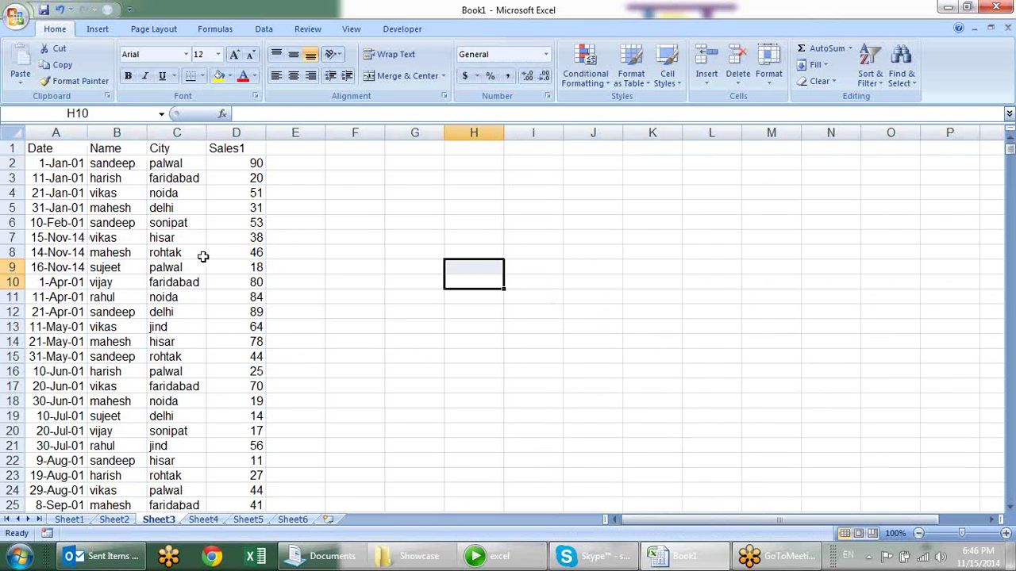
{"action": "left_click", "coordinate": [199, 253]}
{"action": "key", "text": "ctrl+a"}
{"action": "left_click", "coordinate": [473, 249]}
{"action": "left_click", "coordinate": [192, 209]}
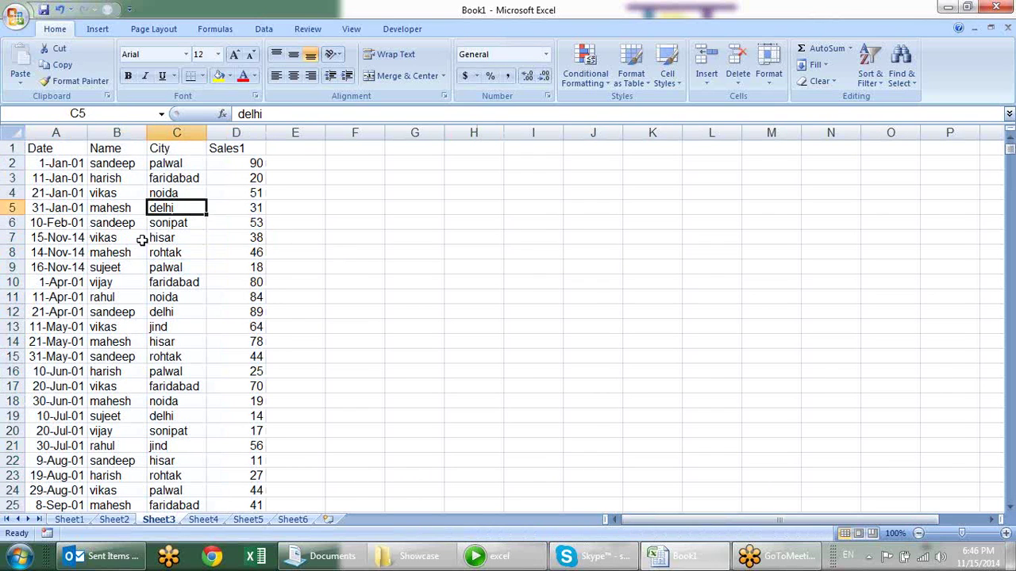
{"action": "left_click", "coordinate": [111, 203]}
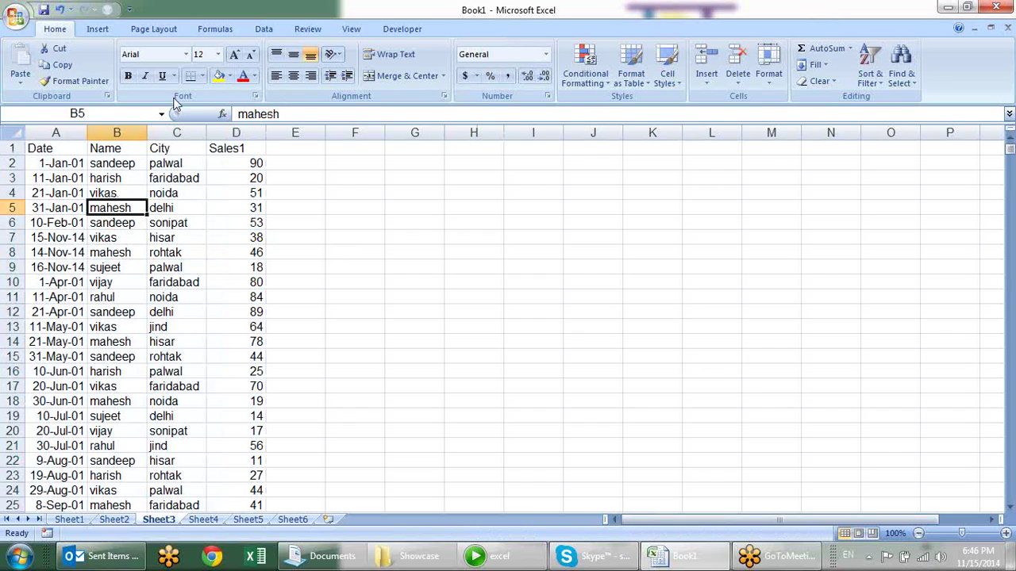
{"action": "left_click", "coordinate": [869, 79]}
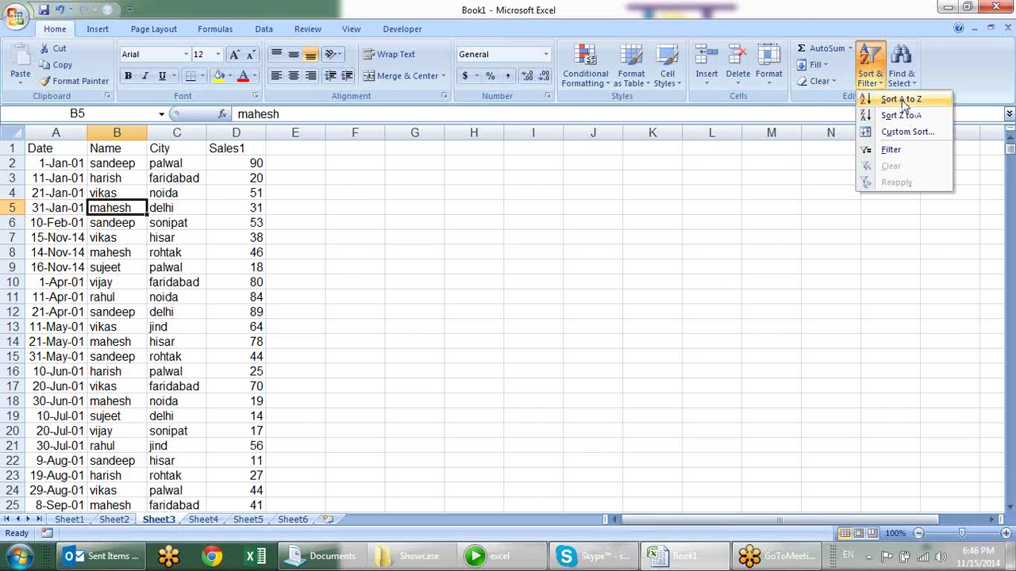
{"action": "left_click", "coordinate": [901, 101]}
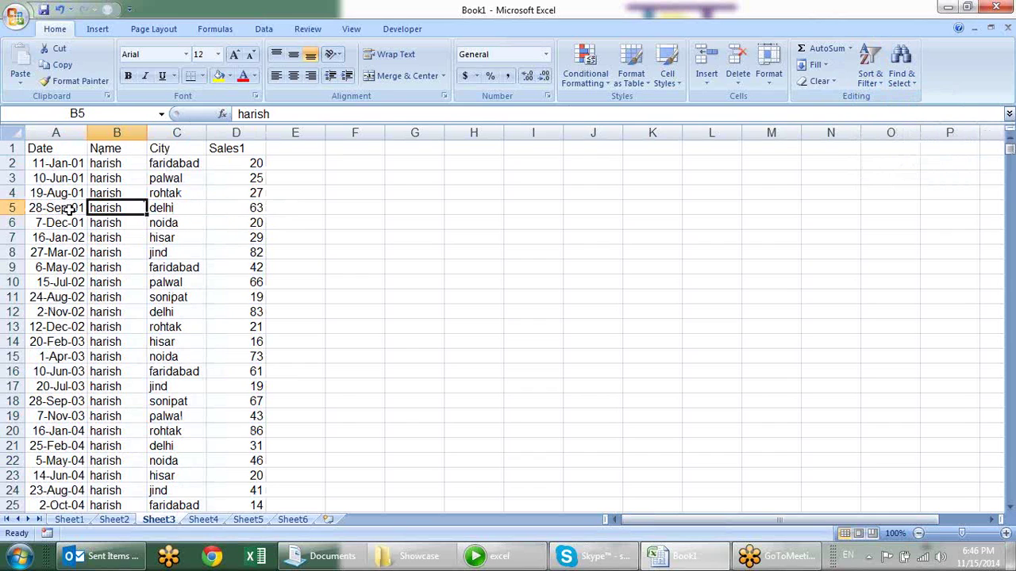
{"action": "left_click_drag", "start_coordinate": [34, 204], "coordinate": [259, 203]}
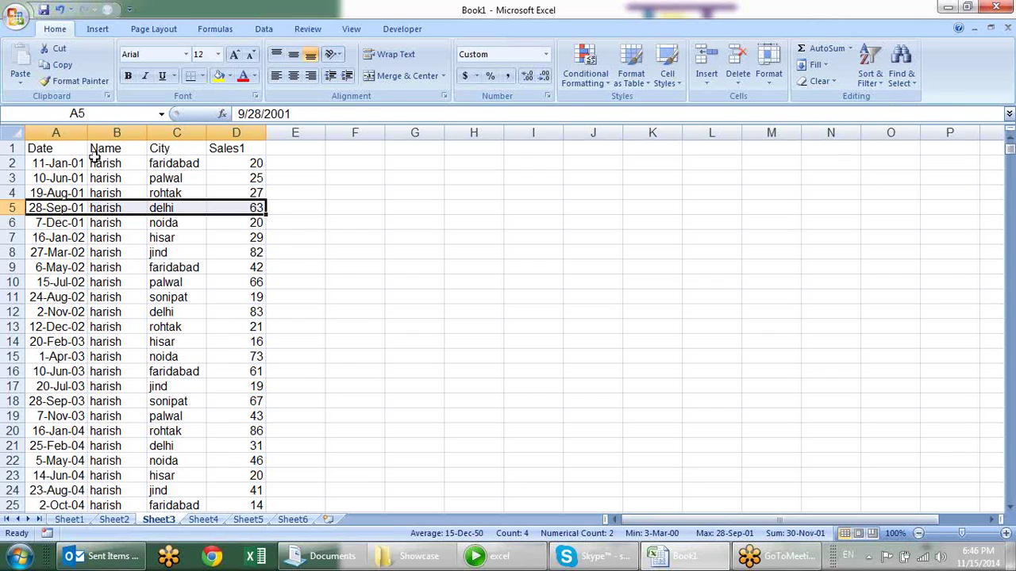
{"action": "key", "text": "ctrl+z"}
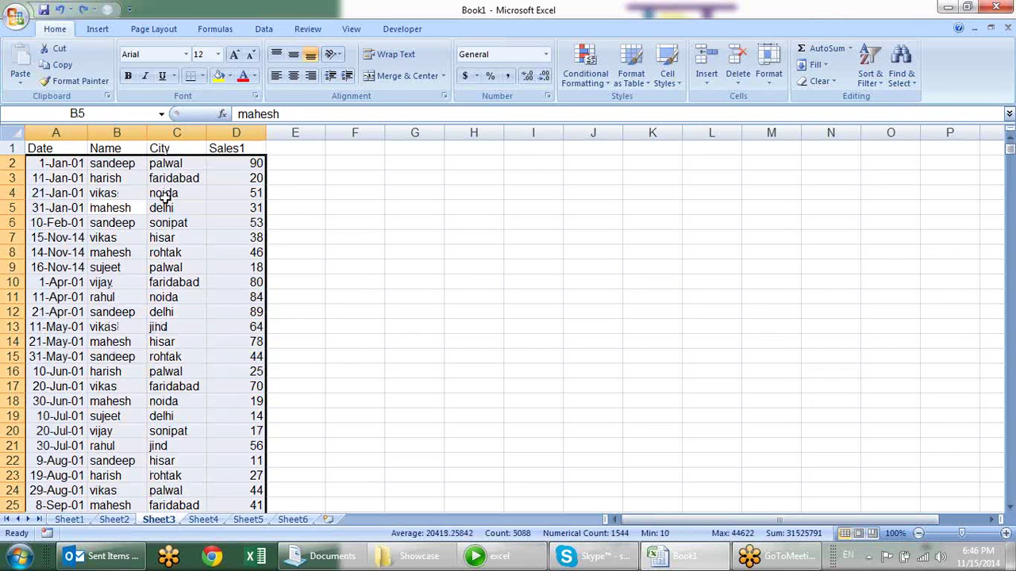
{"action": "left_click", "coordinate": [250, 194]}
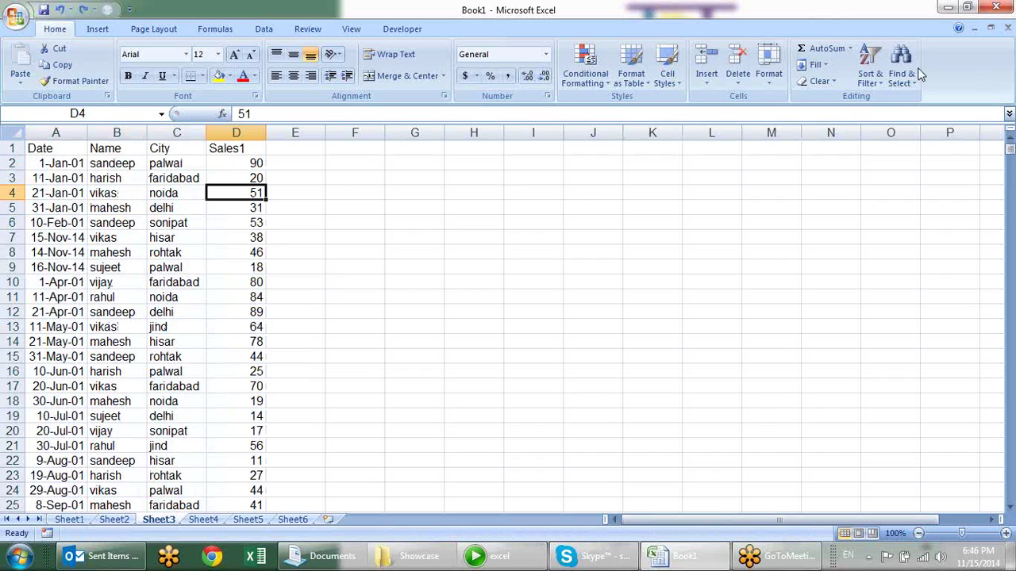
{"action": "left_click", "coordinate": [870, 76]}
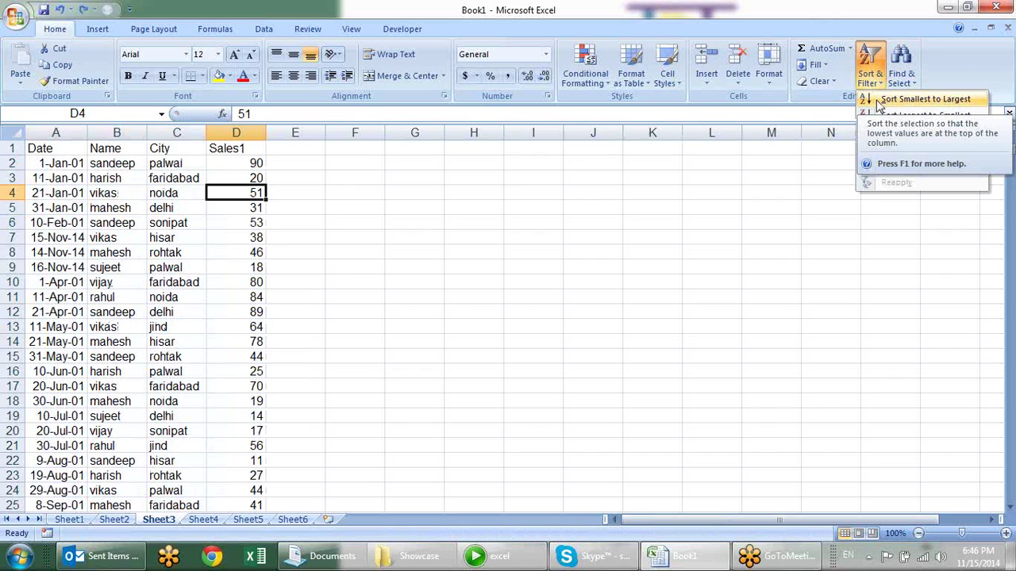
{"action": "left_click", "coordinate": [937, 99]}
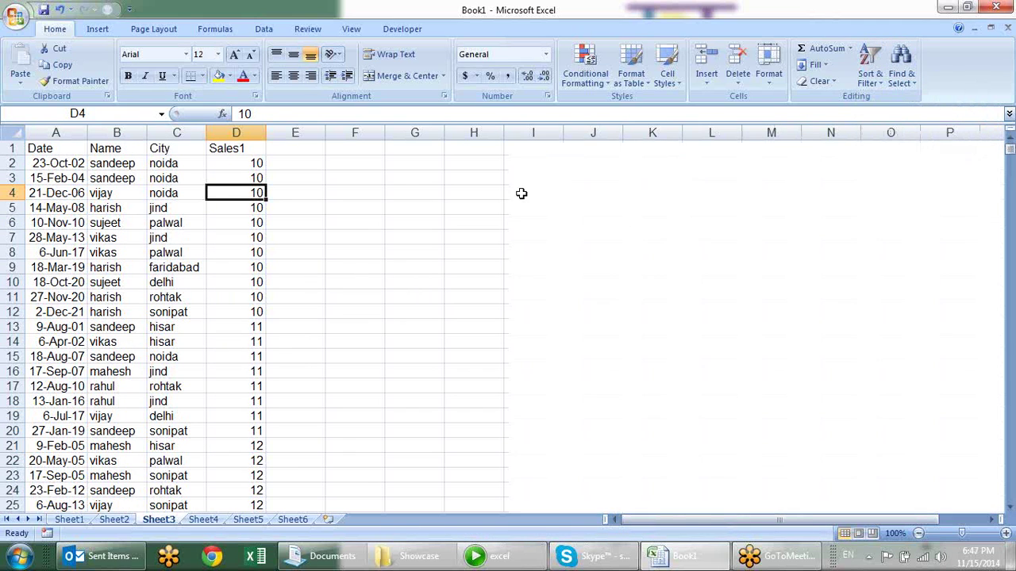
{"action": "key", "text": "ctrl+z"}
{"action": "left_click", "coordinate": [36, 186]}
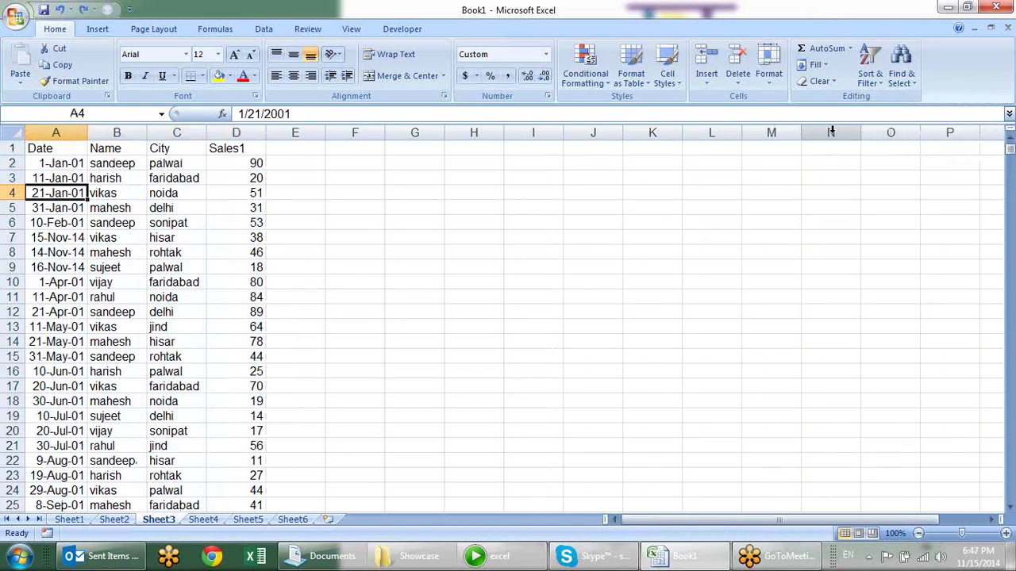
{"action": "left_click", "coordinate": [869, 63]}
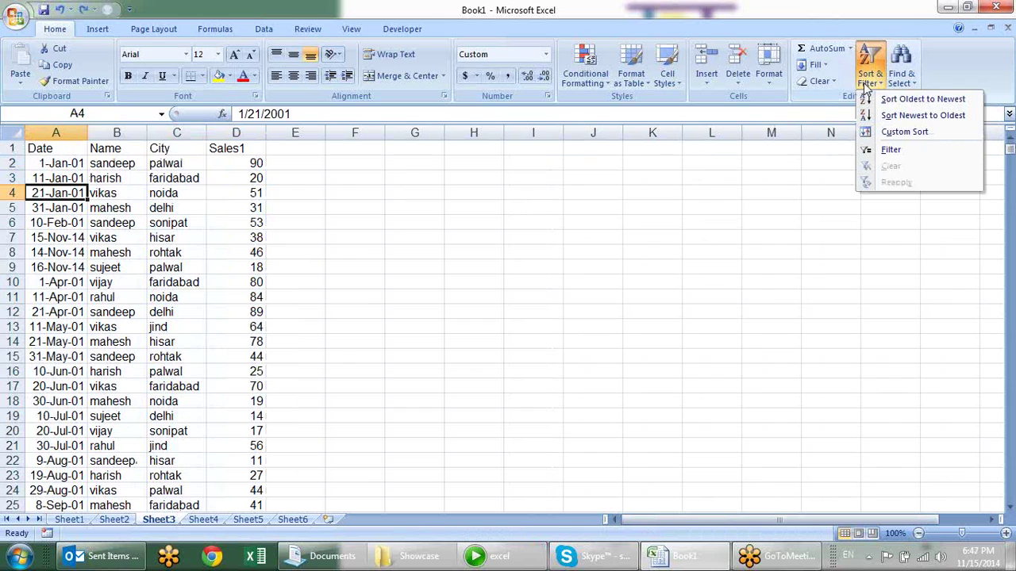
{"action": "left_click", "coordinate": [939, 103]}
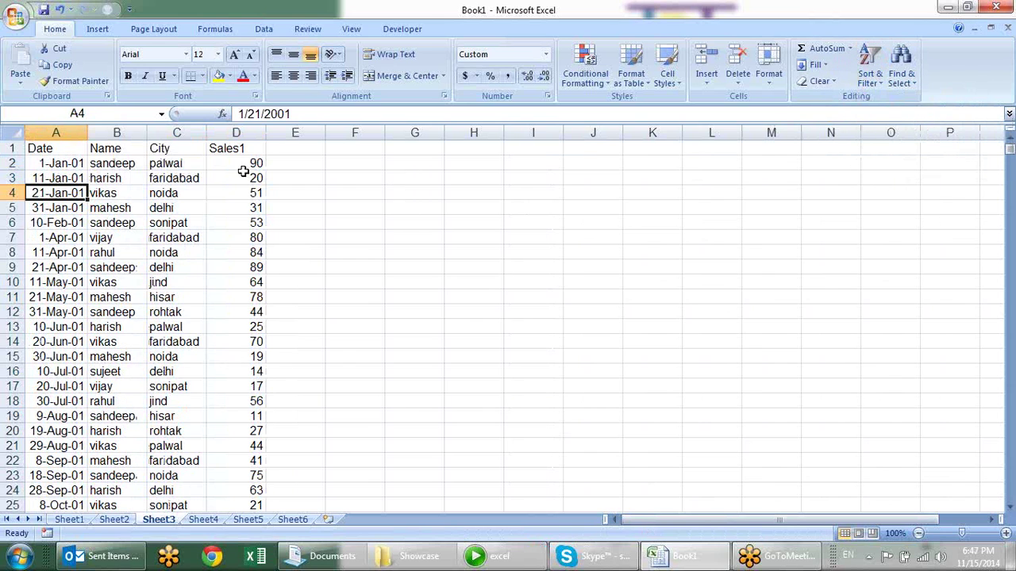
{"action": "key", "text": "ctrl+z"}
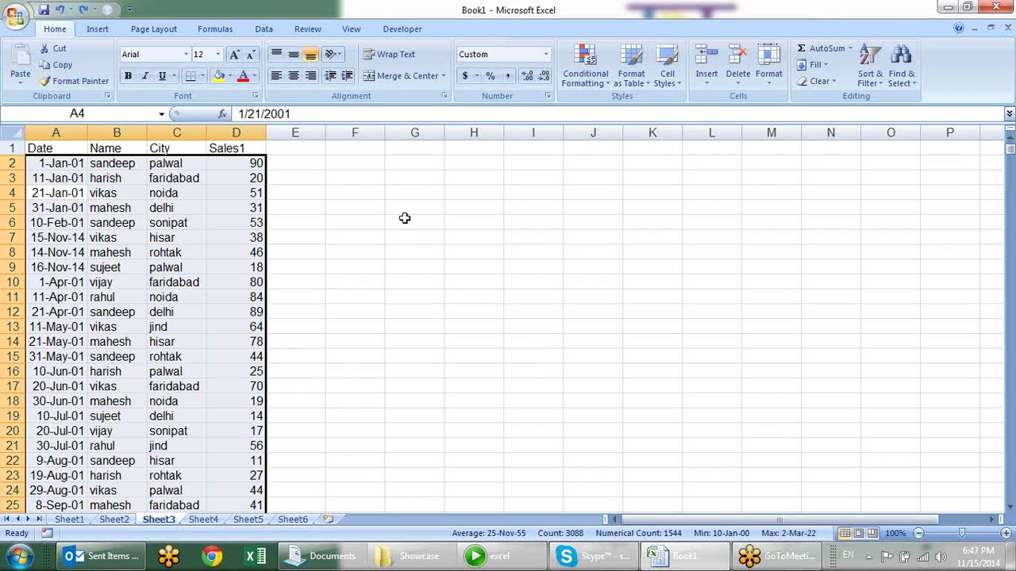
{"action": "left_click", "coordinate": [869, 81]}
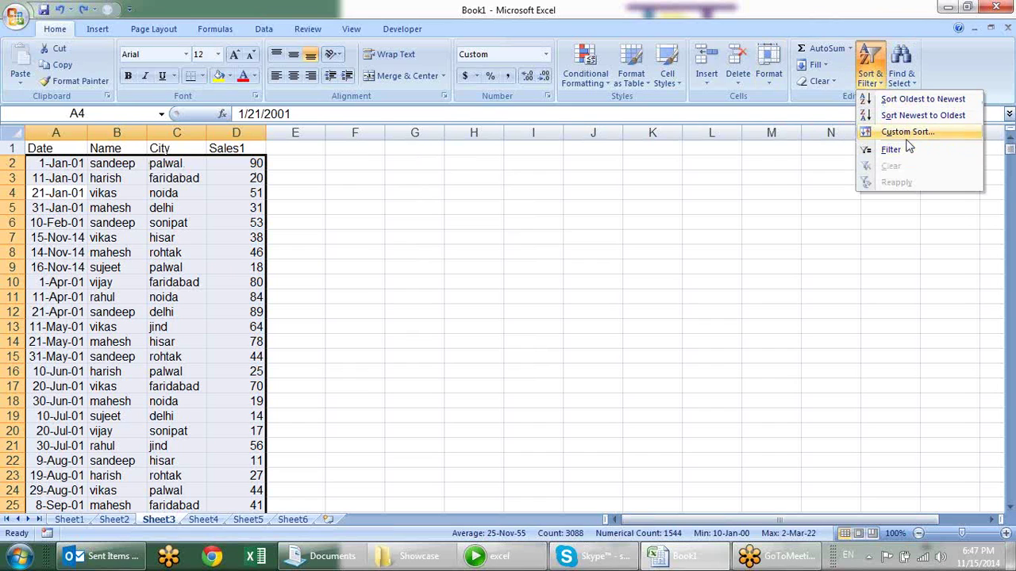
{"action": "left_click", "coordinate": [341, 215]}
Step: Sort C2:C19 A to Z using Continue with the current selection, leaving other columns unchanged
{"action": "left_click", "coordinate": [343, 206]}
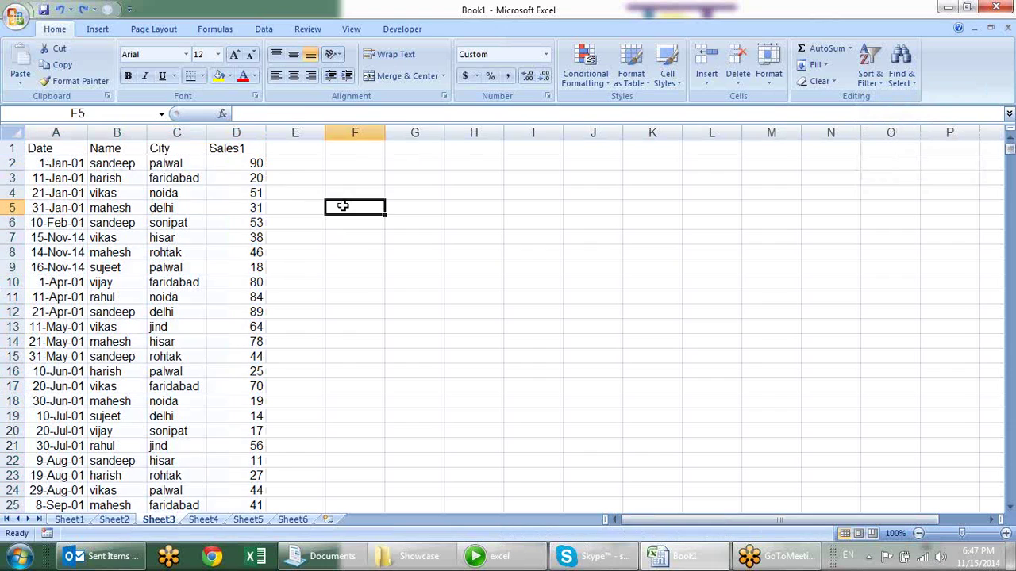
{"action": "left_click_drag", "start_coordinate": [236, 167], "coordinate": [234, 208]}
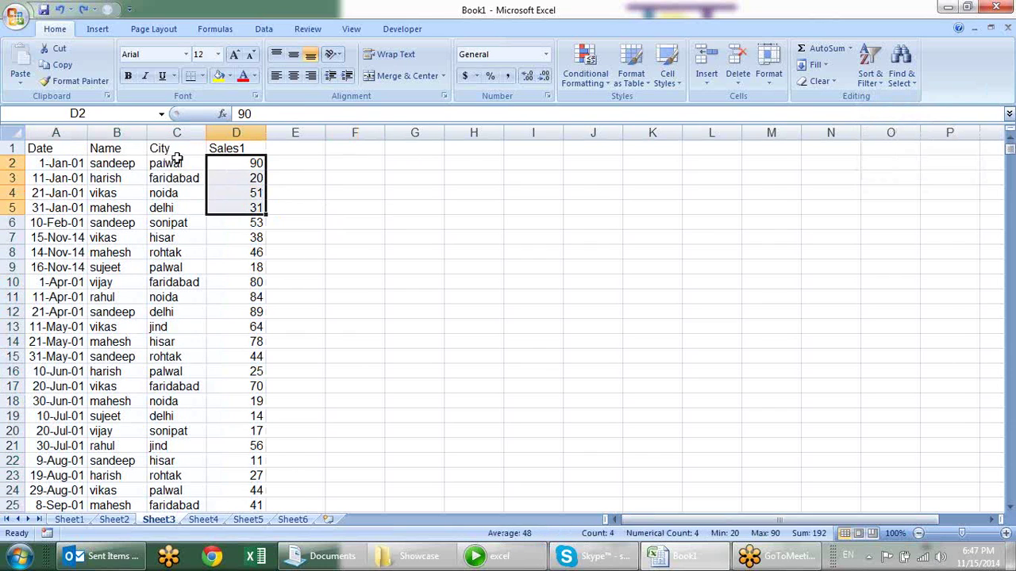
{"action": "left_click_drag", "start_coordinate": [176, 159], "coordinate": [204, 419]}
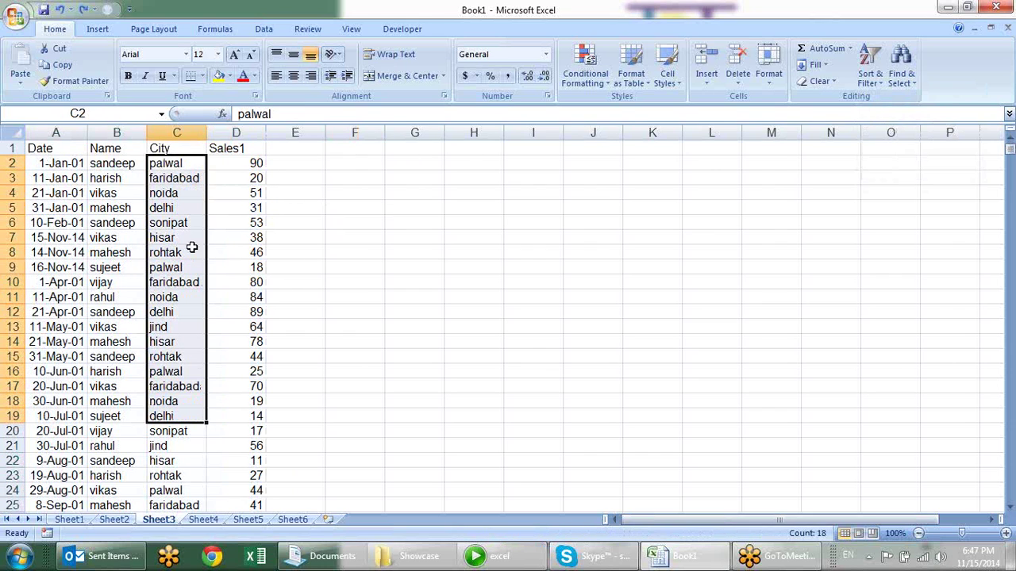
{"action": "left_click", "coordinate": [865, 72]}
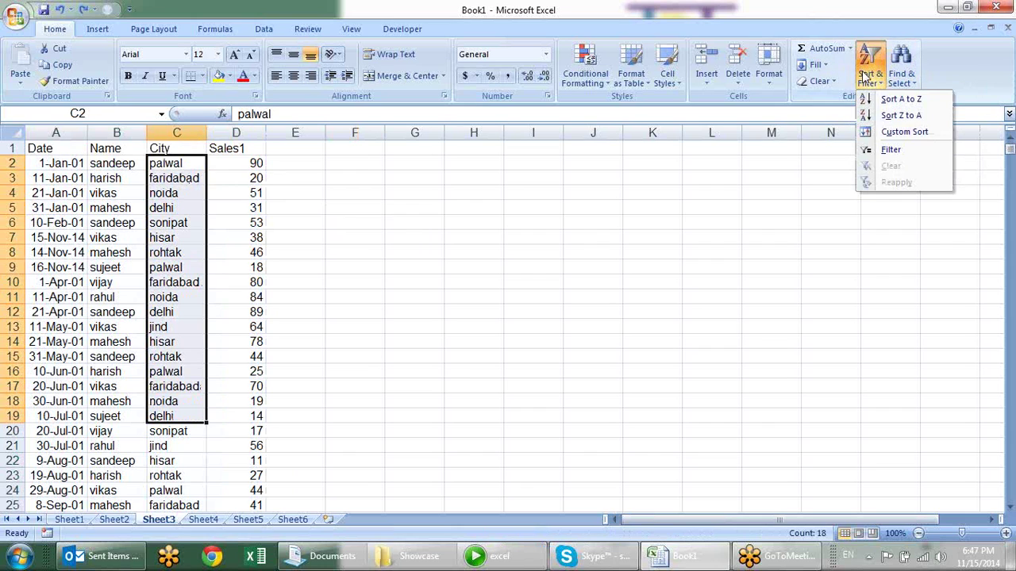
{"action": "left_click", "coordinate": [891, 102]}
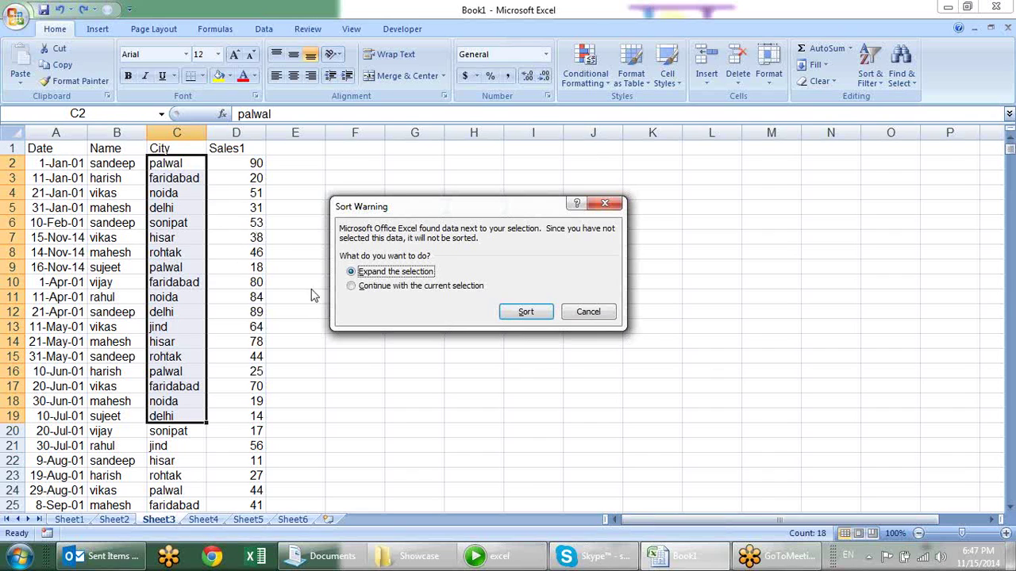
{"action": "left_click", "coordinate": [392, 287]}
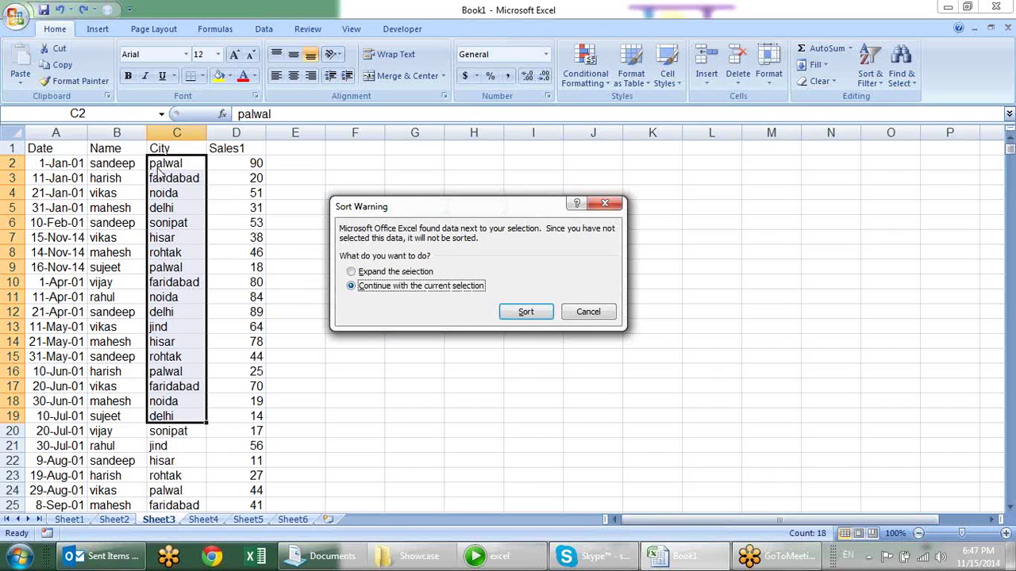
{"action": "left_click", "coordinate": [522, 311]}
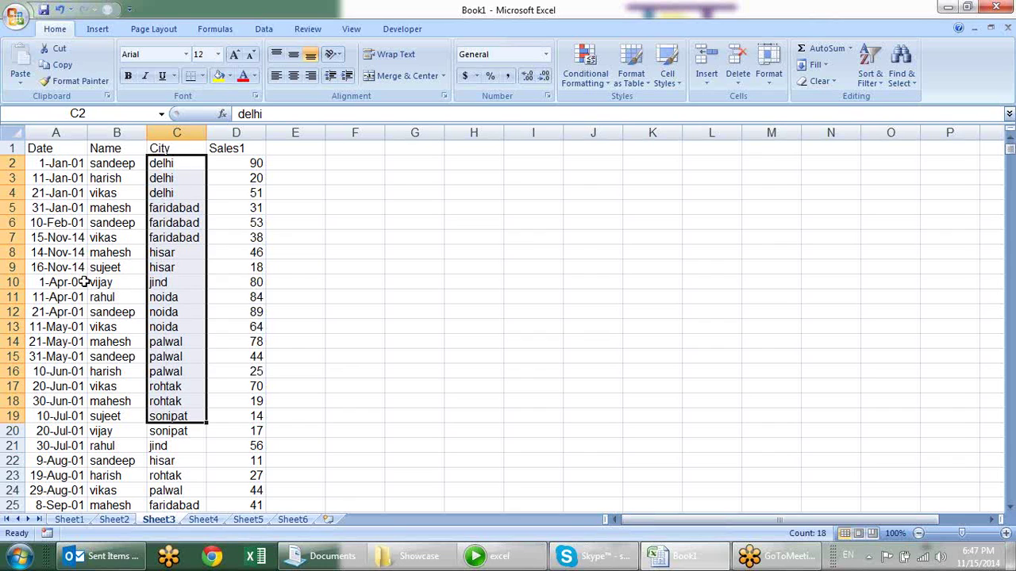
{"action": "left_click", "coordinate": [99, 253]}
Step: Open Custom Sort for the whole table, move the Sort dialog and select the City level
{"action": "left_click", "coordinate": [871, 79]}
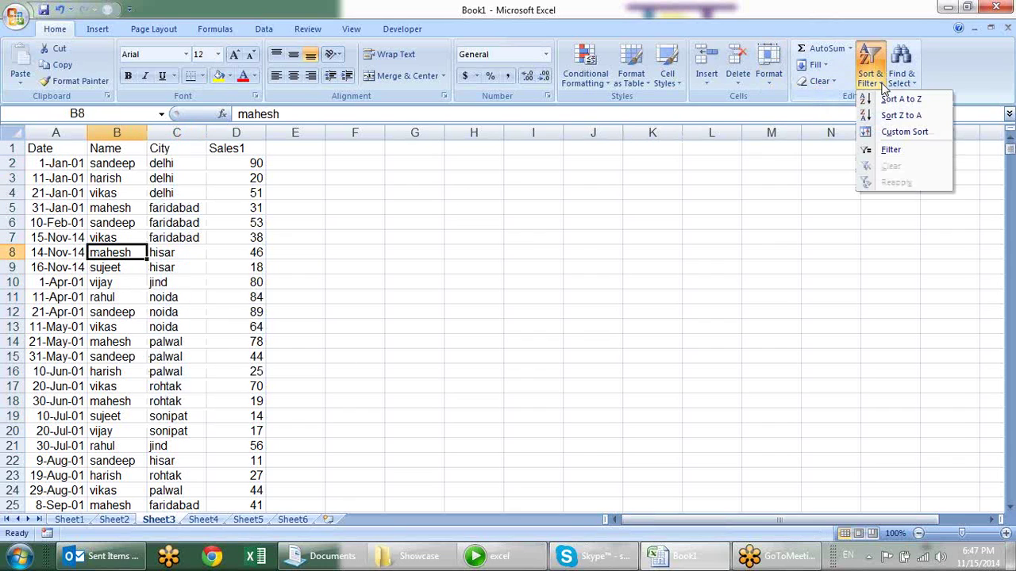
{"action": "mouse_move", "coordinate": [903, 132]}
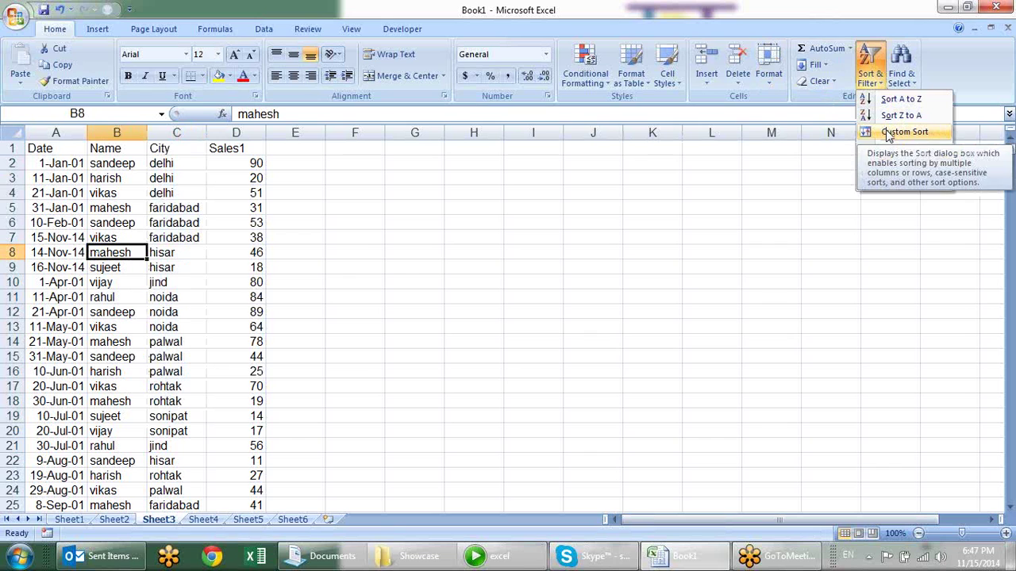
{"action": "left_click", "coordinate": [888, 133]}
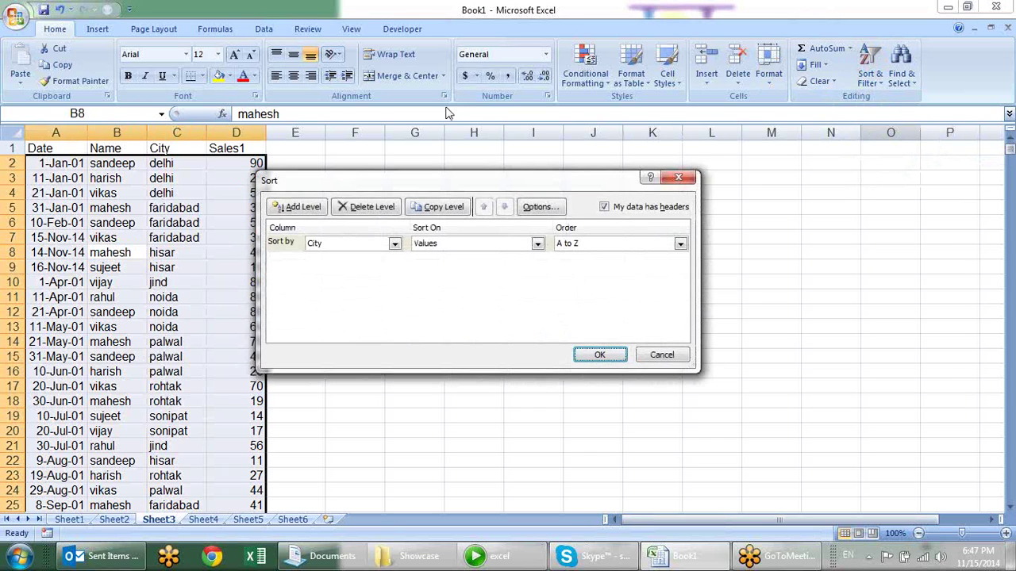
{"action": "mouse_move", "coordinate": [344, 191]}
{"action": "left_mouse_down"}
{"action": "mouse_move", "coordinate": [452, 191]}
{"action": "mouse_move", "coordinate": [466, 169]}
{"action": "left_mouse_up"}
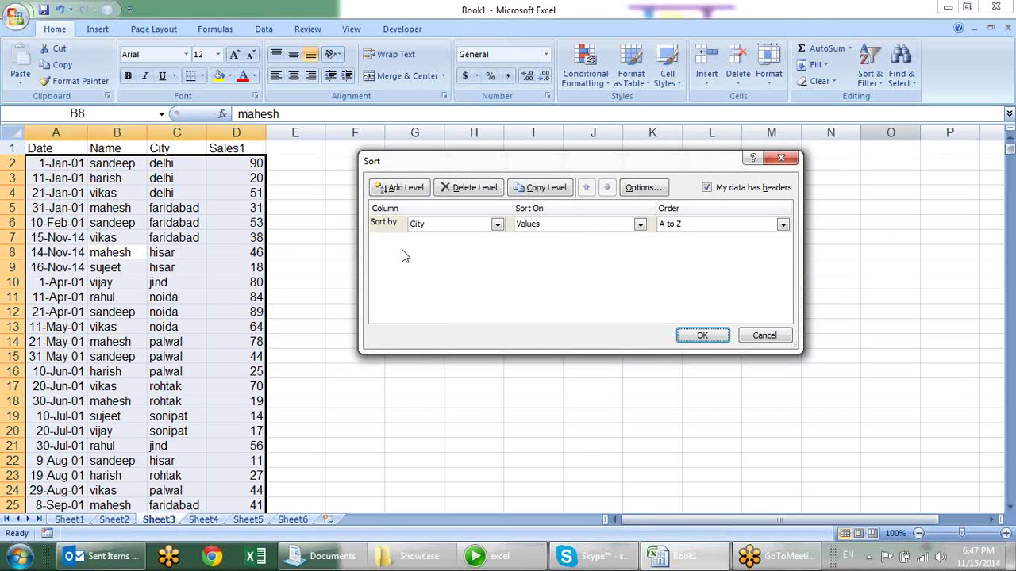
{"action": "left_click", "coordinate": [391, 230]}
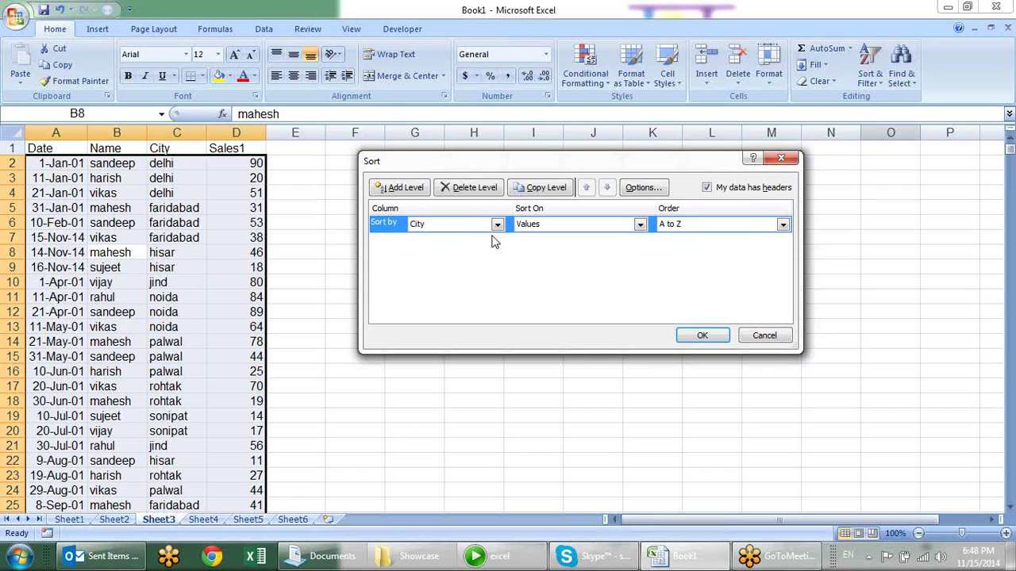
Step: Sort the table by Name A to Z, then undo that sort
{"action": "left_click", "coordinate": [497, 224]}
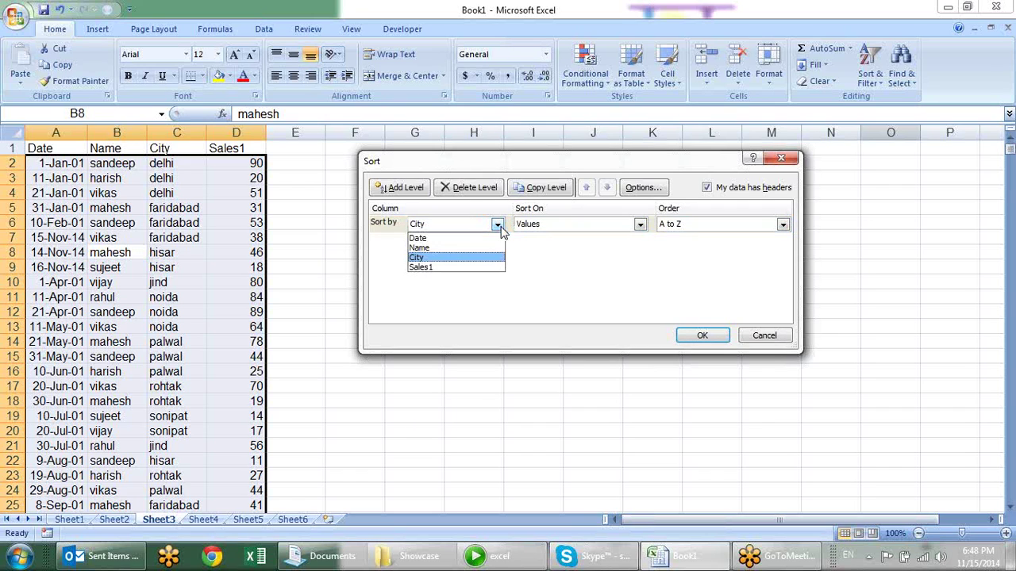
{"action": "left_click", "coordinate": [478, 254]}
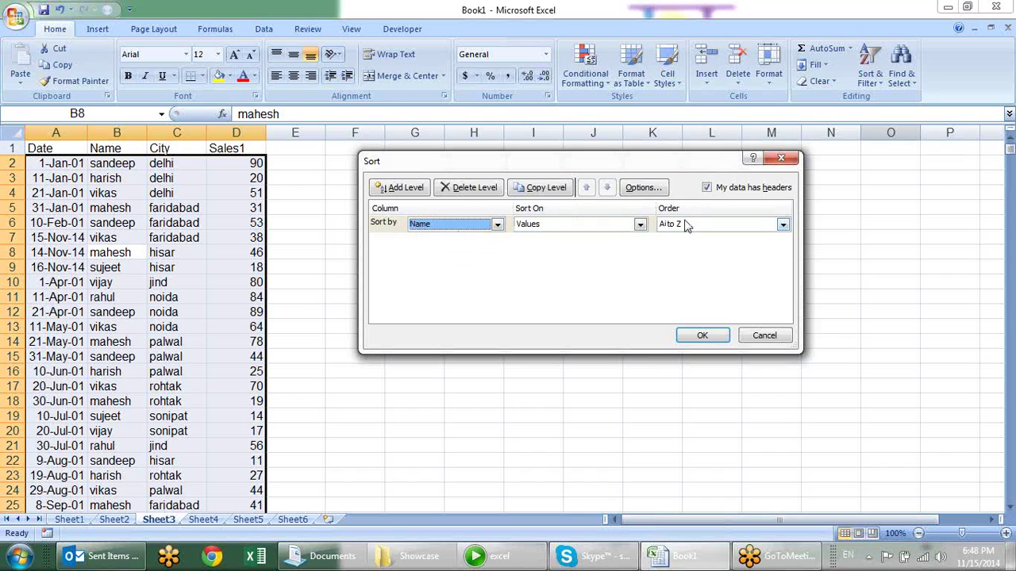
{"action": "left_click", "coordinate": [784, 225]}
{"action": "left_click", "coordinate": [569, 268]}
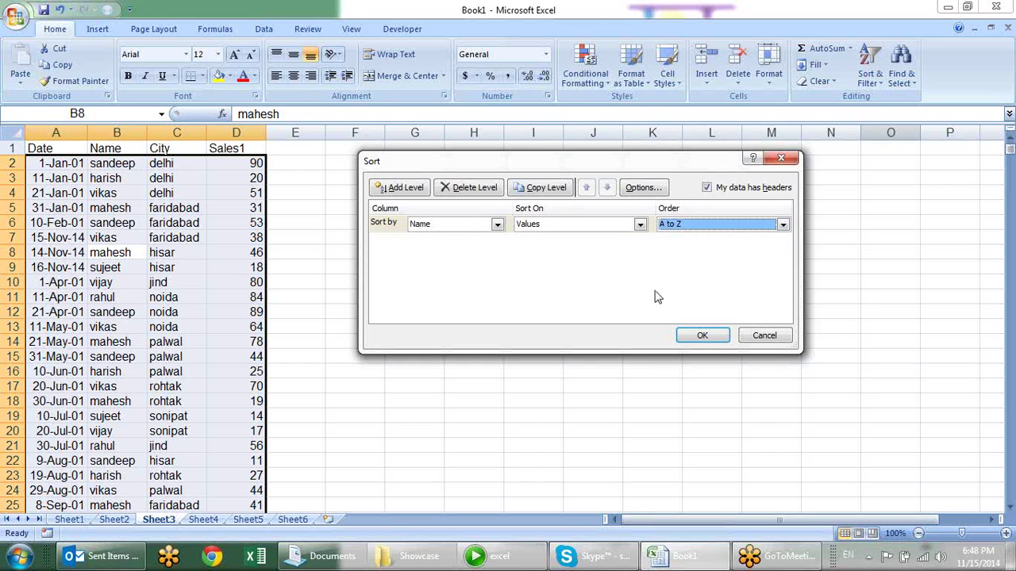
{"action": "left_click", "coordinate": [701, 336]}
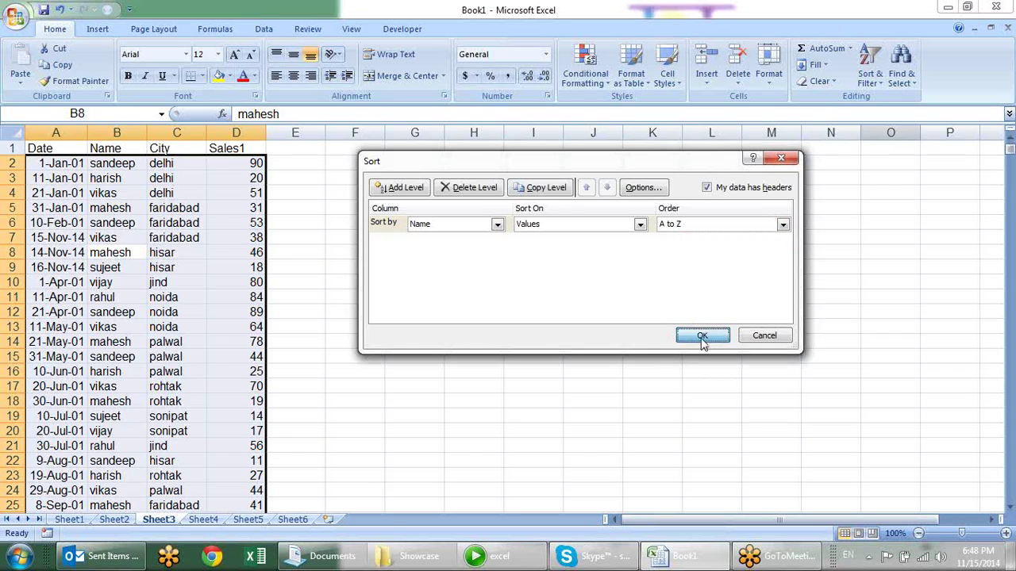
{"action": "key", "text": "ctrl+z"}
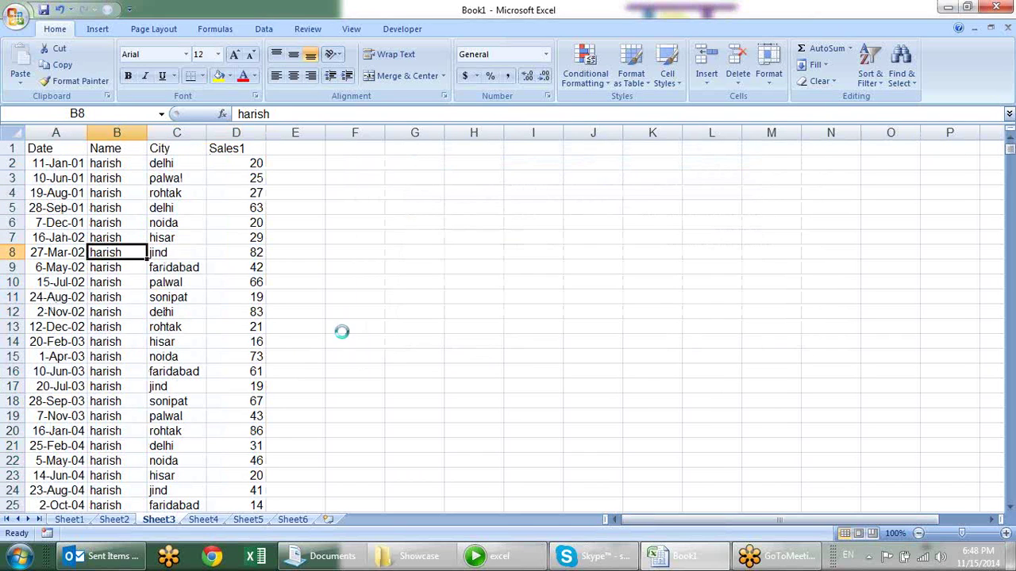
Step: Reopen Sort and set the first two levels: Name, then City, both A to Z
{"action": "key", "text": "alt+d"}
{"action": "key", "text": "s"}
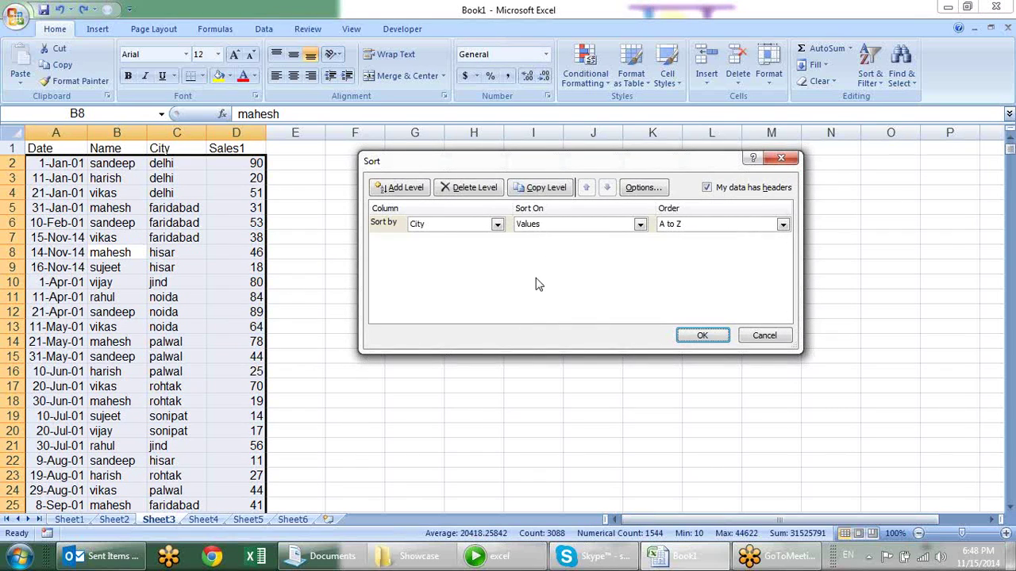
{"action": "left_click", "coordinate": [401, 187]}
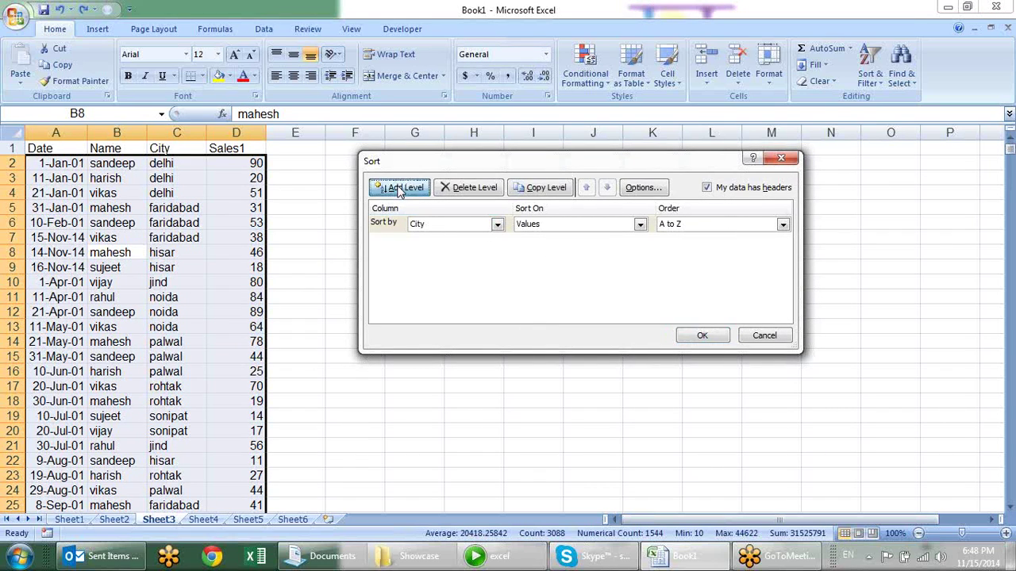
{"action": "left_click", "coordinate": [497, 224]}
{"action": "left_click", "coordinate": [457, 249]}
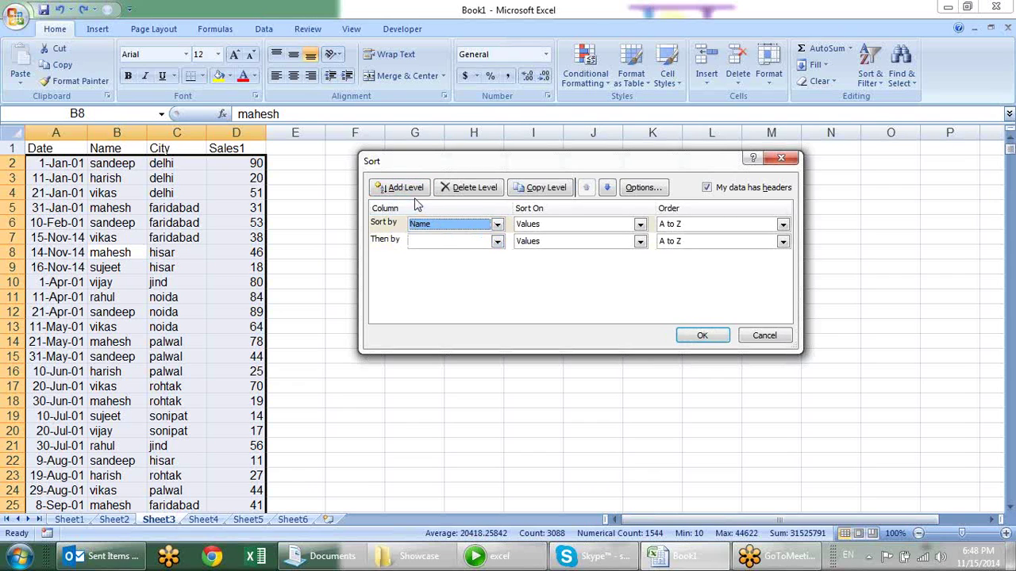
{"action": "left_click", "coordinate": [497, 242]}
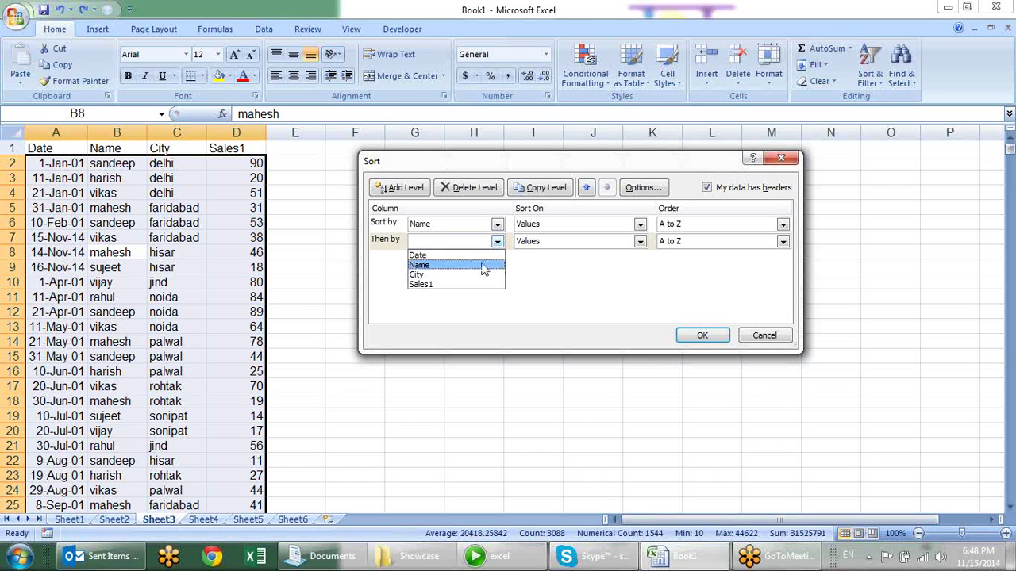
{"action": "left_click", "coordinate": [483, 275]}
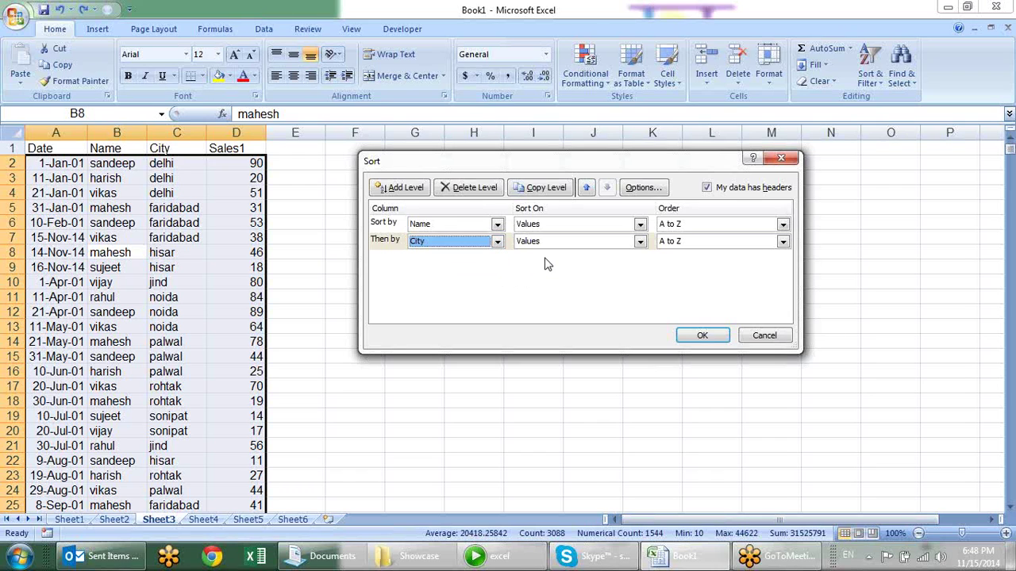
Step: Add a third level sorting Sales1 from largest to smallest and apply the sort
{"action": "left_click", "coordinate": [389, 190]}
{"action": "left_click", "coordinate": [497, 259]}
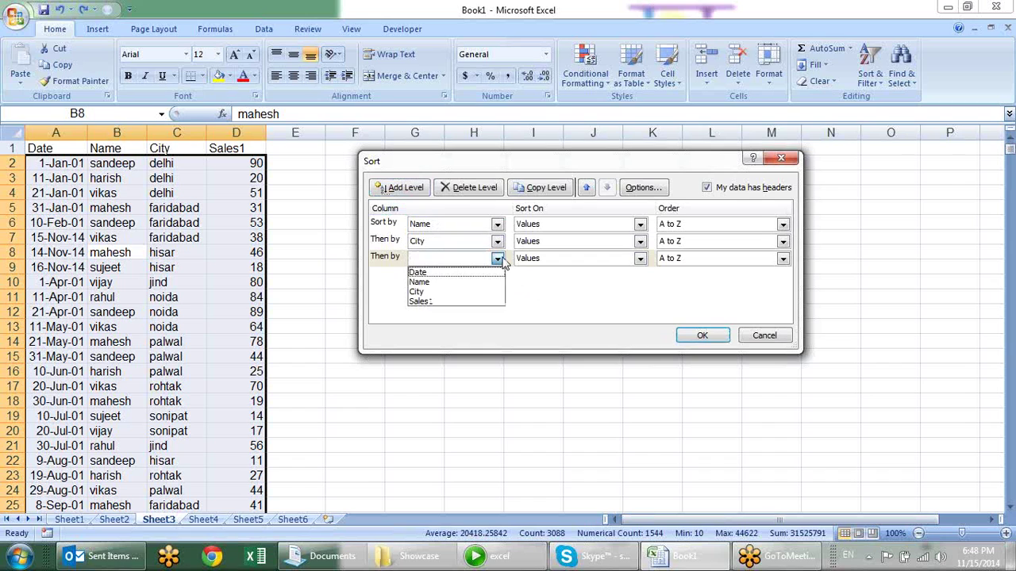
{"action": "left_click", "coordinate": [476, 303]}
{"action": "left_click", "coordinate": [783, 258]}
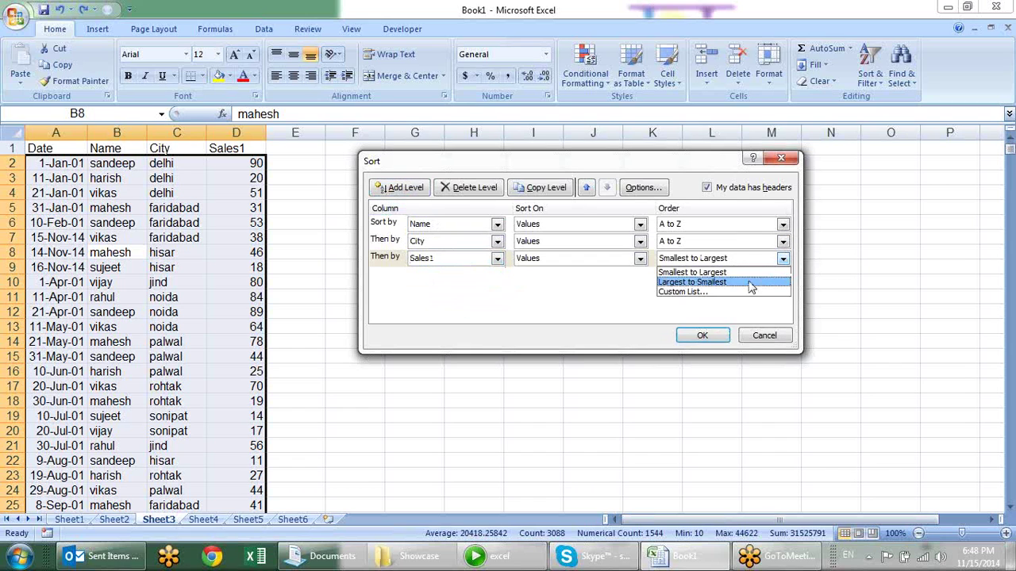
{"action": "left_click", "coordinate": [744, 287]}
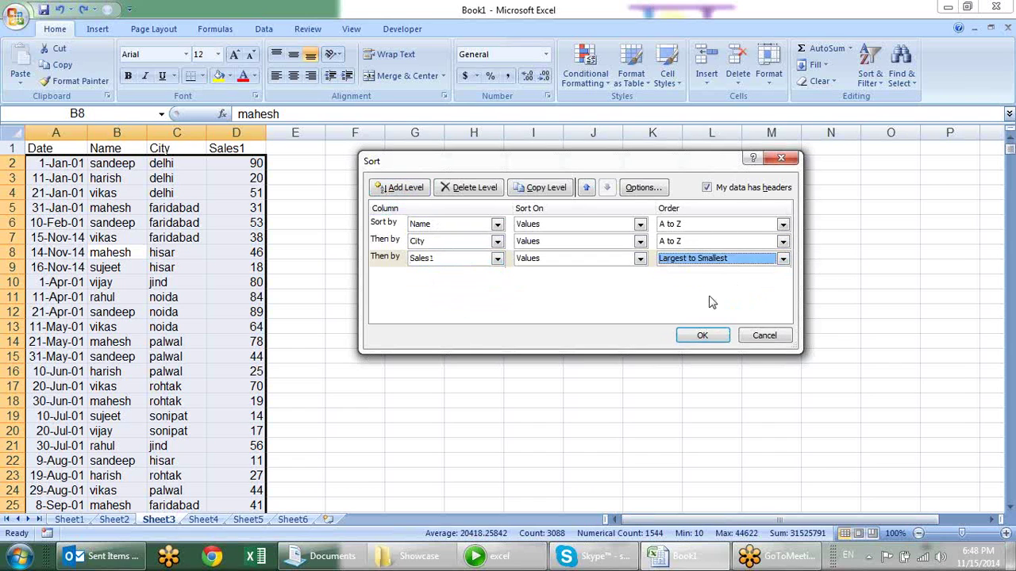
{"action": "left_click", "coordinate": [702, 336]}
Step: Select the harish entries in the Name column to check the sort order
{"action": "left_click", "coordinate": [355, 235]}
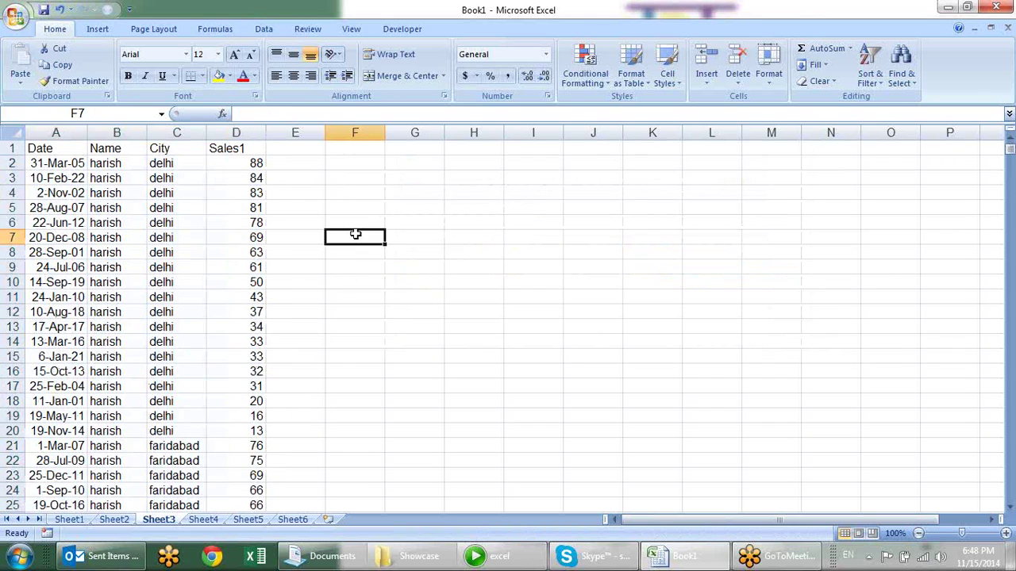
{"action": "left_click_drag", "start_coordinate": [114, 163], "coordinate": [140, 505]}
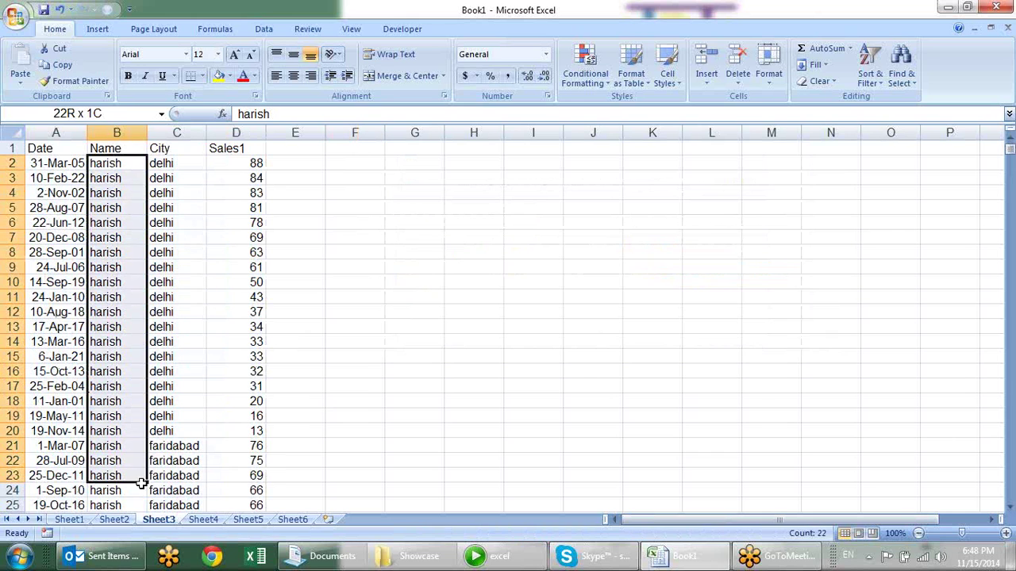
{"action": "scroll", "coordinate": [164, 252], "scroll_direction": "down", "scroll_amount": 5}
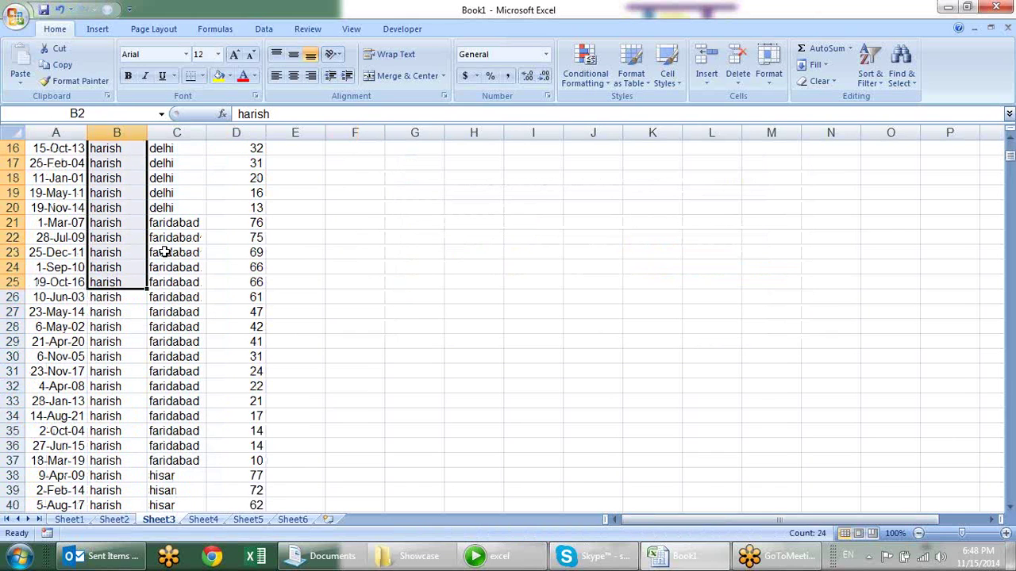
{"action": "scroll", "coordinate": [185, 251], "scroll_direction": "down", "scroll_amount": 3}
{"action": "scroll", "coordinate": [185, 253], "scroll_direction": "down", "scroll_amount": 2}
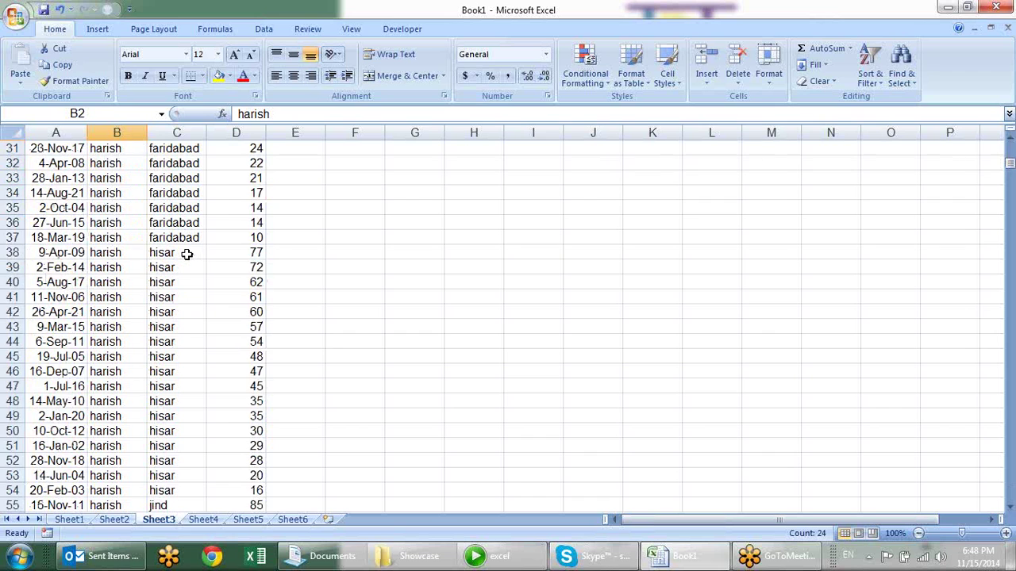
{"action": "scroll", "coordinate": [185, 252], "scroll_direction": "down", "scroll_amount": 2}
{"action": "scroll", "coordinate": [185, 252], "scroll_direction": "down", "scroll_amount": 3}
{"action": "scroll", "coordinate": [184, 249], "scroll_direction": "down", "scroll_amount": 4}
{"action": "scroll", "coordinate": [183, 247], "scroll_direction": "down", "scroll_amount": 1}
{"action": "scroll", "coordinate": [185, 245], "scroll_direction": "up", "scroll_amount": 10}
{"action": "scroll", "coordinate": [185, 245], "scroll_direction": "up", "scroll_amount": 9}
{"action": "scroll", "coordinate": [184, 242], "scroll_direction": "up", "scroll_amount": 1}
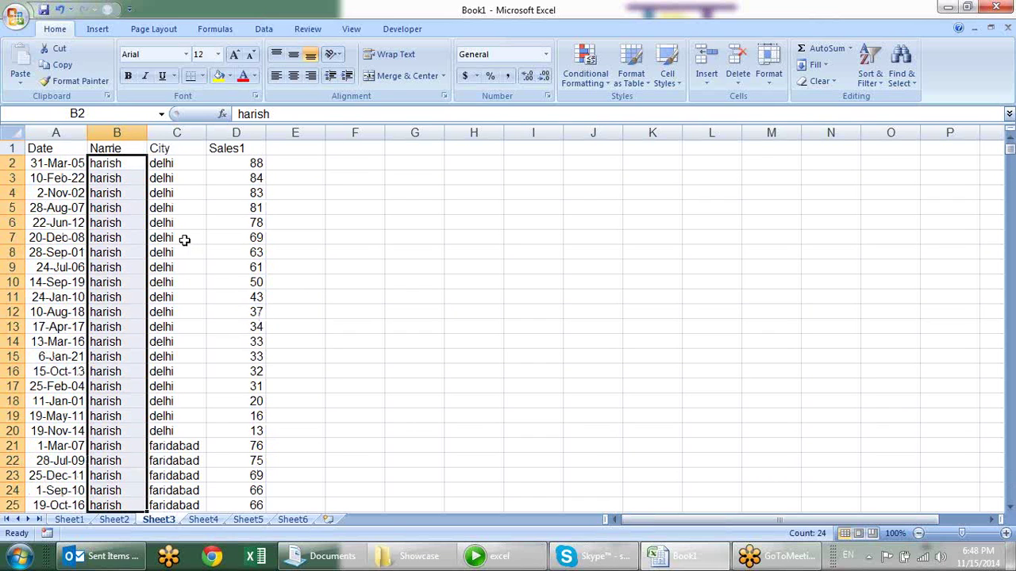
Step: Check the descending delhi and faridabad Sales1 values, then undo the sort with Ctrl+Z
{"action": "left_click", "coordinate": [245, 163]}
{"action": "left_click_drag", "start_coordinate": [245, 163], "coordinate": [242, 429]}
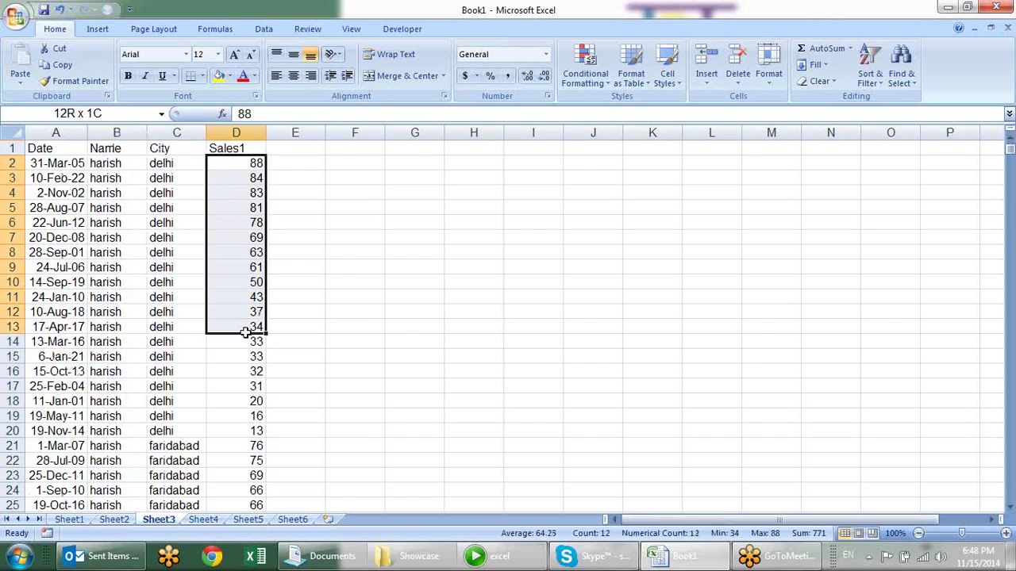
{"action": "scroll", "coordinate": [317, 309], "scroll_direction": "down", "scroll_amount": 1}
{"action": "left_click_drag", "start_coordinate": [242, 400], "coordinate": [255, 491]}
{"action": "left_click_drag", "start_coordinate": [252, 444], "coordinate": [226, 238]}
{"action": "left_click", "coordinate": [164, 209]}
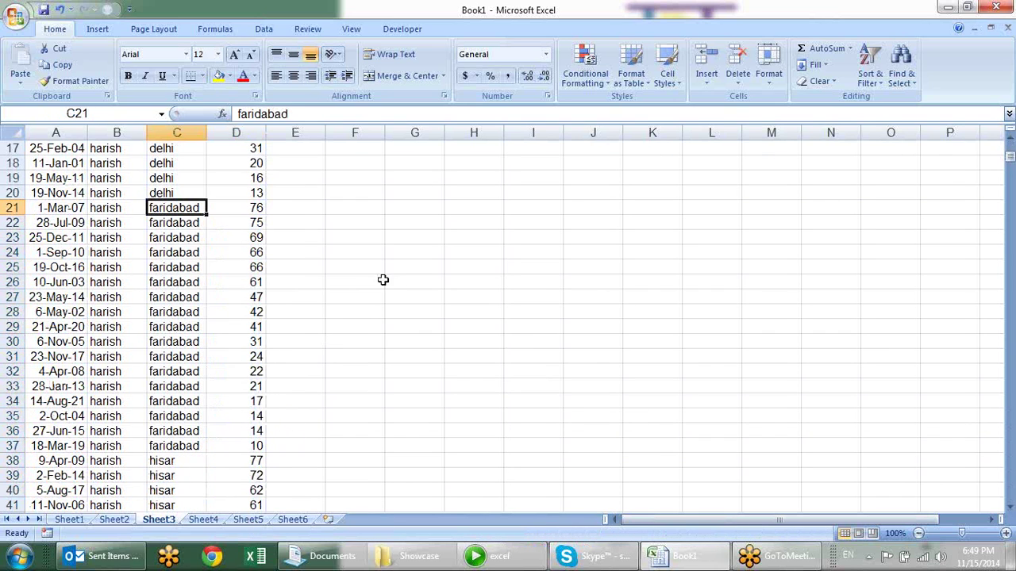
{"action": "key", "text": "ctrl+z"}
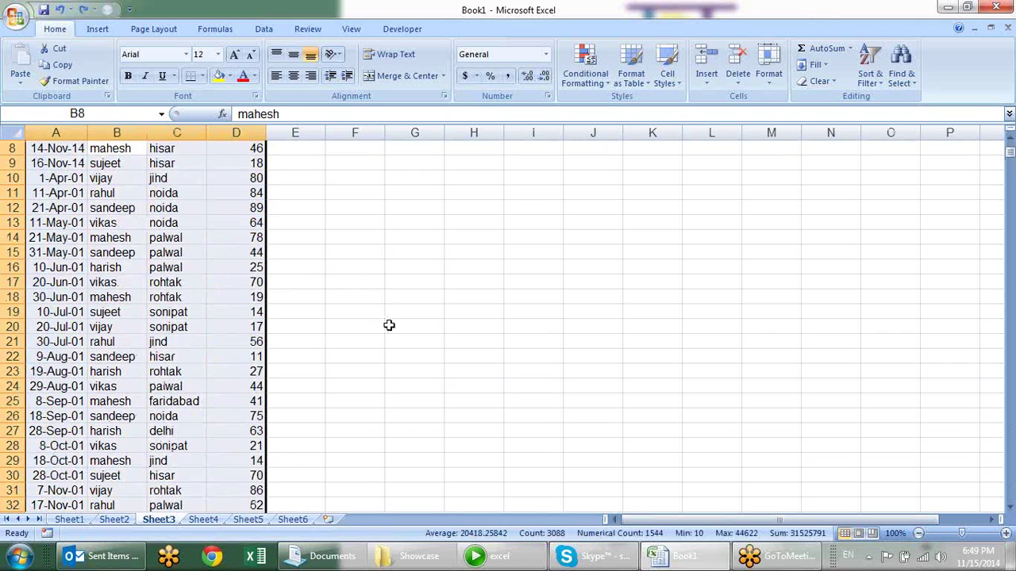
{"action": "scroll", "coordinate": [378, 277], "scroll_direction": "up", "scroll_amount": 3}
{"action": "key", "text": "alt+d"}
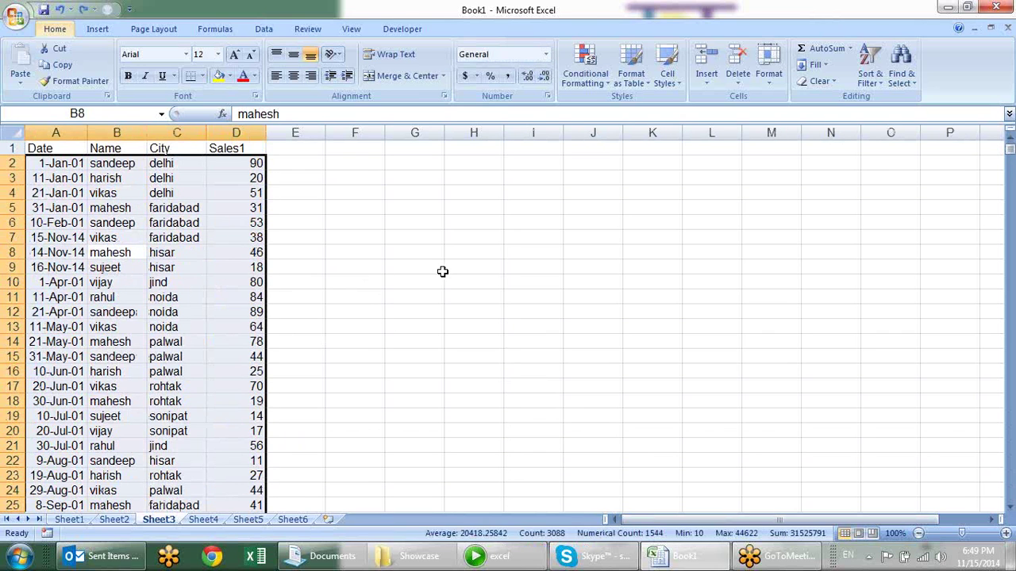
{"action": "key", "text": "s"}
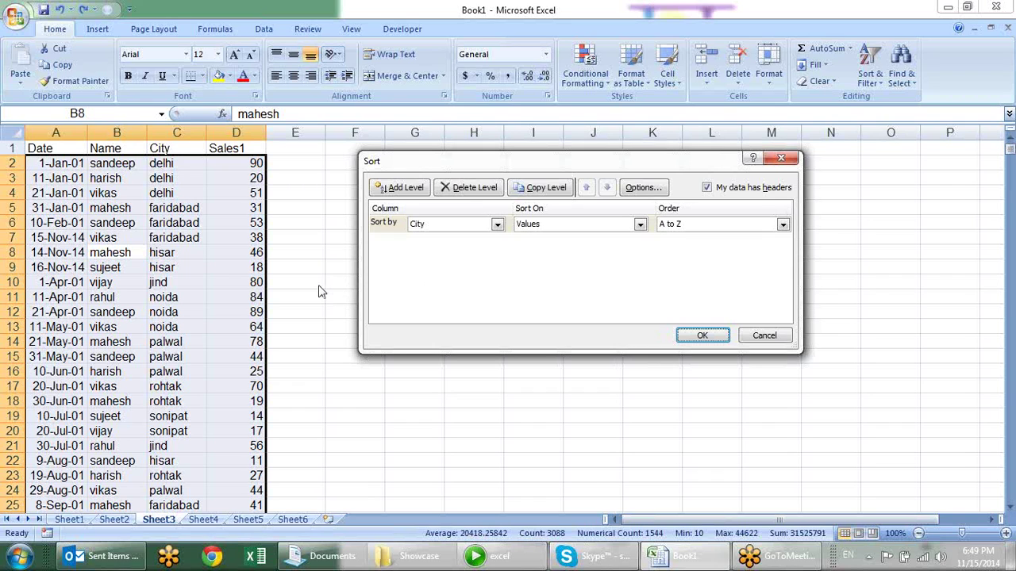
{"action": "key", "text": "Escape"}
{"action": "left_click", "coordinate": [408, 206]}
Step: Fill Sales1 cells D6 (53) and D18 red
{"action": "left_click", "coordinate": [244, 220]}
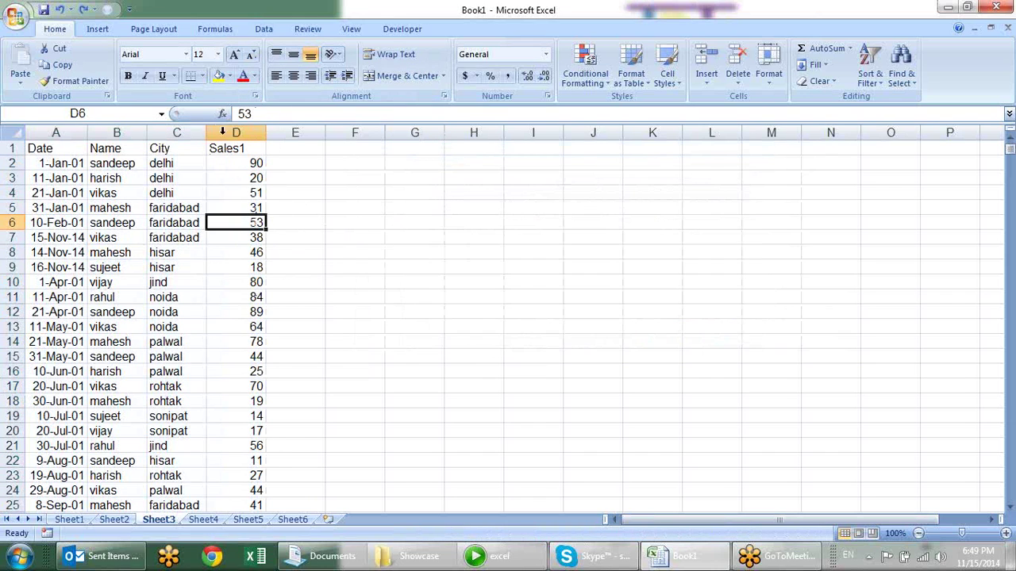
{"action": "left_click", "coordinate": [230, 77]}
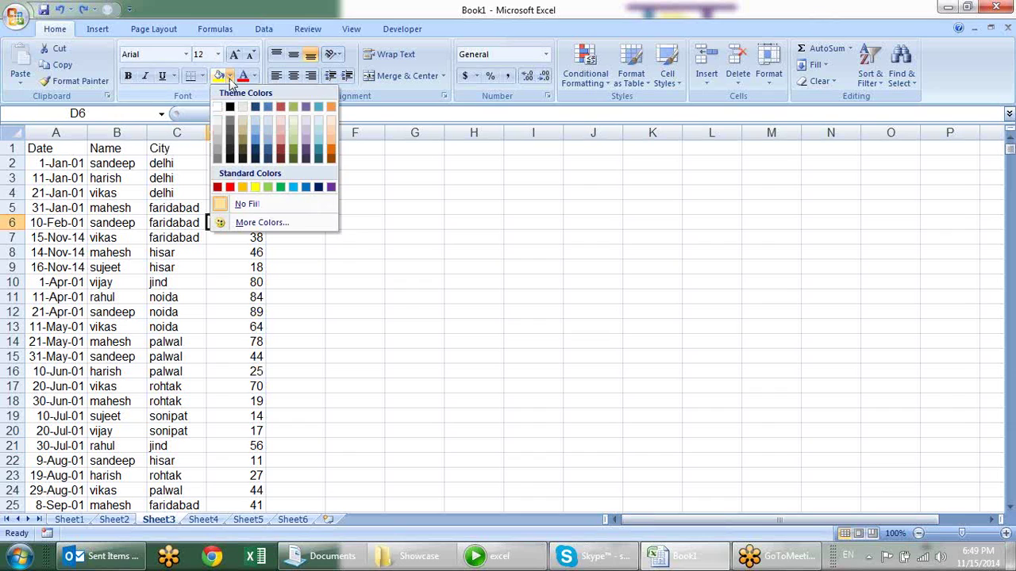
{"action": "left_click", "coordinate": [229, 186]}
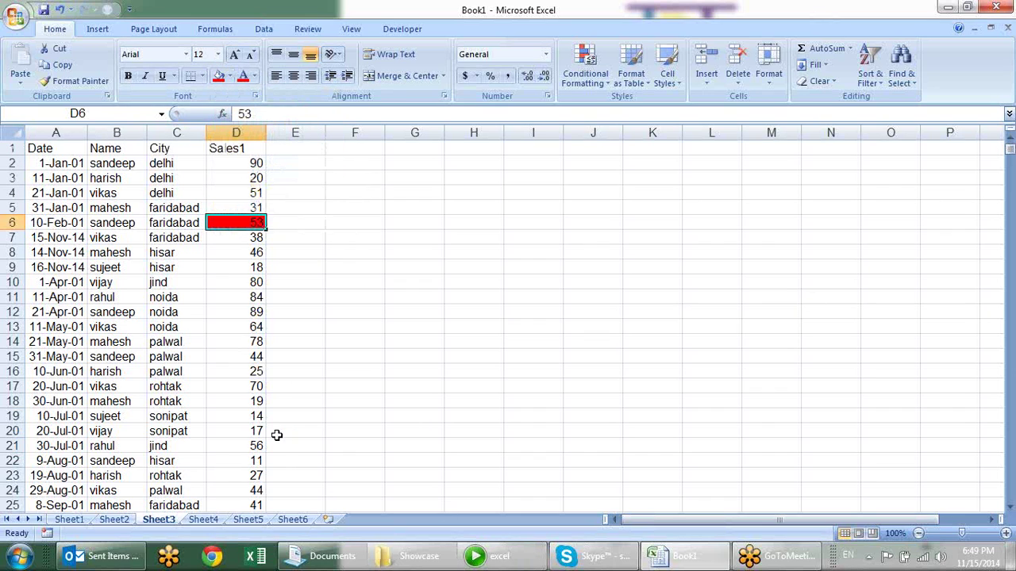
{"action": "left_click", "coordinate": [253, 401]}
{"action": "key", "text": "F4"}
Step: Fill D39 and D25 red as well, then start the sort command from a table cell
{"action": "scroll", "coordinate": [309, 390], "scroll_direction": "down", "scroll_amount": 4}
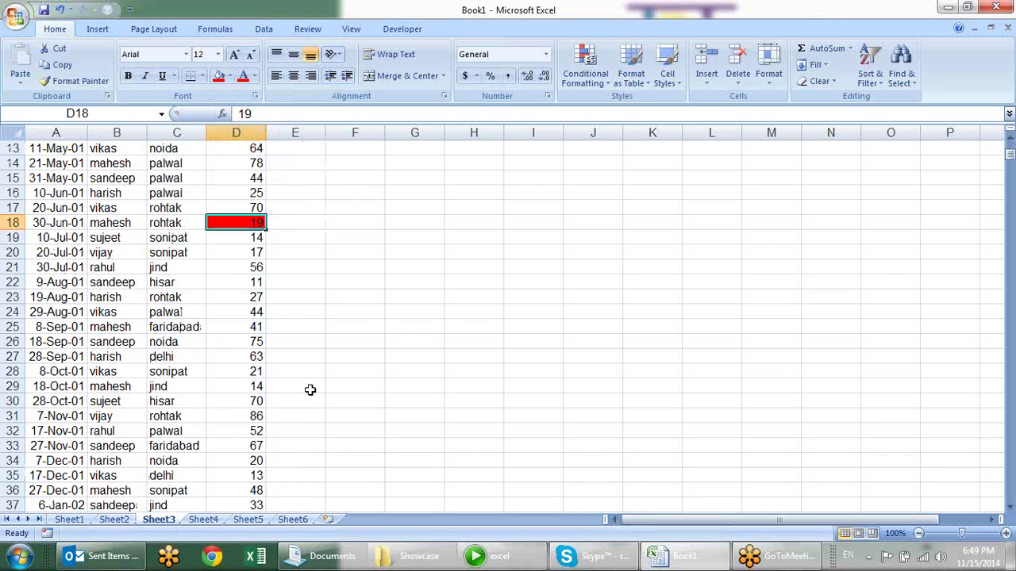
{"action": "scroll", "coordinate": [309, 390], "scroll_direction": "down", "scroll_amount": 1}
{"action": "left_click", "coordinate": [220, 489]}
{"action": "key", "text": "F4"}
{"action": "left_click", "coordinate": [226, 281]}
{"action": "key", "text": "F4"}
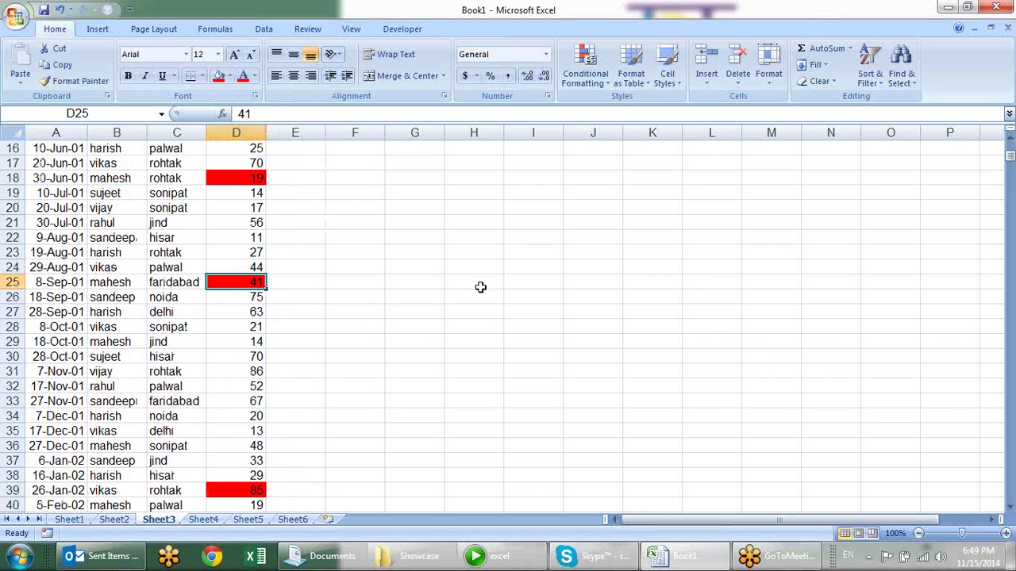
{"action": "scroll", "coordinate": [483, 290], "scroll_direction": "up", "scroll_amount": 5}
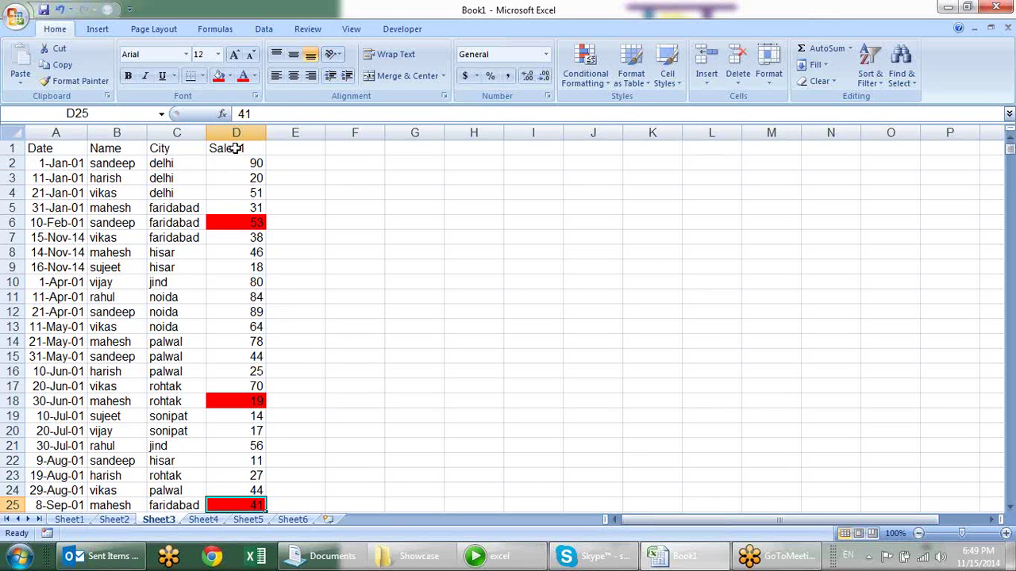
{"action": "left_click", "coordinate": [230, 175]}
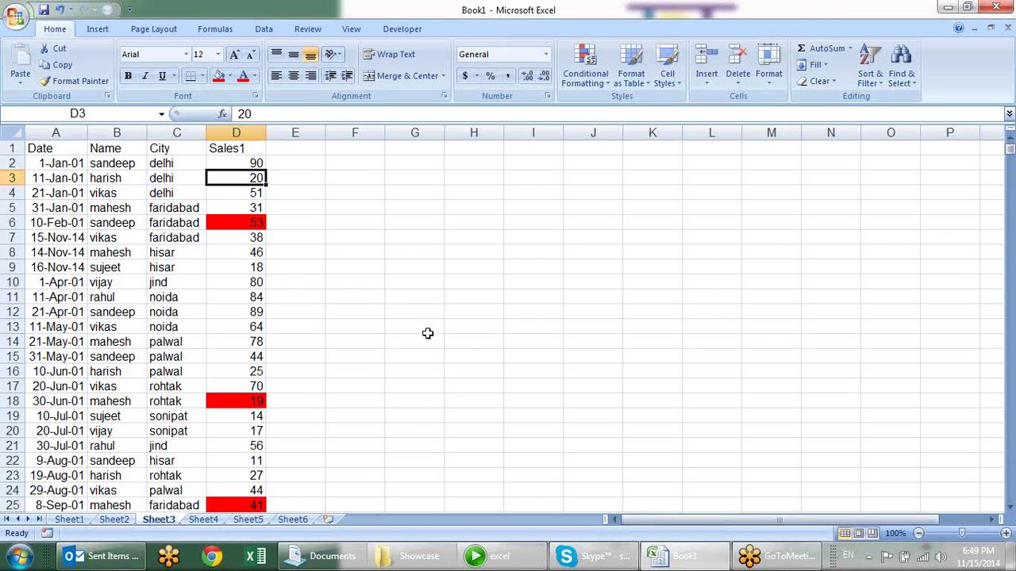
{"action": "key", "text": "alt+a"}
Step: Sort the table by Sales1 cell colour with red-filled cells on top
{"action": "key", "text": "s"}
{"action": "key", "text": "s"}
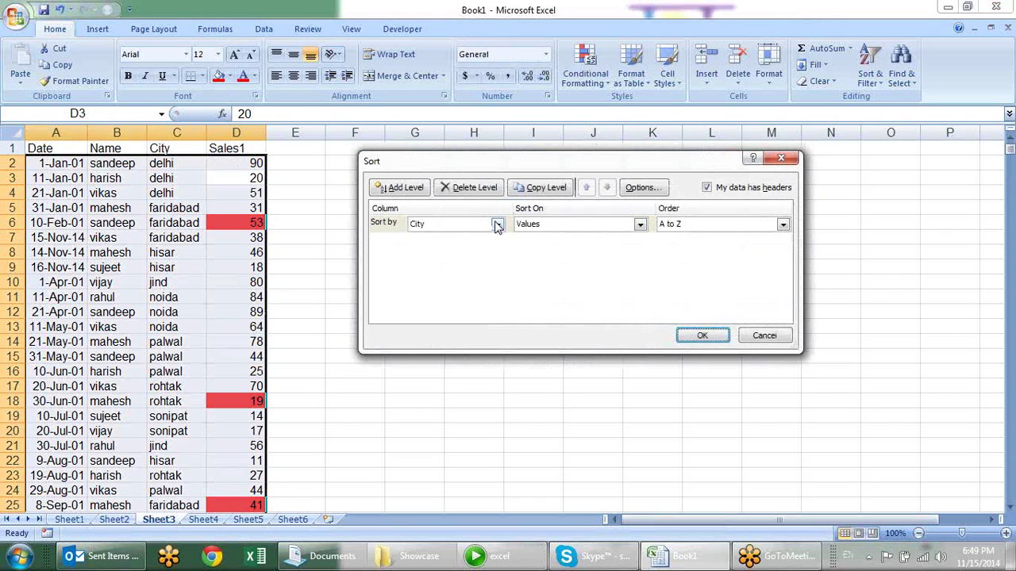
{"action": "left_click", "coordinate": [497, 225]}
{"action": "left_click", "coordinate": [444, 267]}
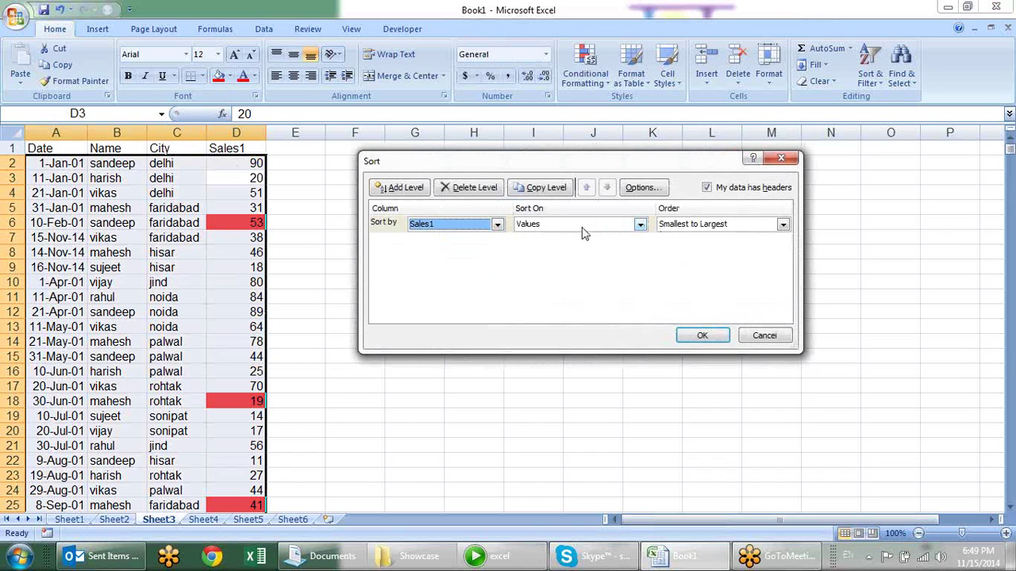
{"action": "left_click", "coordinate": [639, 225]}
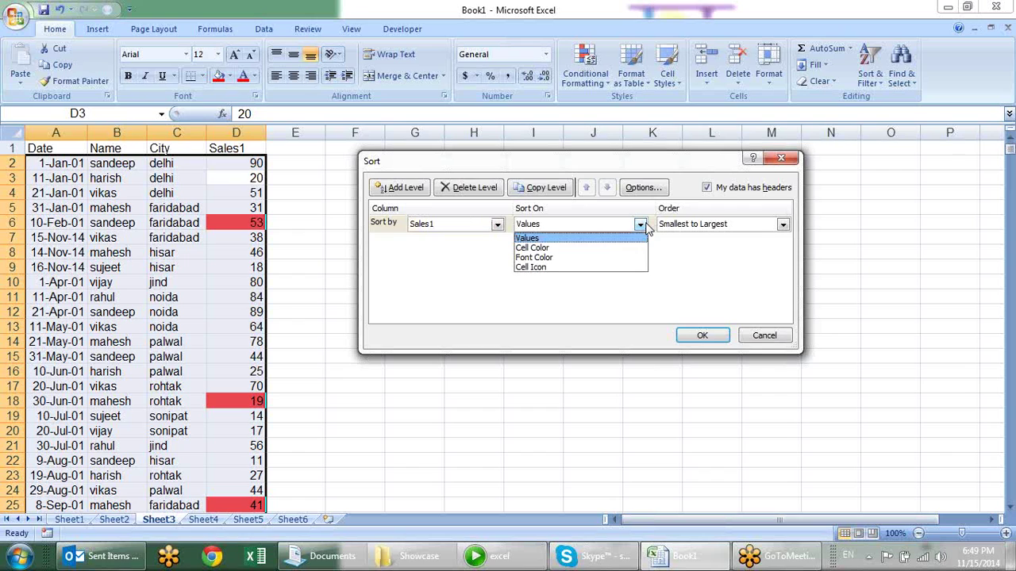
{"action": "left_click", "coordinate": [597, 253]}
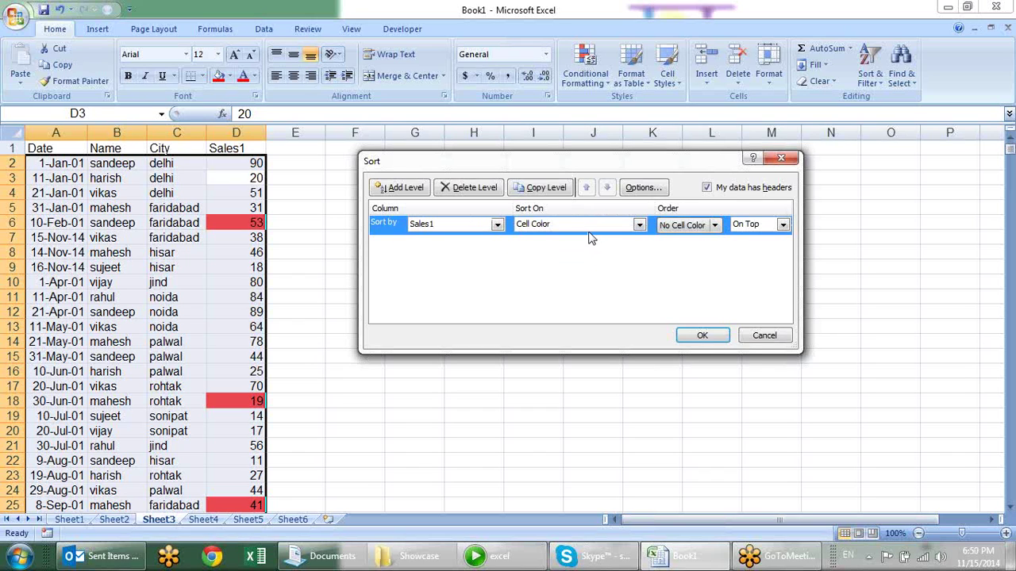
{"action": "left_click", "coordinate": [715, 226]}
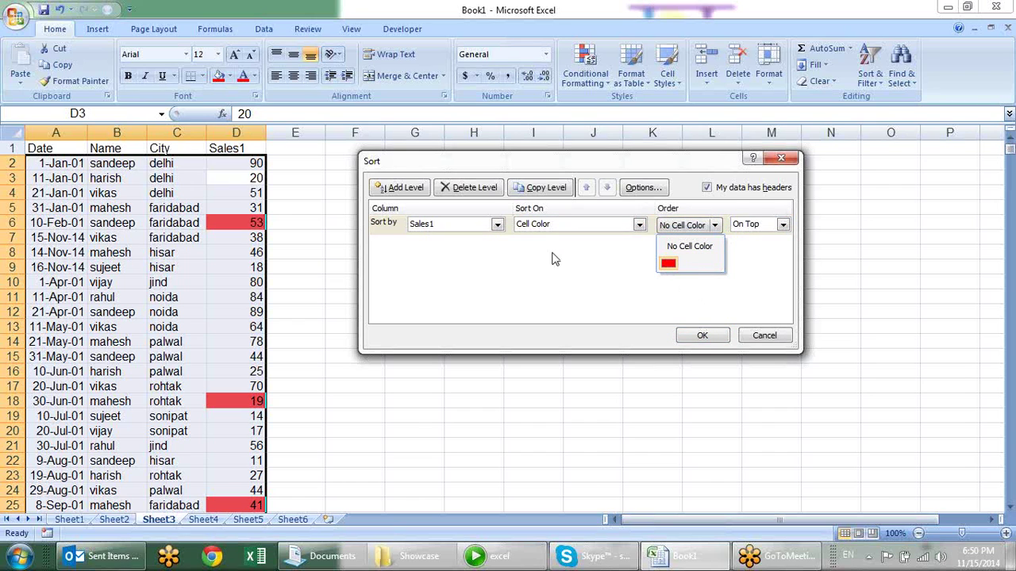
{"action": "left_click", "coordinate": [669, 264]}
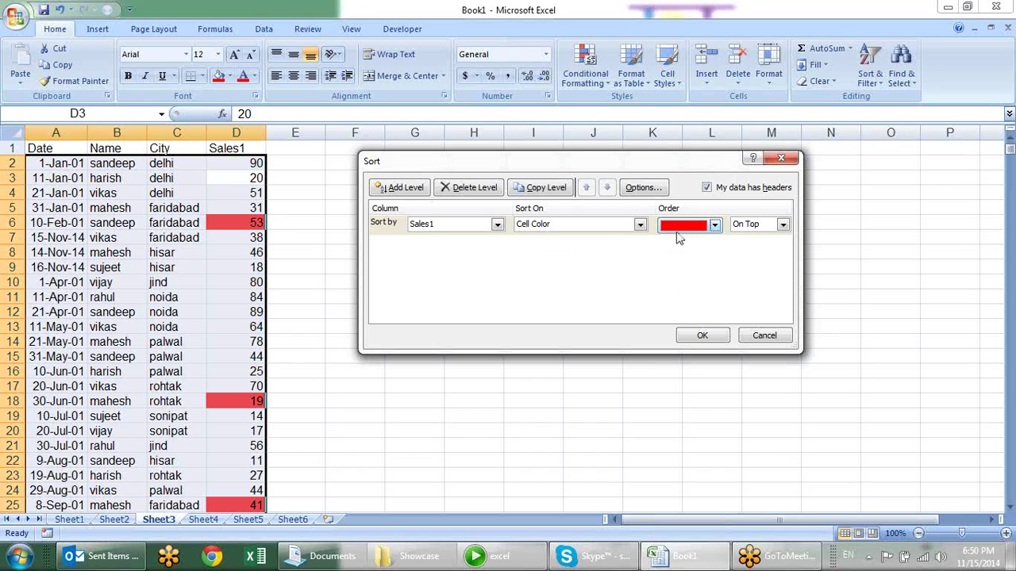
{"action": "left_click", "coordinate": [782, 224]}
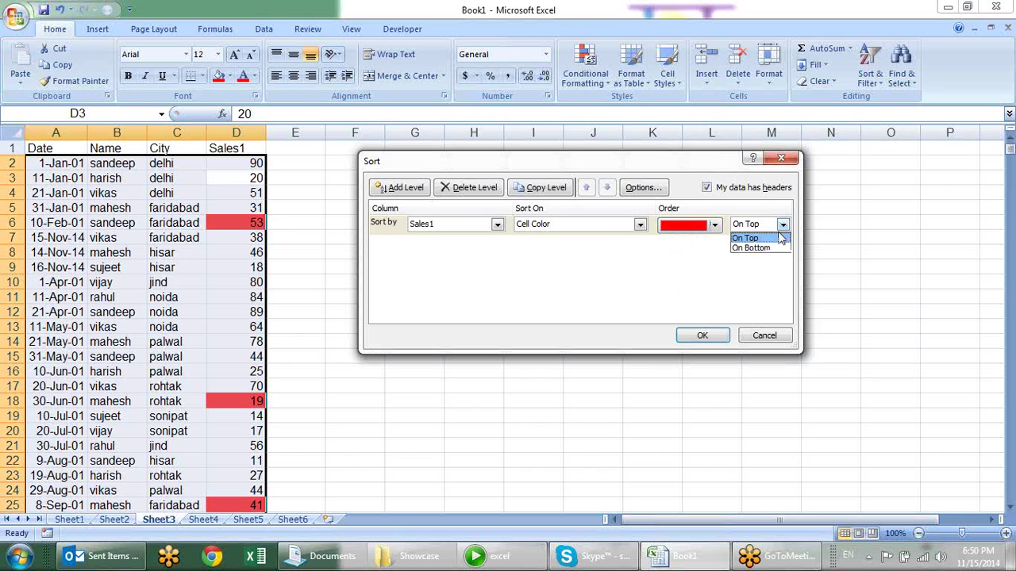
{"action": "left_click", "coordinate": [778, 239]}
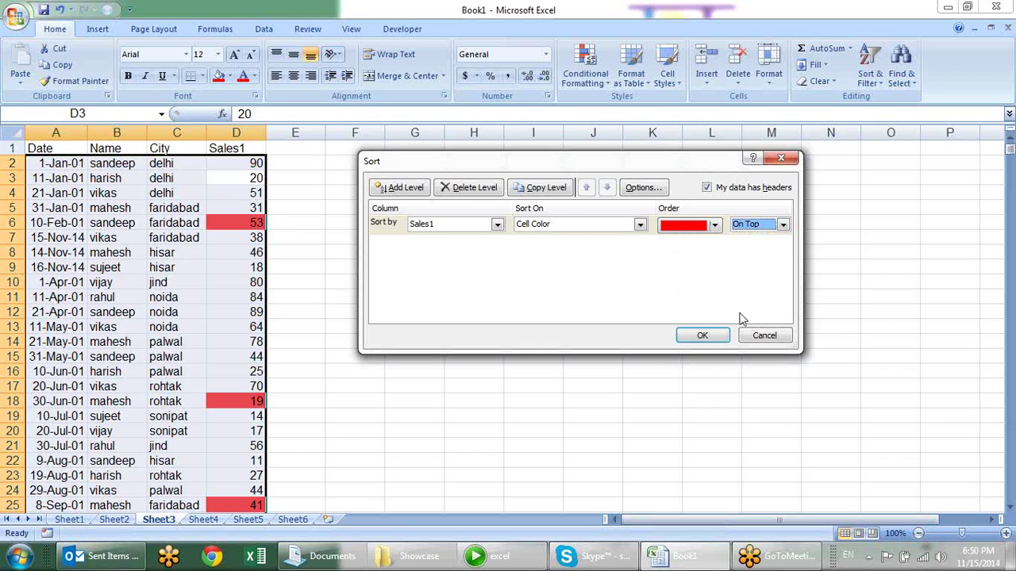
{"action": "left_click", "coordinate": [702, 335]}
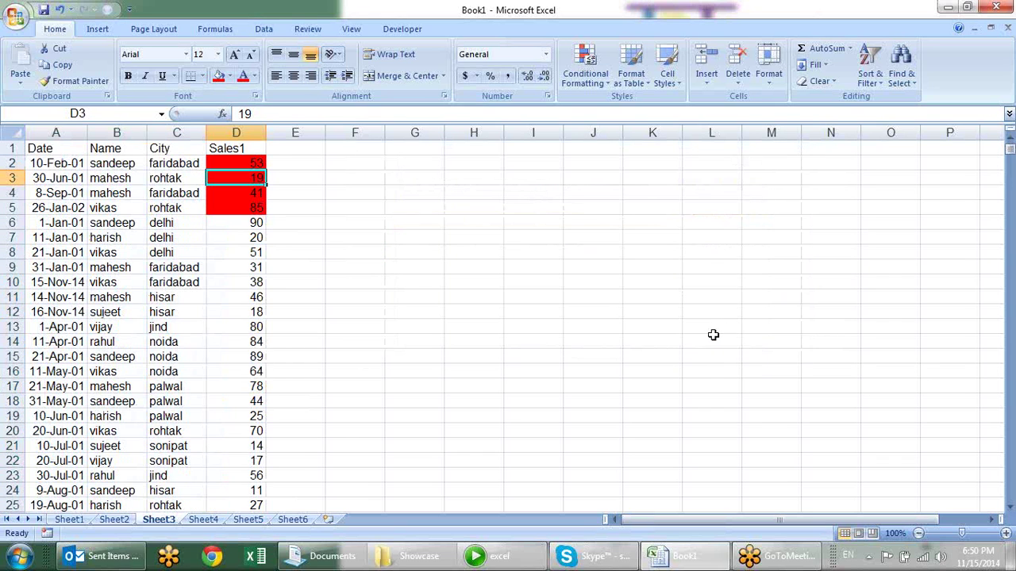
Step: Undo the colour sort to restore the original row order
{"action": "key", "text": "ctrl+z"}
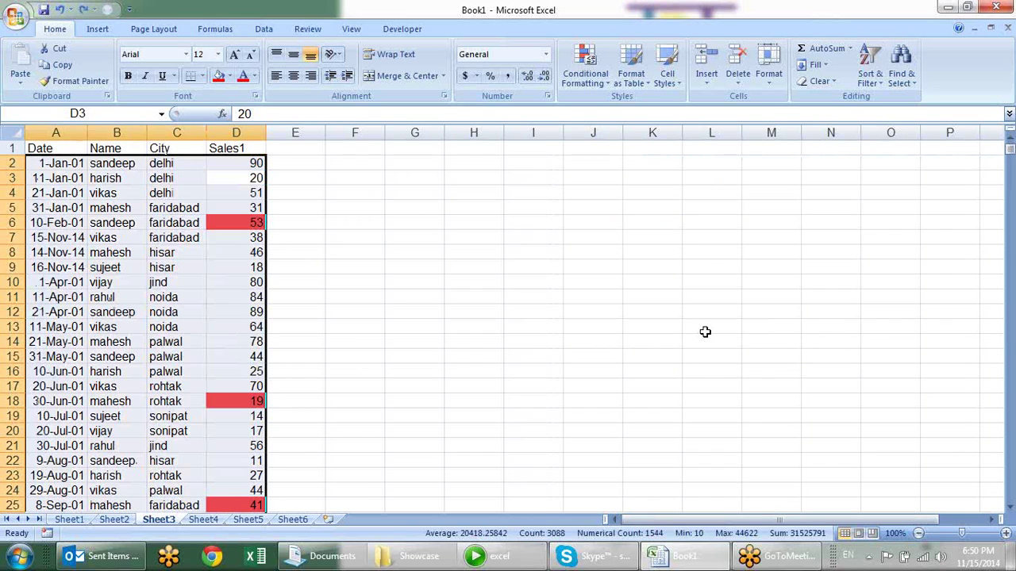
{"action": "left_click", "coordinate": [536, 250]}
{"action": "left_click", "coordinate": [247, 263]}
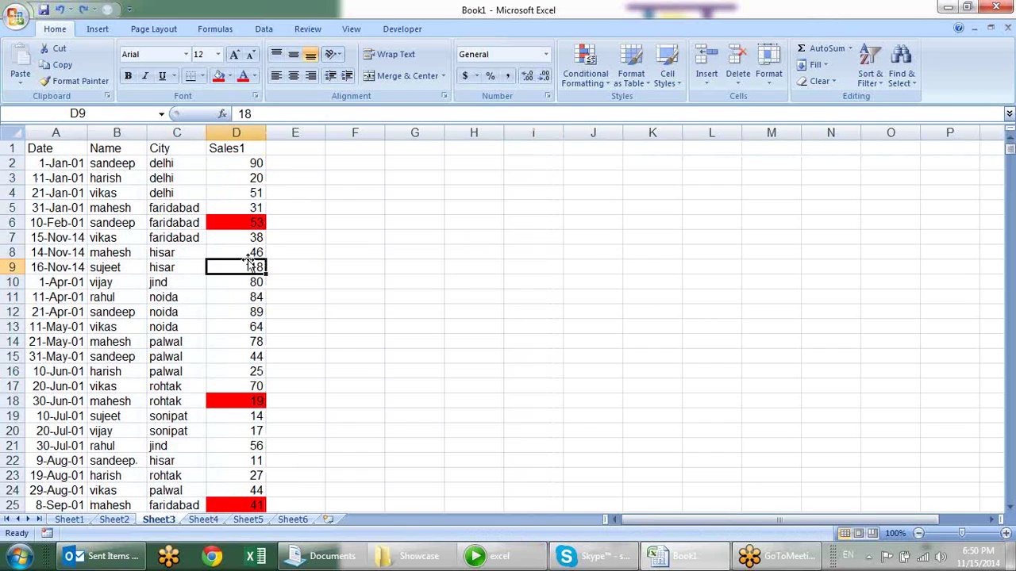
{"action": "left_click", "coordinate": [251, 222]}
Step: Fill Sales1 cells D8, D22 and D30 orange
{"action": "left_click", "coordinate": [245, 250]}
{"action": "left_click", "coordinate": [228, 76]}
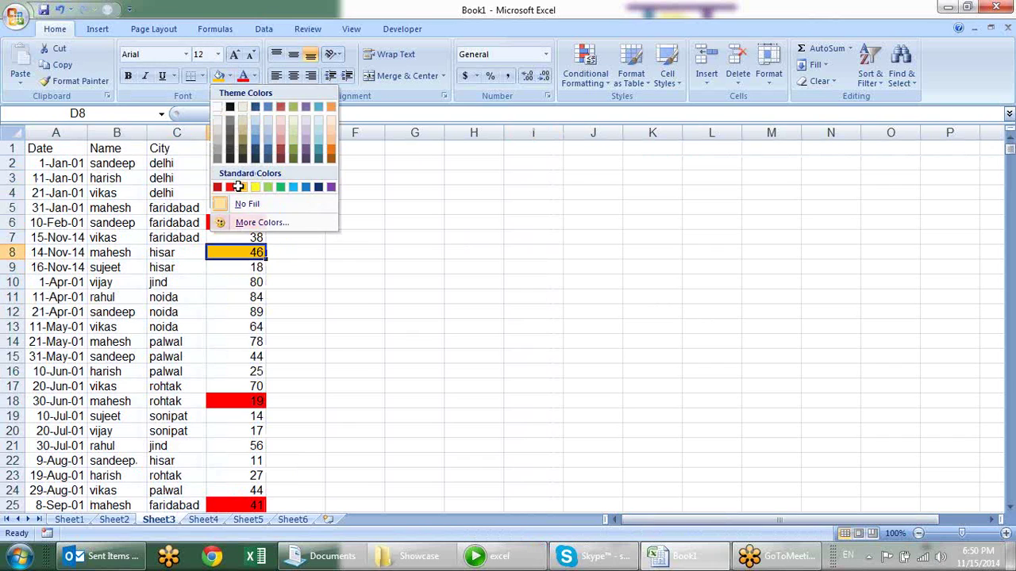
{"action": "left_click", "coordinate": [242, 186]}
{"action": "left_click", "coordinate": [258, 459]}
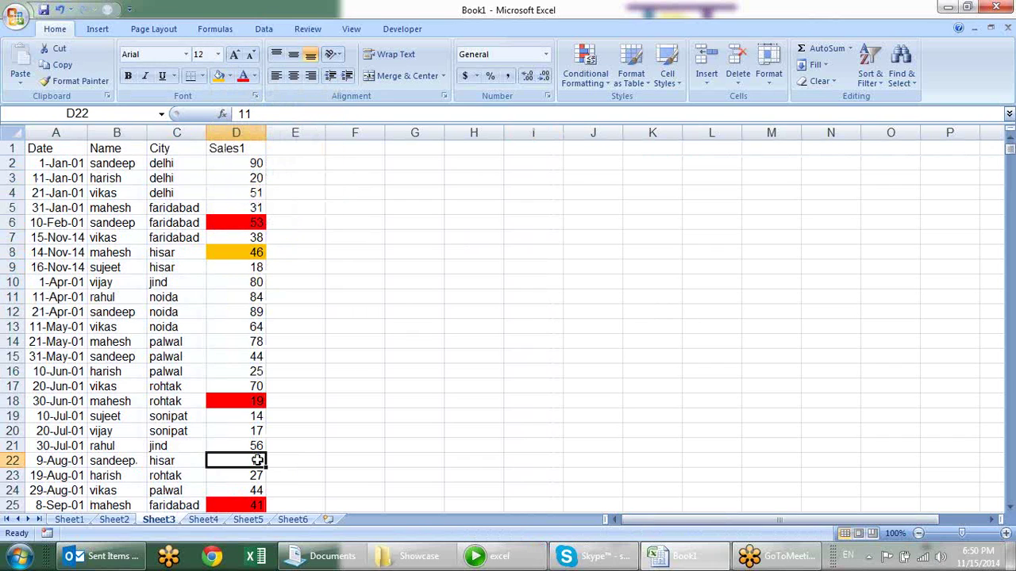
{"action": "key", "text": "F4"}
{"action": "scroll", "coordinate": [261, 397], "scroll_direction": "down", "scroll_amount": 4}
{"action": "left_click", "coordinate": [260, 398]}
{"action": "key", "text": "F4"}
{"action": "scroll", "coordinate": [550, 257], "scroll_direction": "up", "scroll_amount": 4}
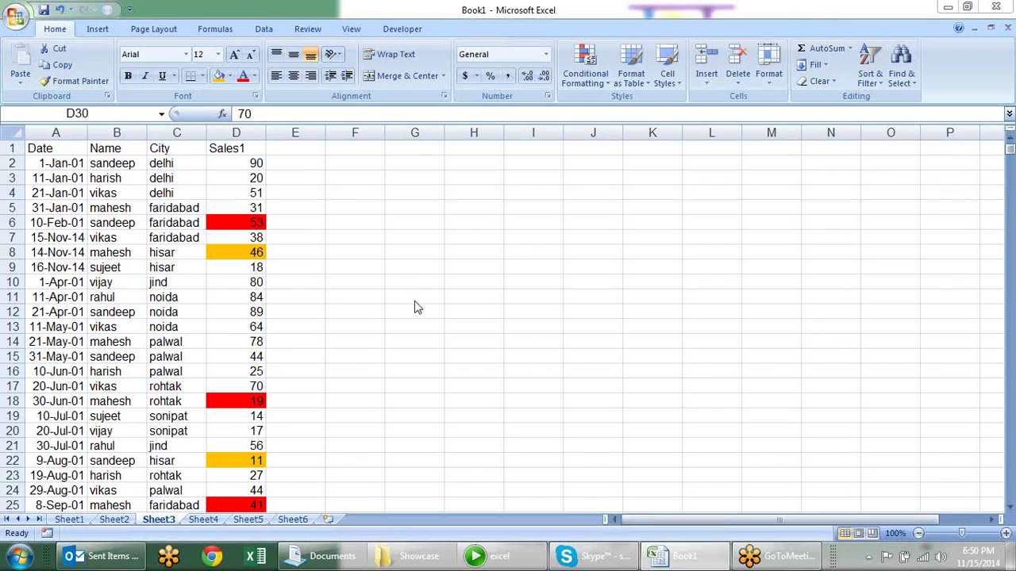
{"action": "left_click", "coordinate": [260, 227]}
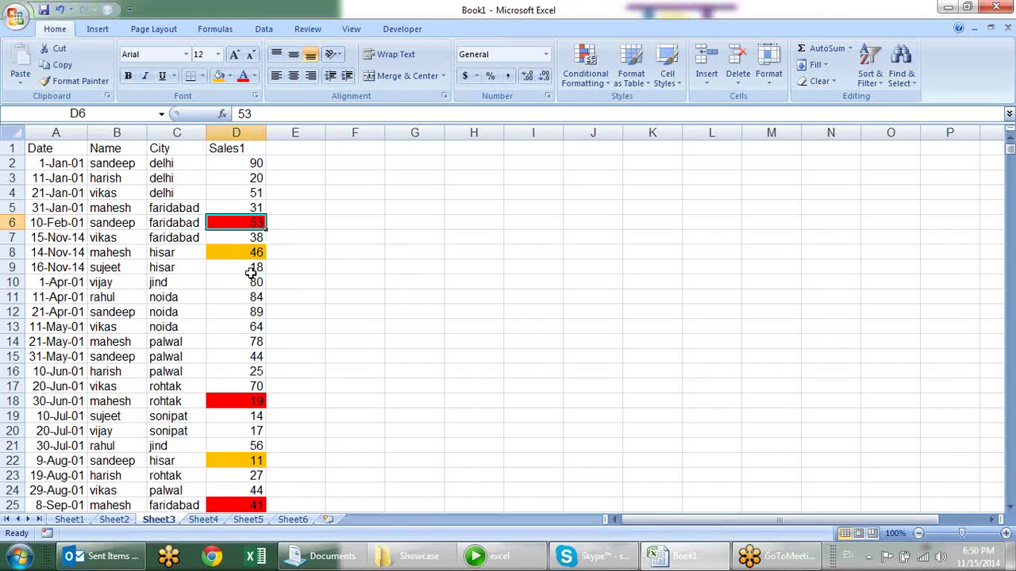
{"action": "left_click", "coordinate": [247, 253]}
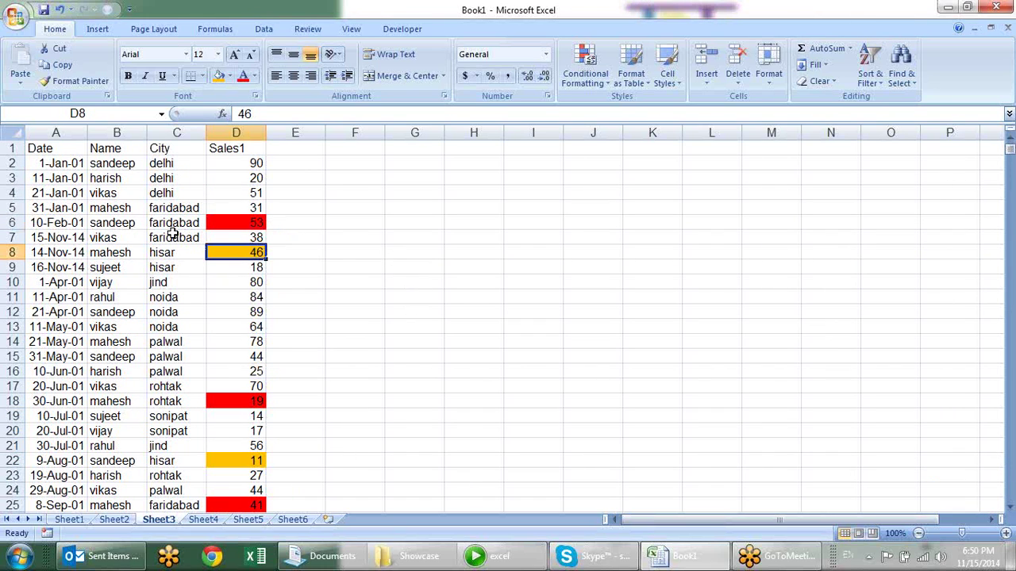
Step: Set the first sort level to Sales1 by cell colour with red on top
{"action": "key", "text": "alt+d"}
{"action": "key", "text": "s"}
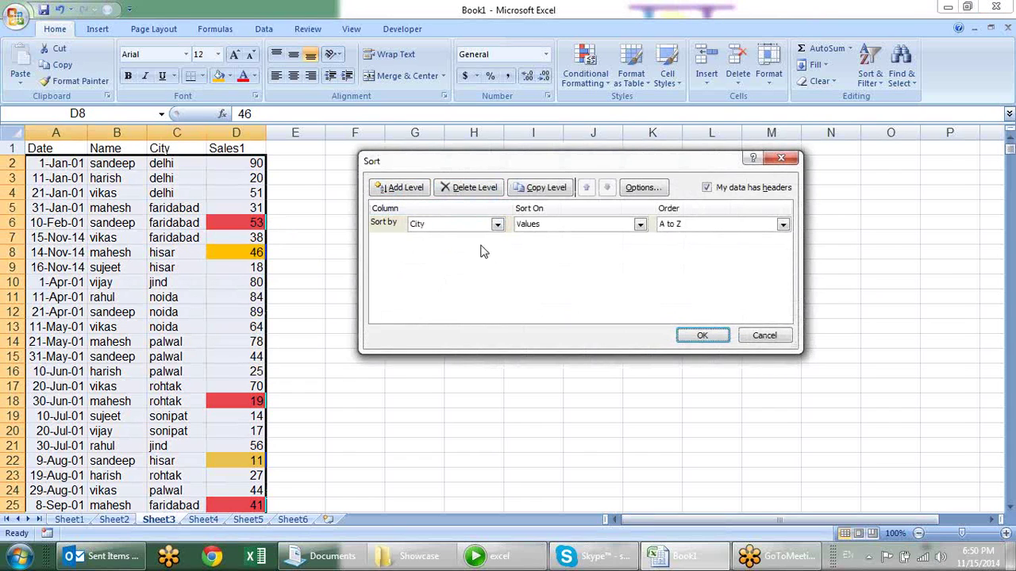
{"action": "left_click", "coordinate": [564, 224]}
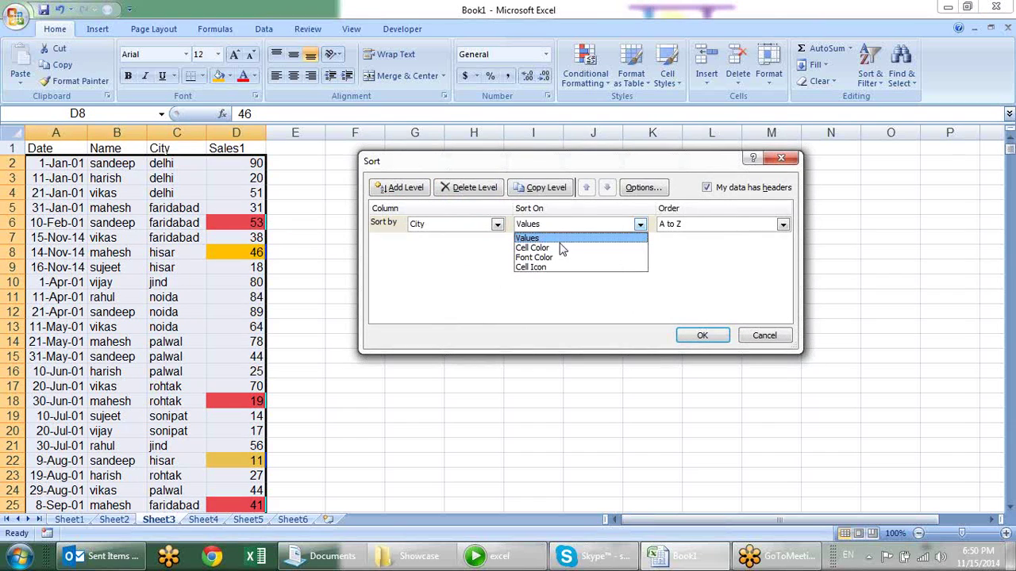
{"action": "left_click", "coordinate": [561, 248]}
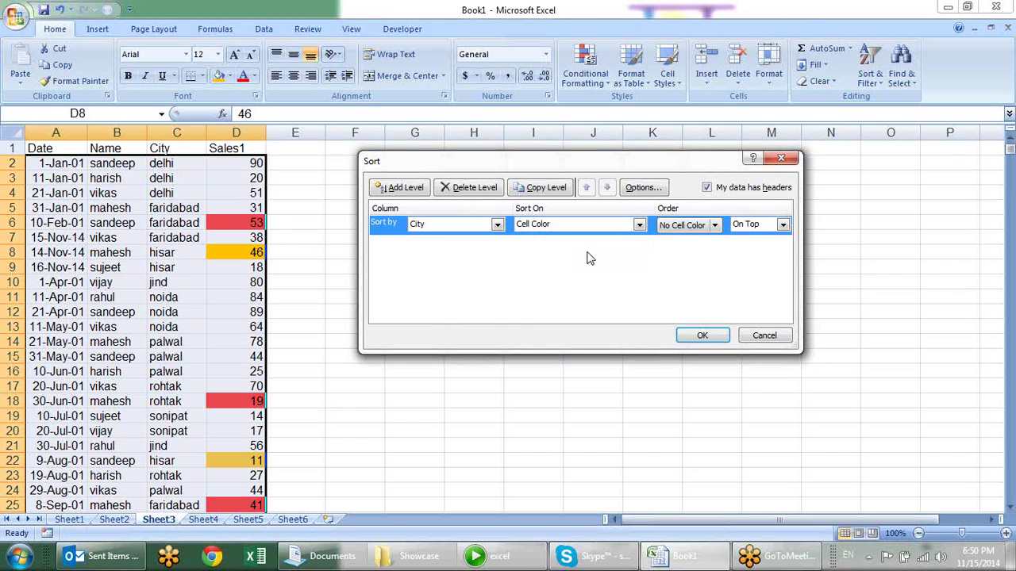
{"action": "left_click", "coordinate": [716, 226]}
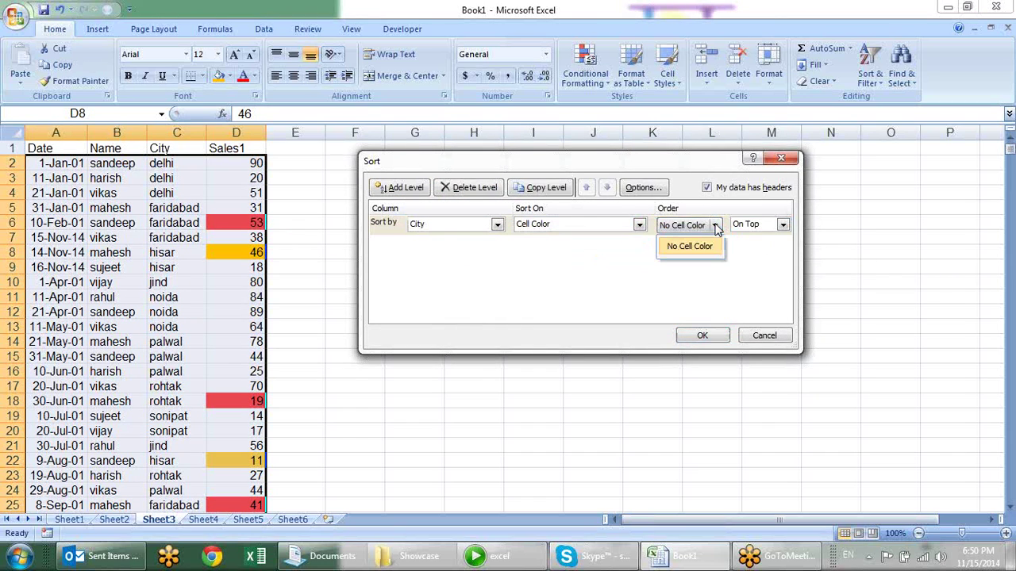
{"action": "left_click", "coordinate": [494, 228]}
{"action": "left_click", "coordinate": [494, 228]}
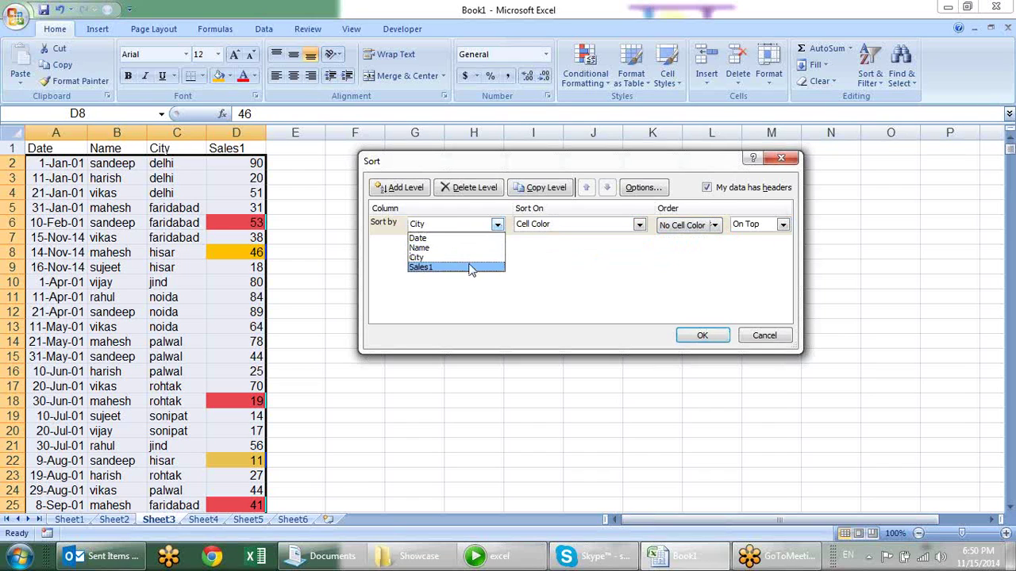
{"action": "left_click", "coordinate": [472, 270]}
{"action": "left_click", "coordinate": [711, 226]}
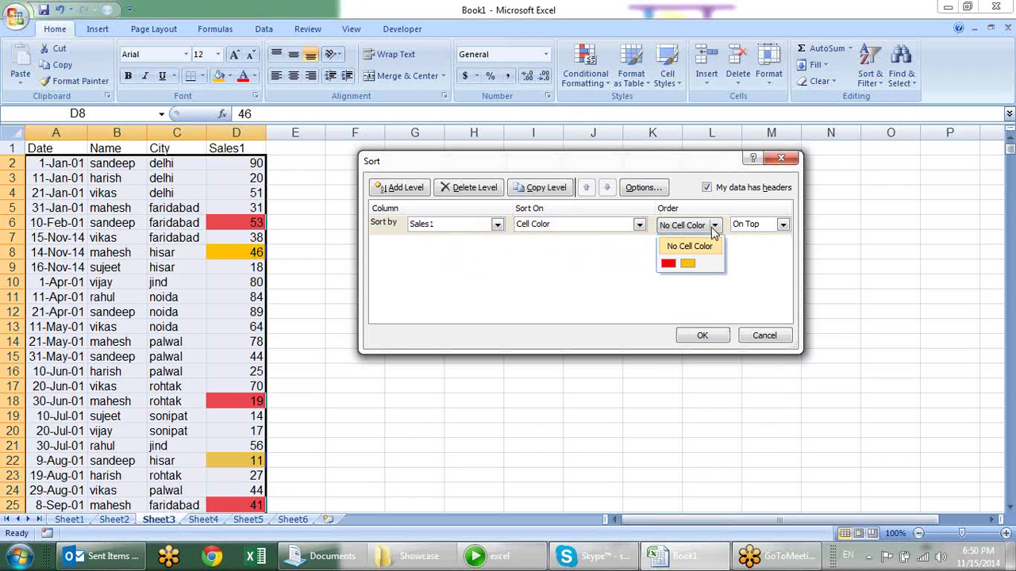
{"action": "left_click", "coordinate": [668, 264]}
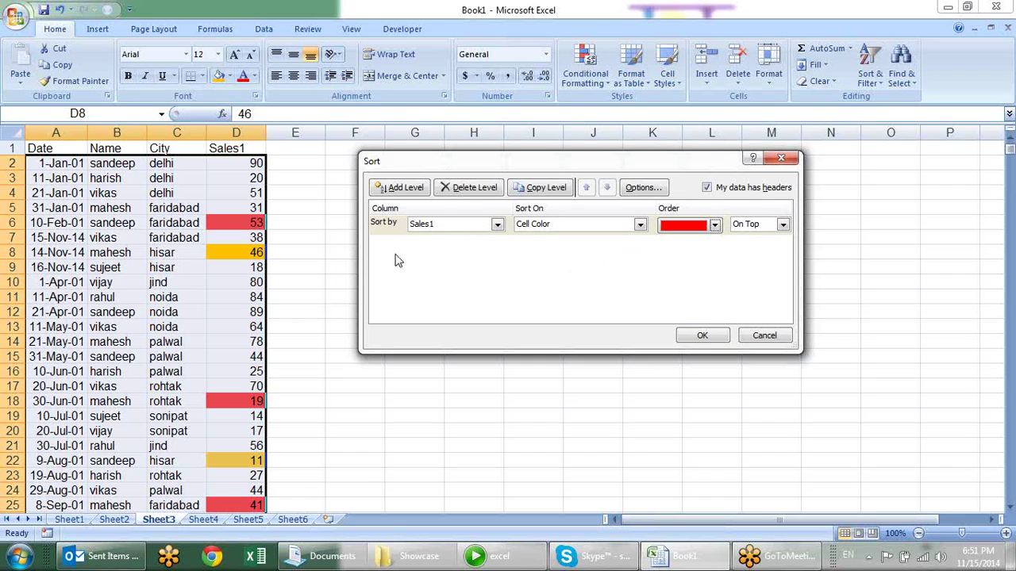
Step: Add a second Sales1 cell-colour level with orange on top and apply the sort
{"action": "left_click", "coordinate": [414, 191]}
{"action": "left_click", "coordinate": [497, 244]}
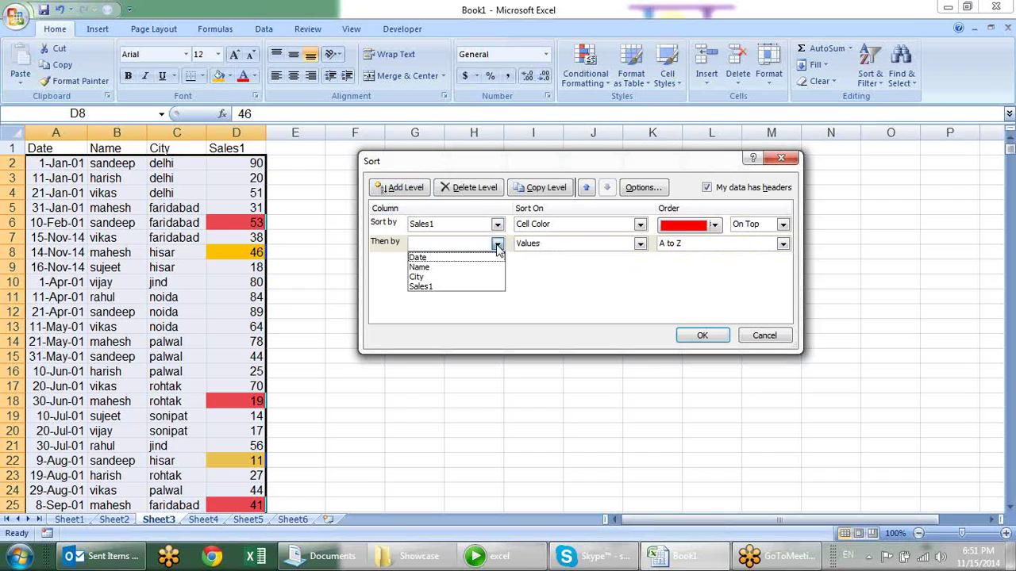
{"action": "left_click", "coordinate": [449, 286]}
{"action": "left_click", "coordinate": [639, 244]}
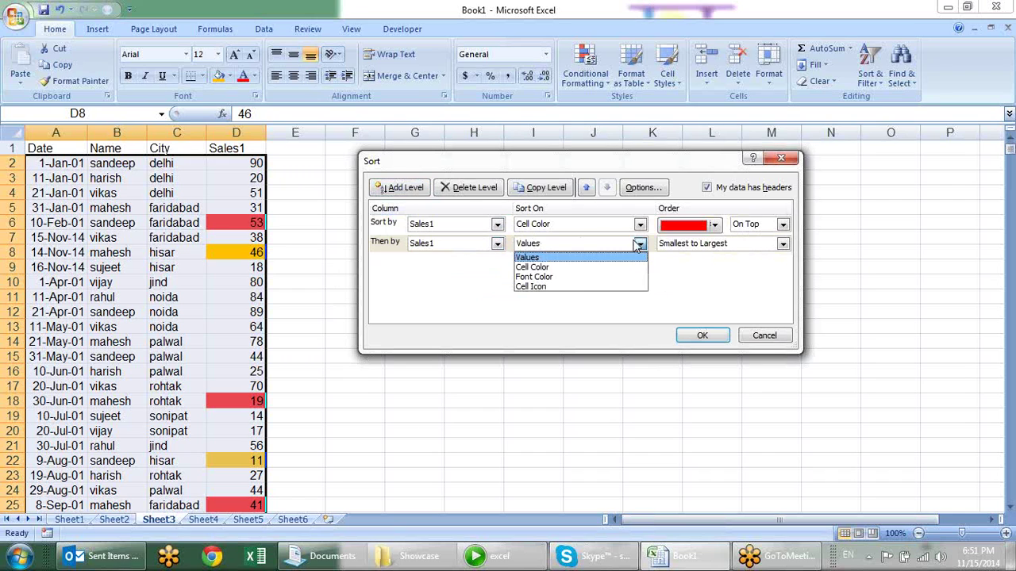
{"action": "left_click", "coordinate": [578, 267]}
{"action": "left_click", "coordinate": [714, 244]}
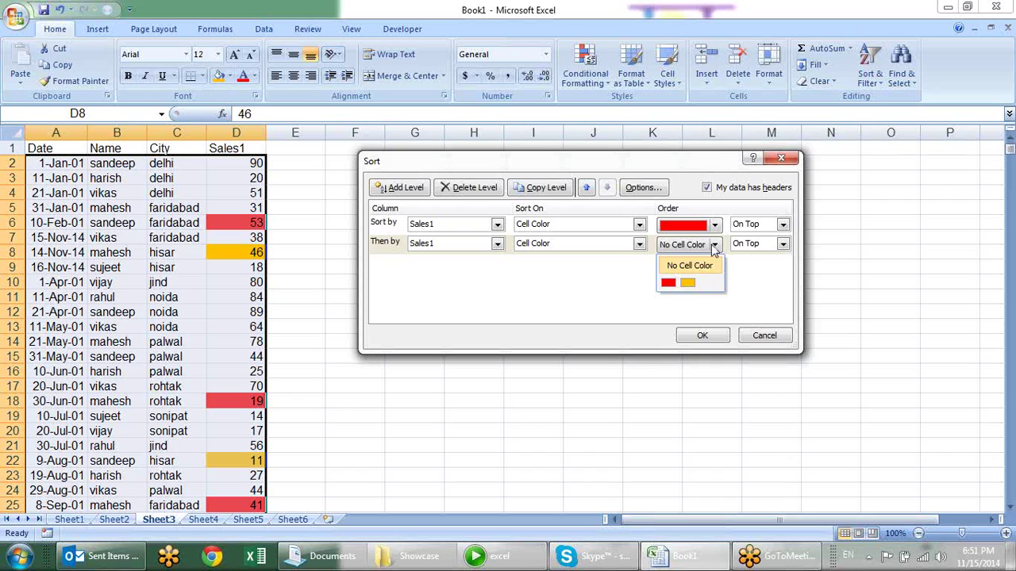
{"action": "left_click", "coordinate": [688, 283]}
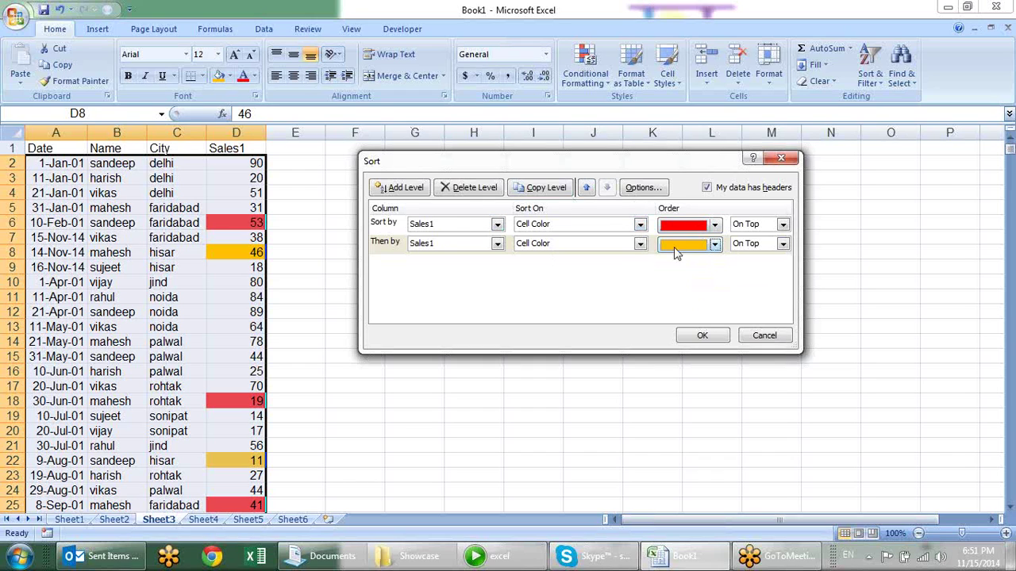
{"action": "left_click", "coordinate": [702, 335]}
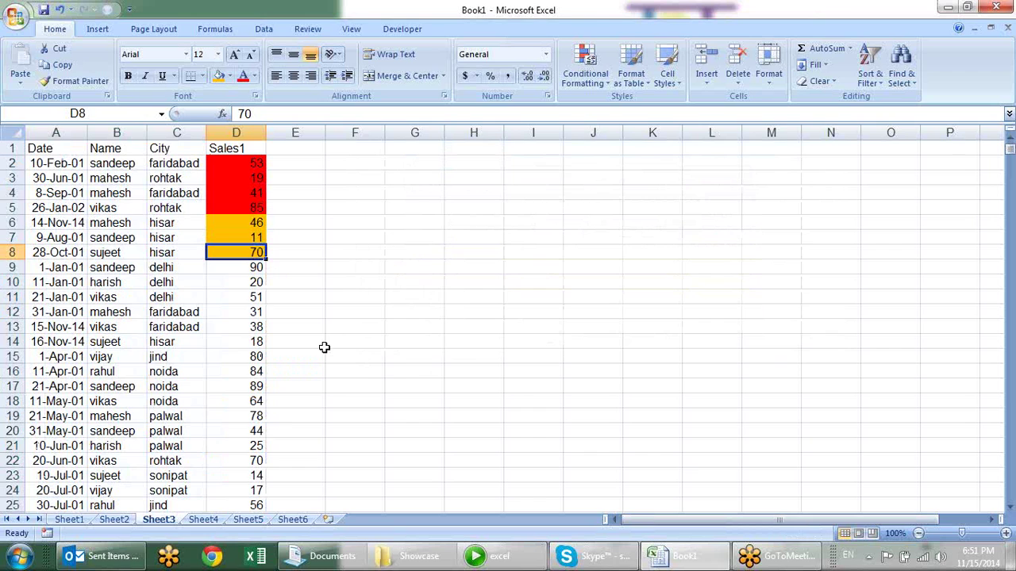
Step: Review the Sort settings, then close them without sorting
{"action": "key", "text": "alt+d"}
{"action": "key", "text": "s"}
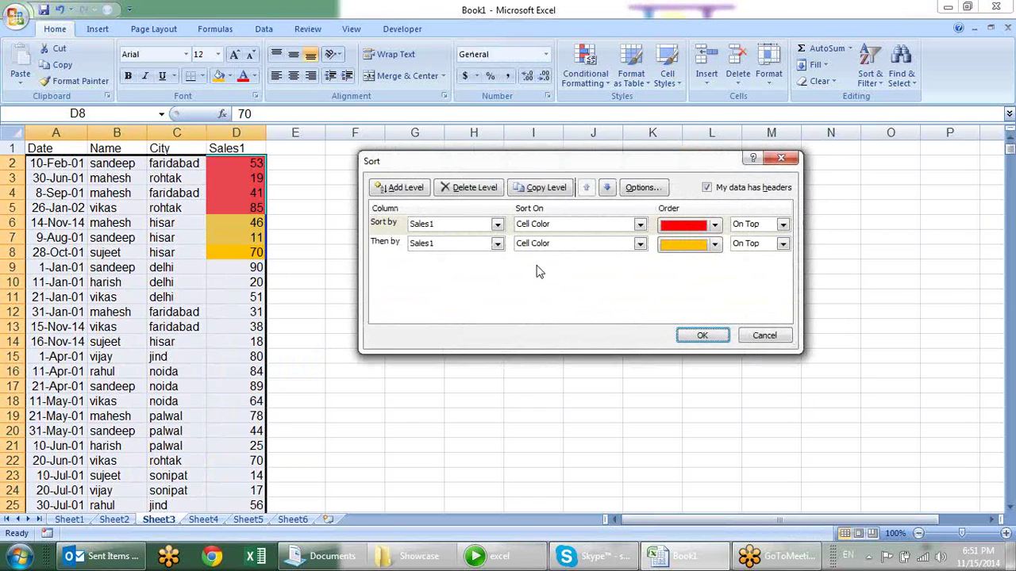
{"action": "left_click", "coordinate": [782, 225]}
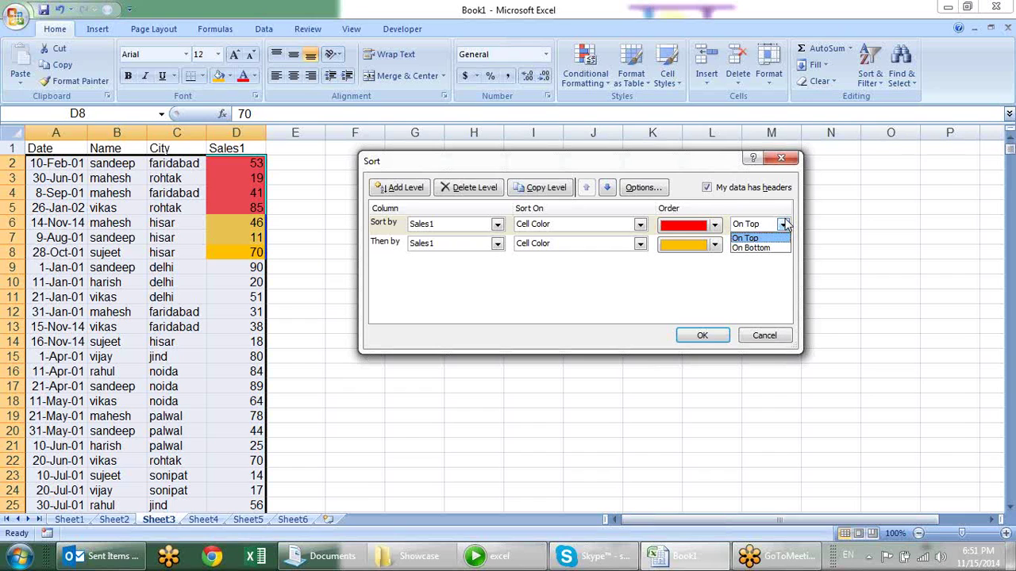
{"action": "left_click", "coordinate": [641, 226]}
{"action": "left_click", "coordinate": [640, 226]}
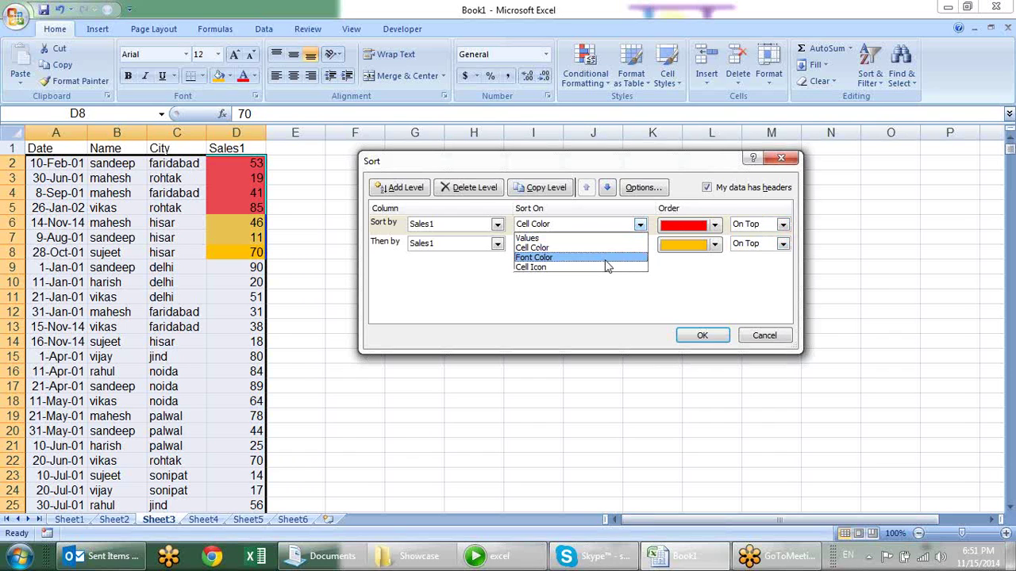
{"action": "key", "text": "Escape"}
{"action": "key", "text": "Escape"}
Step: Set cells D2:D8 to No Fill
{"action": "mouse_move", "coordinate": [260, 161]}
{"action": "left_mouse_down"}
{"action": "mouse_move", "coordinate": [259, 266]}
{"action": "mouse_move", "coordinate": [259, 254]}
{"action": "left_mouse_up"}
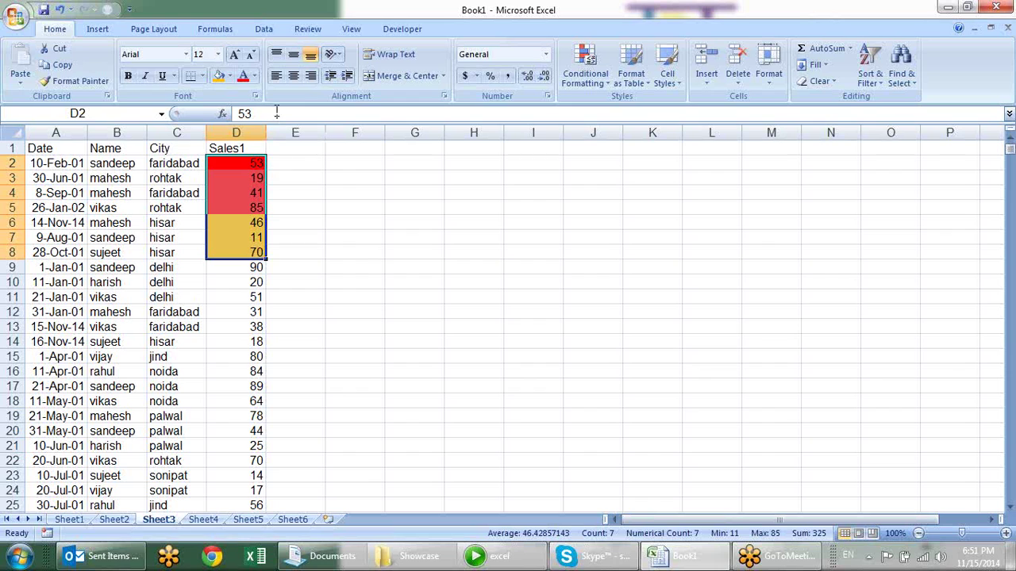
{"action": "left_click", "coordinate": [232, 76]}
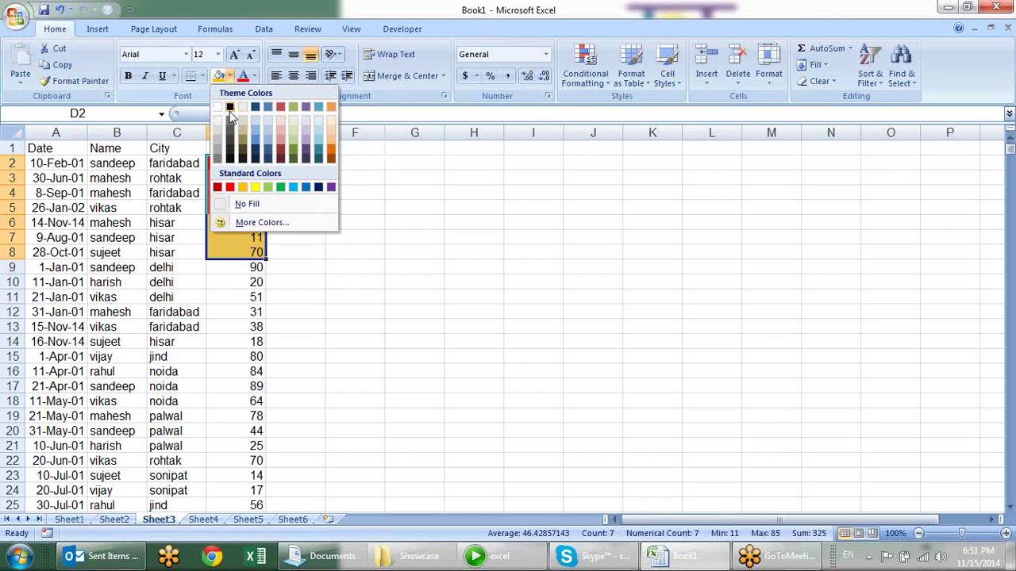
{"action": "left_click", "coordinate": [255, 208]}
Step: Apply the check, exclamation and cross icon set to D2:D773, then open Sort
{"action": "key", "text": "ctrl+shift+Down"}
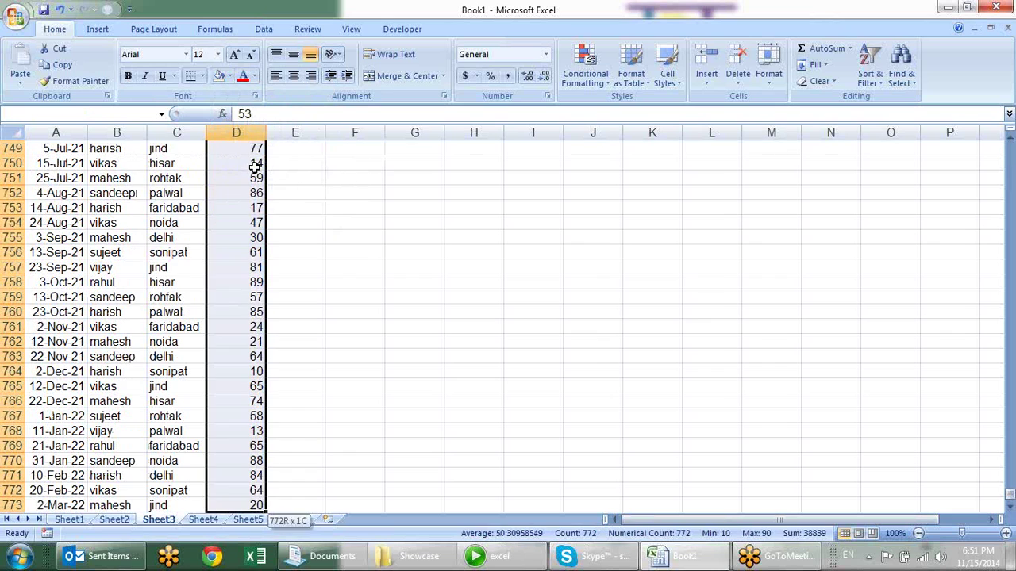
{"action": "left_click", "coordinate": [596, 63]}
{"action": "mouse_move", "coordinate": [607, 282]}
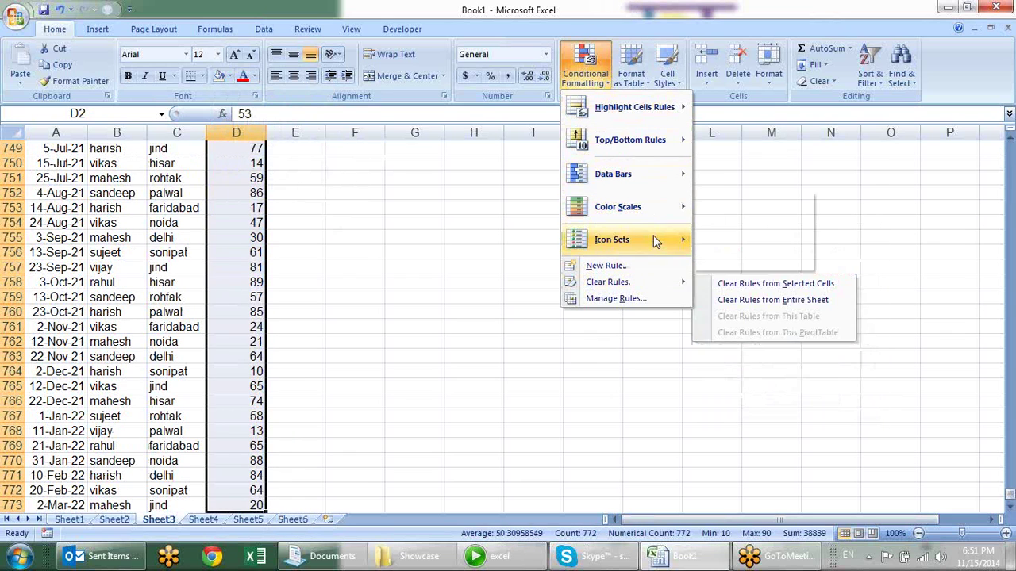
{"action": "mouse_move", "coordinate": [612, 240]}
{"action": "left_click", "coordinate": [825, 302]}
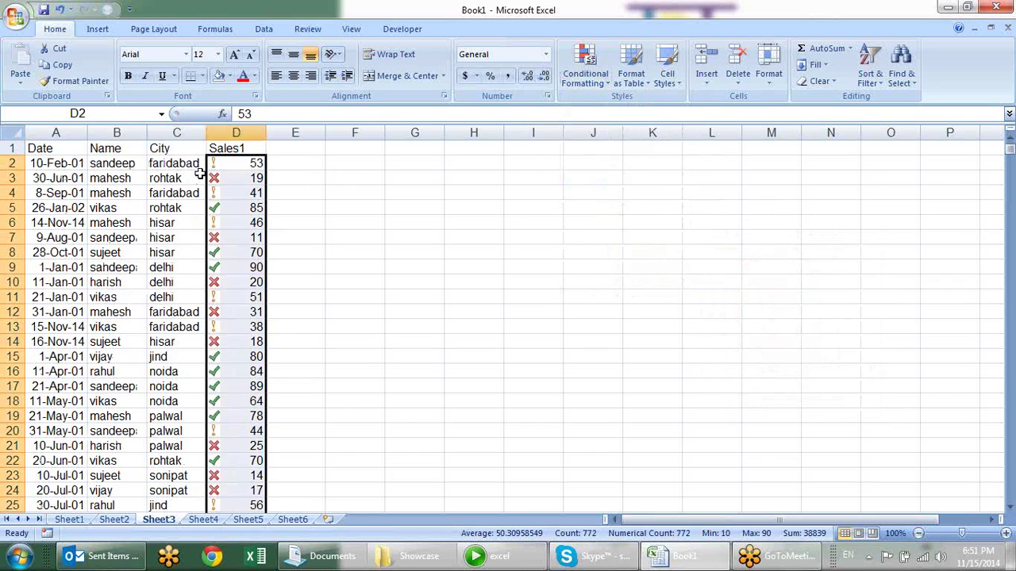
{"action": "type", "text": "s"}
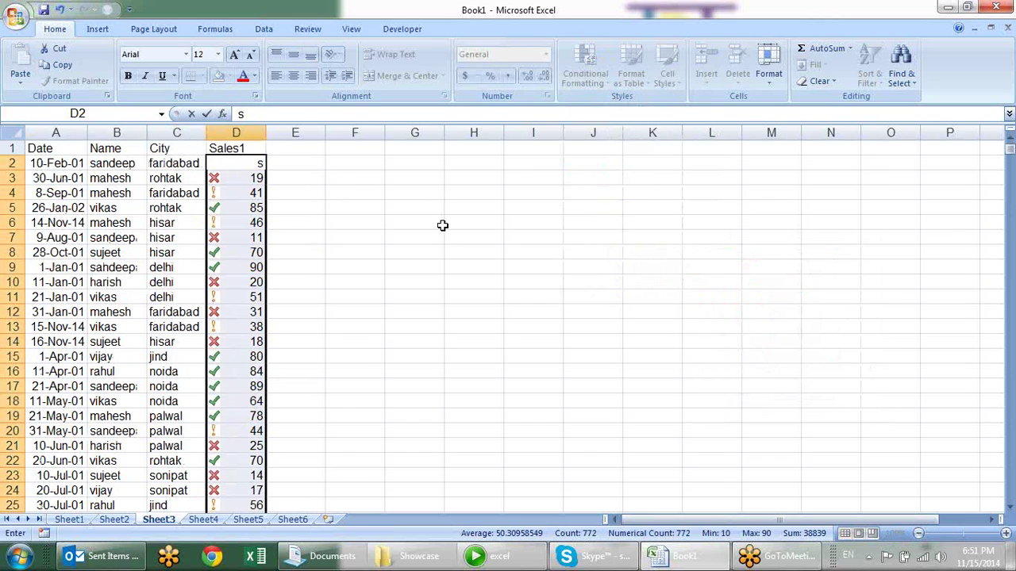
{"action": "key", "text": "Escape"}
{"action": "key", "text": "alt+d"}
{"action": "key", "text": "s"}
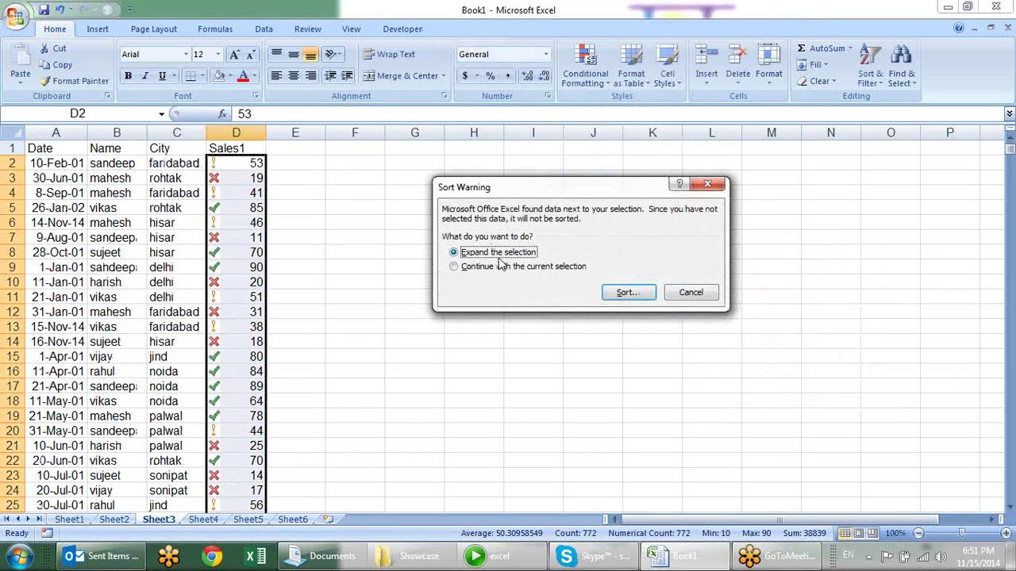
Step: Expand to the whole table, delete the red level, and sort Sales1 by icon with checks on top
{"action": "left_click", "coordinate": [627, 293]}
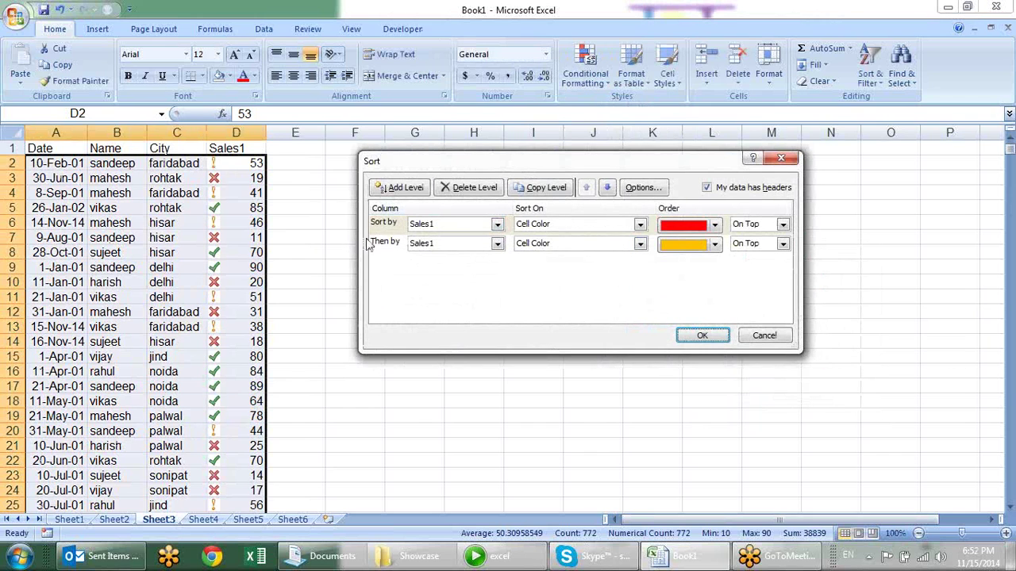
{"action": "left_click", "coordinate": [394, 229]}
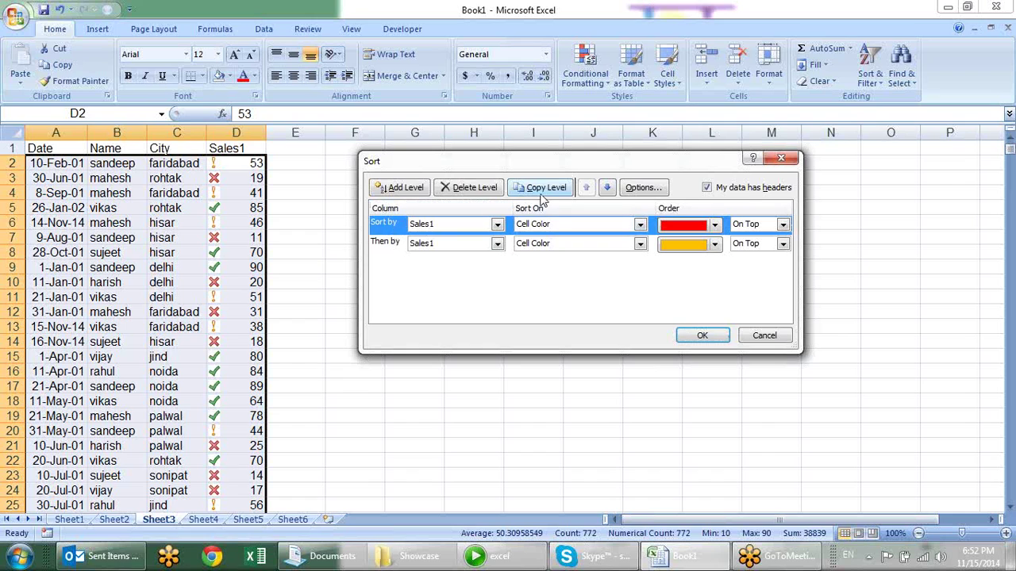
{"action": "left_click", "coordinate": [468, 191]}
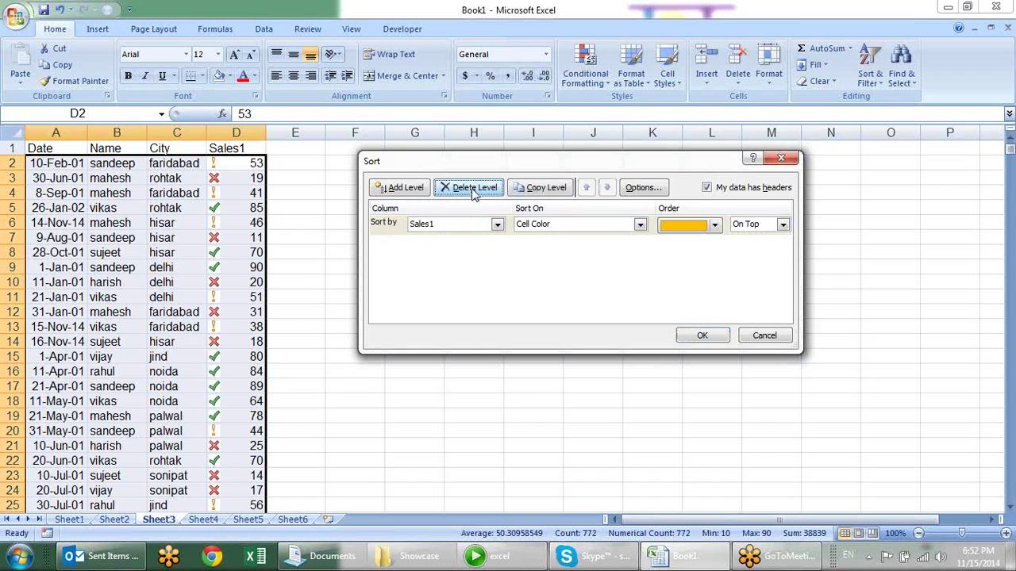
{"action": "left_click", "coordinate": [640, 224]}
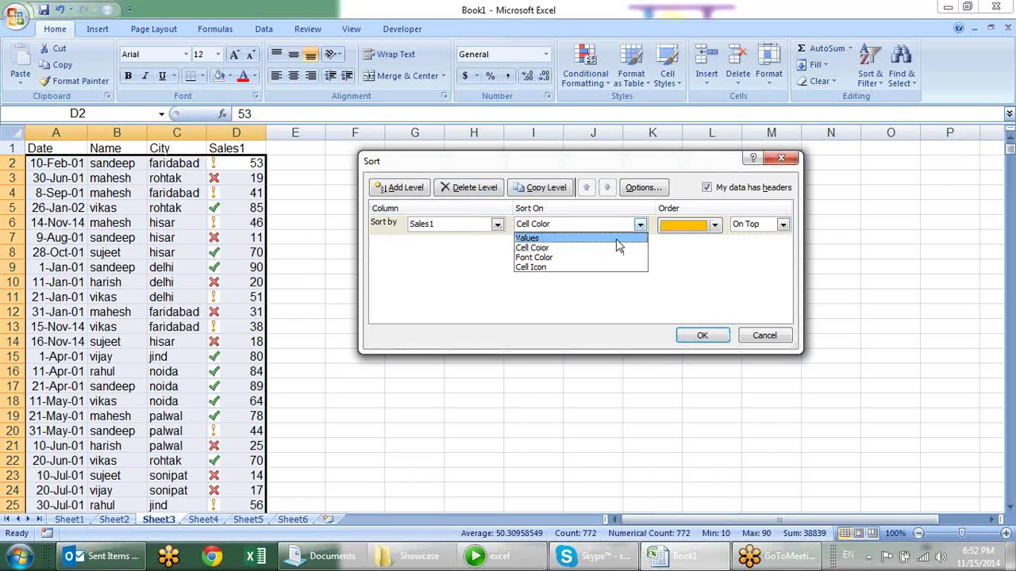
{"action": "left_click", "coordinate": [635, 270]}
{"action": "left_click", "coordinate": [714, 226]}
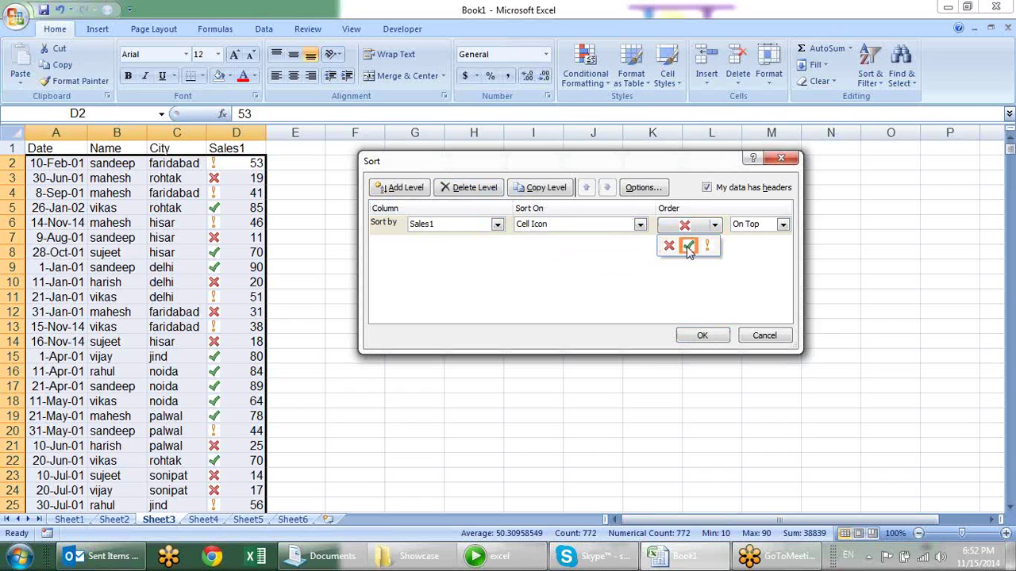
{"action": "left_click", "coordinate": [688, 246]}
Step: Add a second Sales1 cell-icon level with exclamation on top and apply the sort
{"action": "left_click", "coordinate": [401, 188]}
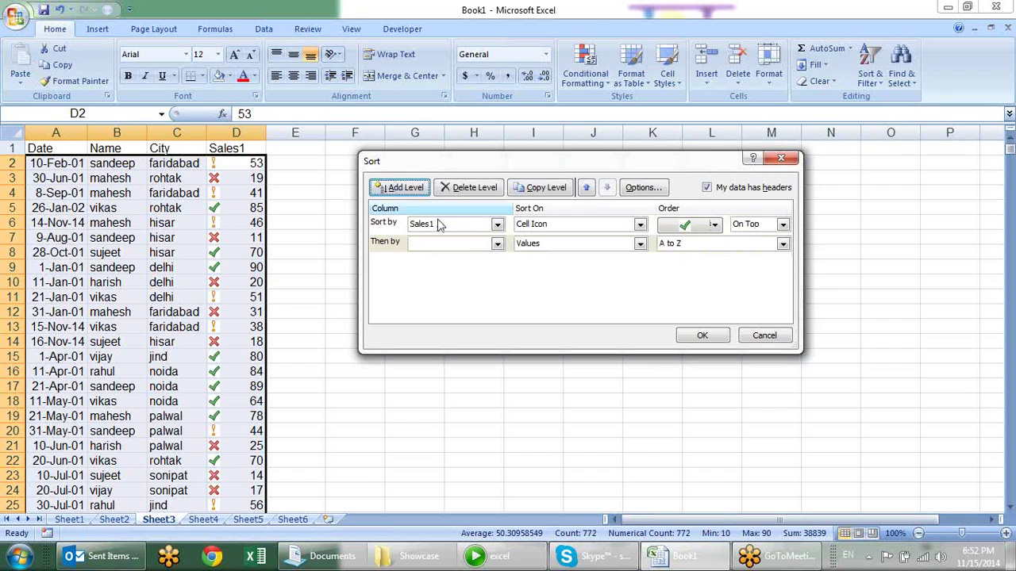
{"action": "left_click", "coordinate": [498, 244]}
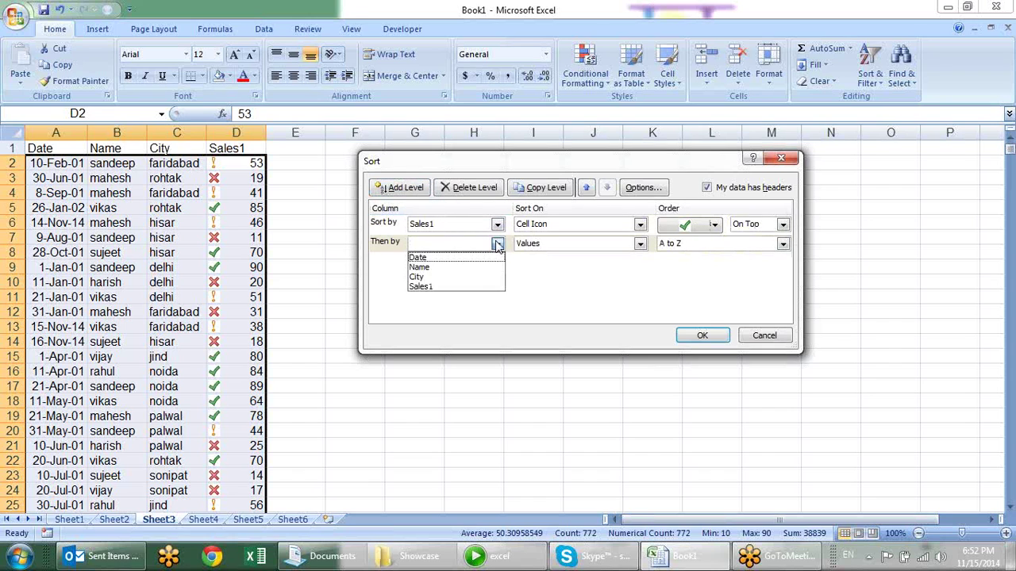
{"action": "left_click", "coordinate": [470, 287]}
{"action": "left_click", "coordinate": [640, 243]}
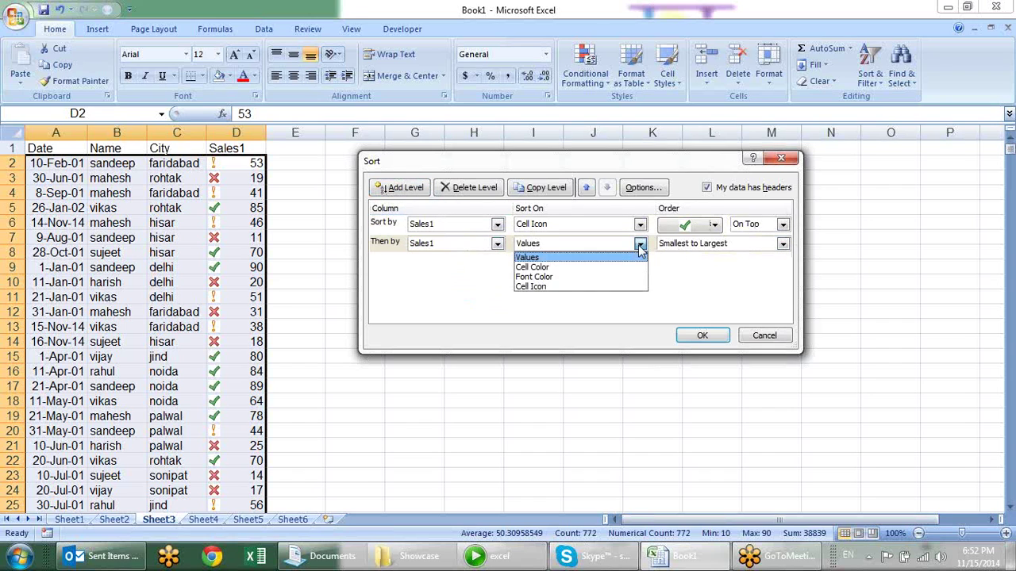
{"action": "left_click", "coordinate": [621, 287]}
{"action": "left_click", "coordinate": [714, 244]}
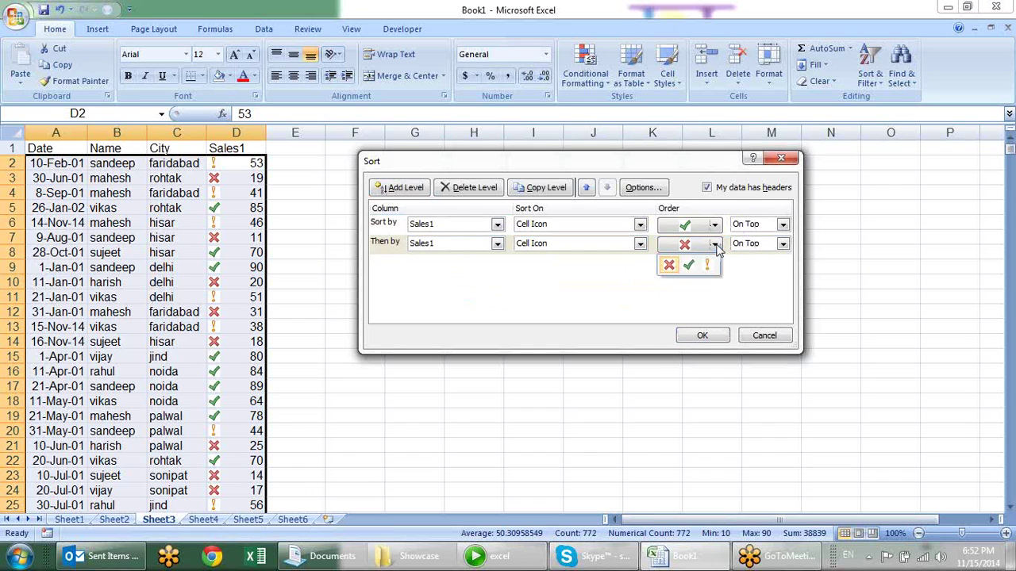
{"action": "left_click", "coordinate": [707, 265]}
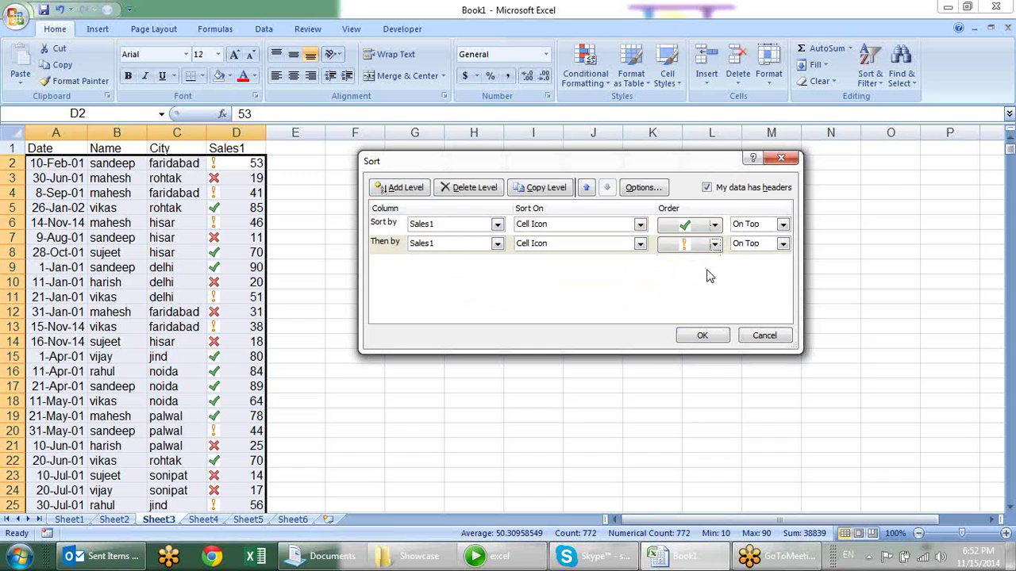
{"action": "left_click", "coordinate": [698, 336]}
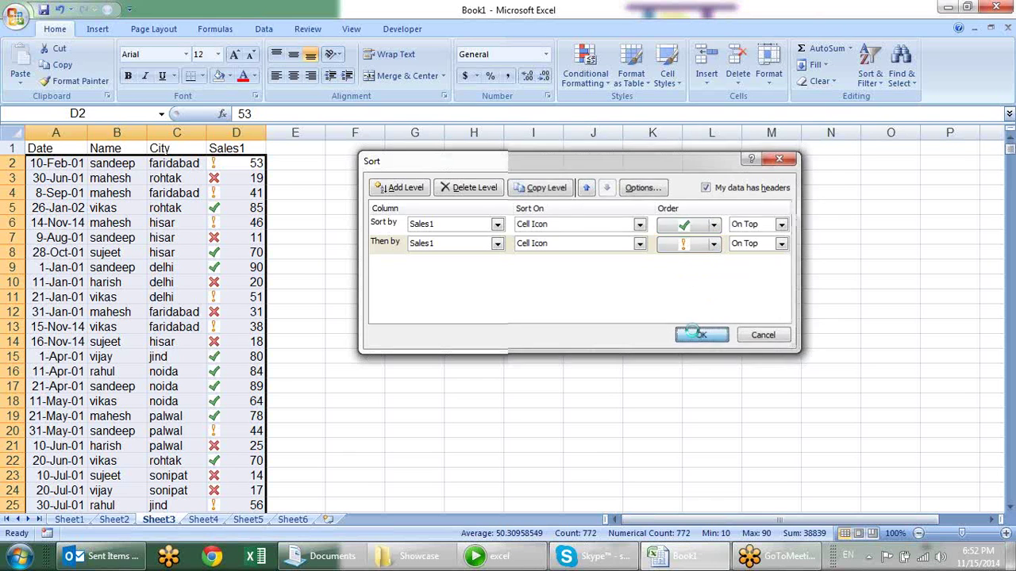
{"action": "left_click", "coordinate": [214, 204]}
Step: Review the icon-sorted Sales1 rows, then return to the Sales1 header at the top
{"action": "scroll", "coordinate": [304, 192], "scroll_direction": "down", "scroll_amount": 1}
{"action": "scroll", "coordinate": [302, 182], "scroll_direction": "down", "scroll_amount": 10}
{"action": "scroll", "coordinate": [302, 198], "scroll_direction": "down", "scroll_amount": 14}
{"action": "scroll", "coordinate": [270, 208], "scroll_direction": "down", "scroll_amount": 9}
{"action": "scroll", "coordinate": [268, 235], "scroll_direction": "down", "scroll_amount": 18}
{"action": "scroll", "coordinate": [265, 256], "scroll_direction": "down", "scroll_amount": 8}
{"action": "scroll", "coordinate": [262, 257], "scroll_direction": "down", "scroll_amount": 14}
{"action": "scroll", "coordinate": [259, 268], "scroll_direction": "down", "scroll_amount": 15}
{"action": "scroll", "coordinate": [259, 277], "scroll_direction": "down", "scroll_amount": 7}
{"action": "scroll", "coordinate": [257, 280], "scroll_direction": "down", "scroll_amount": 10}
{"action": "scroll", "coordinate": [257, 279], "scroll_direction": "down", "scroll_amount": 11}
{"action": "scroll", "coordinate": [256, 282], "scroll_direction": "down", "scroll_amount": 16}
{"action": "scroll", "coordinate": [255, 286], "scroll_direction": "down", "scroll_amount": 9}
{"action": "scroll", "coordinate": [254, 290], "scroll_direction": "down", "scroll_amount": 11}
{"action": "scroll", "coordinate": [254, 292], "scroll_direction": "down", "scroll_amount": 11}
{"action": "scroll", "coordinate": [253, 296], "scroll_direction": "down", "scroll_amount": 7}
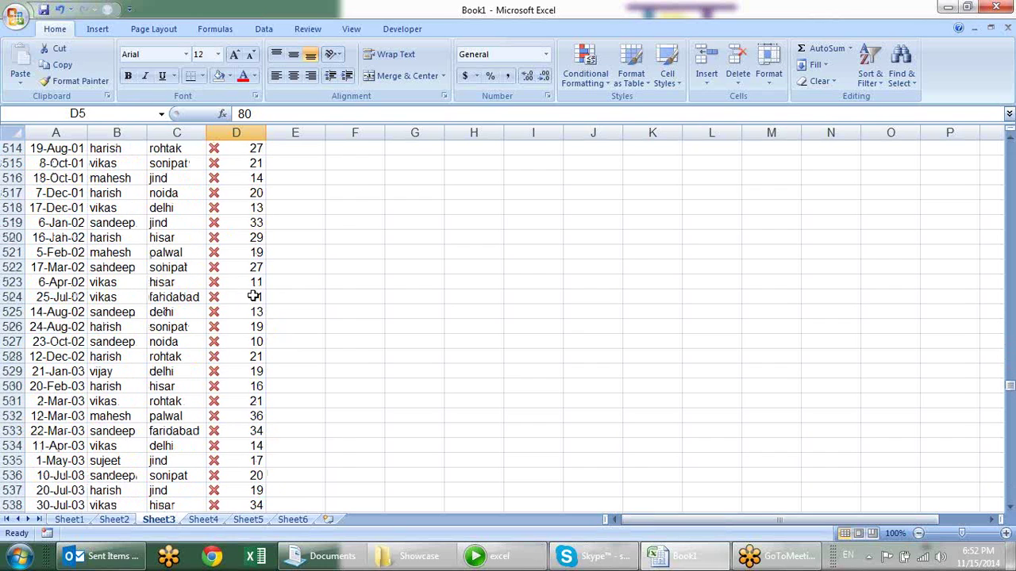
{"action": "scroll", "coordinate": [253, 296], "scroll_direction": "up", "scroll_amount": 6}
{"action": "left_click", "coordinate": [254, 296]}
{"action": "key", "text": "ctrl+Up"}
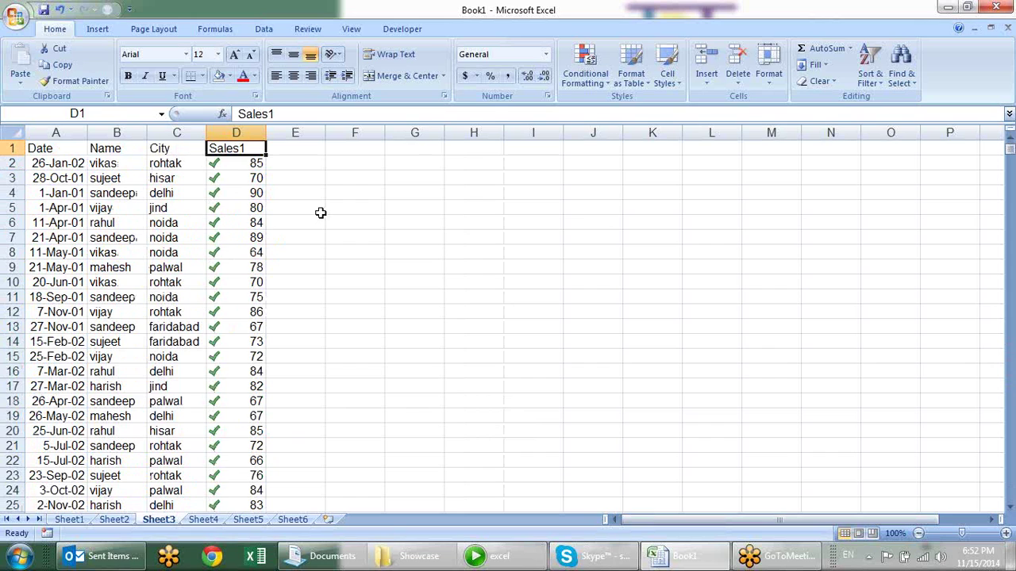
Step: Clear all conditional formatting rules from the entire sheet, then select cell E1
{"action": "left_click", "coordinate": [585, 75]}
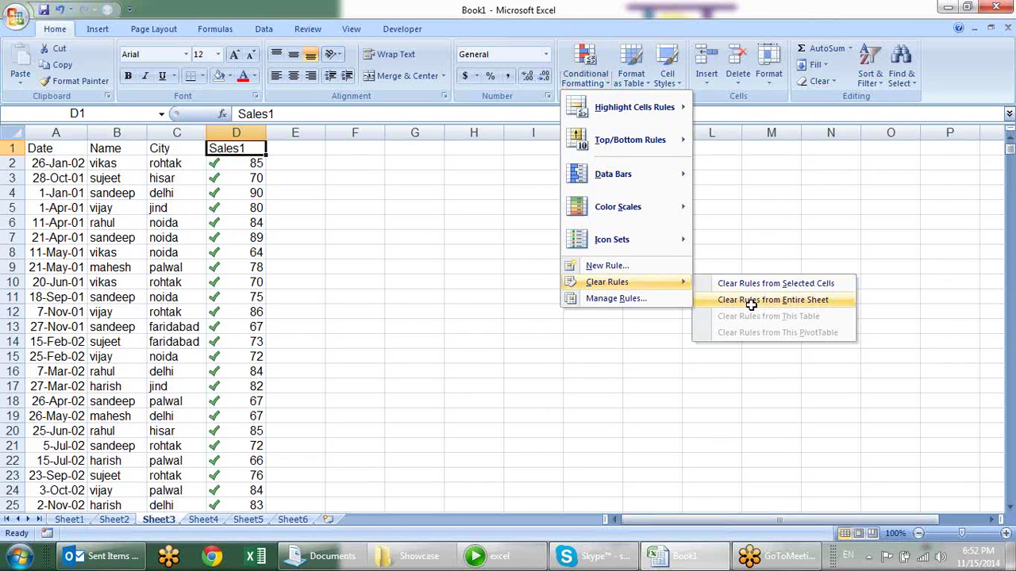
{"action": "mouse_move", "coordinate": [607, 281]}
{"action": "left_click", "coordinate": [750, 298]}
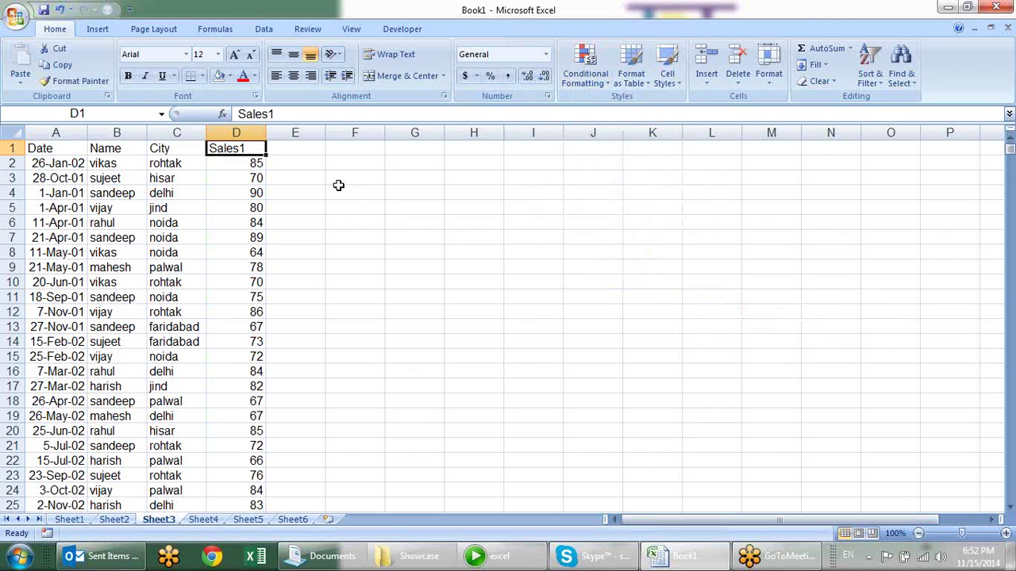
{"action": "left_click", "coordinate": [312, 150]}
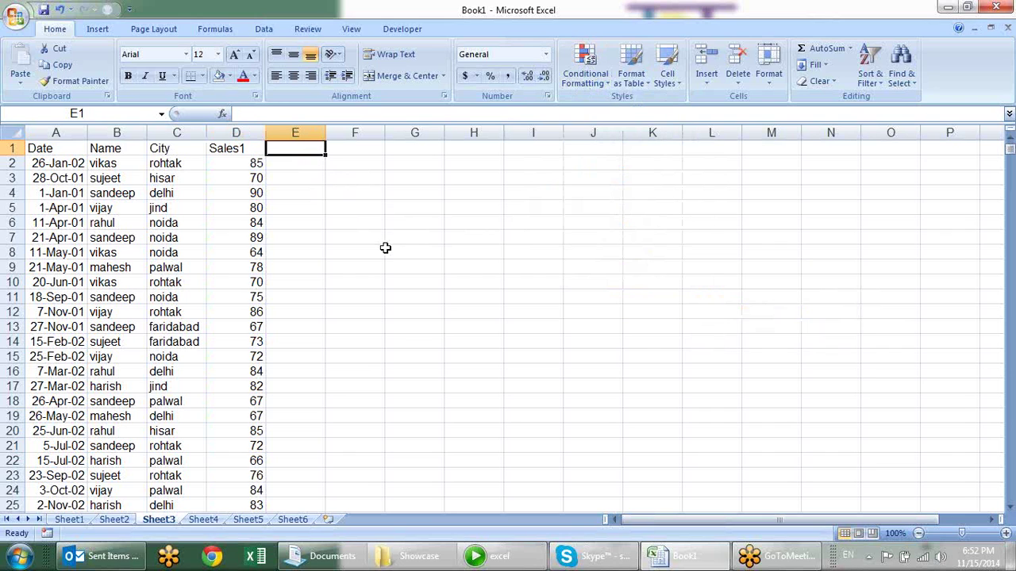
Step: Enter the heading 'Month' in cell E1
{"action": "type", "text": "=mont"}
{"action": "key", "text": "Tab"}
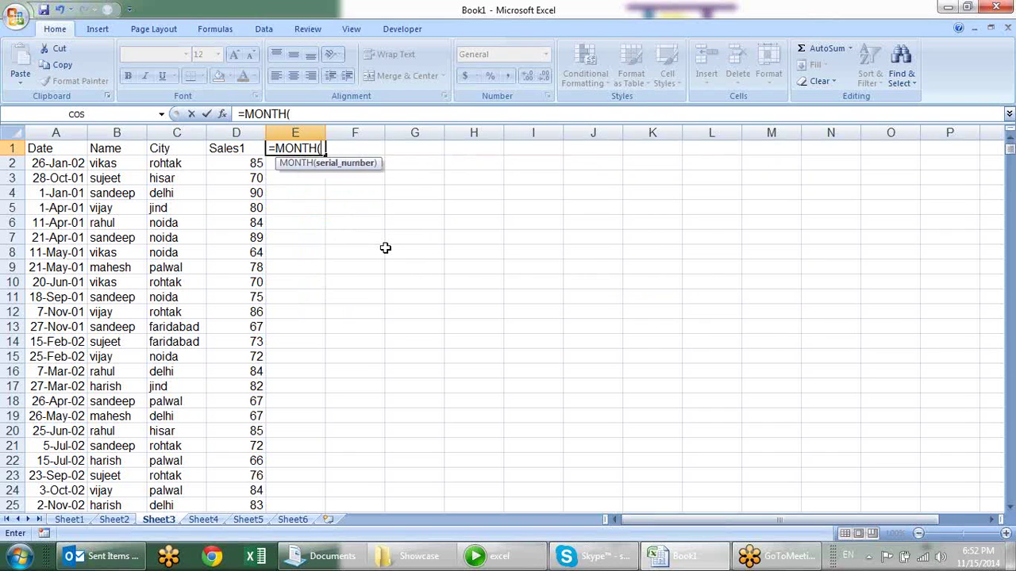
{"action": "key", "text": "Escape"}
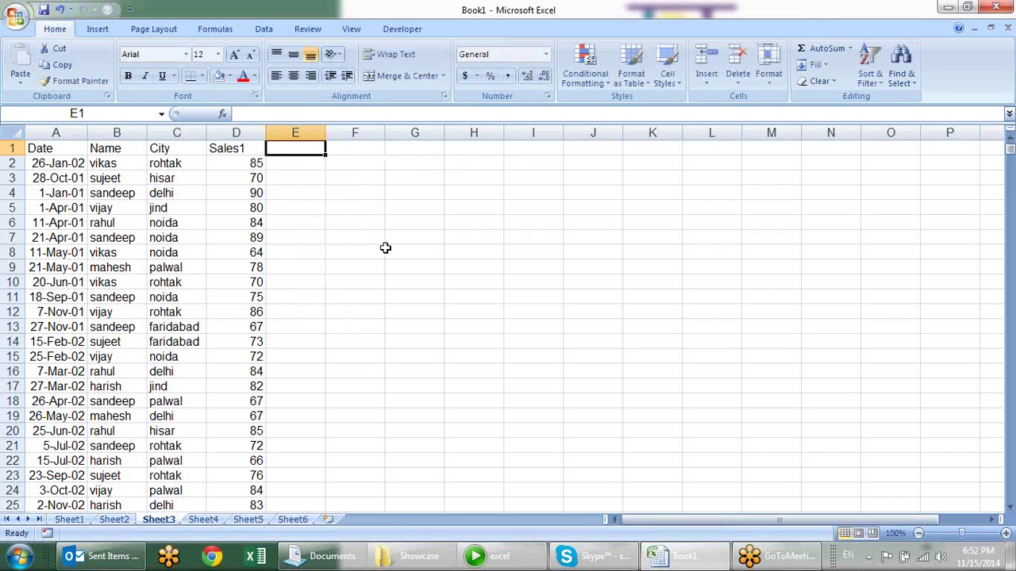
{"action": "type", "text": "Month"}
{"action": "key", "text": "Return"}
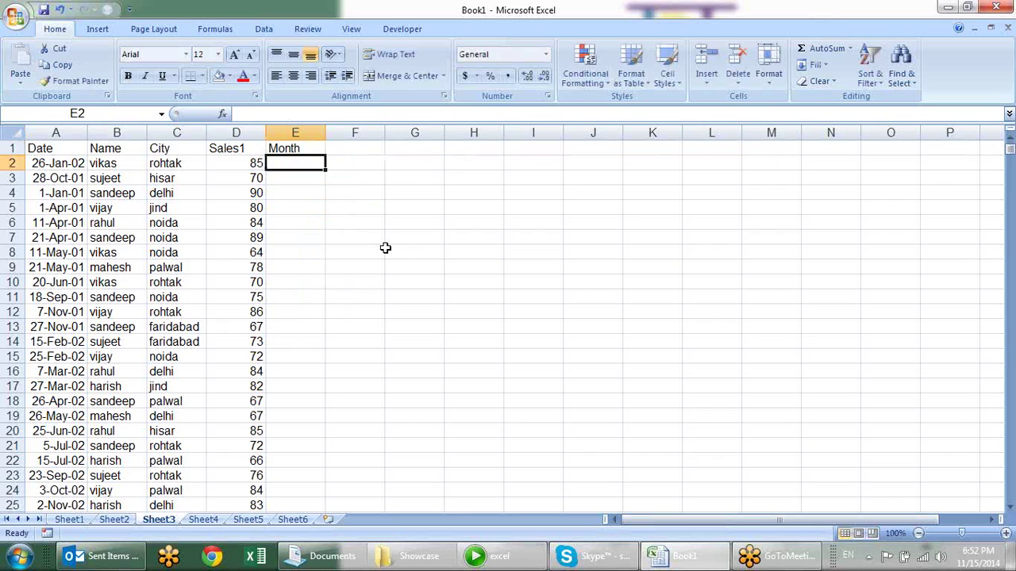
Step: Enter =TEXT(A2,"mmm") in E2 and fill it down the whole Month column
{"action": "type", "text": "=te"}
{"action": "key", "text": "Tab"}
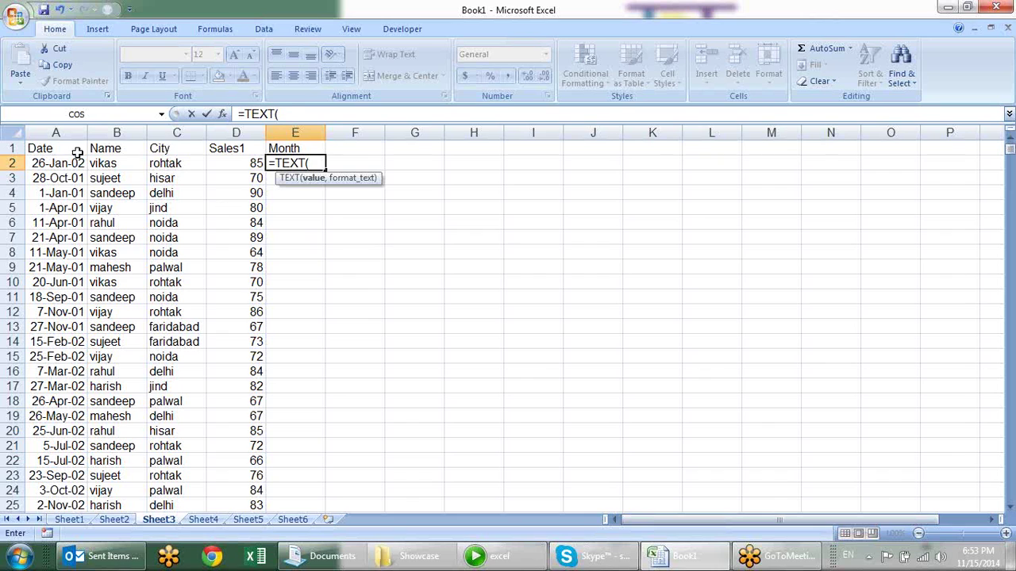
{"action": "left_click", "coordinate": [70, 163]}
{"action": "type", "text": ","}
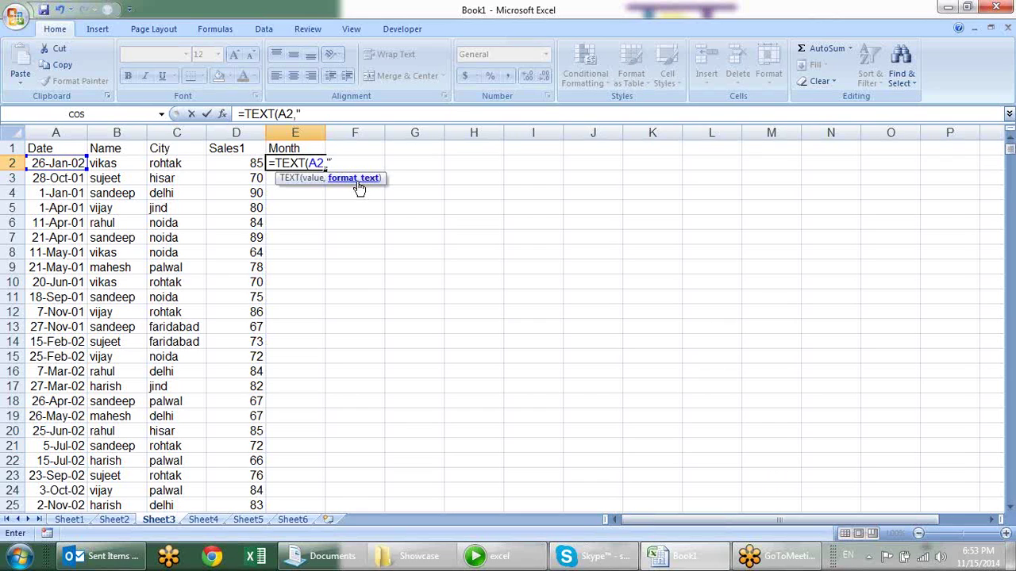
{"action": "type", "text": "mmm"}
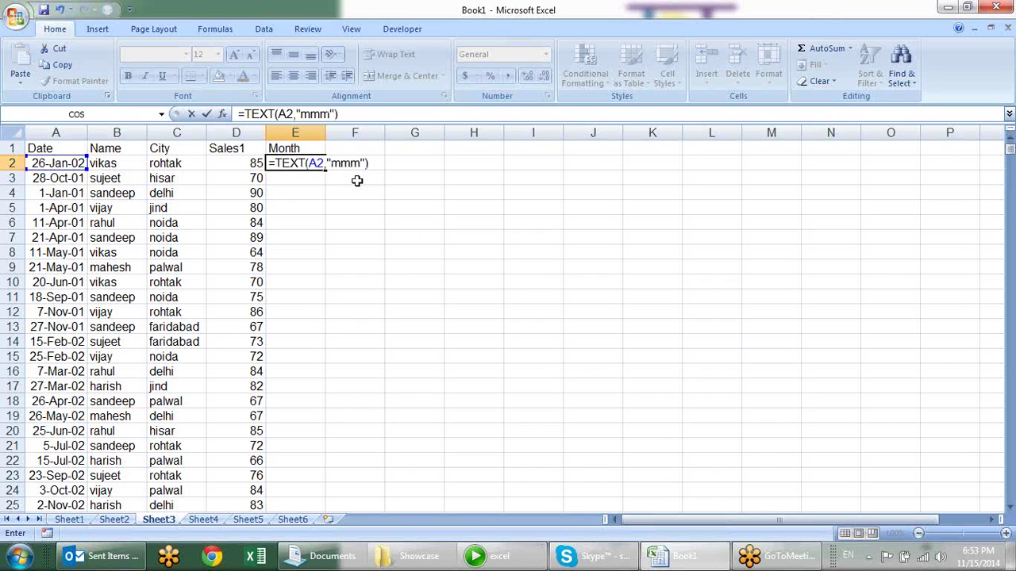
{"action": "key", "text": "Return"}
{"action": "left_click", "coordinate": [304, 163]}
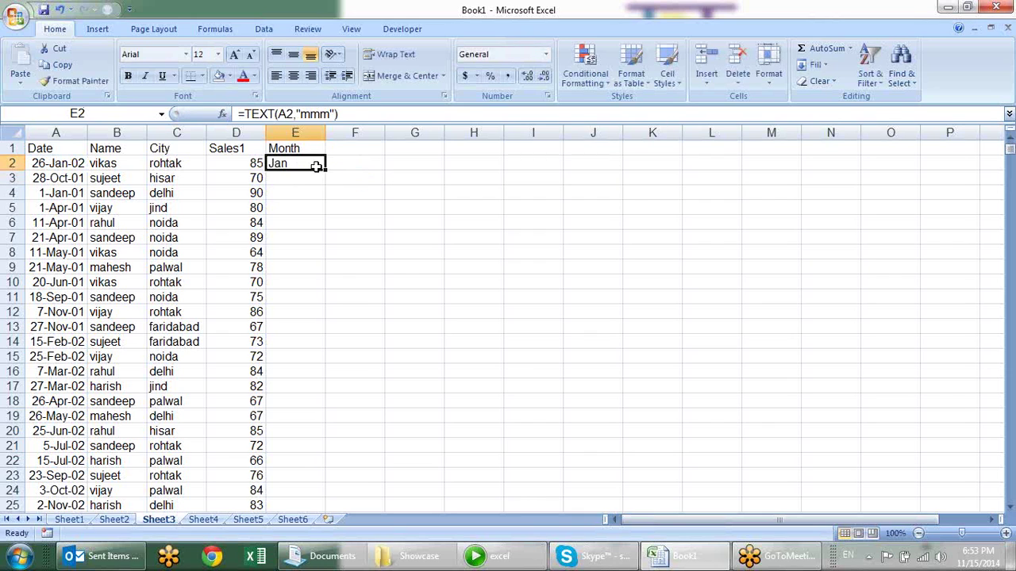
{"action": "double_click", "coordinate": [326, 169]}
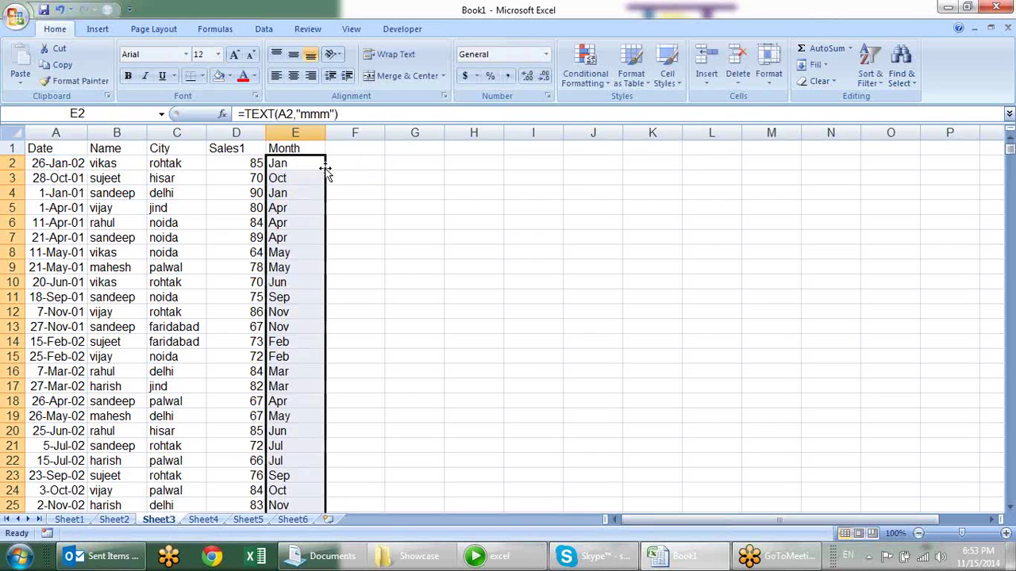
Step: Copy E2 down to the last Month row and paste it back over itself as values only
{"action": "left_click", "coordinate": [389, 176]}
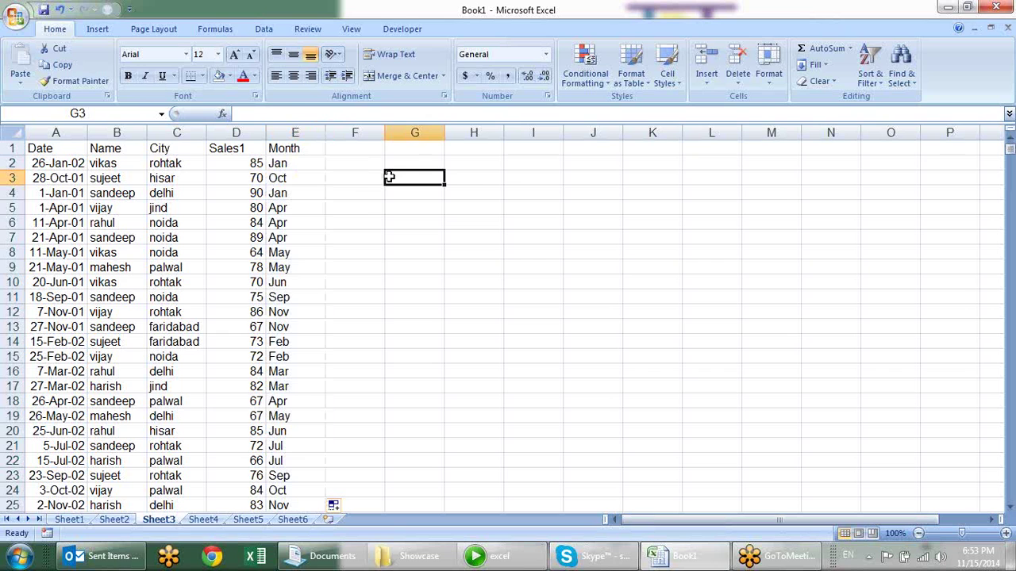
{"action": "left_click", "coordinate": [315, 165]}
{"action": "key", "text": "ctrl+shift+Down"}
{"action": "key", "text": "ctrl+c"}
{"action": "key", "text": "alt+e"}
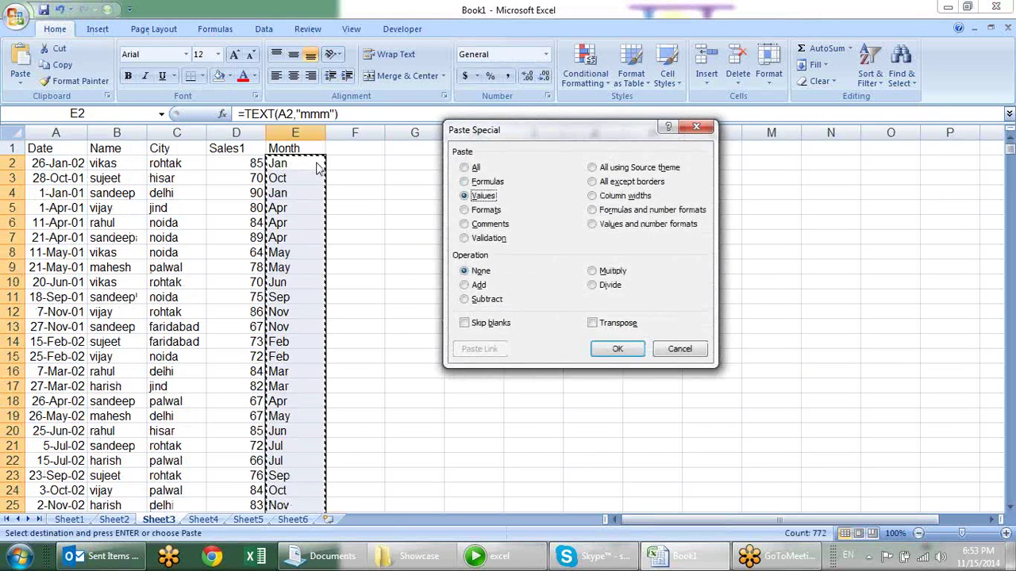
{"action": "key", "text": "Return"}
{"action": "key", "text": "Escape"}
Step: Check that Month cells such as E2 and E4 now hold plain text like Jan
{"action": "left_click", "coordinate": [451, 221]}
{"action": "left_click", "coordinate": [315, 195]}
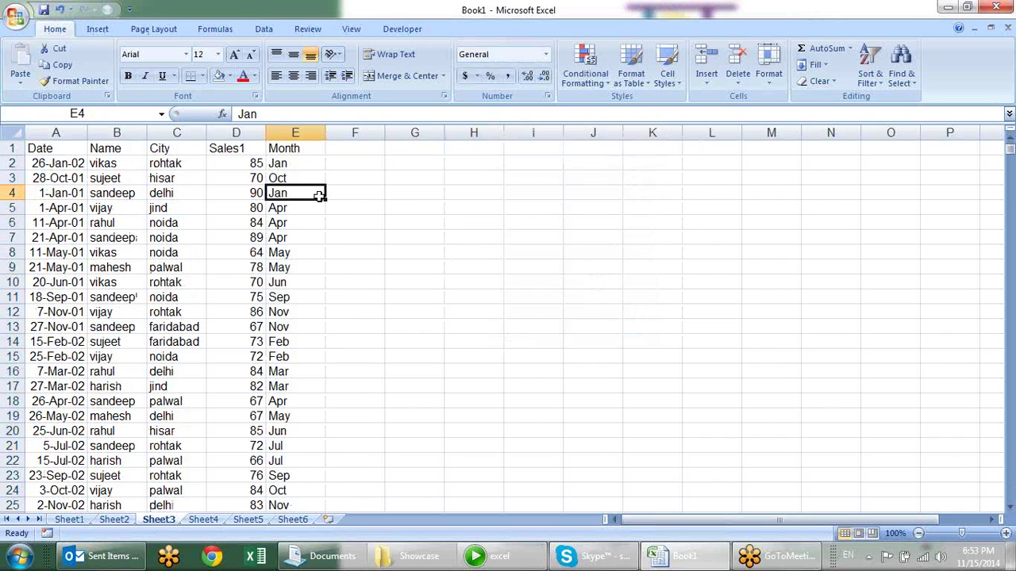
{"action": "left_click", "coordinate": [296, 165]}
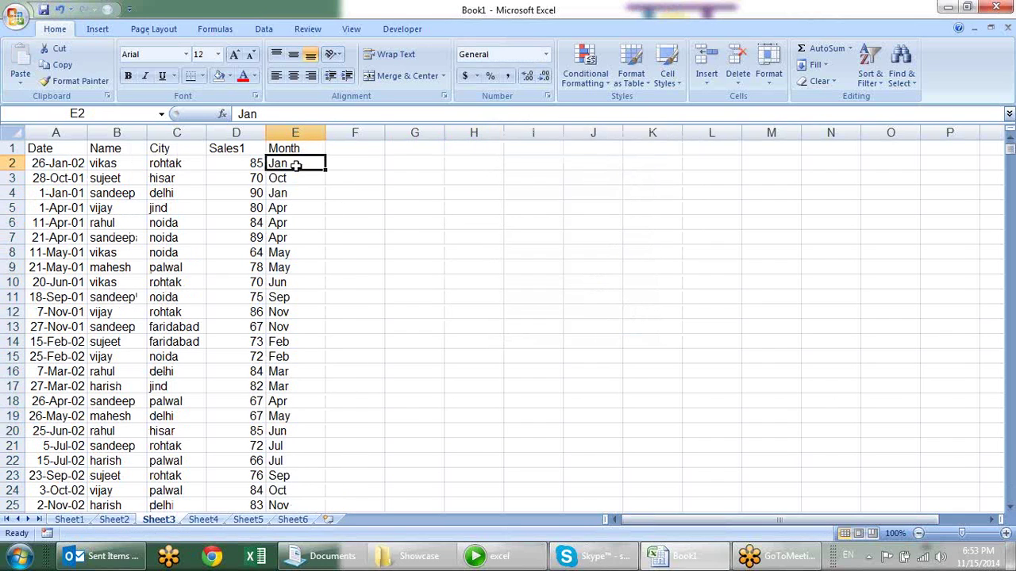
{"action": "left_click", "coordinate": [287, 197]}
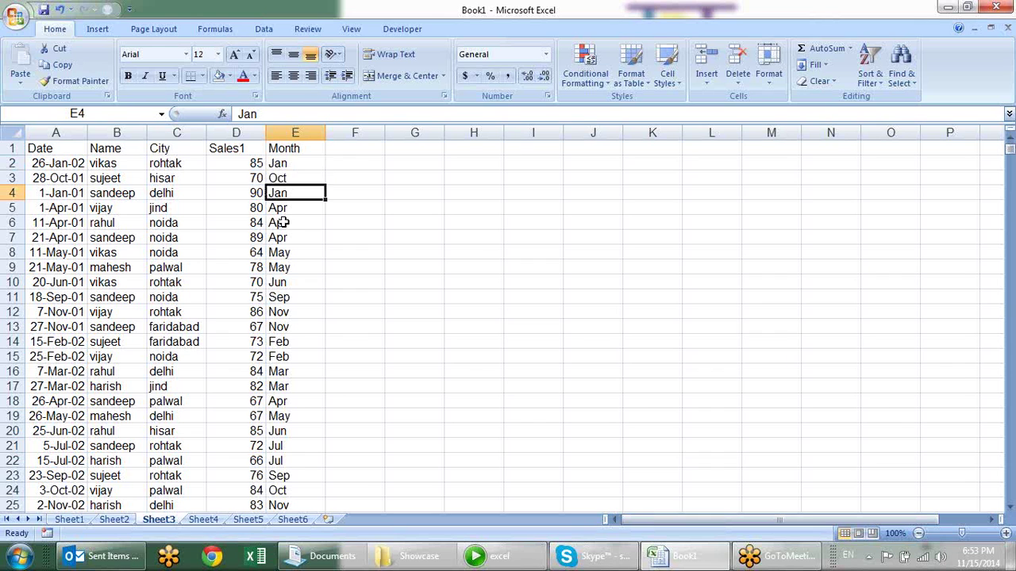
Step: Delete the leftover sort level and sort the table by Month on cell values, A to Z
{"action": "key", "text": "alt+d"}
{"action": "key", "text": "s"}
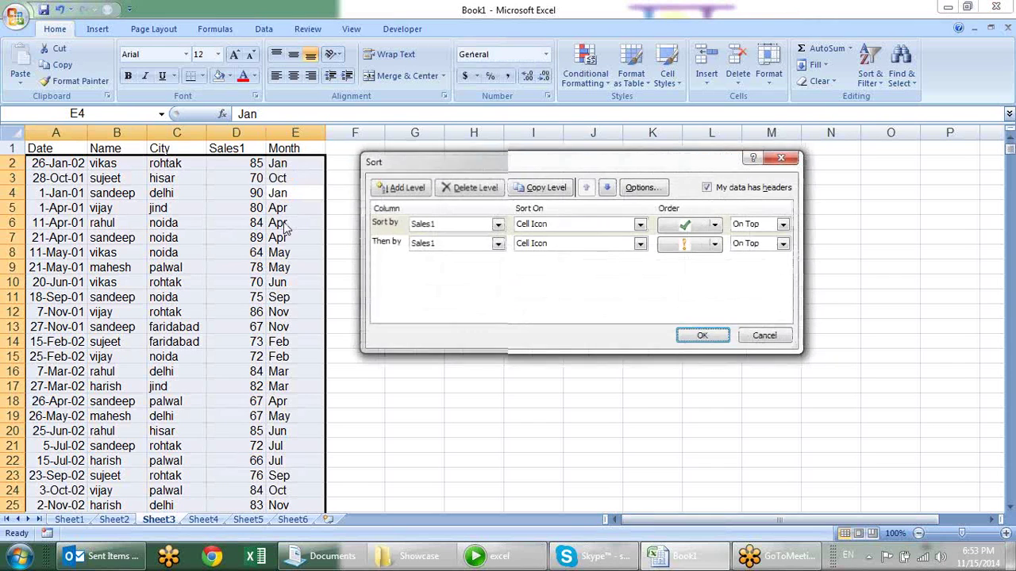
{"action": "left_click", "coordinate": [389, 223]}
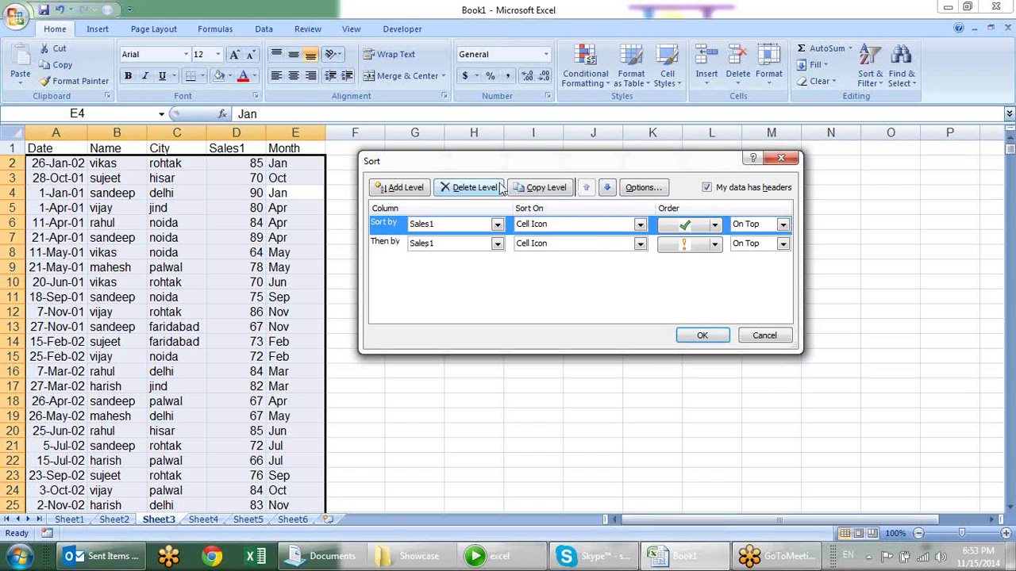
{"action": "left_click", "coordinate": [472, 187]}
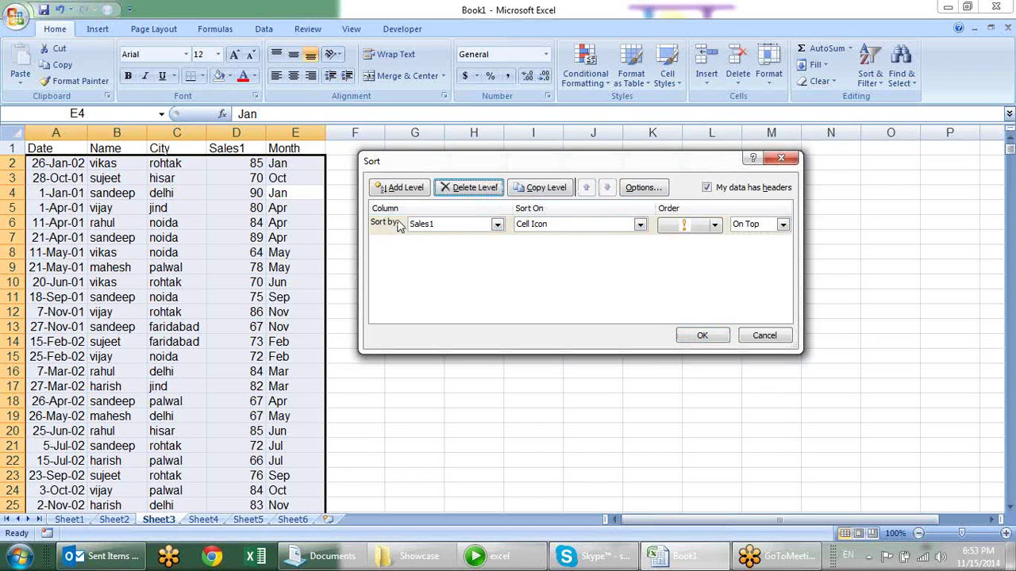
{"action": "left_click", "coordinate": [497, 224]}
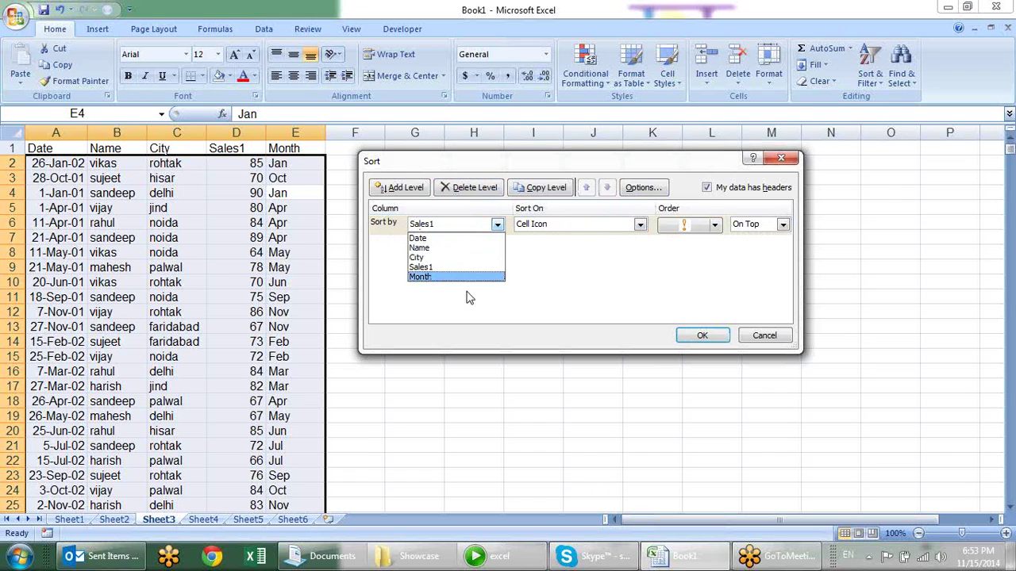
{"action": "left_click", "coordinate": [467, 278]}
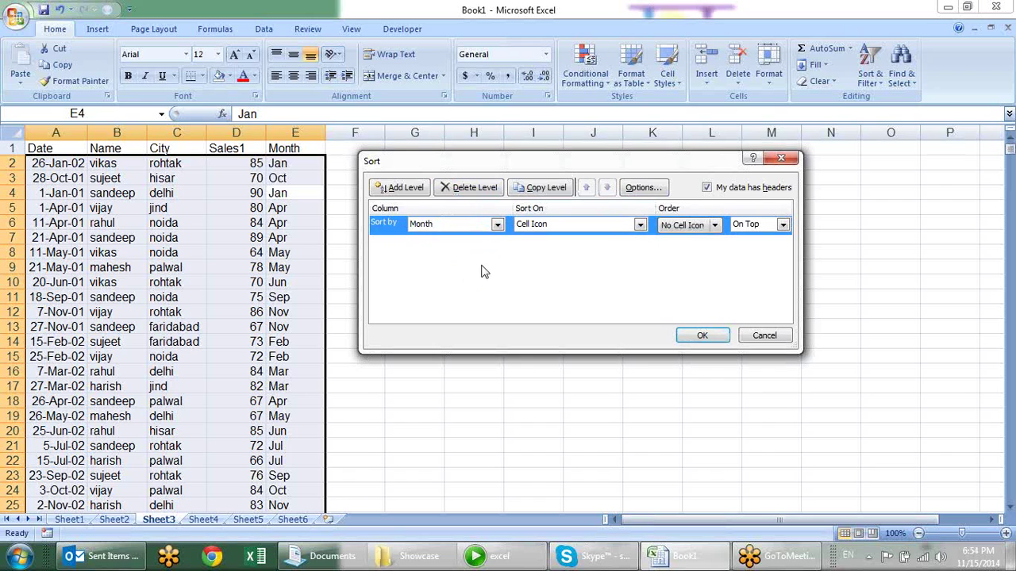
{"action": "left_click", "coordinate": [639, 224]}
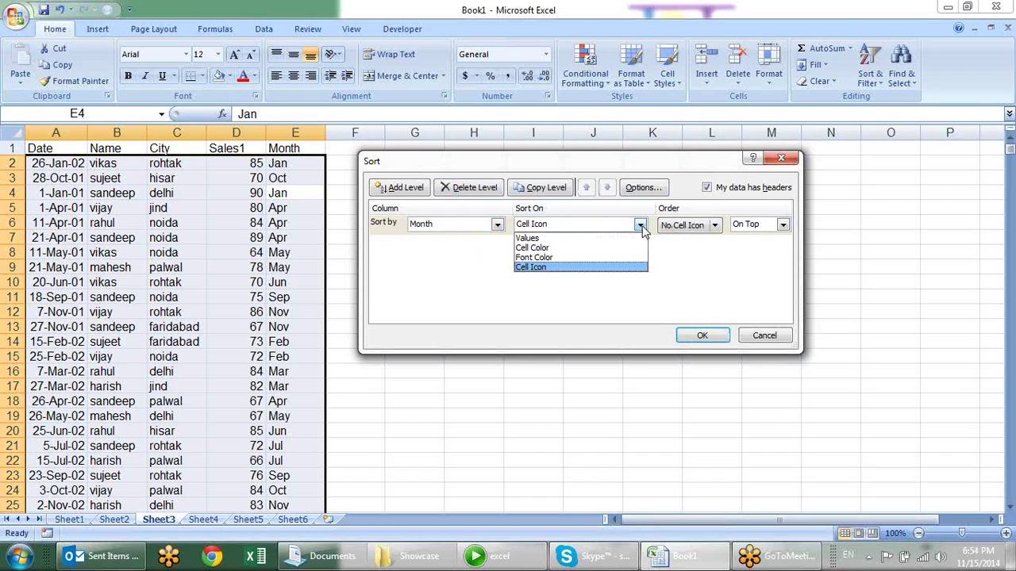
{"action": "left_click", "coordinate": [596, 239]}
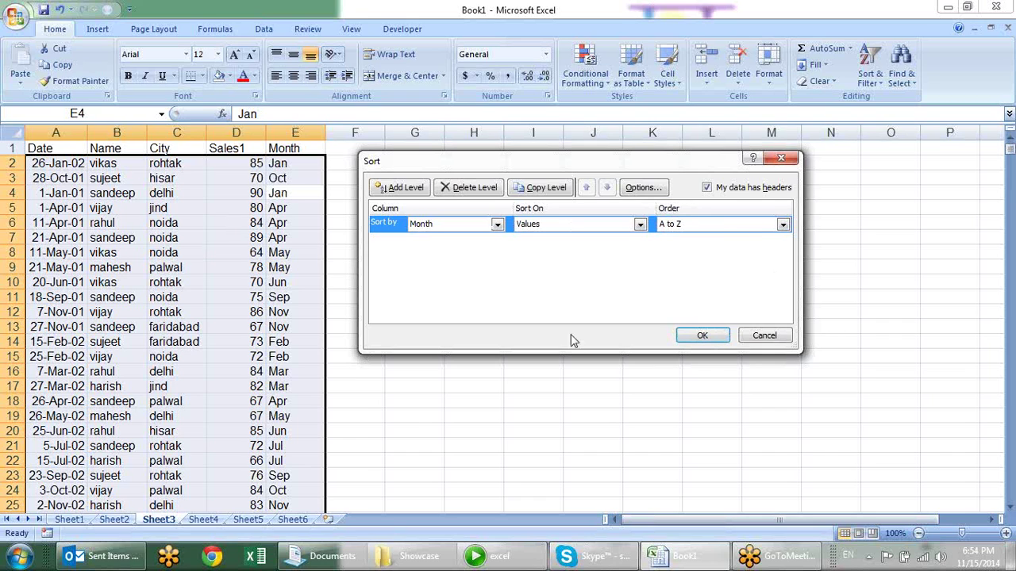
{"action": "left_click", "coordinate": [696, 336]}
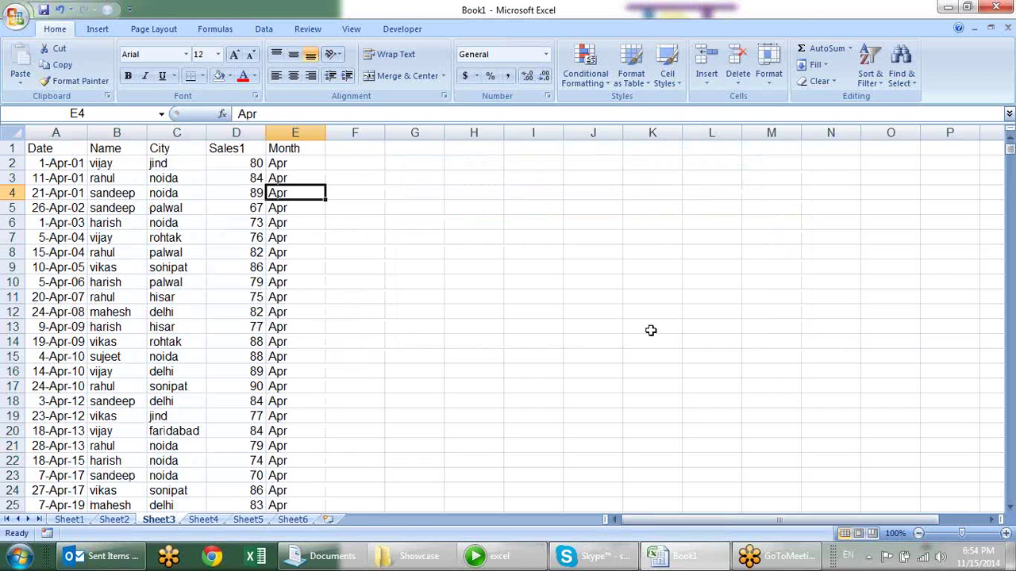
Step: Scroll the alphabetically sorted rows, dismiss the Save As window, and undo the Month sort
{"action": "scroll", "coordinate": [310, 255], "scroll_direction": "down", "scroll_amount": 1}
{"action": "scroll", "coordinate": [313, 257], "scroll_direction": "down", "scroll_amount": 3}
{"action": "scroll", "coordinate": [312, 256], "scroll_direction": "down", "scroll_amount": 6}
{"action": "scroll", "coordinate": [313, 256], "scroll_direction": "down", "scroll_amount": 7}
{"action": "scroll", "coordinate": [313, 256], "scroll_direction": "down", "scroll_amount": 5}
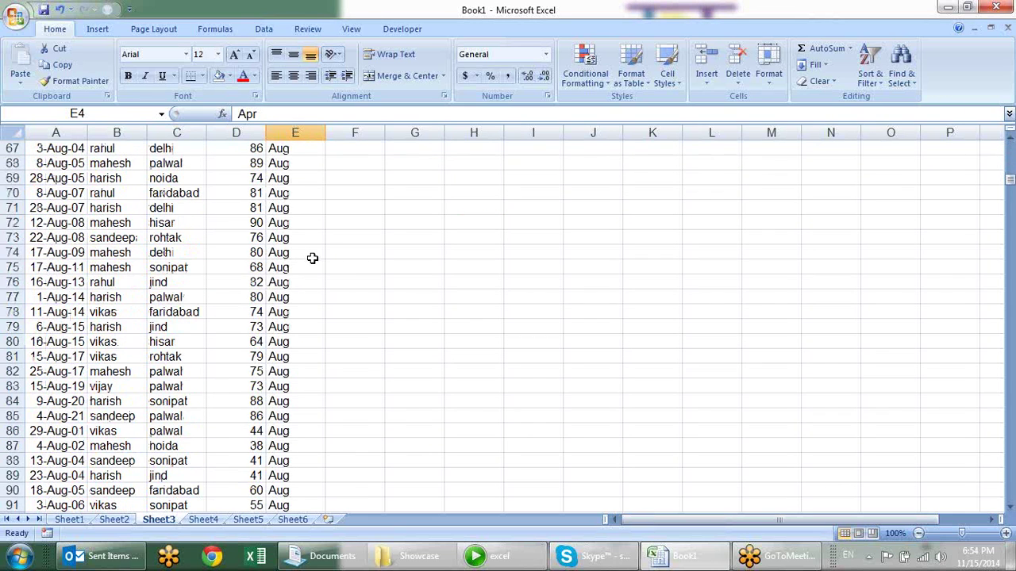
{"action": "scroll", "coordinate": [312, 258], "scroll_direction": "down", "scroll_amount": 1}
{"action": "scroll", "coordinate": [313, 258], "scroll_direction": "down", "scroll_amount": 9}
{"action": "scroll", "coordinate": [313, 256], "scroll_direction": "up", "scroll_amount": 9}
{"action": "scroll", "coordinate": [313, 252], "scroll_direction": "up", "scroll_amount": 8}
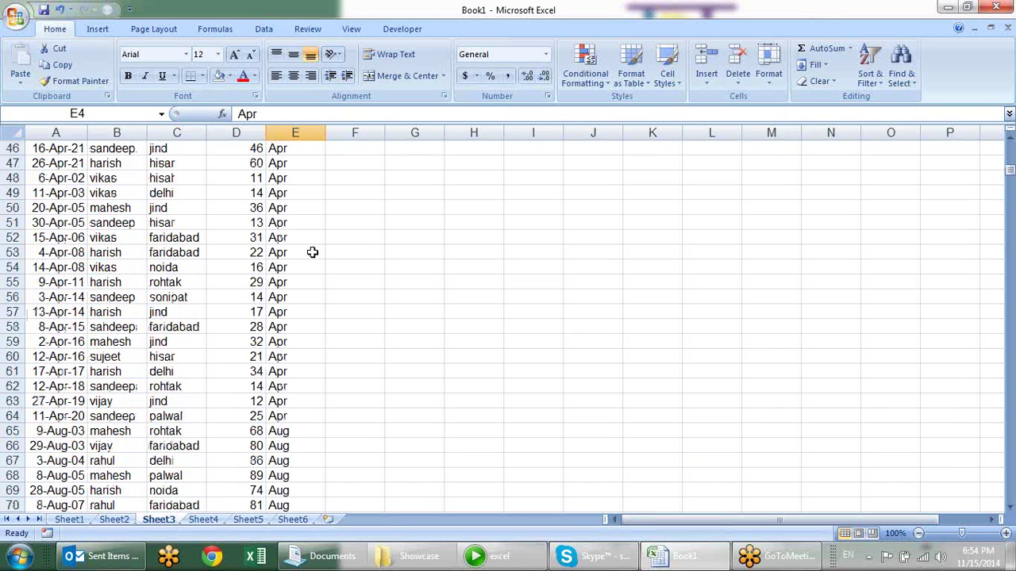
{"action": "key", "text": "ctrl+s"}
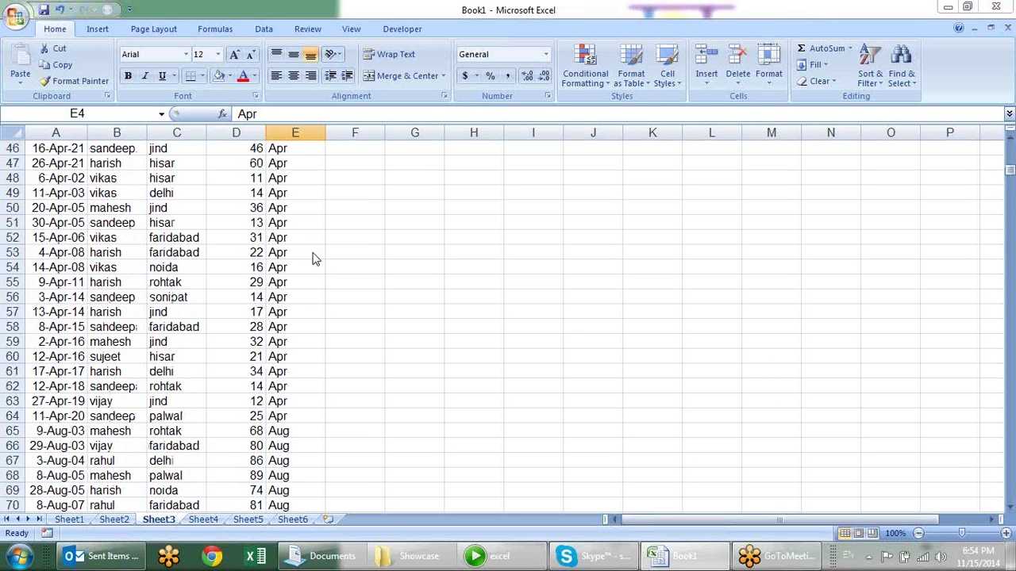
{"action": "key", "text": "Escape"}
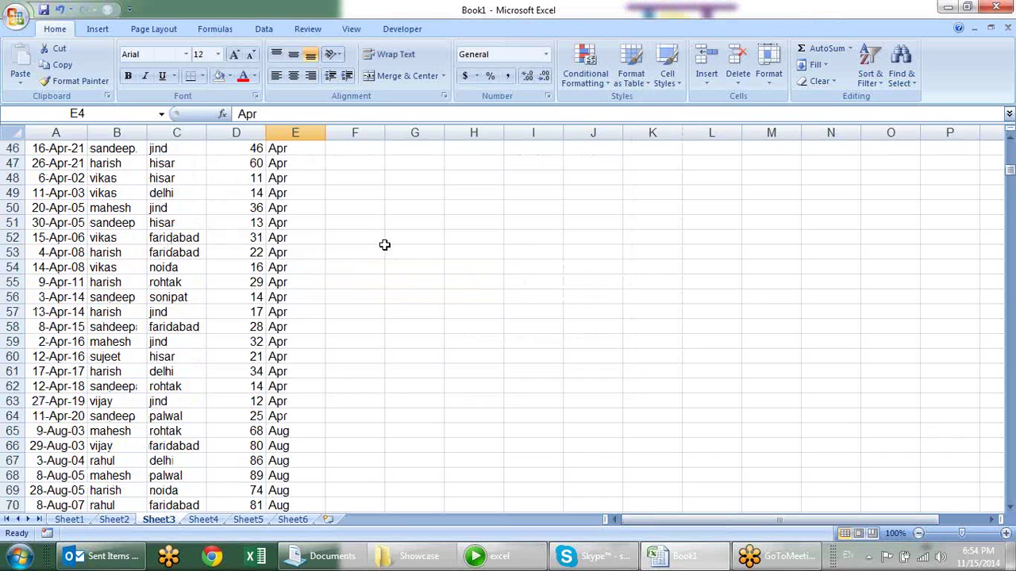
{"action": "key", "text": "ctrl+a"}
{"action": "left_click", "coordinate": [381, 223]}
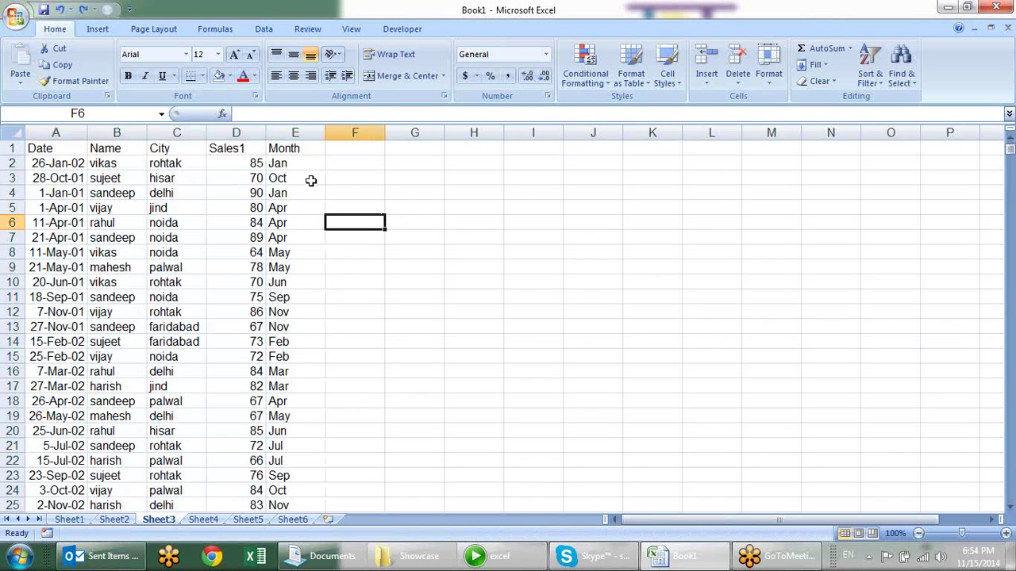
Step: Select a Month cell inside the table and reopen the Sort dialog
{"action": "left_click", "coordinate": [298, 293]}
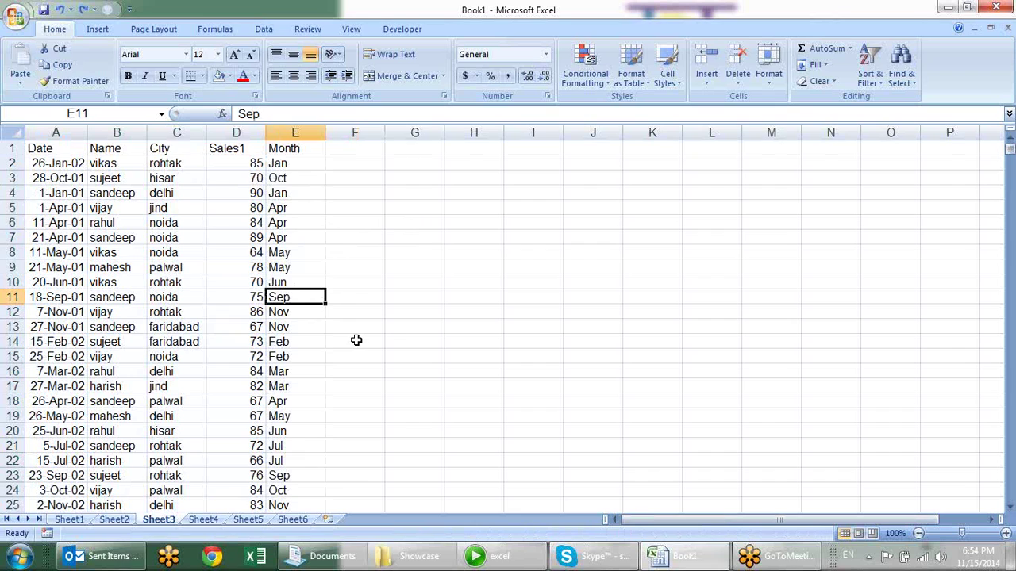
{"action": "key", "text": "alt+d"}
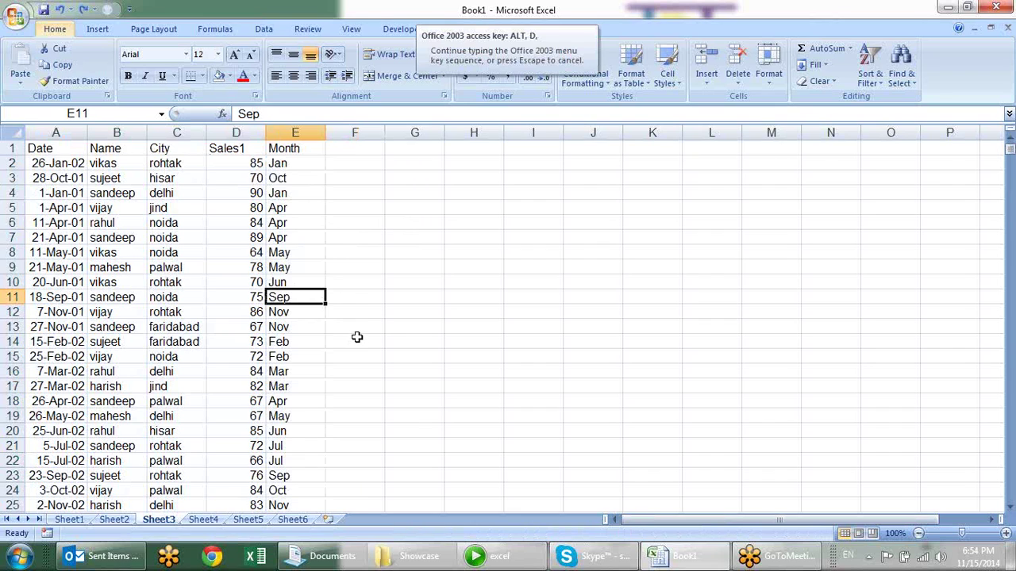
{"action": "key", "text": "Escape"}
{"action": "left_click", "coordinate": [271, 221]}
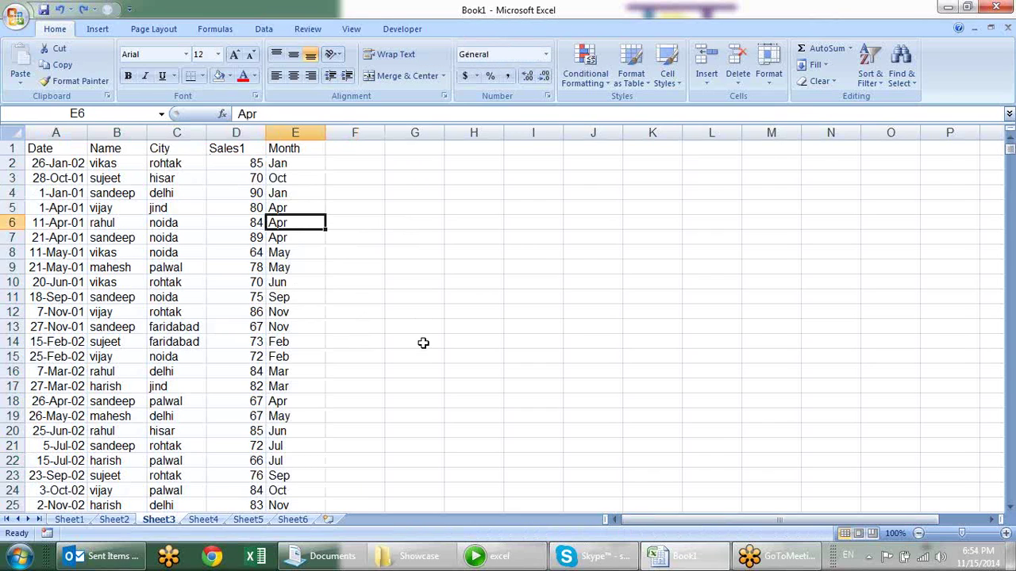
{"action": "key", "text": "alt+d"}
{"action": "key", "text": "s"}
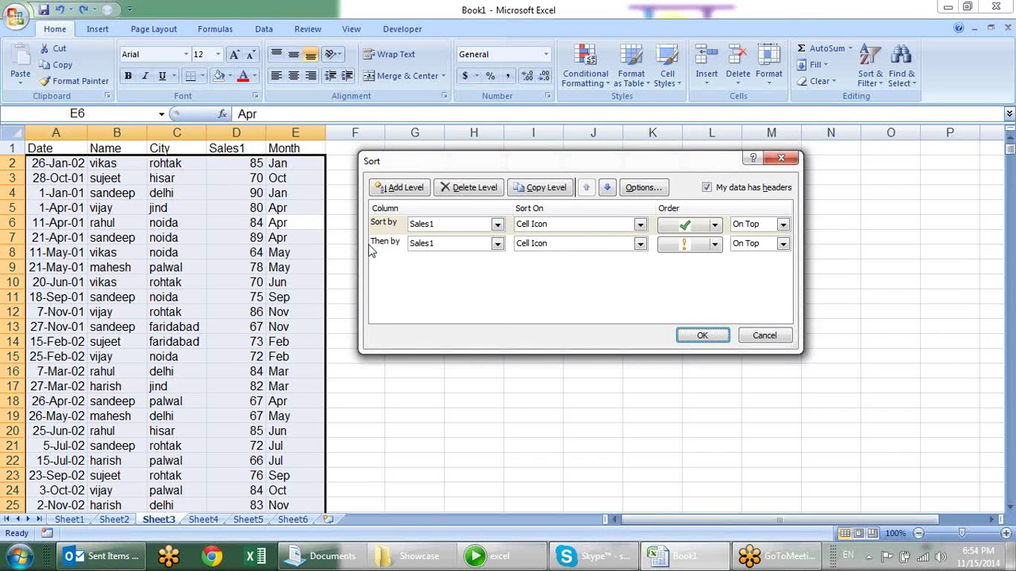
Step: Remove the extra sort level and set the sort to Month on cell values
{"action": "left_click", "coordinate": [415, 246]}
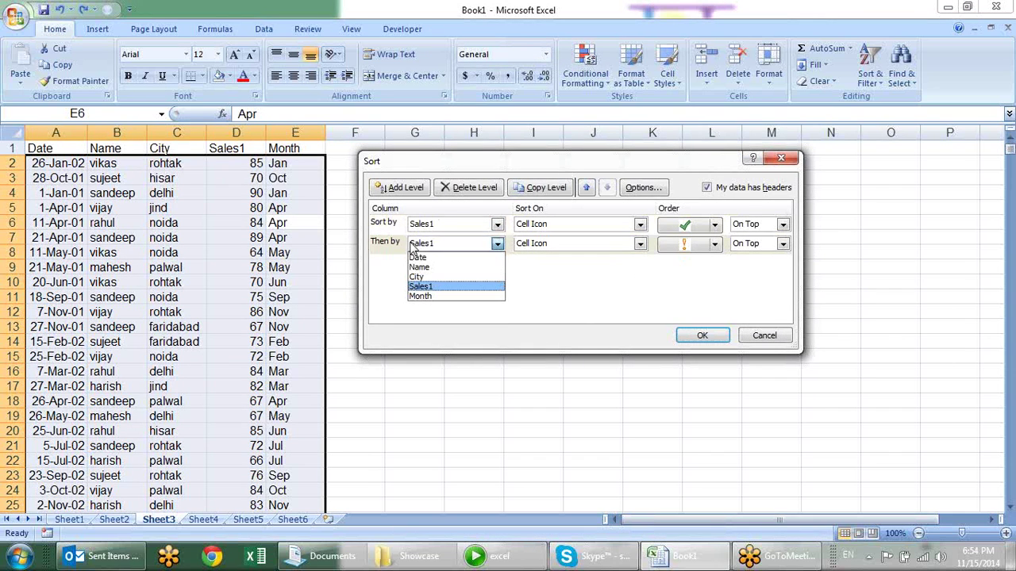
{"action": "left_click", "coordinate": [480, 193]}
{"action": "left_click", "coordinate": [480, 194]}
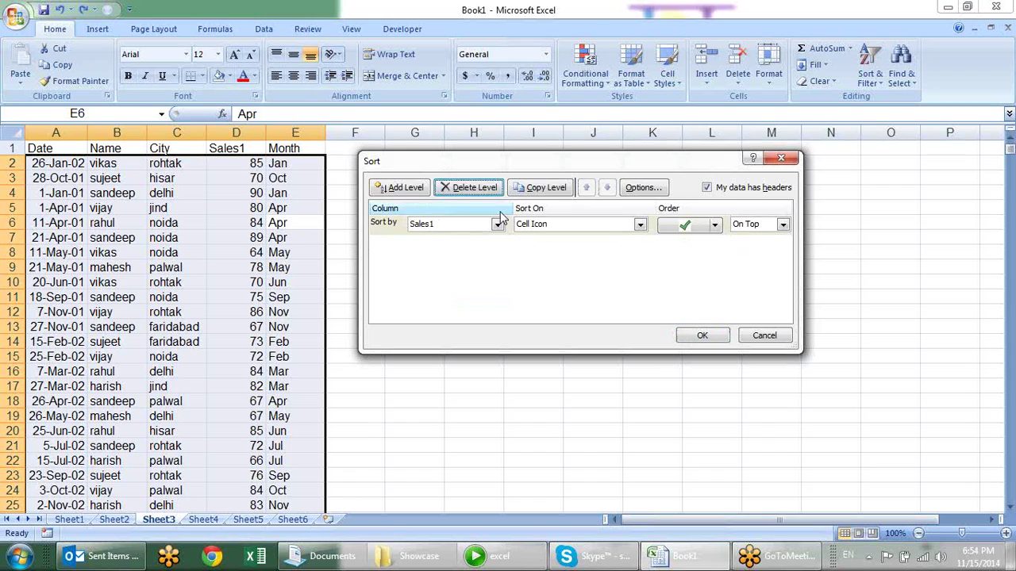
{"action": "left_click", "coordinate": [497, 224]}
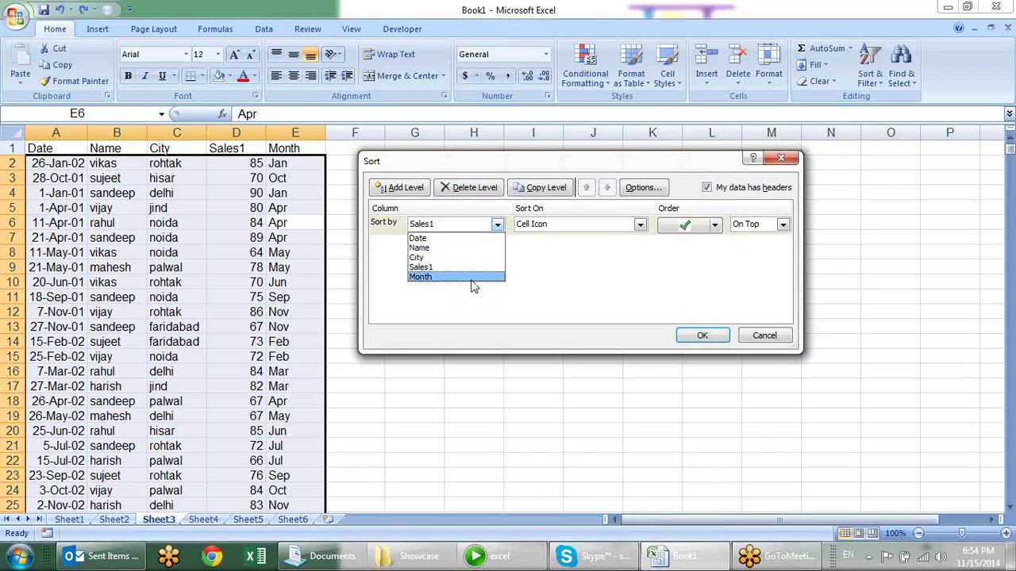
{"action": "left_click", "coordinate": [471, 278]}
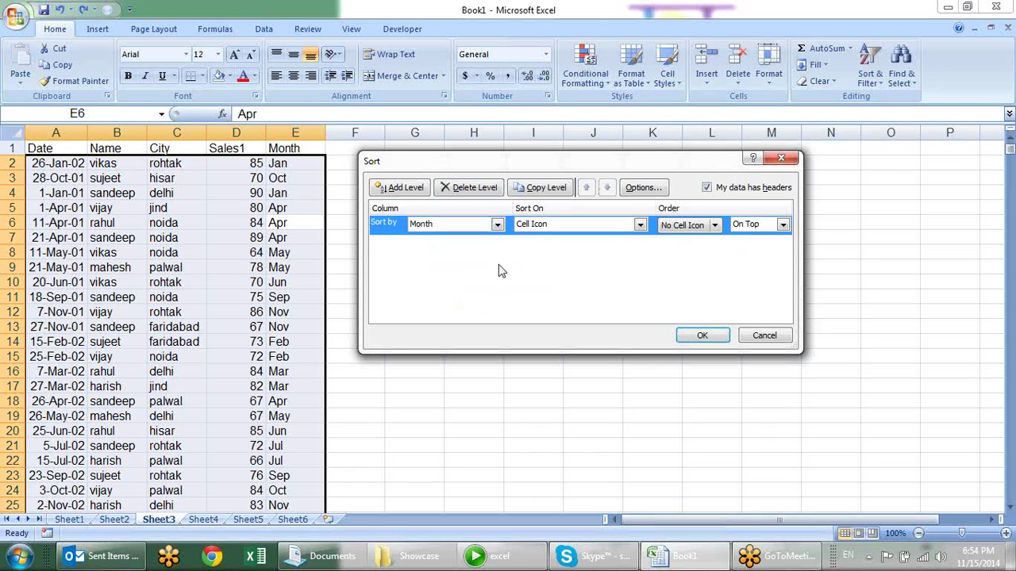
{"action": "left_click", "coordinate": [639, 224]}
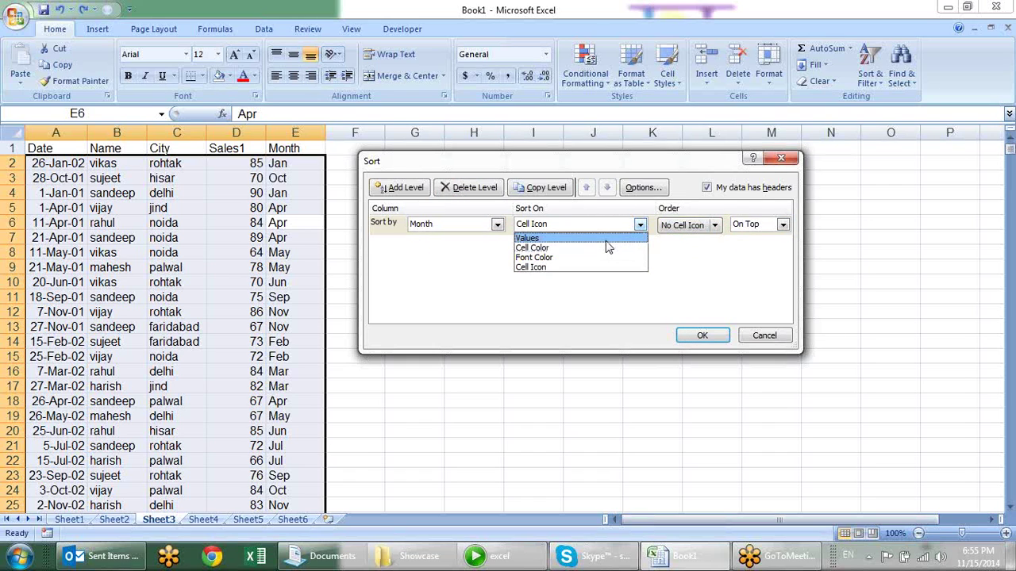
{"action": "left_click", "coordinate": [605, 241]}
Step: Choose the Jan, Feb, Mar custom list as the order and apply the sort
{"action": "left_click", "coordinate": [783, 226]}
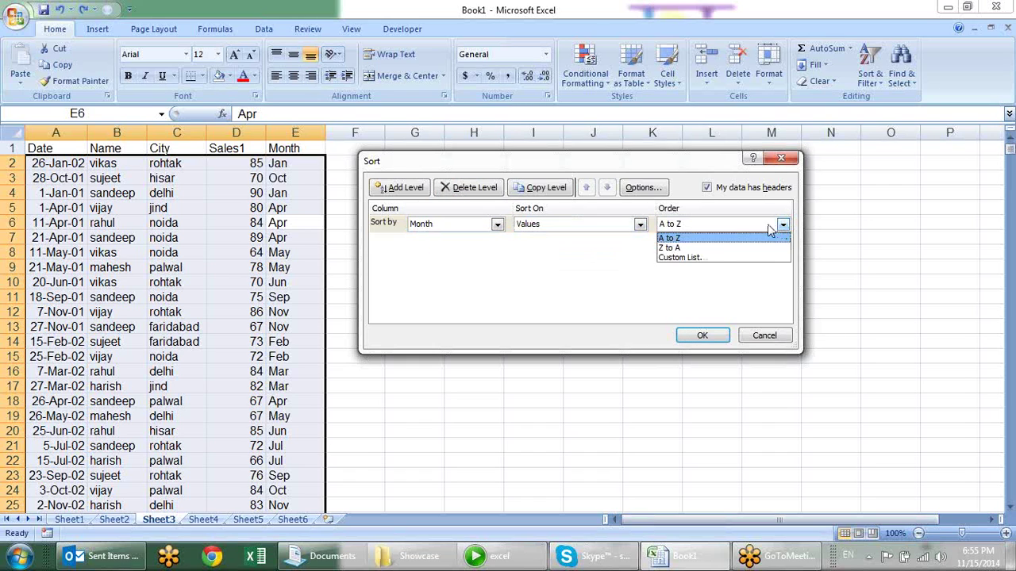
{"action": "left_click", "coordinate": [729, 237]}
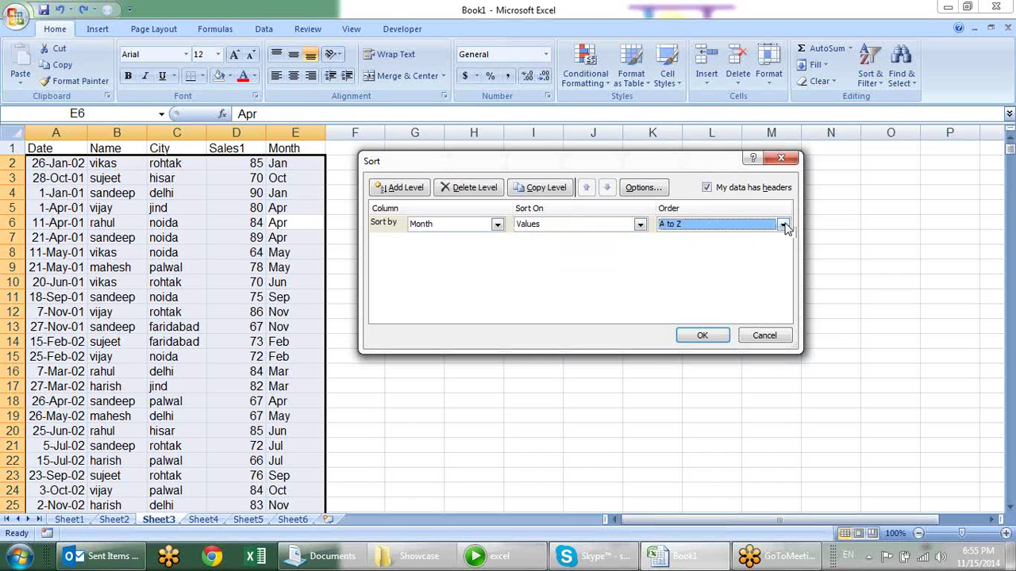
{"action": "left_click", "coordinate": [783, 225]}
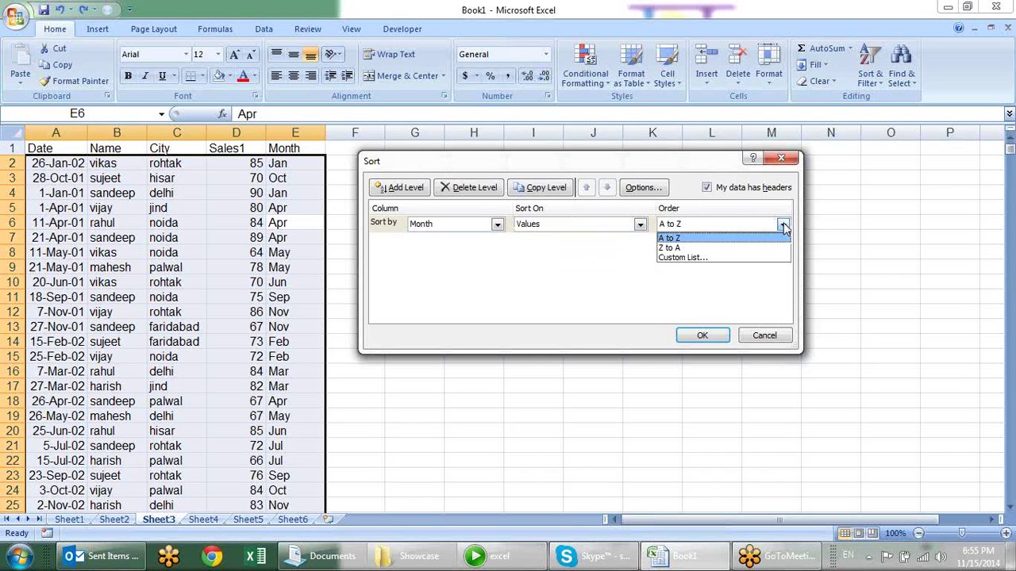
{"action": "left_click", "coordinate": [680, 259]}
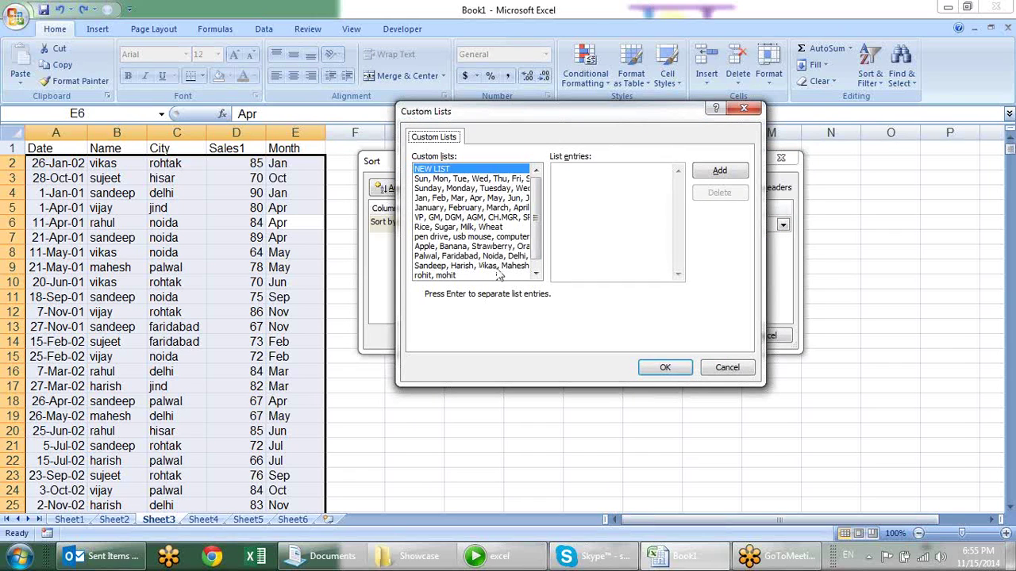
{"action": "left_click", "coordinate": [448, 198]}
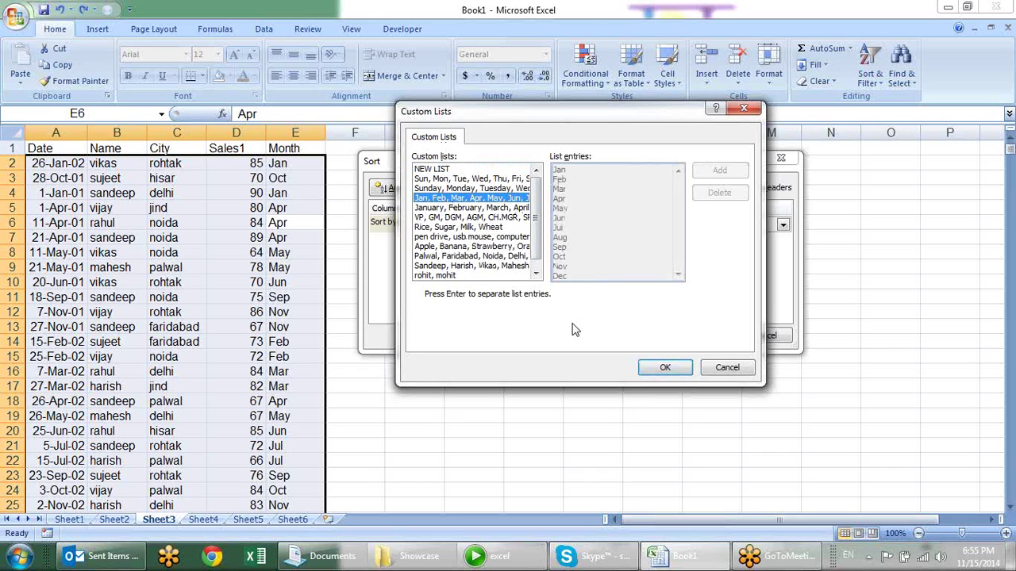
{"action": "left_click", "coordinate": [664, 368]}
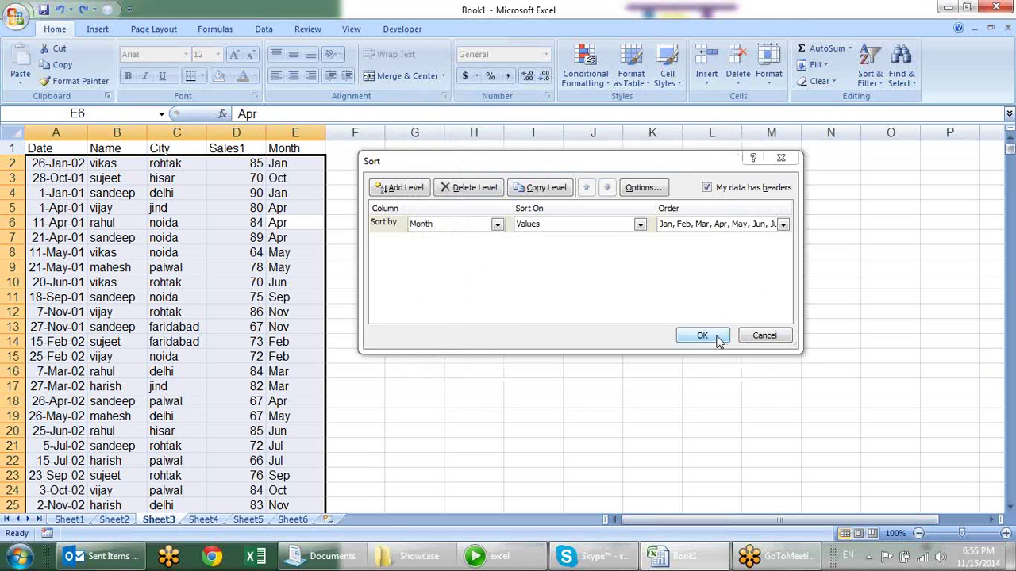
{"action": "left_click", "coordinate": [701, 336]}
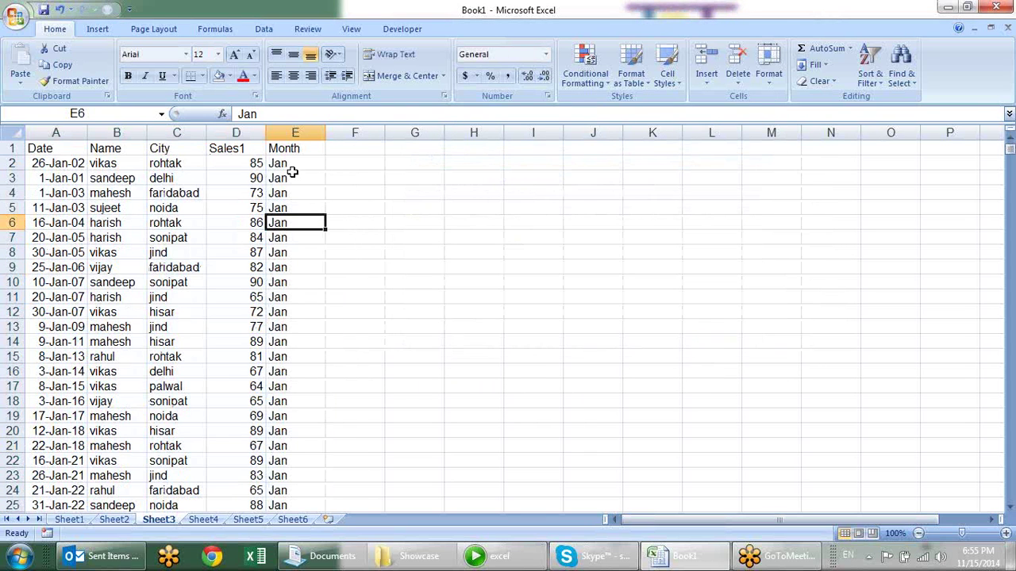
Step: Scroll through the calendar-ordered rows and select cell E67 in the Month column
{"action": "scroll", "coordinate": [334, 381], "scroll_direction": "down", "scroll_amount": 2}
{"action": "scroll", "coordinate": [336, 381], "scroll_direction": "down", "scroll_amount": 11}
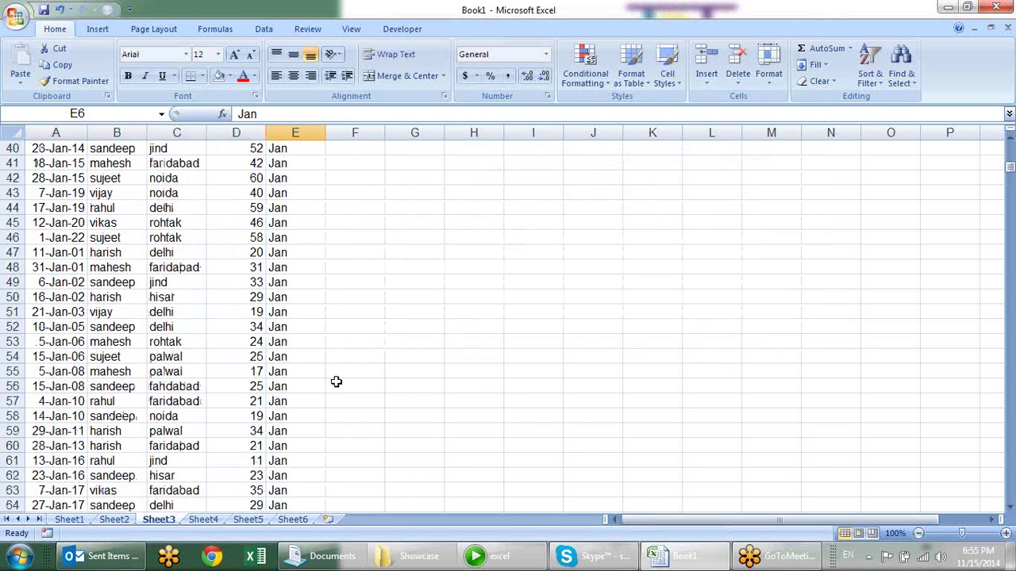
{"action": "scroll", "coordinate": [350, 397], "scroll_direction": "down", "scroll_amount": 7}
{"action": "scroll", "coordinate": [357, 409], "scroll_direction": "down", "scroll_amount": 3}
{"action": "scroll", "coordinate": [330, 347], "scroll_direction": "down", "scroll_amount": 6}
{"action": "scroll", "coordinate": [331, 347], "scroll_direction": "down", "scroll_amount": 8}
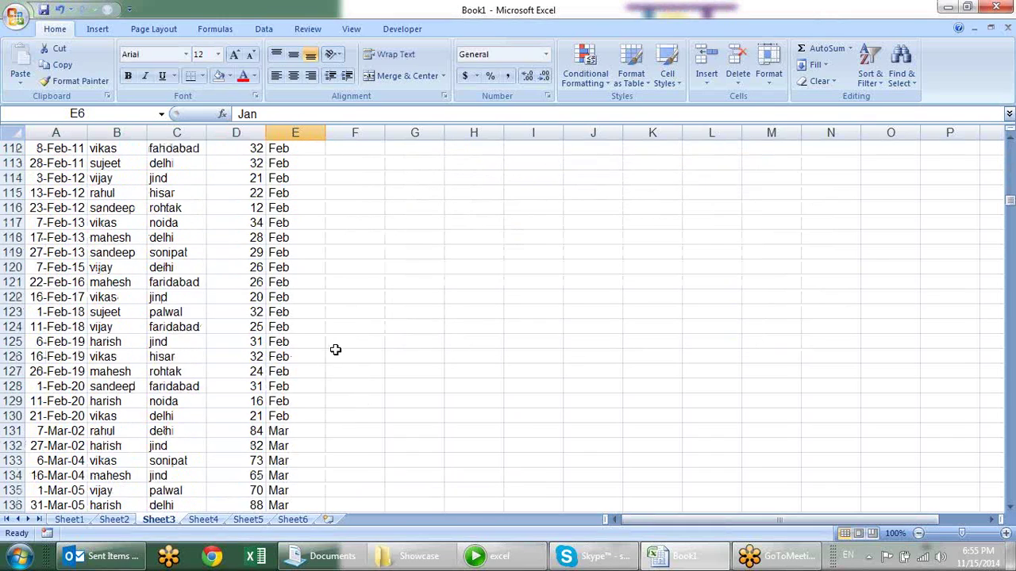
{"action": "scroll", "coordinate": [331, 318], "scroll_direction": "down", "scroll_amount": 6}
{"action": "scroll", "coordinate": [355, 327], "scroll_direction": "up", "scroll_amount": 8}
{"action": "scroll", "coordinate": [355, 327], "scroll_direction": "up", "scroll_amount": 11}
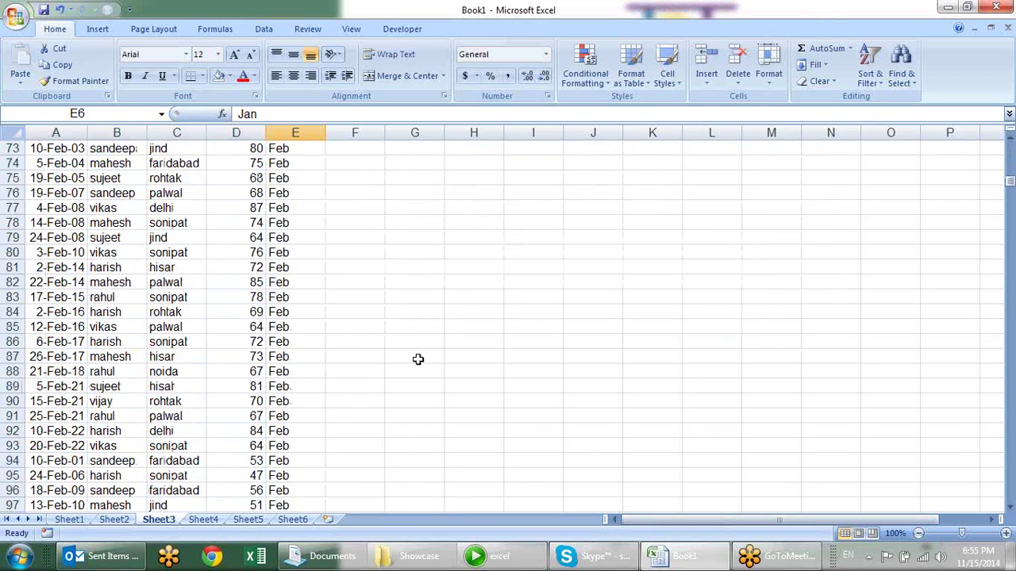
{"action": "scroll", "coordinate": [418, 358], "scroll_direction": "up", "scroll_amount": 4}
{"action": "left_click", "coordinate": [299, 238]}
Step: Insert a blank column at column C, before City
{"action": "key", "text": "ctrl+Up"}
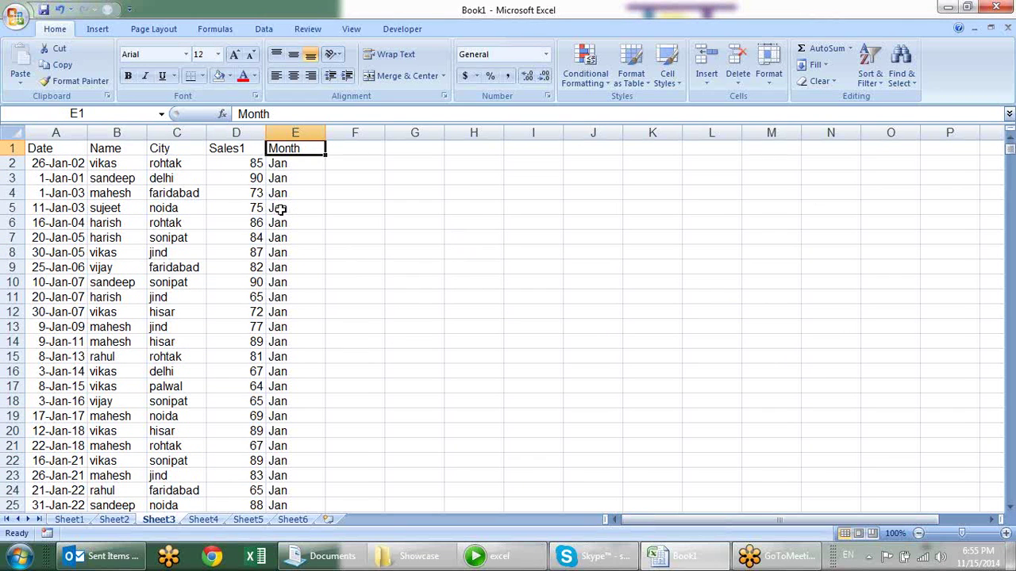
{"action": "right_click", "coordinate": [202, 133]}
{"action": "left_click", "coordinate": [176, 133]}
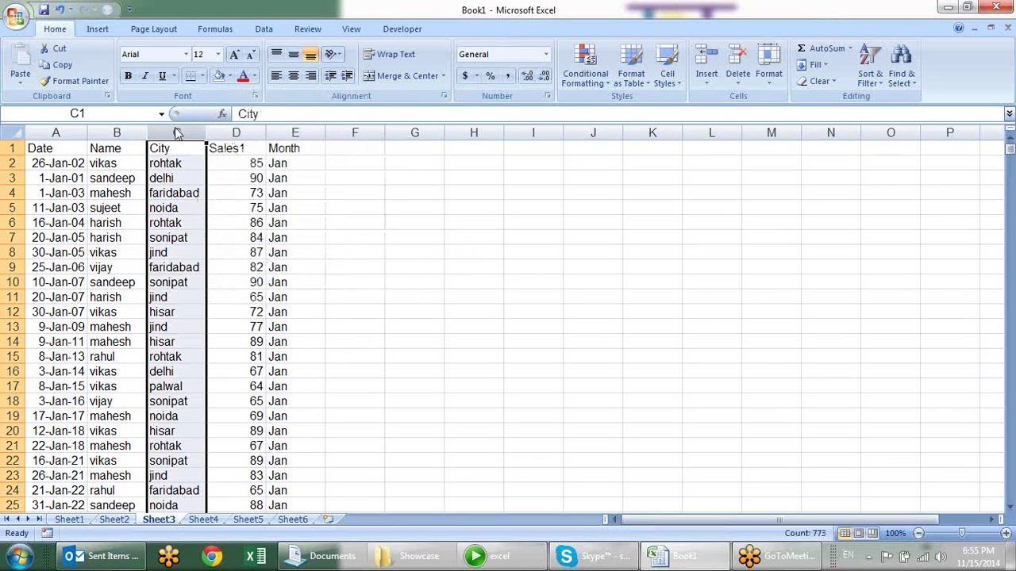
{"action": "right_click", "coordinate": [177, 131]}
{"action": "left_click", "coordinate": [213, 205]}
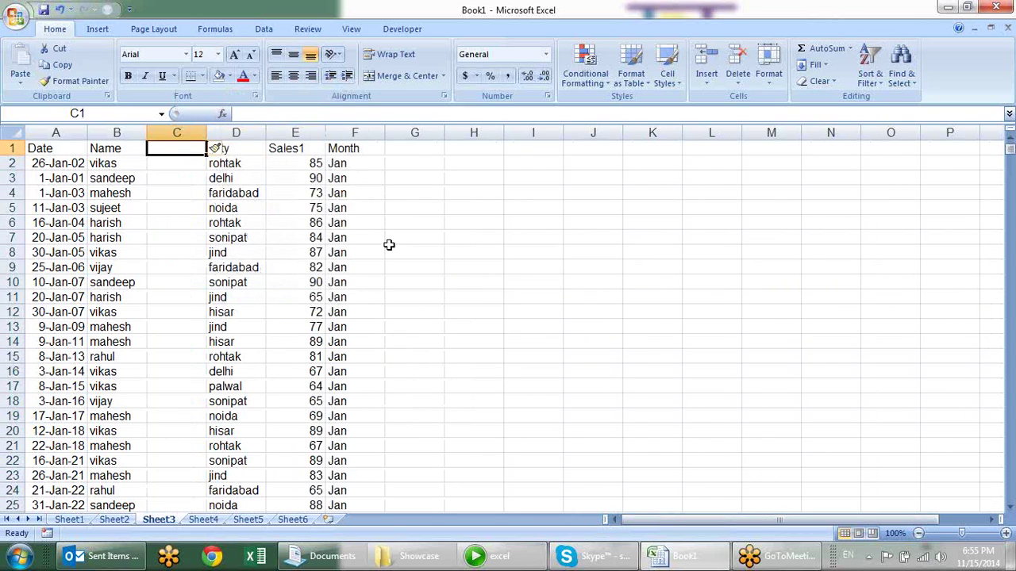
{"action": "key", "text": "alt+i"}
{"action": "key", "text": "Escape"}
Step: Title column C 'Desg', enter VP in C2, and AutoFill the designation series down
{"action": "type", "text": "Deis"}
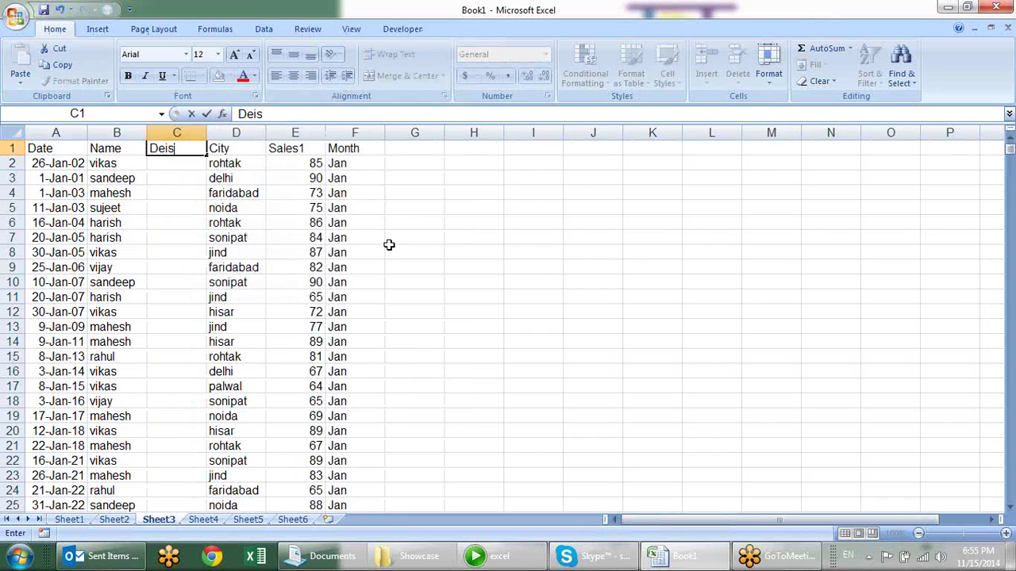
{"action": "key", "text": "BackSpace"}
{"action": "key", "text": "BackSpace"}
{"action": "type", "text": "g"}
{"action": "key", "text": "Return"}
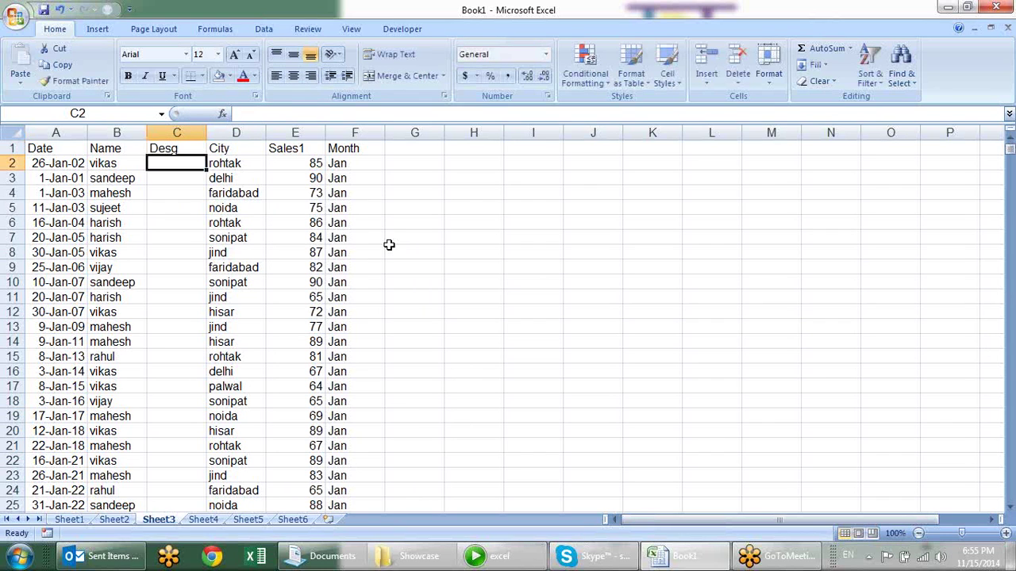
{"action": "type", "text": "VP"}
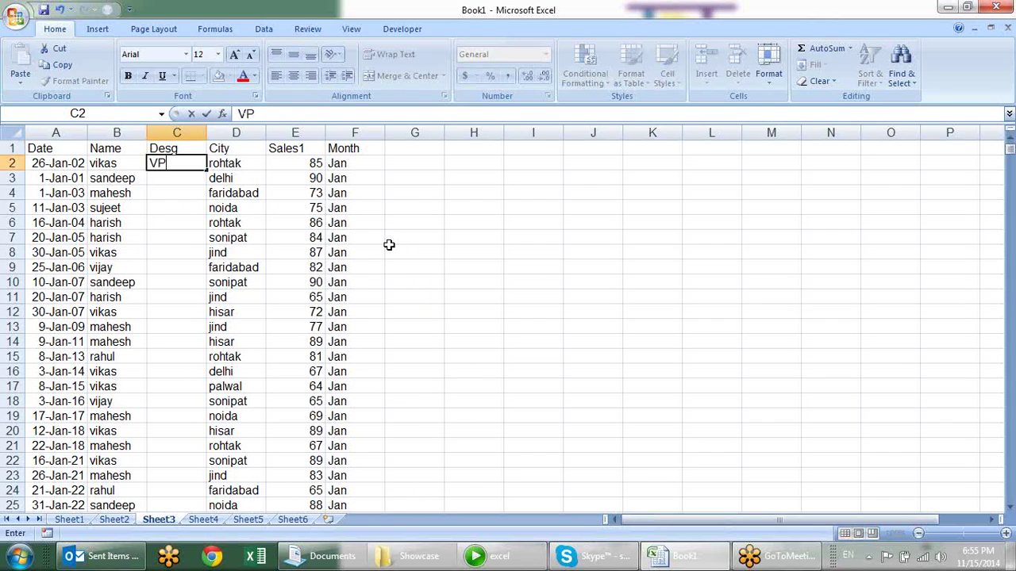
{"action": "key", "text": "Return"}
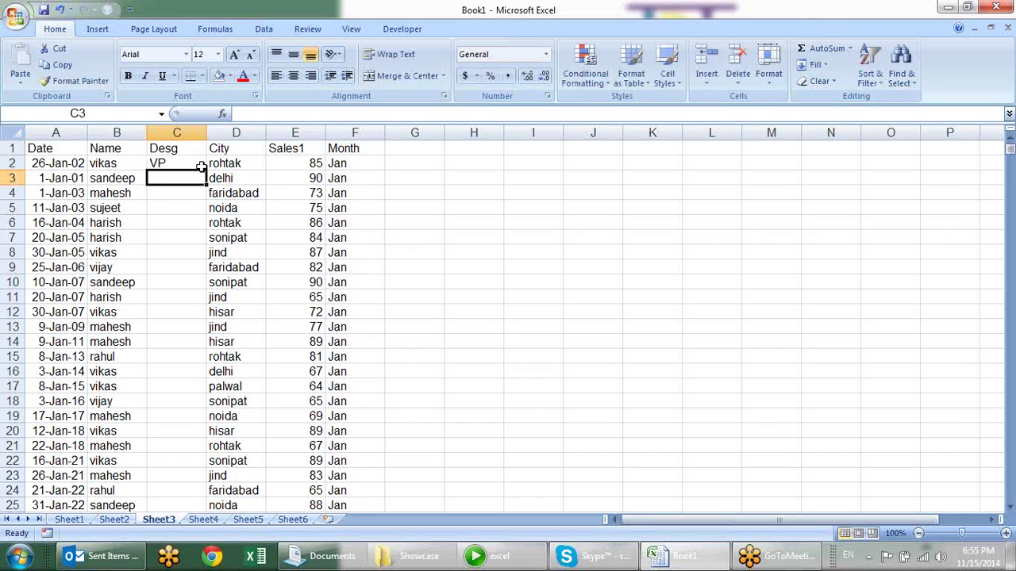
{"action": "left_click", "coordinate": [200, 164]}
{"action": "double_click", "coordinate": [206, 168]}
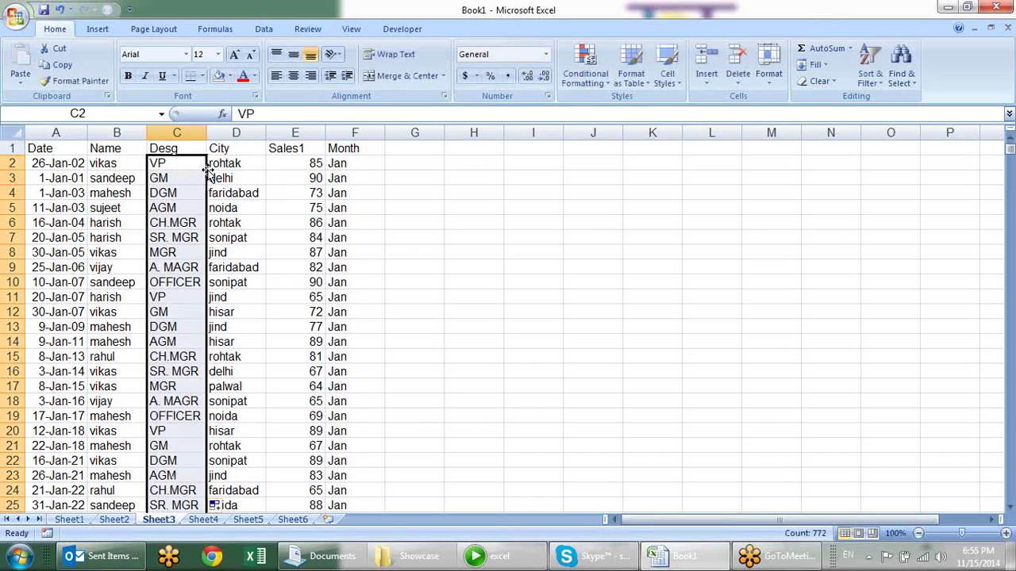
Step: Sort the table by the Desg column using the VP, GM, DGM custom list as order
{"action": "left_click", "coordinate": [441, 249]}
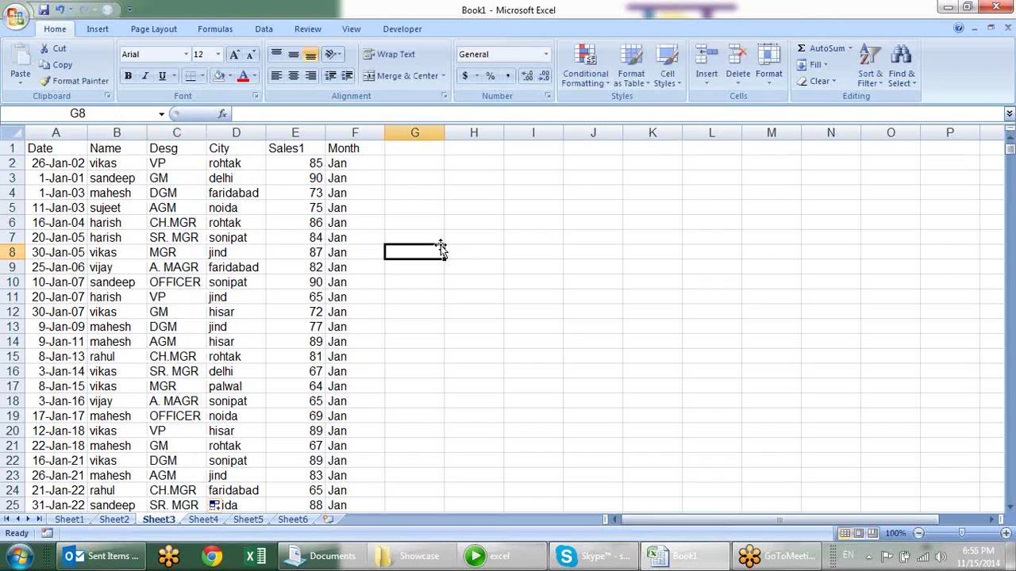
{"action": "left_click", "coordinate": [189, 227]}
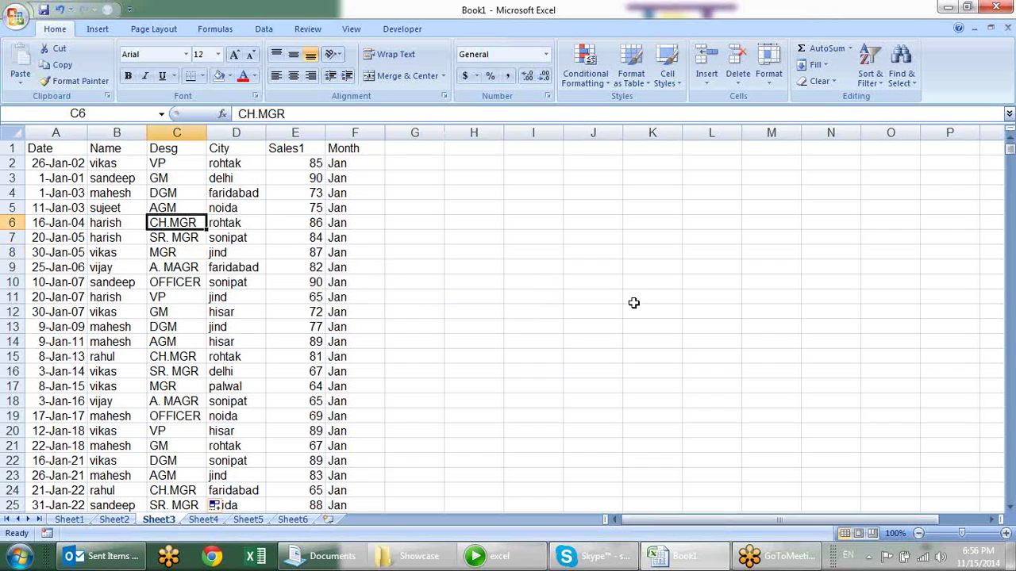
{"action": "key", "text": "alt+d"}
{"action": "key", "text": "s"}
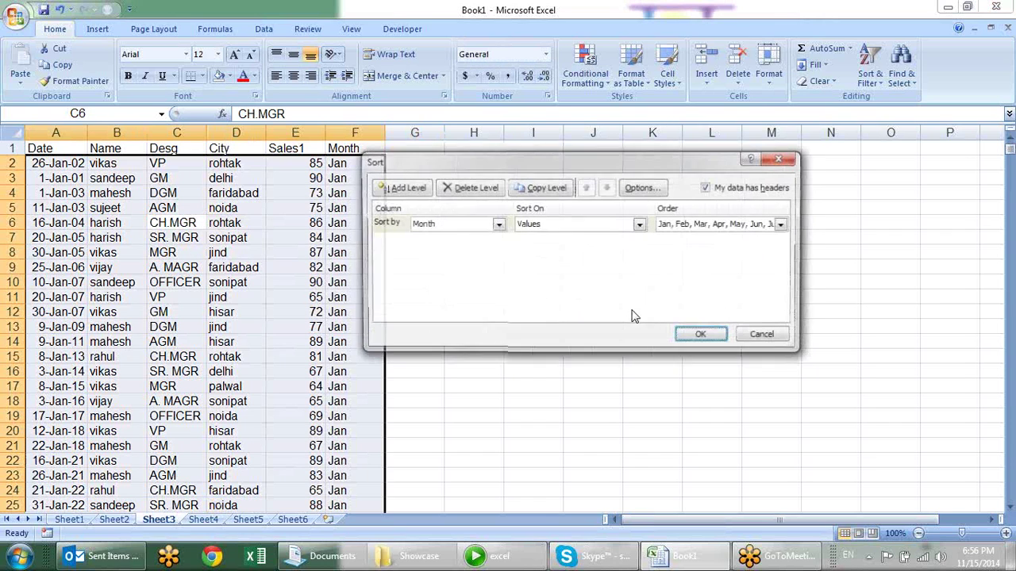
{"action": "left_click", "coordinate": [496, 225]}
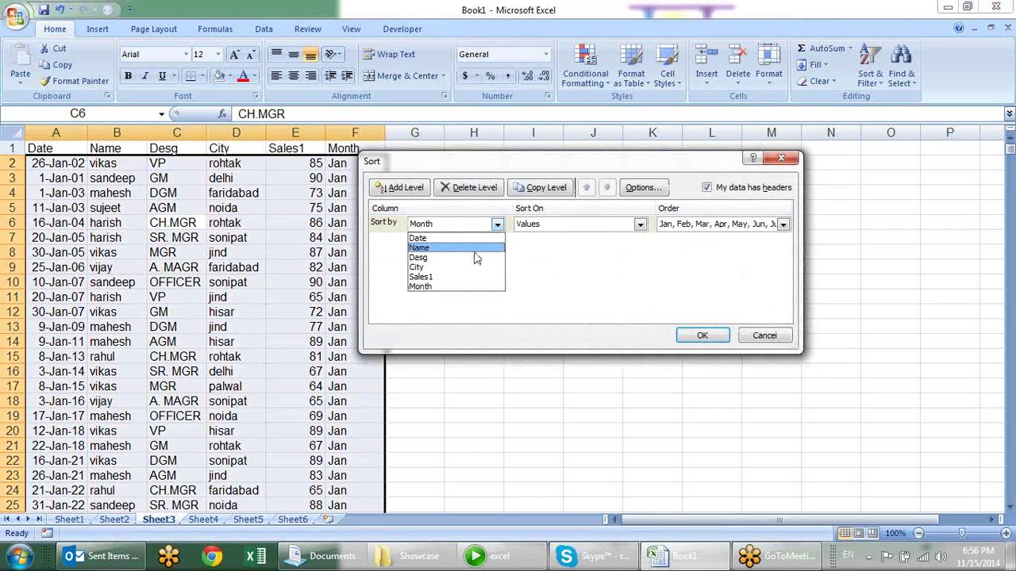
{"action": "left_click", "coordinate": [476, 258]}
{"action": "left_click", "coordinate": [783, 225]}
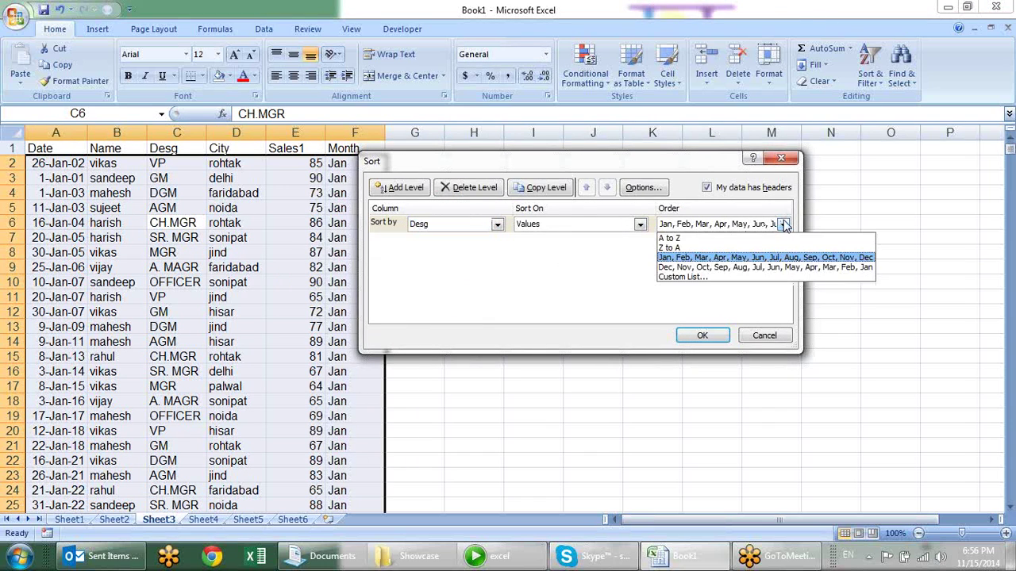
{"action": "left_click", "coordinate": [708, 273]}
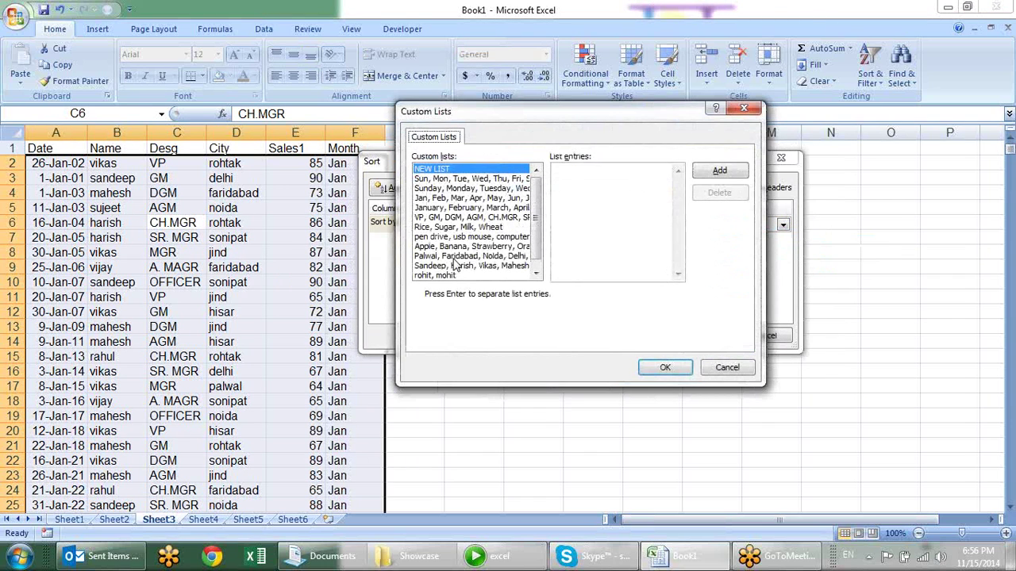
{"action": "left_click", "coordinate": [450, 218]}
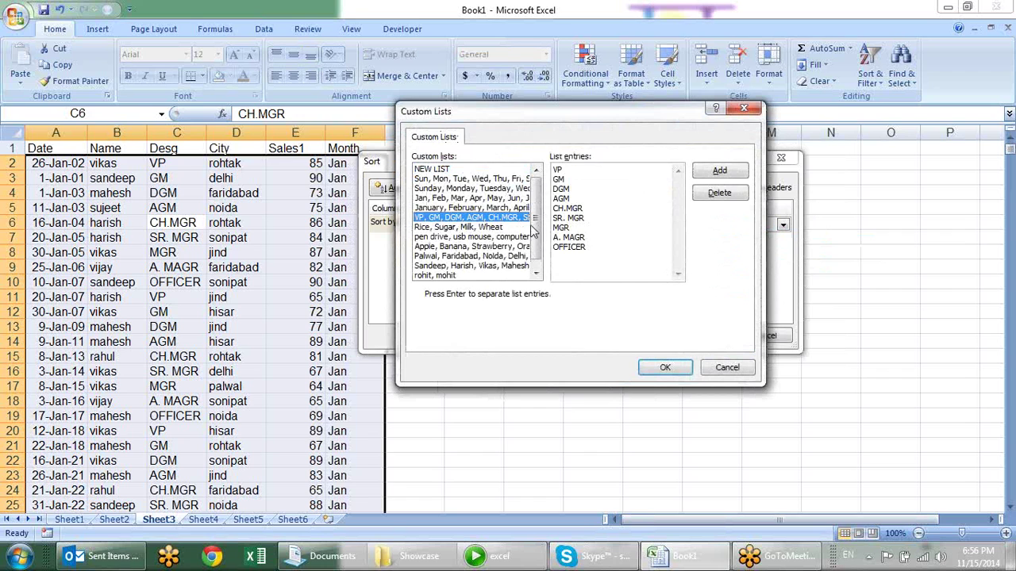
{"action": "left_click", "coordinate": [665, 368]}
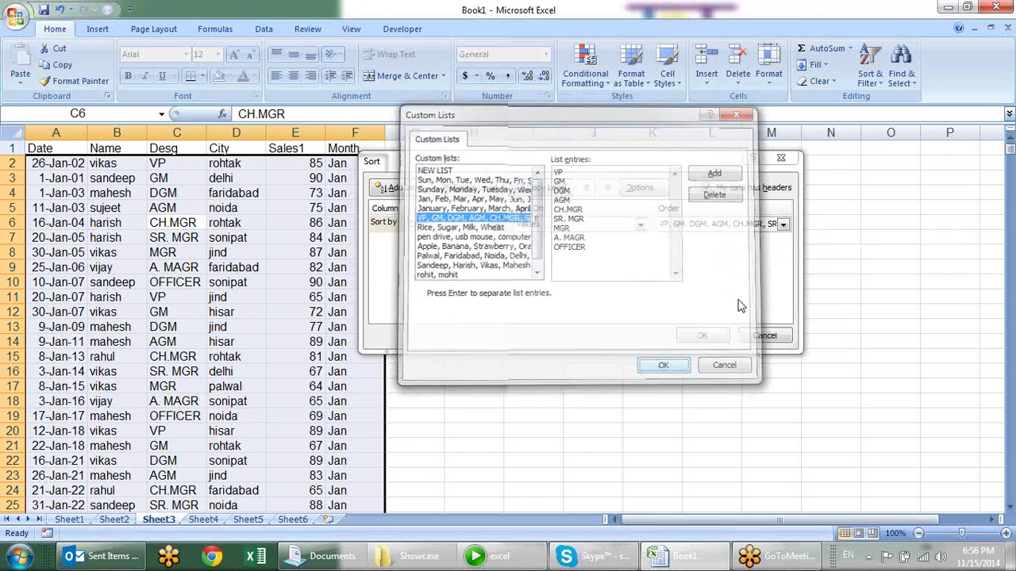
{"action": "left_click", "coordinate": [702, 335]}
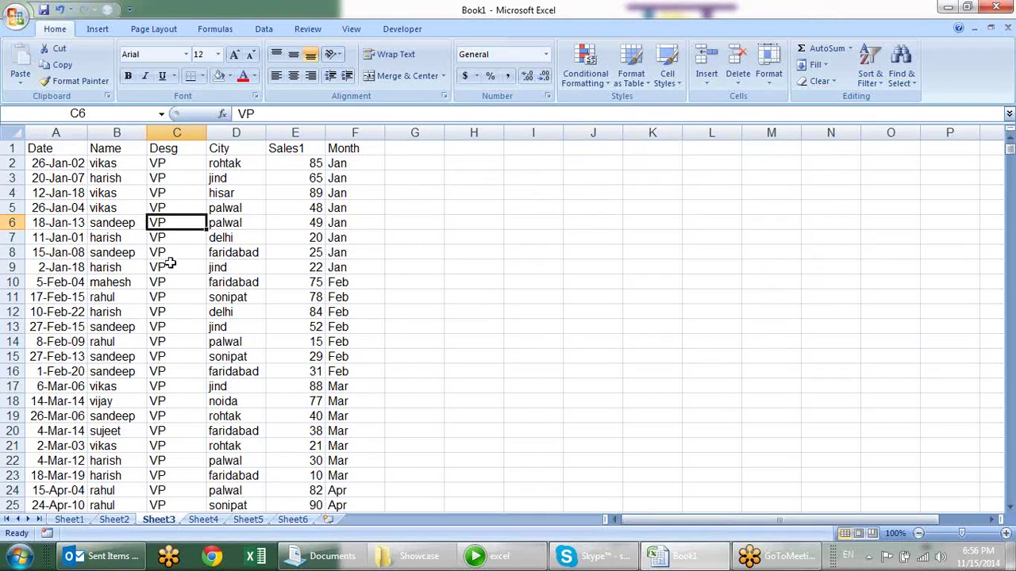
{"action": "scroll", "coordinate": [175, 254], "scroll_direction": "down", "scroll_amount": 7}
{"action": "scroll", "coordinate": [179, 239], "scroll_direction": "down", "scroll_amount": 8}
{"action": "scroll", "coordinate": [179, 238], "scroll_direction": "down", "scroll_amount": 15}
{"action": "scroll", "coordinate": [179, 244], "scroll_direction": "down", "scroll_amount": 7}
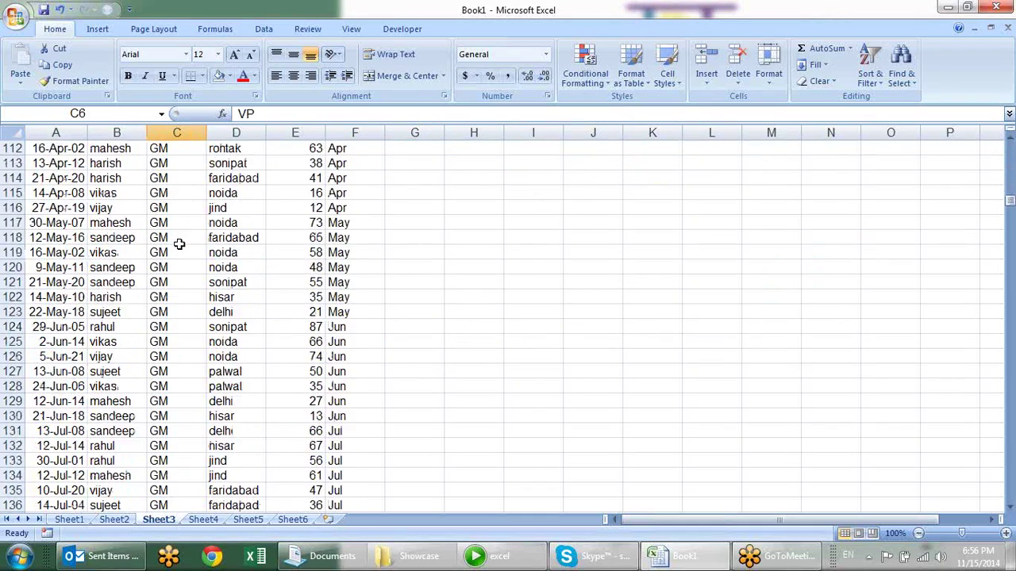
{"action": "scroll", "coordinate": [180, 244], "scroll_direction": "down", "scroll_amount": 9}
{"action": "scroll", "coordinate": [179, 242], "scroll_direction": "down", "scroll_amount": 9}
{"action": "scroll", "coordinate": [177, 242], "scroll_direction": "down", "scroll_amount": 8}
{"action": "scroll", "coordinate": [176, 247], "scroll_direction": "down", "scroll_amount": 7}
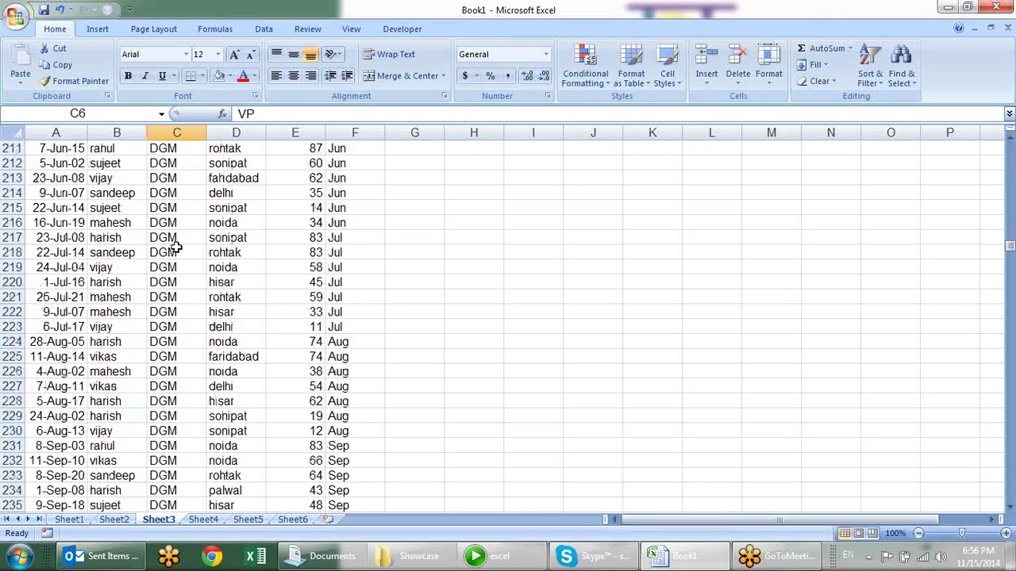
{"action": "scroll", "coordinate": [176, 248], "scroll_direction": "down", "scroll_amount": 10}
{"action": "scroll", "coordinate": [176, 248], "scroll_direction": "down", "scroll_amount": 15}
{"action": "scroll", "coordinate": [176, 248], "scroll_direction": "down", "scroll_amount": 8}
{"action": "scroll", "coordinate": [175, 251], "scroll_direction": "down", "scroll_amount": 10}
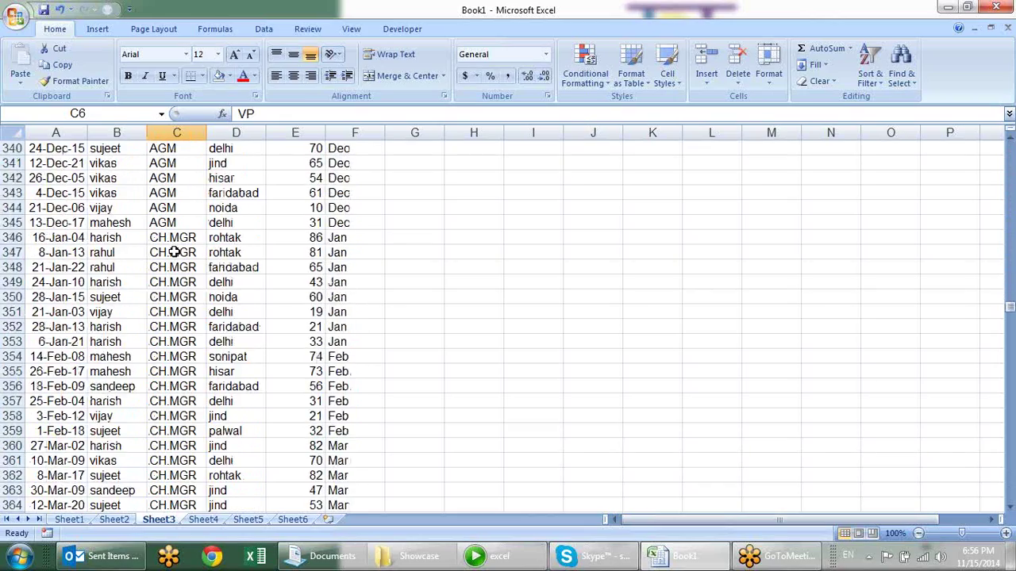
{"action": "scroll", "coordinate": [174, 252], "scroll_direction": "down", "scroll_amount": 8}
{"action": "scroll", "coordinate": [175, 254], "scroll_direction": "down", "scroll_amount": 9}
{"action": "scroll", "coordinate": [173, 255], "scroll_direction": "down", "scroll_amount": 12}
{"action": "scroll", "coordinate": [171, 260], "scroll_direction": "down", "scroll_amount": 12}
{"action": "scroll", "coordinate": [171, 261], "scroll_direction": "down", "scroll_amount": 9}
{"action": "scroll", "coordinate": [167, 266], "scroll_direction": "down", "scroll_amount": 10}
{"action": "scroll", "coordinate": [162, 270], "scroll_direction": "down", "scroll_amount": 7}
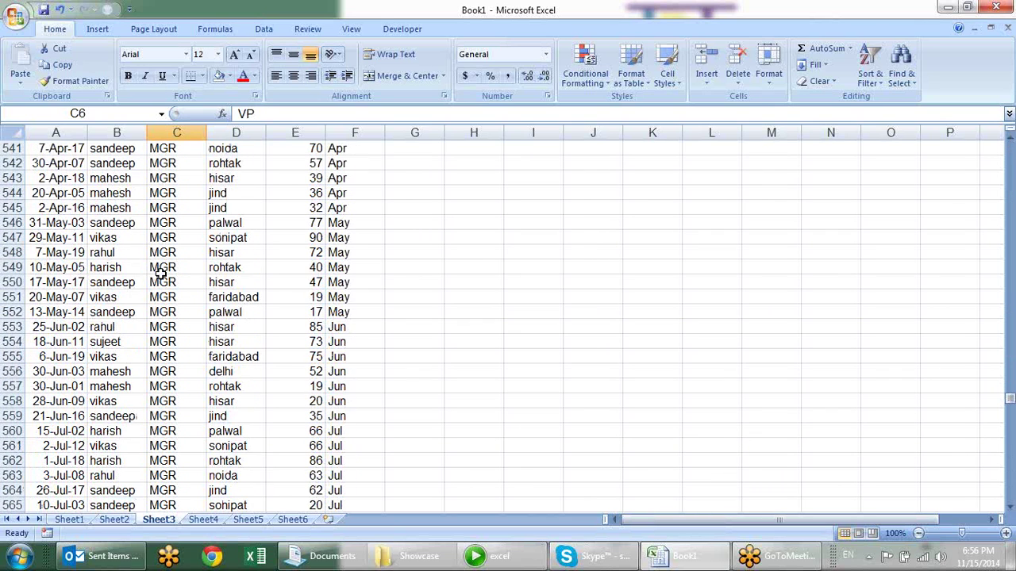
{"action": "left_click", "coordinate": [162, 272]}
{"action": "key", "text": "ctrl+Up"}
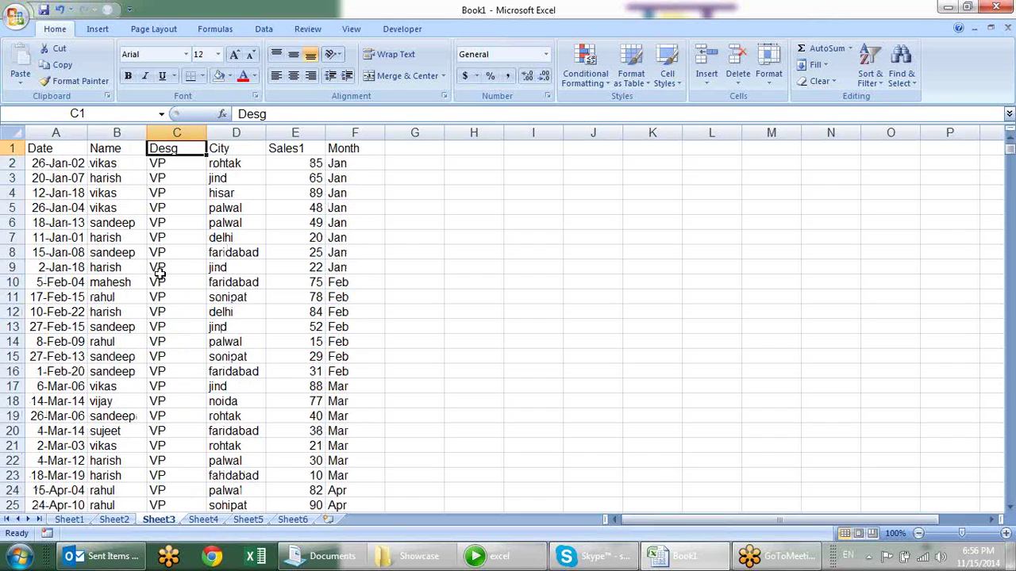
{"action": "left_click", "coordinate": [1003, 34]}
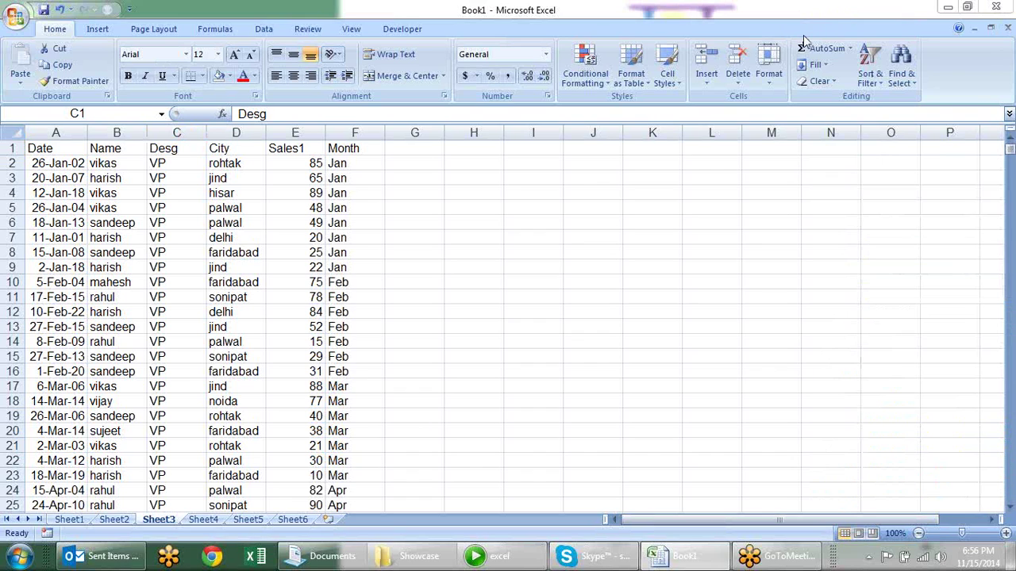
{"action": "key", "text": "Escape"}
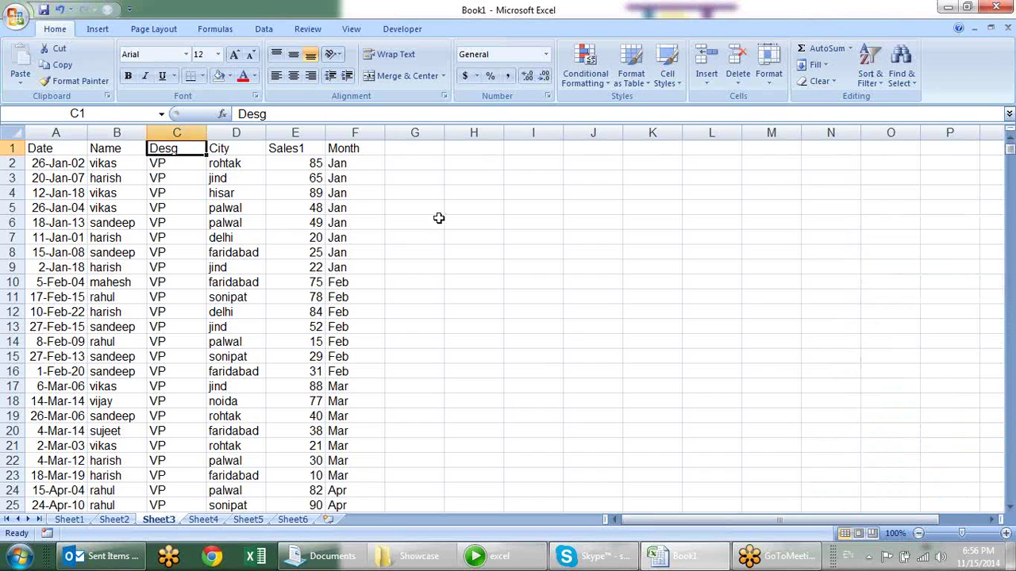
{"action": "left_click", "coordinate": [82, 150]}
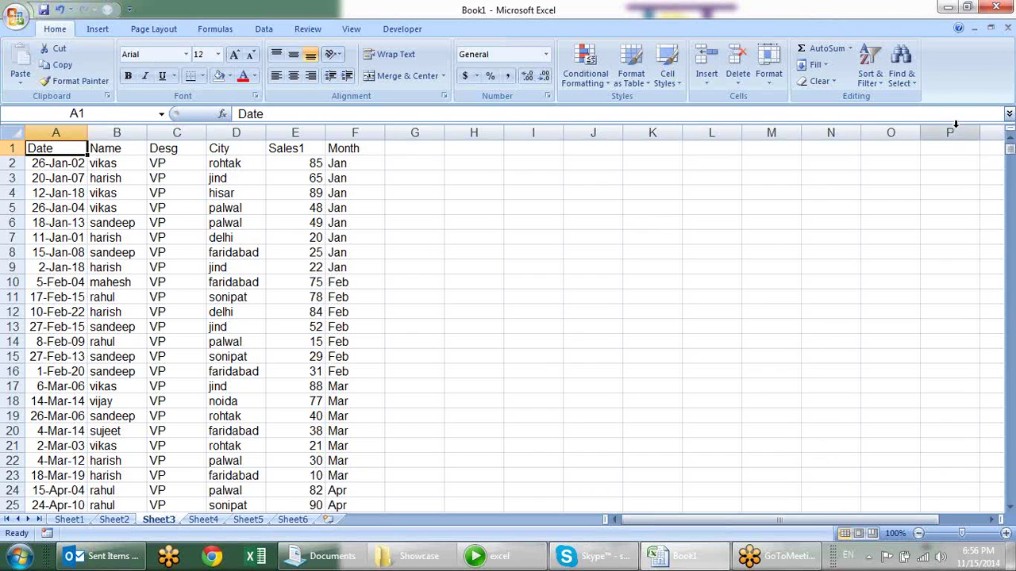
Step: Turn AutoFilter on from Home's Sort & Filter, then toggle it off and on from the Data tab
{"action": "left_click", "coordinate": [879, 87]}
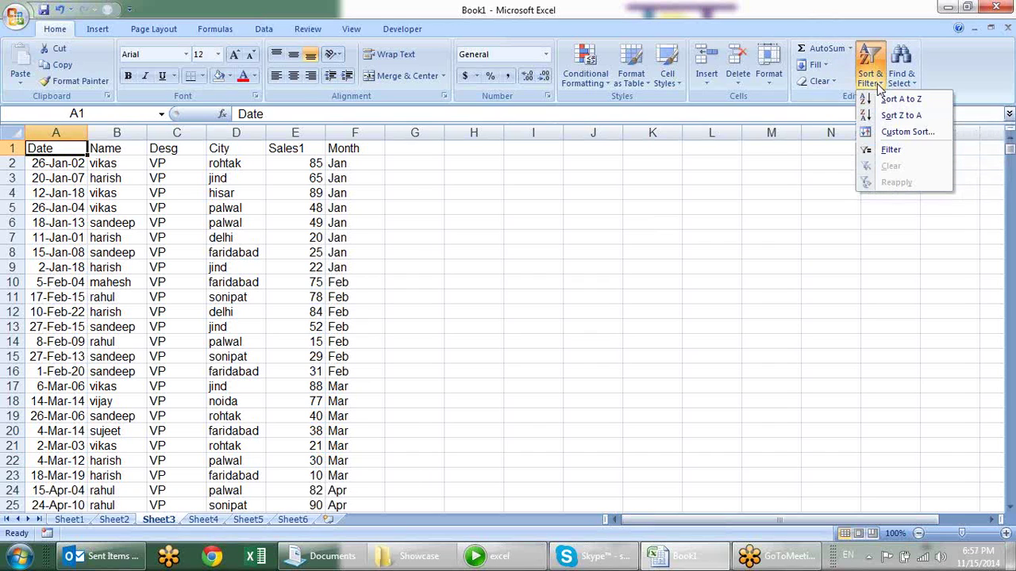
{"action": "left_click", "coordinate": [880, 152]}
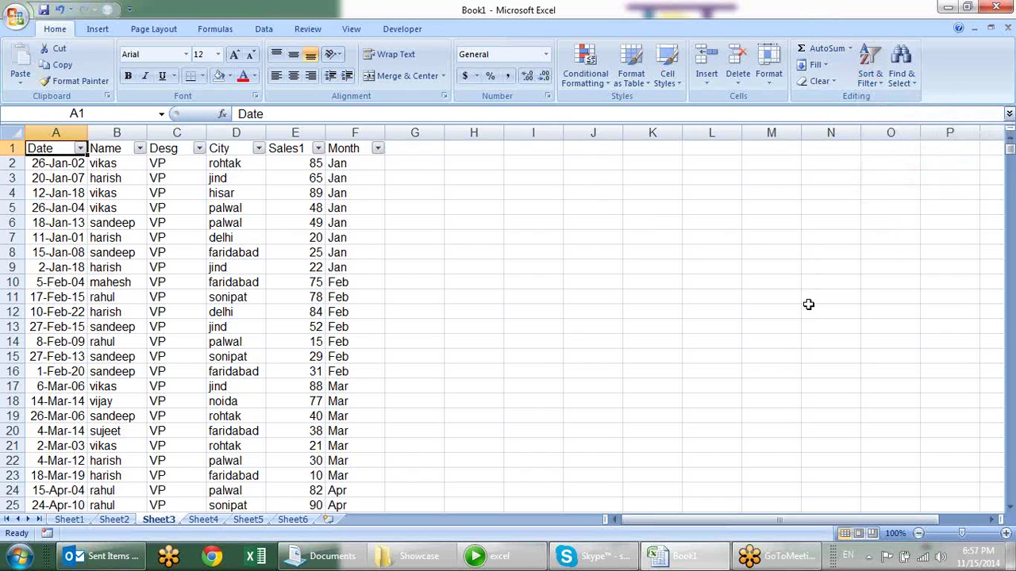
{"action": "left_click", "coordinate": [264, 29]}
{"action": "left_click", "coordinate": [391, 62]}
{"action": "left_click", "coordinate": [390, 62]}
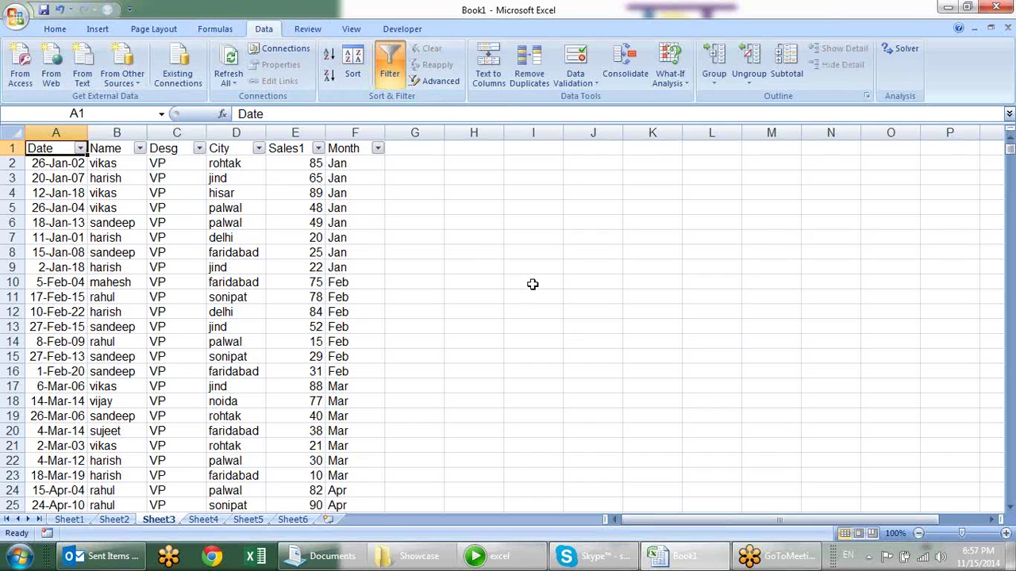
Step: Toggle the header filter dropdowns off and on with Ctrl+Shift+L and the legacy Alt+D, F shortcut
{"action": "key", "text": "ctrl+shift+l"}
{"action": "key", "text": "ctrl+shift+l"}
{"action": "key", "text": "ctrl+shift+l"}
{"action": "key", "text": "ctrl+shift+l"}
{"action": "key", "text": "ctrl+shift+l"}
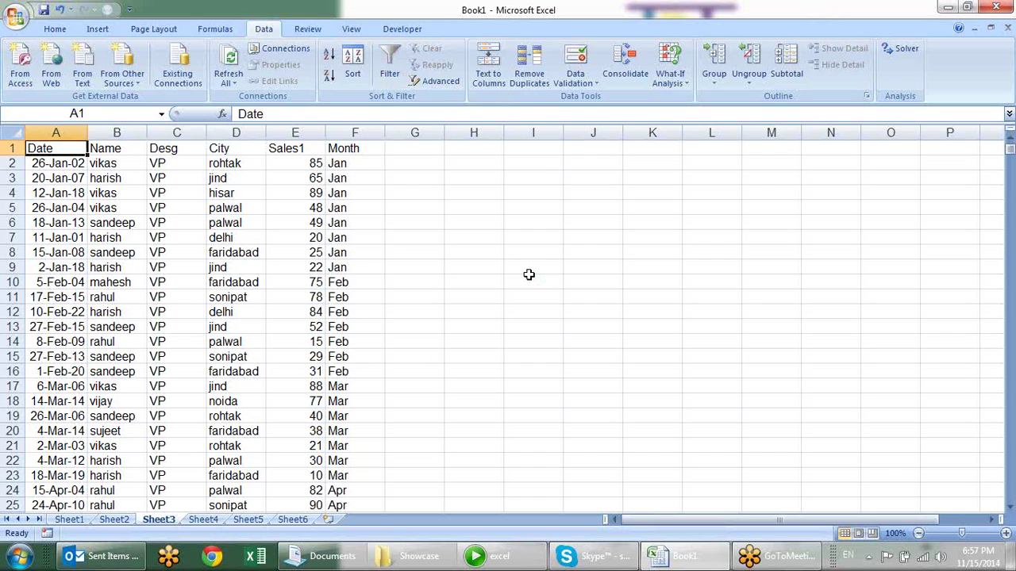
{"action": "key", "text": "alt+d"}
{"action": "key", "text": "f"}
{"action": "key", "text": "f"}
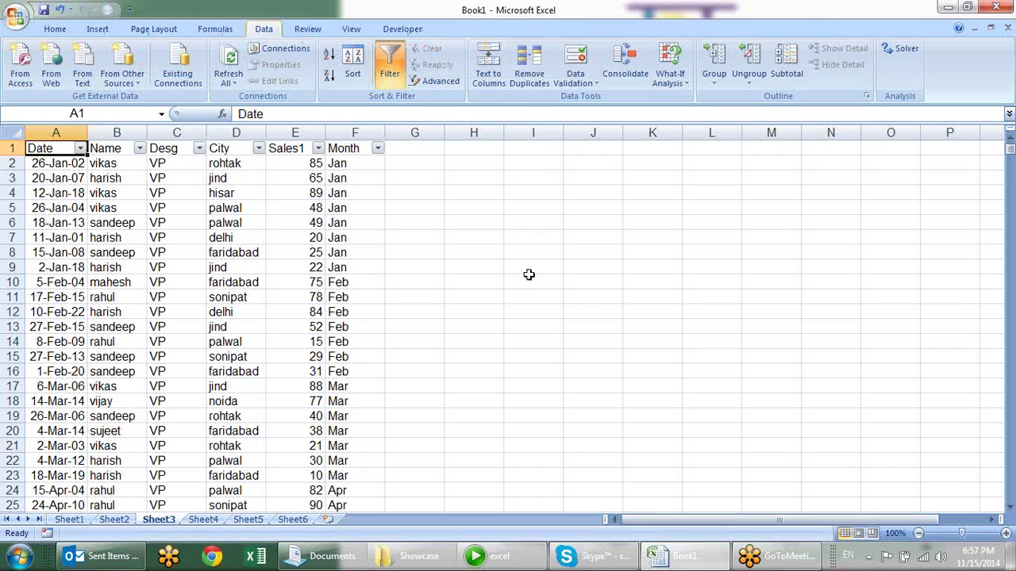
{"action": "key", "text": "alt+d"}
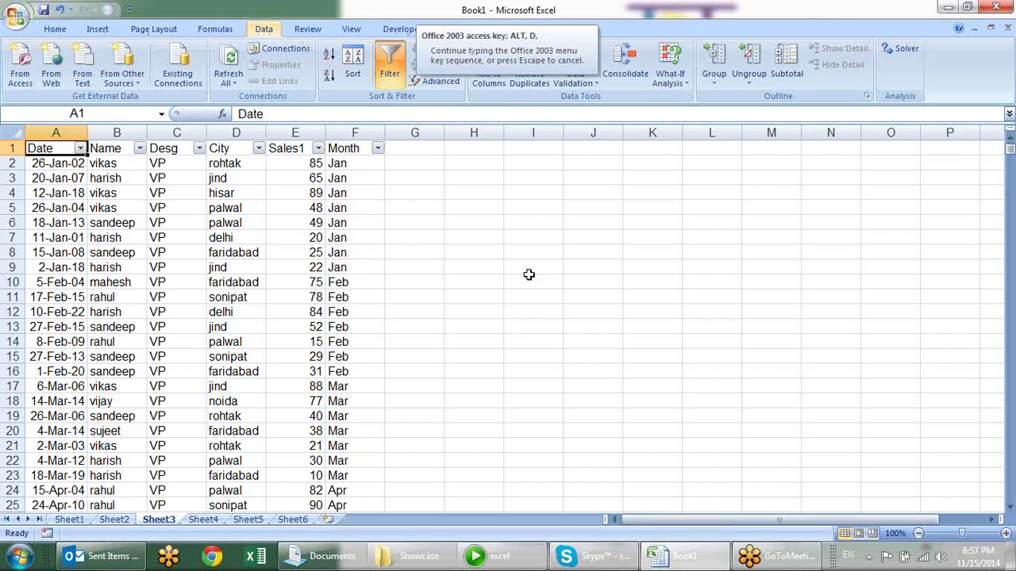
{"action": "key", "text": "f"}
{"action": "key", "text": "f"}
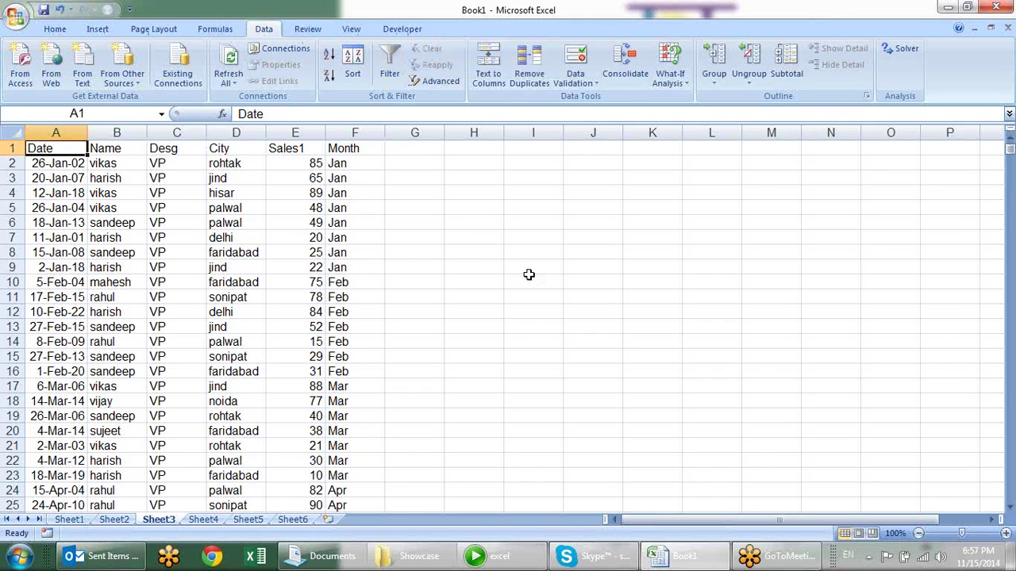
Step: Toggle filters with Alt, A, T, then back on Home re-enable them on A1:F1 with Ctrl+Shift+L
{"action": "key", "text": "alt"}
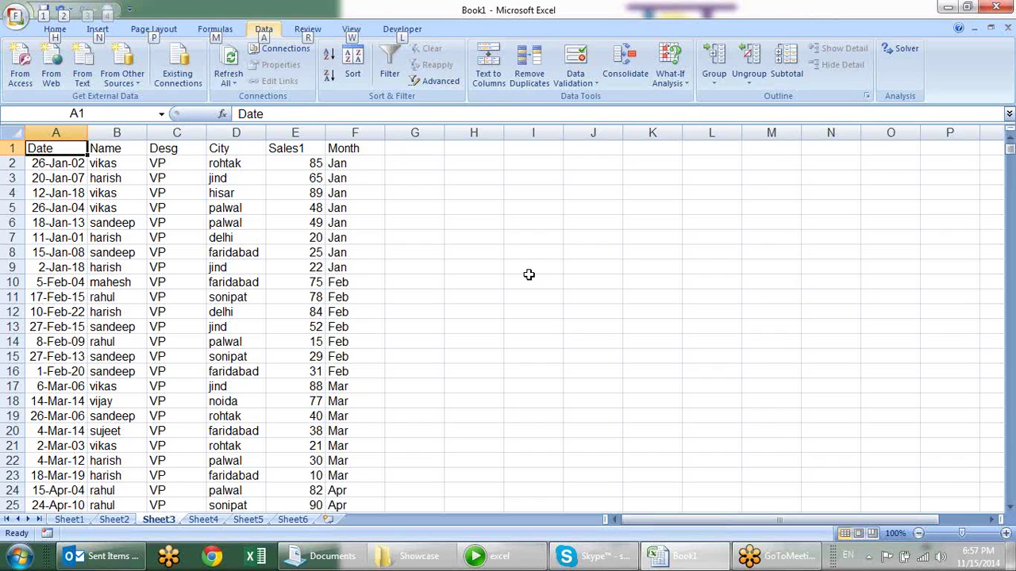
{"action": "key", "text": "a"}
{"action": "key", "text": "t"}
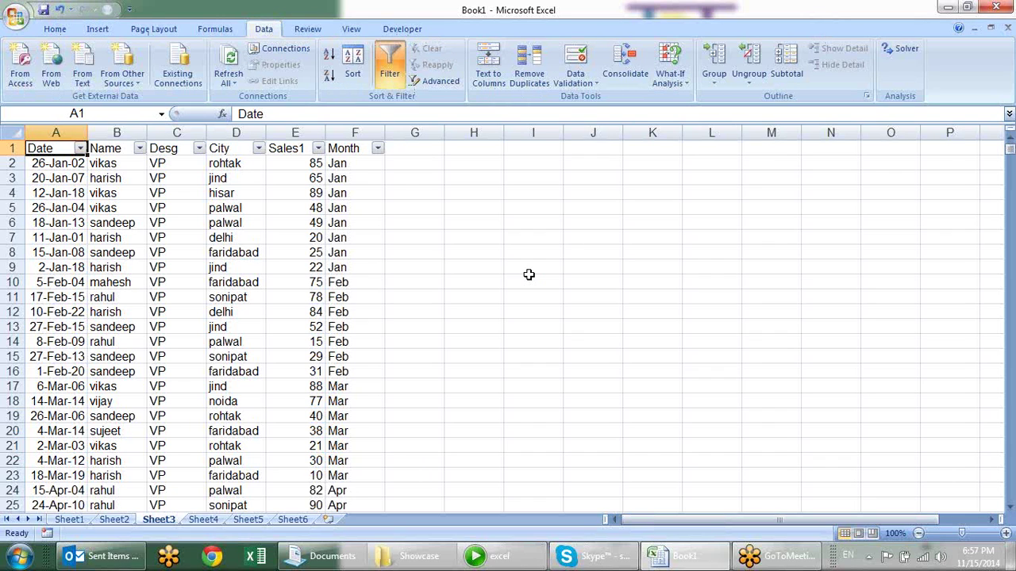
{"action": "key", "text": "alt"}
{"action": "key", "text": "a"}
{"action": "key", "text": "t"}
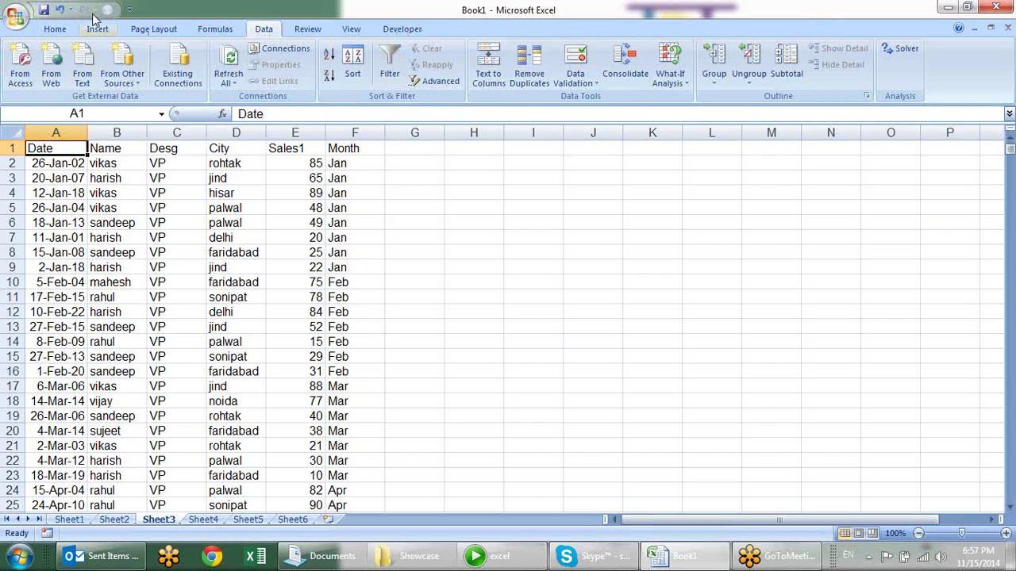
{"action": "left_click", "coordinate": [56, 29]}
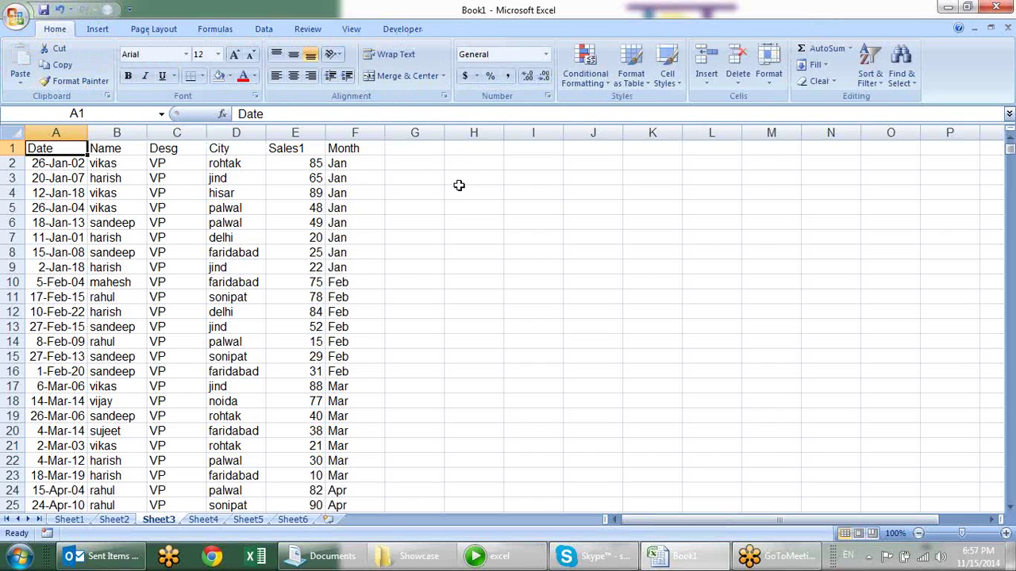
{"action": "key", "text": "ctrl+shift+l"}
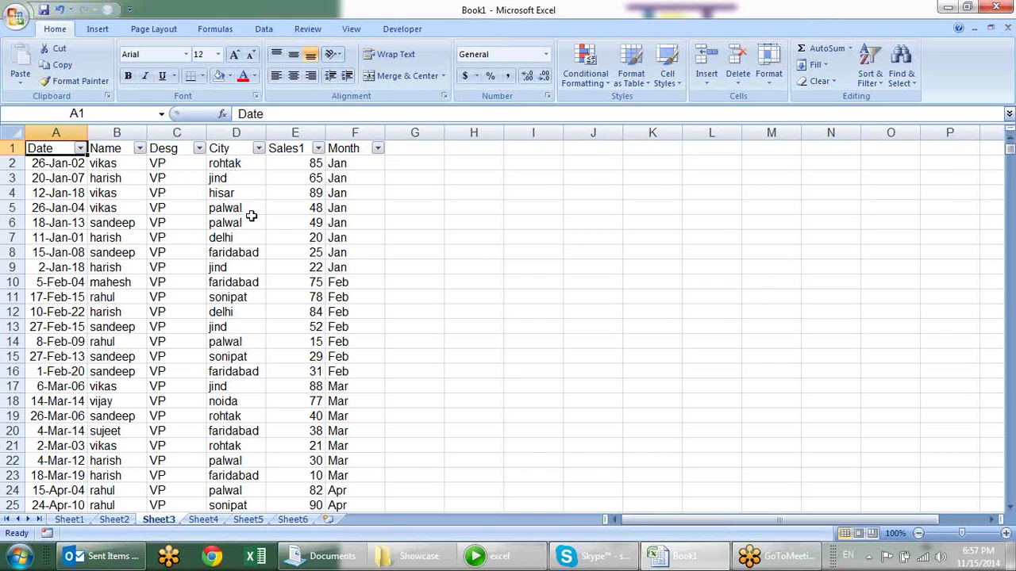
Step: Look through the Date, Name and Sales1 filter dropdowns, ending on the Date column's year checklist
{"action": "left_click", "coordinate": [81, 149]}
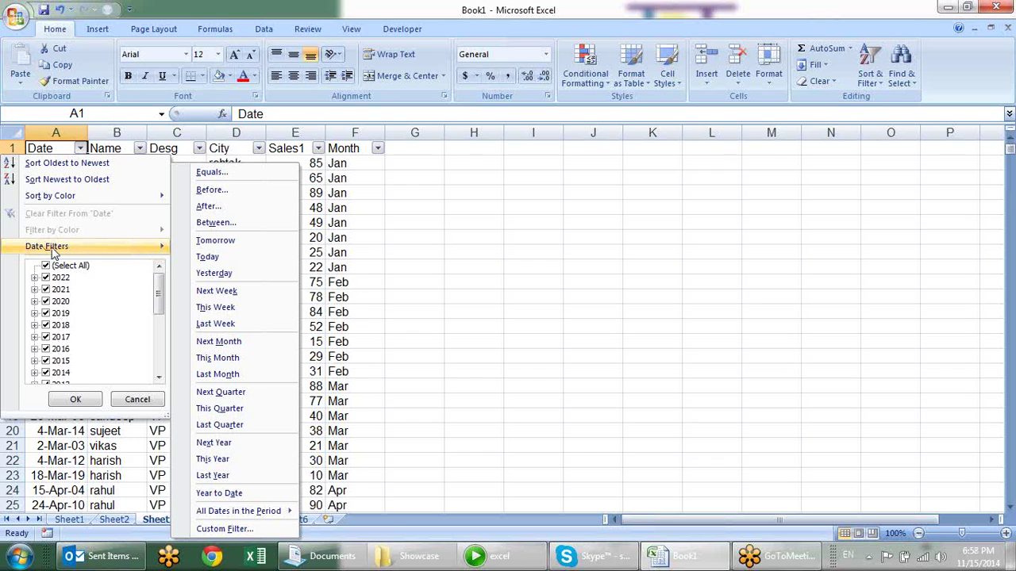
{"action": "left_click", "coordinate": [136, 155]}
{"action": "left_click", "coordinate": [140, 149]}
{"action": "mouse_move", "coordinate": [45, 246]}
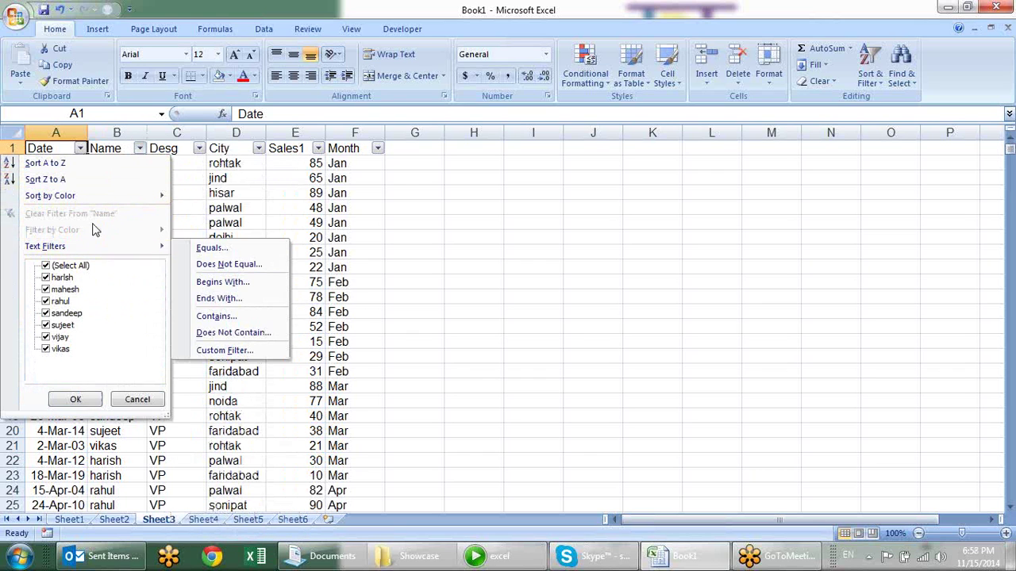
{"action": "left_click", "coordinate": [317, 149]}
{"action": "left_click", "coordinate": [318, 149]}
{"action": "mouse_move", "coordinate": [207, 247]}
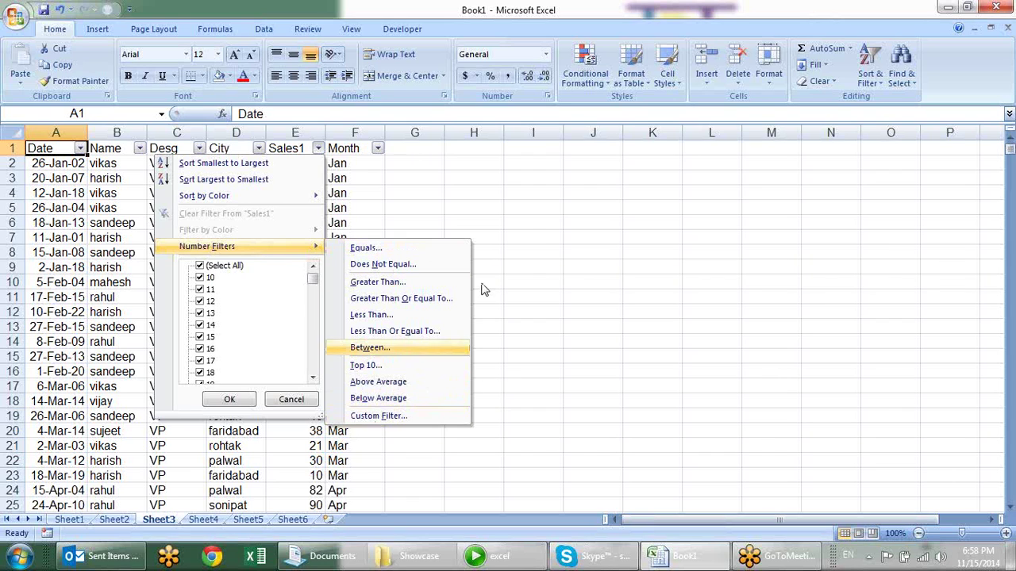
{"action": "left_click", "coordinate": [580, 207]}
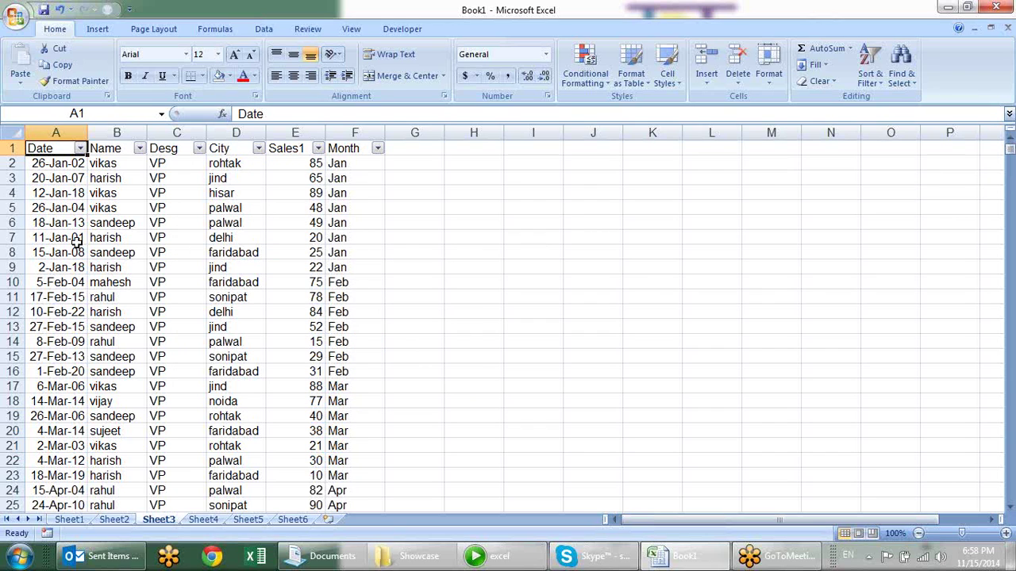
{"action": "left_click", "coordinate": [81, 149]}
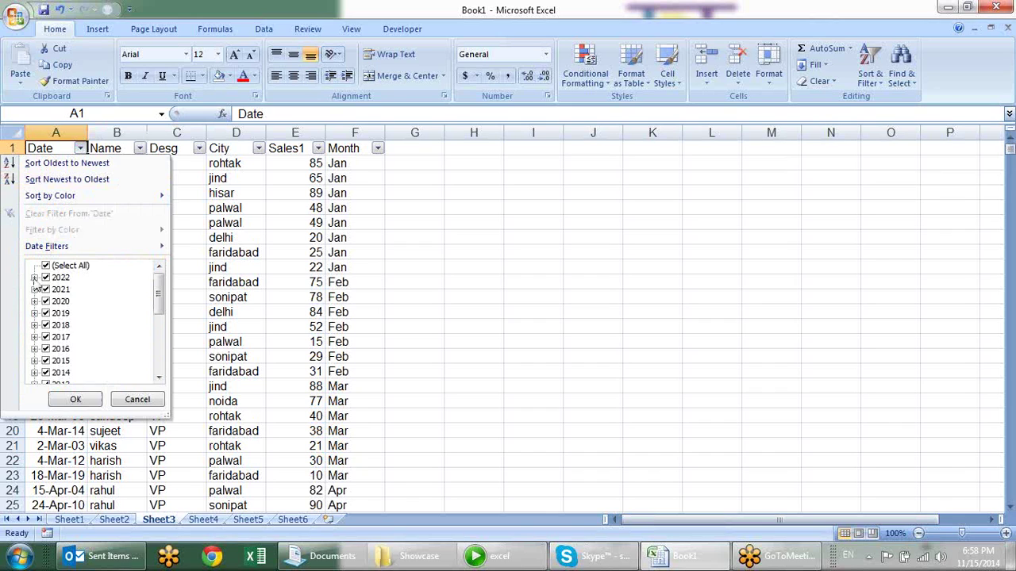
Step: Expand the 2022 dates into months and days, collapse them, and uncheck Select All
{"action": "left_click", "coordinate": [35, 278]}
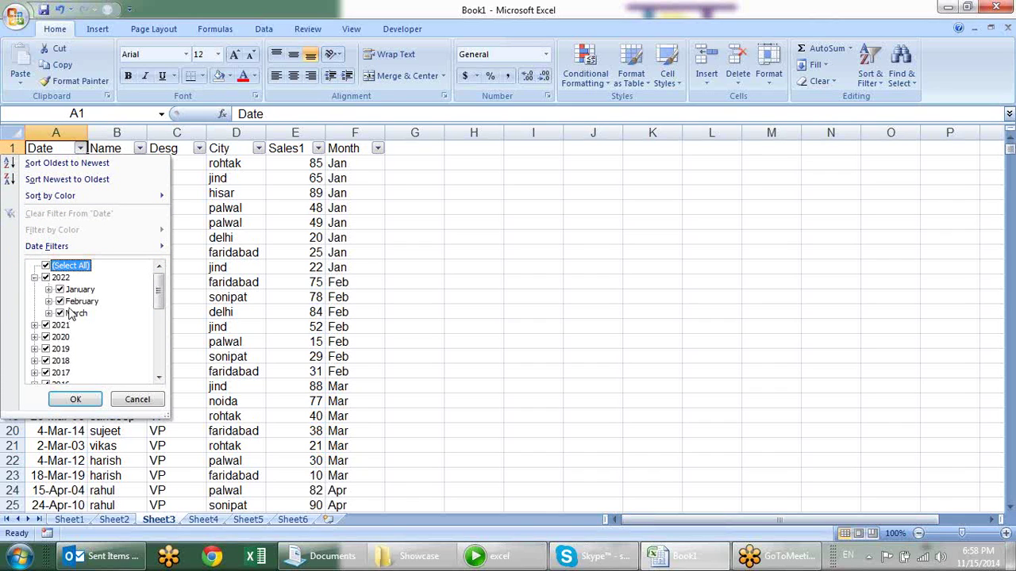
{"action": "left_click", "coordinate": [49, 289]}
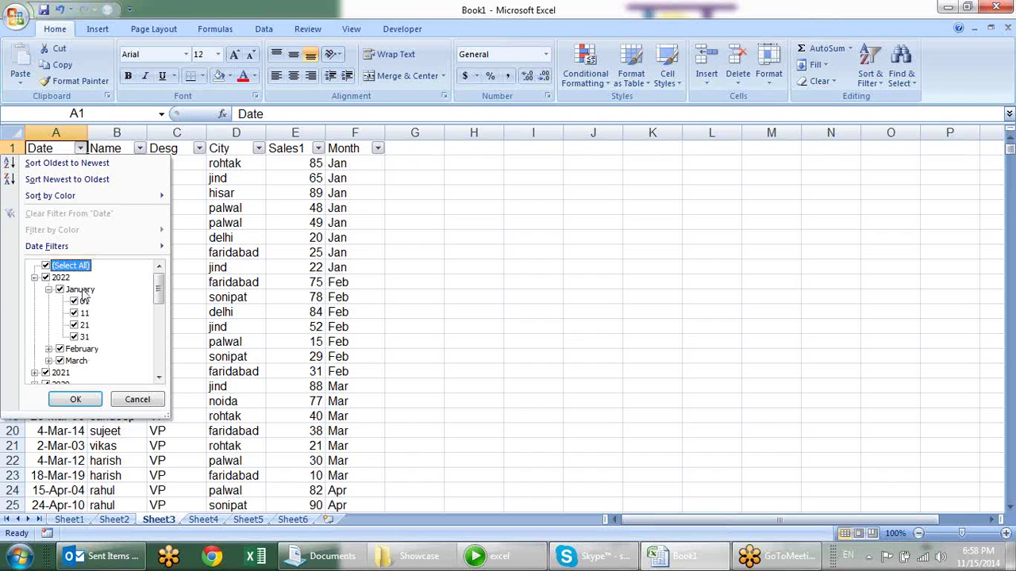
{"action": "left_click", "coordinate": [34, 278]}
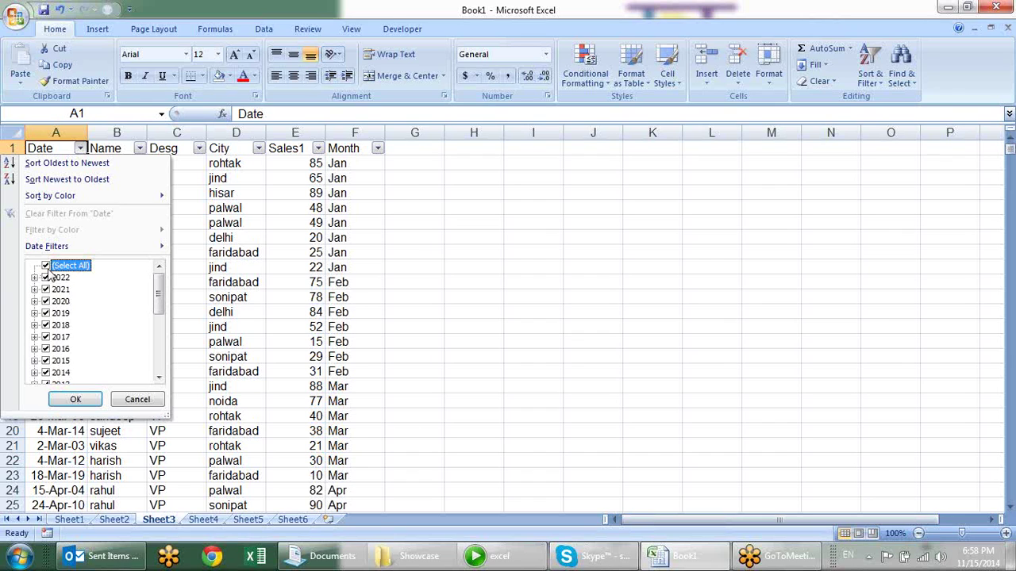
{"action": "left_click", "coordinate": [45, 265]}
{"action": "mouse_move", "coordinate": [159, 291]}
{"action": "left_mouse_down"}
{"action": "mouse_move", "coordinate": [155, 349]}
{"action": "mouse_move", "coordinate": [155, 309]}
{"action": "left_mouse_up"}
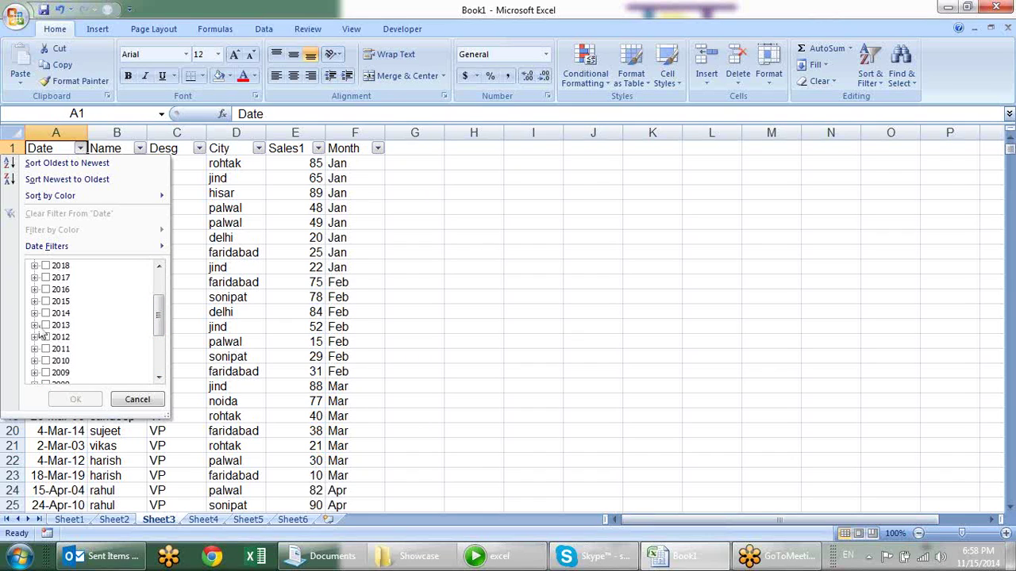
Step: Filter the Date column to April–December 2013 plus January–March 2014
{"action": "left_click", "coordinate": [45, 325]}
{"action": "left_click", "coordinate": [34, 325]}
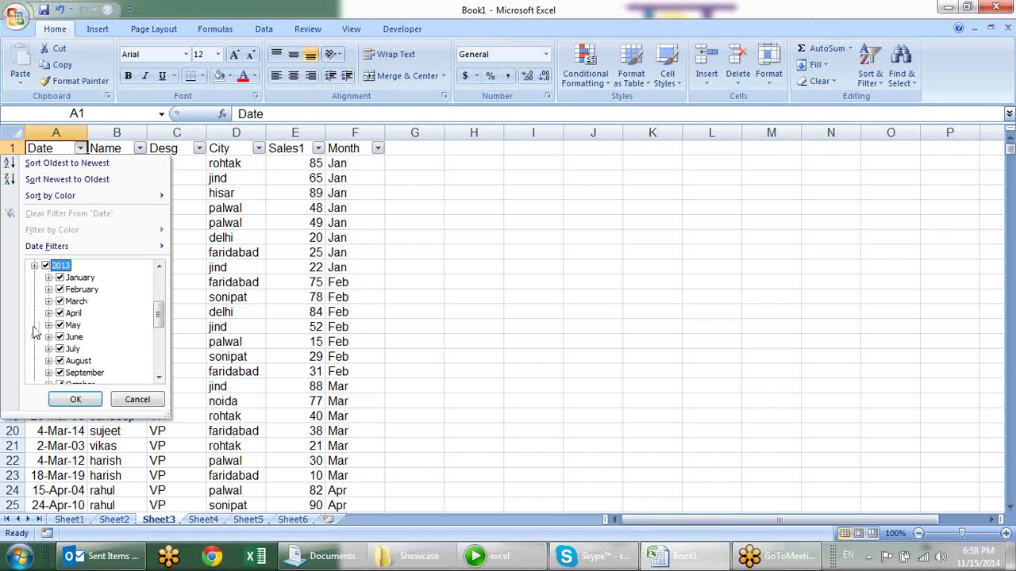
{"action": "left_click", "coordinate": [59, 278]}
{"action": "left_click", "coordinate": [59, 290]}
{"action": "left_click", "coordinate": [59, 301]}
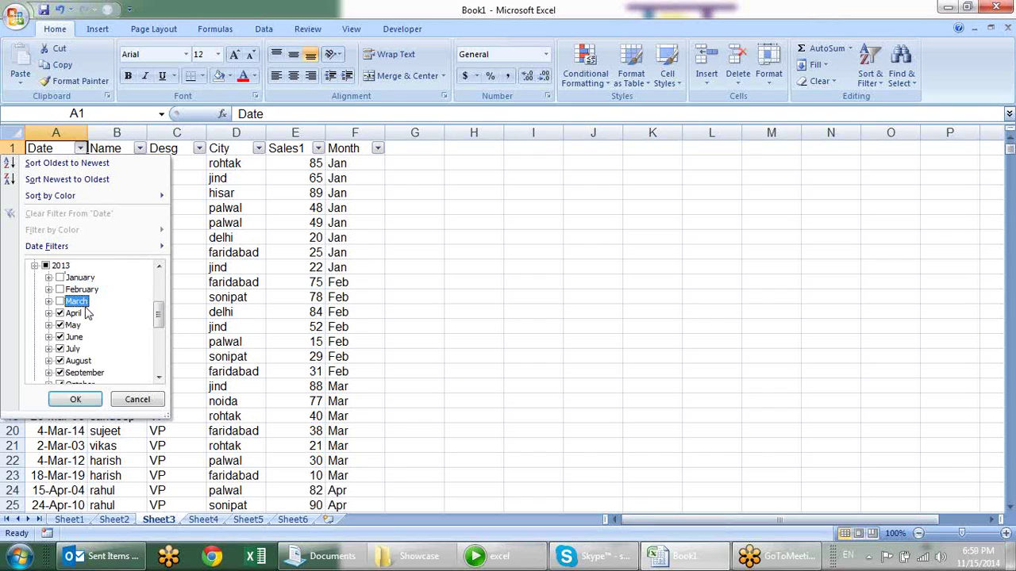
{"action": "left_click_drag", "start_coordinate": [156, 318], "coordinate": [158, 291]}
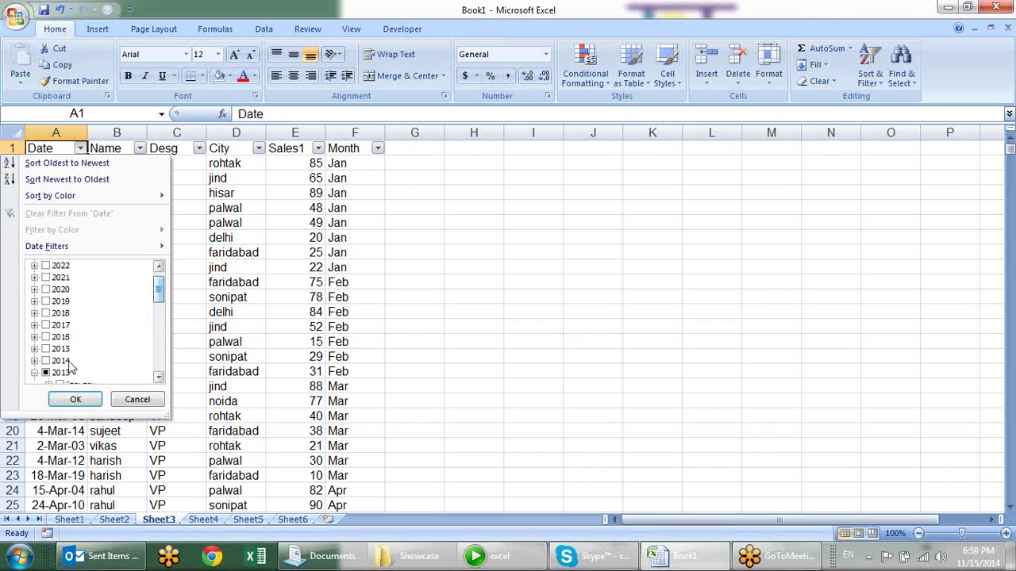
{"action": "left_click", "coordinate": [34, 360]}
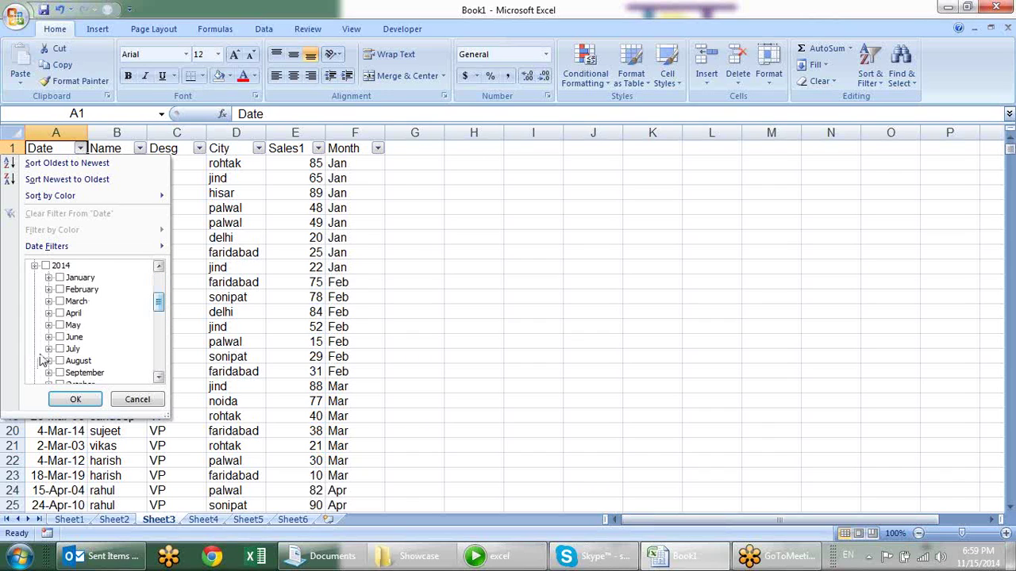
{"action": "left_click", "coordinate": [69, 278]}
{"action": "left_click", "coordinate": [68, 290]}
{"action": "left_click", "coordinate": [71, 302]}
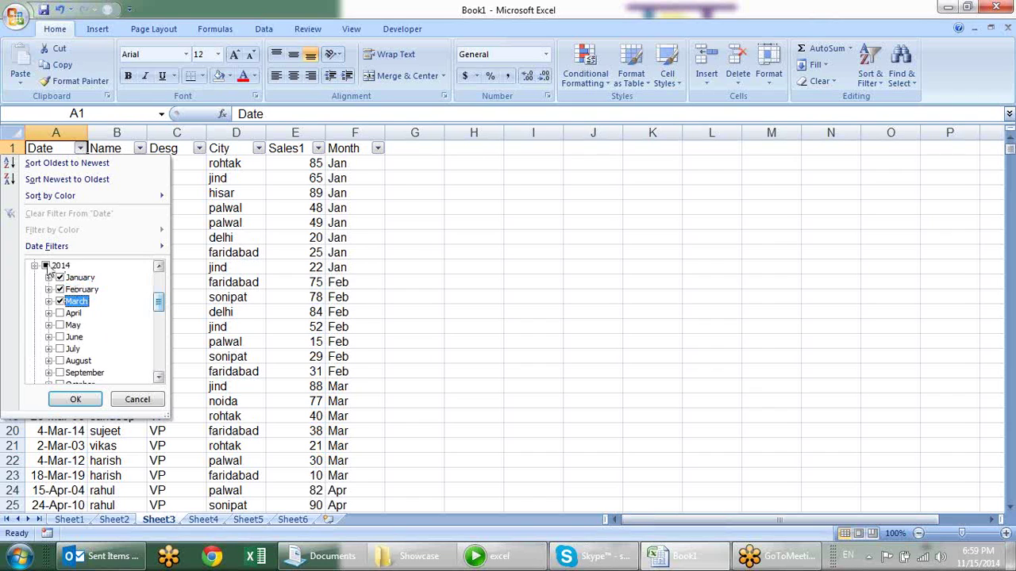
{"action": "left_click", "coordinate": [90, 399]}
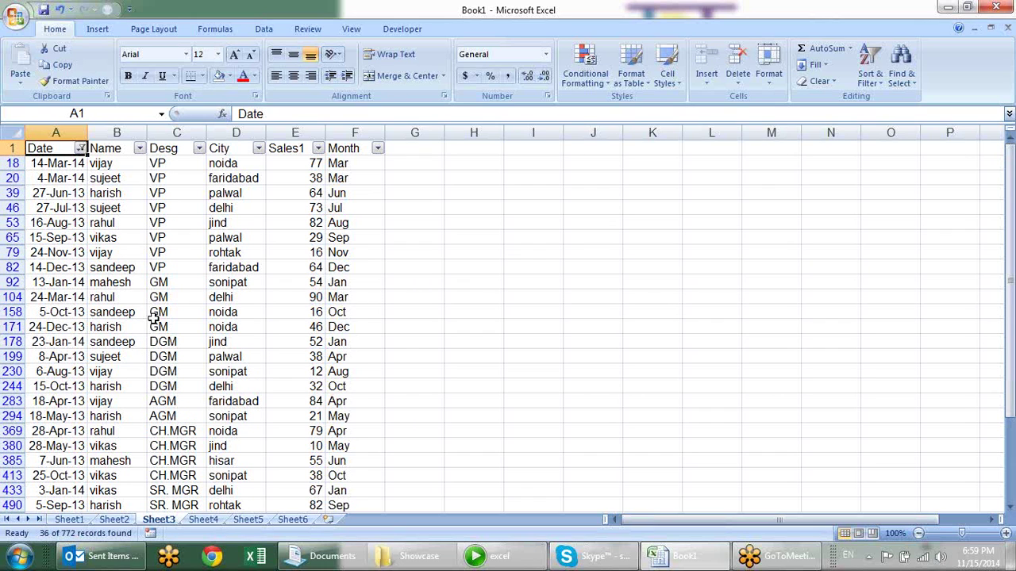
Step: Reopen and dismiss the Date filter, then start switching the table's filtering off
{"action": "left_click", "coordinate": [80, 148]}
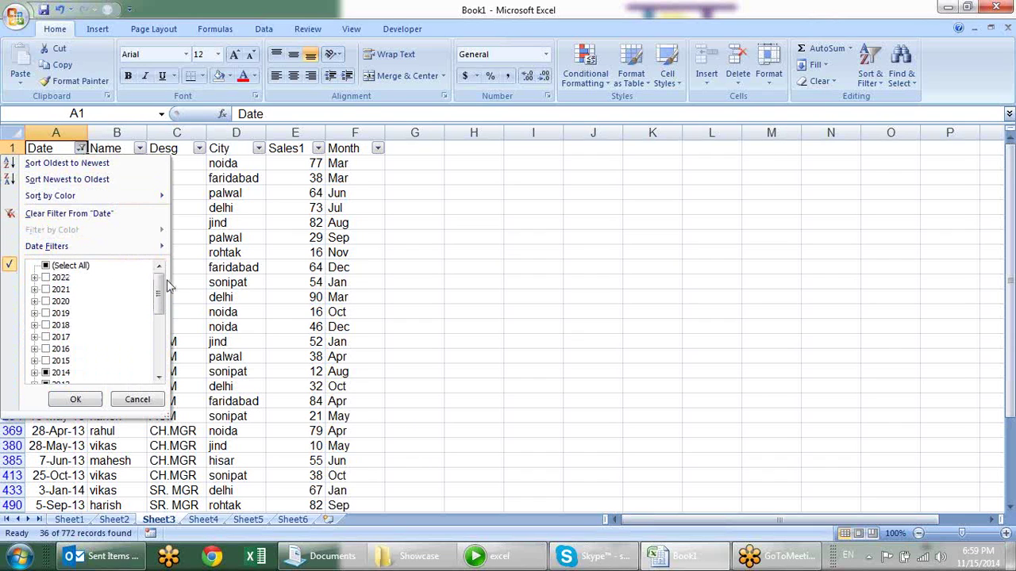
{"action": "key", "text": "Escape"}
{"action": "key", "text": "alt+a"}
Step: Turn filtering back on and replace A6's date with the text 20.3.14
{"action": "key", "text": "c"}
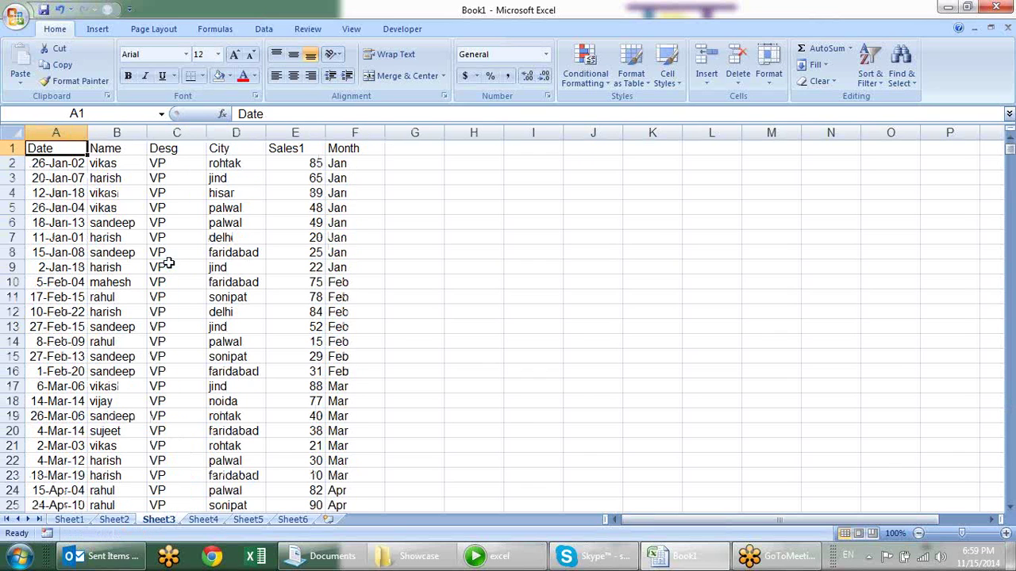
{"action": "left_click", "coordinate": [54, 224]}
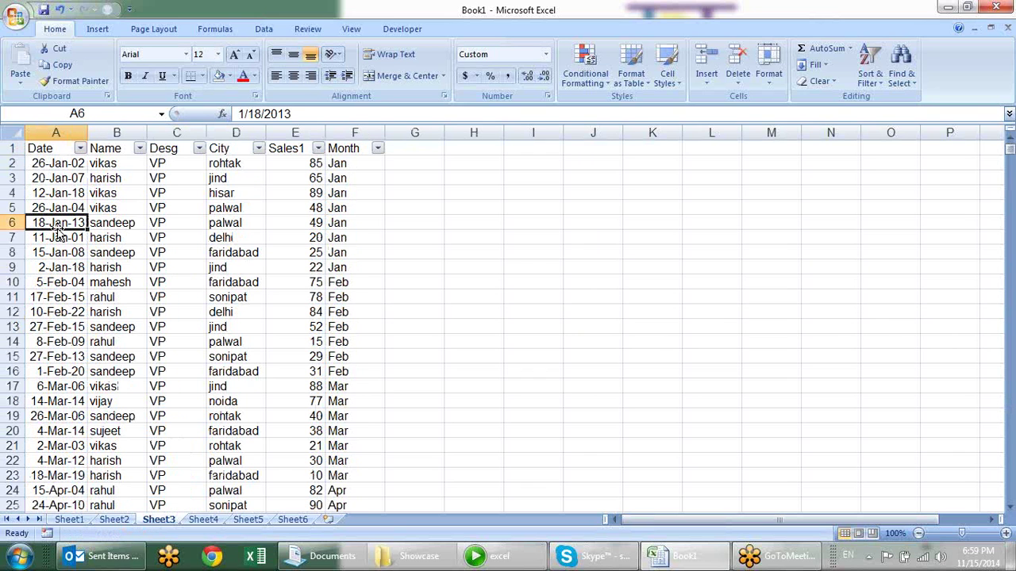
{"action": "type", "text": "20.3."}
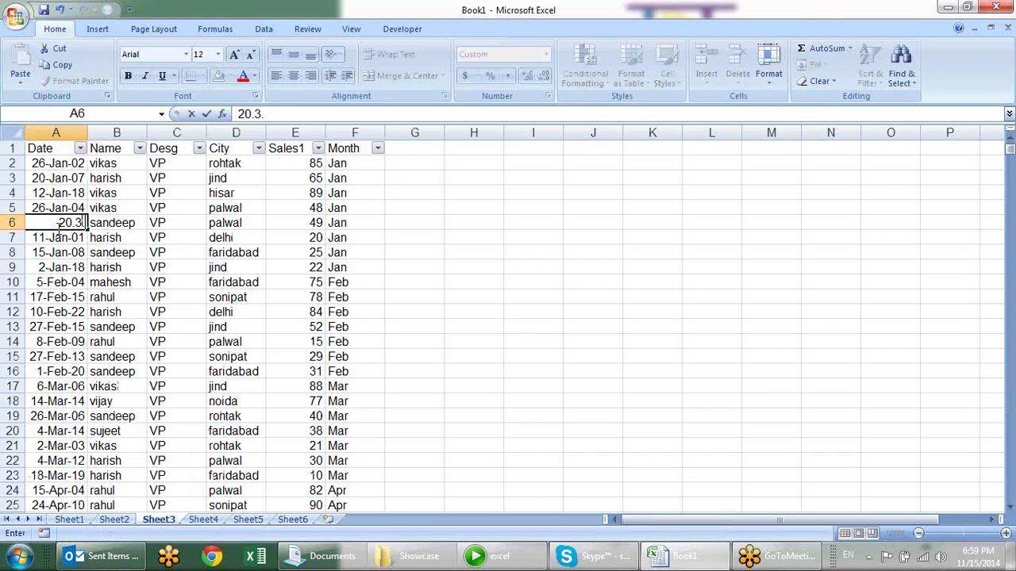
{"action": "type", "text": "14"}
{"action": "key", "text": "Return"}
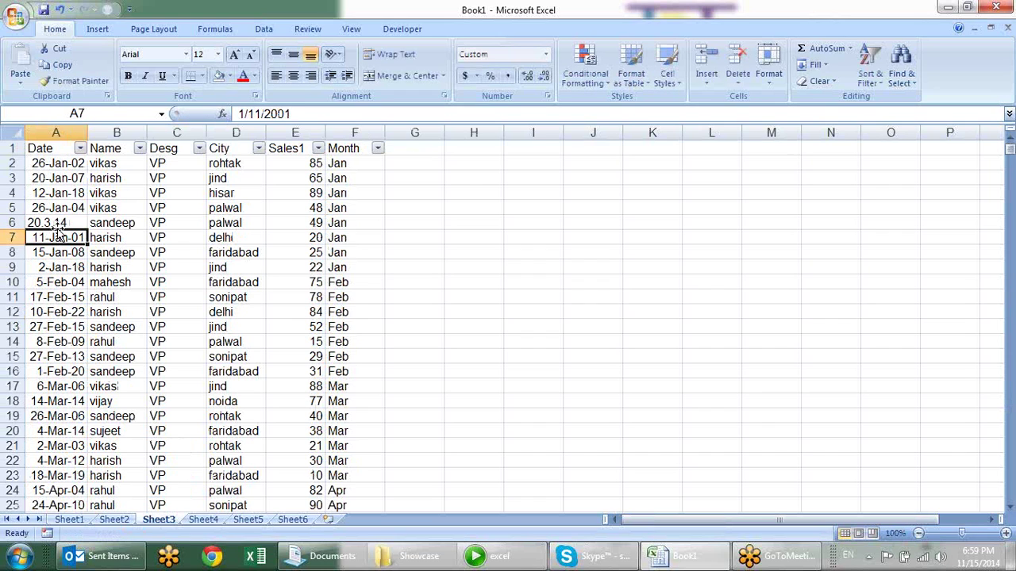
{"action": "left_click", "coordinate": [56, 222]}
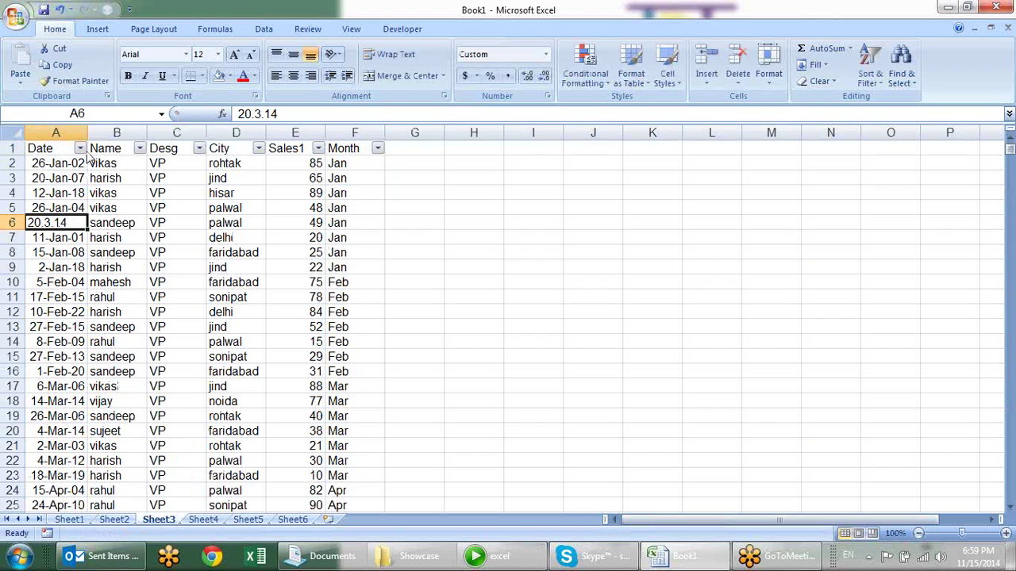
Step: Check that the Date filter list shows 20.3.14 separately from the year groups
{"action": "left_click", "coordinate": [81, 149]}
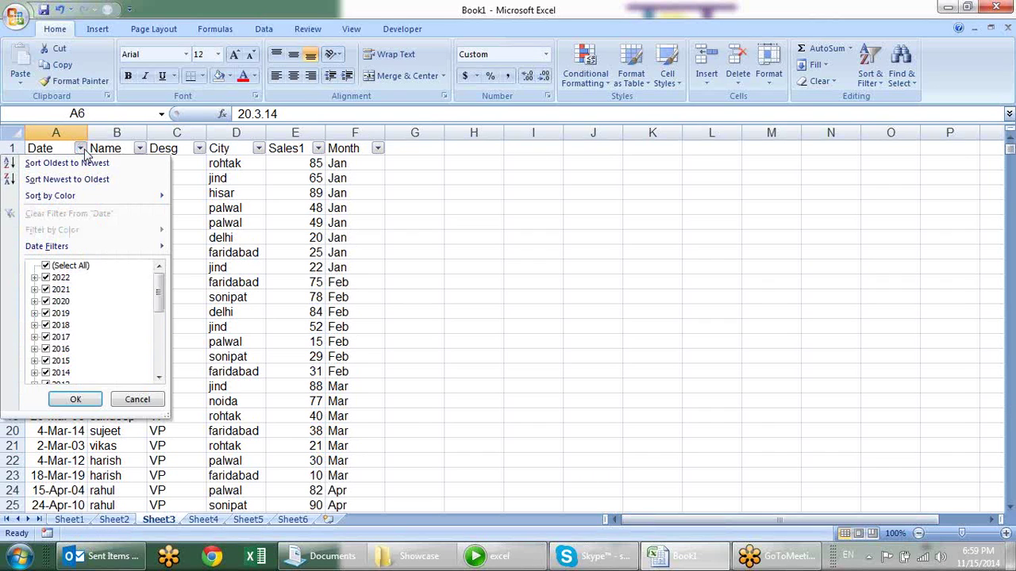
{"action": "left_click_drag", "start_coordinate": [159, 292], "coordinate": [160, 354]}
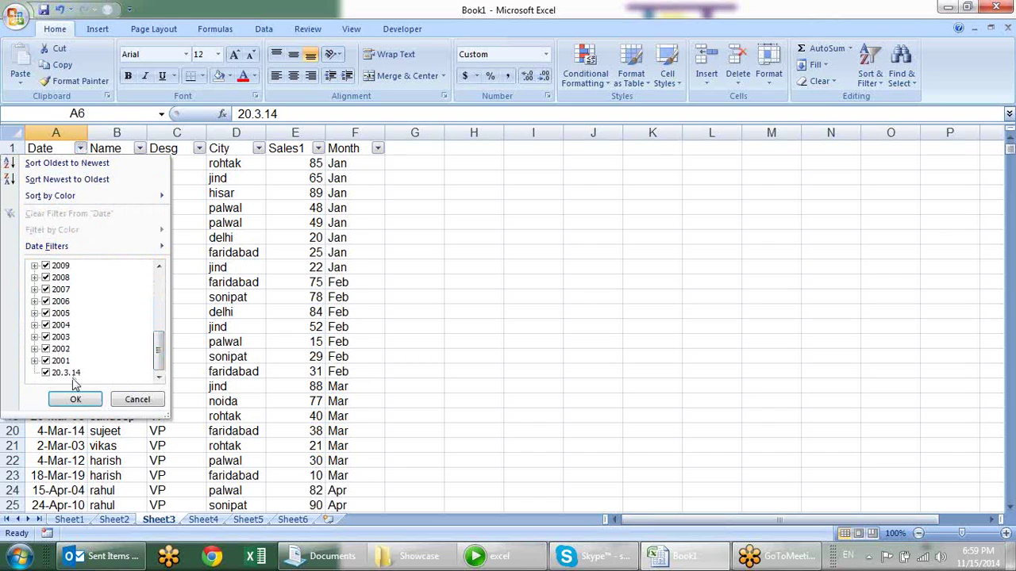
{"action": "left_click", "coordinate": [76, 400]}
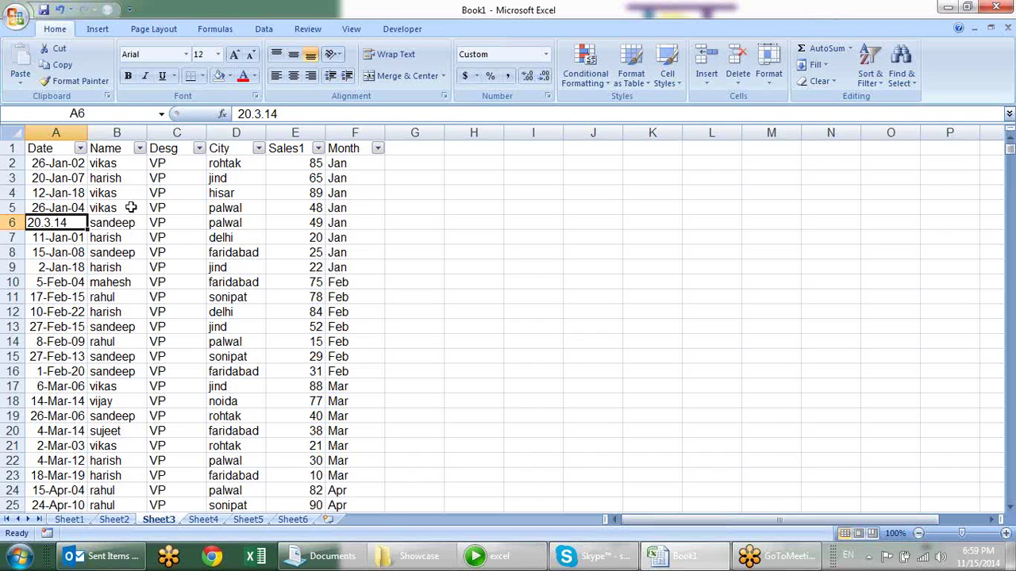
{"action": "left_click", "coordinate": [270, 28]}
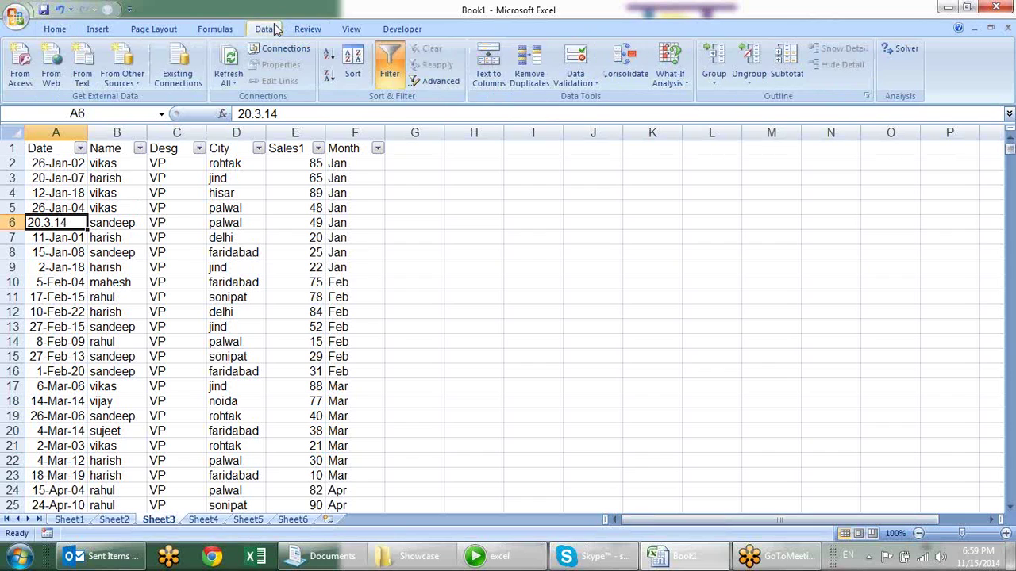
Step: Run Text to Columns on A6 with a DMY Date column format, turning it into 20-Mar-14
{"action": "left_click", "coordinate": [497, 67]}
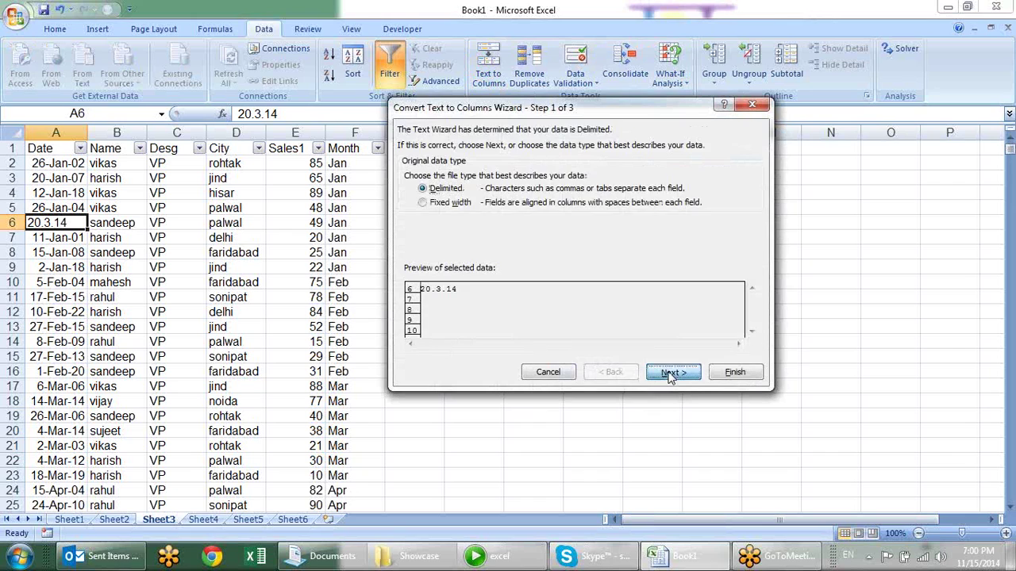
{"action": "left_click", "coordinate": [671, 374]}
{"action": "left_click", "coordinate": [668, 376]}
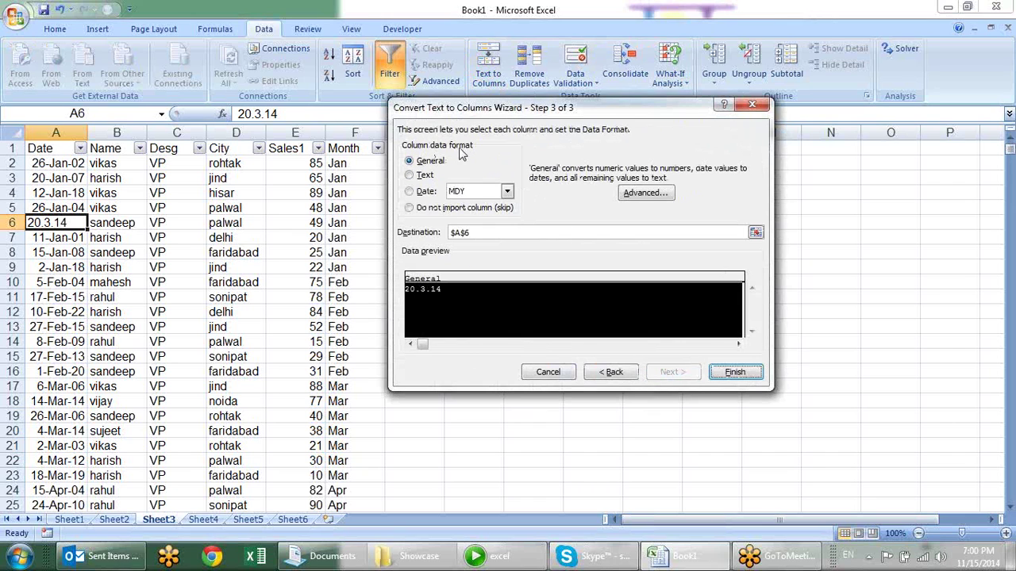
{"action": "left_click", "coordinate": [411, 193]}
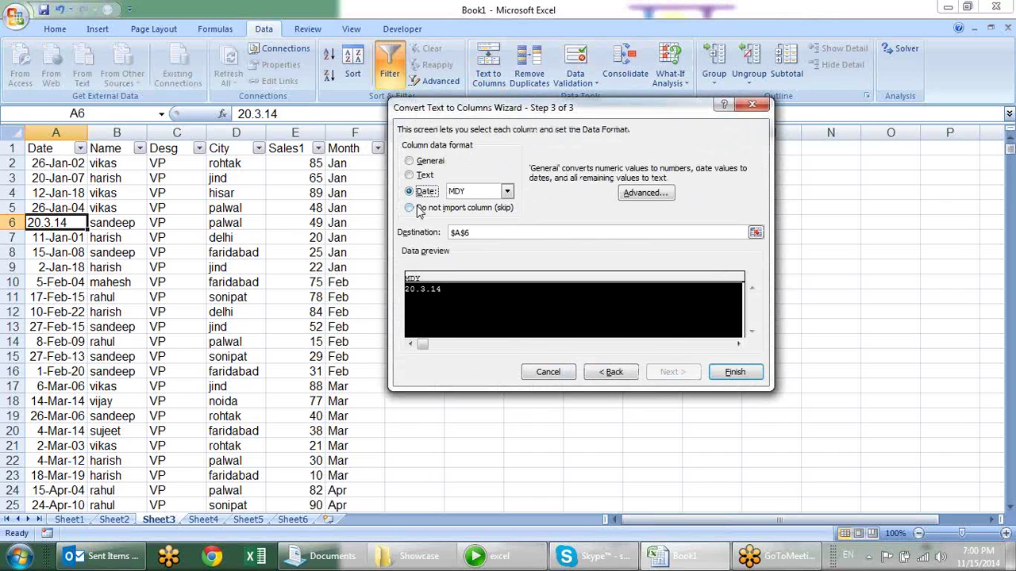
{"action": "left_click", "coordinate": [505, 192]}
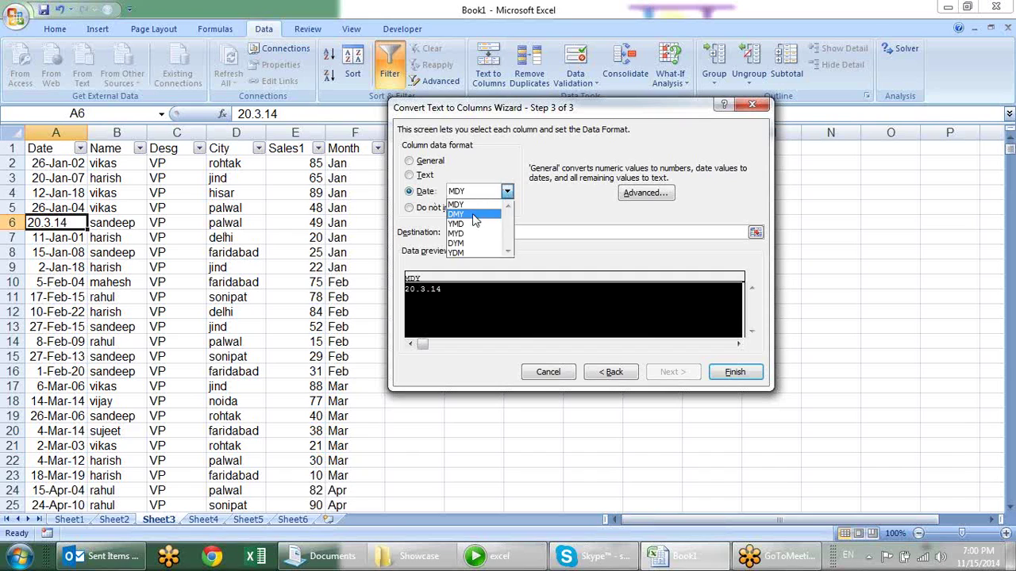
{"action": "left_click", "coordinate": [474, 216]}
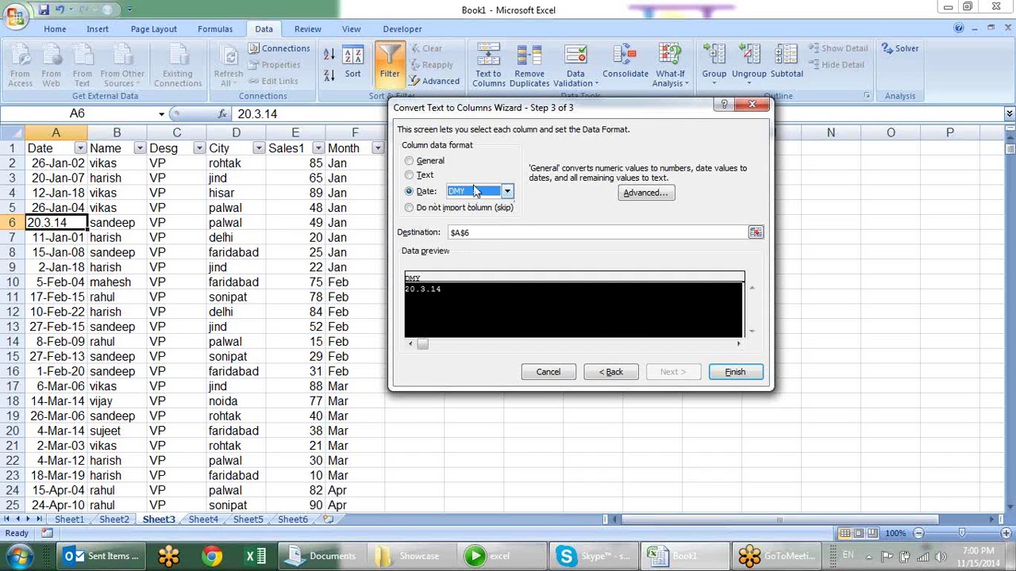
{"action": "left_click", "coordinate": [735, 372]}
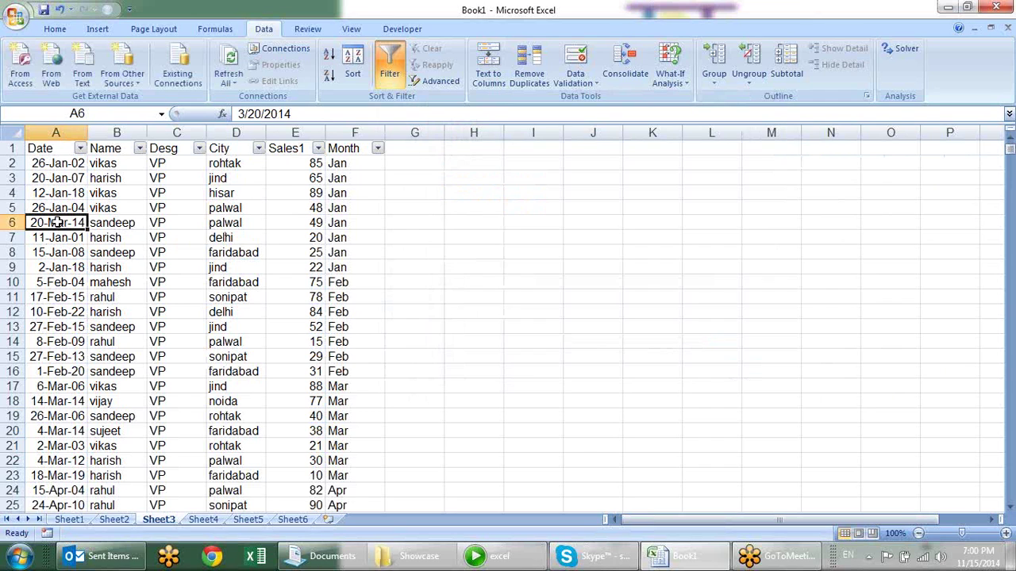
Step: Apply an Equals date filter for 15 November 2014 picked from the calendar
{"action": "left_click", "coordinate": [81, 148]}
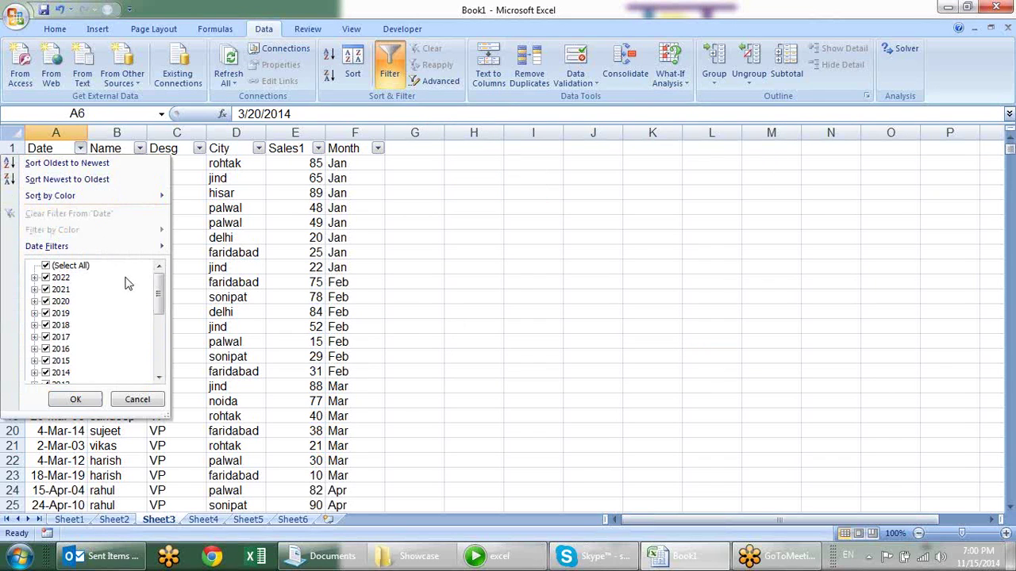
{"action": "left_click_drag", "start_coordinate": [158, 290], "coordinate": [159, 353]}
{"action": "left_click", "coordinate": [156, 404]}
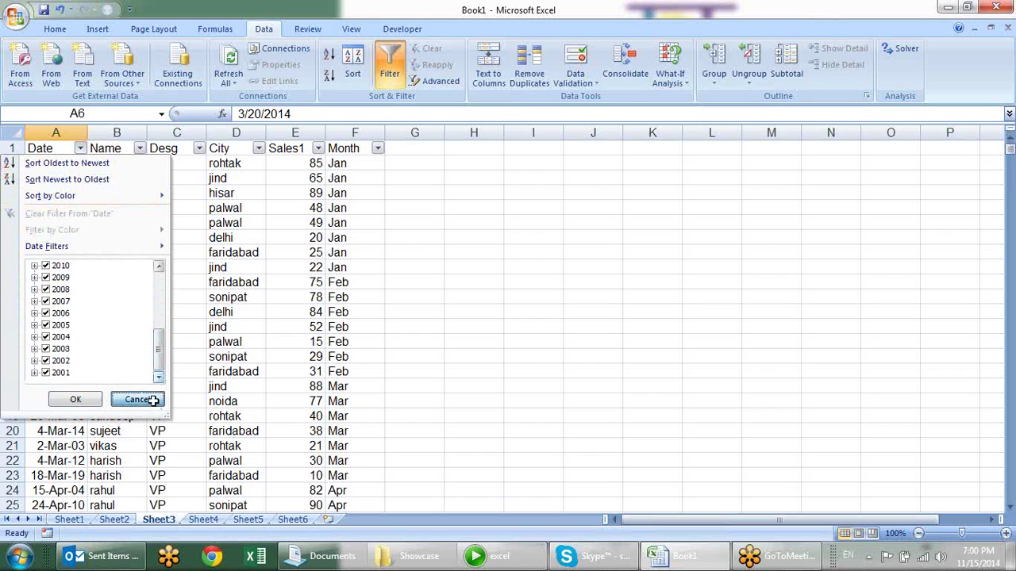
{"action": "left_click", "coordinate": [80, 149]}
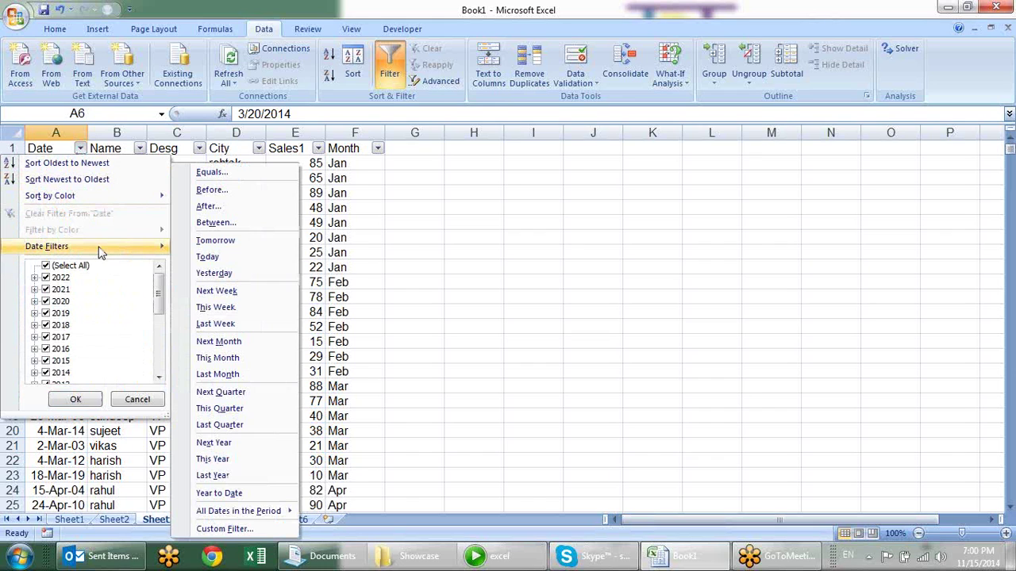
{"action": "mouse_move", "coordinate": [47, 246]}
{"action": "left_click", "coordinate": [223, 179]}
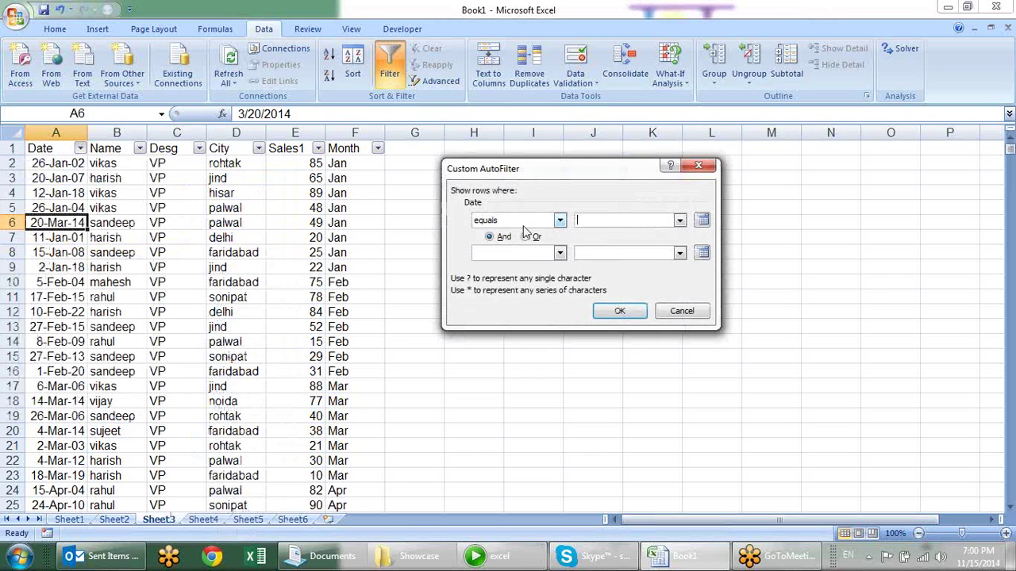
{"action": "left_click", "coordinate": [703, 222]}
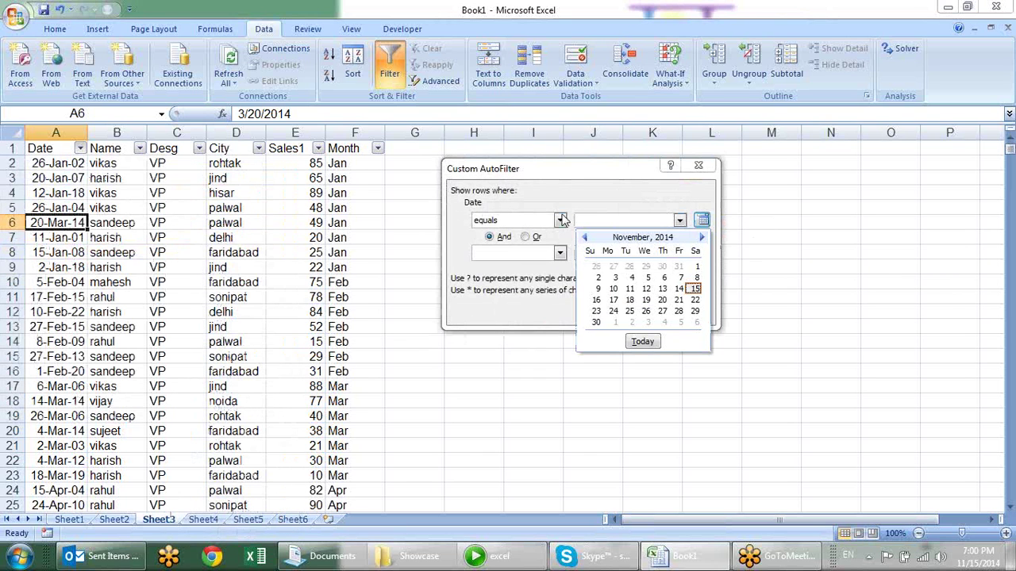
{"action": "left_click", "coordinate": [691, 288]}
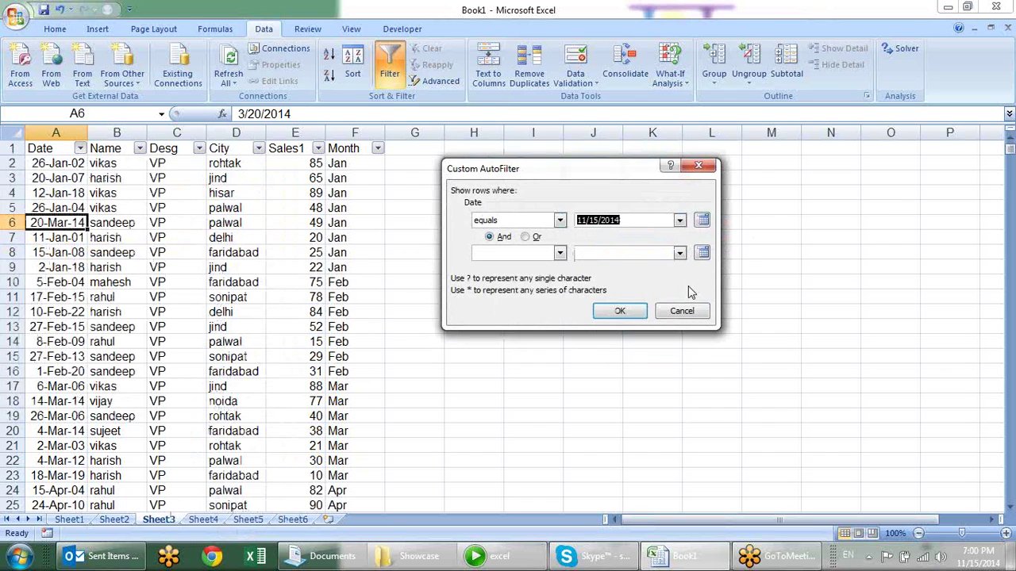
{"action": "left_click", "coordinate": [636, 313]}
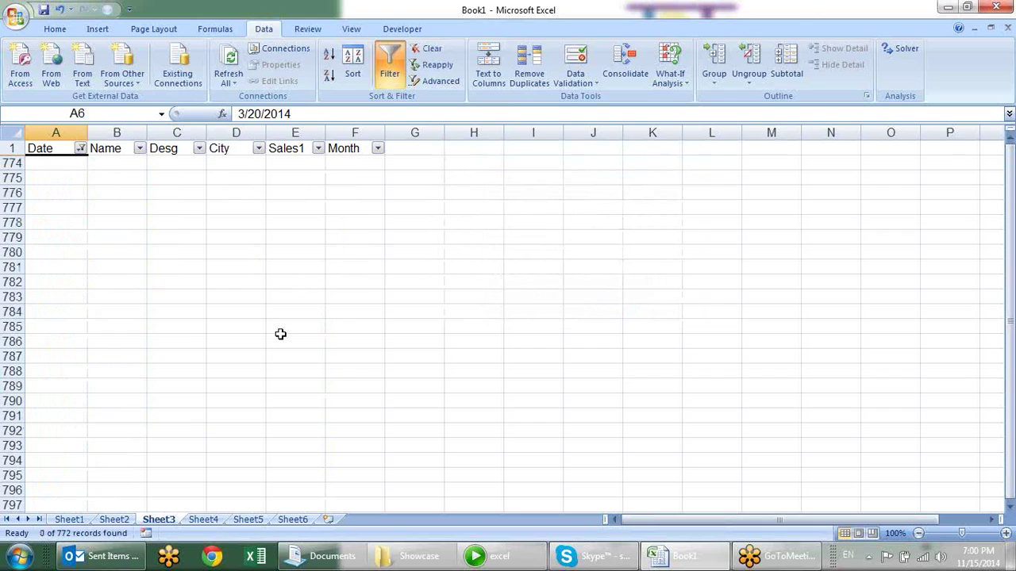
Step: Change the Date filter to Before 15 November 2014, leaving 503 of 772 records
{"action": "left_click", "coordinate": [81, 150]}
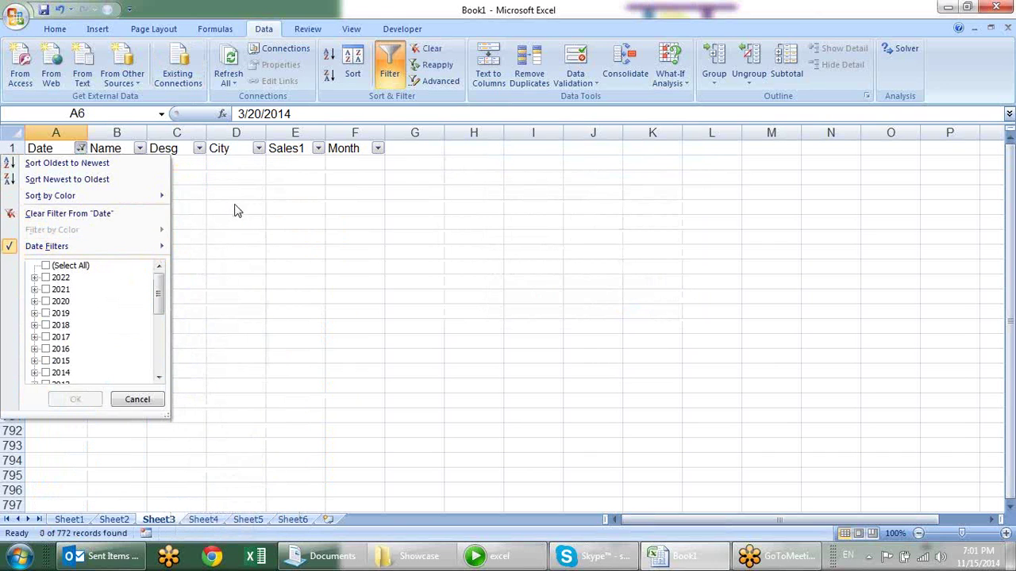
{"action": "mouse_move", "coordinate": [47, 246]}
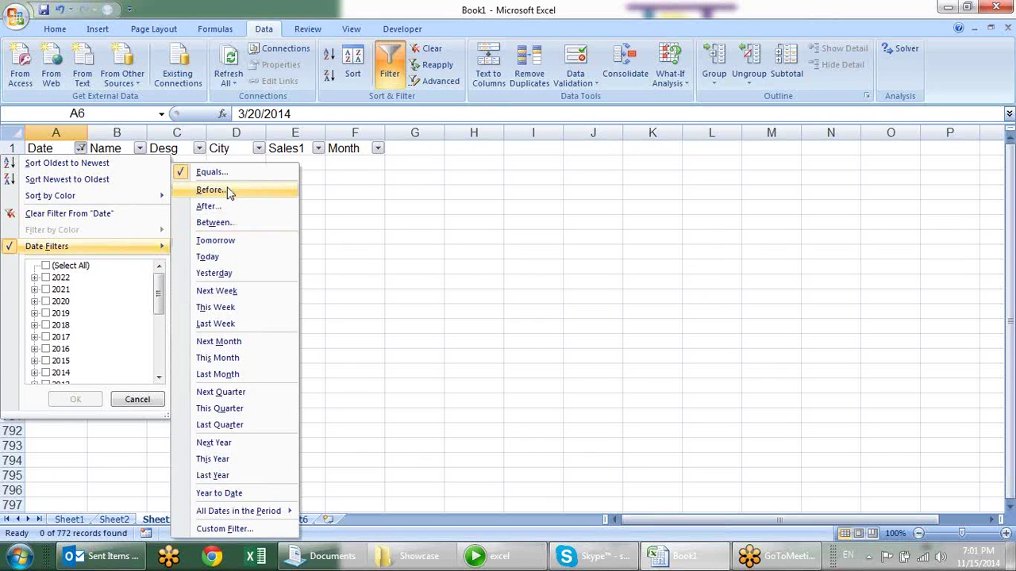
{"action": "left_click", "coordinate": [229, 191]}
{"action": "left_click", "coordinate": [681, 222]}
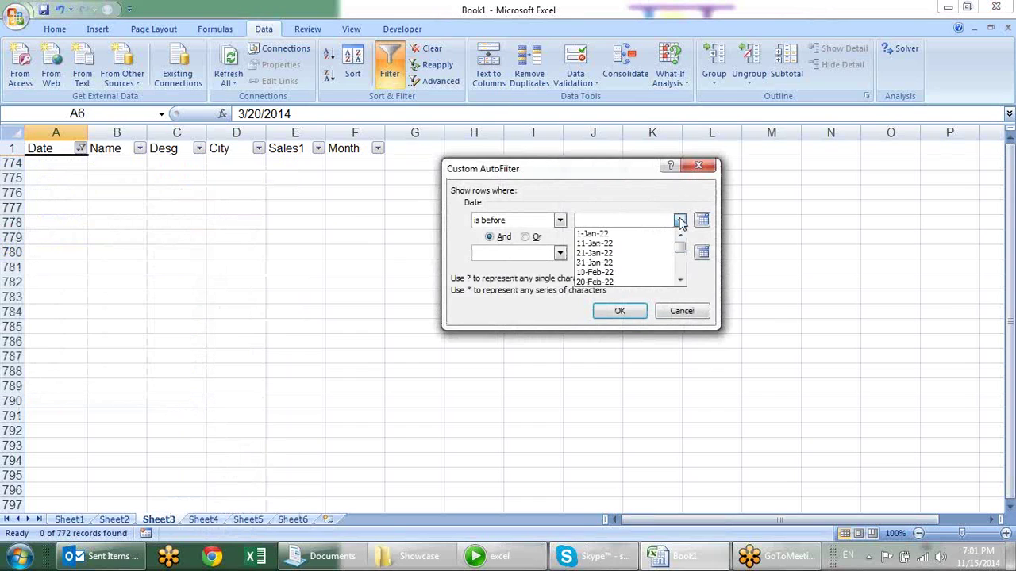
{"action": "left_click", "coordinate": [702, 221]}
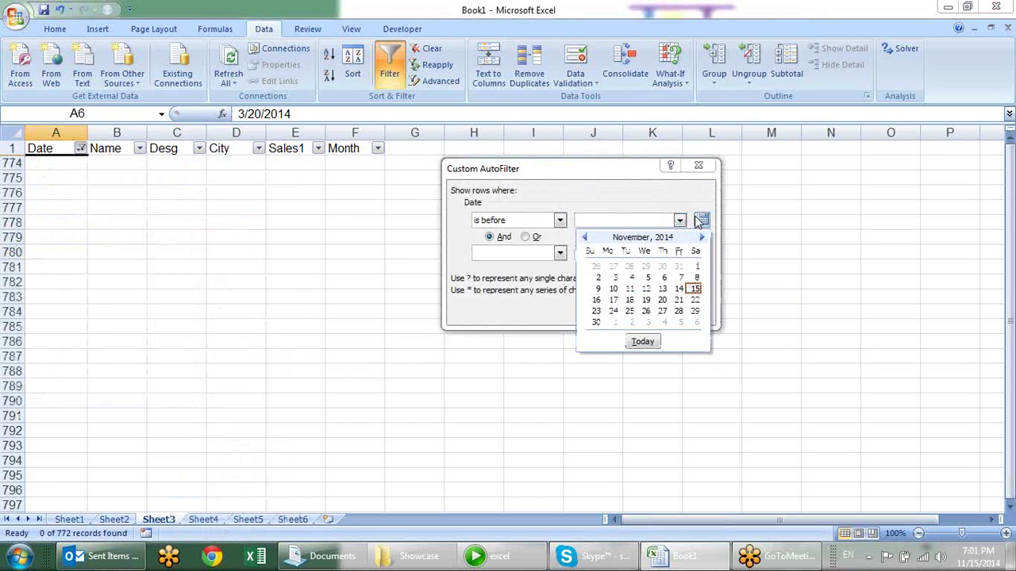
{"action": "left_click", "coordinate": [694, 289]}
{"action": "left_click", "coordinate": [620, 310]}
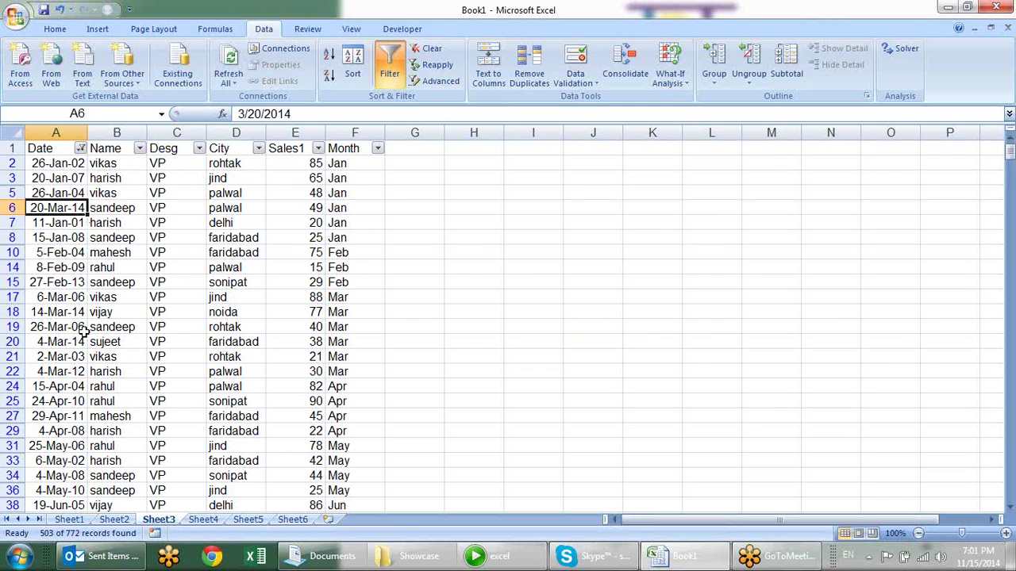
Step: Apply an After date filter with 21-Jan-22 as the cutoff
{"action": "left_click", "coordinate": [80, 149]}
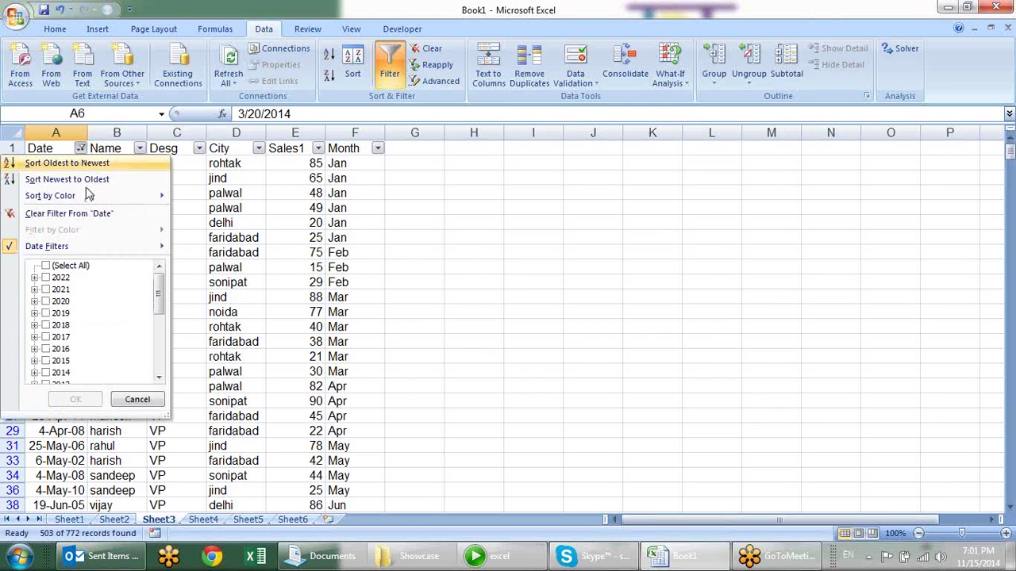
{"action": "mouse_move", "coordinate": [47, 246]}
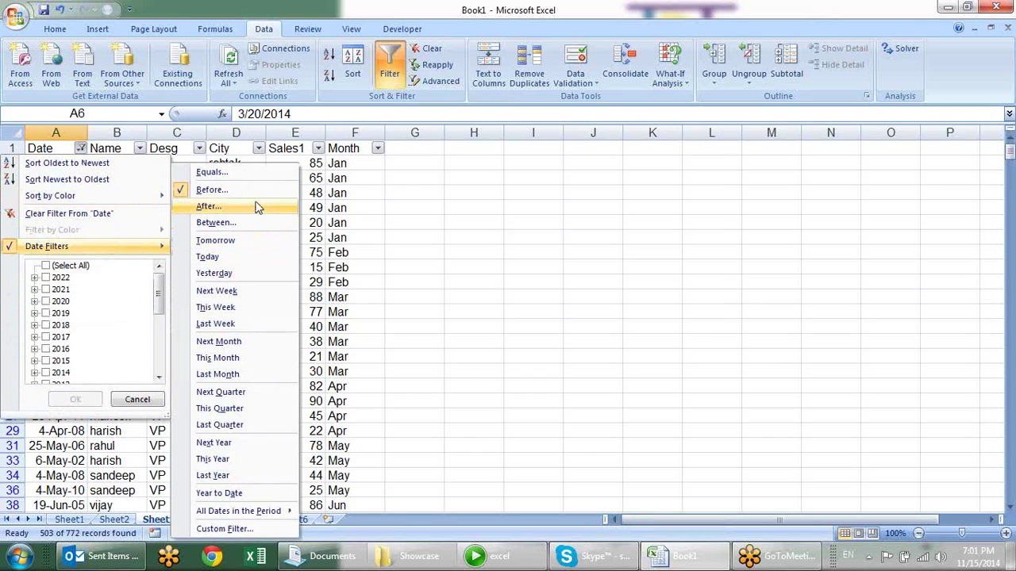
{"action": "left_click", "coordinate": [258, 207]}
{"action": "left_click", "coordinate": [680, 222]}
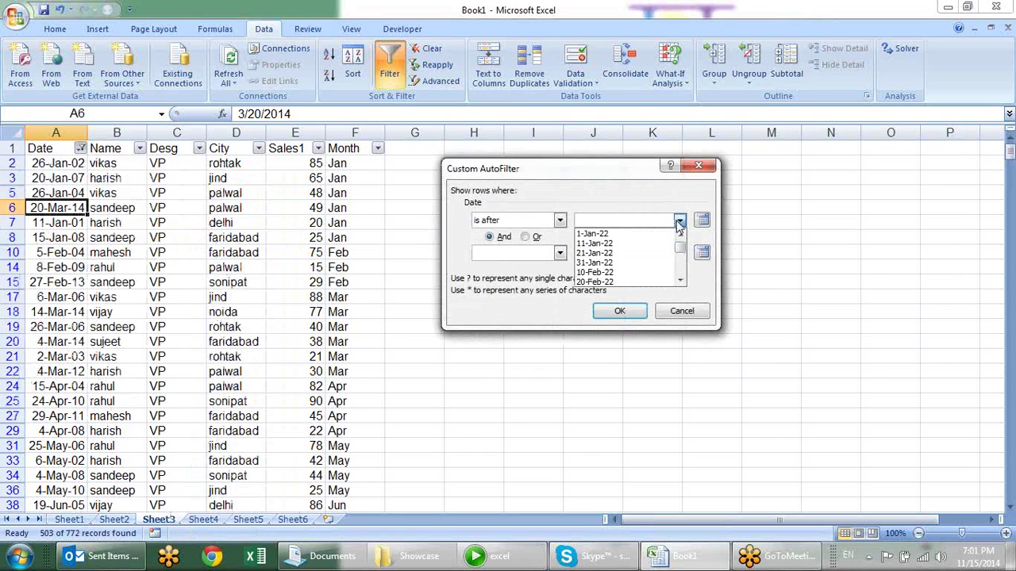
{"action": "left_click_drag", "start_coordinate": [681, 247], "coordinate": [679, 250]}
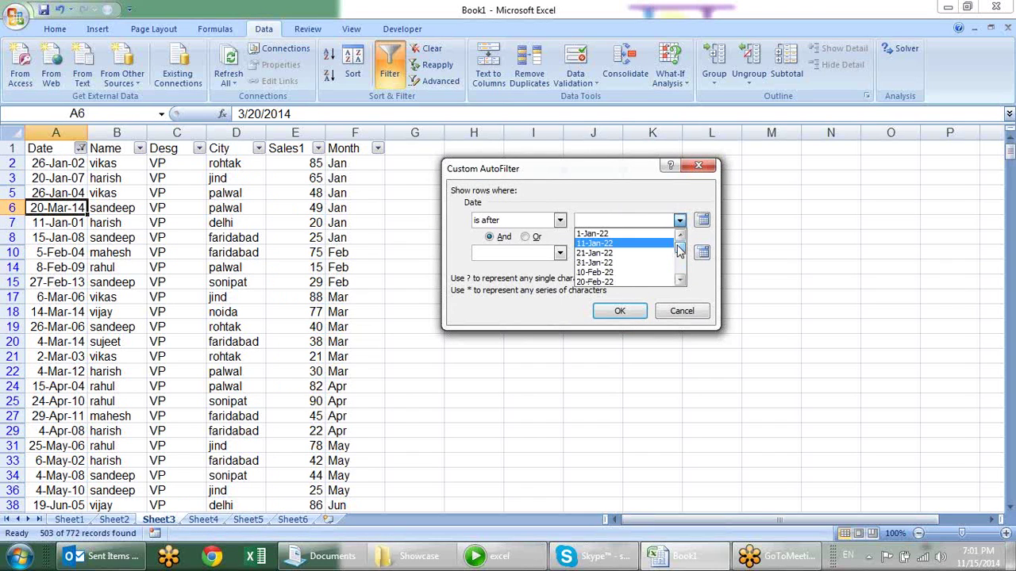
{"action": "left_click", "coordinate": [624, 262]}
{"action": "left_click", "coordinate": [620, 312]}
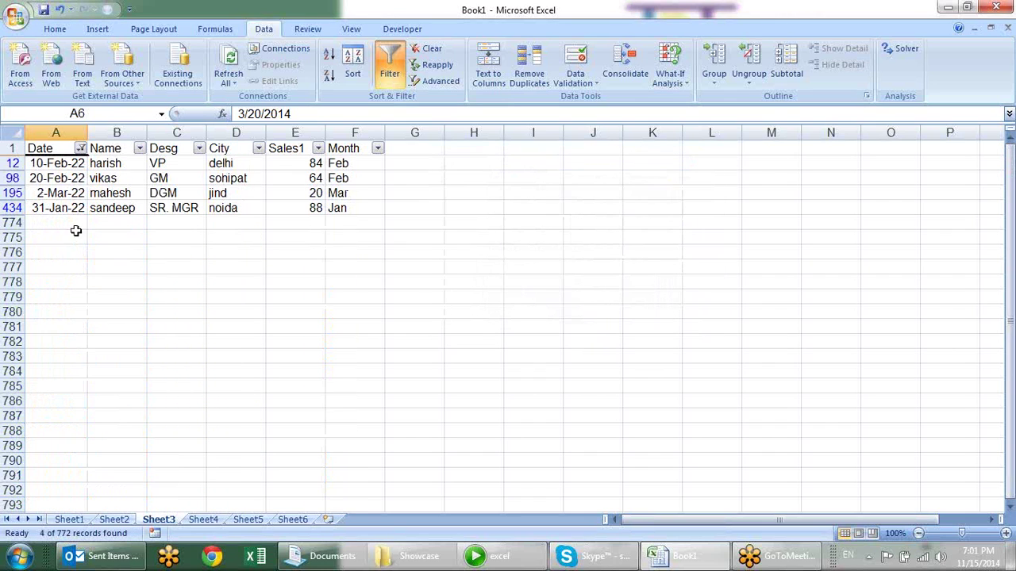
Step: Switch to a Between date filter from 11-Jan-22 to 31-Jan-22, leaving 3 records
{"action": "left_click", "coordinate": [82, 150]}
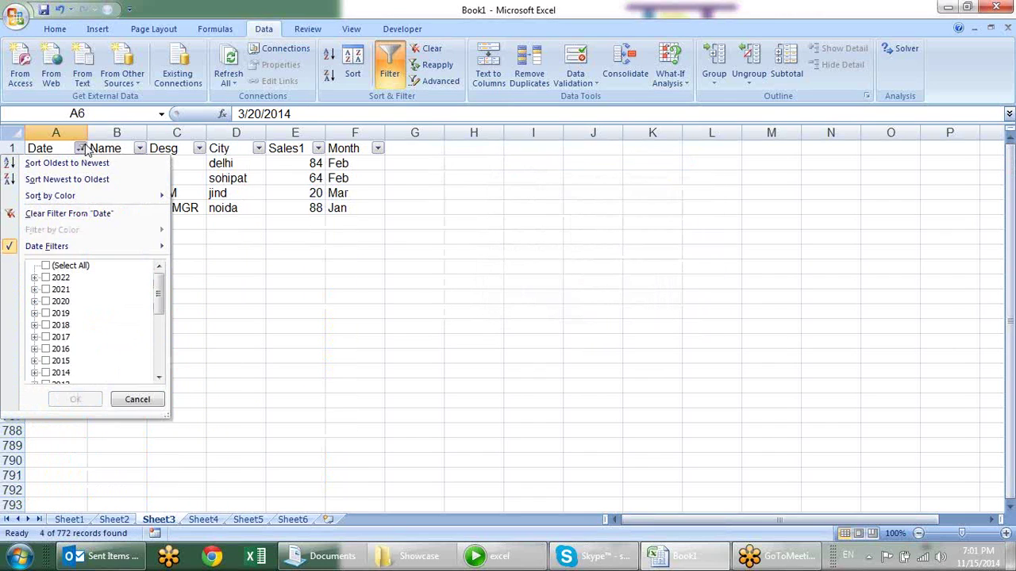
{"action": "mouse_move", "coordinate": [47, 246]}
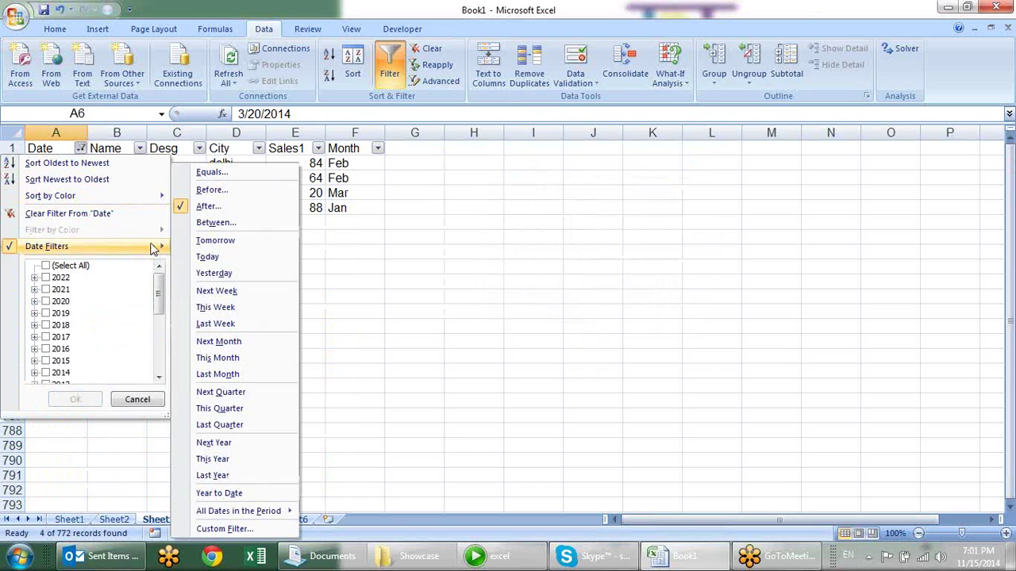
{"action": "left_click", "coordinate": [201, 230]}
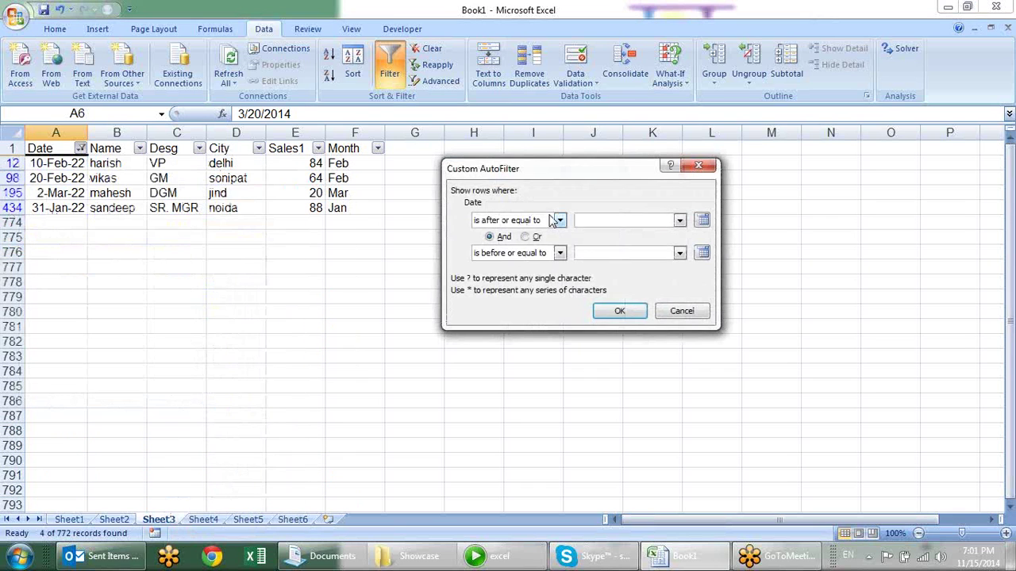
{"action": "left_click", "coordinate": [681, 222]}
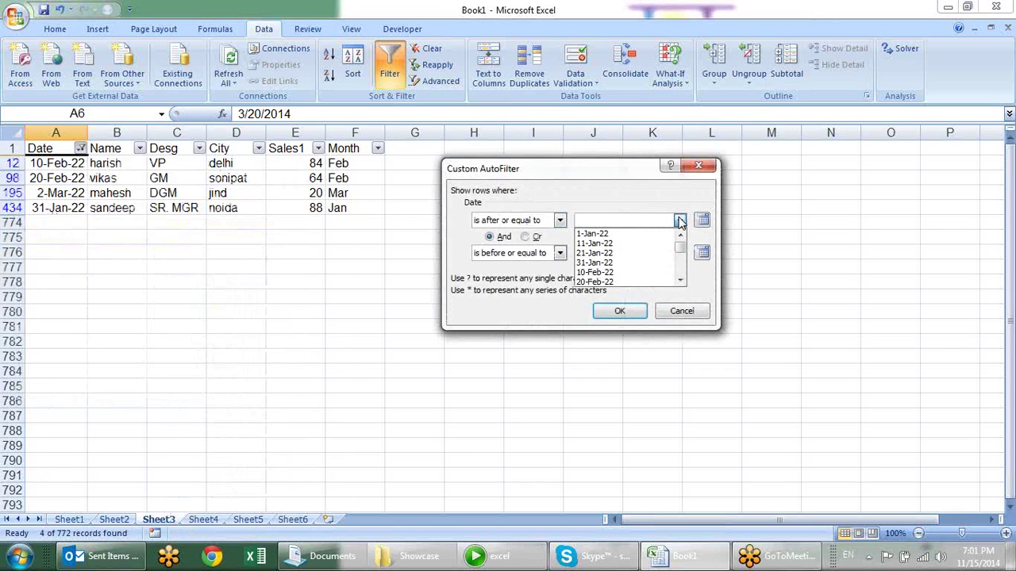
{"action": "left_click", "coordinate": [647, 243]}
{"action": "left_click", "coordinate": [680, 253]}
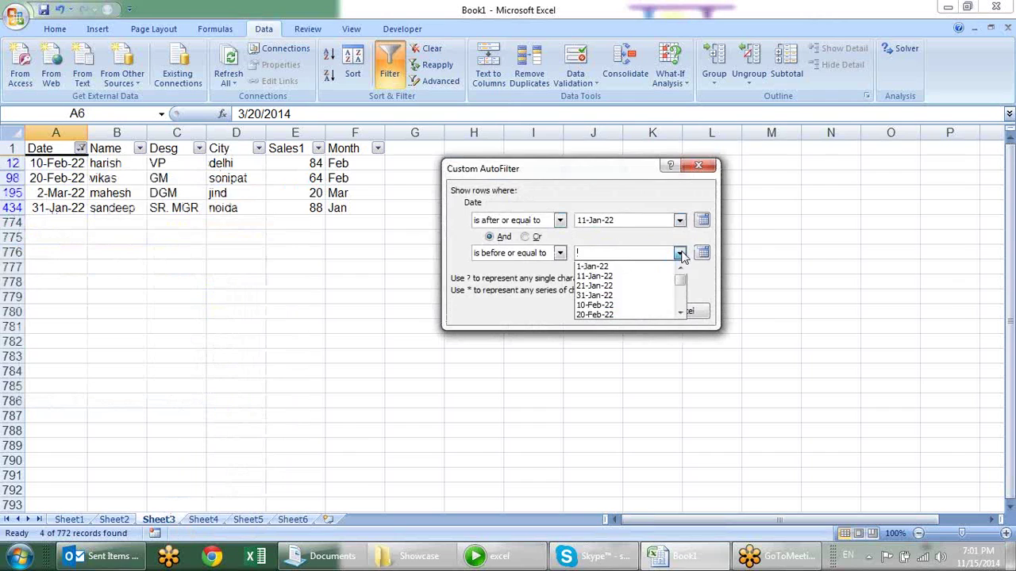
{"action": "left_click", "coordinate": [631, 285]}
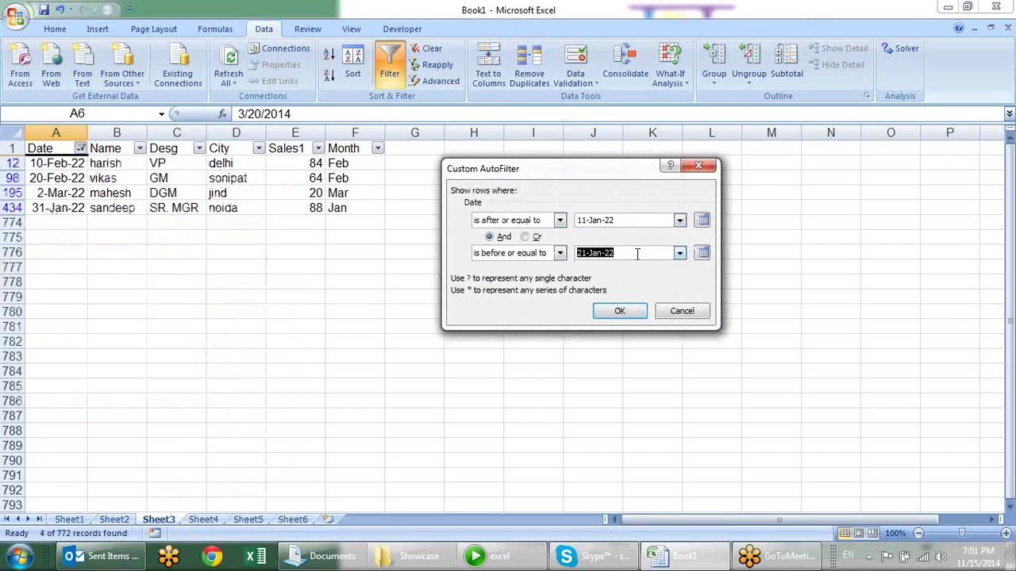
{"action": "left_click", "coordinate": [680, 253]}
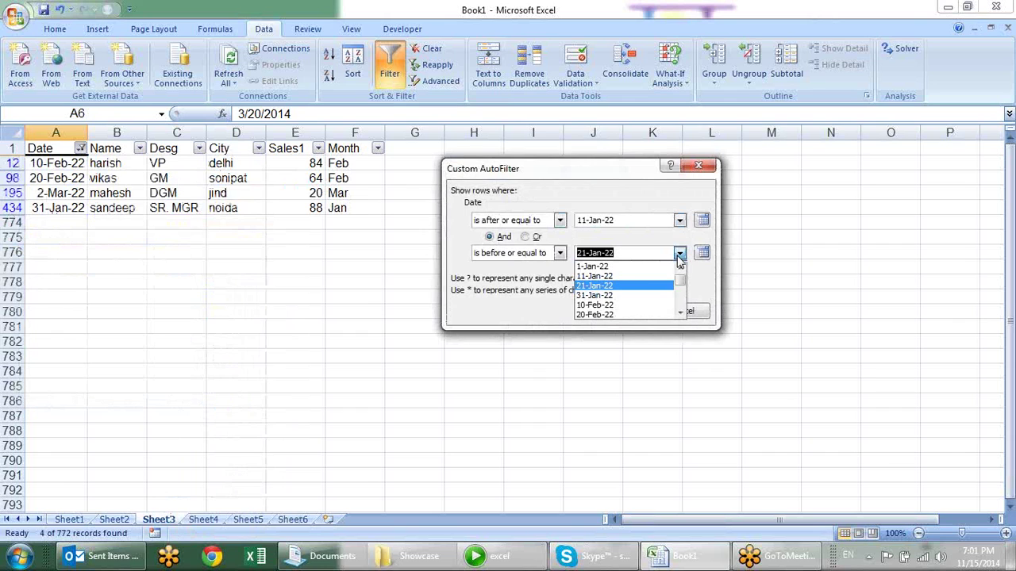
{"action": "left_click", "coordinate": [633, 292]}
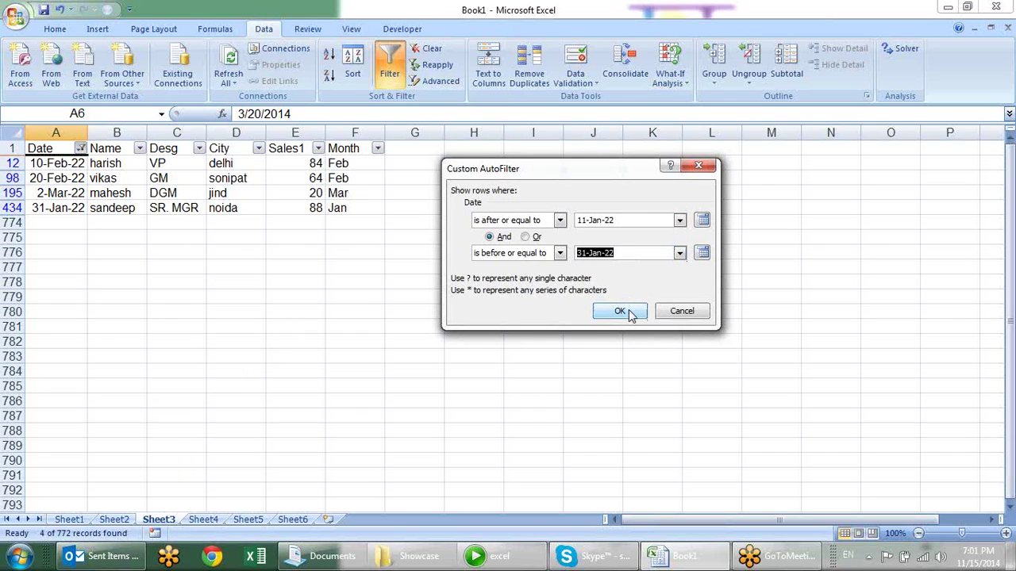
{"action": "left_click", "coordinate": [627, 311]}
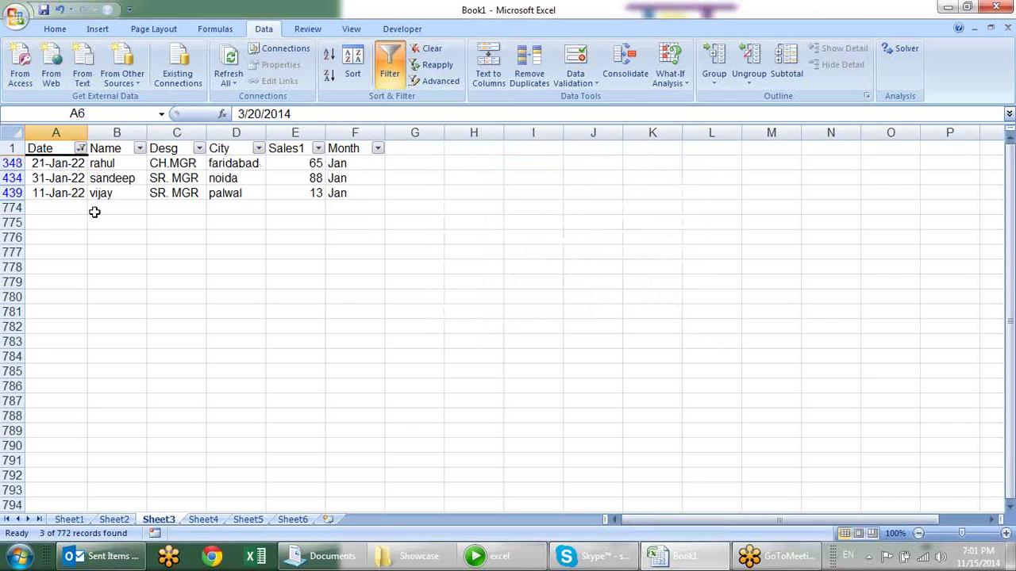
Step: Apply the Tomorrow, then Today, then Yesterday date filters, ending on the single 14-Nov-14 row
{"action": "left_click", "coordinate": [80, 148]}
{"action": "mouse_move", "coordinate": [48, 246]}
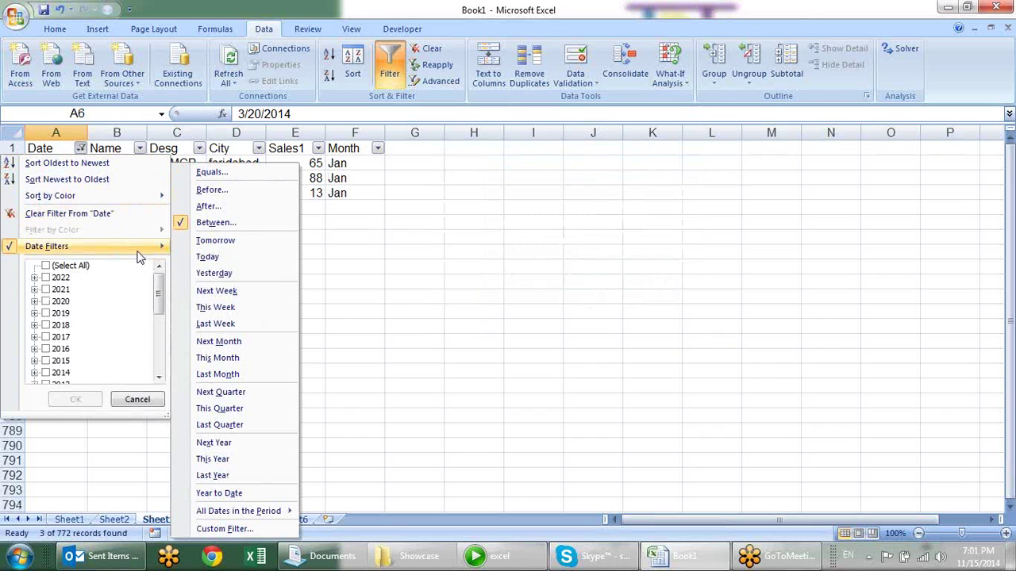
{"action": "left_click", "coordinate": [269, 244]}
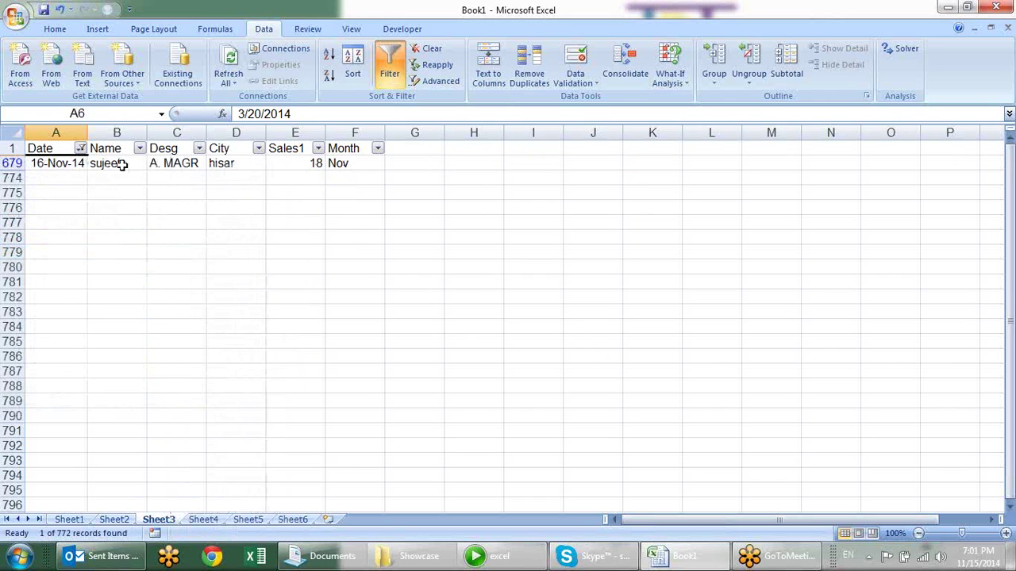
{"action": "left_click", "coordinate": [80, 148]}
{"action": "mouse_move", "coordinate": [47, 246]}
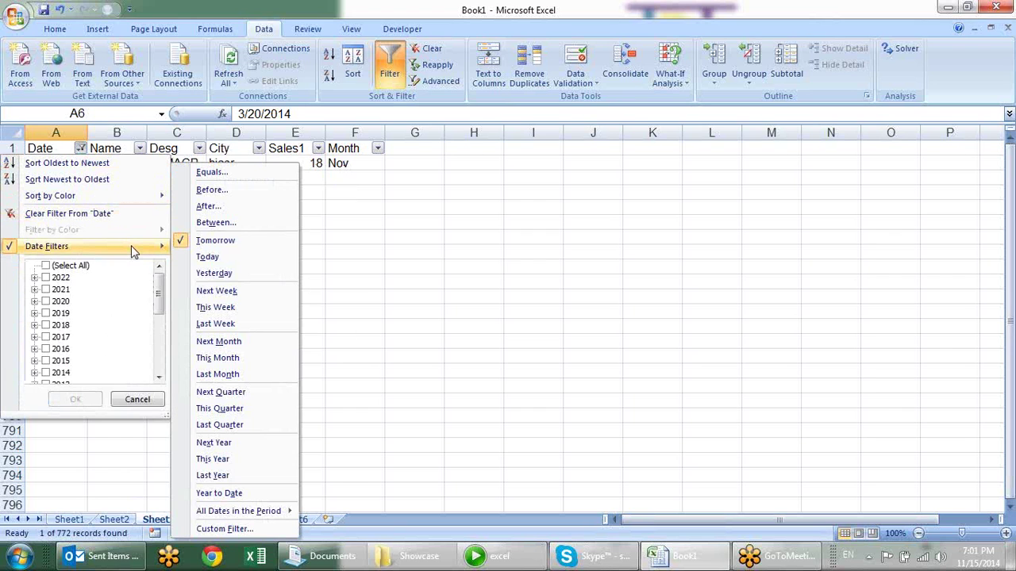
{"action": "left_click", "coordinate": [213, 255]}
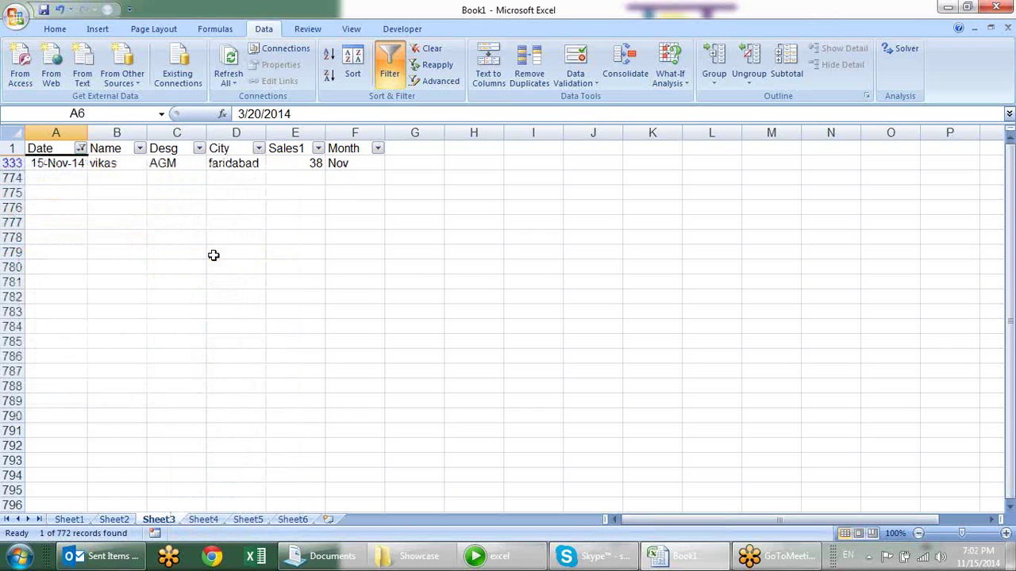
{"action": "left_click", "coordinate": [80, 149]}
{"action": "left_click", "coordinate": [238, 270]}
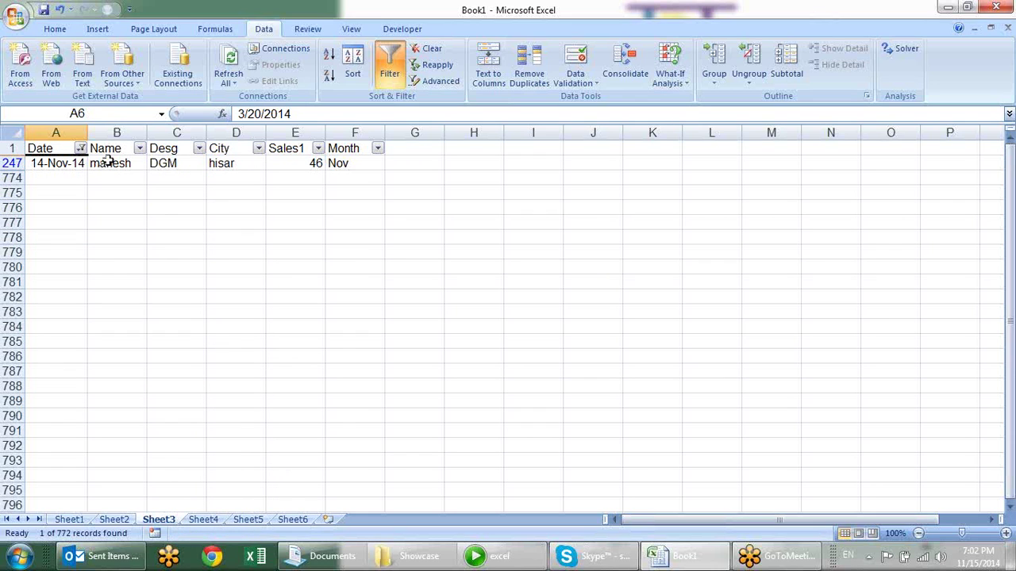
Step: Try the Next Week, then This Week date filters on the Date column
{"action": "left_click", "coordinate": [108, 163]}
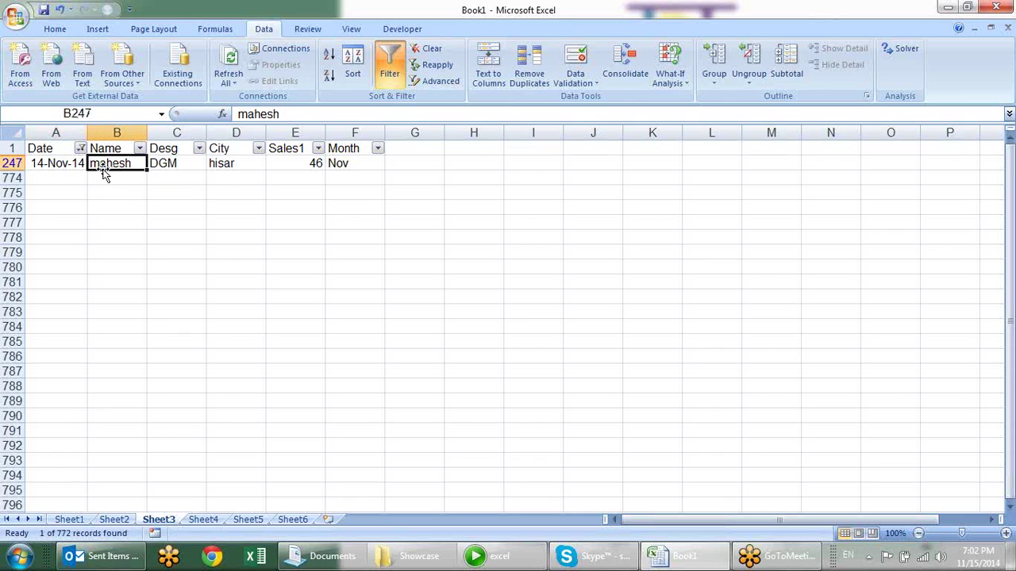
{"action": "left_click", "coordinate": [80, 149]}
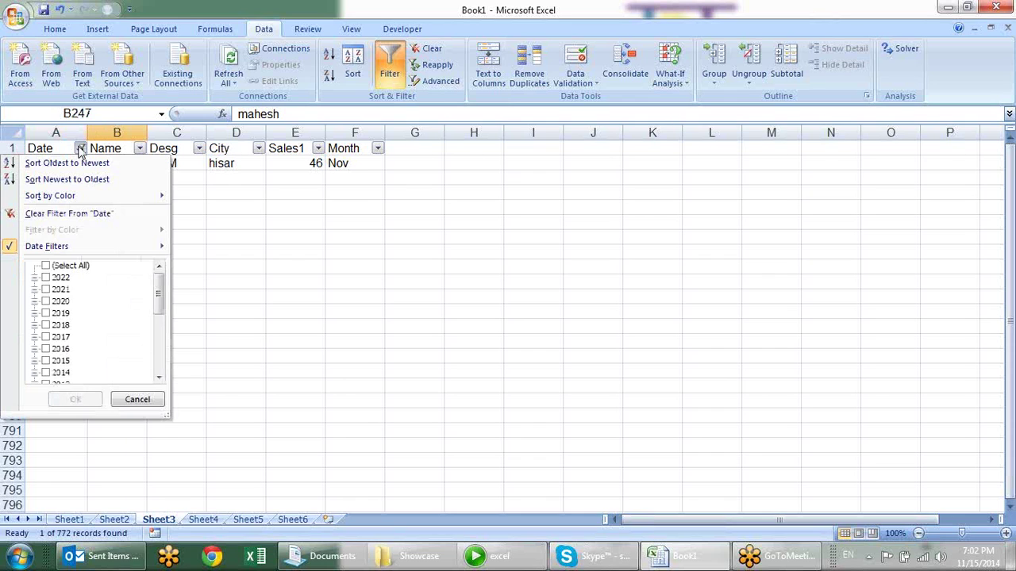
{"action": "left_click", "coordinate": [208, 224]}
{"action": "left_click", "coordinate": [80, 150]}
{"action": "mouse_move", "coordinate": [48, 246]}
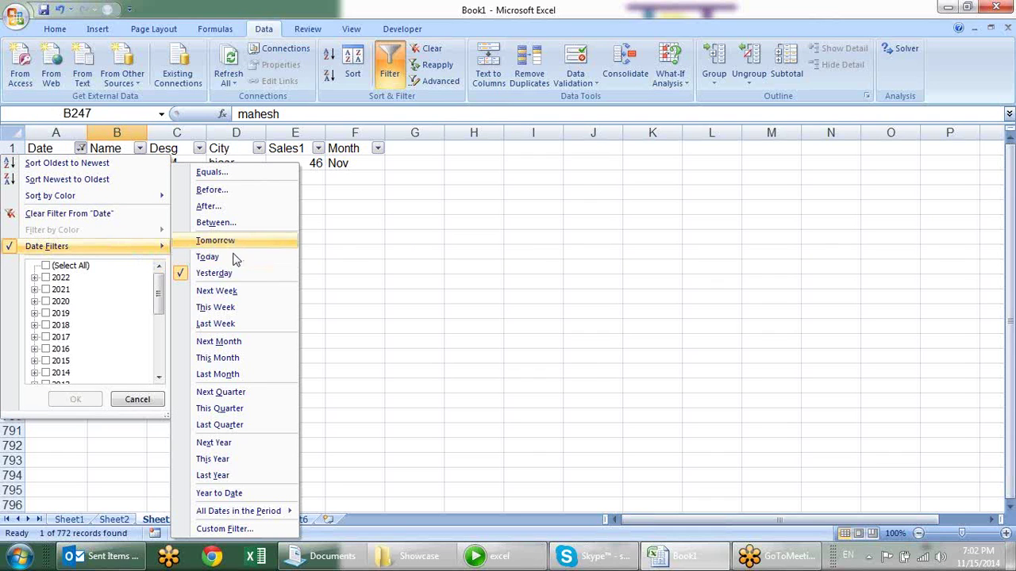
{"action": "left_click", "coordinate": [249, 293]}
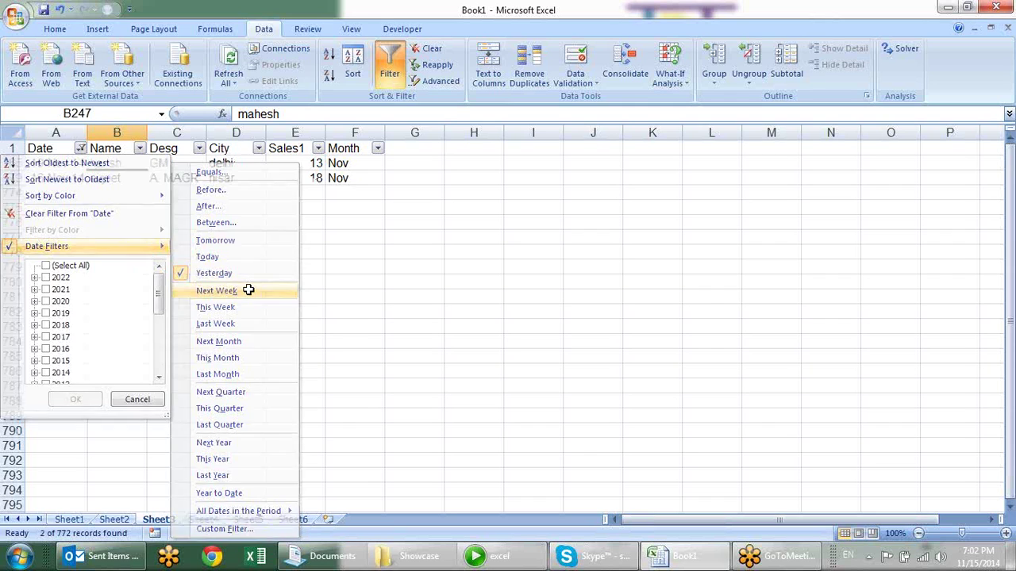
{"action": "left_click", "coordinate": [81, 149]}
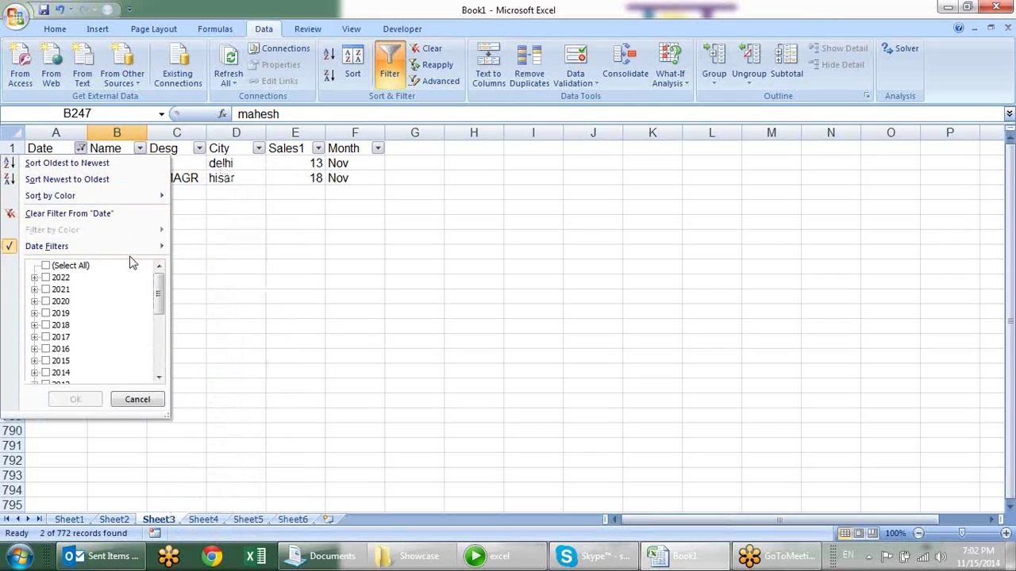
{"action": "left_click", "coordinate": [225, 305]}
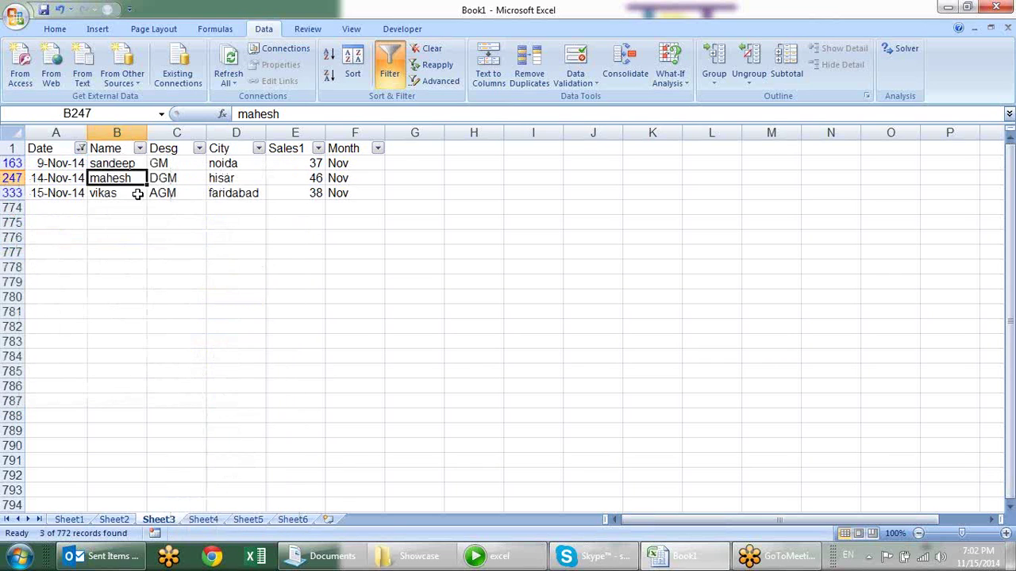
Step: Try Last Week, then settle on Next Month, leaving three December 2014 records
{"action": "left_click", "coordinate": [80, 149]}
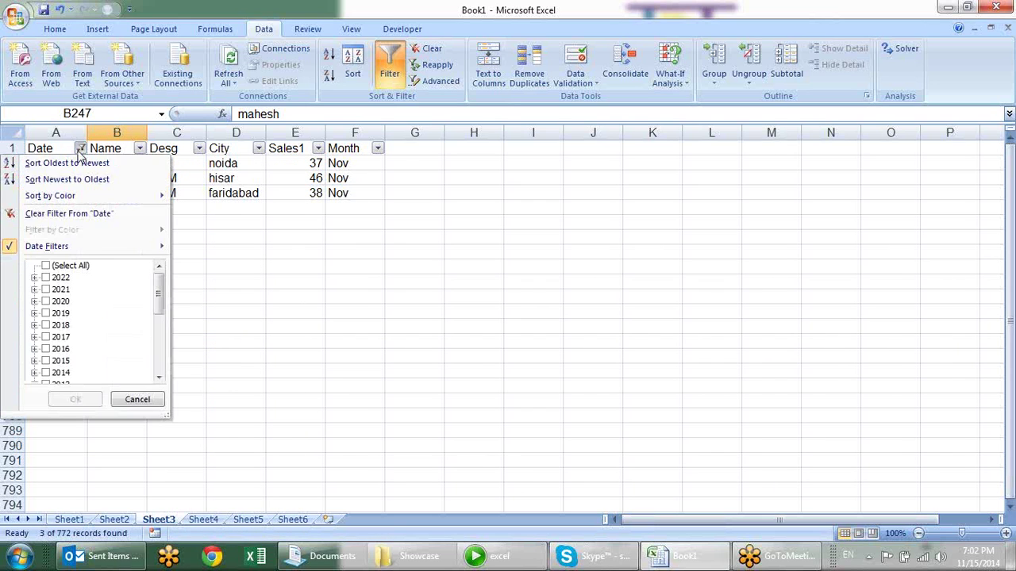
{"action": "mouse_move", "coordinate": [46, 246]}
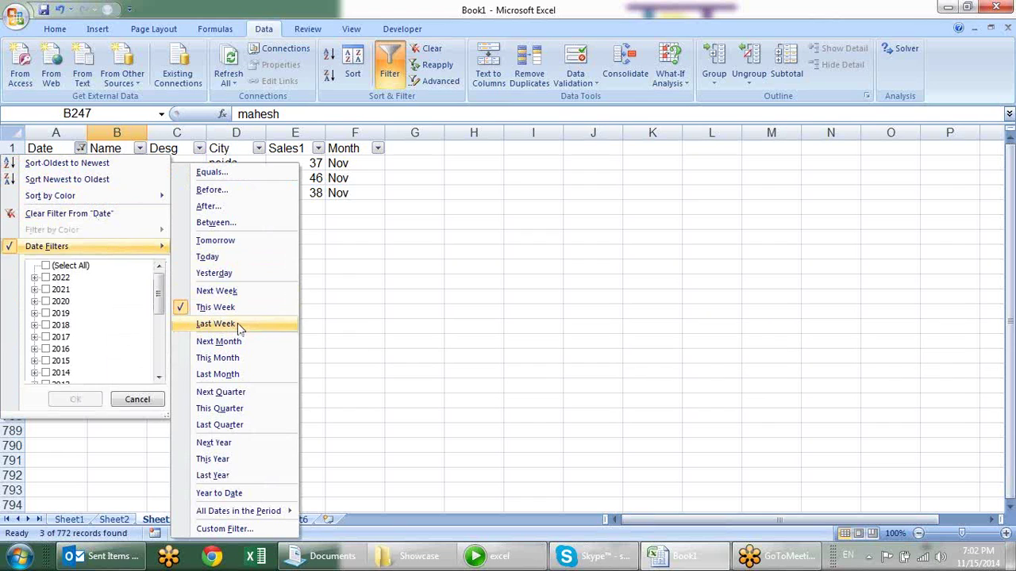
{"action": "left_click", "coordinate": [216, 324]}
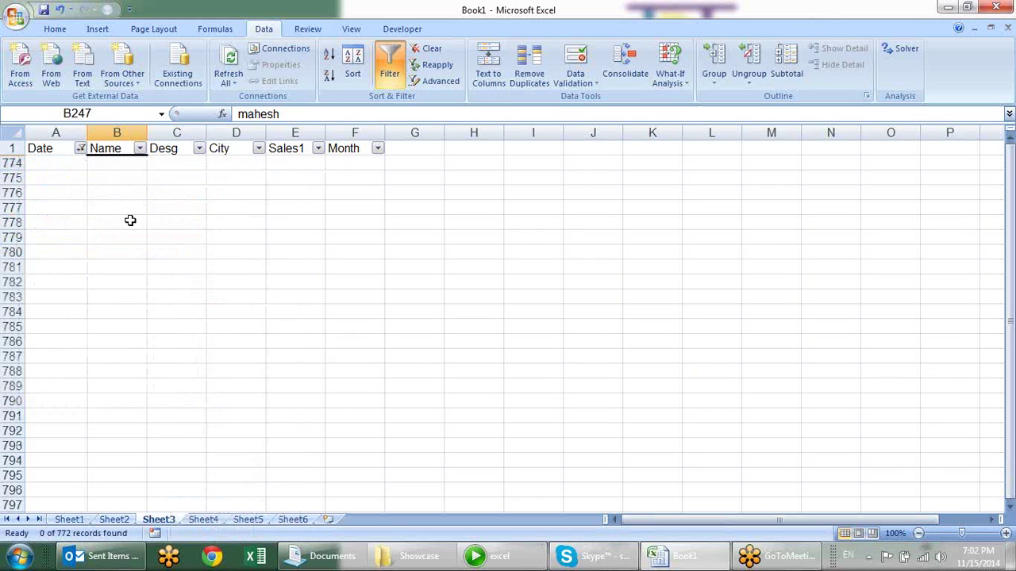
{"action": "left_click", "coordinate": [80, 149]}
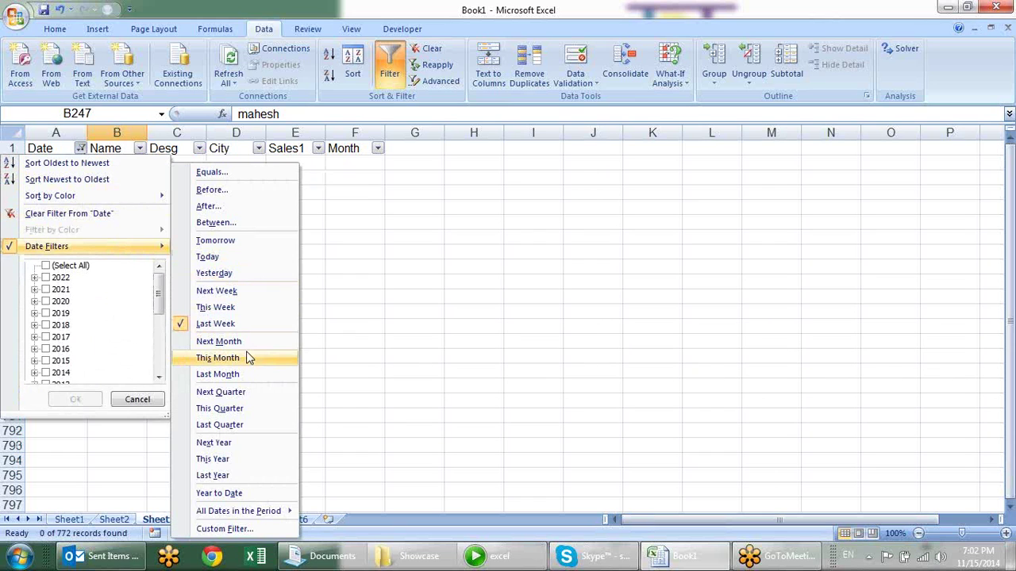
{"action": "left_click", "coordinate": [246, 342]}
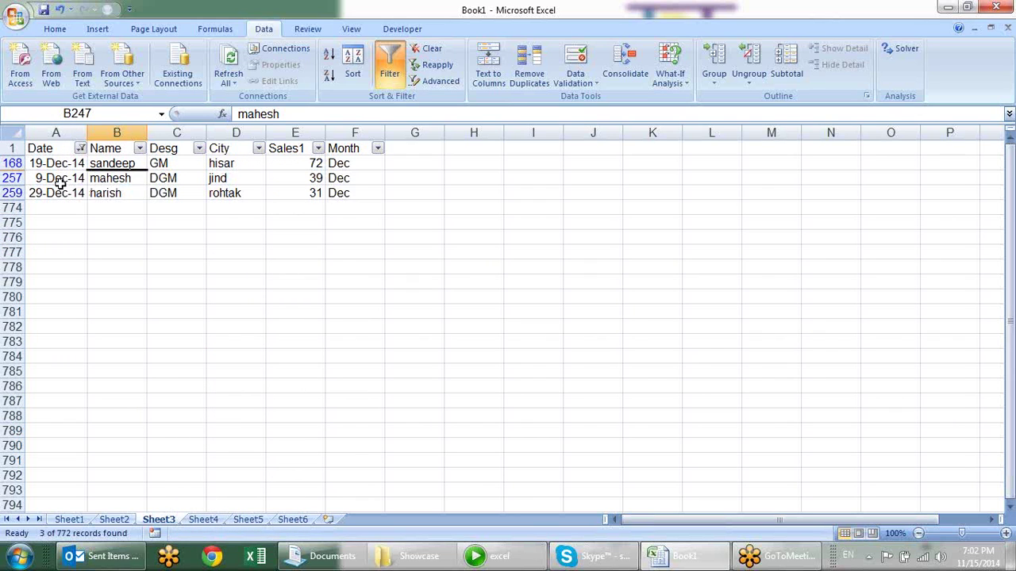
{"action": "left_click", "coordinate": [81, 148]}
{"action": "mouse_move", "coordinate": [46, 246]}
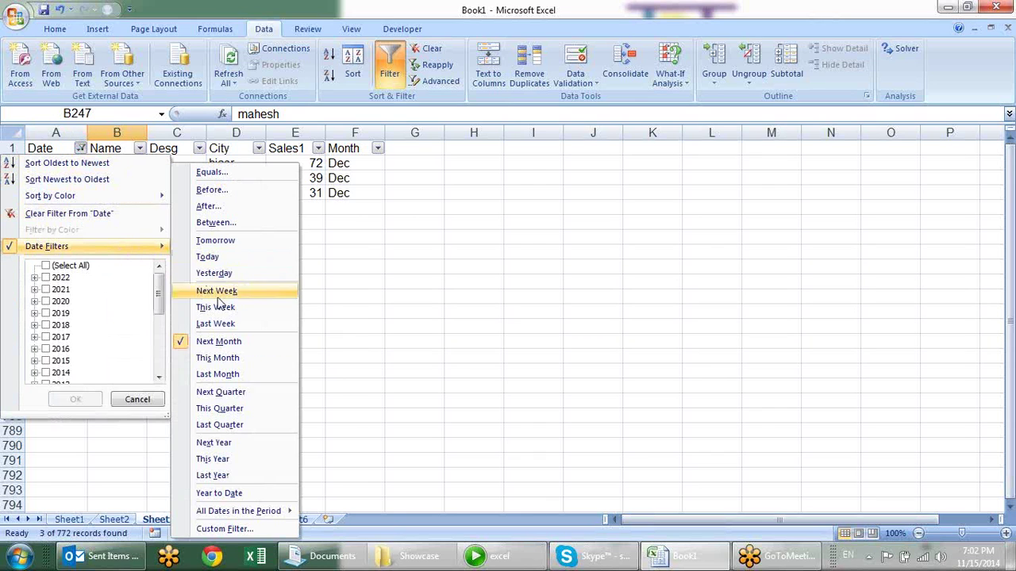
Step: Apply the Next Quarter, Next Year and Last Year date filters in turn
{"action": "left_click", "coordinate": [252, 394]}
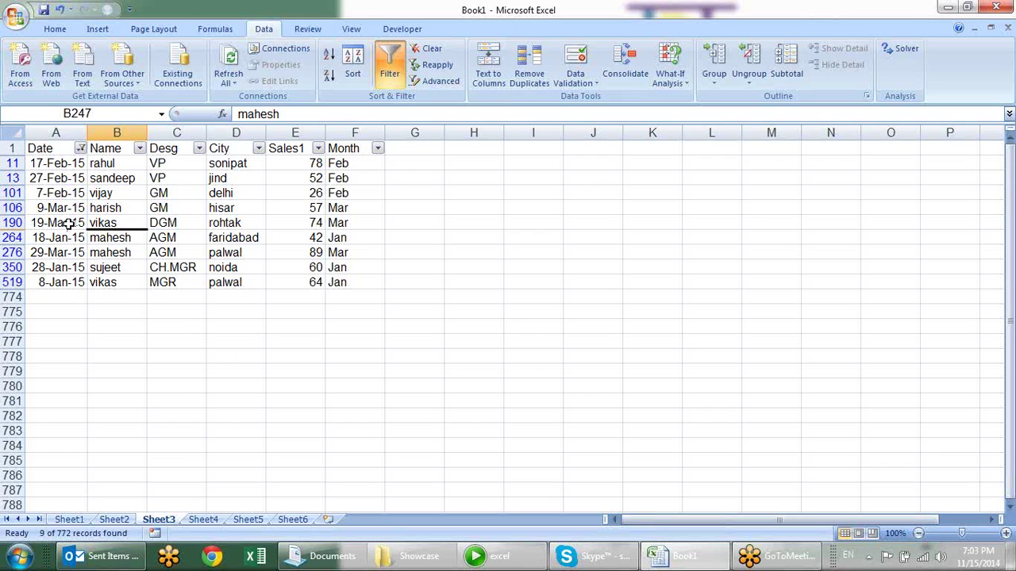
{"action": "left_click", "coordinate": [80, 149]}
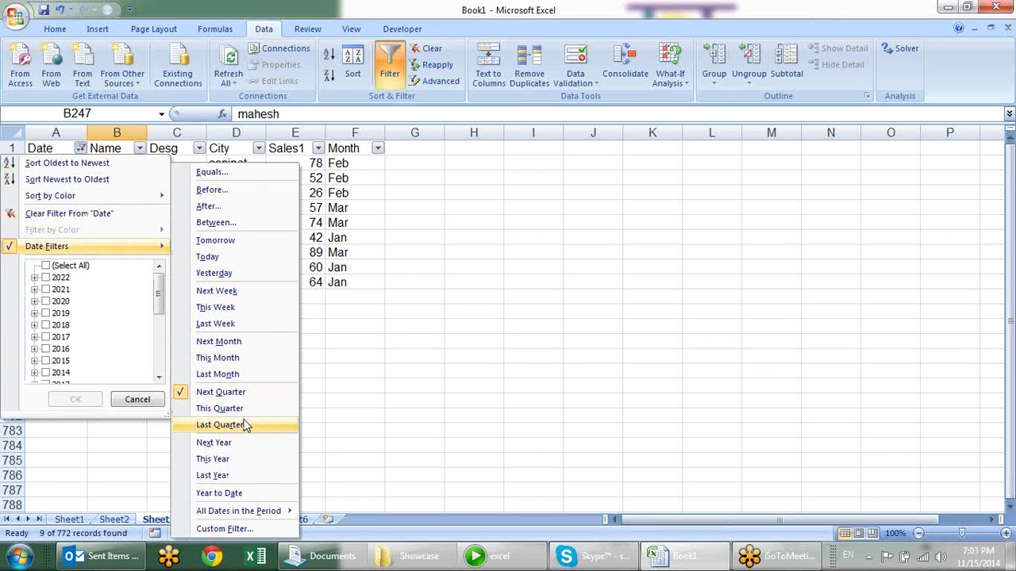
{"action": "left_click", "coordinate": [246, 449]}
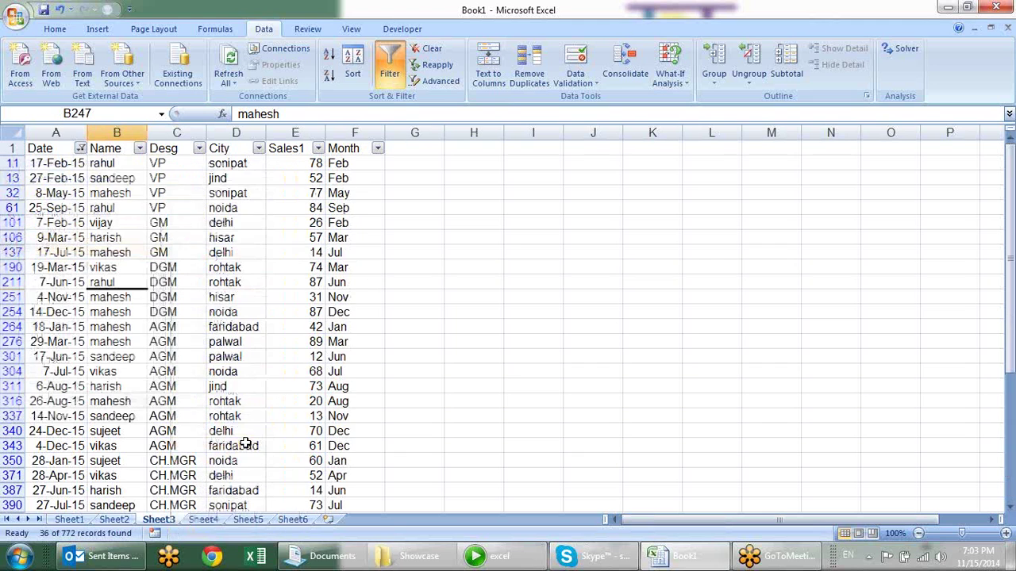
{"action": "left_click", "coordinate": [81, 150]}
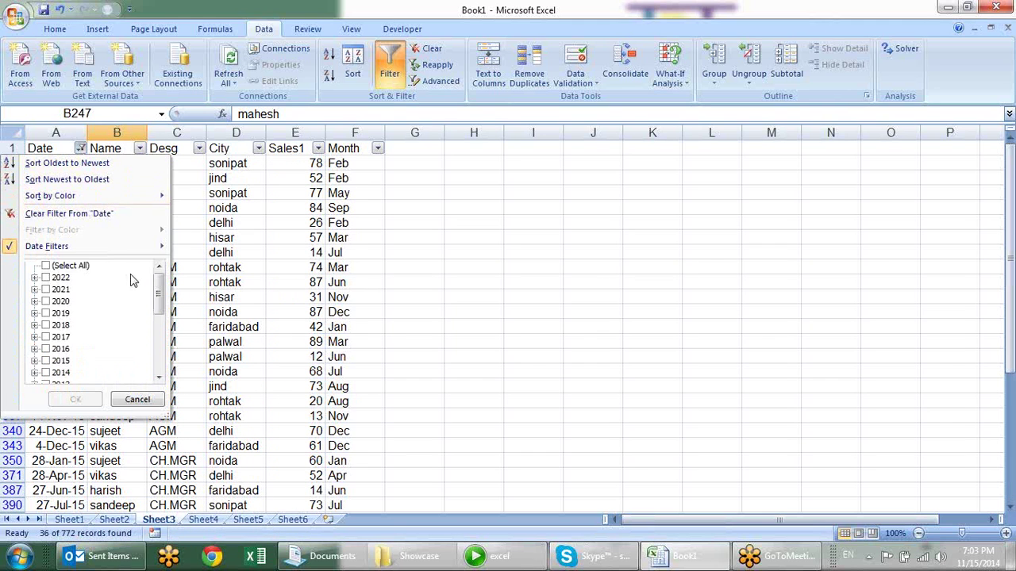
{"action": "mouse_move", "coordinate": [47, 246]}
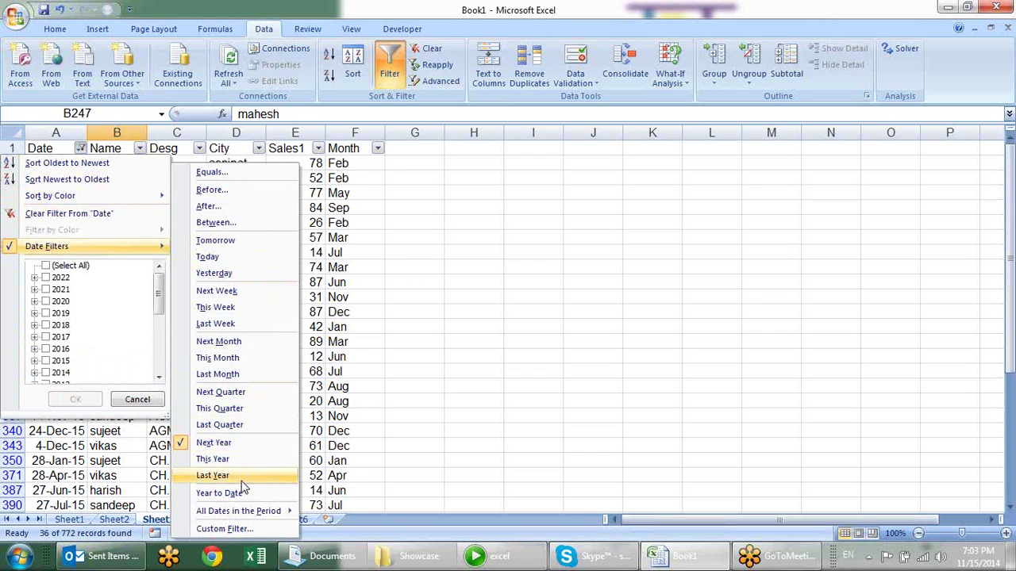
{"action": "left_click", "coordinate": [244, 495]}
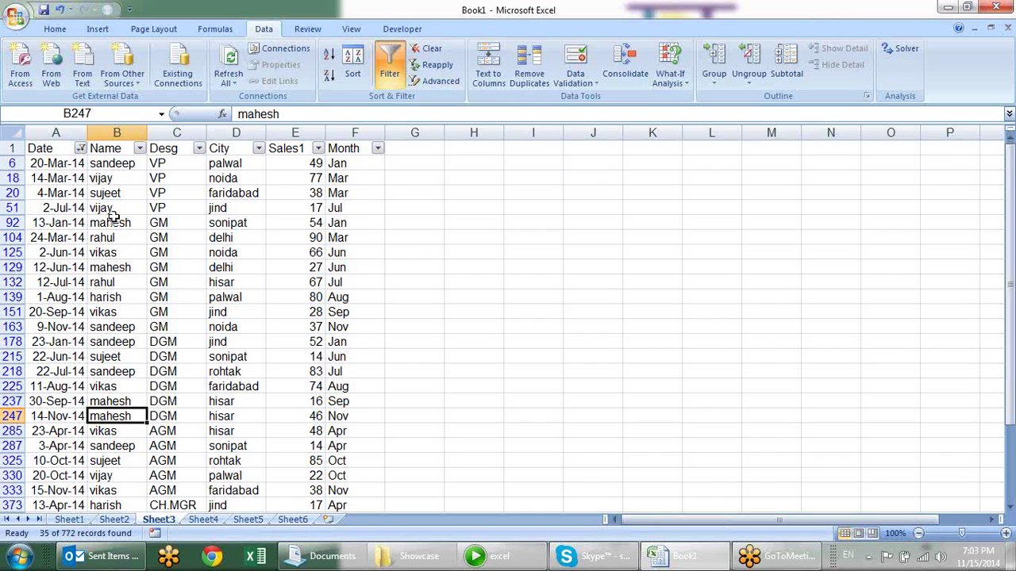
Step: Show only Quarter 1 dates from every year, 192 of 772 records
{"action": "left_click", "coordinate": [80, 149]}
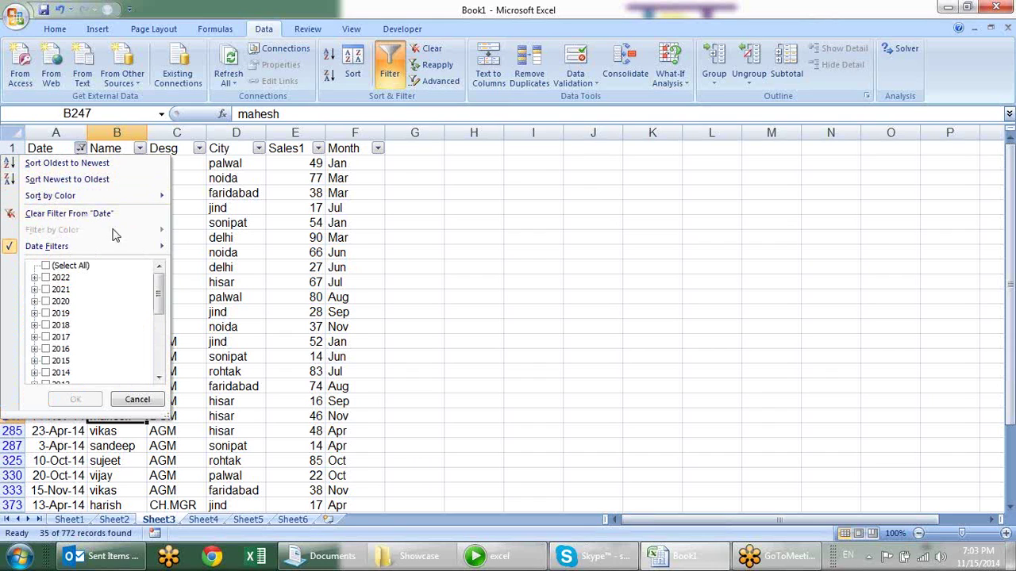
{"action": "mouse_move", "coordinate": [47, 246]}
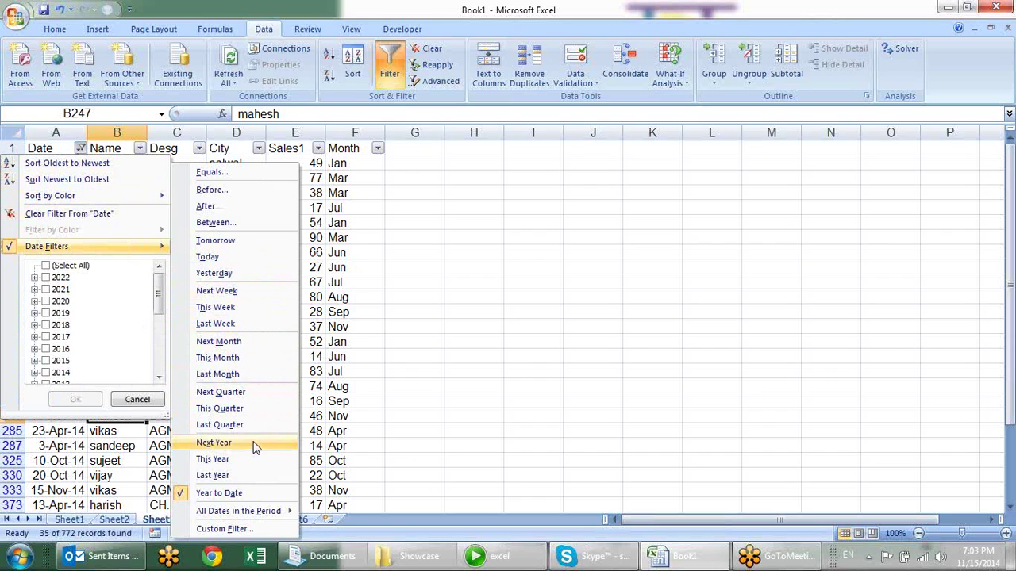
{"action": "mouse_move", "coordinate": [238, 511]}
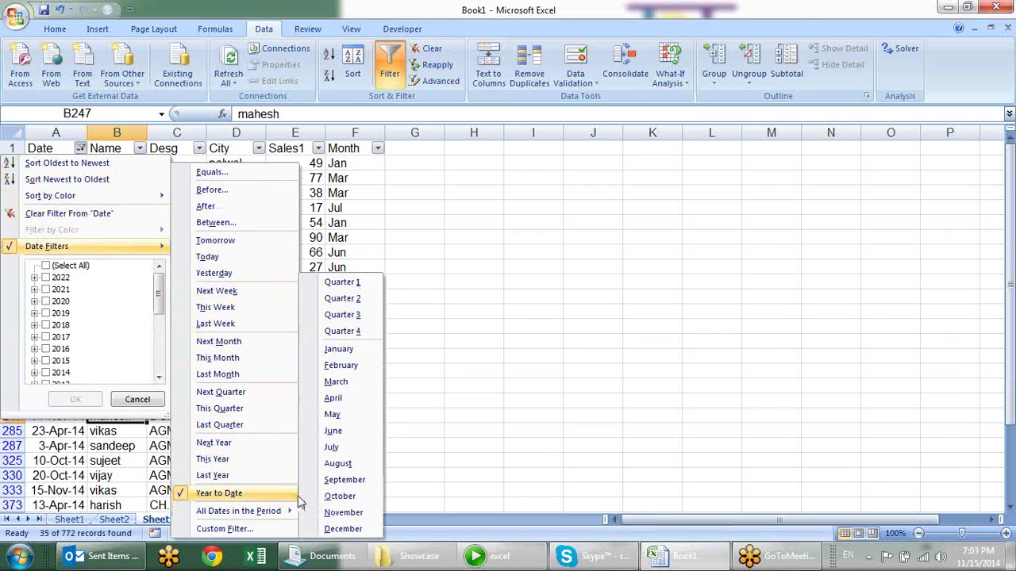
{"action": "left_click", "coordinate": [342, 287]}
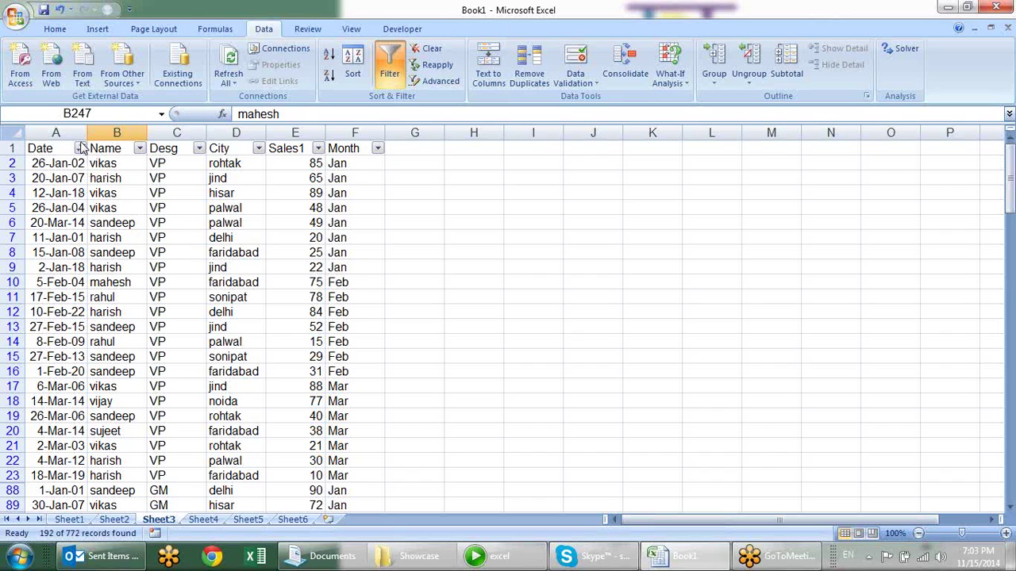
{"action": "left_click", "coordinate": [80, 148]}
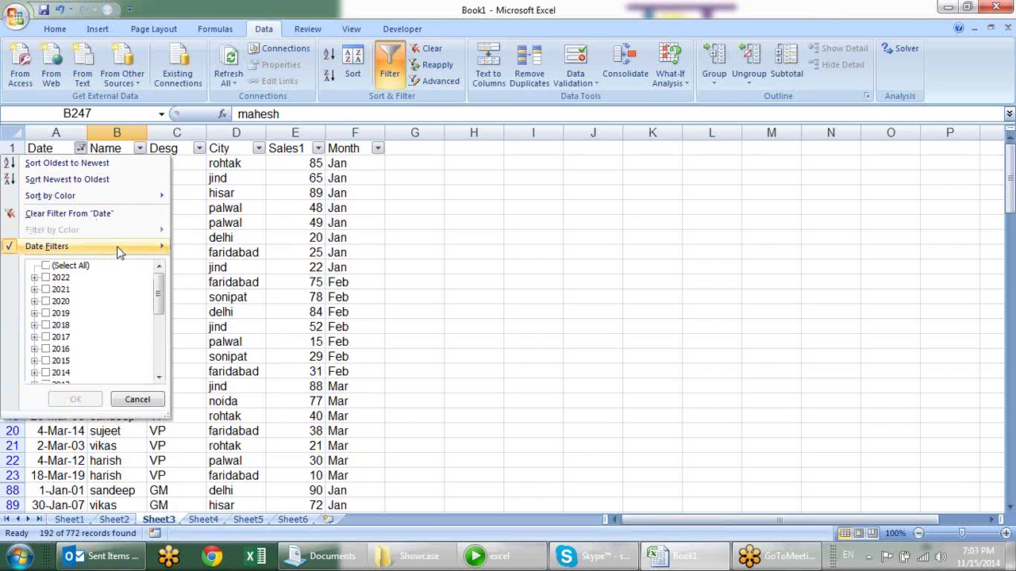
{"action": "mouse_move", "coordinate": [238, 511]}
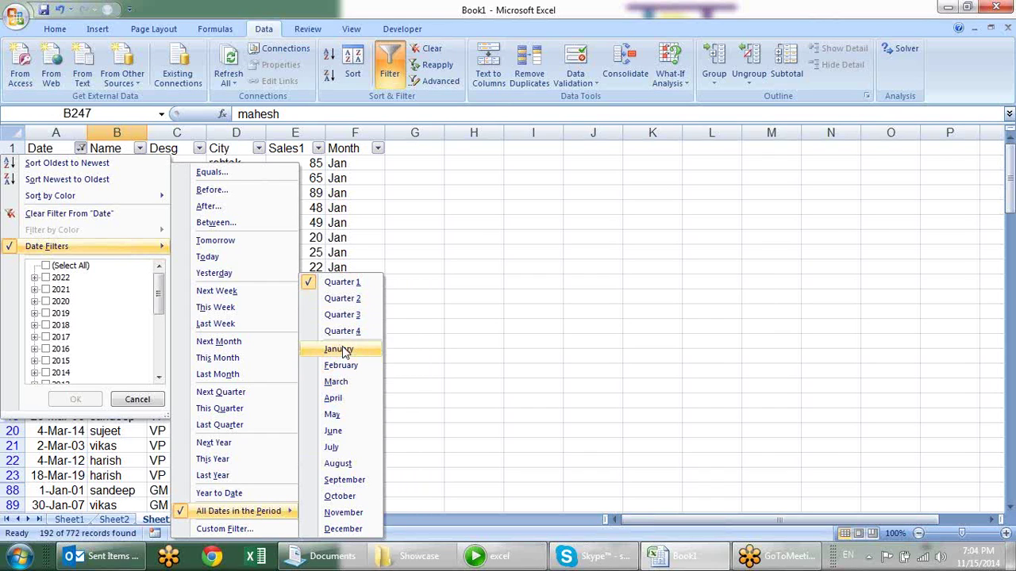
{"action": "left_click", "coordinate": [508, 265]}
Step: Clear the Date filter so records from every year show again
{"action": "left_click", "coordinate": [80, 150]}
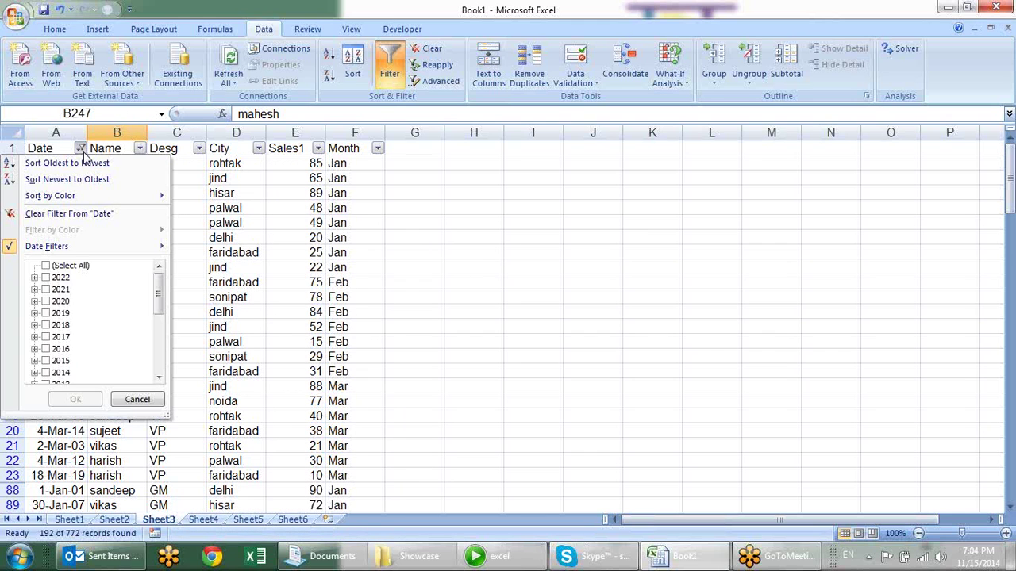
{"action": "left_click", "coordinate": [46, 266]}
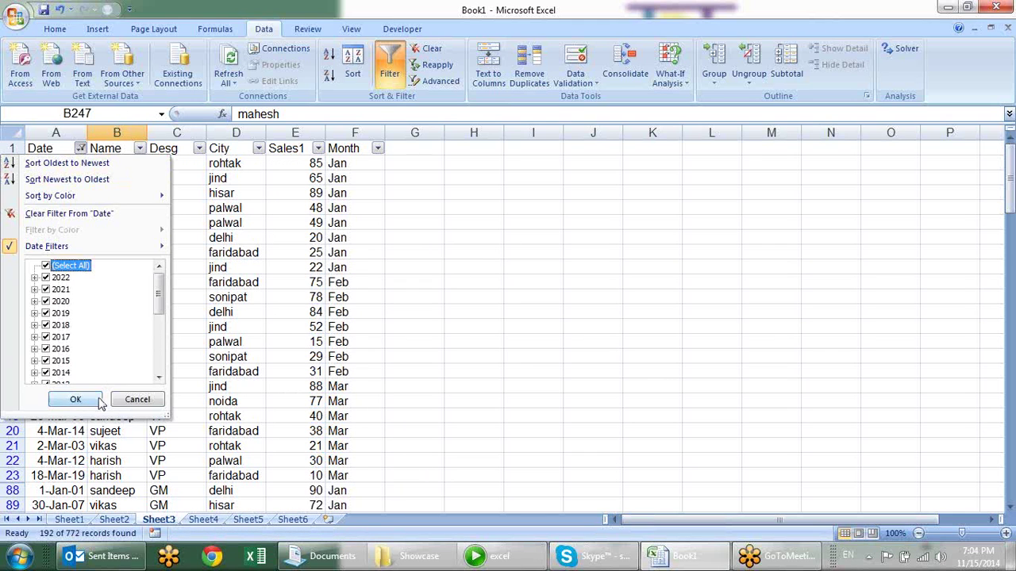
{"action": "left_click", "coordinate": [76, 399]}
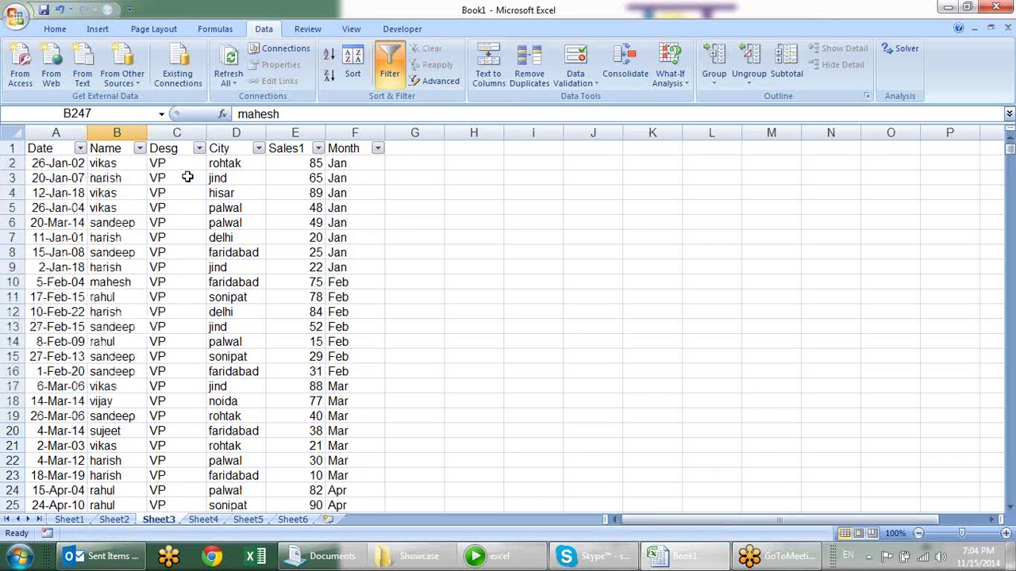
{"action": "left_click", "coordinate": [117, 165]}
Step: Start an equals-rahul custom filter on Name, then cancel it
{"action": "left_click", "coordinate": [139, 150]}
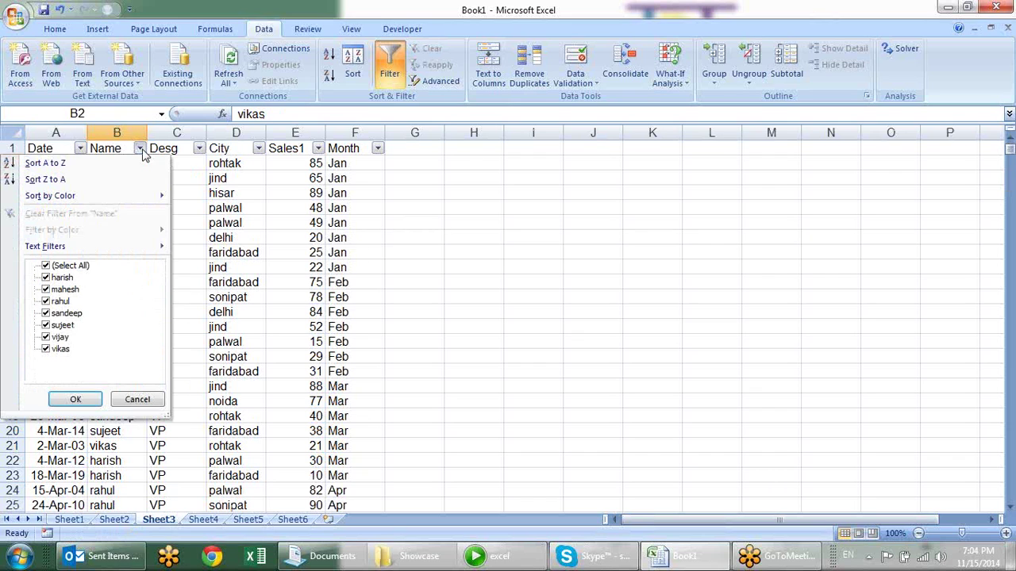
{"action": "mouse_move", "coordinate": [79, 246]}
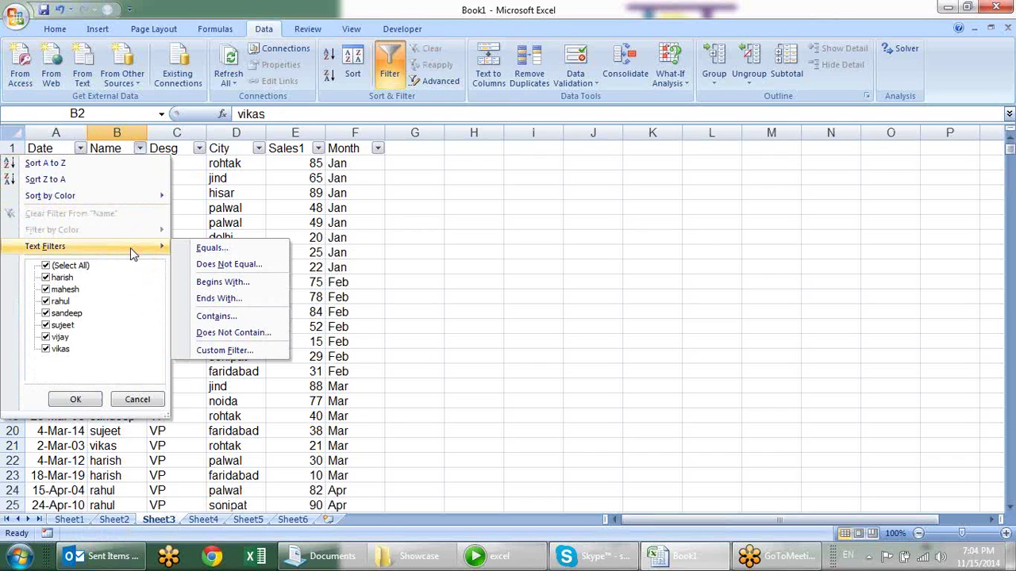
{"action": "left_click", "coordinate": [233, 252]}
{"action": "left_click", "coordinate": [702, 220]}
{"action": "left_click", "coordinate": [664, 254]}
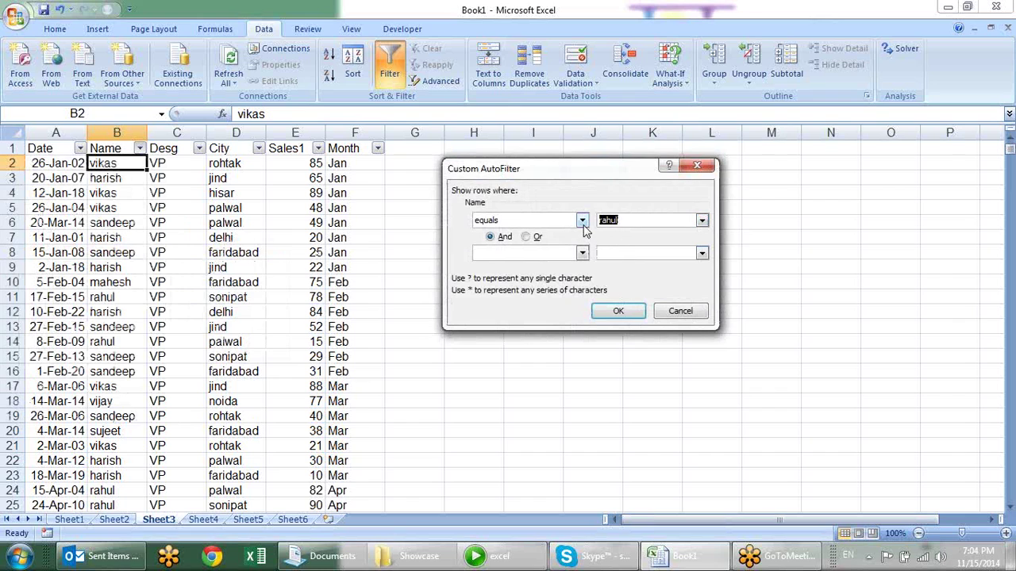
{"action": "left_click", "coordinate": [676, 311]}
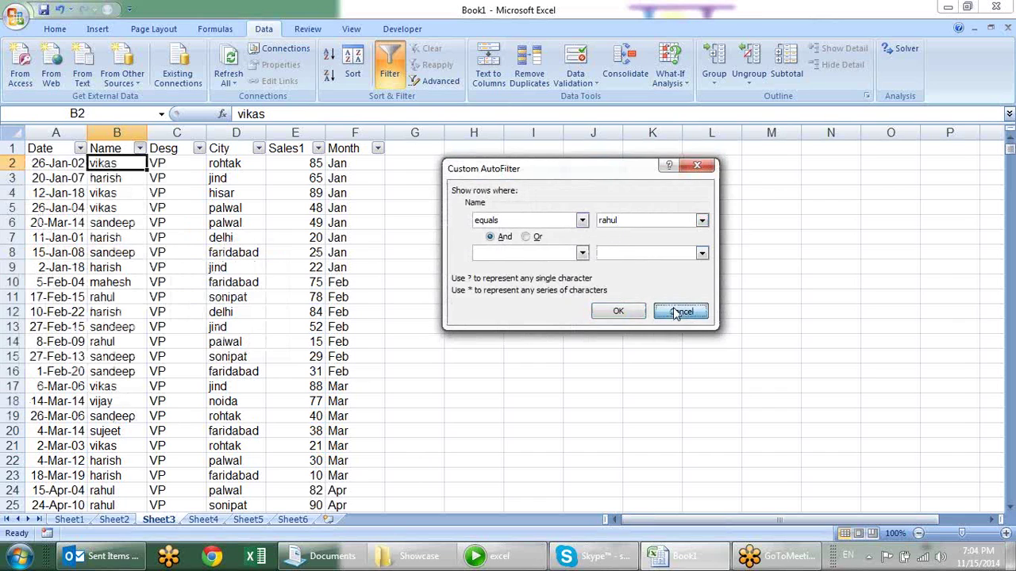
Step: Filter the Name column to names beginning with s
{"action": "left_click", "coordinate": [140, 151]}
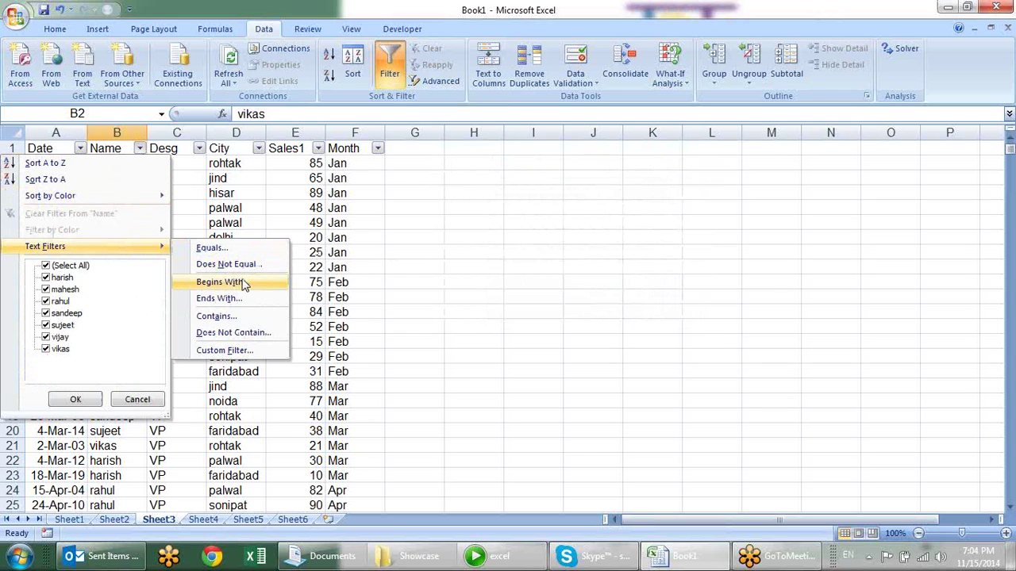
{"action": "left_click", "coordinate": [246, 284]}
{"action": "type", "text": "s,"}
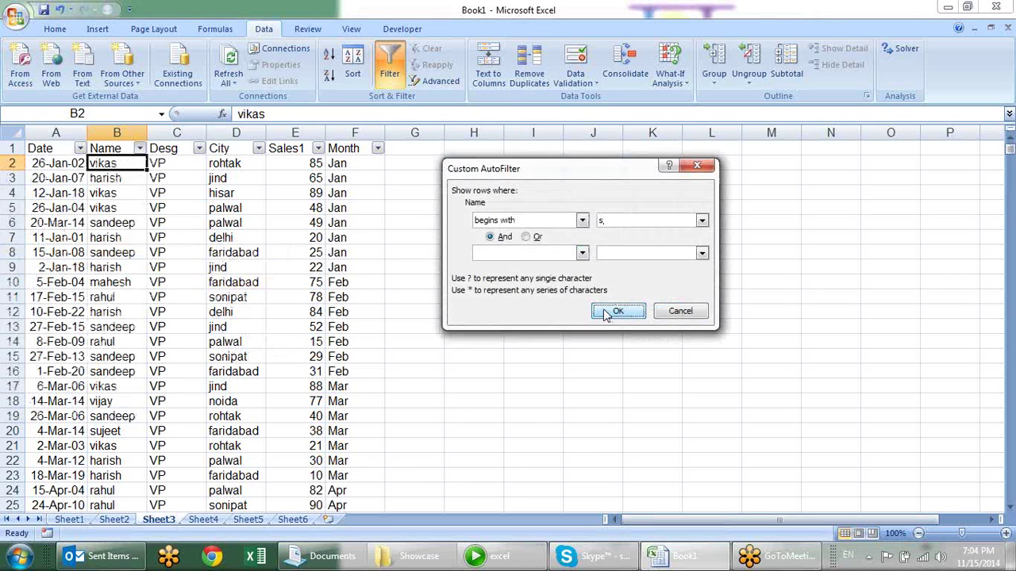
{"action": "left_click", "coordinate": [618, 311]}
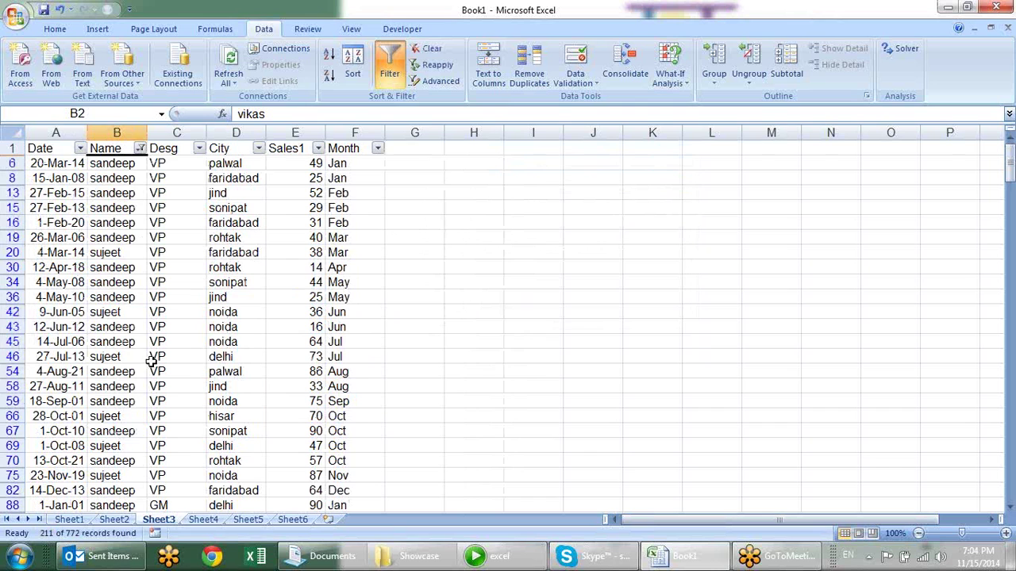
Step: Filter Name to entries ending in h, leaving only harish and mahesh
{"action": "left_click", "coordinate": [141, 149]}
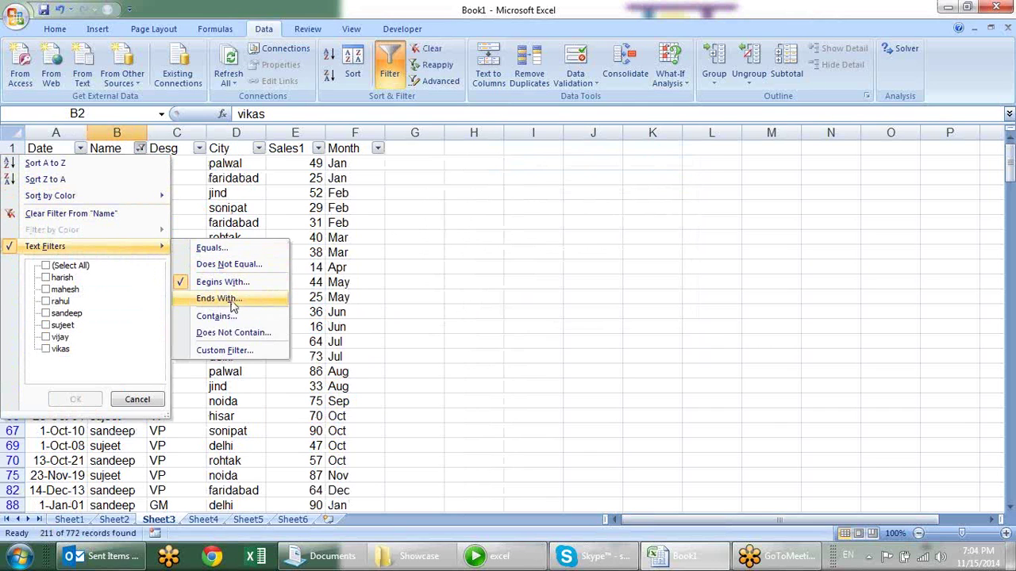
{"action": "left_click", "coordinate": [228, 299]}
{"action": "type", "text": "h"}
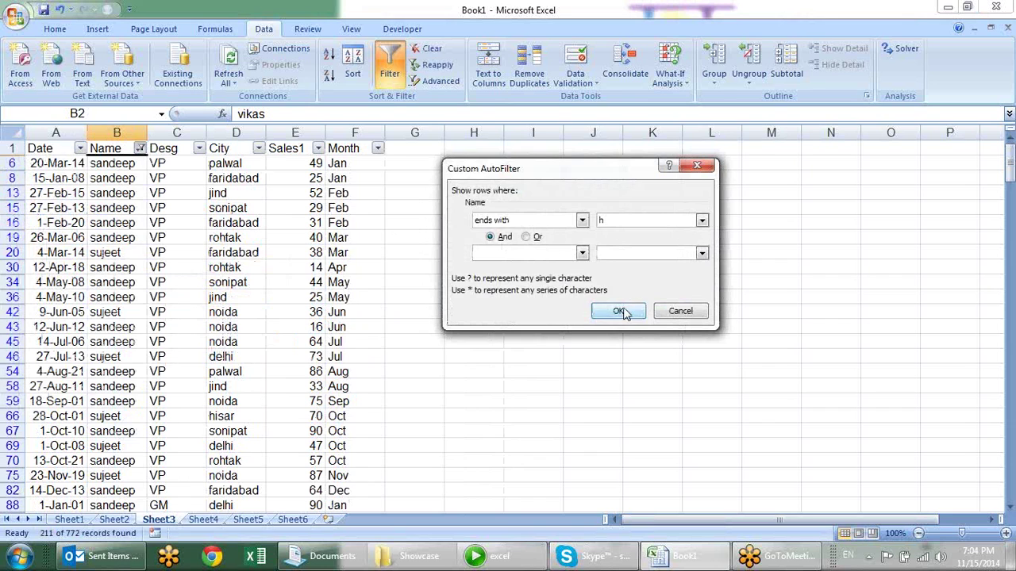
{"action": "left_click", "coordinate": [618, 310]}
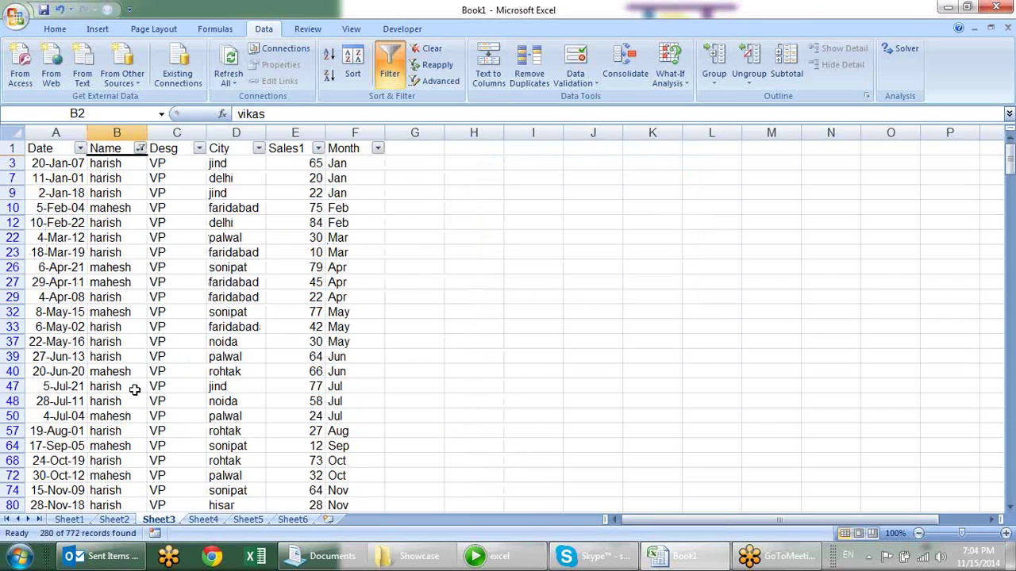
{"action": "left_click", "coordinate": [140, 149]}
{"action": "mouse_move", "coordinate": [46, 246]}
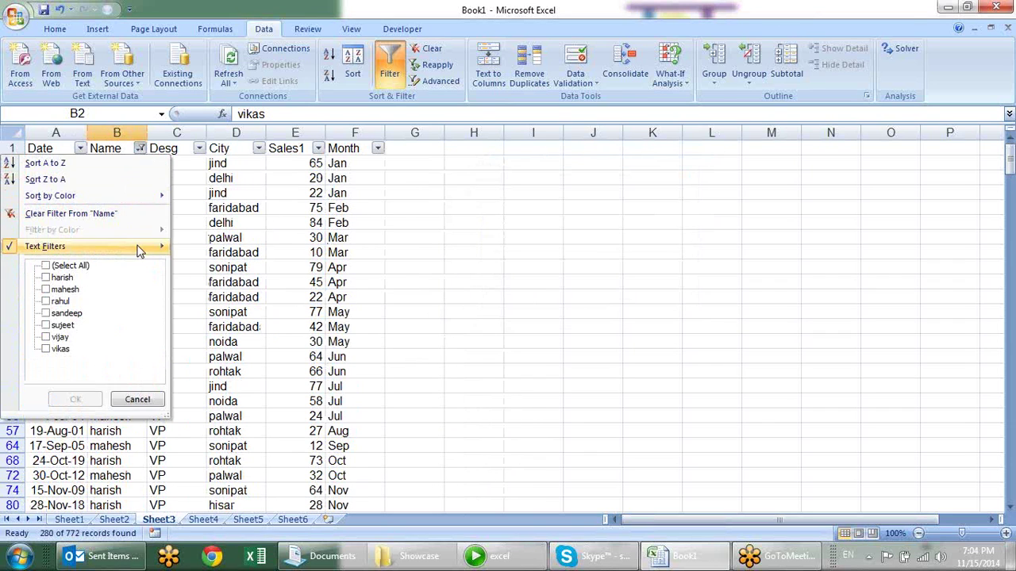
Step: Apply a Contains text filter to the Name column and scroll the results
{"action": "left_click", "coordinate": [239, 317]}
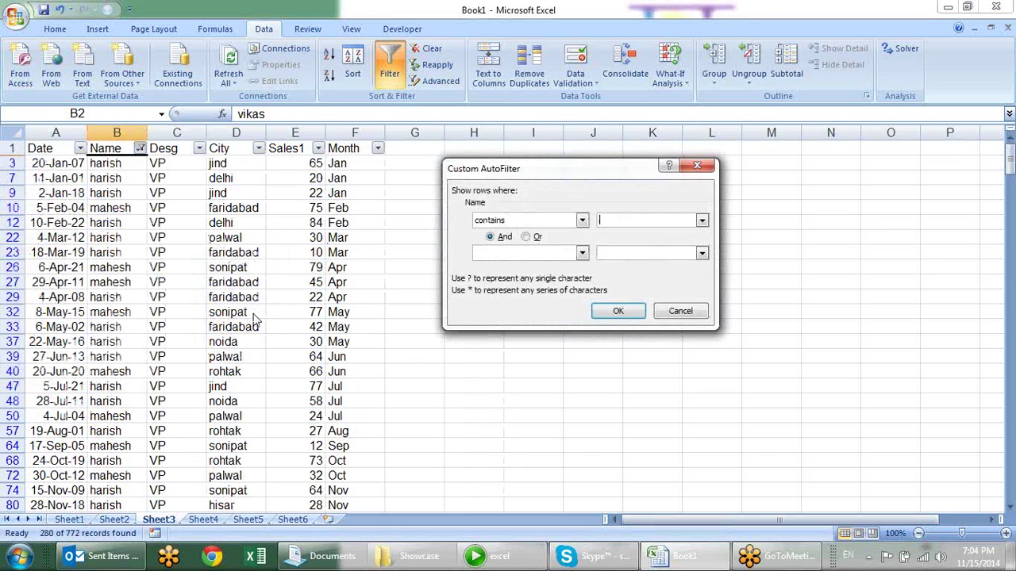
{"action": "left_click", "coordinate": [618, 315]}
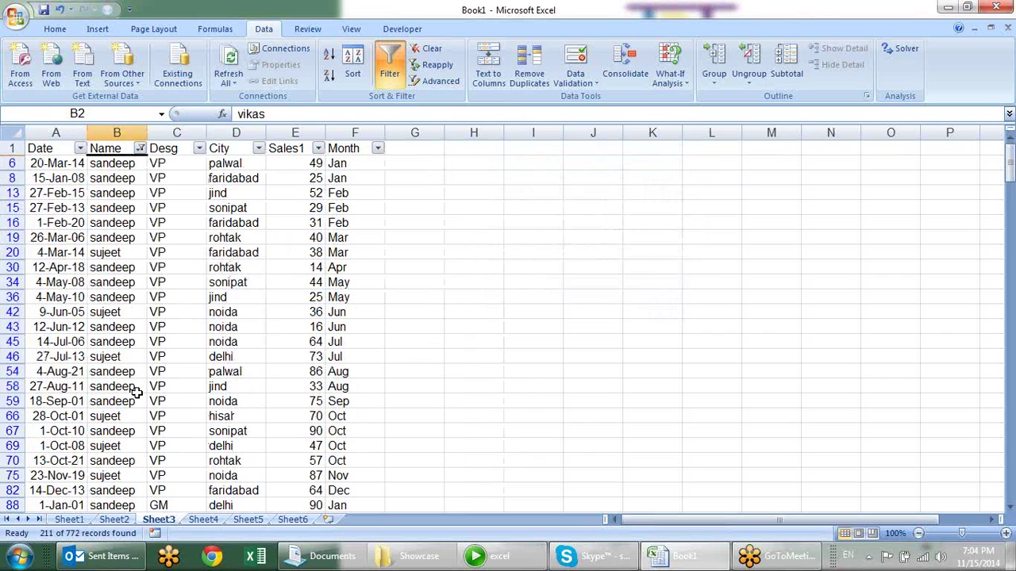
{"action": "scroll", "coordinate": [136, 393], "scroll_direction": "down", "scroll_amount": 1}
{"action": "scroll", "coordinate": [151, 329], "scroll_direction": "up", "scroll_amount": 1}
Step: Tick (Select All) in the Name filter to include every name again
{"action": "left_click", "coordinate": [139, 150]}
{"action": "mouse_move", "coordinate": [45, 246]}
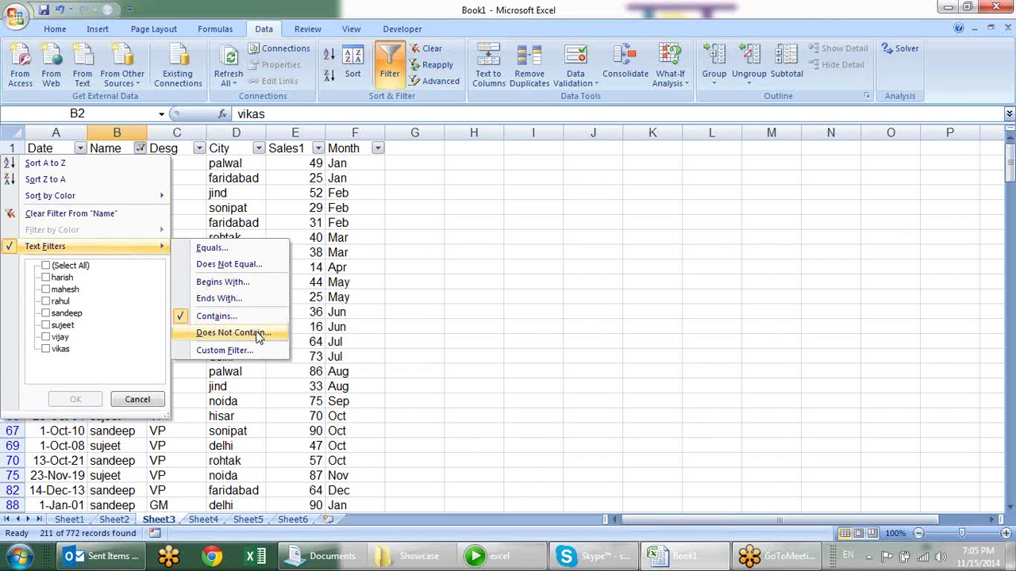
{"action": "left_click", "coordinate": [170, 148]}
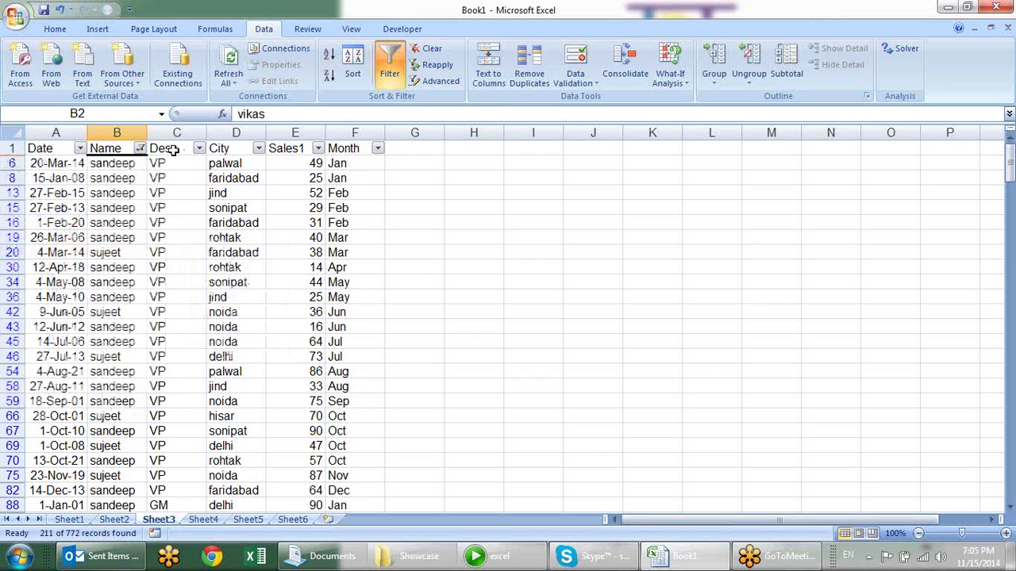
{"action": "left_click", "coordinate": [140, 150]}
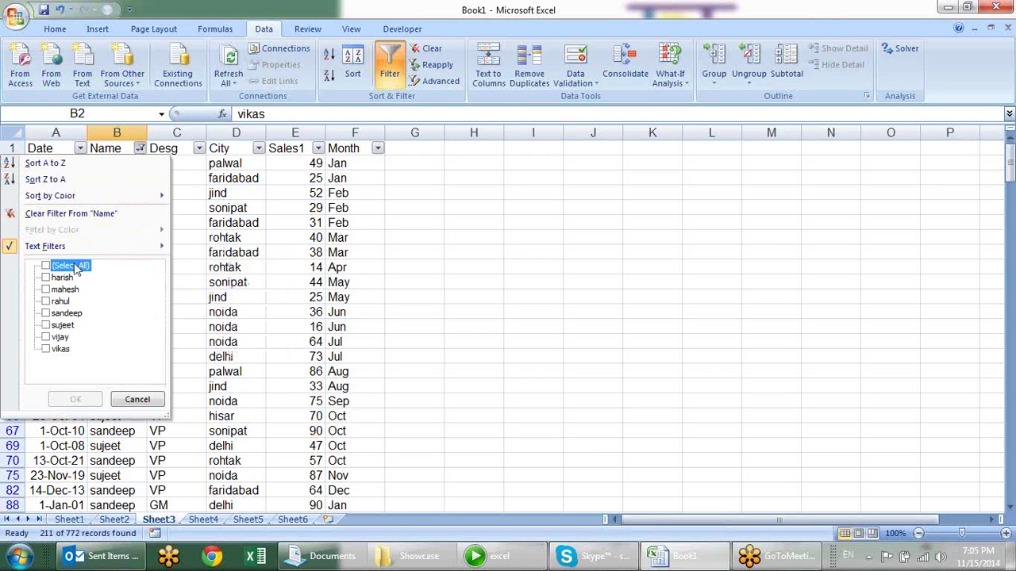
{"action": "left_click", "coordinate": [75, 399]}
Step: Confirm showing all rows, then filter Sales1 to values greater than 50
{"action": "left_click", "coordinate": [264, 193]}
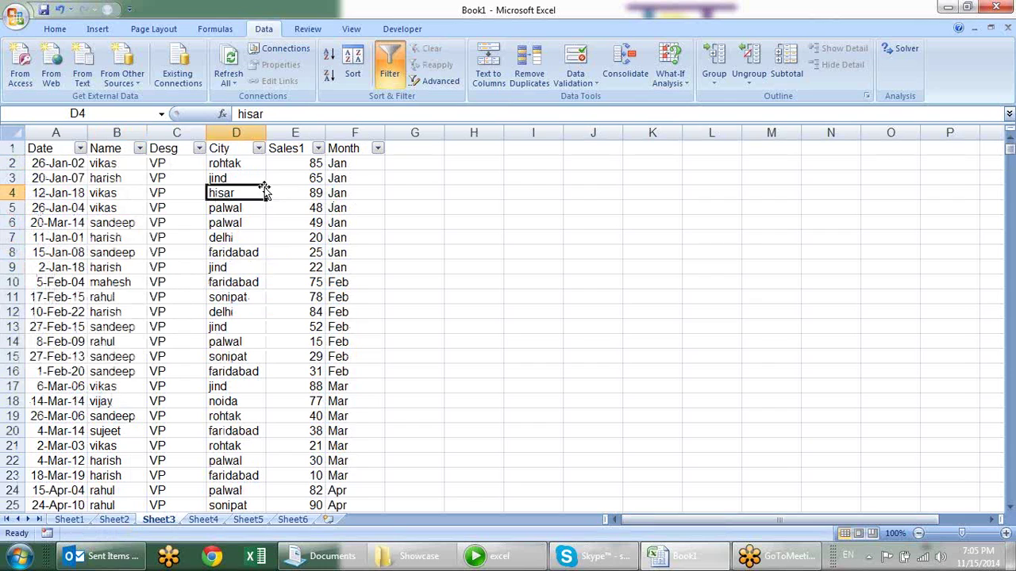
{"action": "left_click", "coordinate": [299, 164]}
{"action": "left_click", "coordinate": [318, 148]}
{"action": "mouse_move", "coordinate": [238, 246]}
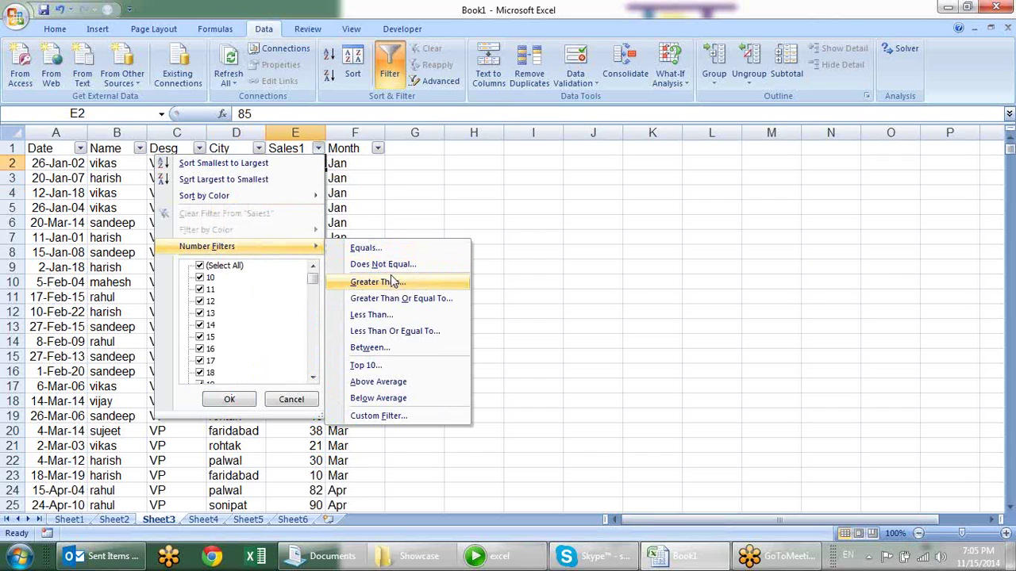
{"action": "left_click", "coordinate": [389, 282]}
{"action": "type", "text": "0"}
{"action": "key", "text": "Return"}
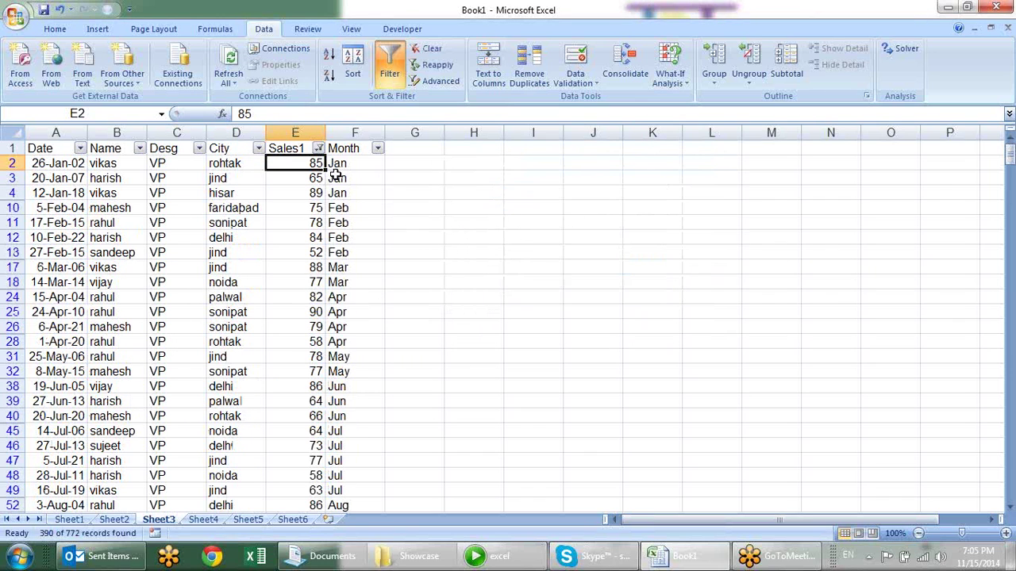
Step: Switch the Sales1 filter to at least 50, less than 50, then at most 50
{"action": "left_click", "coordinate": [317, 148]}
{"action": "mouse_move", "coordinate": [208, 246]}
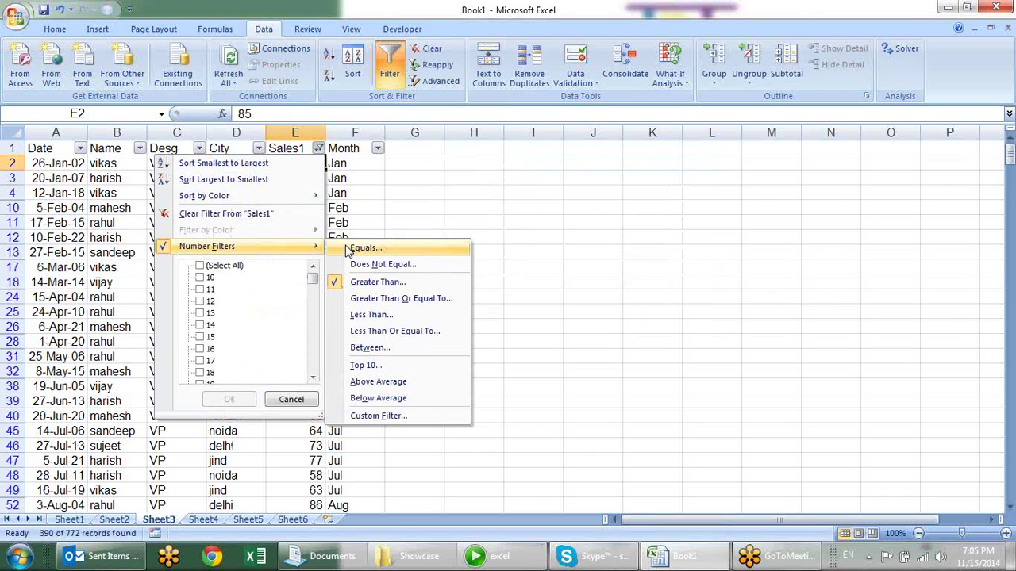
{"action": "left_click", "coordinate": [397, 298]}
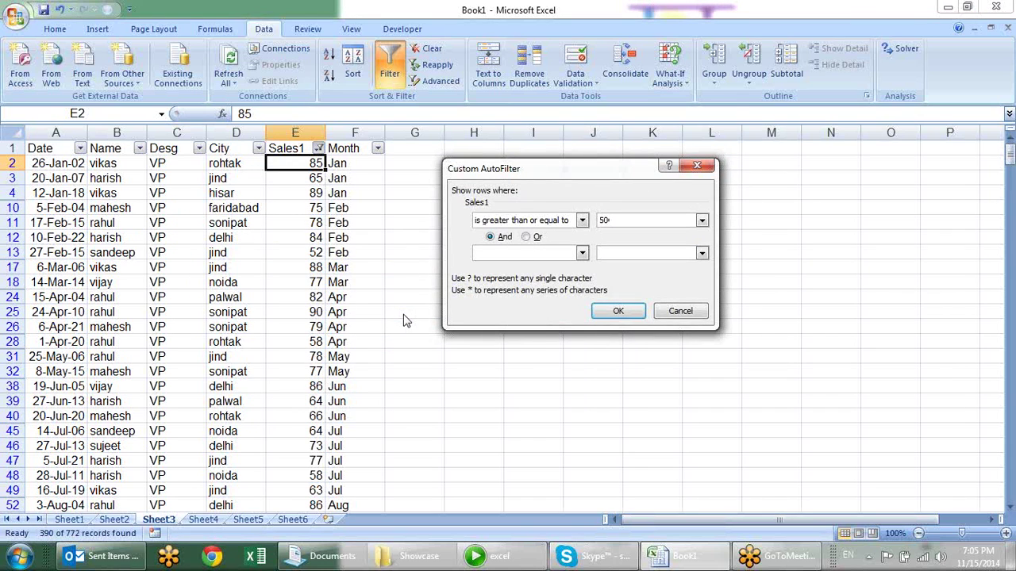
{"action": "key", "text": "Return"}
{"action": "left_click", "coordinate": [317, 148]}
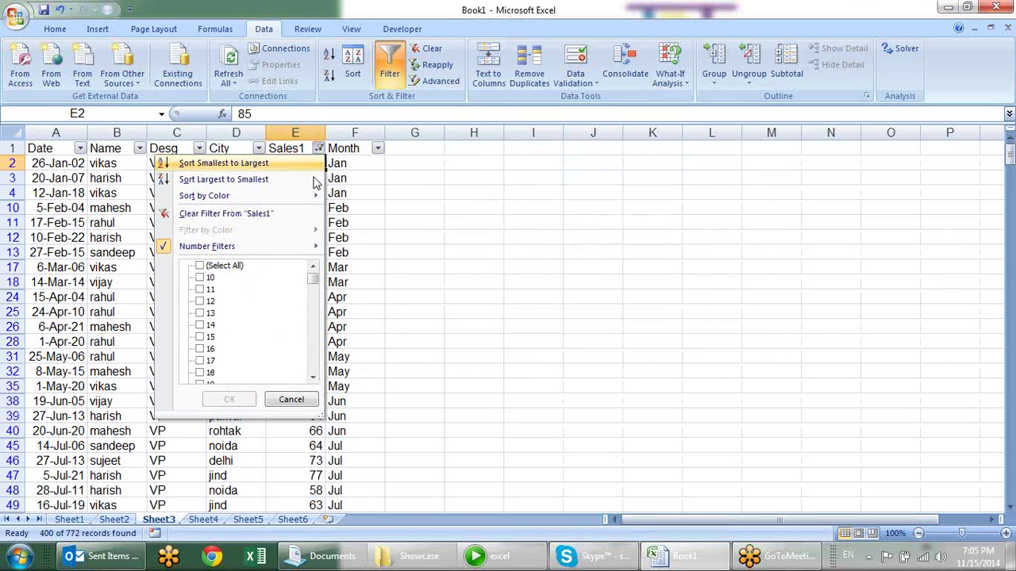
{"action": "mouse_move", "coordinate": [208, 246]}
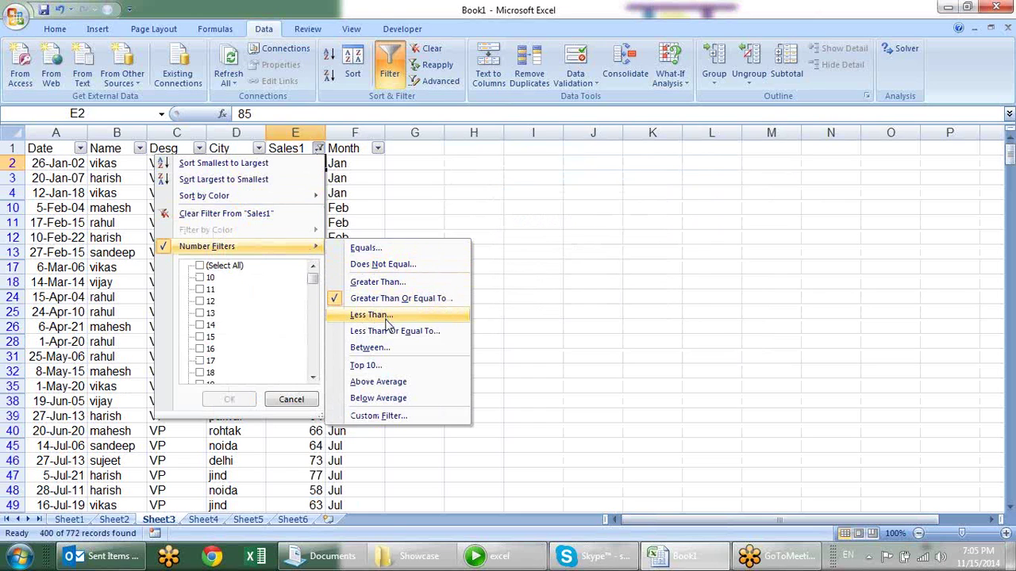
{"action": "left_click", "coordinate": [371, 315]}
{"action": "type", "text": "0"}
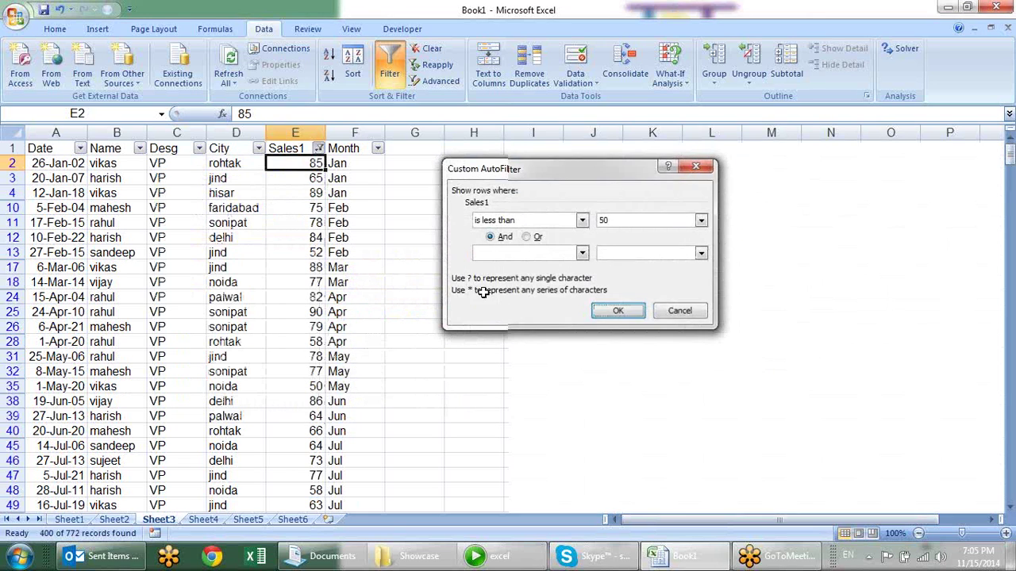
{"action": "key", "text": "Return"}
{"action": "left_click", "coordinate": [318, 150]}
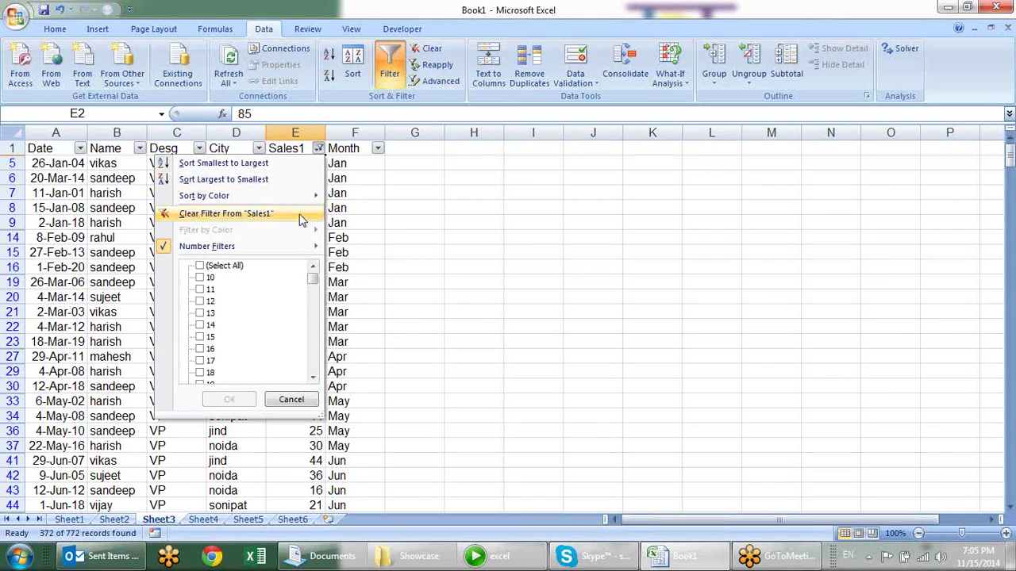
{"action": "mouse_move", "coordinate": [207, 246]}
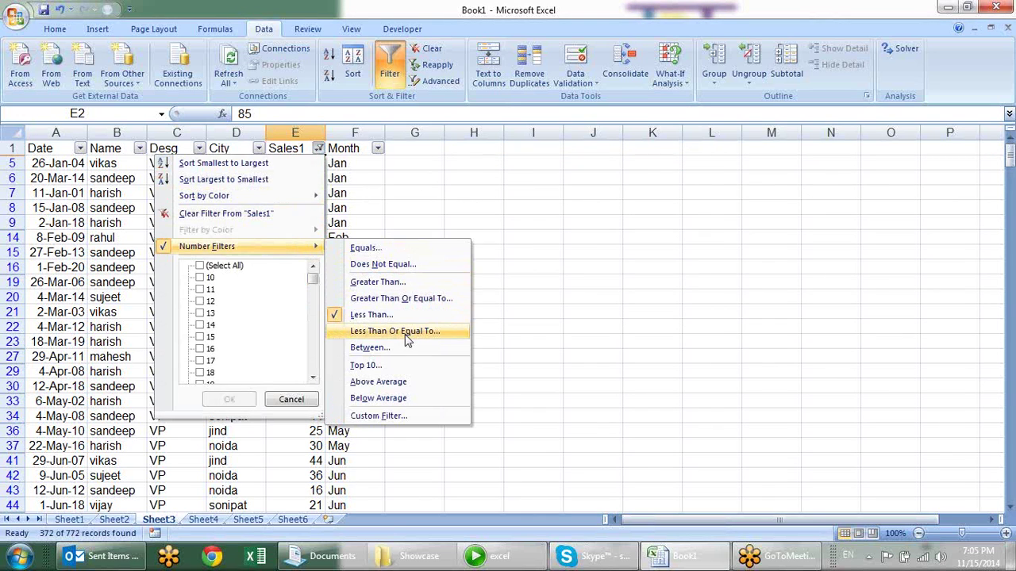
{"action": "left_click", "coordinate": [407, 332]}
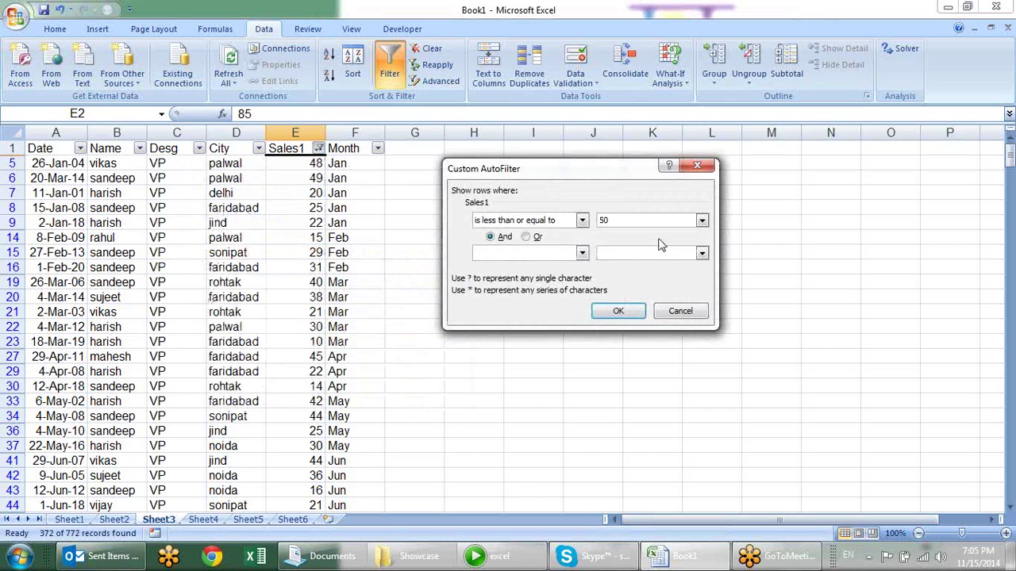
{"action": "left_click", "coordinate": [618, 311]}
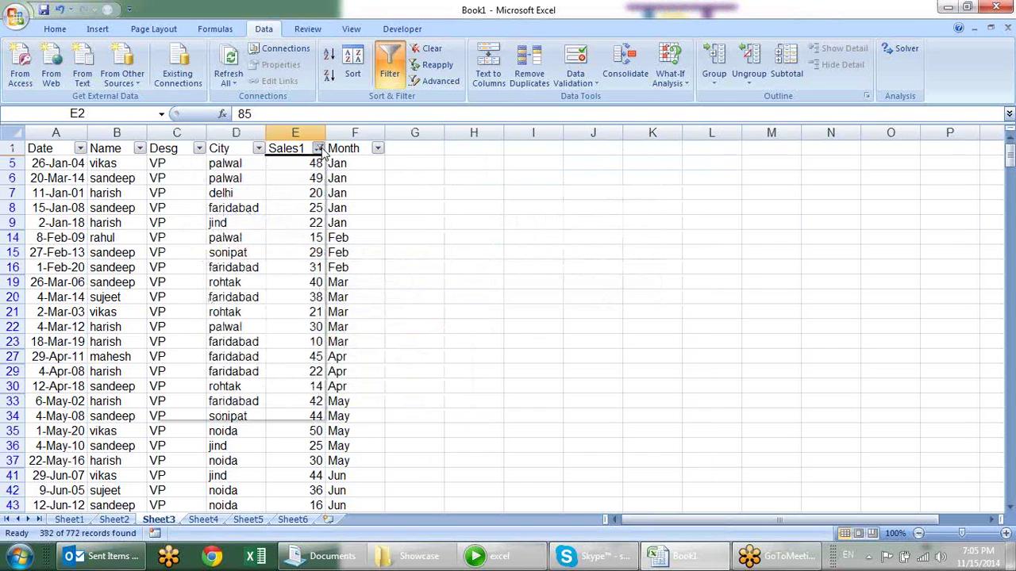
Step: Filter Sales1 to values between 10 and 20, leaving 113 records
{"action": "left_click", "coordinate": [320, 151]}
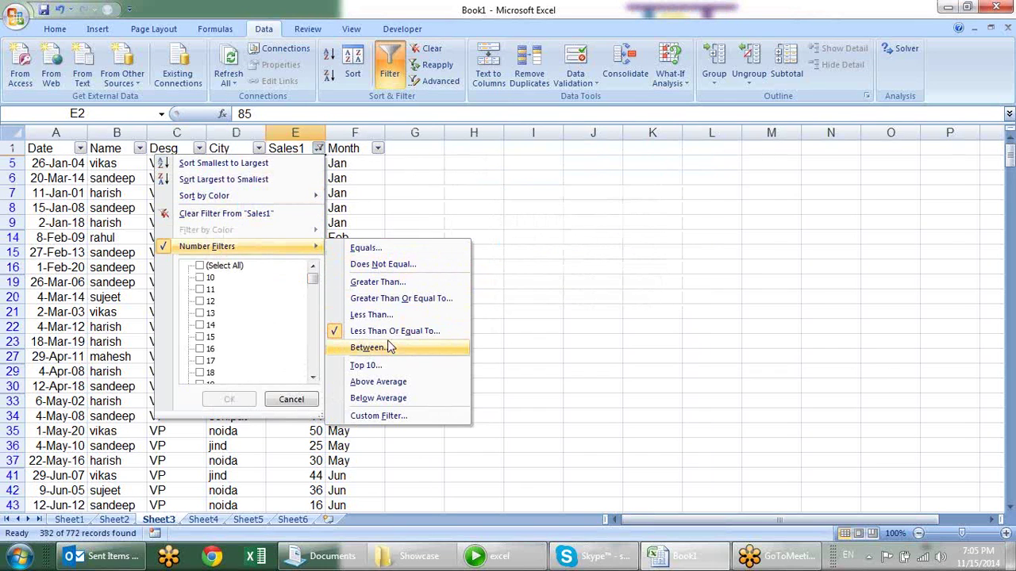
{"action": "left_click", "coordinate": [389, 348]}
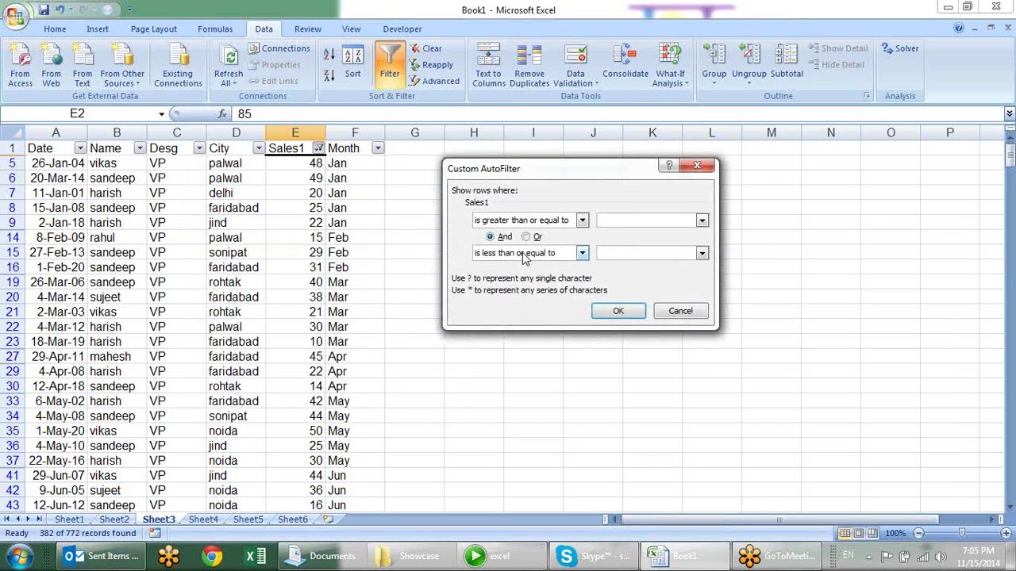
{"action": "type", "text": "10"}
{"action": "key", "text": "Tab"}
{"action": "key", "text": "Tab"}
{"action": "key", "text": "Return"}
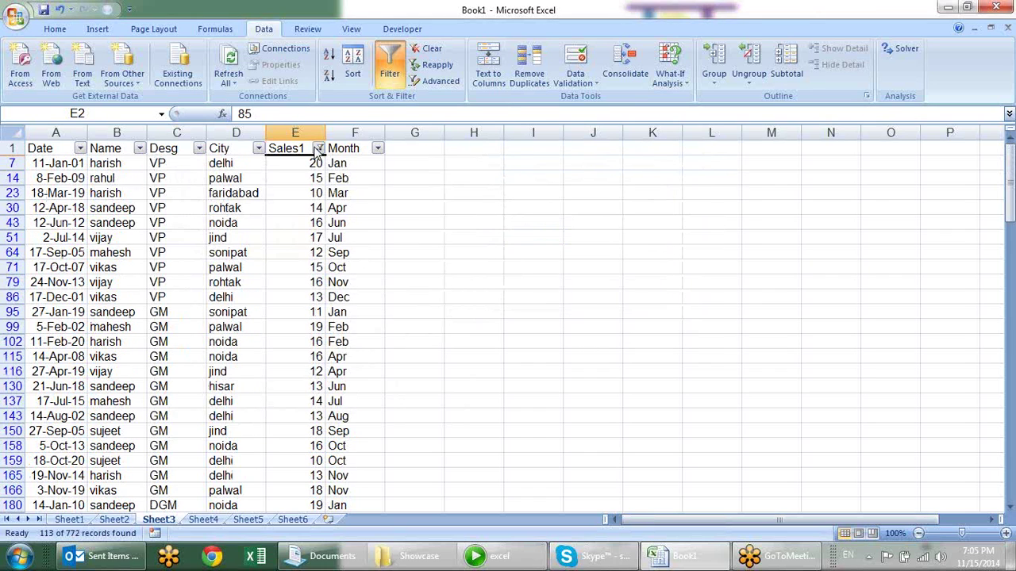
{"action": "left_click", "coordinate": [317, 150]}
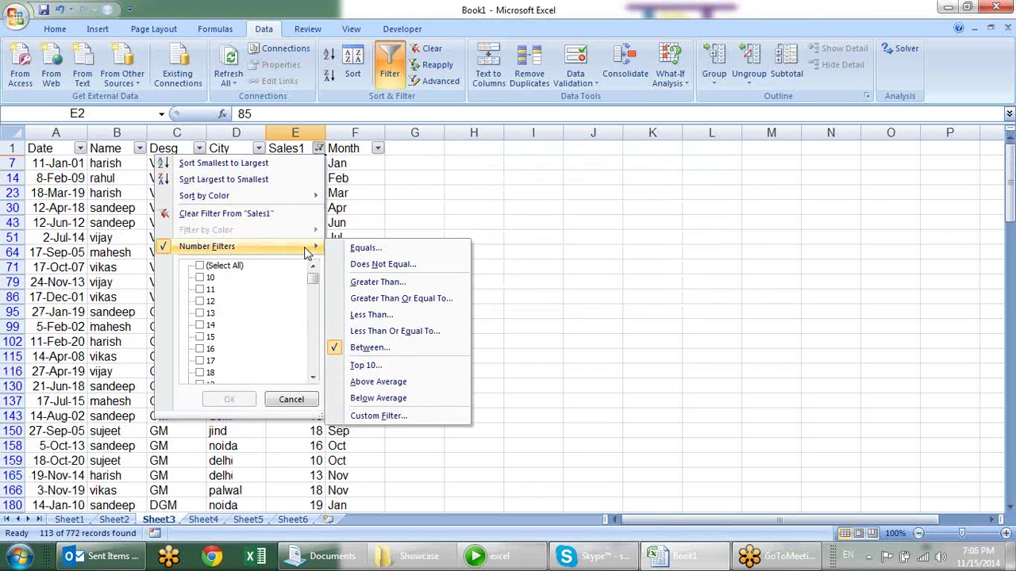
Step: Apply a Top 10 items filter to the Sales1 column
{"action": "left_click", "coordinate": [387, 368]}
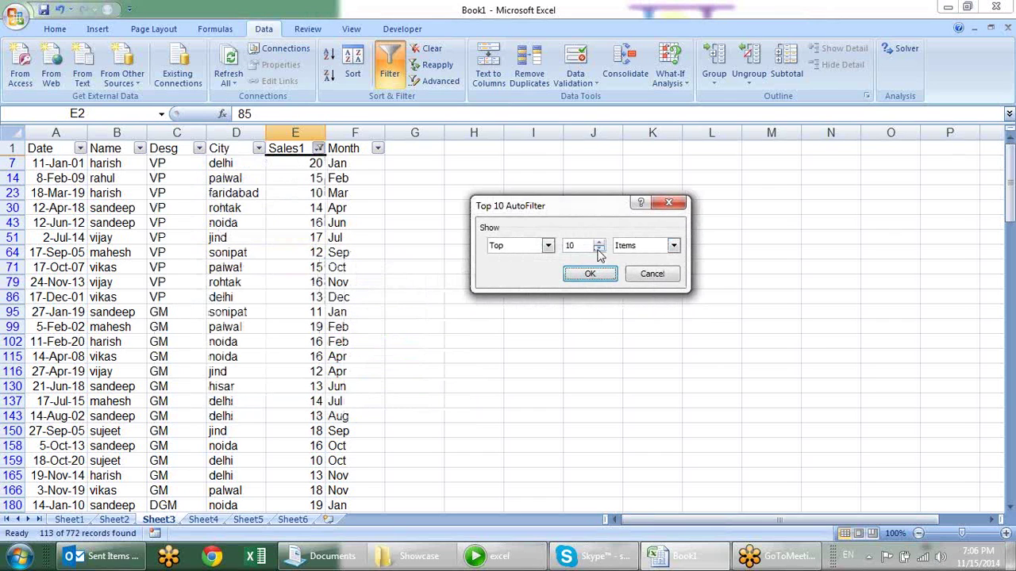
{"action": "left_click", "coordinate": [673, 246]}
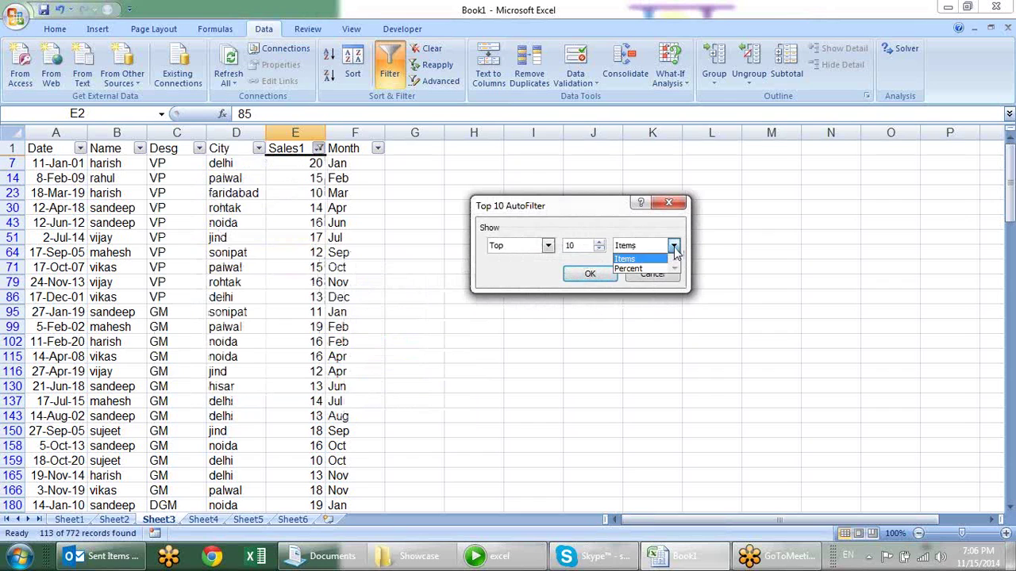
{"action": "left_click", "coordinate": [627, 259]}
{"action": "left_click", "coordinate": [591, 274]}
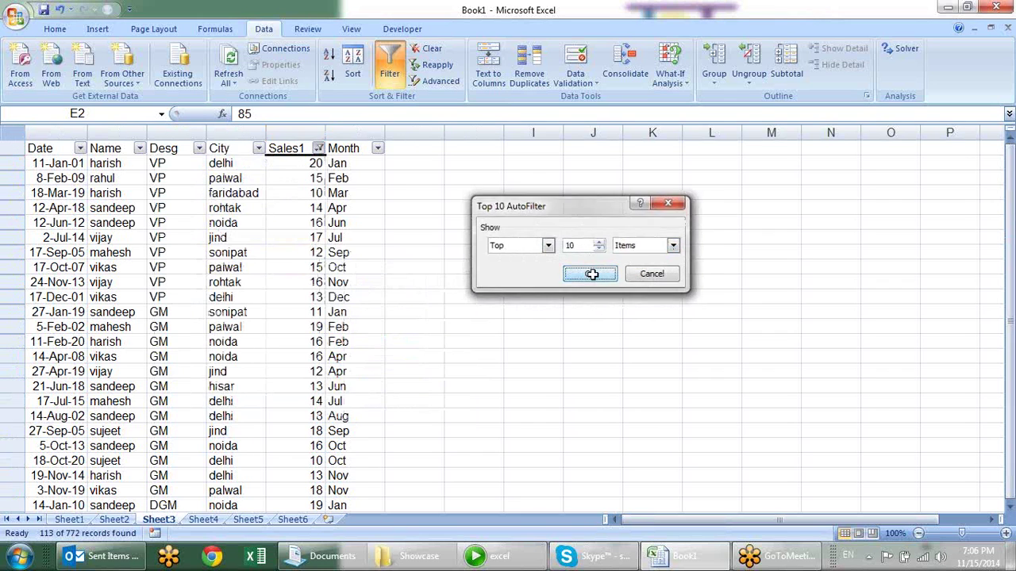
Step: Switch Sales1 to Above Average, then Below Average, then select all values again
{"action": "left_click", "coordinate": [317, 148]}
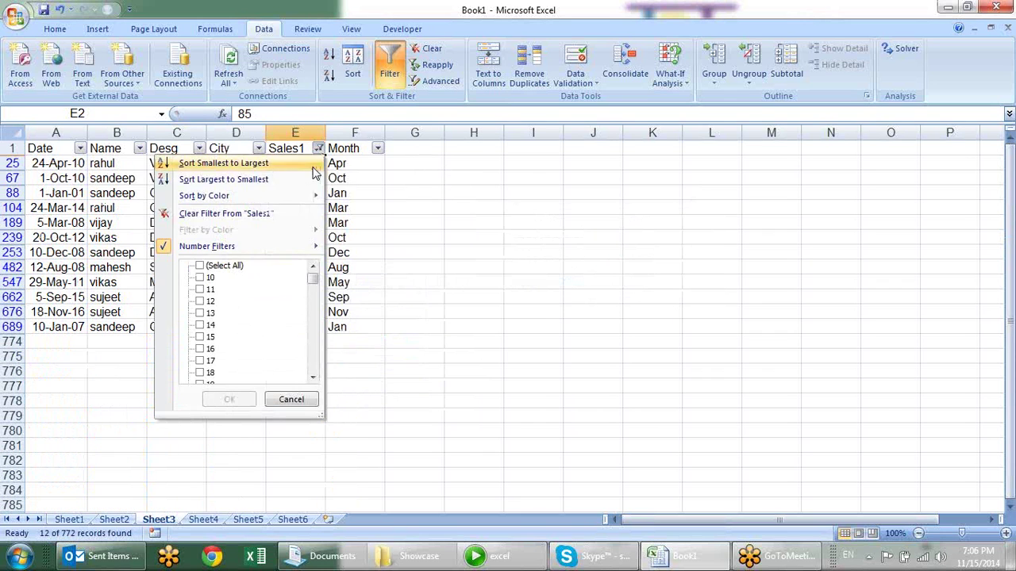
{"action": "mouse_move", "coordinate": [208, 246]}
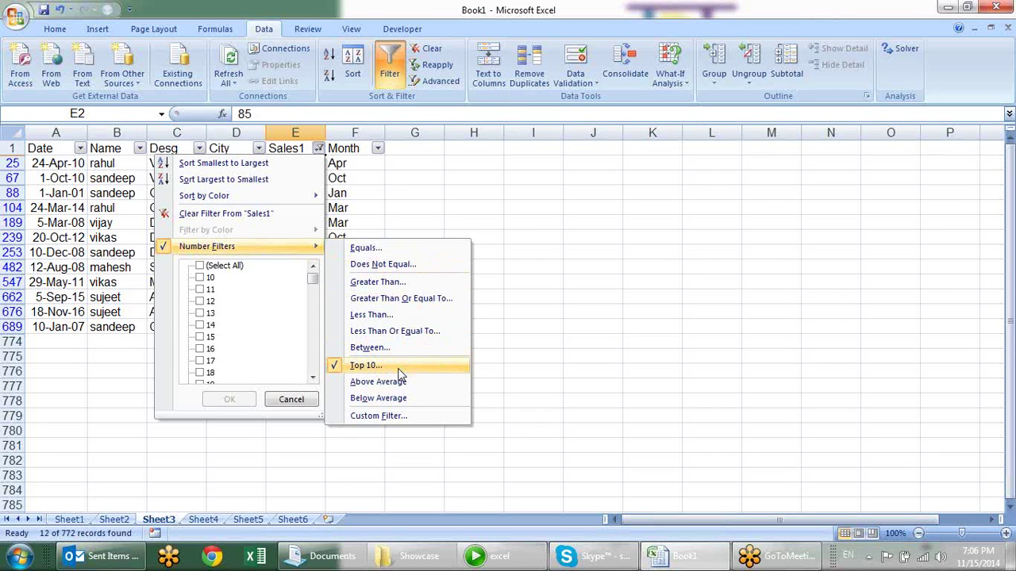
{"action": "left_click", "coordinate": [401, 383]}
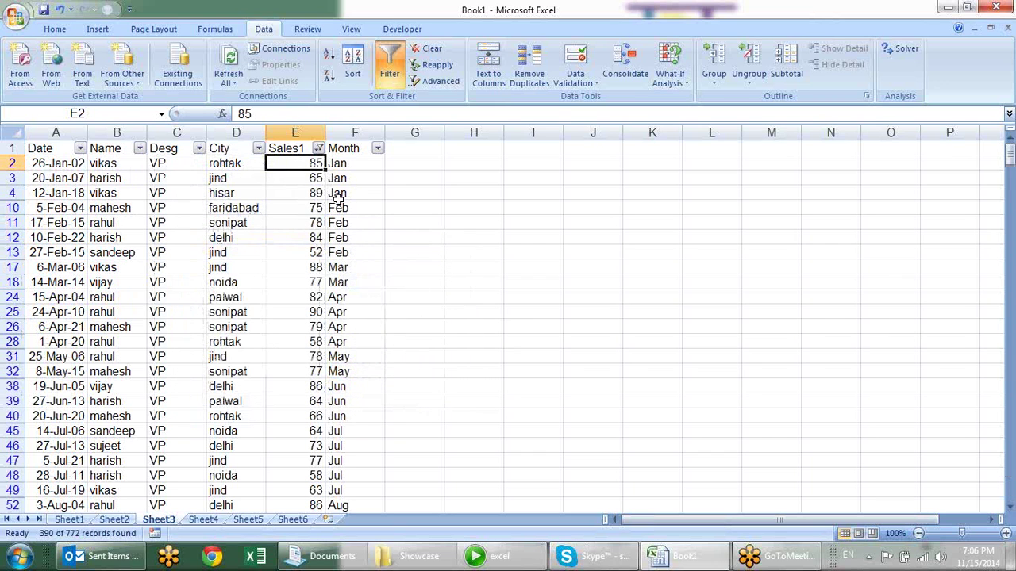
{"action": "left_click", "coordinate": [319, 148]}
{"action": "mouse_move", "coordinate": [239, 246]}
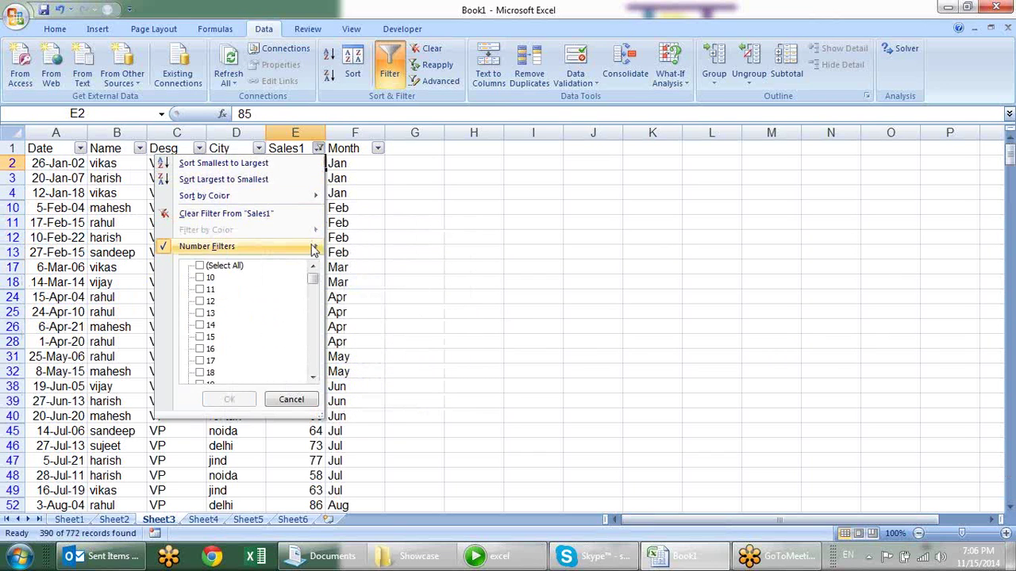
{"action": "left_click", "coordinate": [381, 398]}
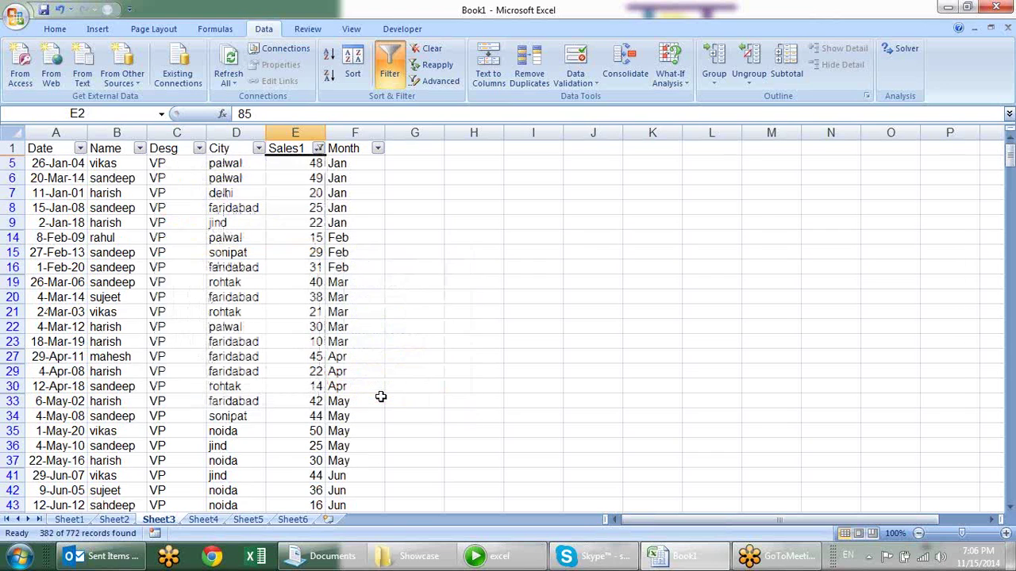
{"action": "left_click", "coordinate": [318, 149]}
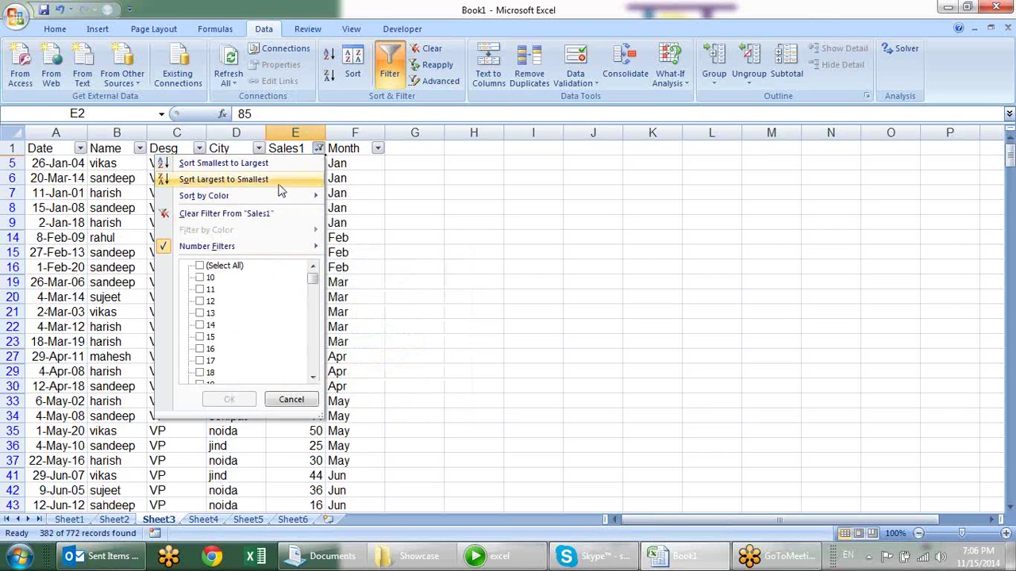
{"action": "left_click", "coordinate": [235, 399]}
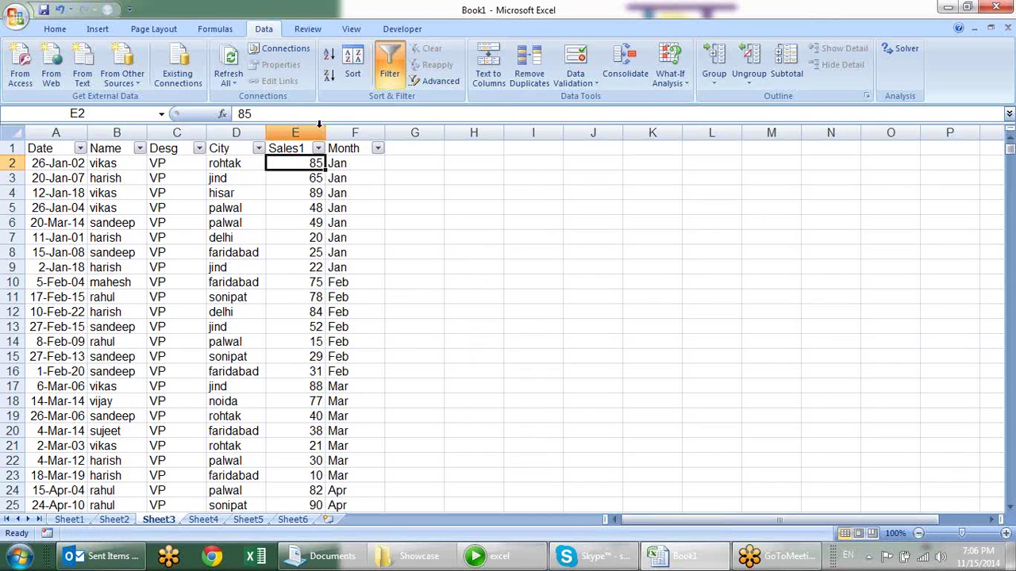
{"action": "left_click", "coordinate": [295, 148]}
{"action": "left_click", "coordinate": [242, 148]}
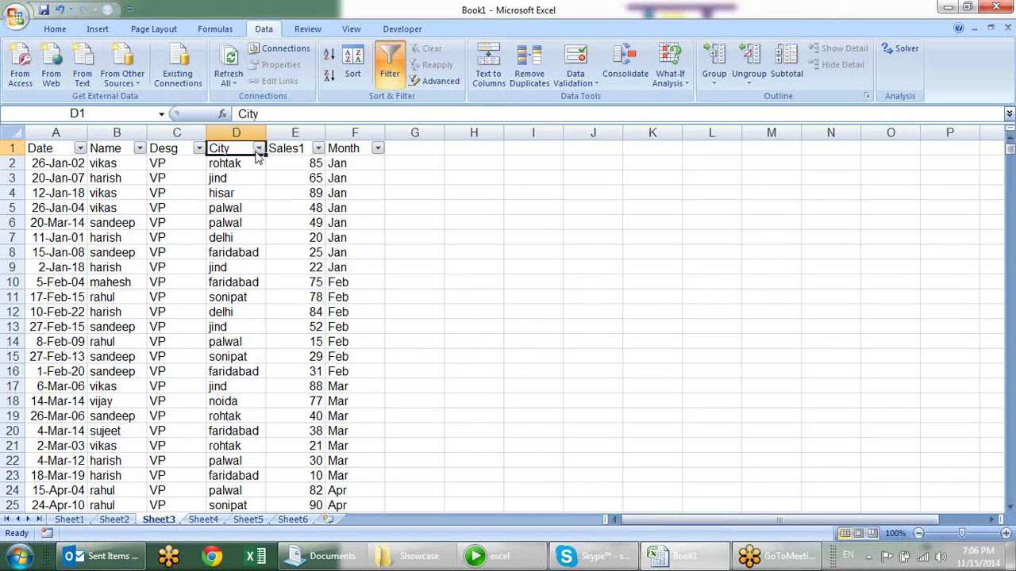
{"action": "left_click", "coordinate": [286, 148]}
{"action": "left_click", "coordinate": [316, 148]}
{"action": "mouse_move", "coordinate": [207, 247]}
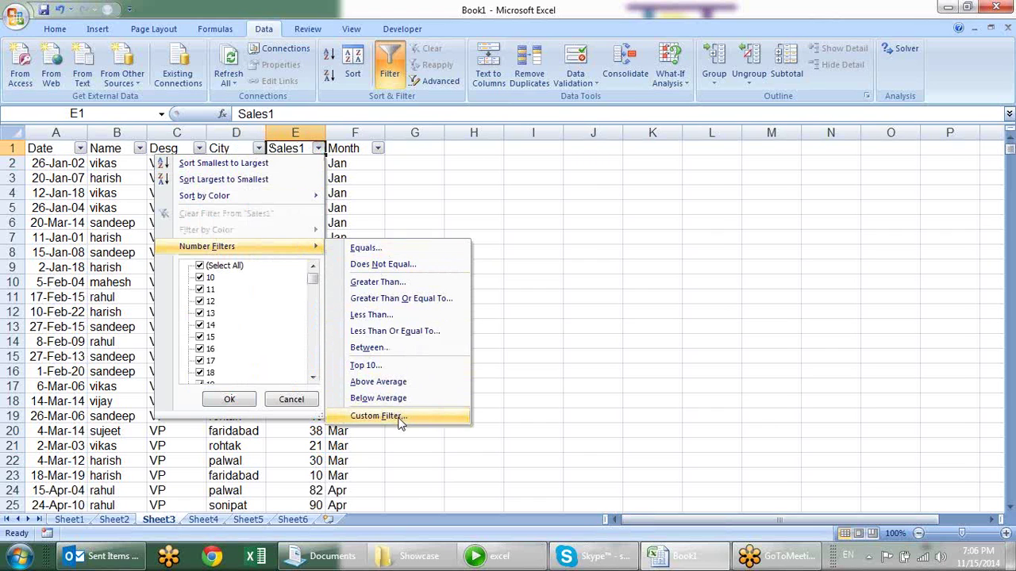
{"action": "left_click", "coordinate": [399, 421]}
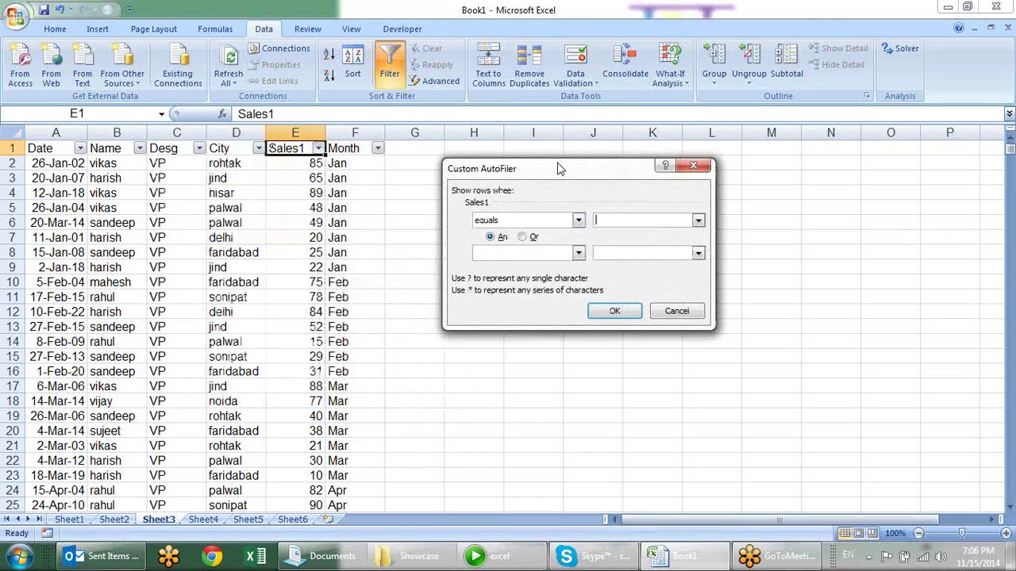
{"action": "left_click_drag", "start_coordinate": [558, 169], "coordinate": [442, 143]}
{"action": "left_click", "coordinate": [465, 195]}
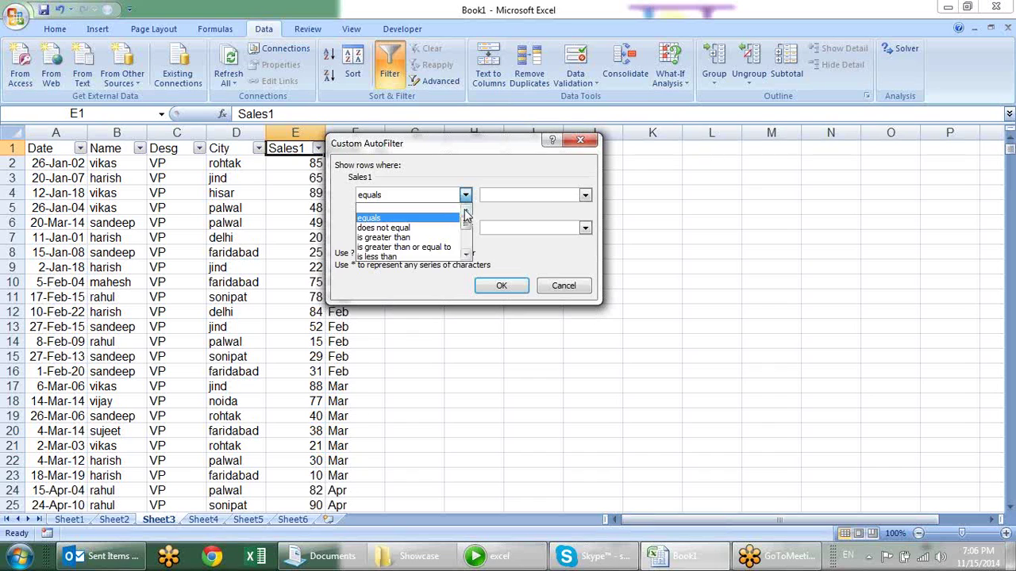
{"action": "left_click", "coordinate": [466, 255]}
{"action": "left_click", "coordinate": [467, 255]}
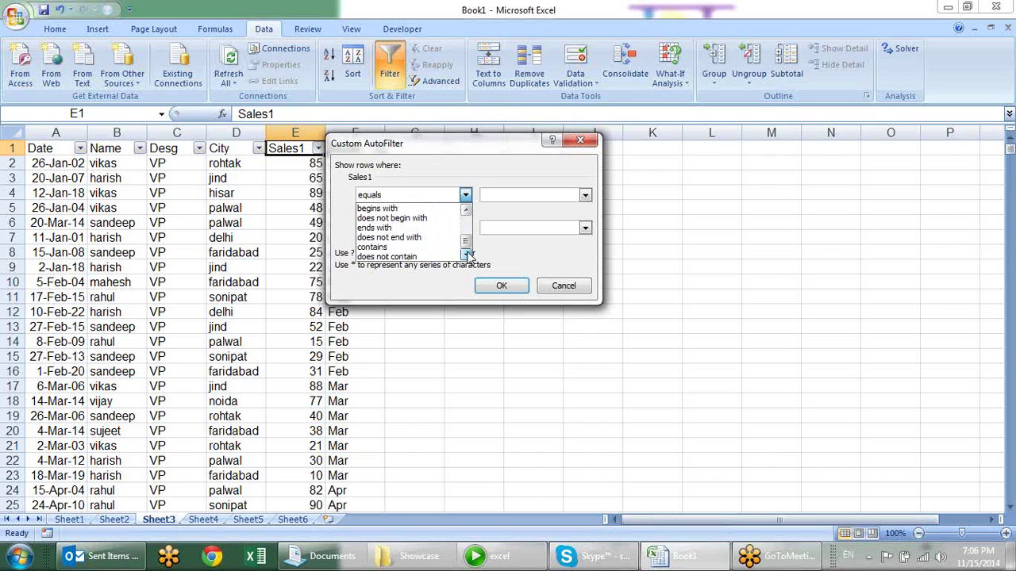
{"action": "mouse_move", "coordinate": [467, 247]}
{"action": "left_mouse_down"}
{"action": "mouse_move", "coordinate": [467, 232]}
{"action": "mouse_move", "coordinate": [466, 243]}
{"action": "left_mouse_up"}
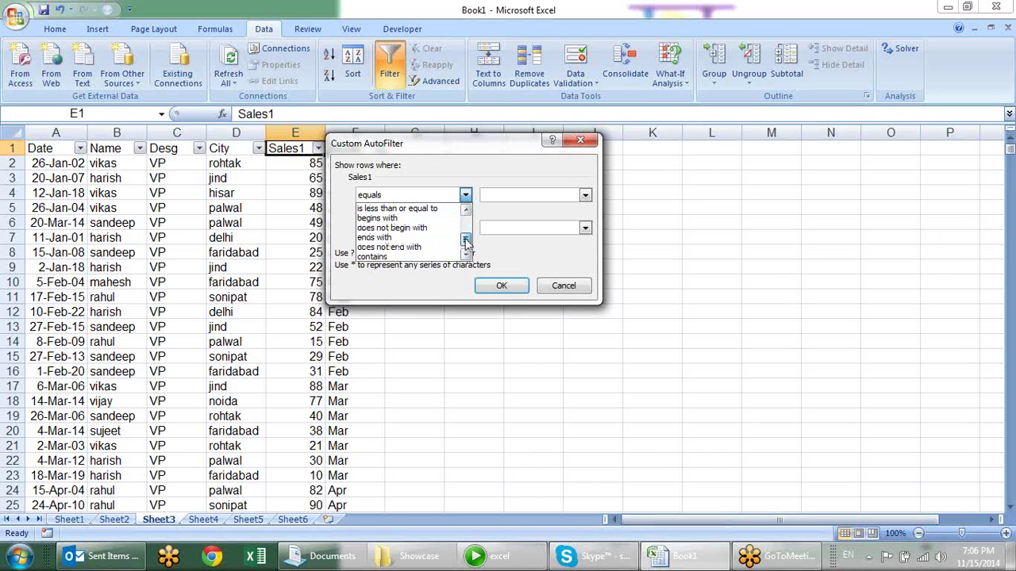
{"action": "left_click", "coordinate": [516, 172]}
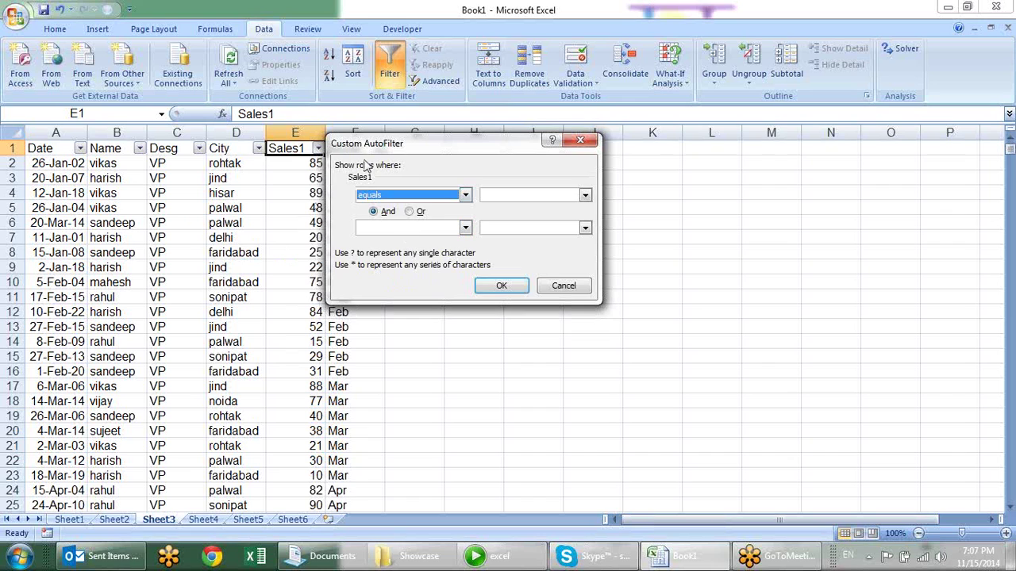
{"action": "key", "text": "Escape"}
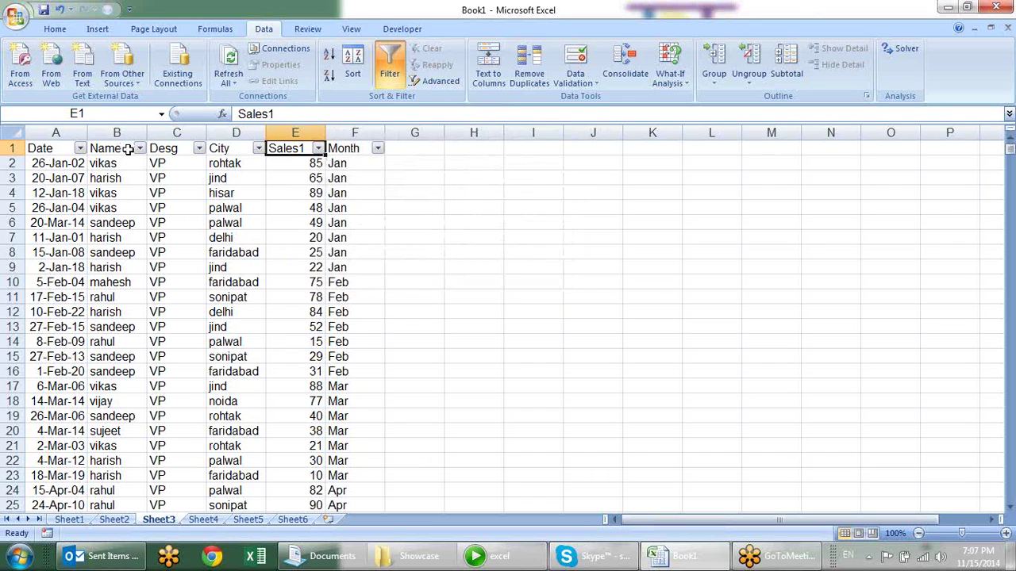
Step: Start a custom Name filter with equals harish as the first criterion
{"action": "left_click", "coordinate": [129, 149]}
{"action": "left_click", "coordinate": [141, 150]}
{"action": "mouse_move", "coordinate": [45, 246]}
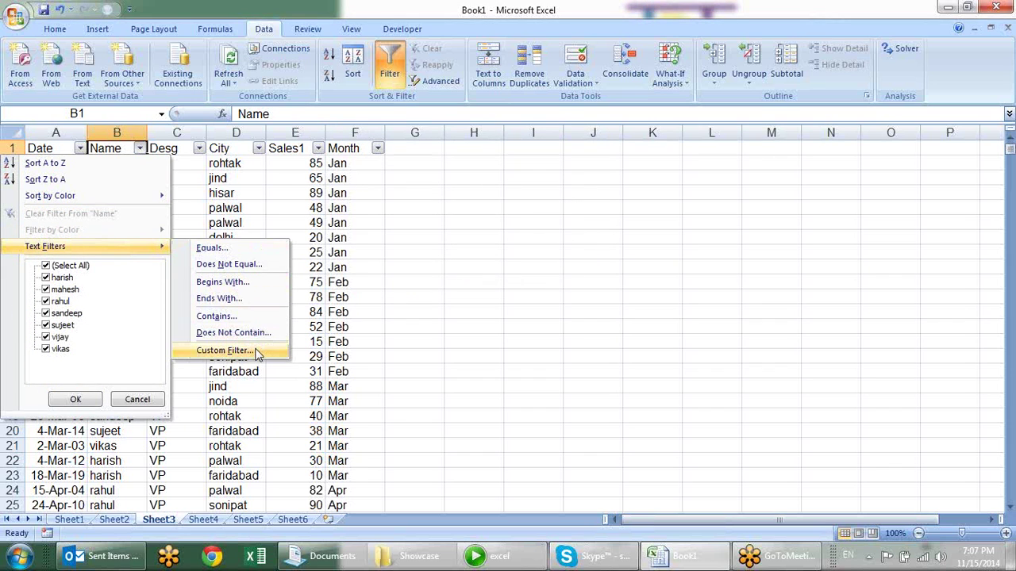
{"action": "left_click", "coordinate": [252, 350]}
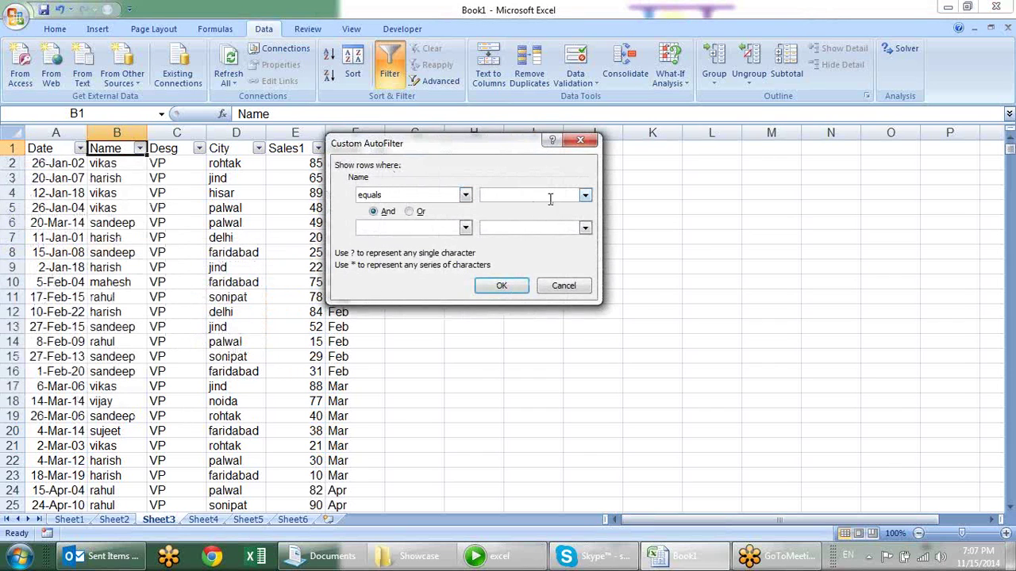
{"action": "left_click", "coordinate": [585, 195]}
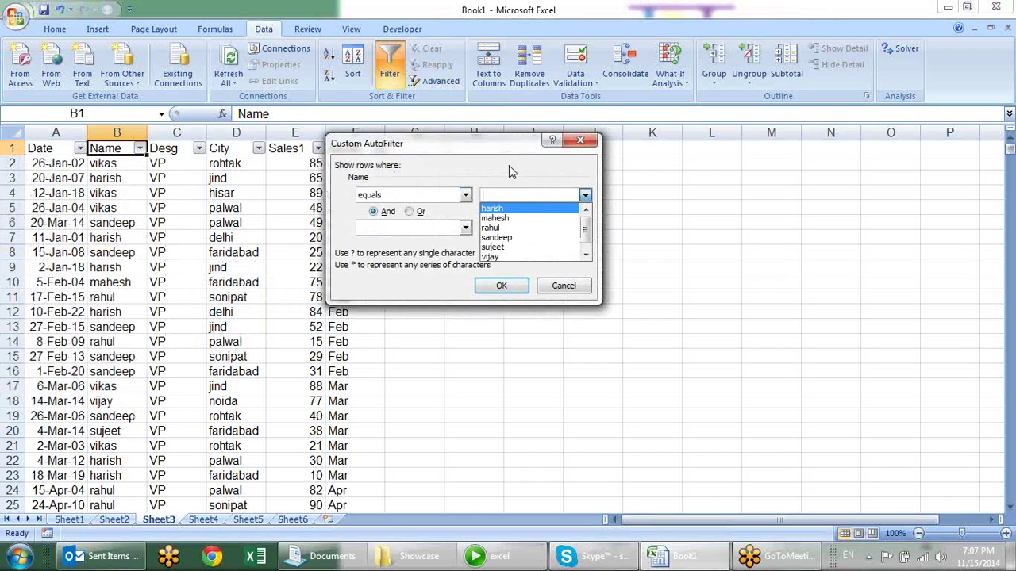
{"action": "left_click", "coordinate": [508, 208]}
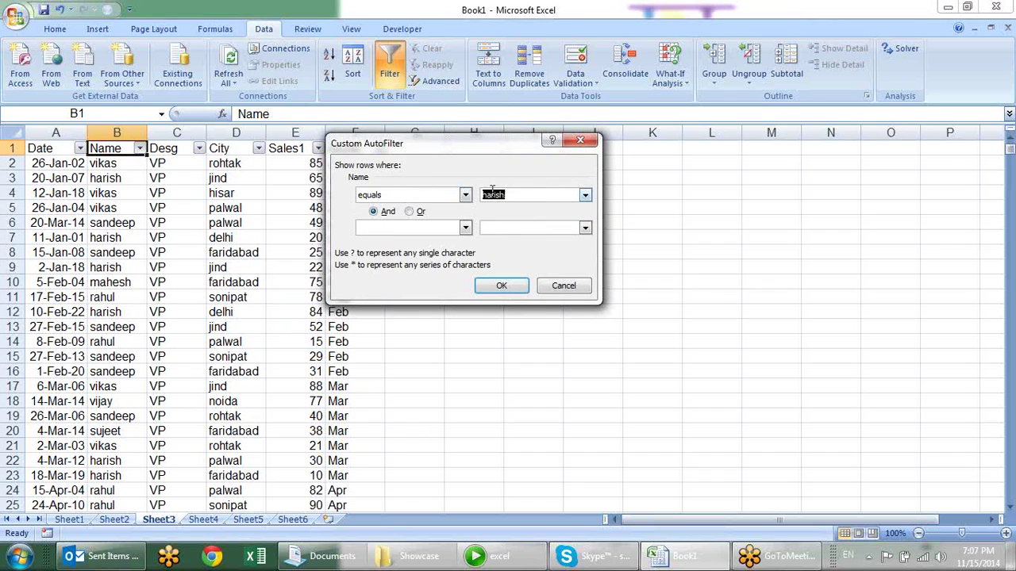
{"action": "left_click", "coordinate": [524, 197]}
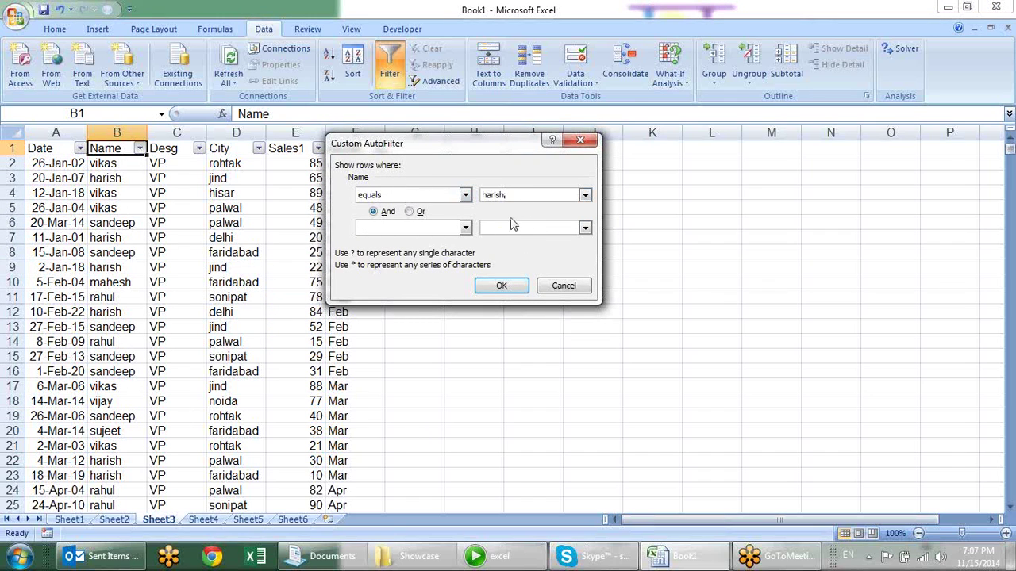
Step: Add equals mahesh as the And criterion and apply it, showing 0 records
{"action": "left_click", "coordinate": [465, 228]}
{"action": "left_click", "coordinate": [445, 252]}
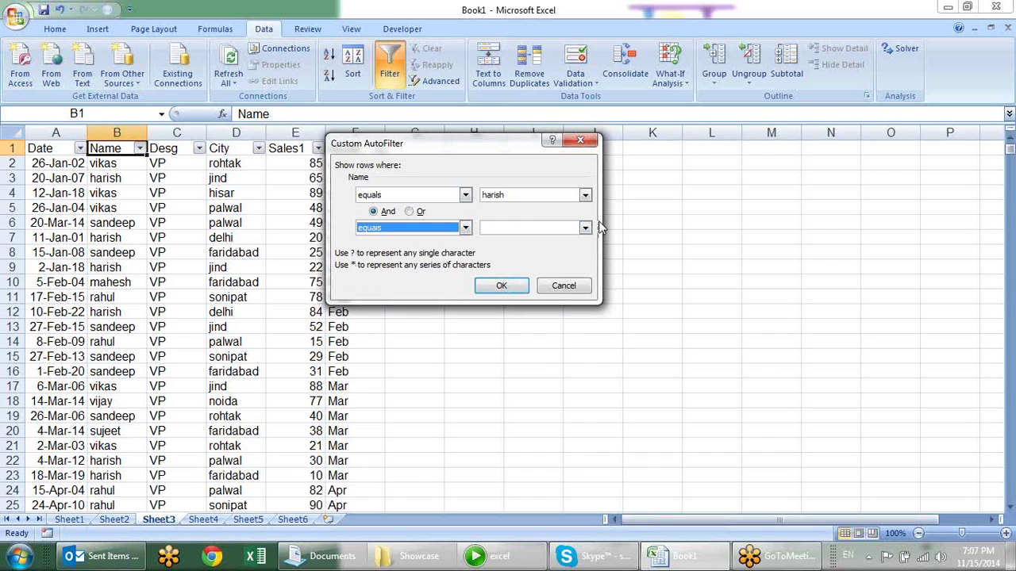
{"action": "left_click", "coordinate": [585, 228]}
{"action": "left_click", "coordinate": [516, 251]}
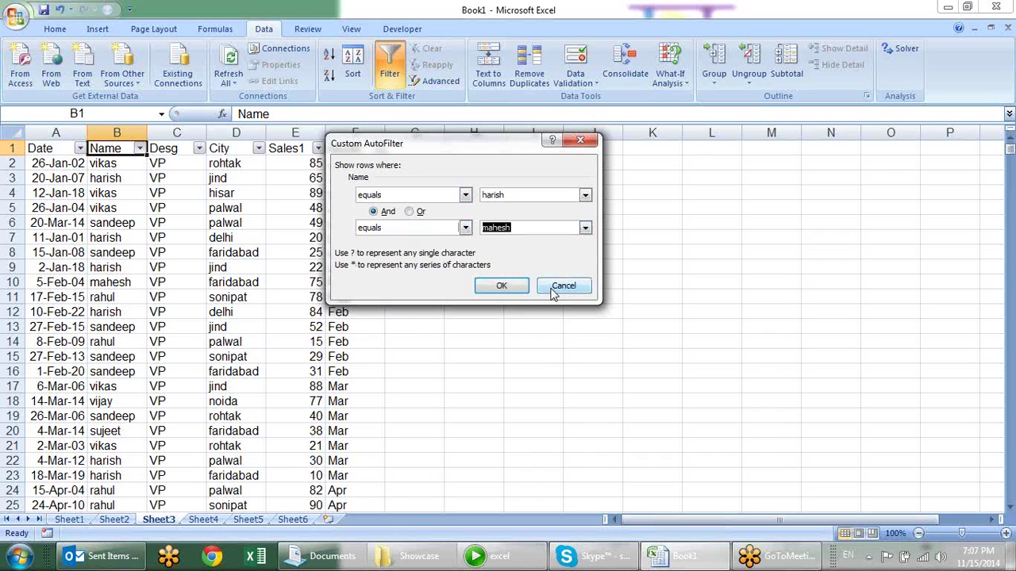
{"action": "left_click", "coordinate": [540, 198]}
{"action": "left_click", "coordinate": [511, 283]}
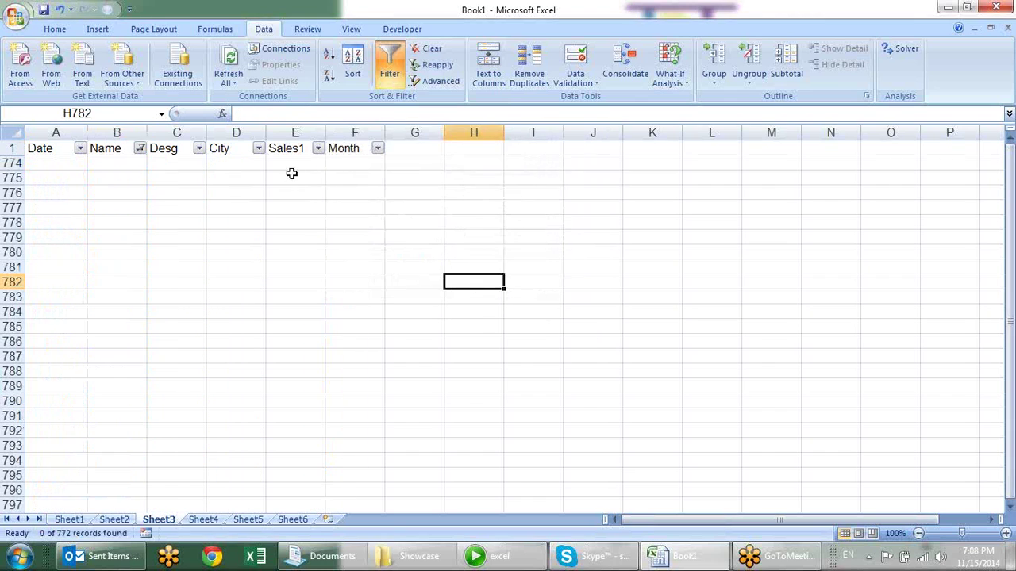
Step: Change the custom Name filter to harish Or mahesh
{"action": "left_click", "coordinate": [133, 168]}
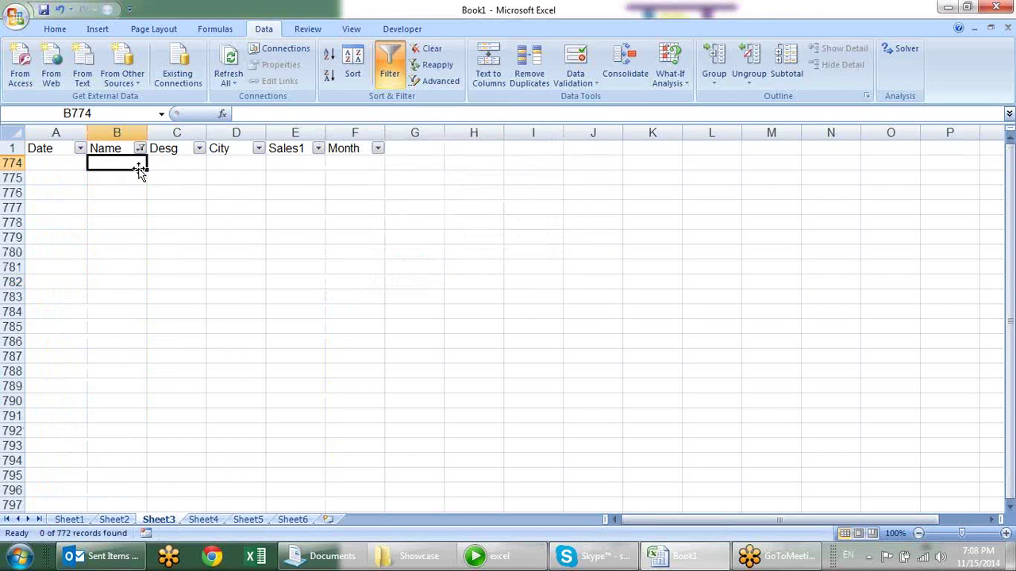
{"action": "left_click", "coordinate": [140, 149]}
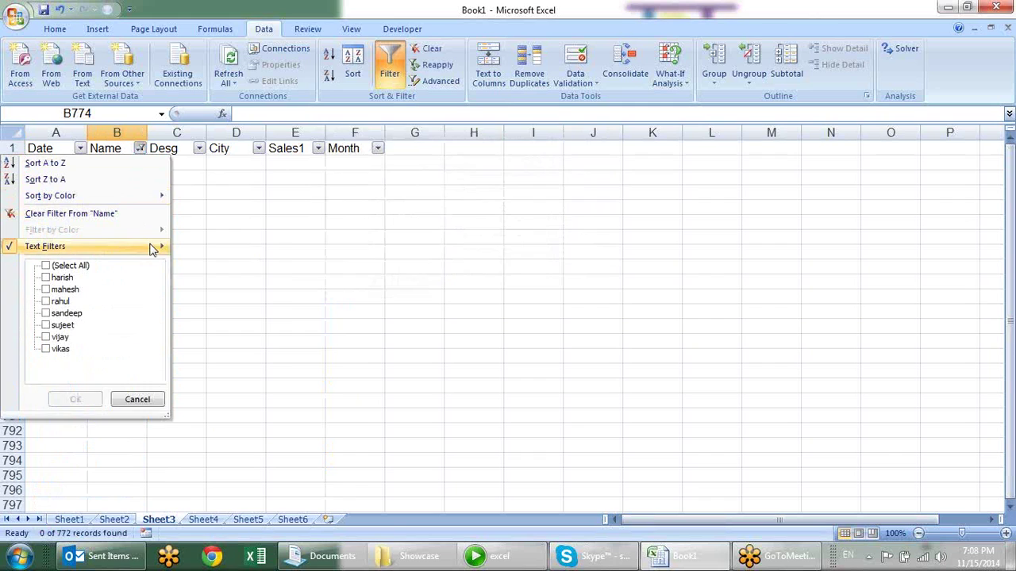
{"action": "mouse_move", "coordinate": [87, 246]}
{"action": "left_click", "coordinate": [233, 353]}
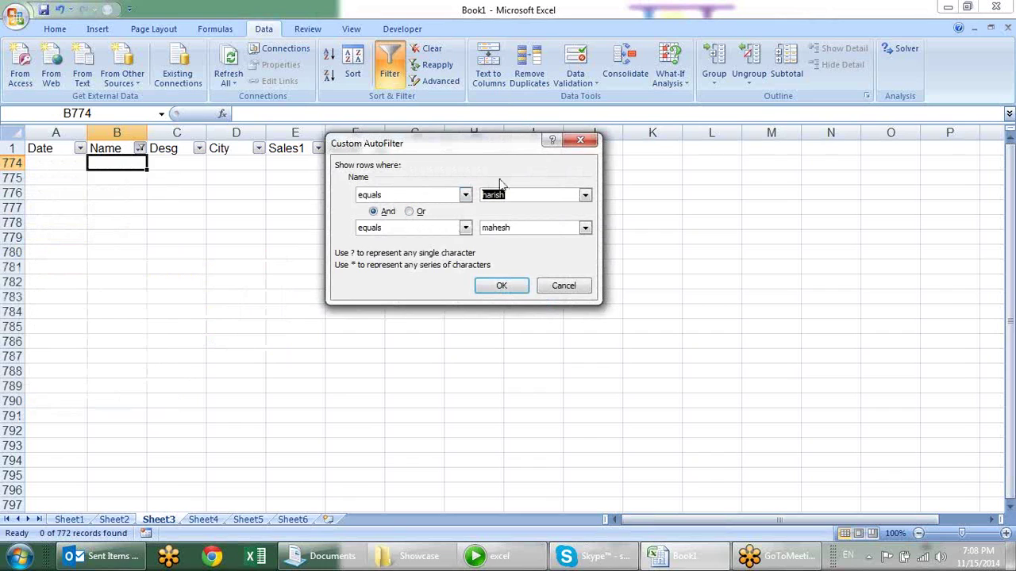
{"action": "left_click", "coordinate": [411, 212]}
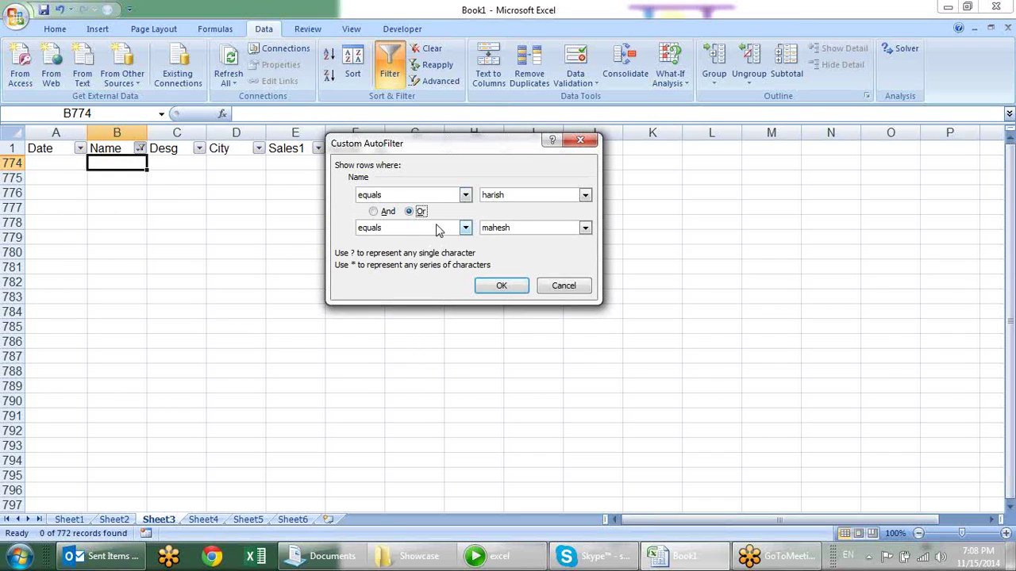
{"action": "left_click", "coordinate": [501, 286]}
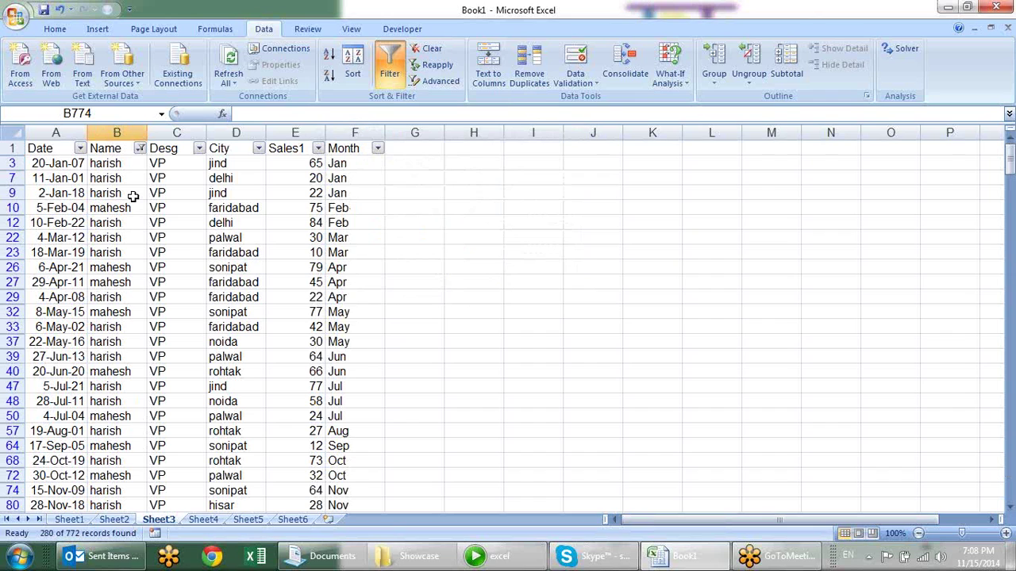
Step: Tick (Select All) in the Name filter so every record shows again
{"action": "left_click", "coordinate": [140, 148]}
{"action": "left_click", "coordinate": [88, 266]}
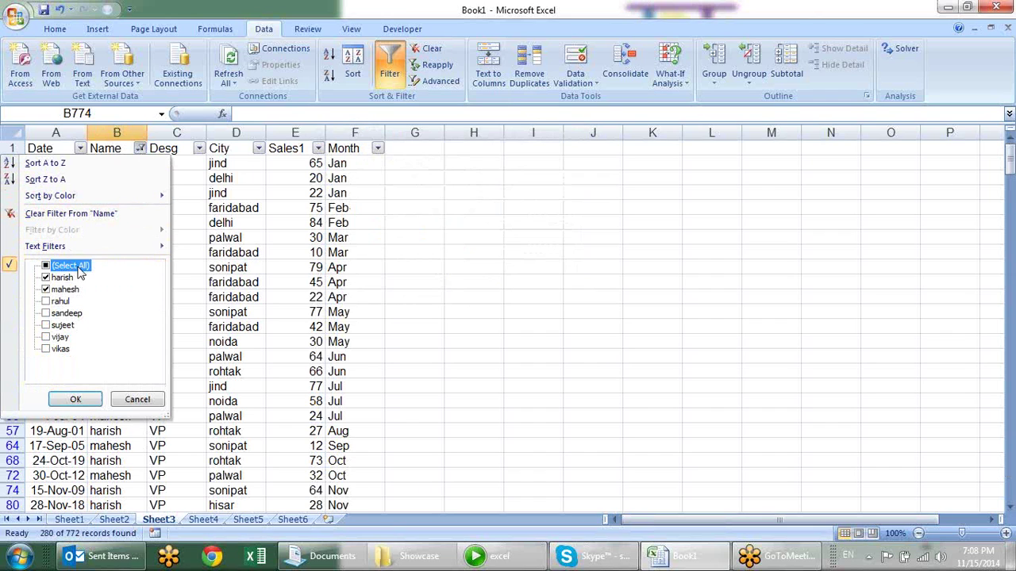
{"action": "left_click", "coordinate": [93, 404]}
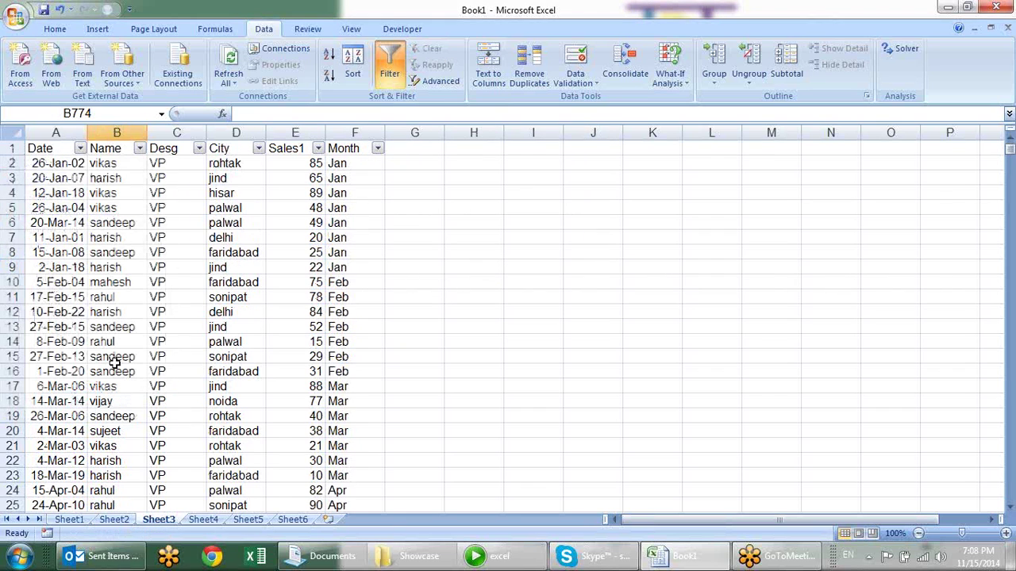
{"action": "left_click", "coordinate": [174, 235]}
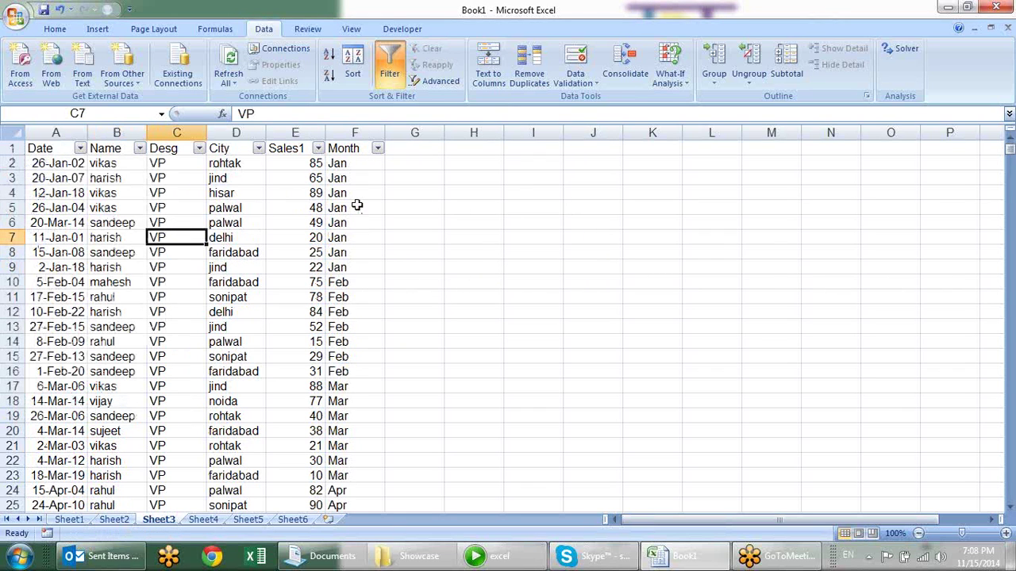